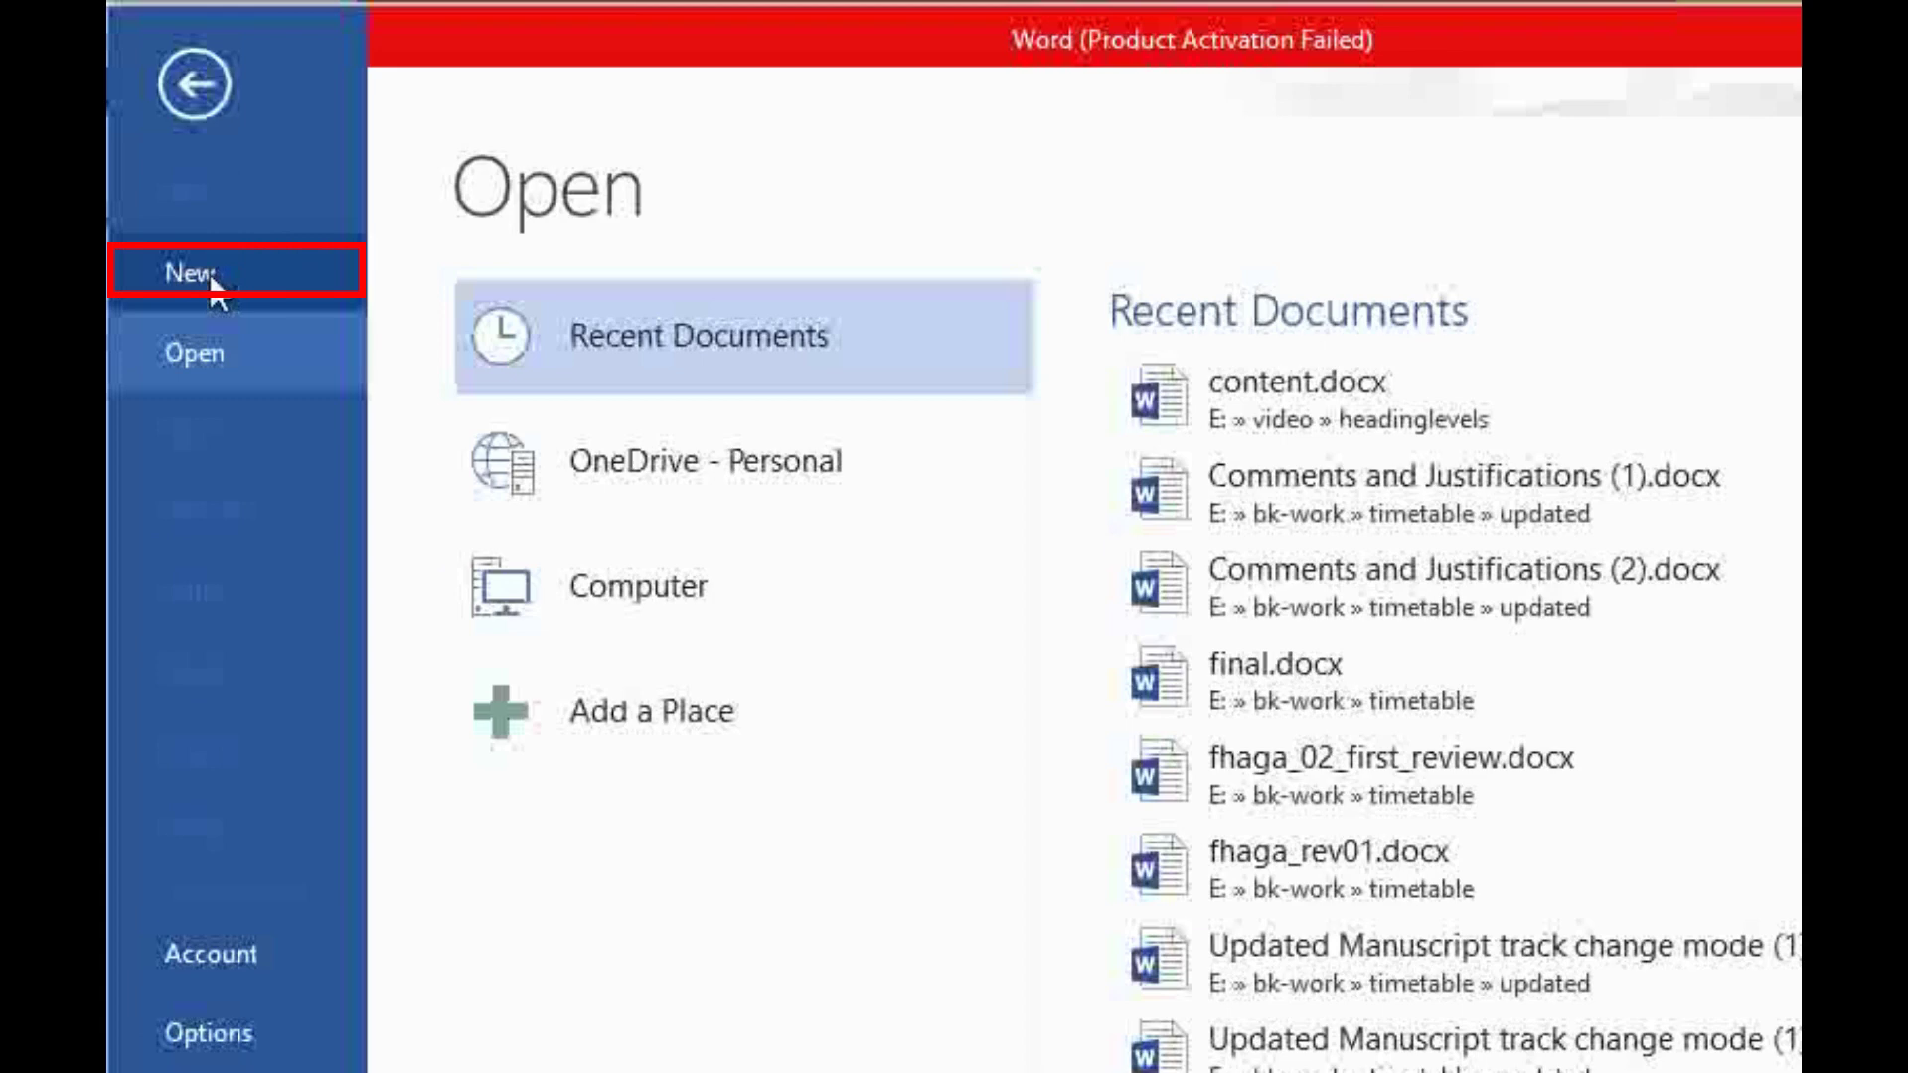
Step: Create a new blank document and enter the text "This is sample document.." on its first line
left_click(213, 281)
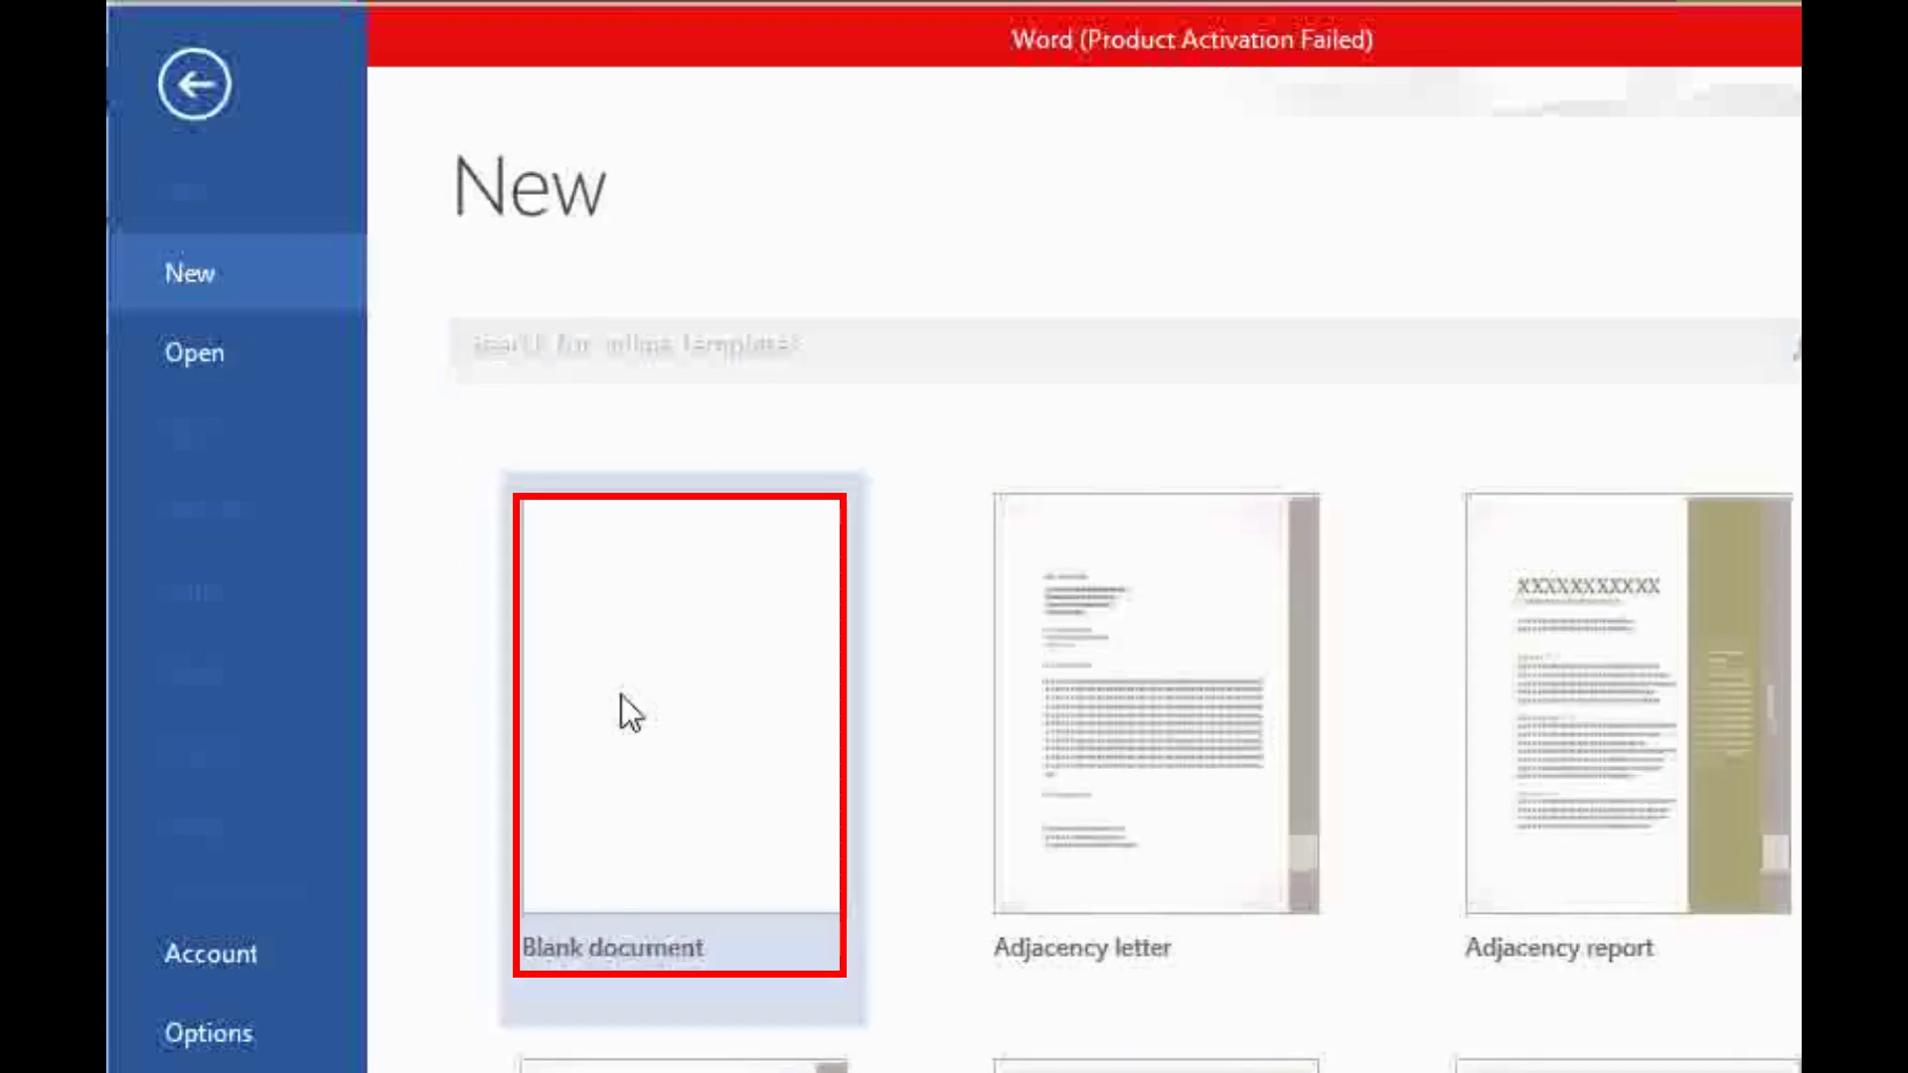
left_click(706, 795)
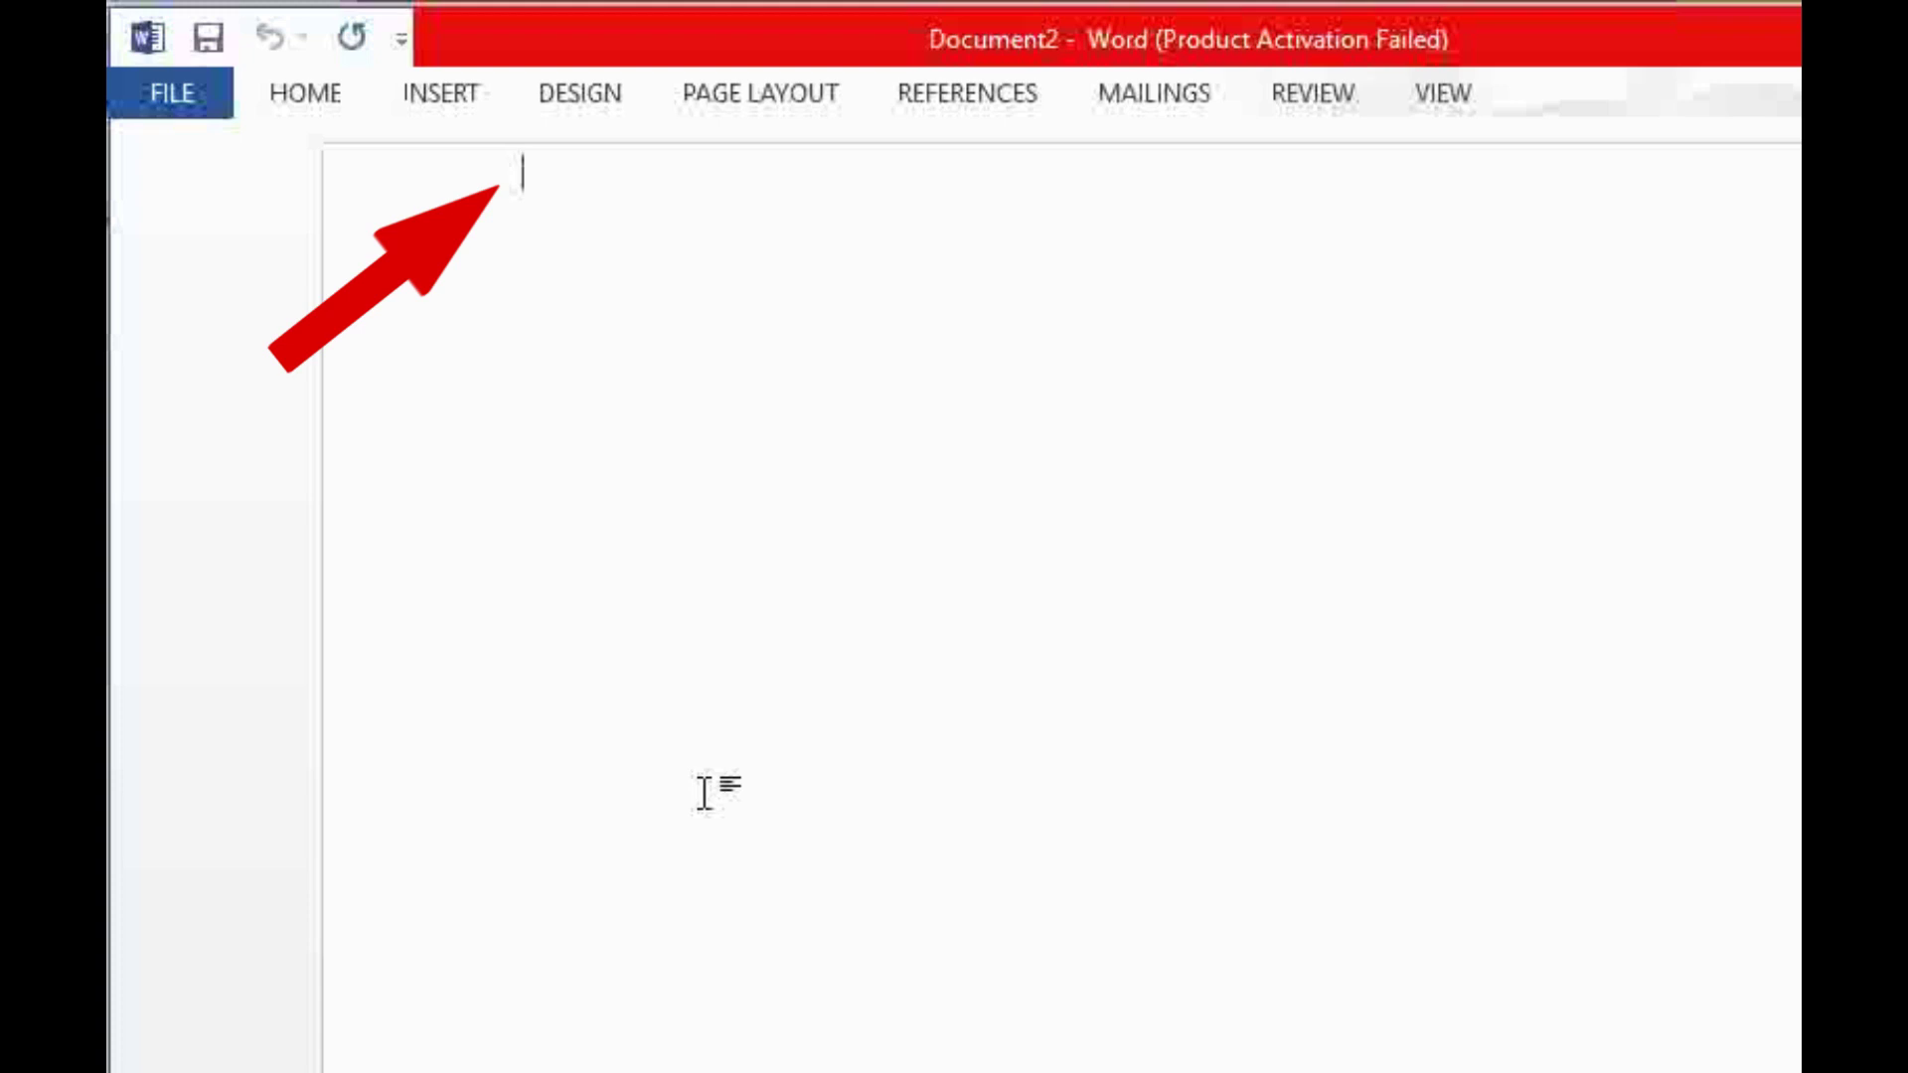
type("Th")
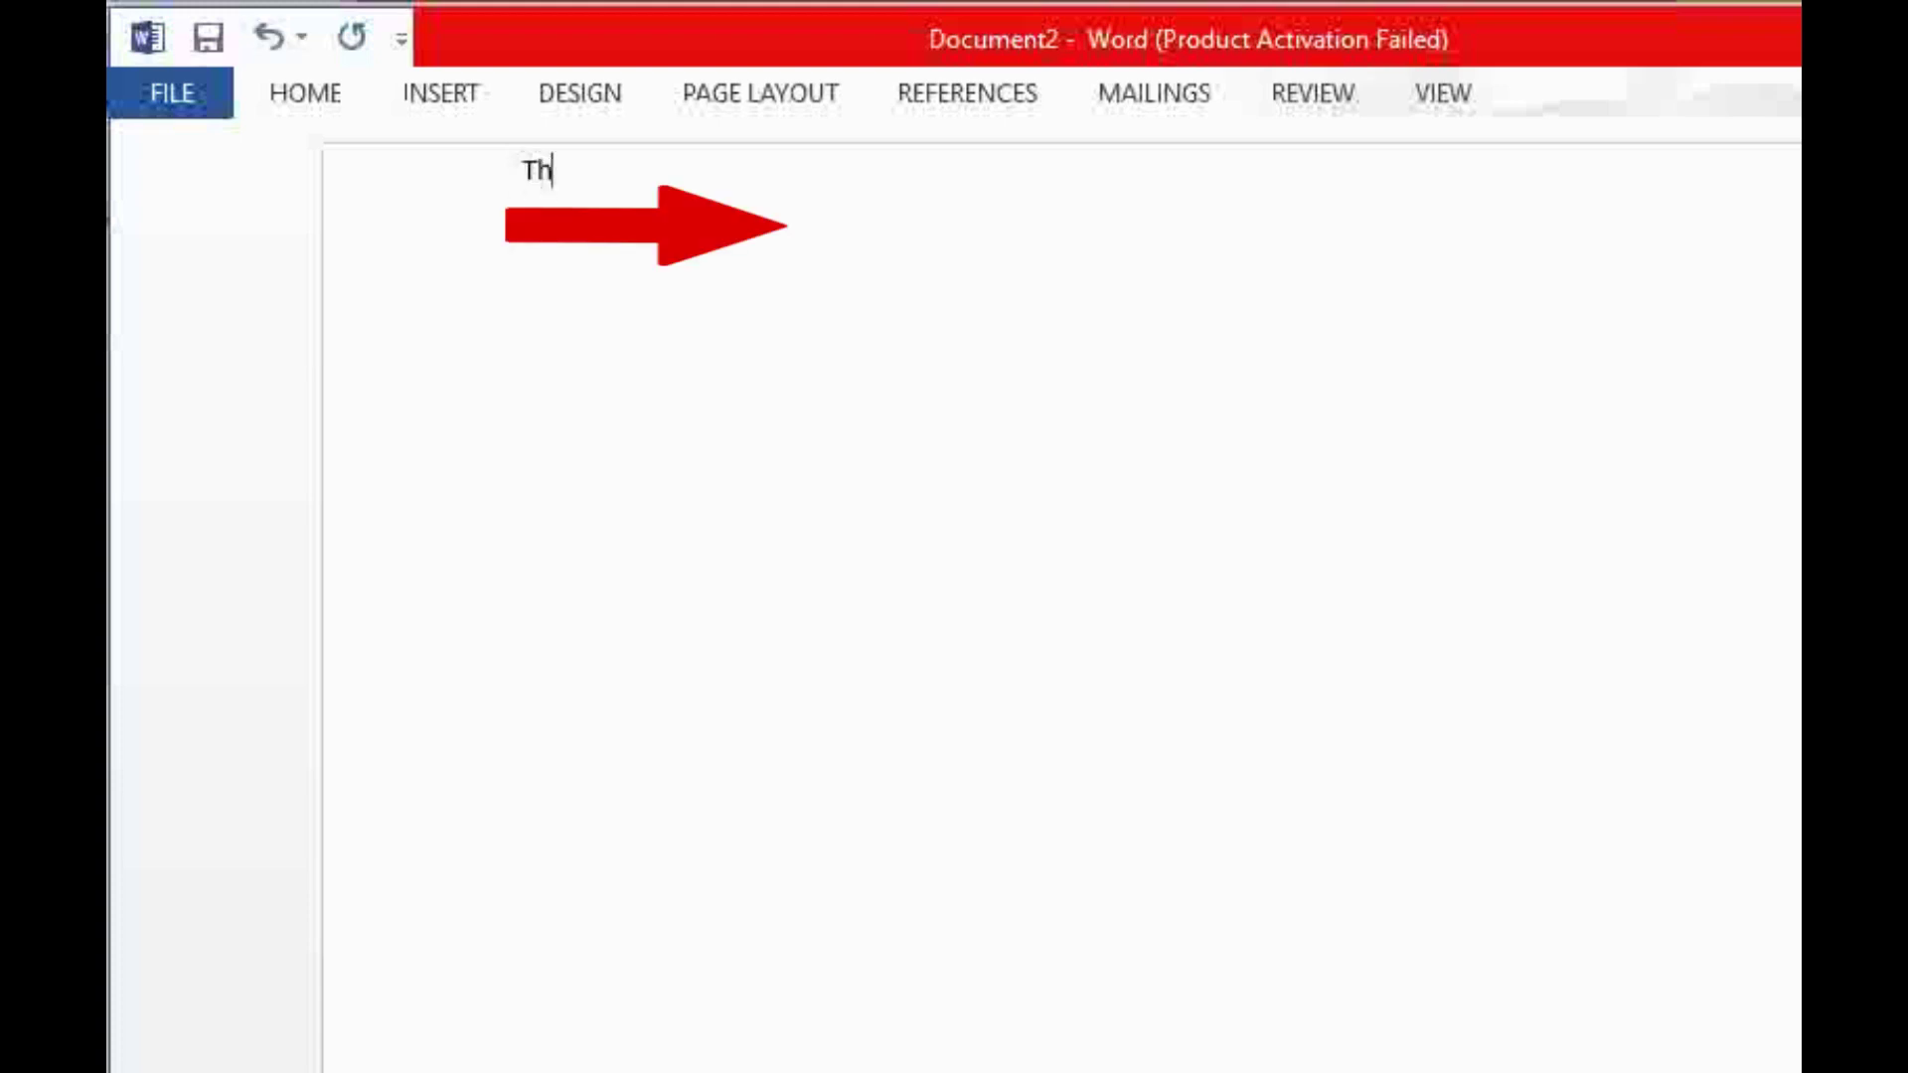
type("is is sample docum")
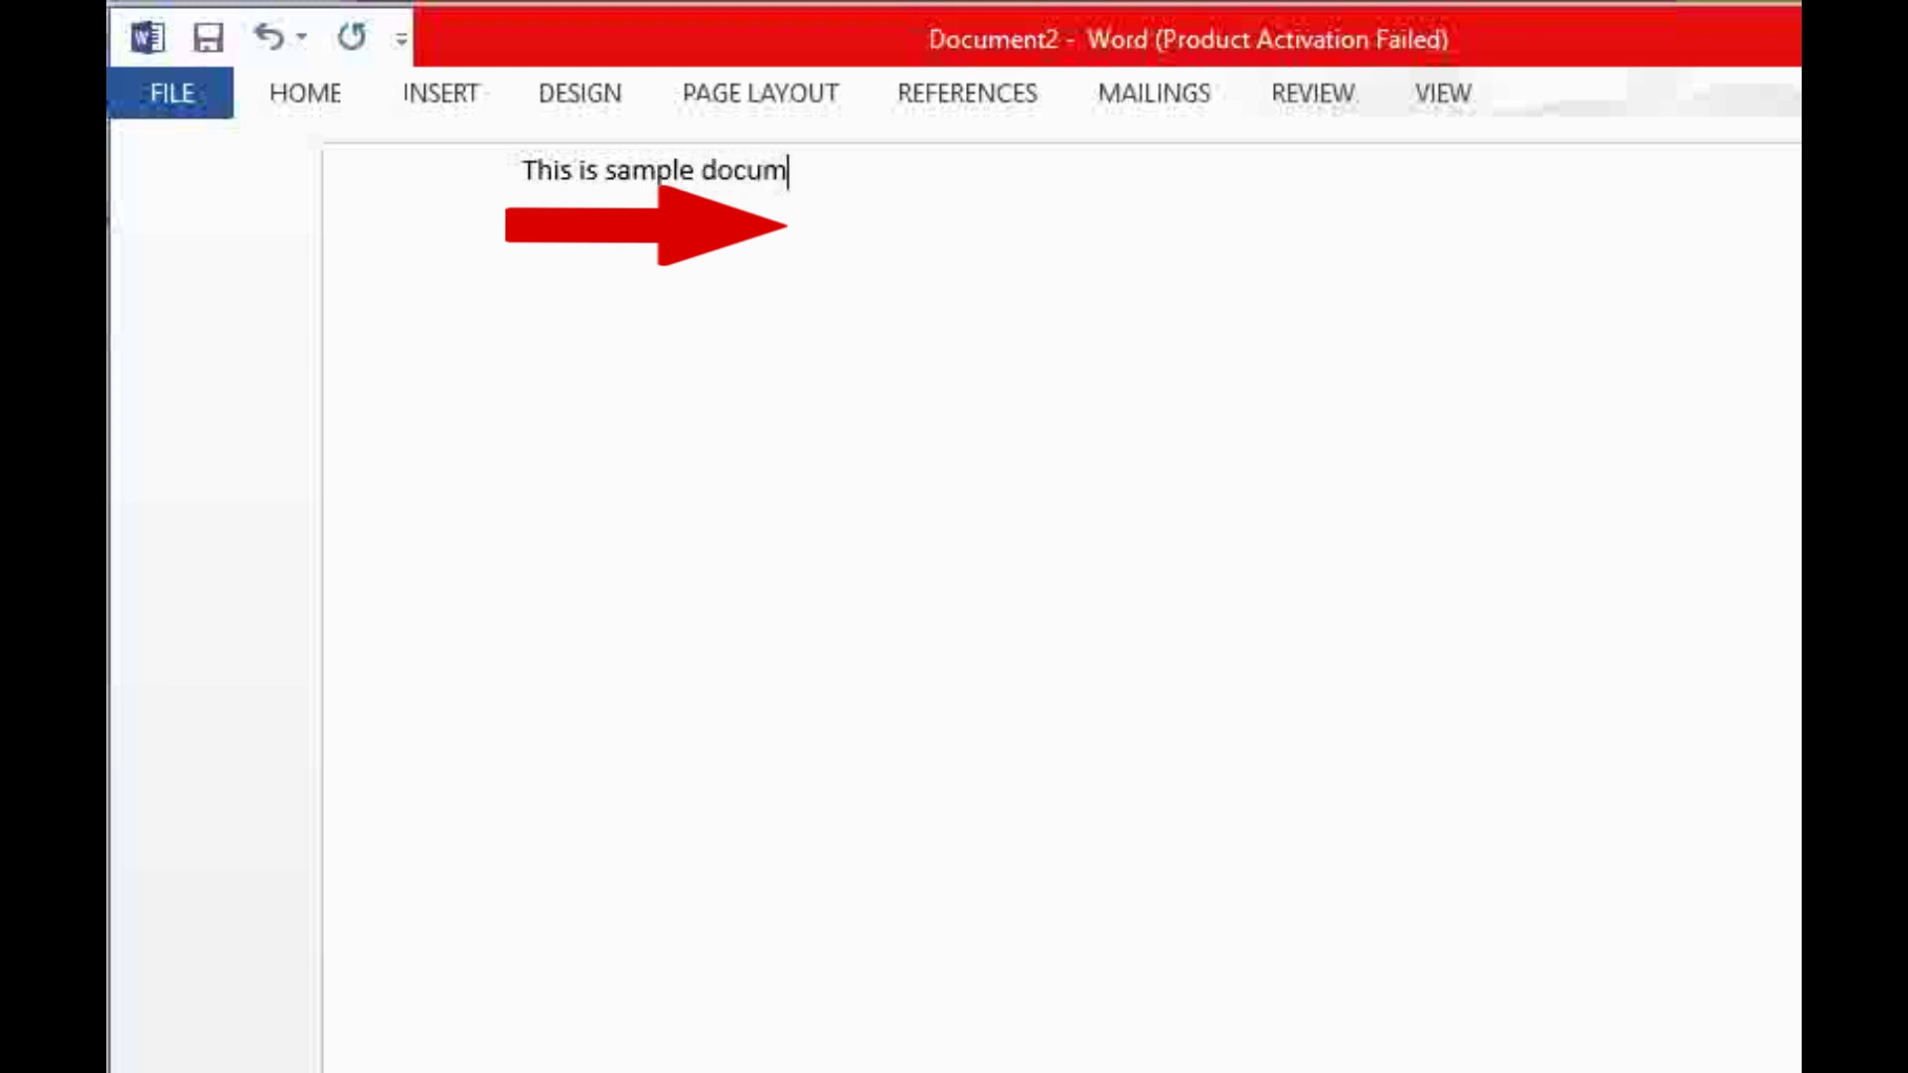
type("ent..")
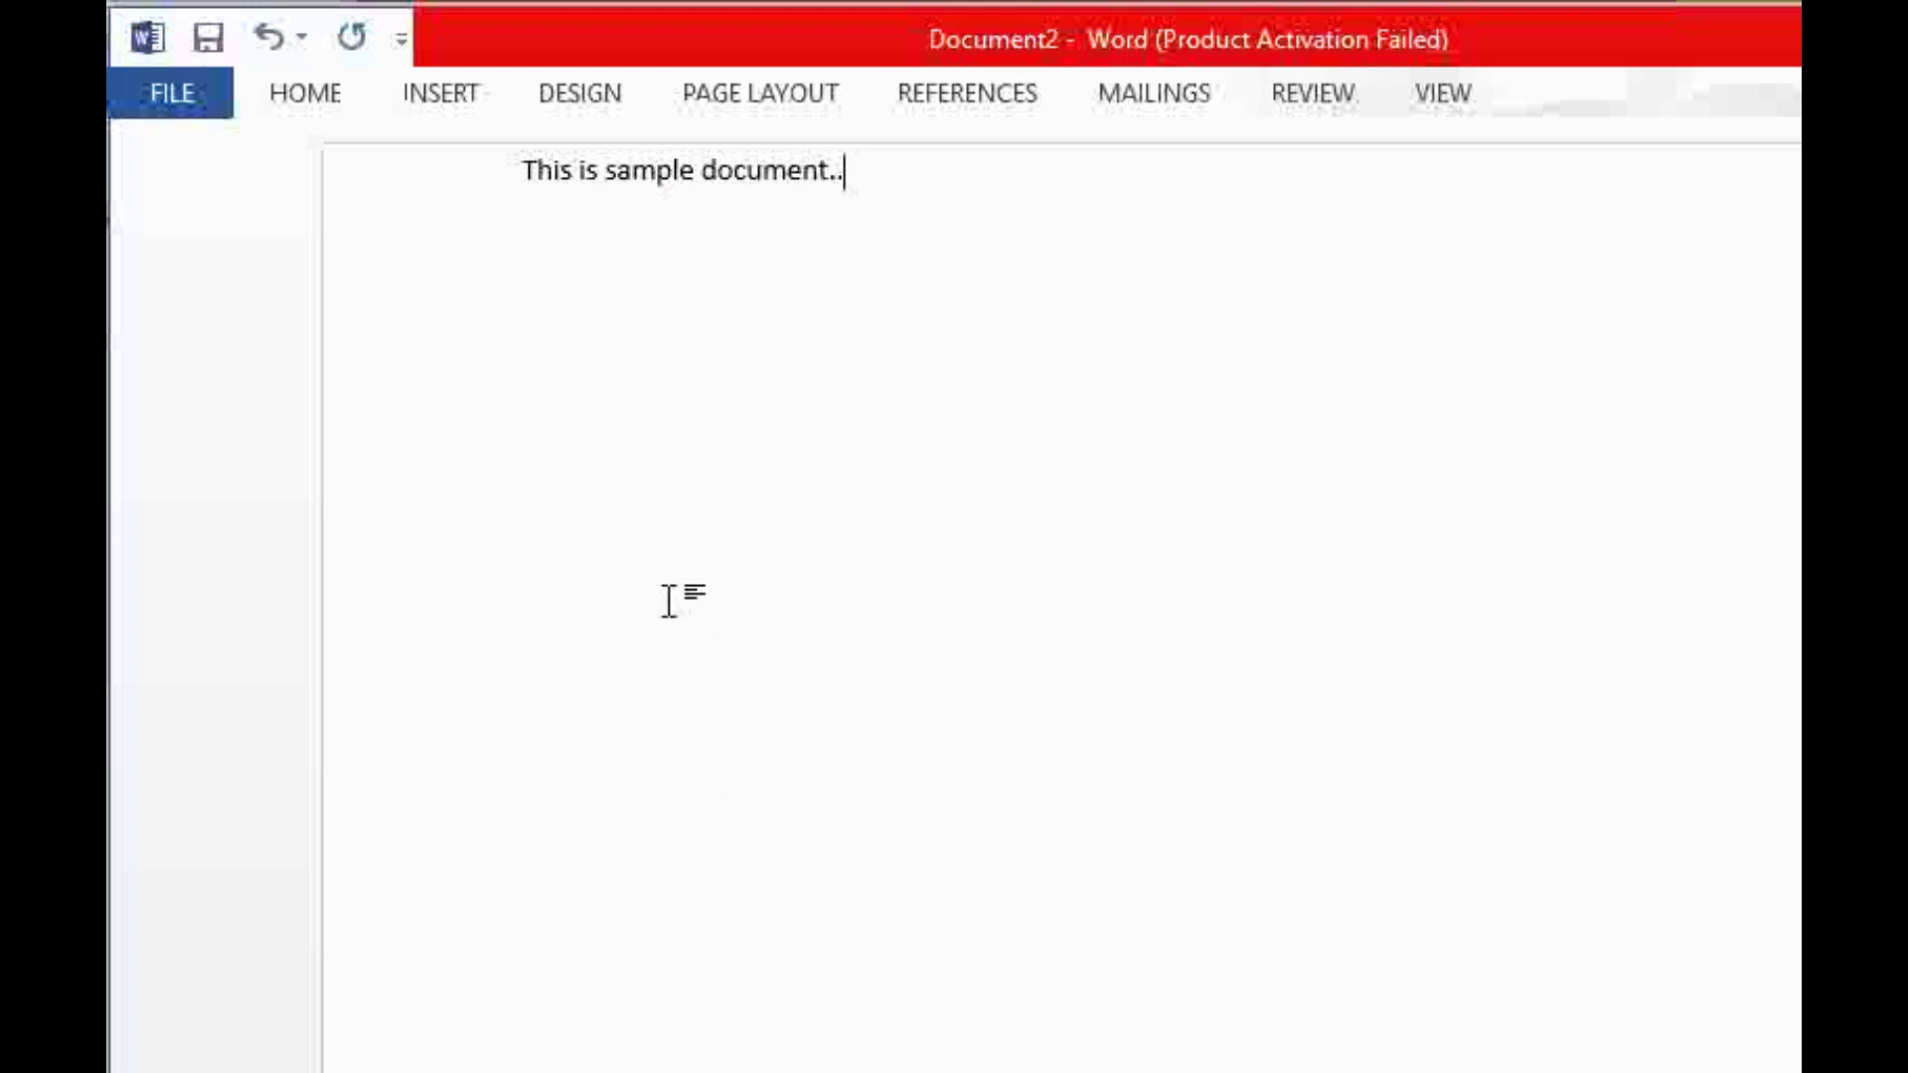
Step: Save the document as a Word Document named myfirstdocument in the computer's Documents folder
left_click(189, 104)
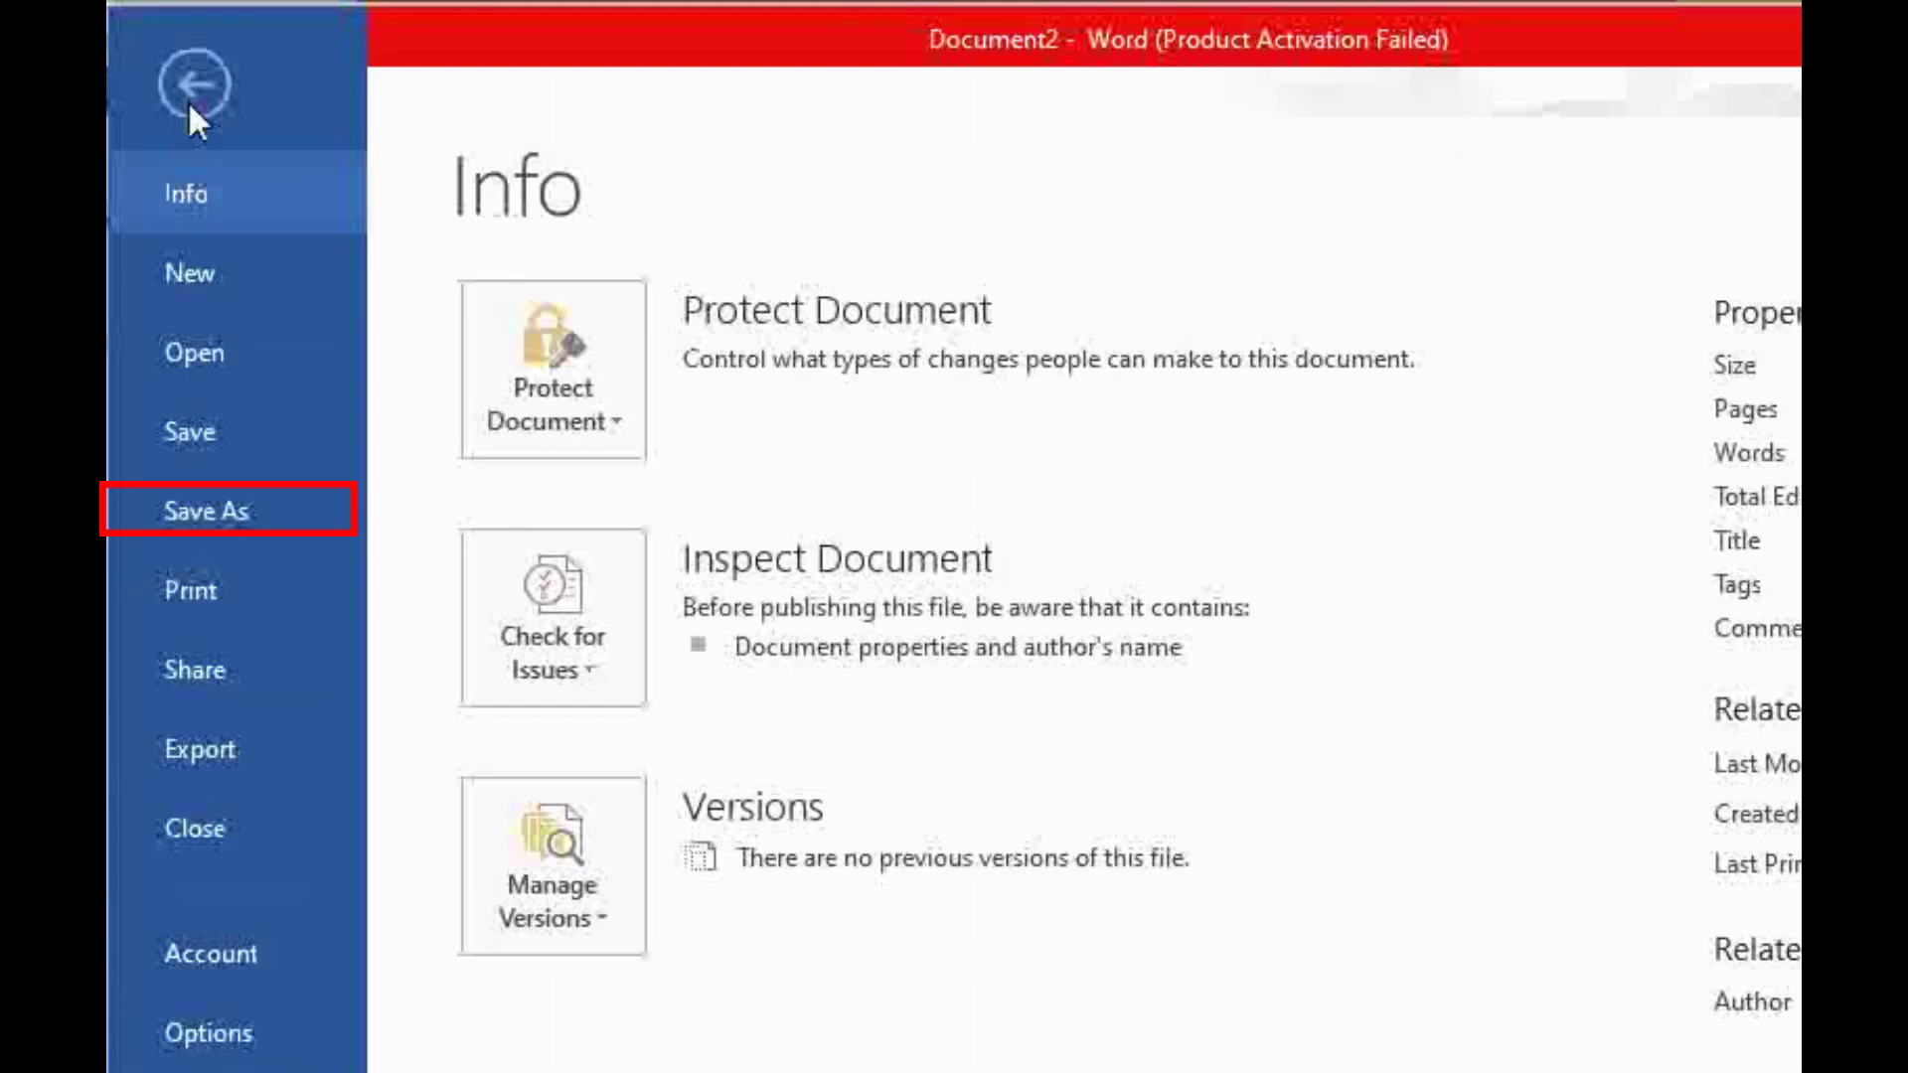
left_click(212, 518)
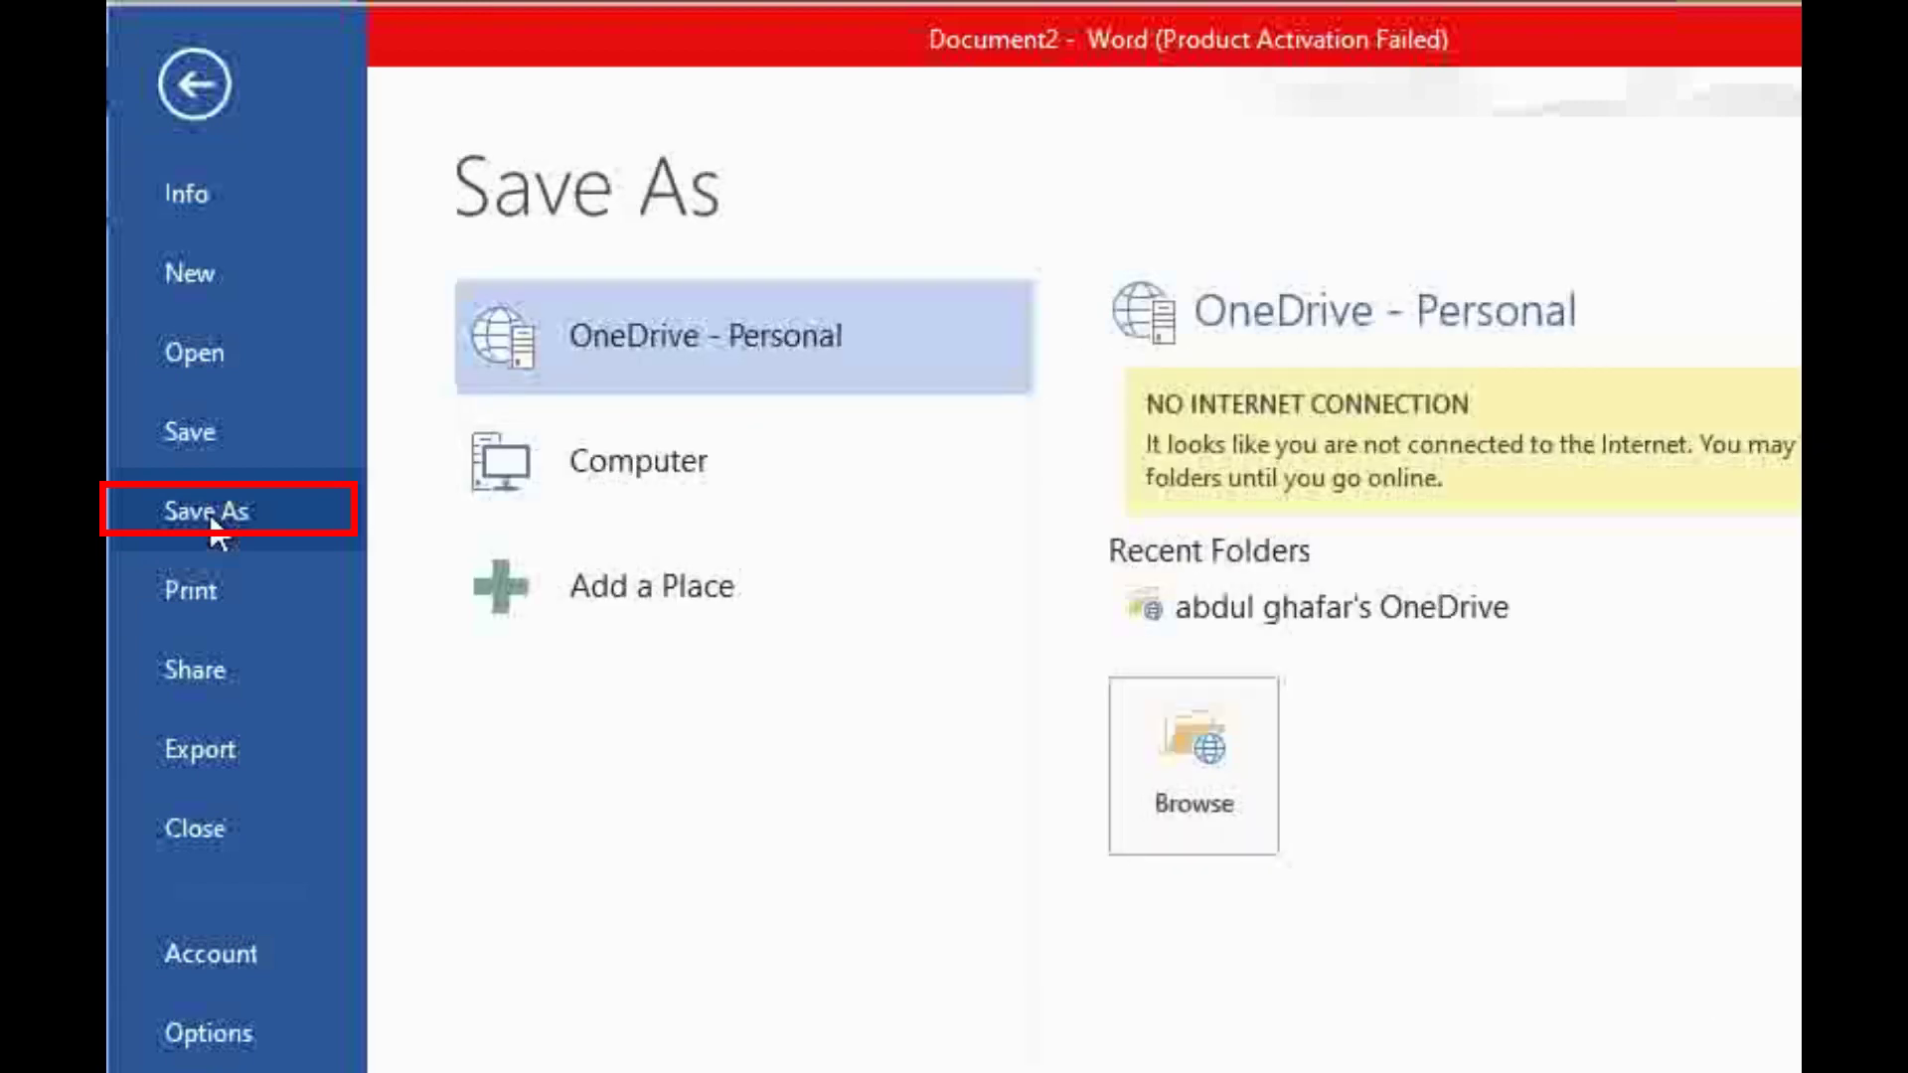
left_click(692, 487)
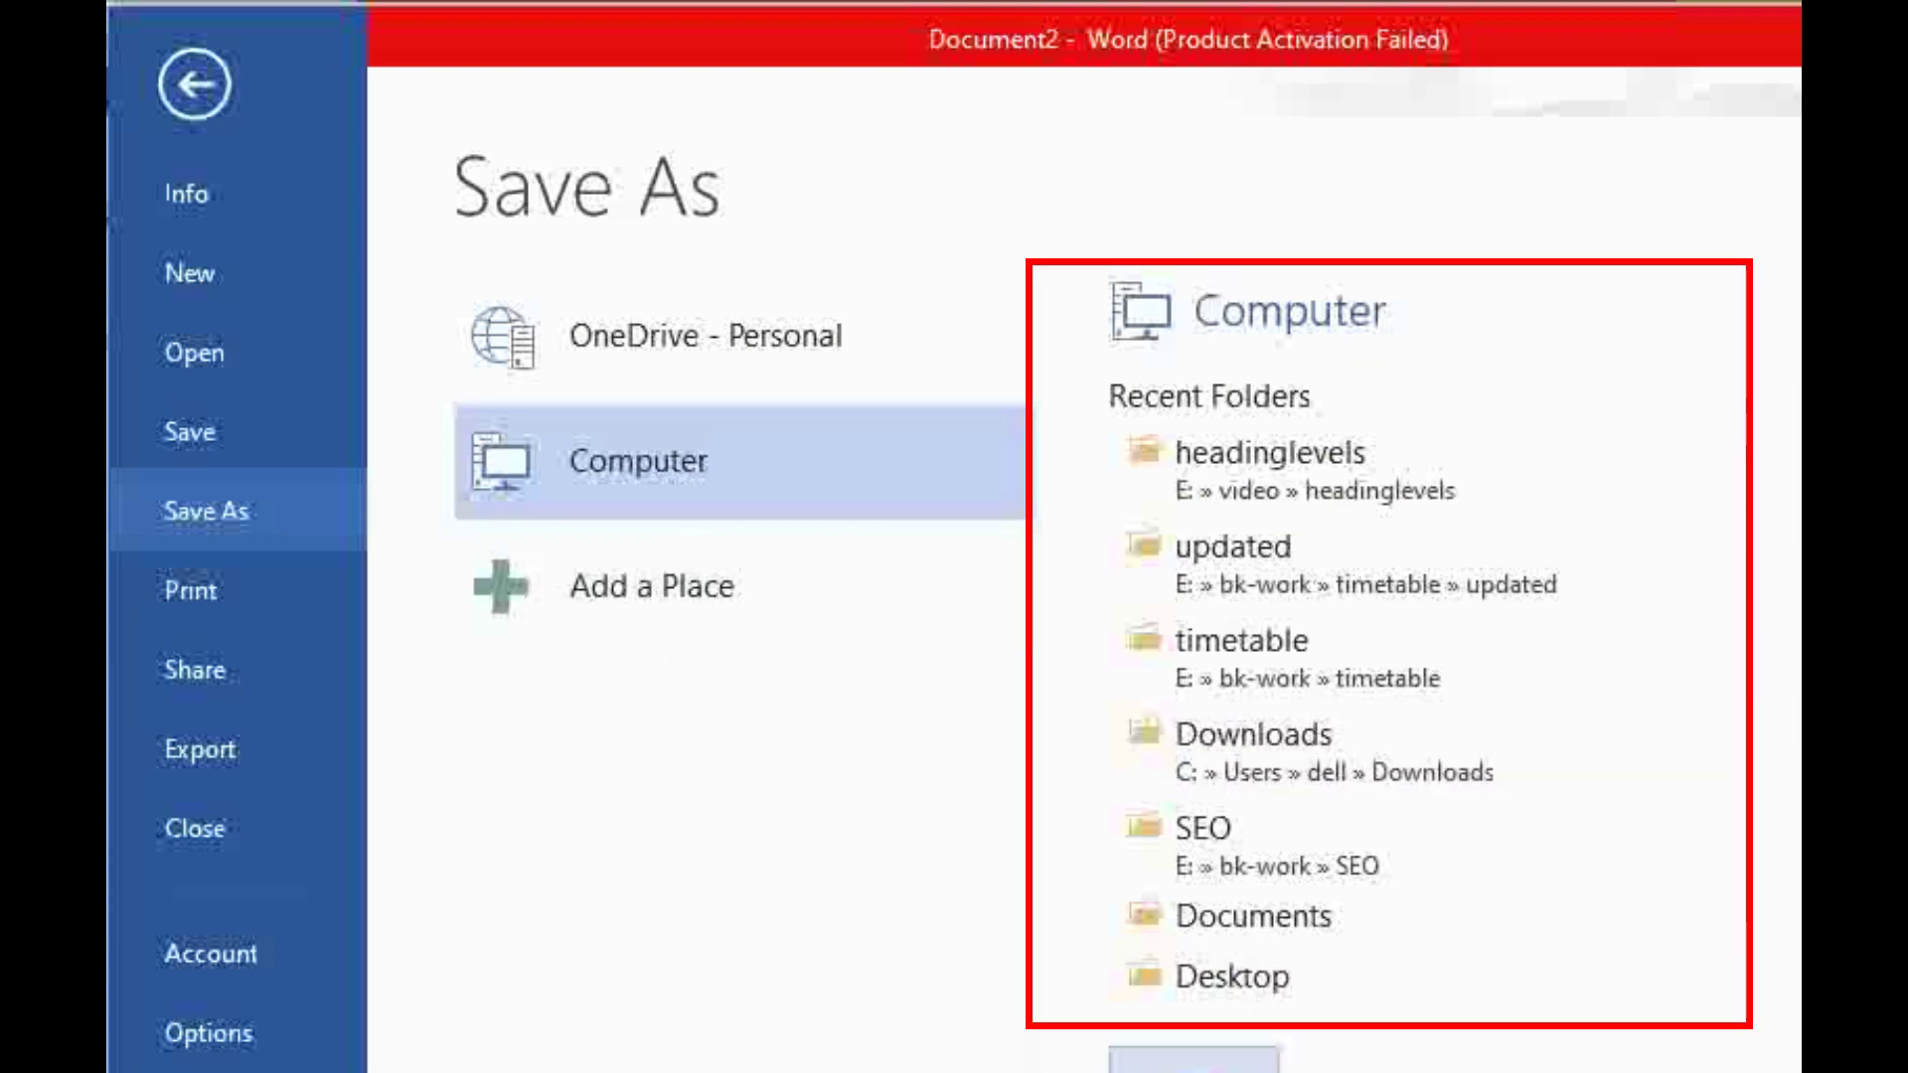
left_click(1193, 1059)
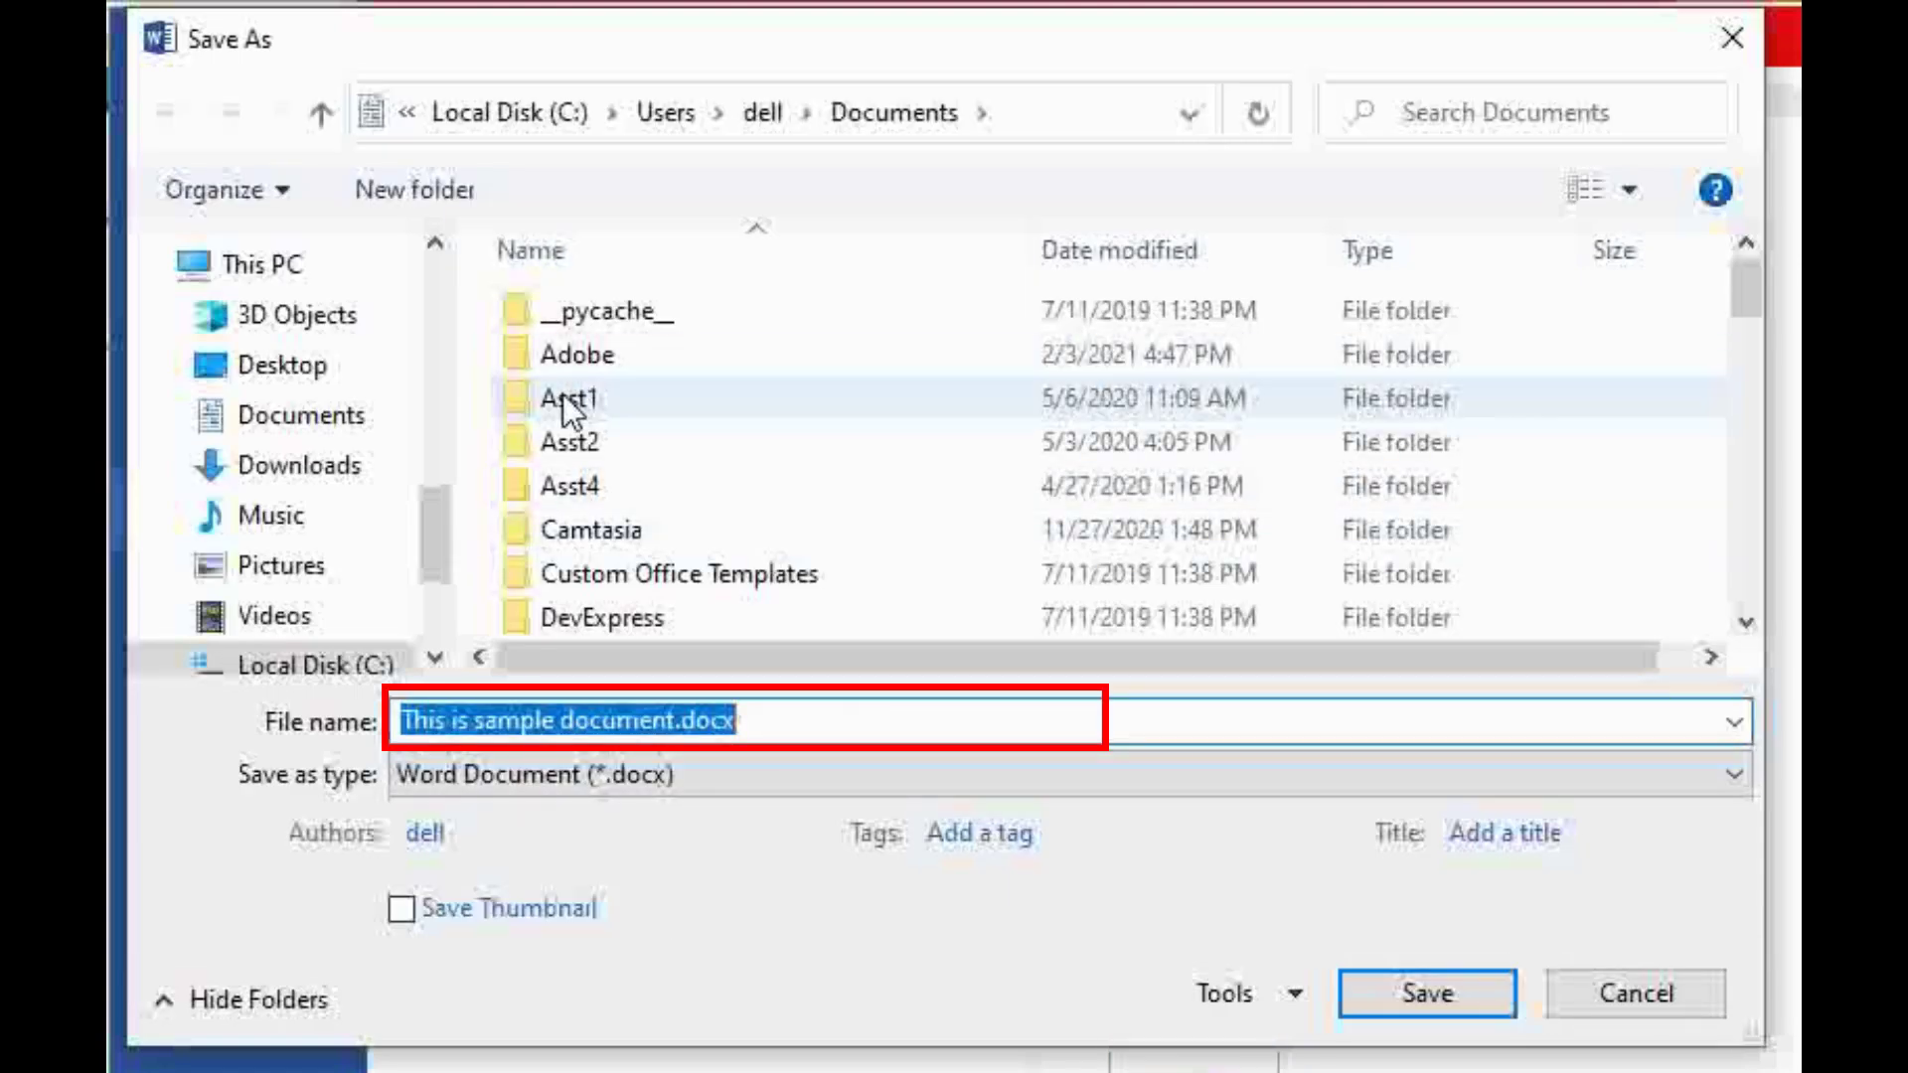
left_click(336, 417)
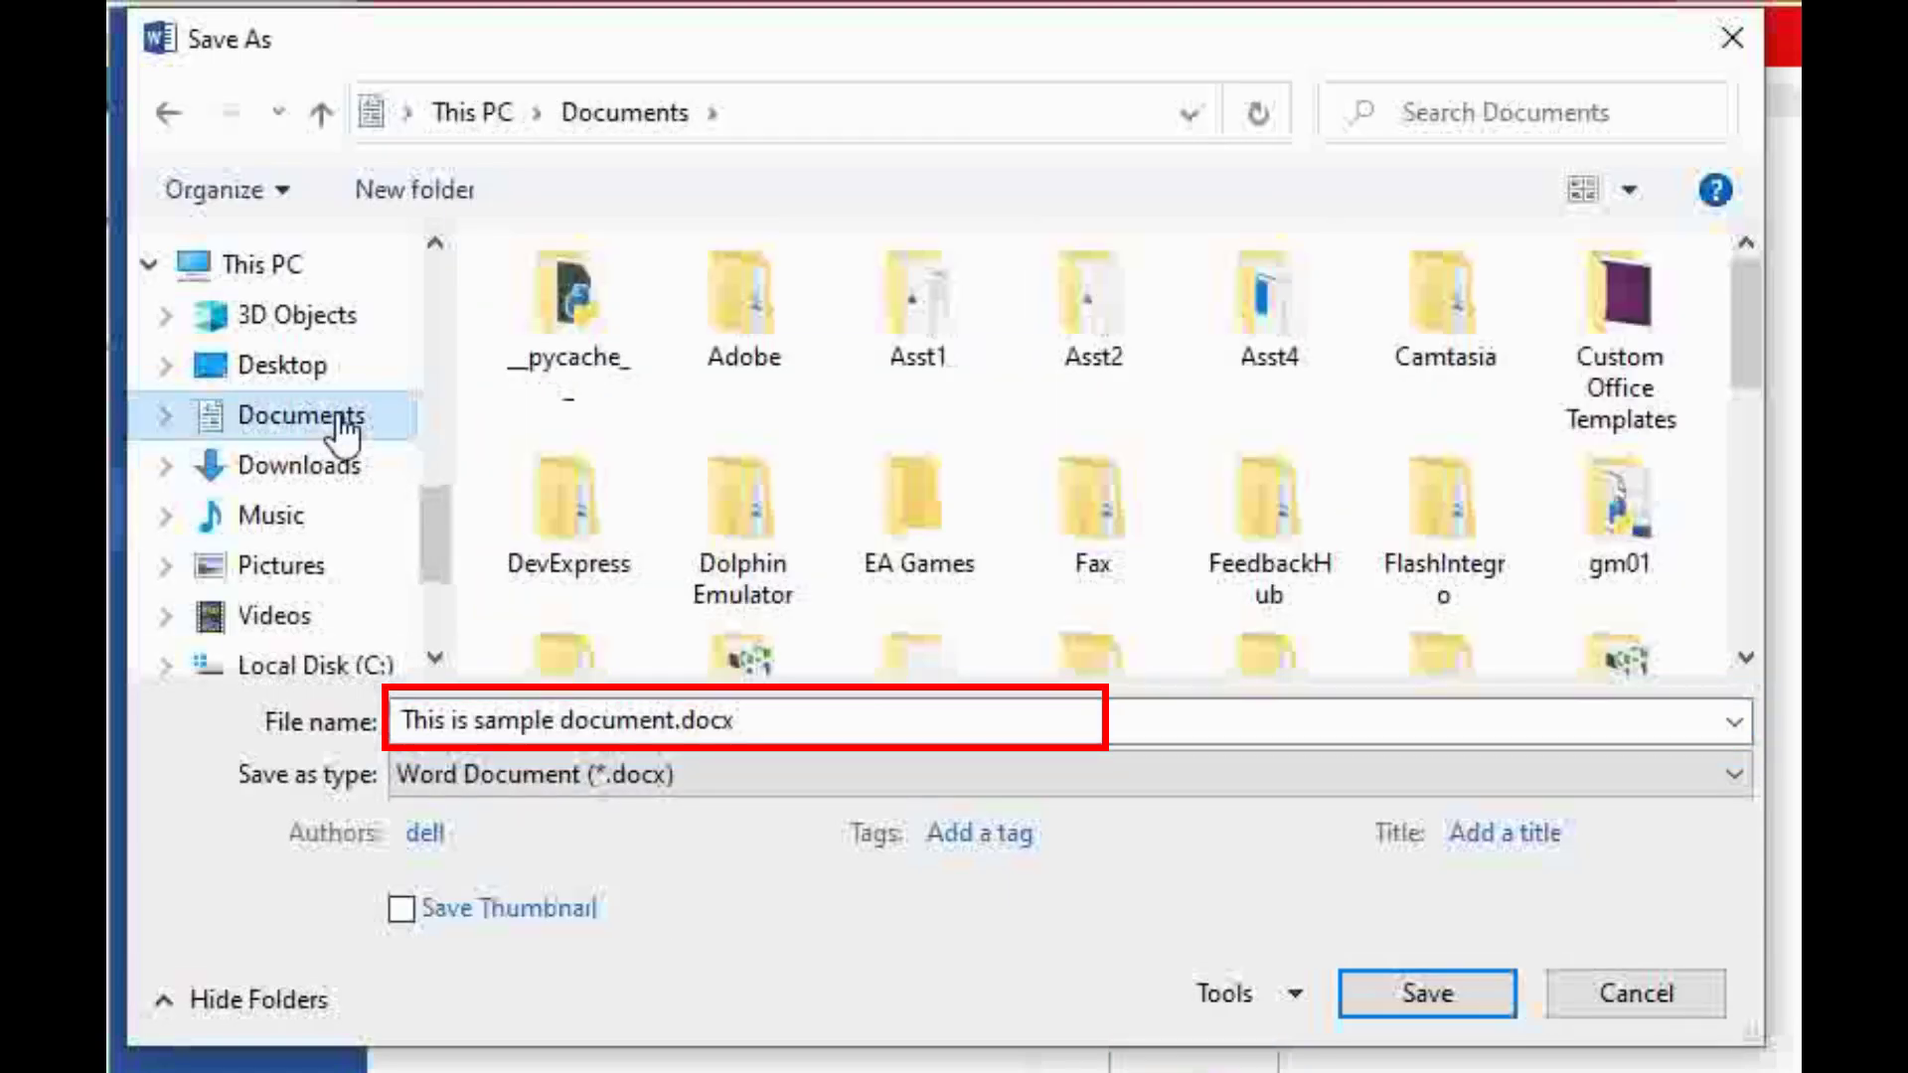
left_click(766, 724)
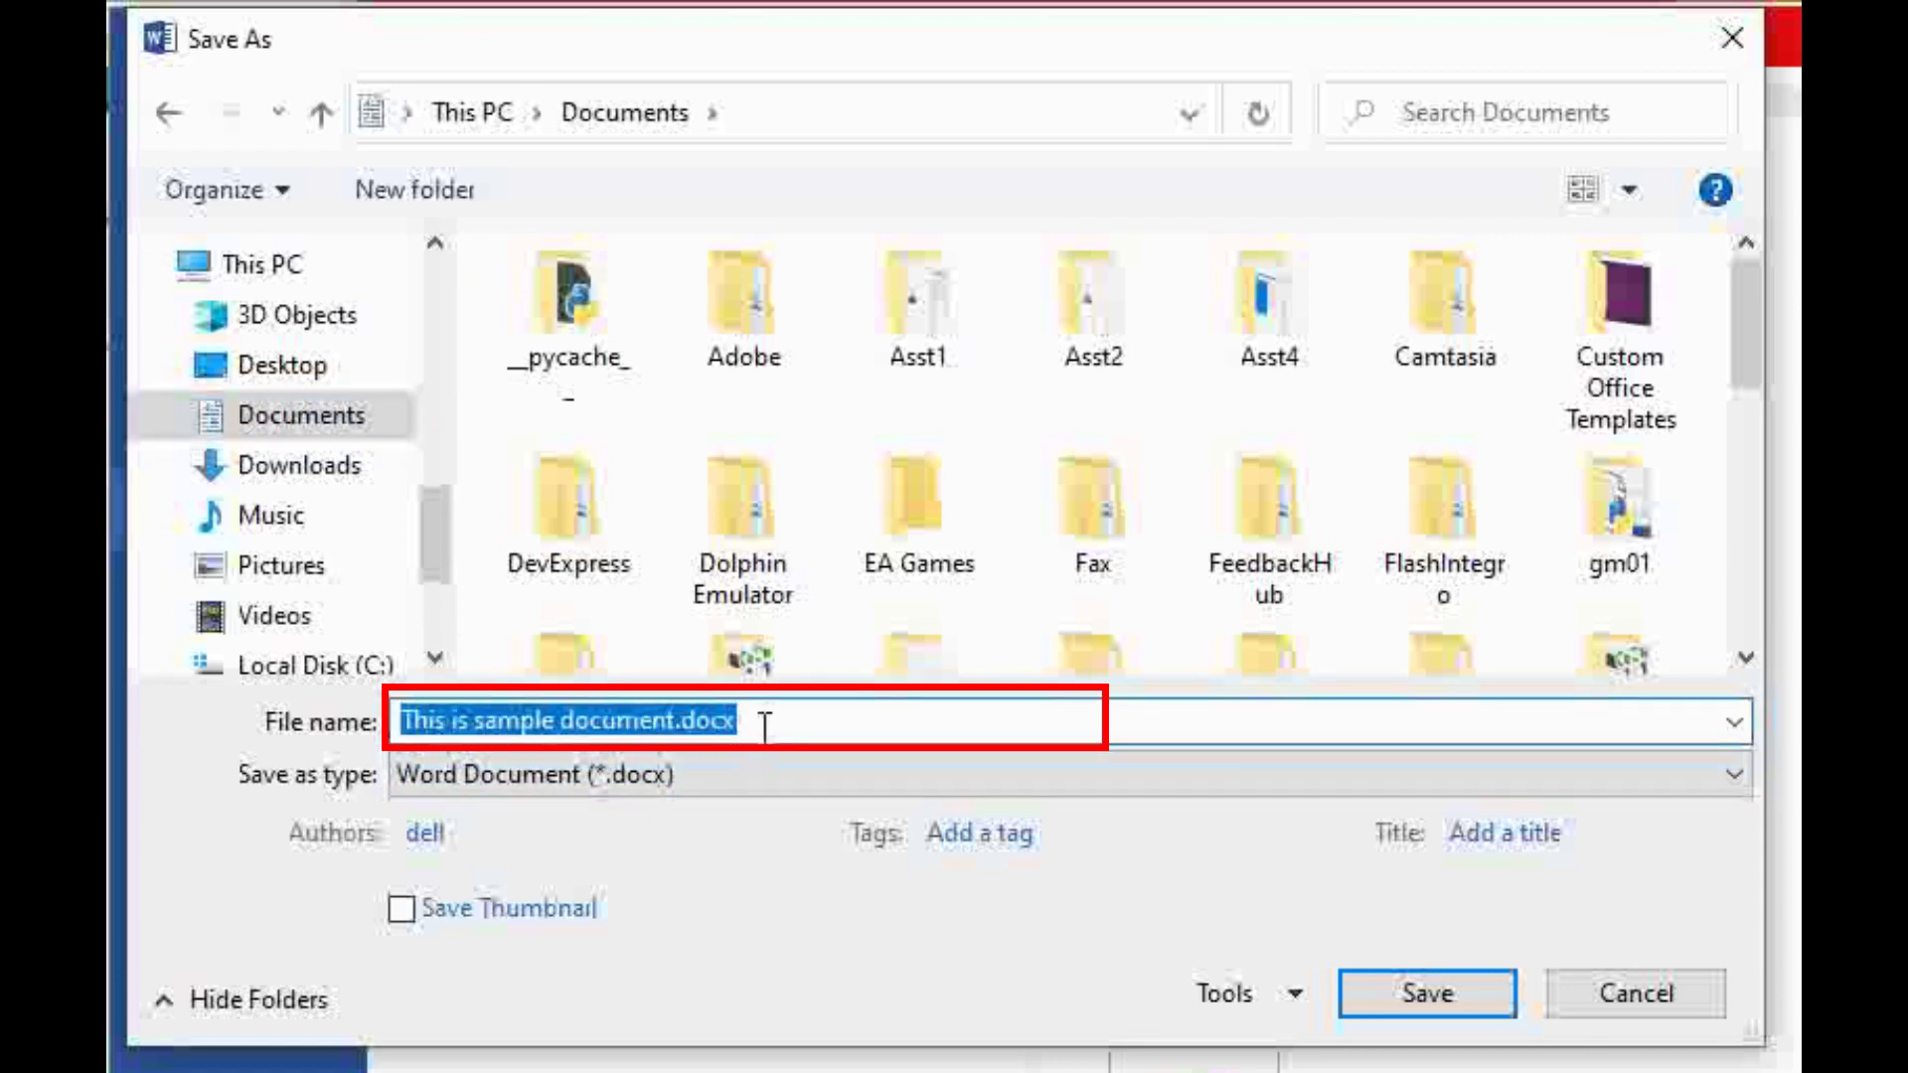
type("my")
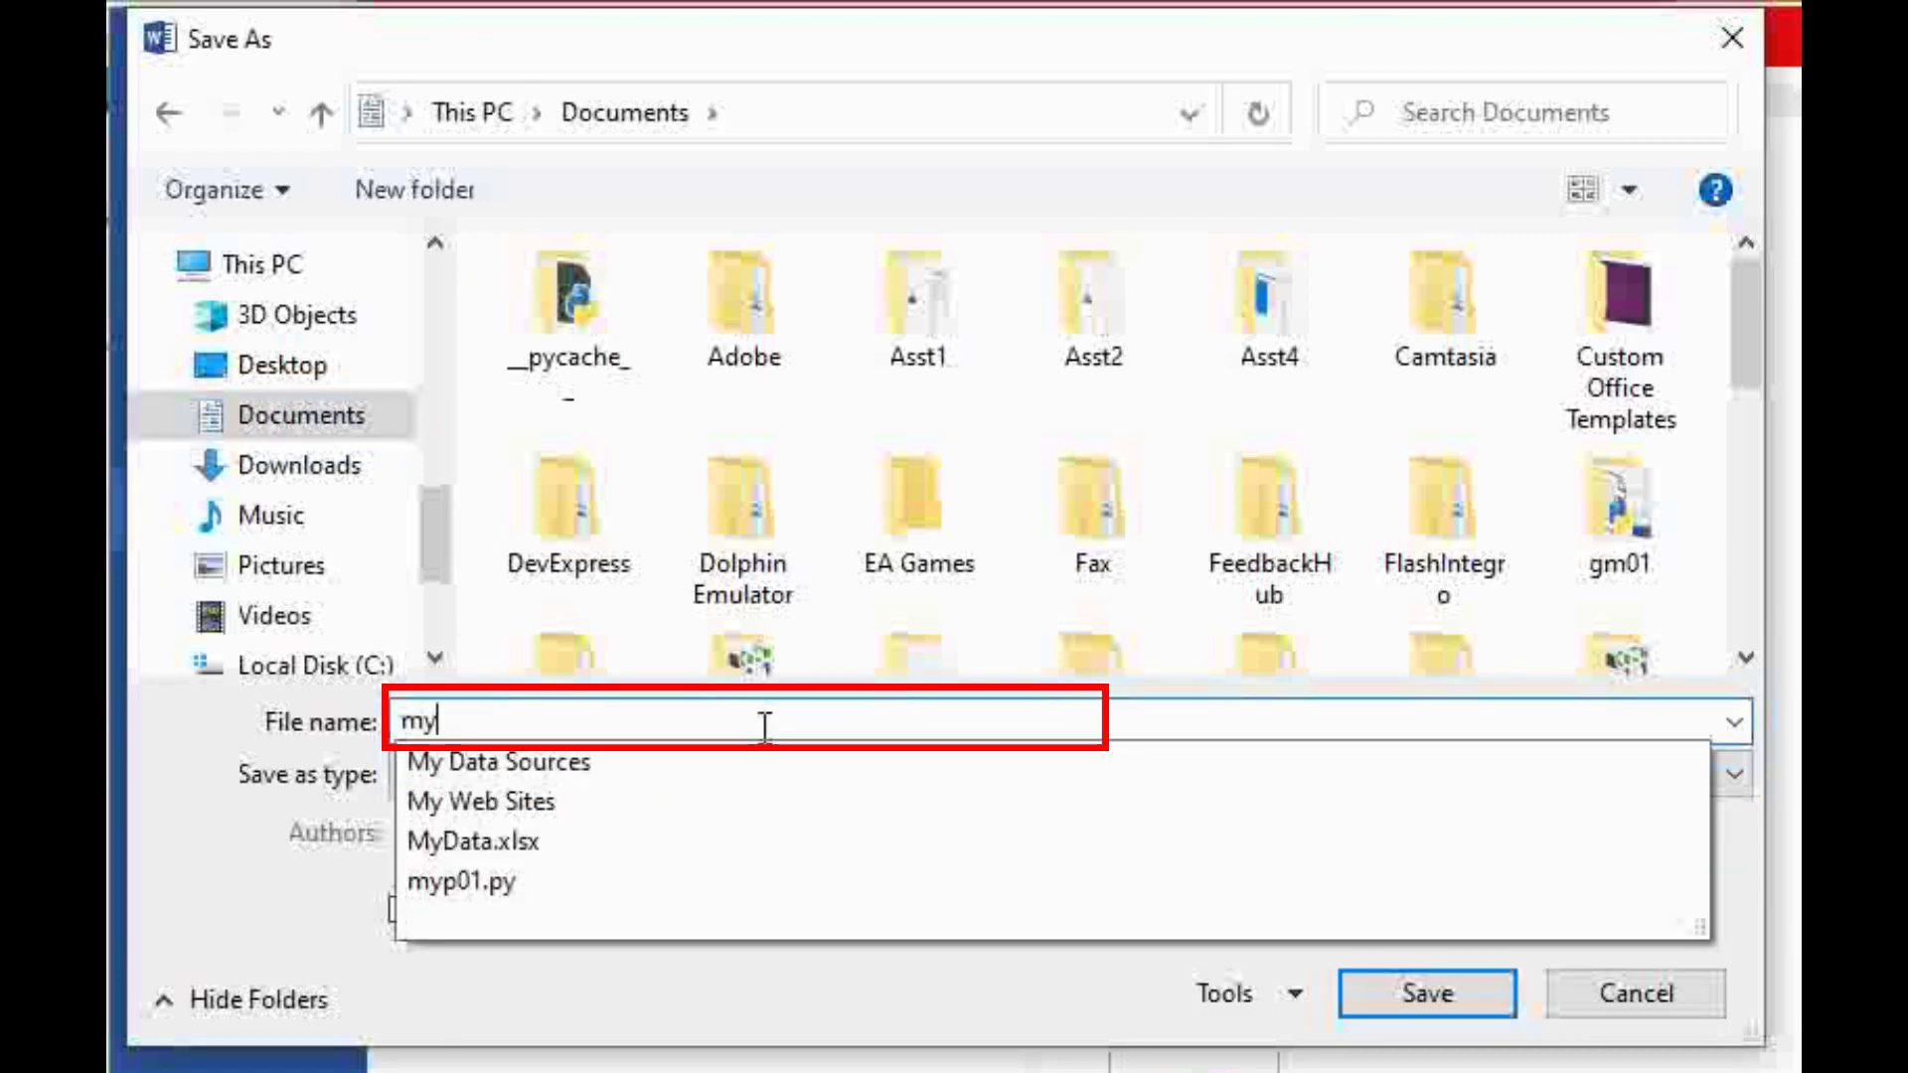
type("firs")
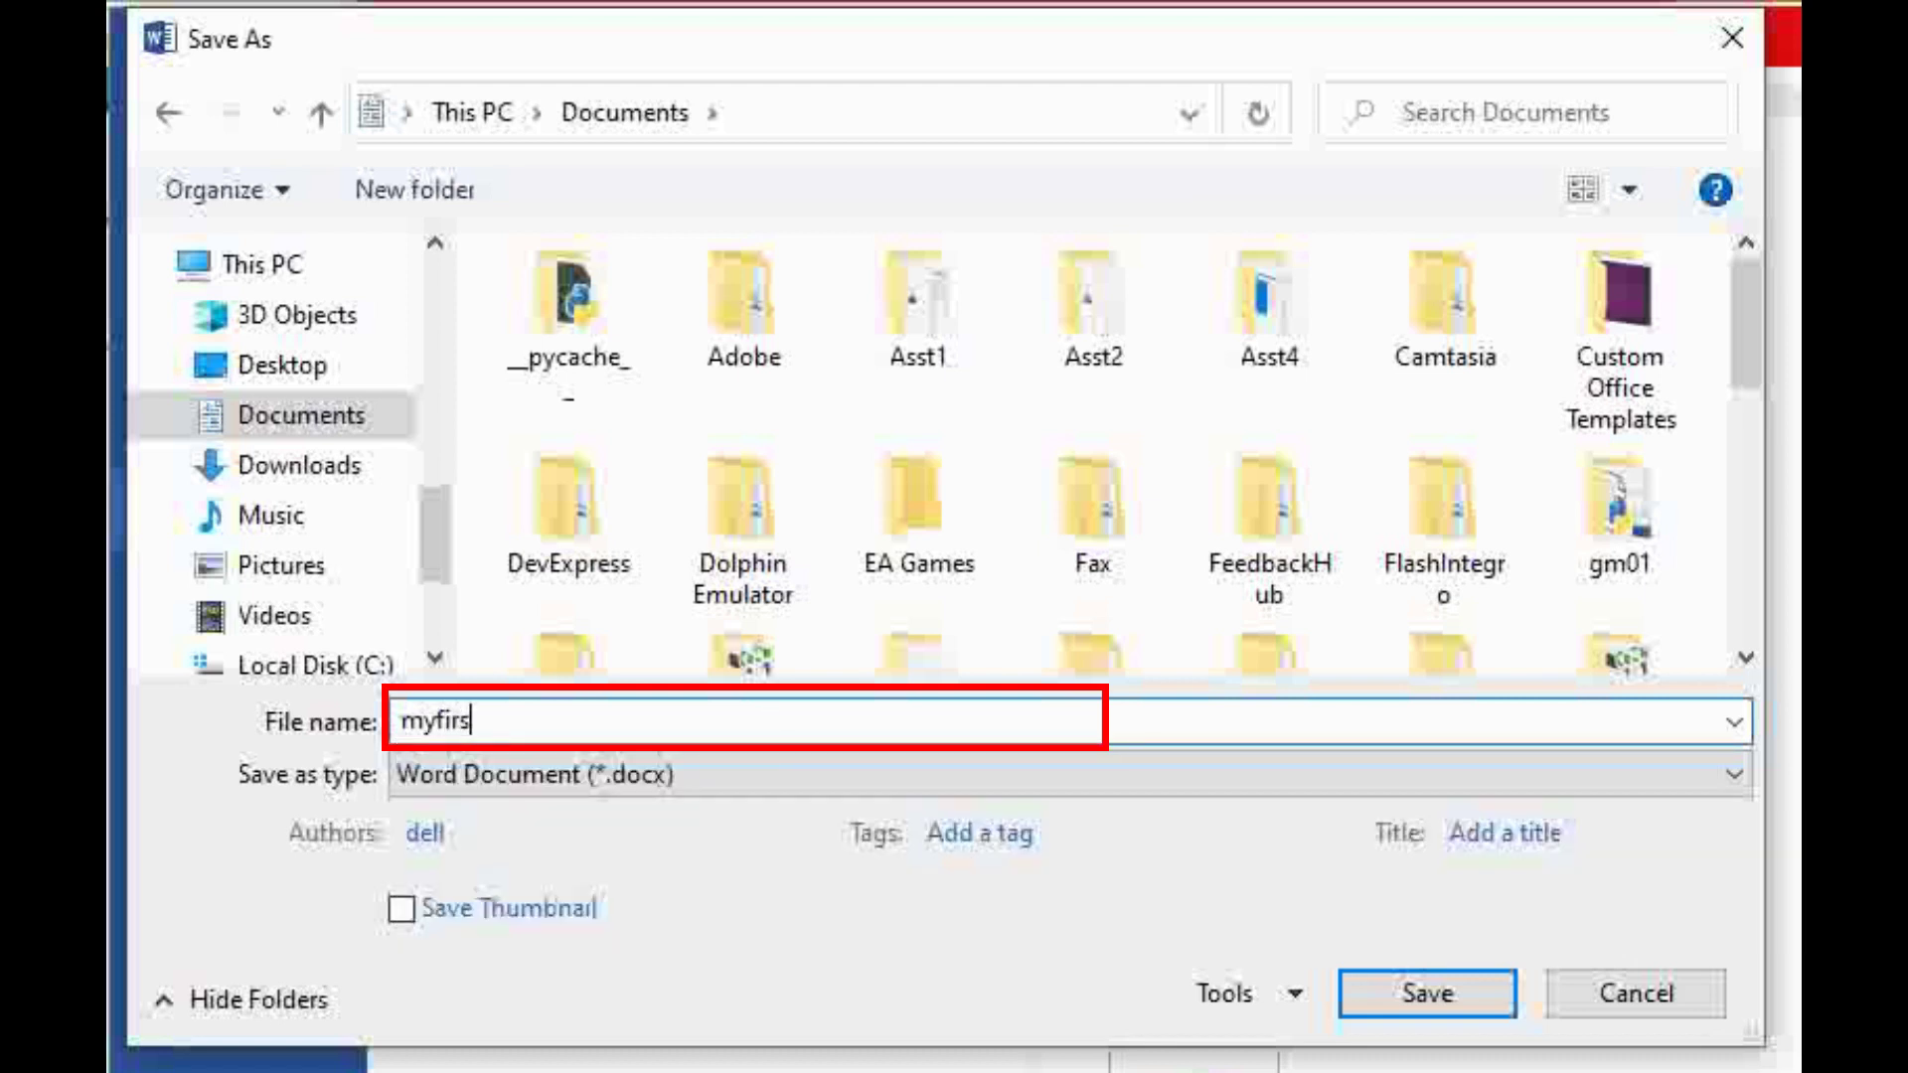
type("tdocument")
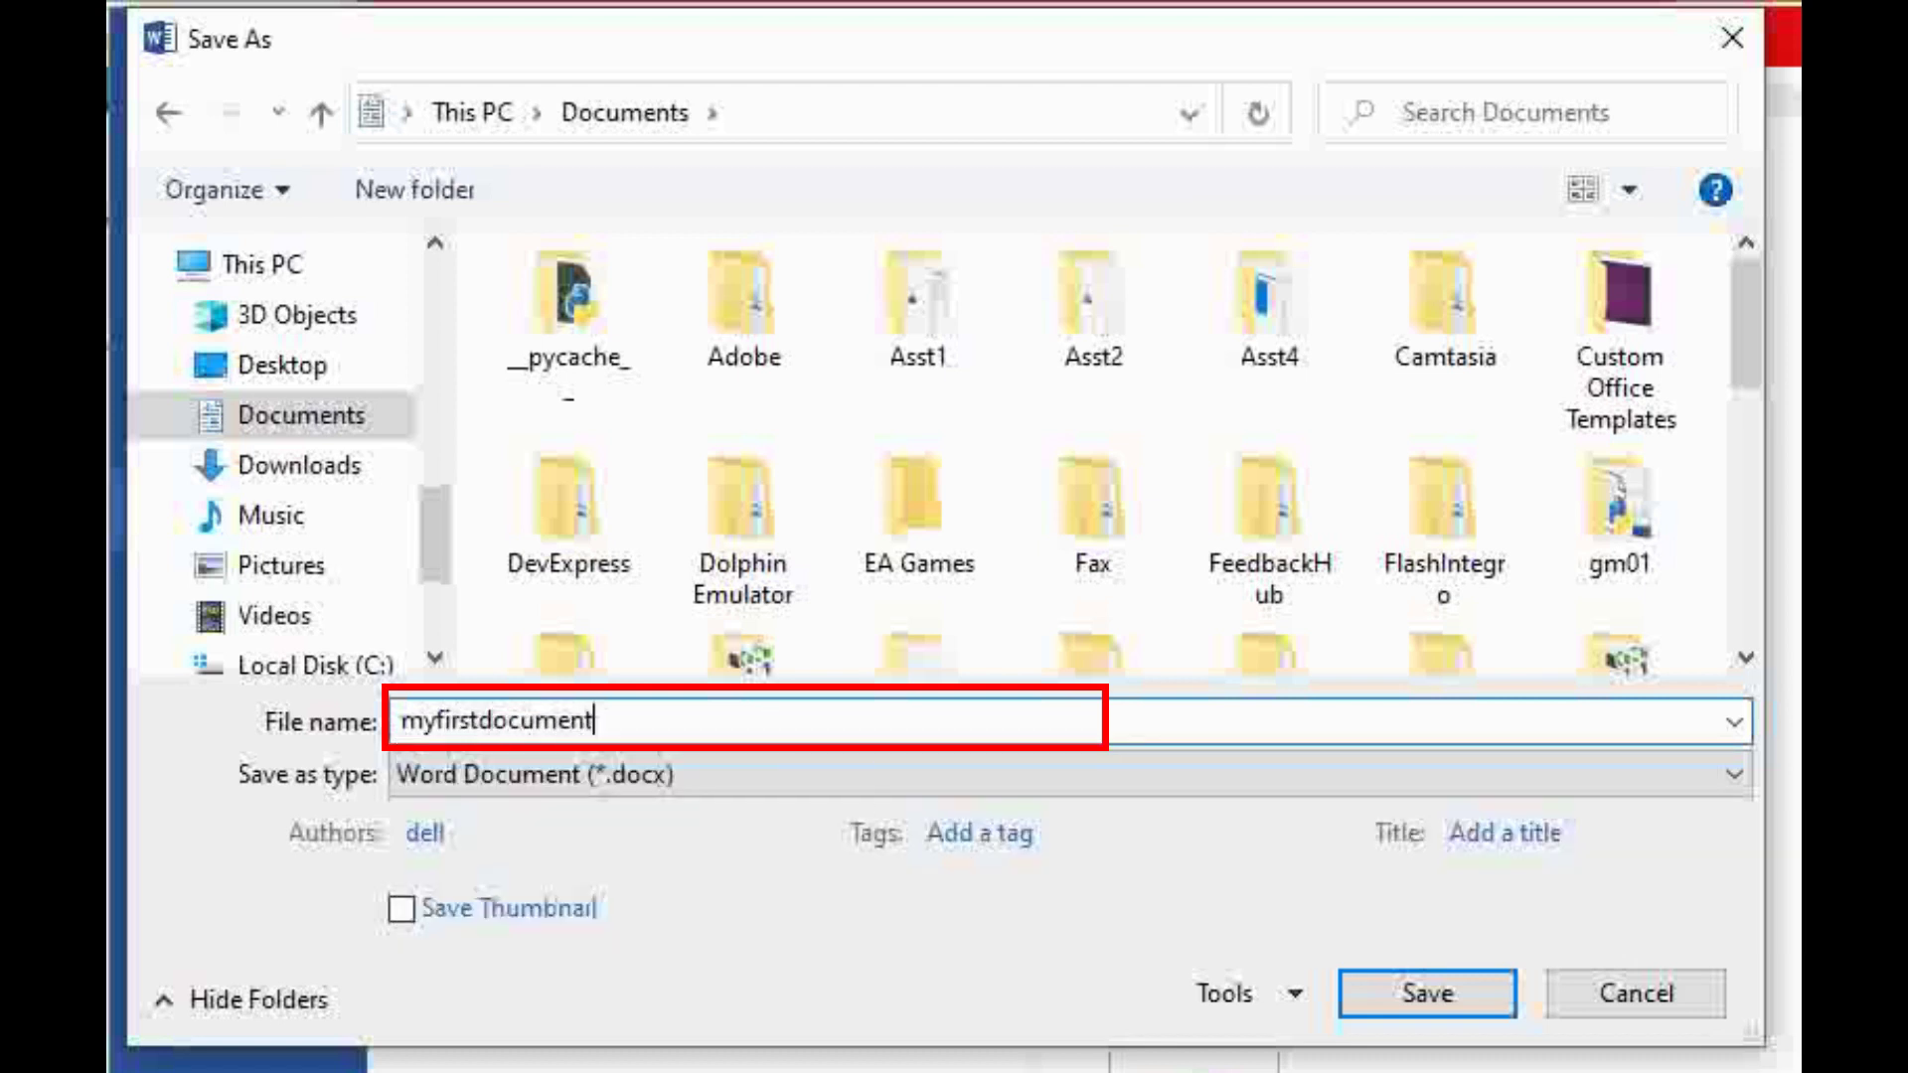
left_click(1407, 1000)
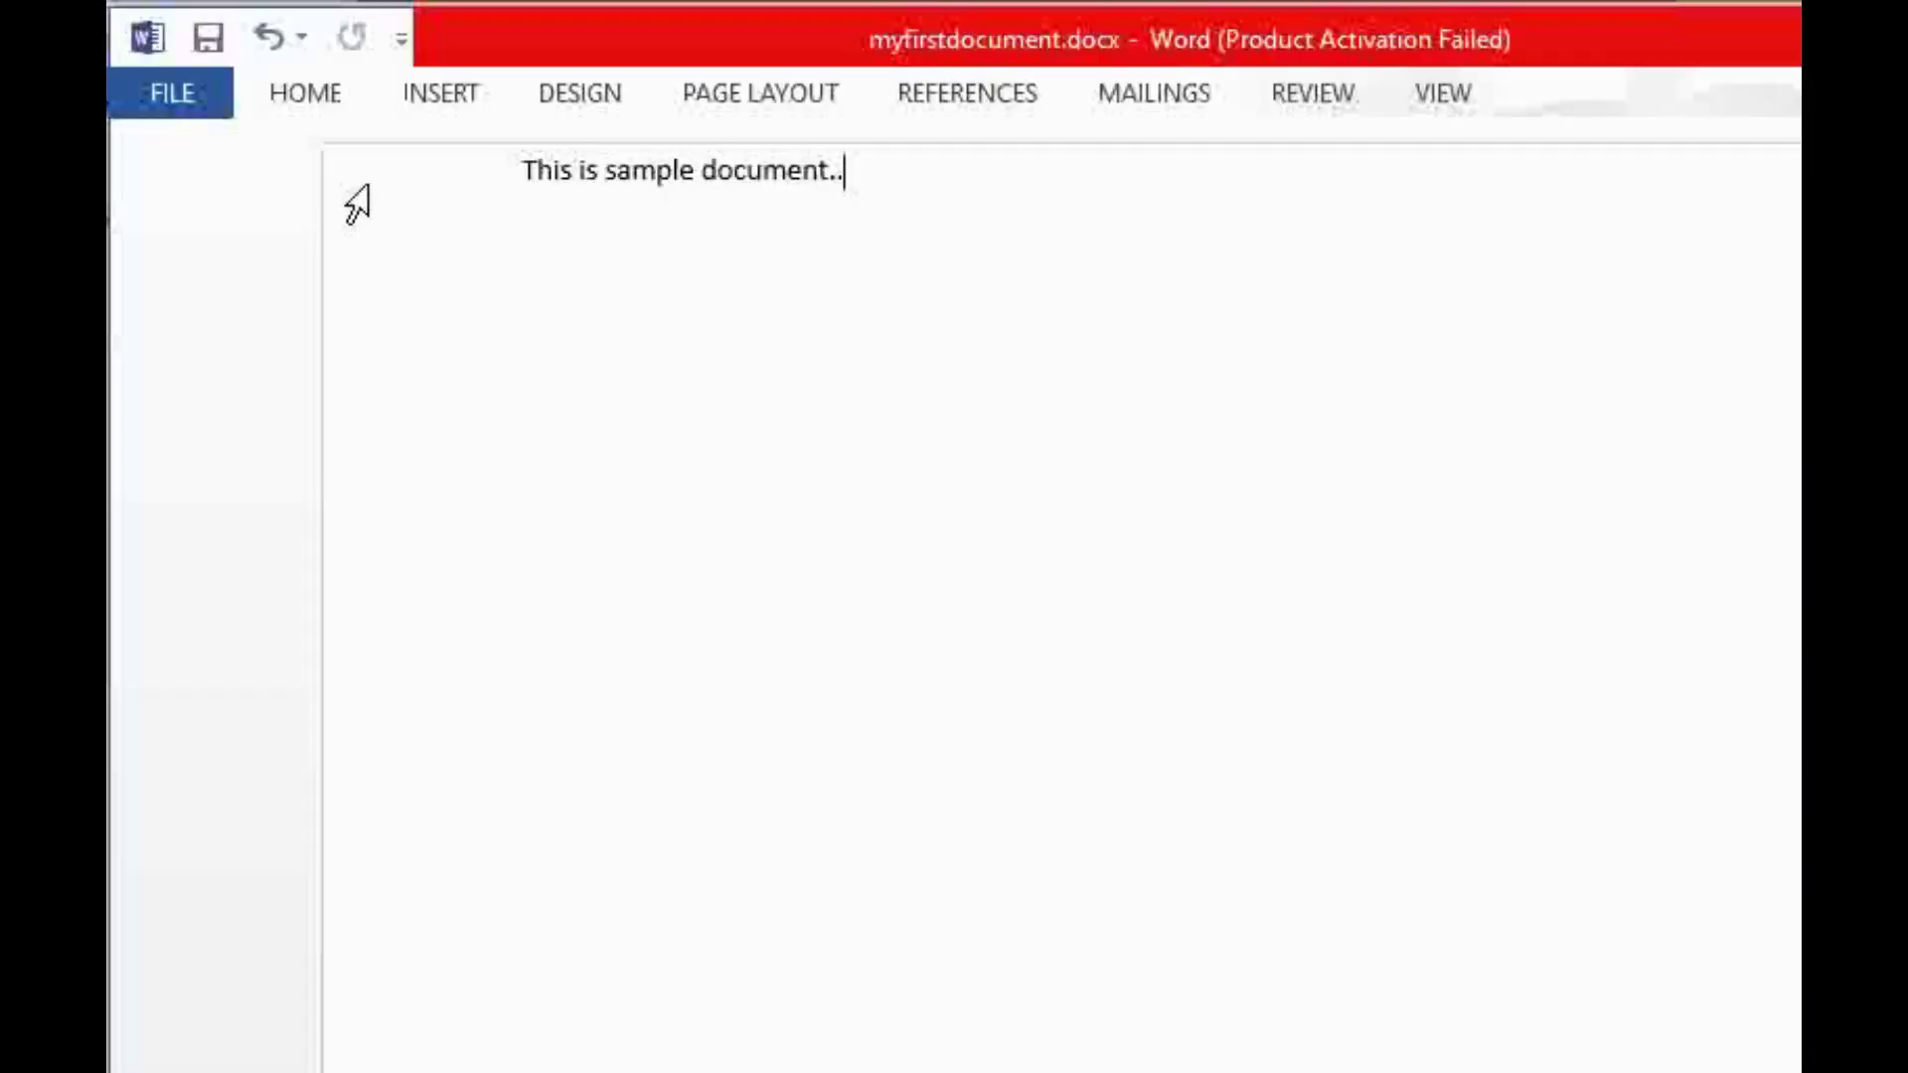
Step: Close the document and reopen myfirstdocument.docx by browsing to the computer's Documents folder
left_click(181, 90)
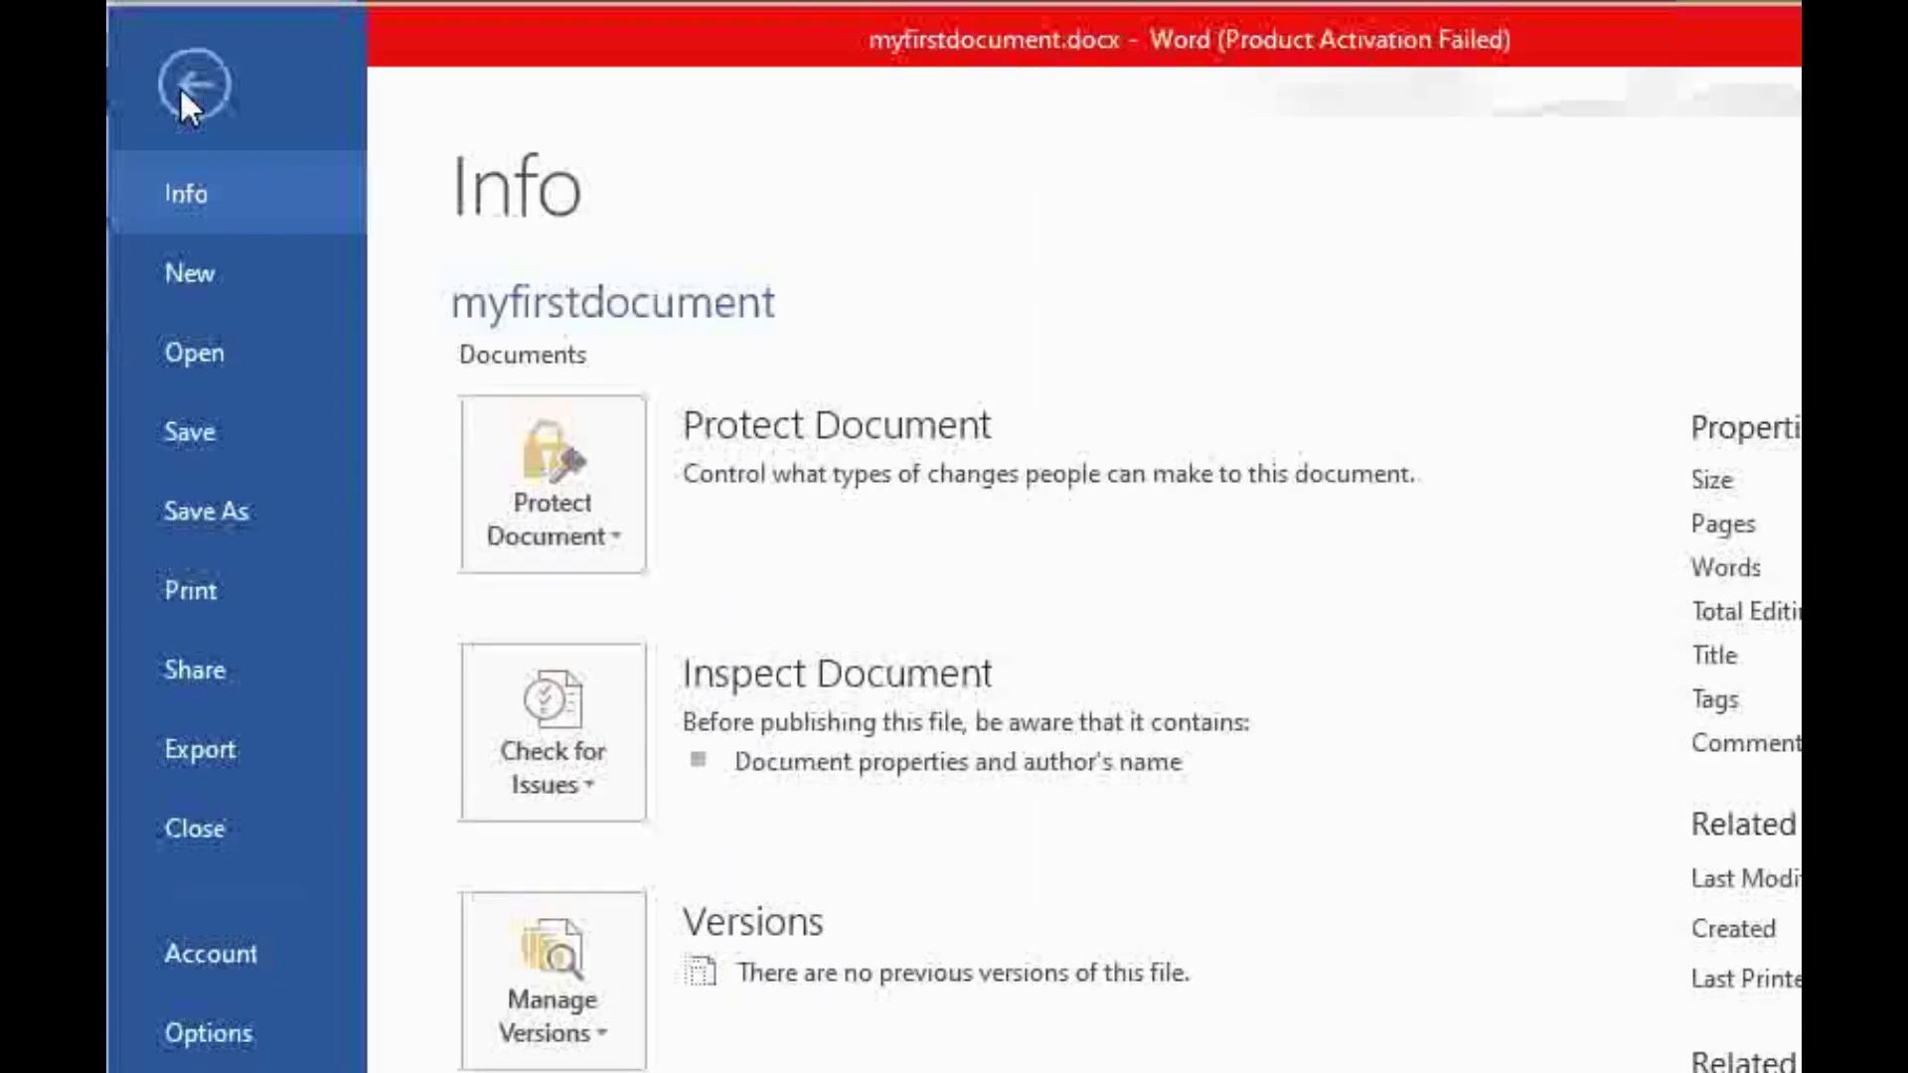
left_click(198, 840)
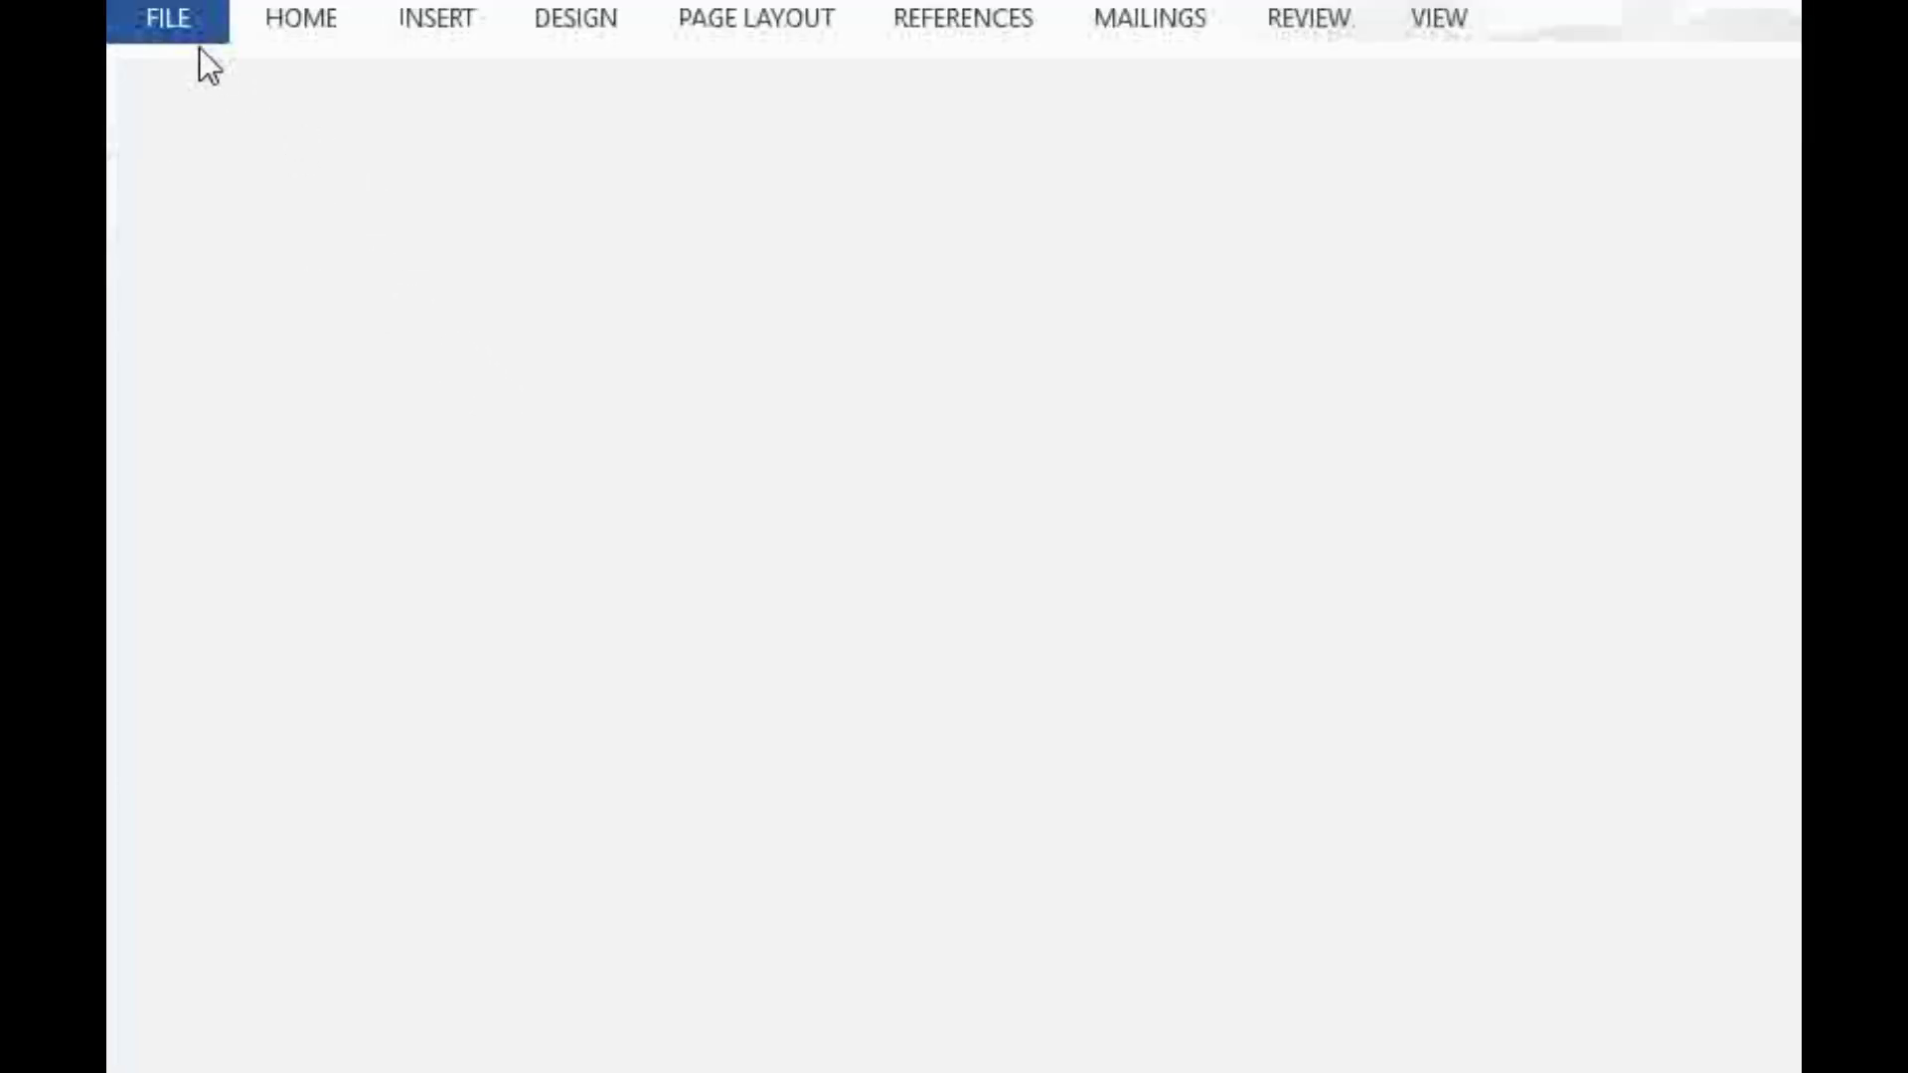
left_click(187, 30)
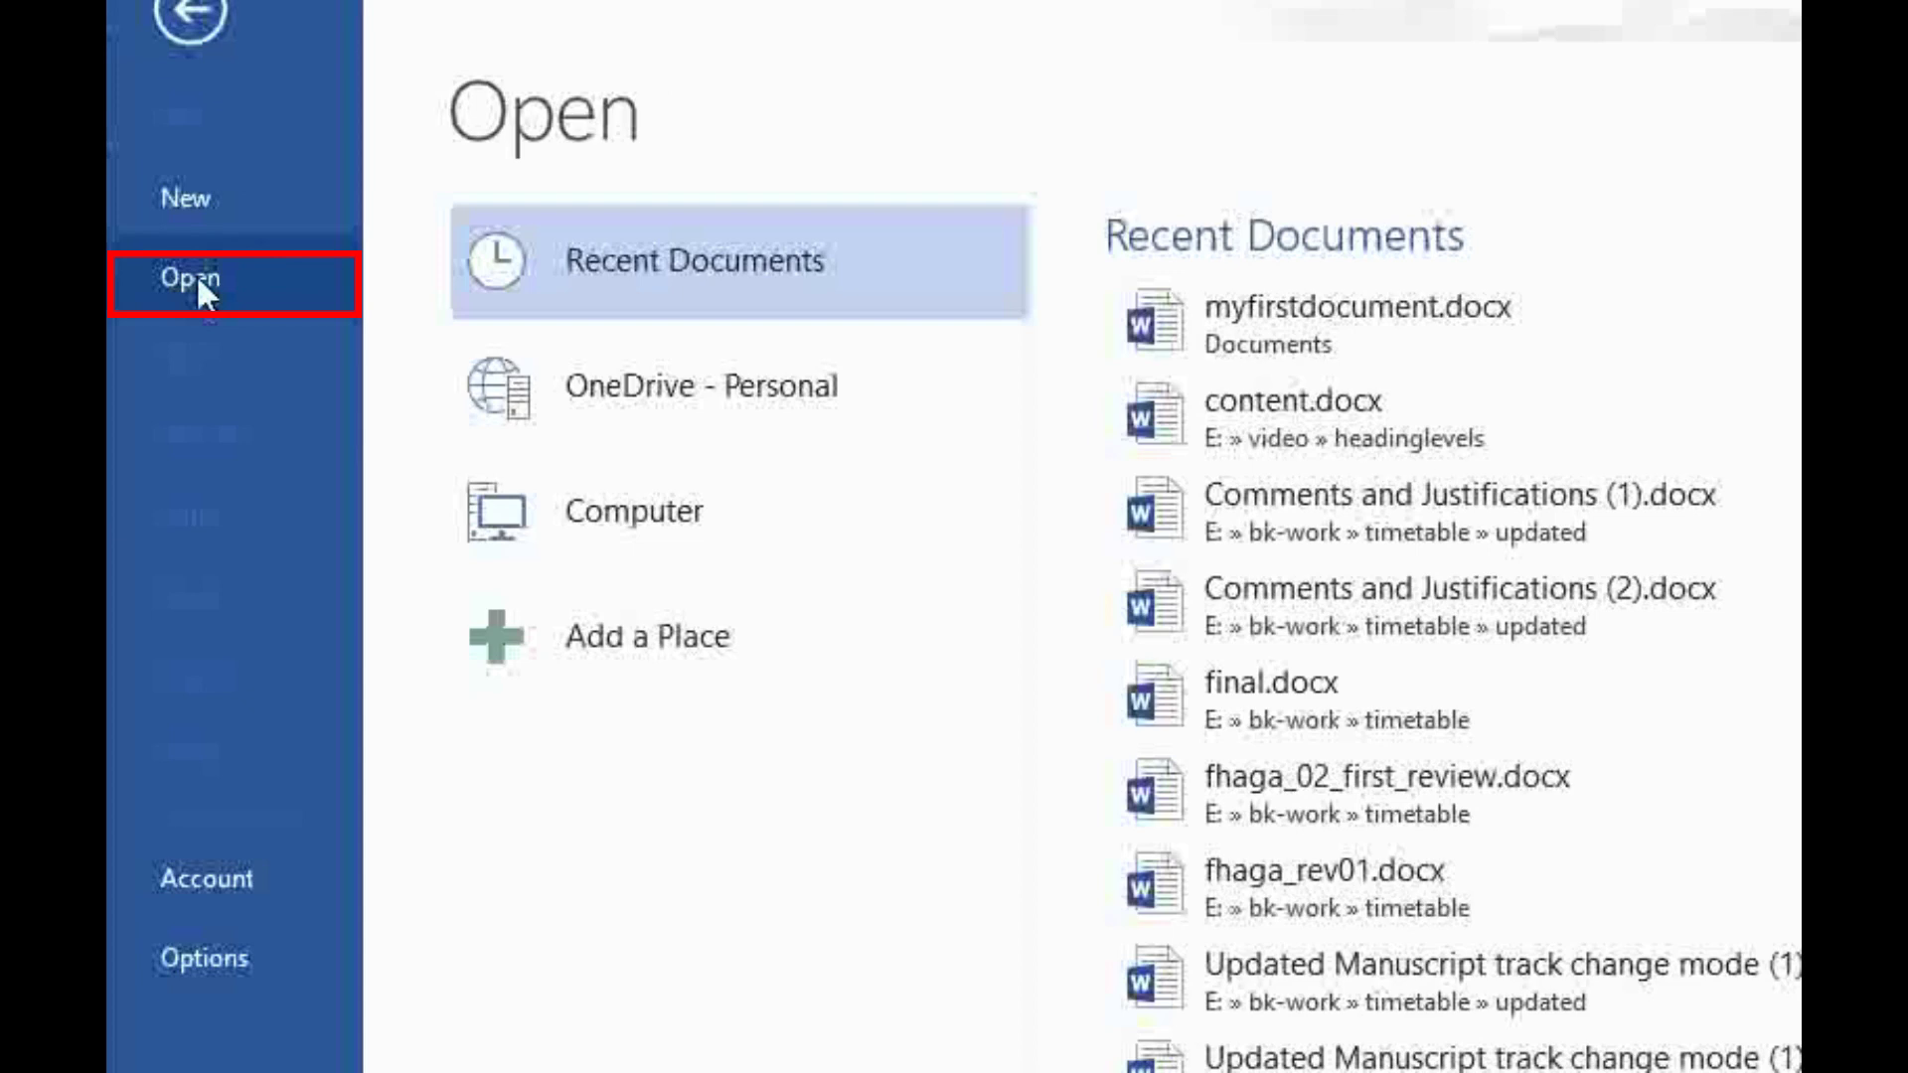
left_click(701, 517)
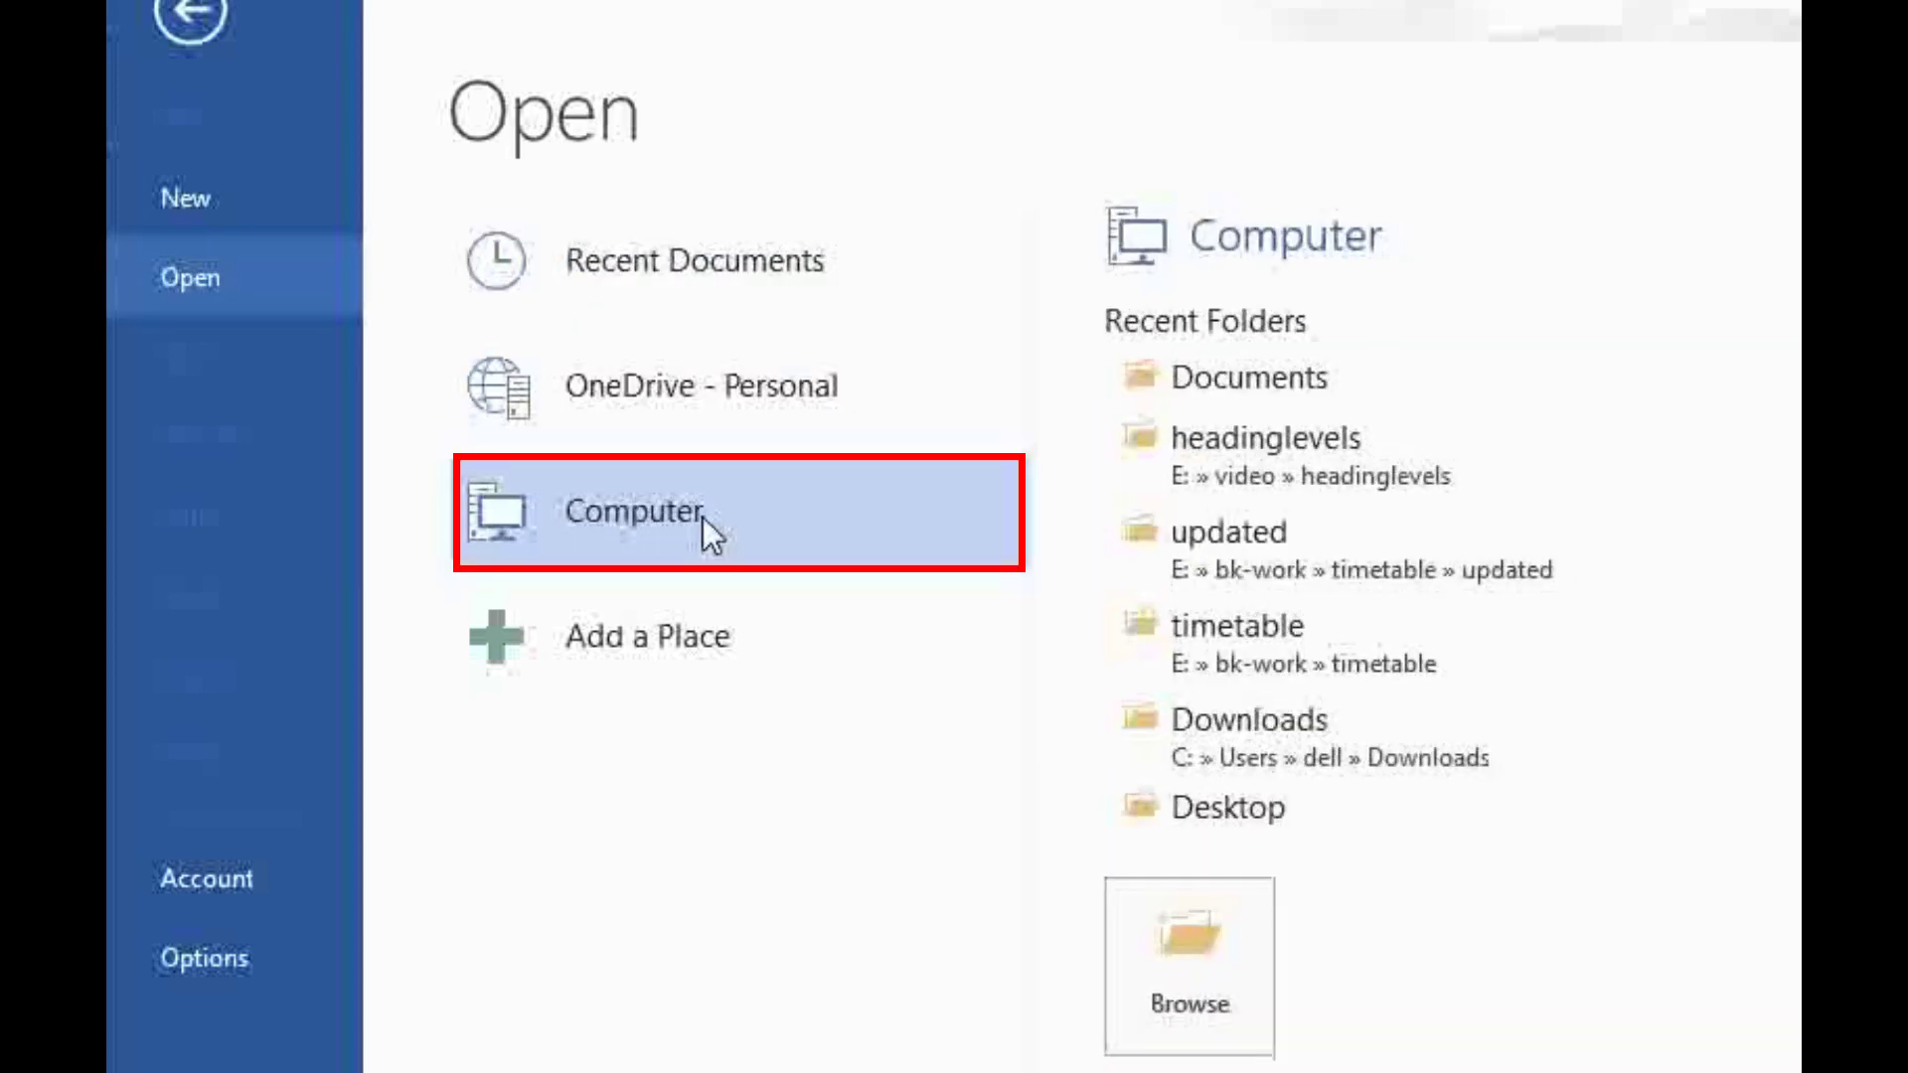
left_click(1197, 970)
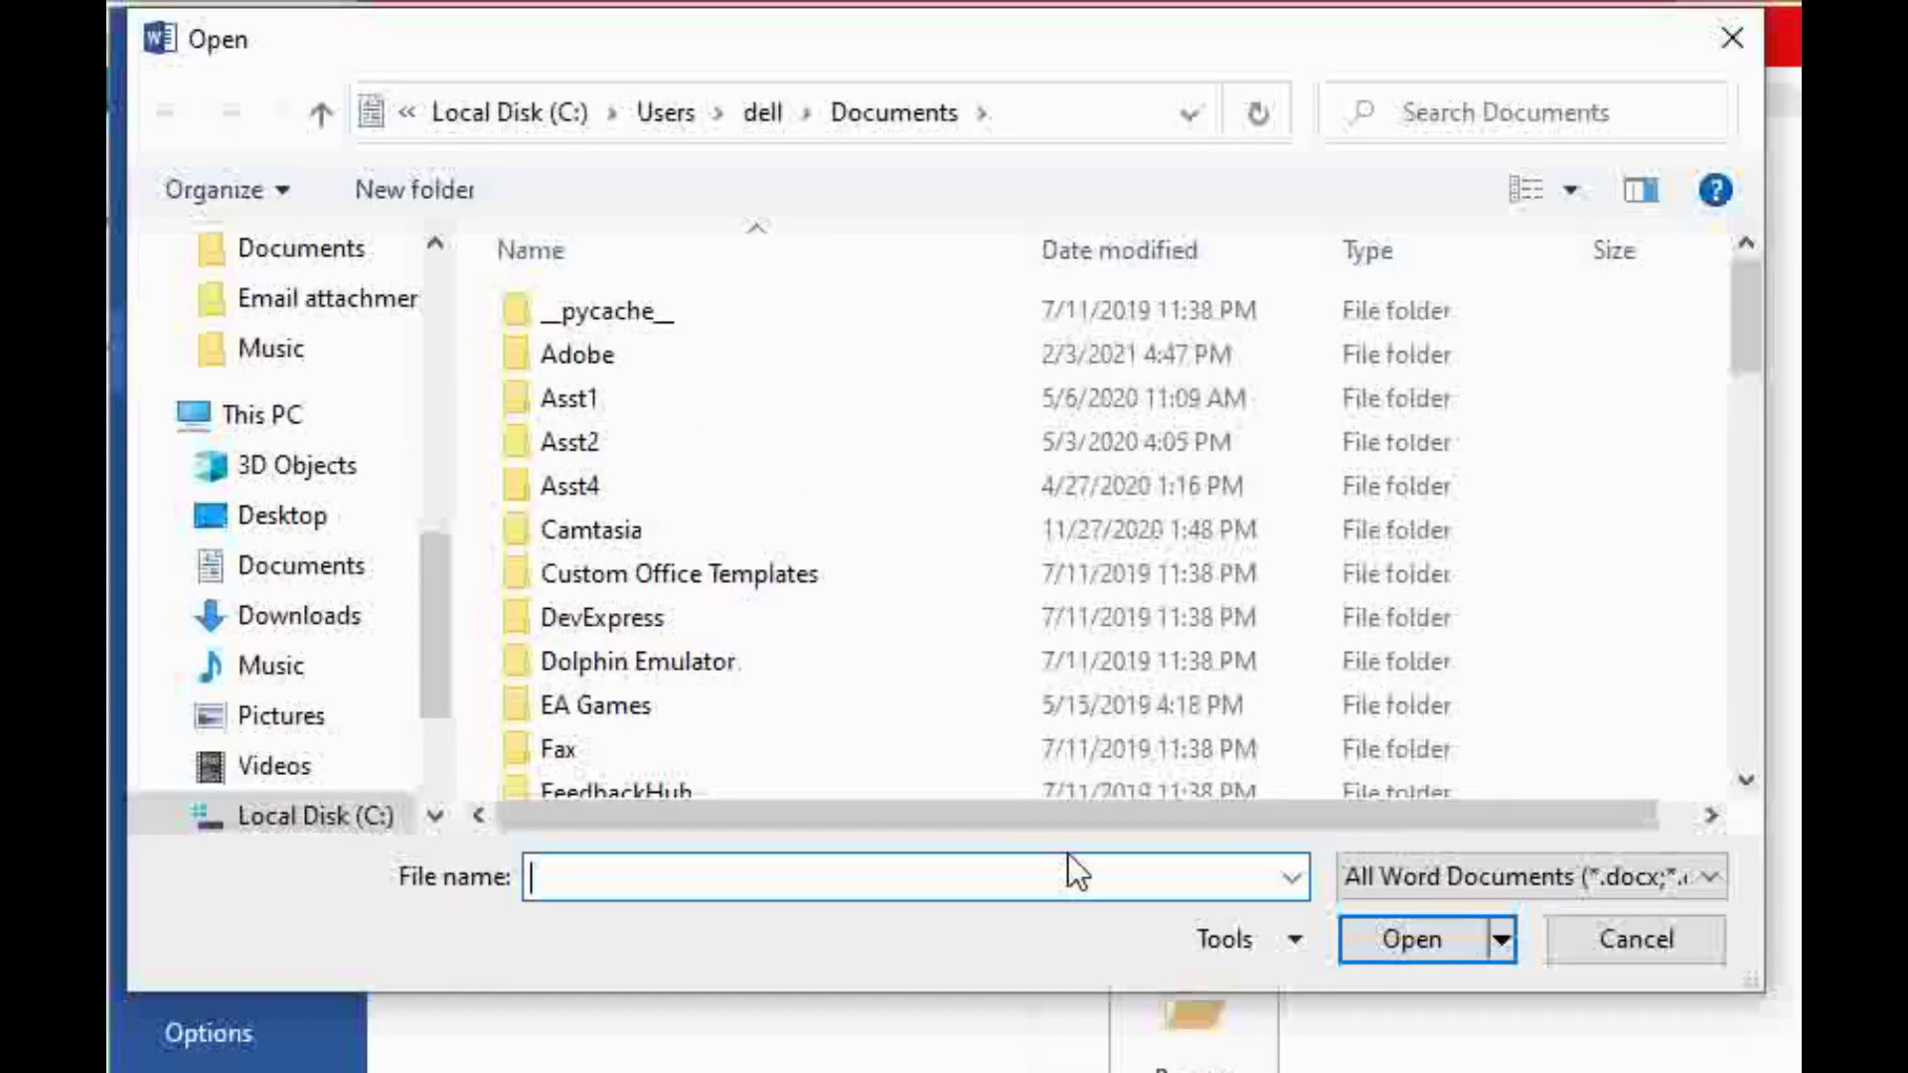
left_click(299, 568)
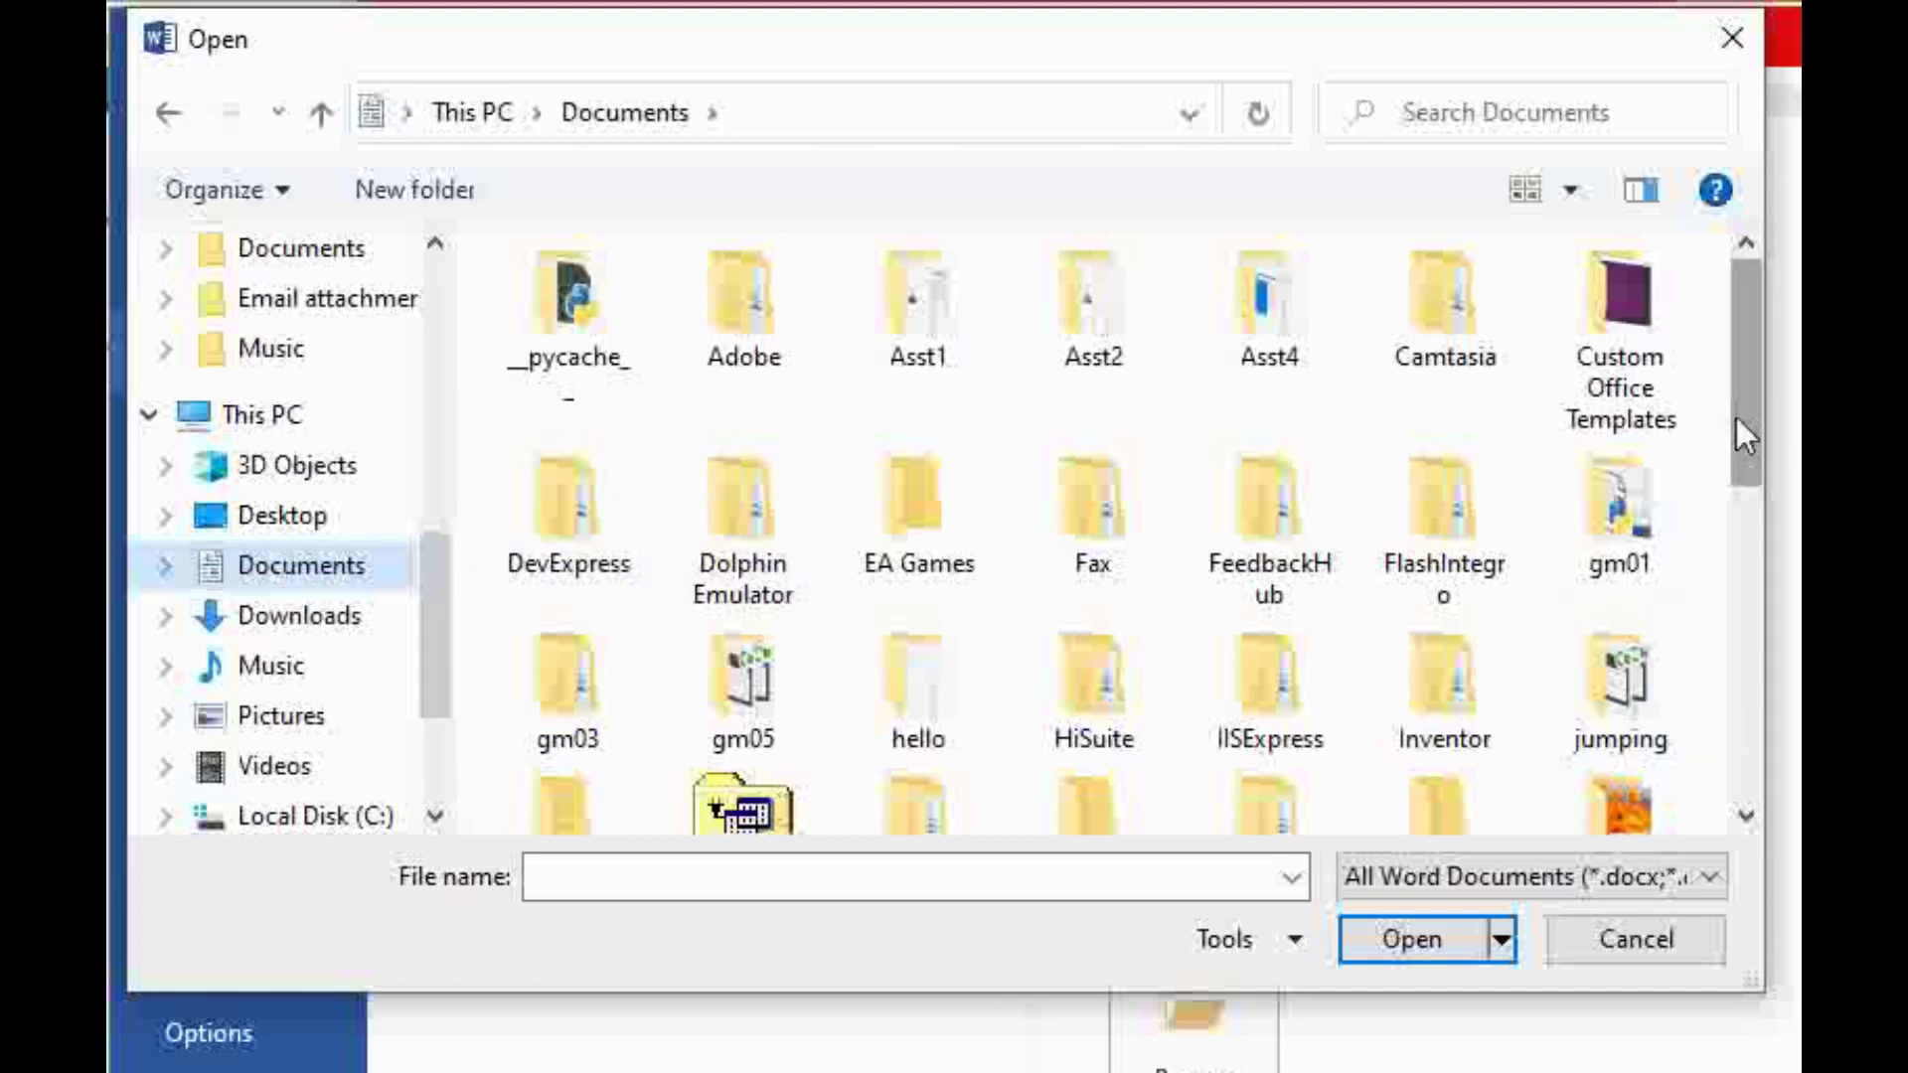
left_click_drag(1745, 416, 1709, 783)
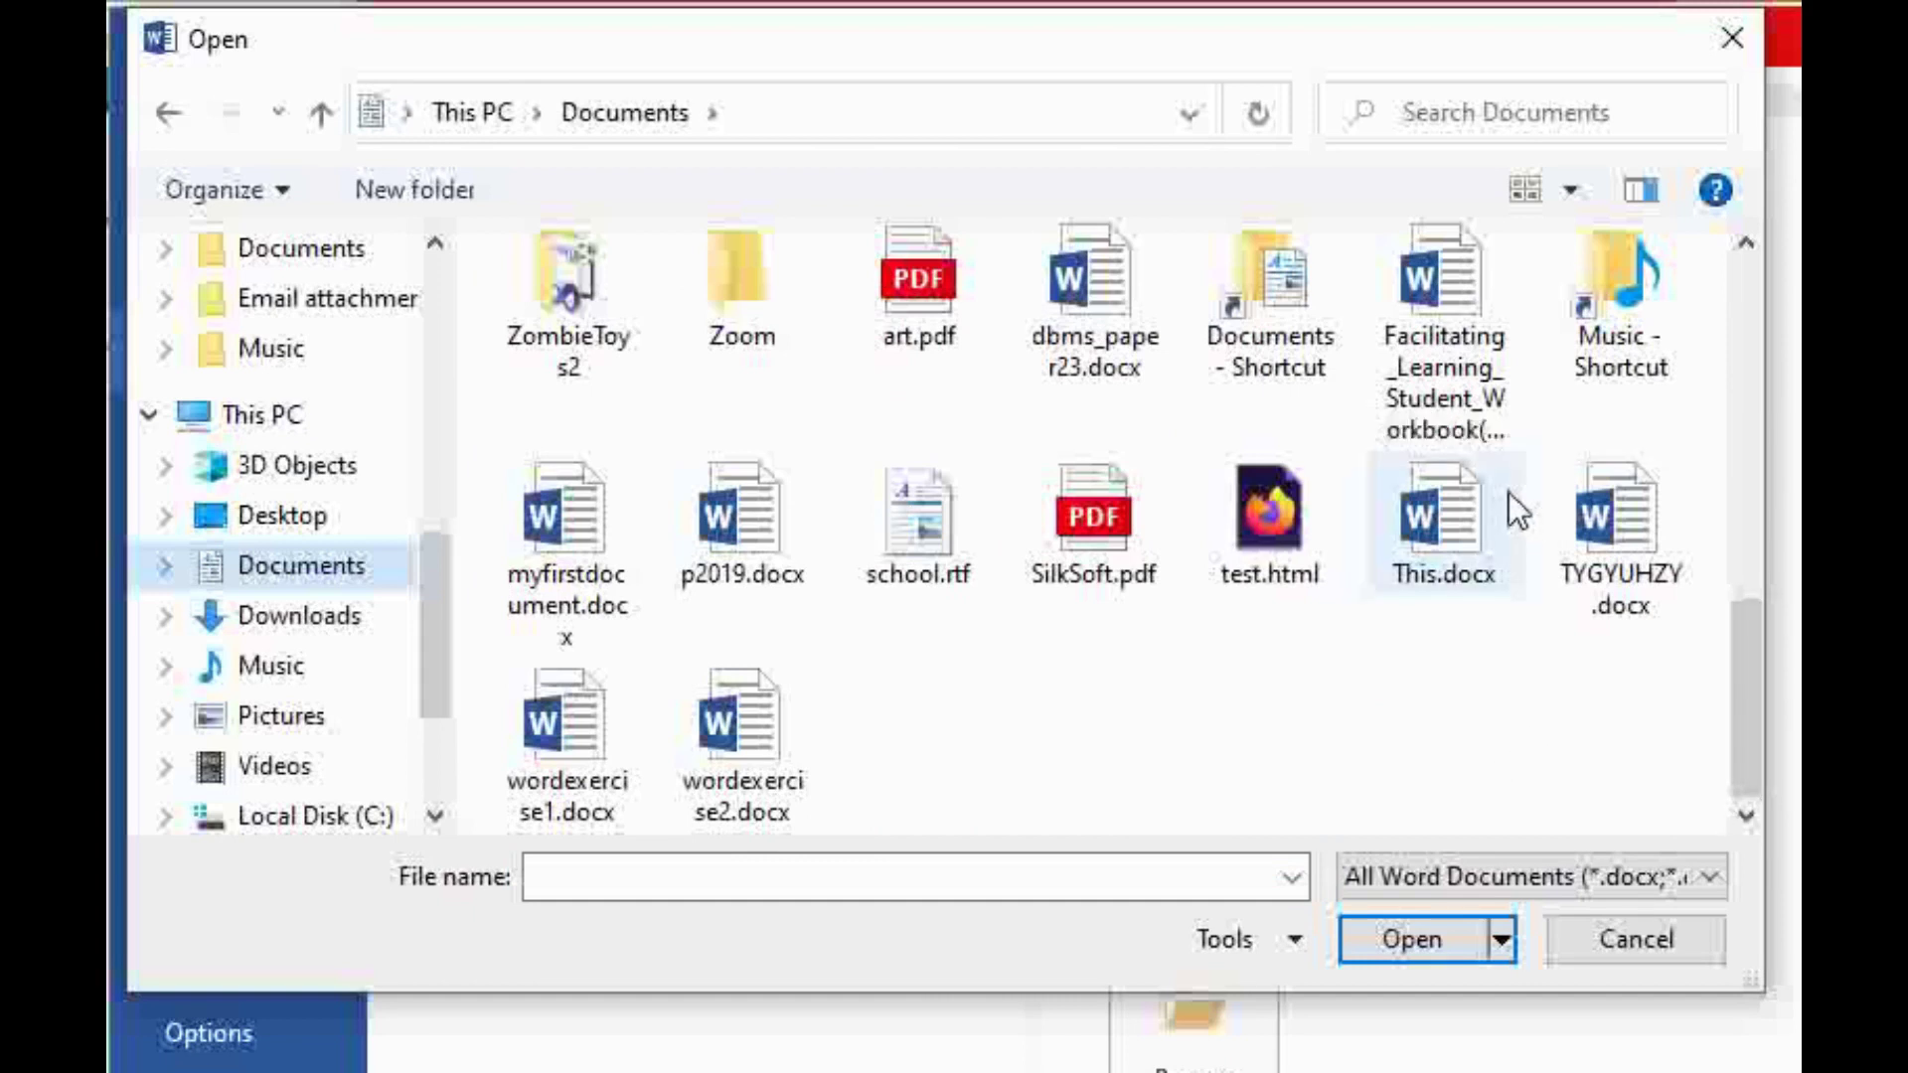
left_click(581, 550)
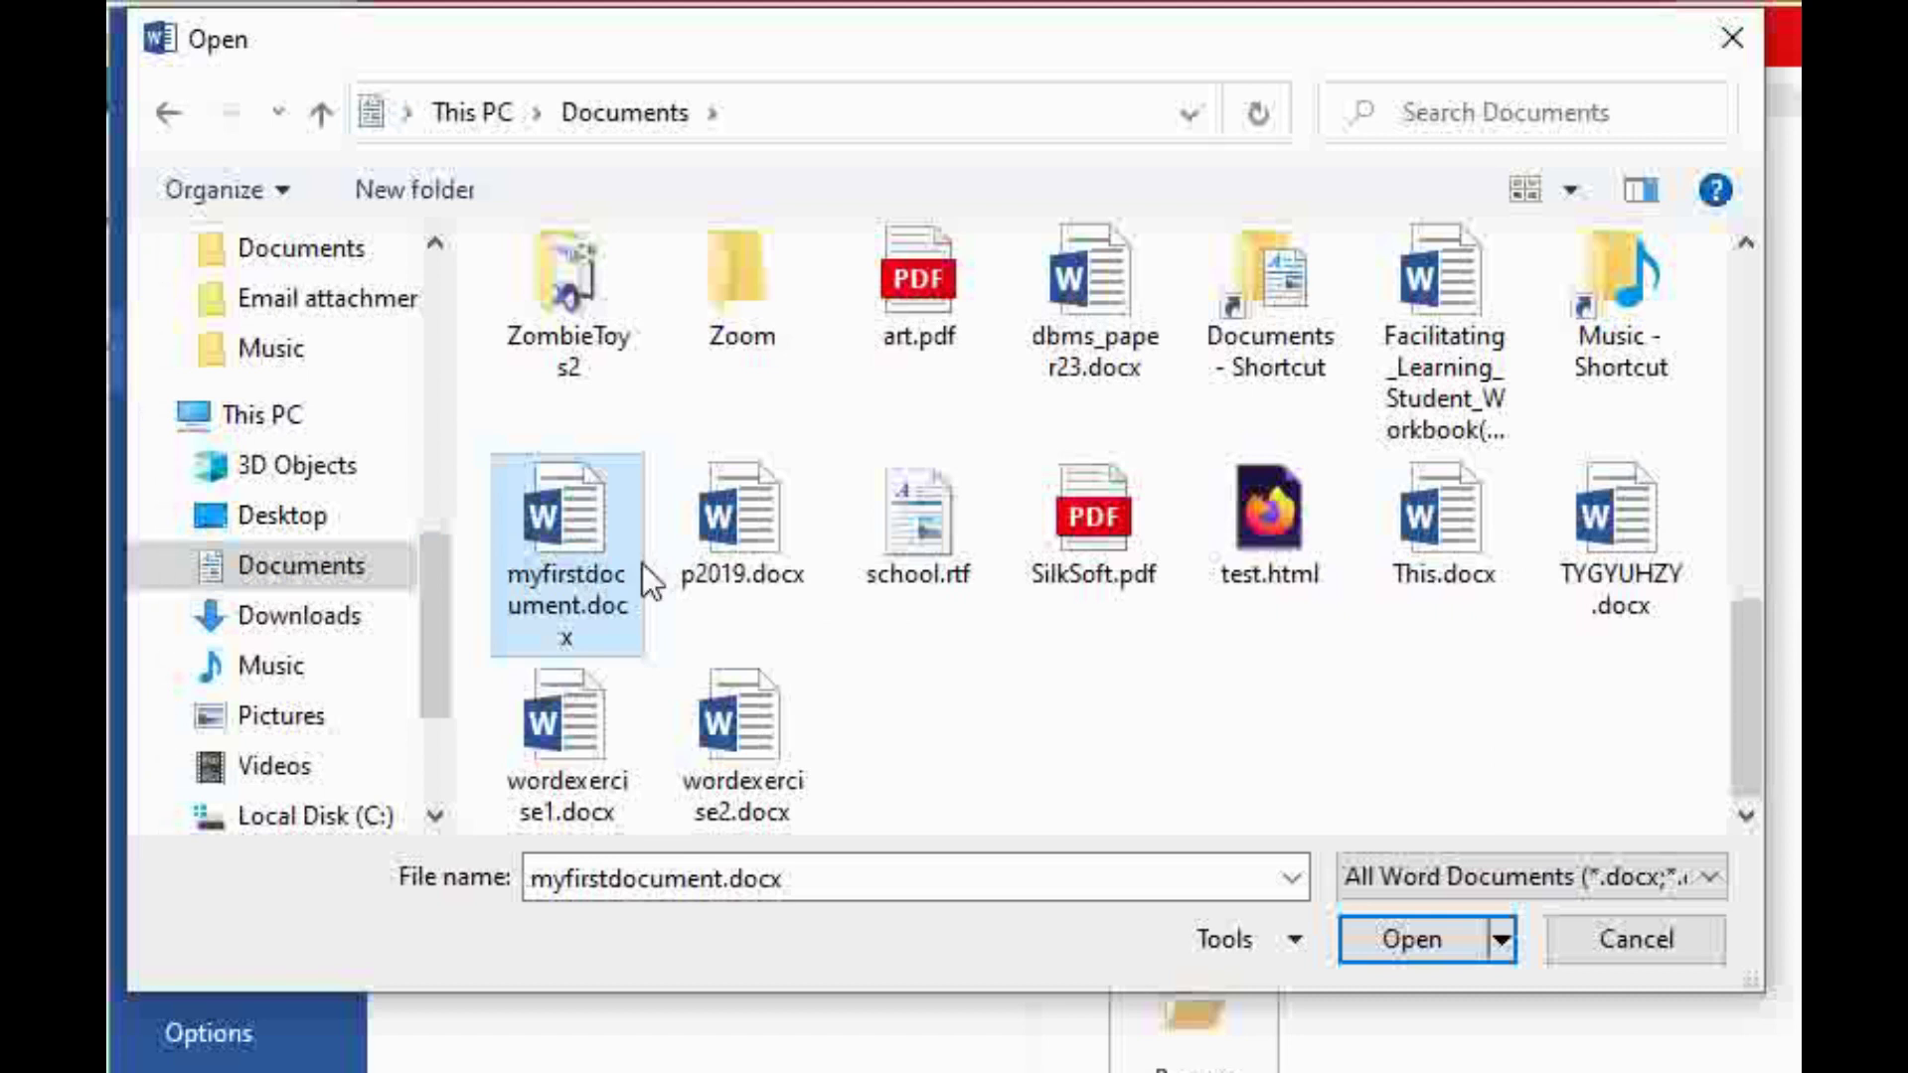
left_click(1423, 941)
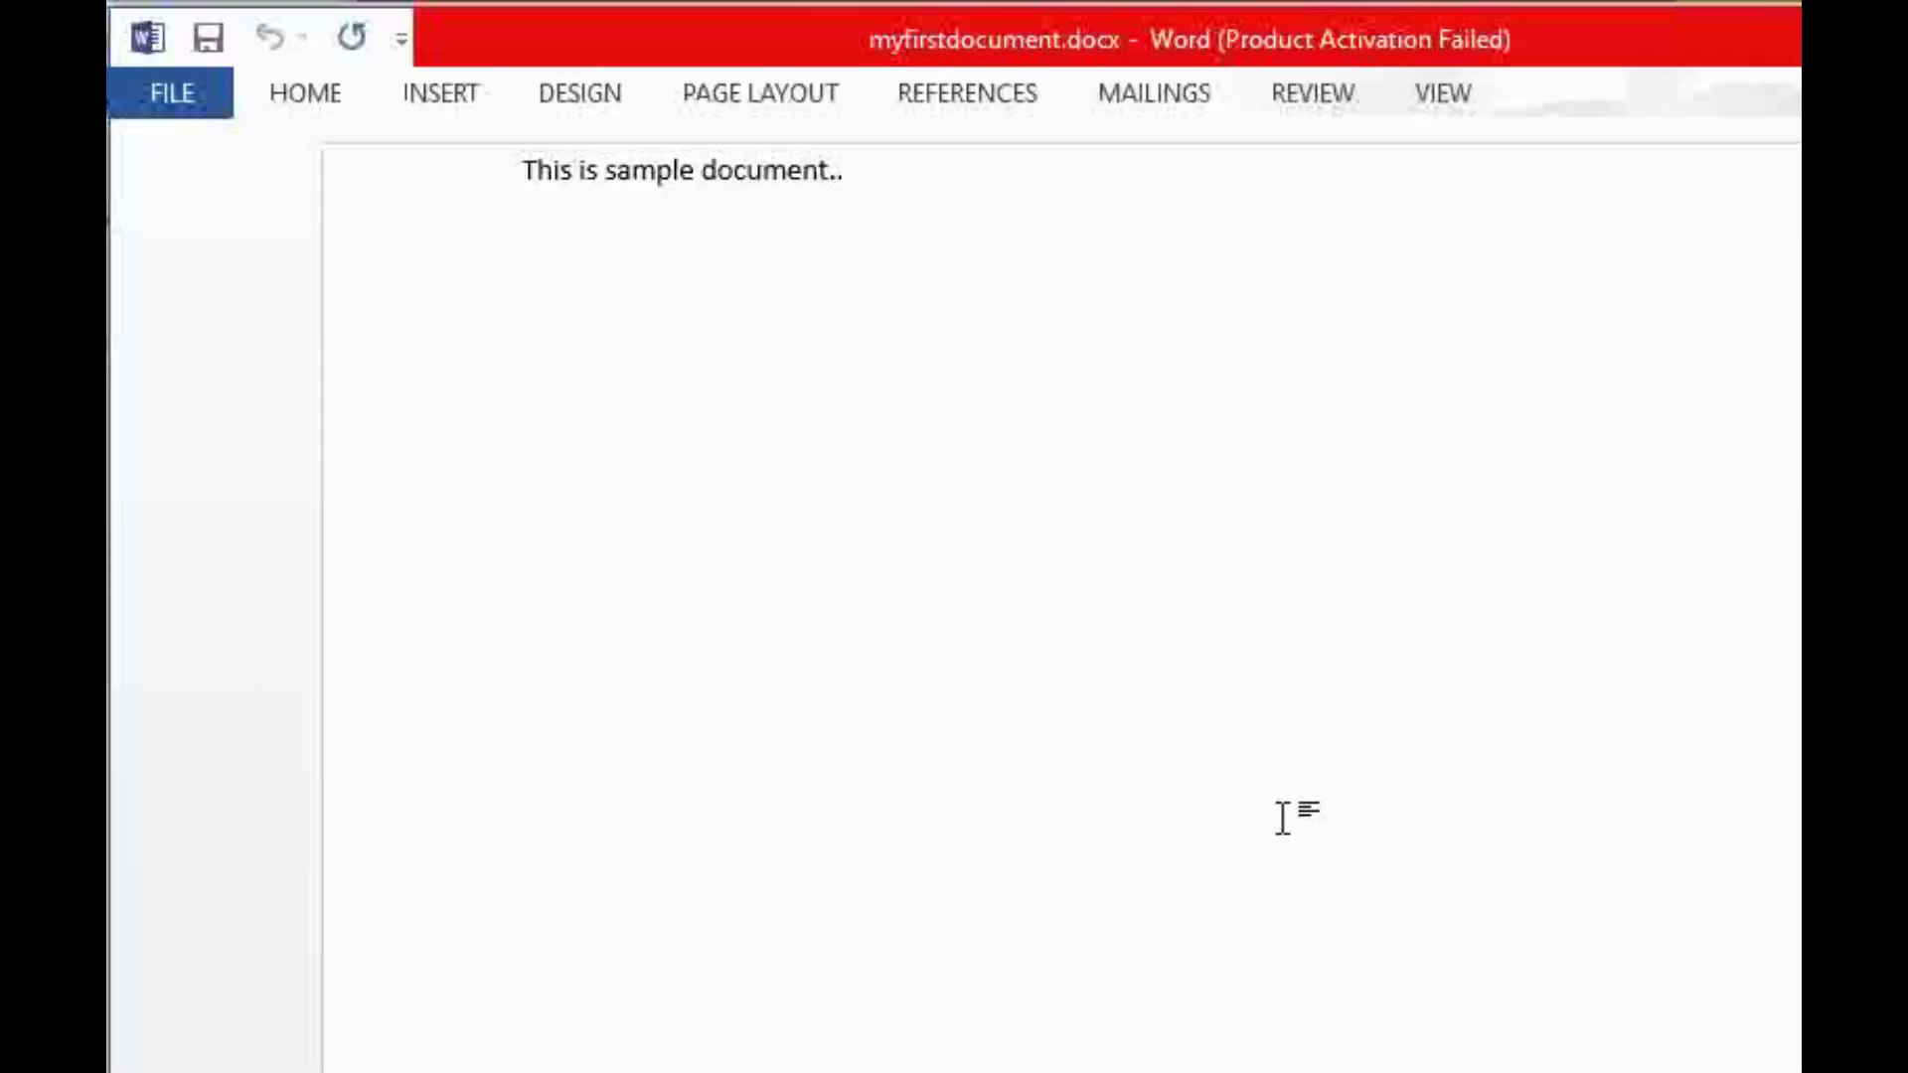
Step: Close the document and reopen myfirstdocument.docx from the recent documents
left_click(193, 99)
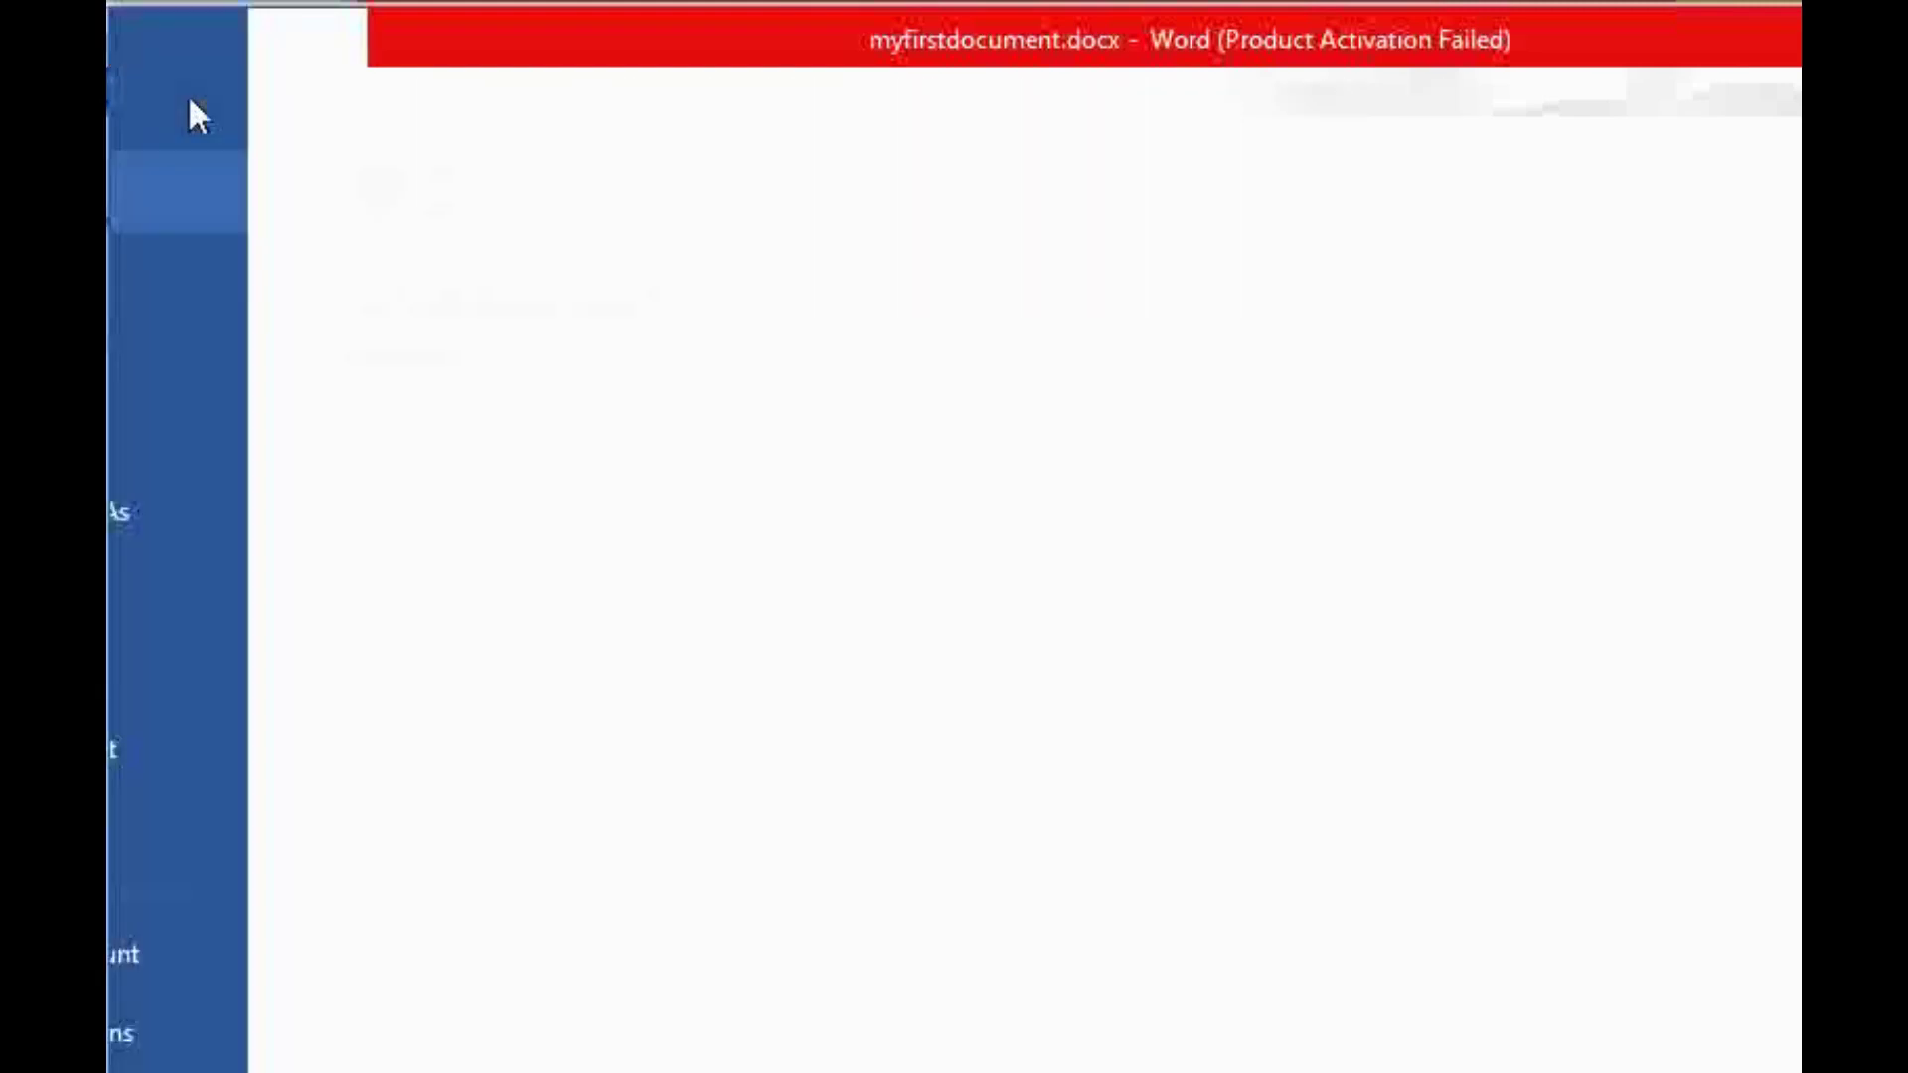
left_click(217, 845)
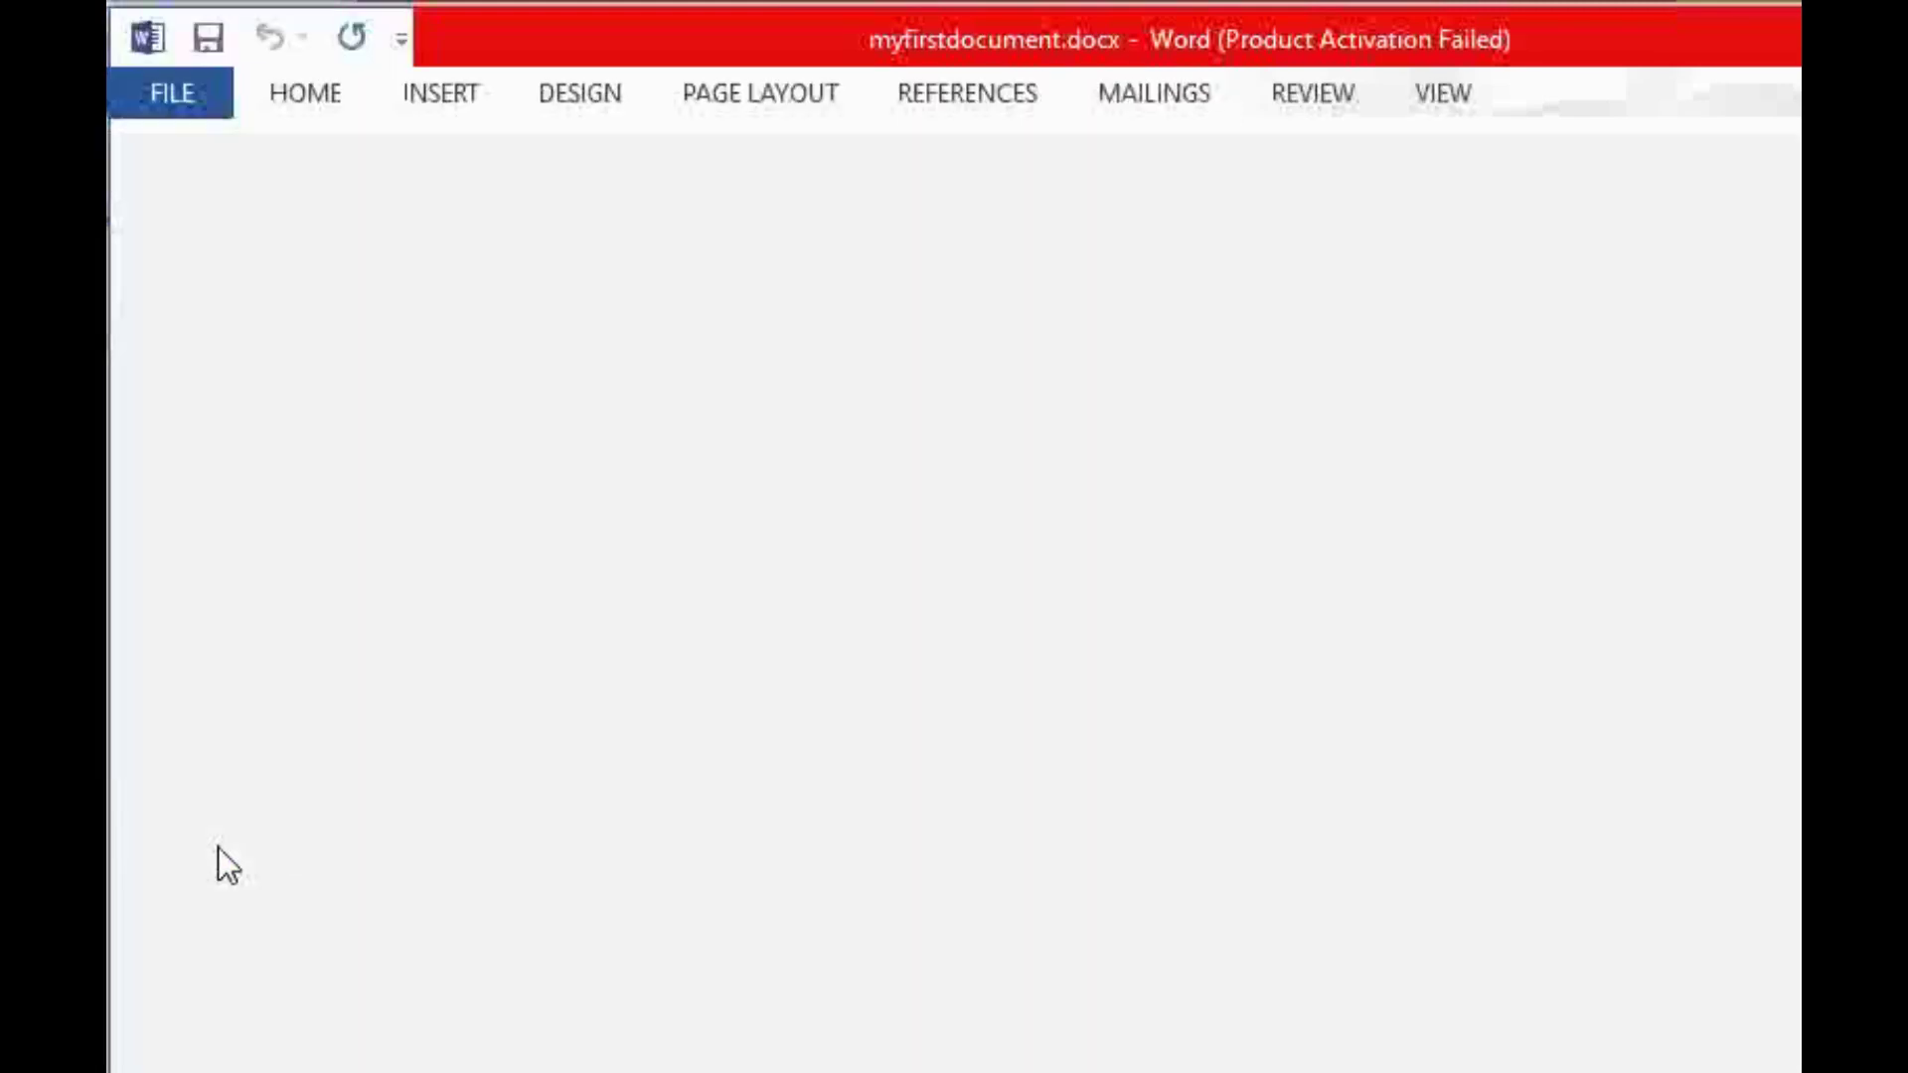
left_click(187, 99)
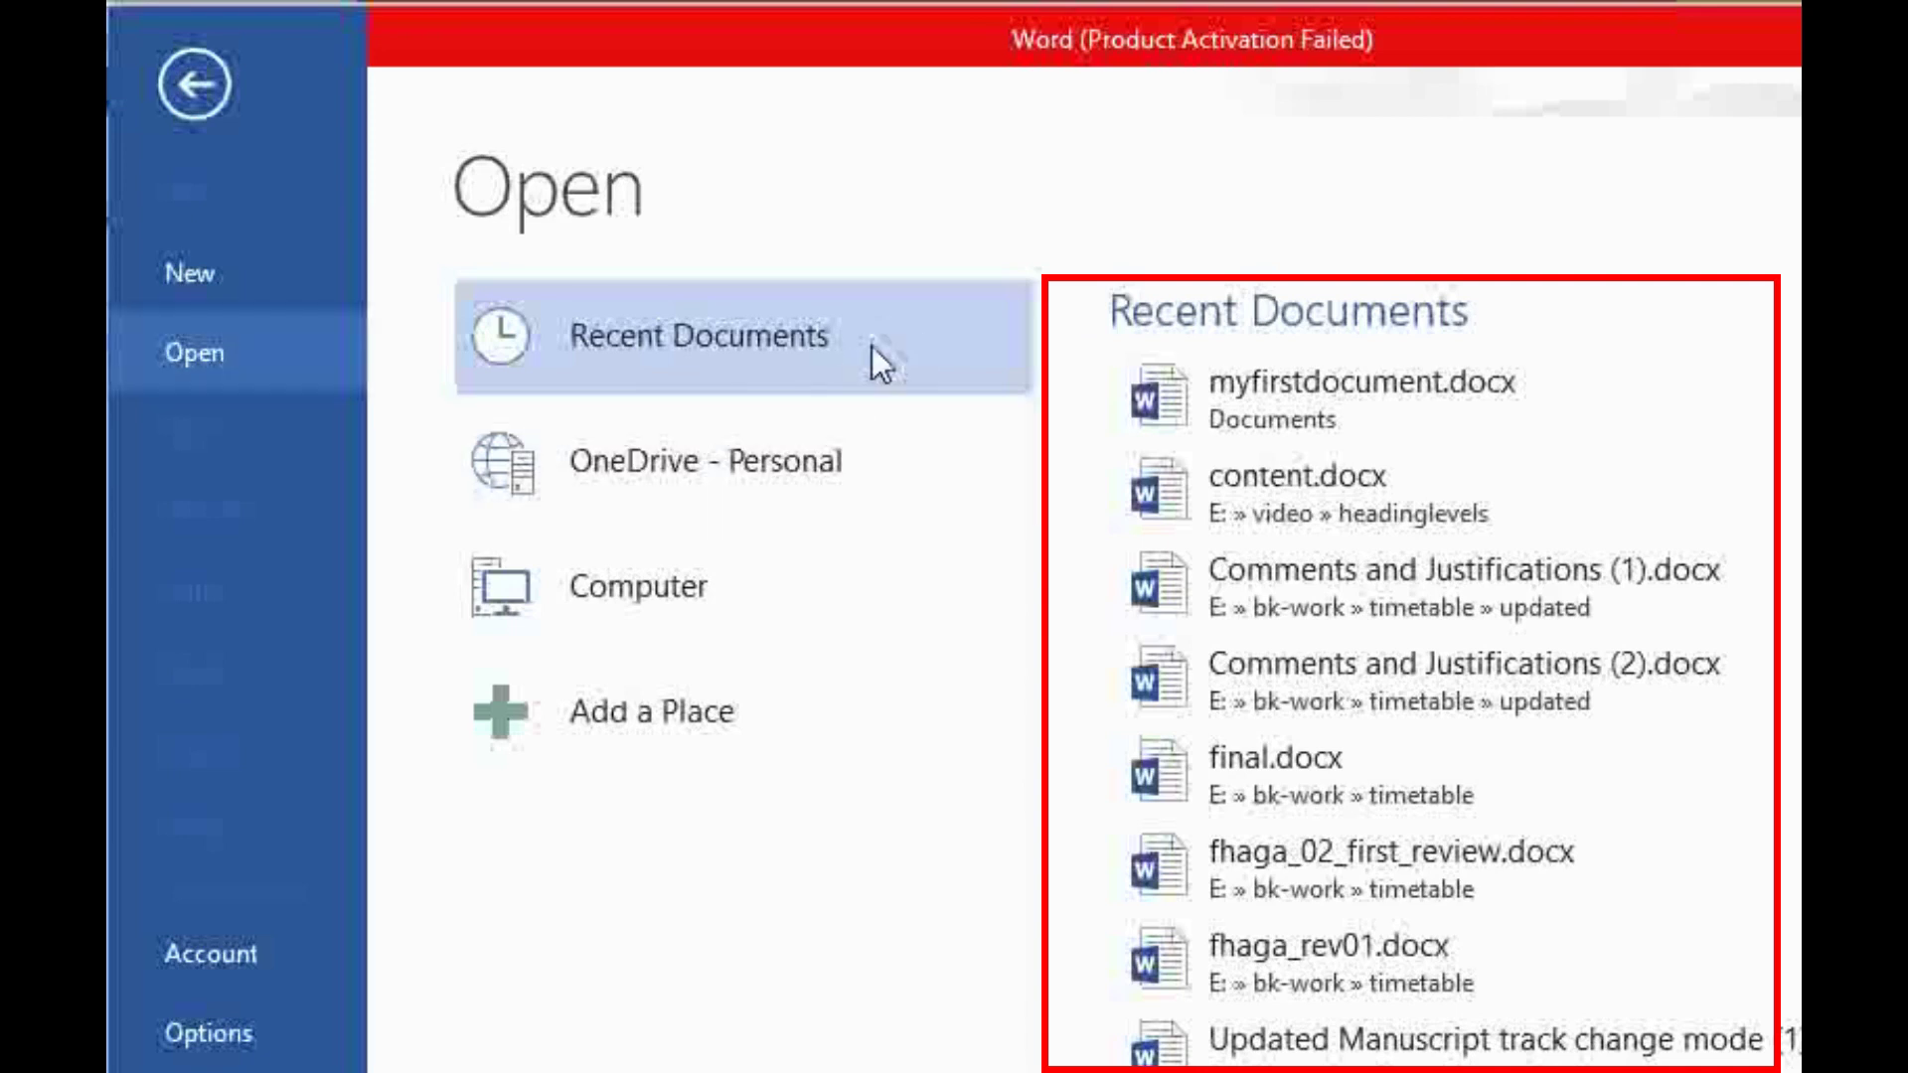
left_click(1291, 394)
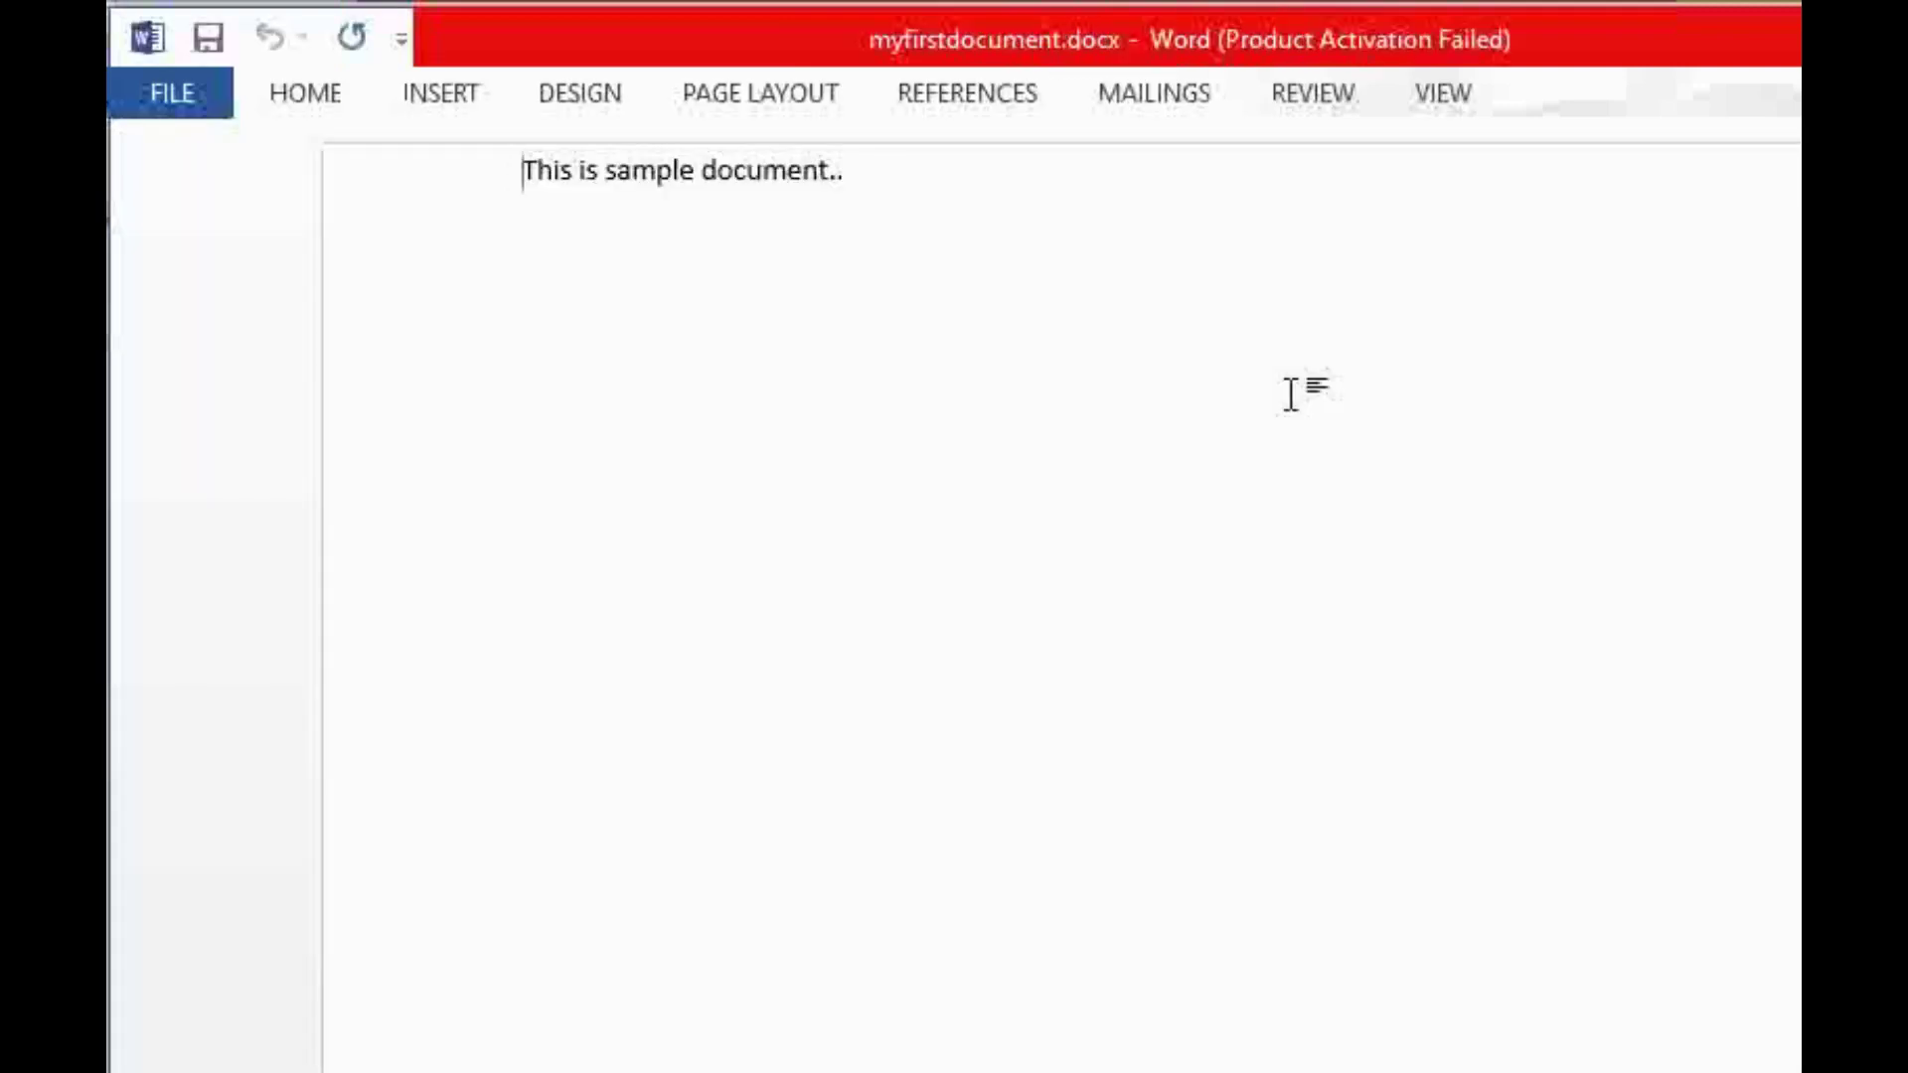
Step: Add a second paragraph reading "New content." below the first line and save the document
left_click(1032, 181)
key("Return")
type("New ")
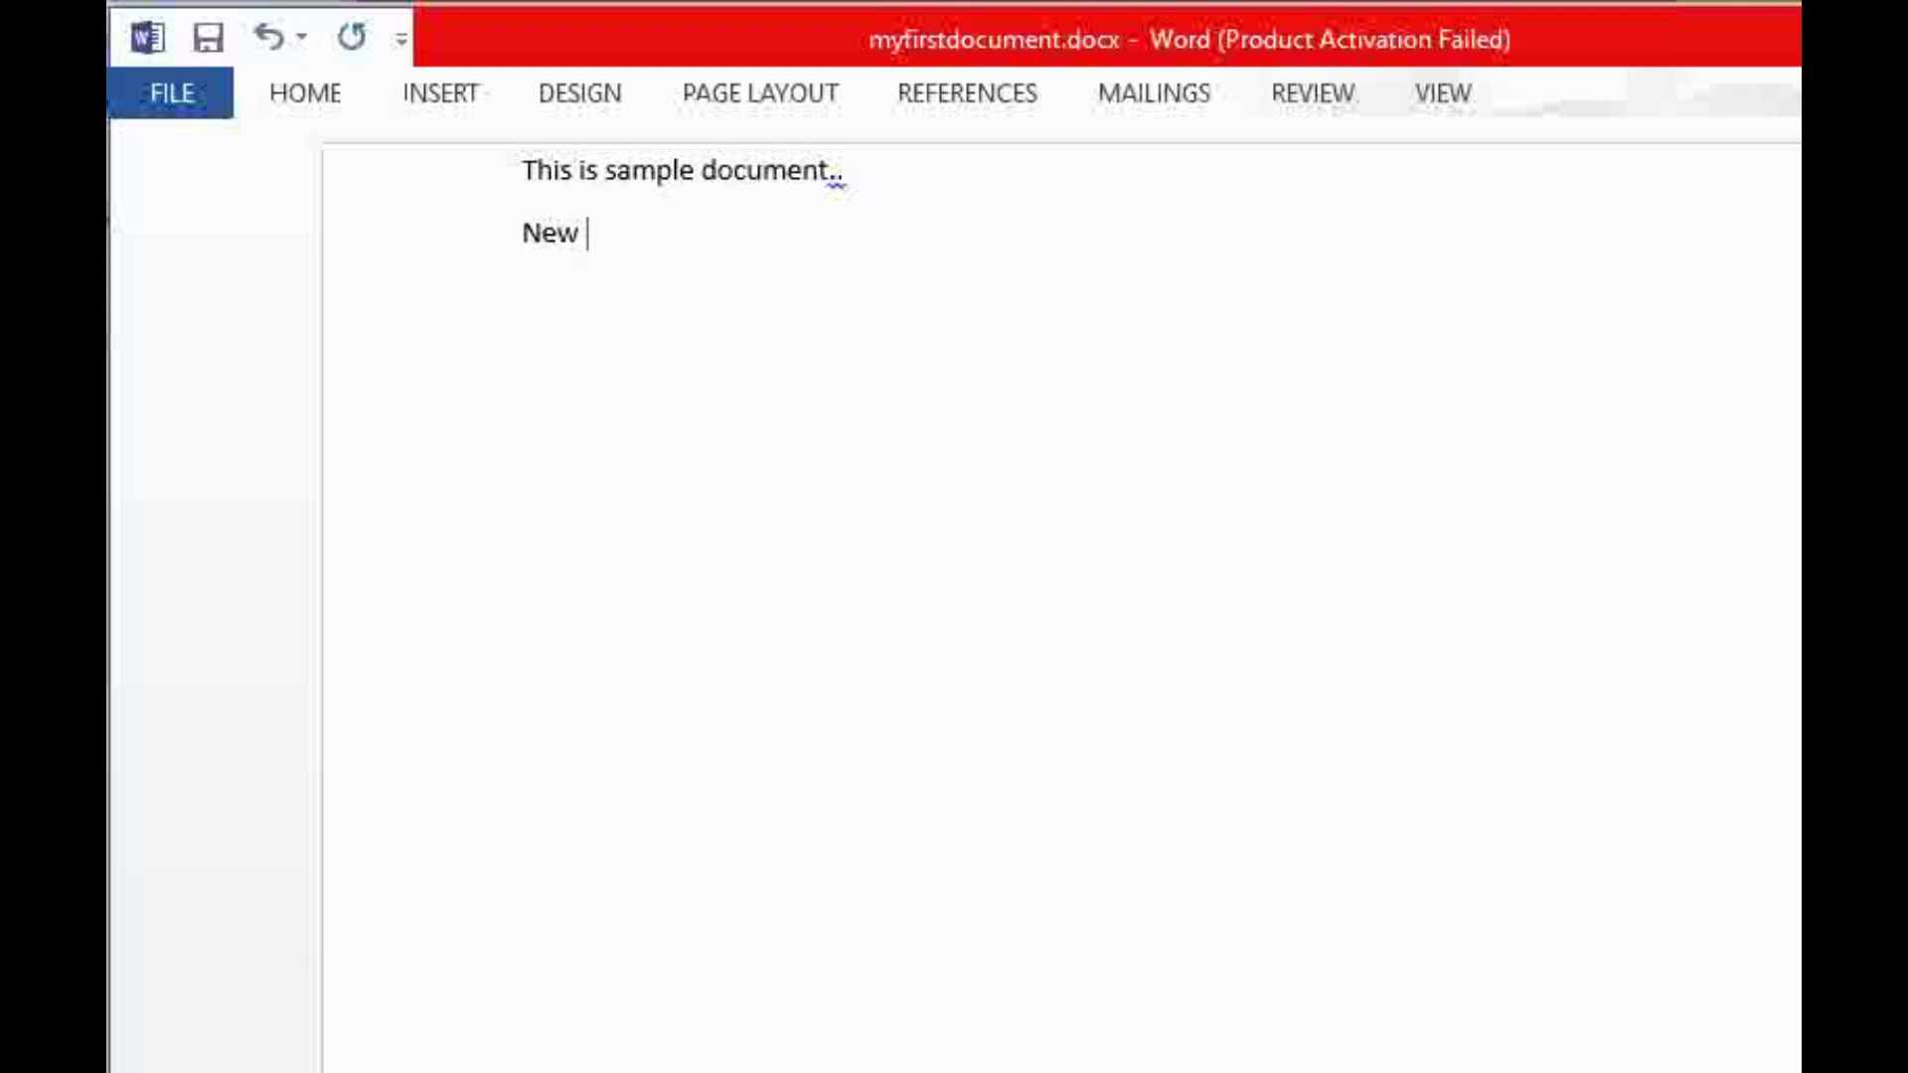
type("content.")
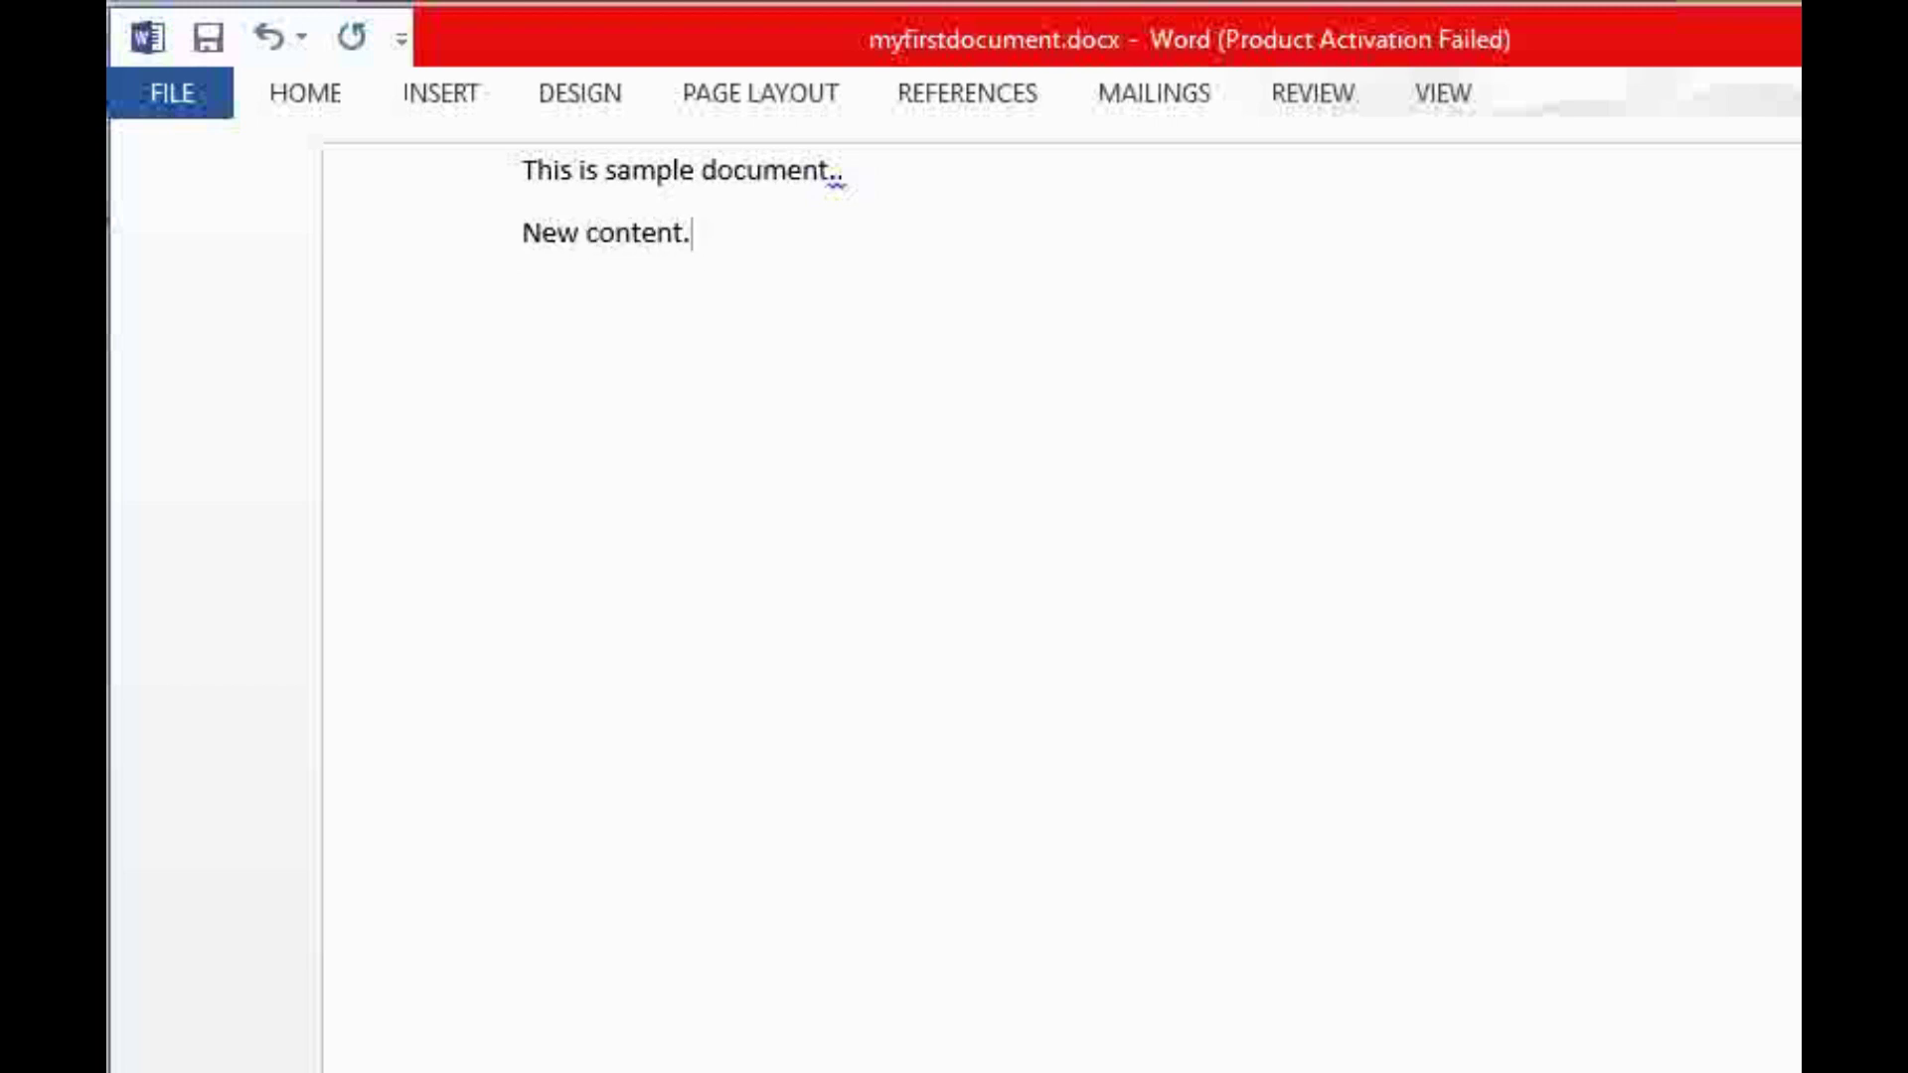
left_click(164, 97)
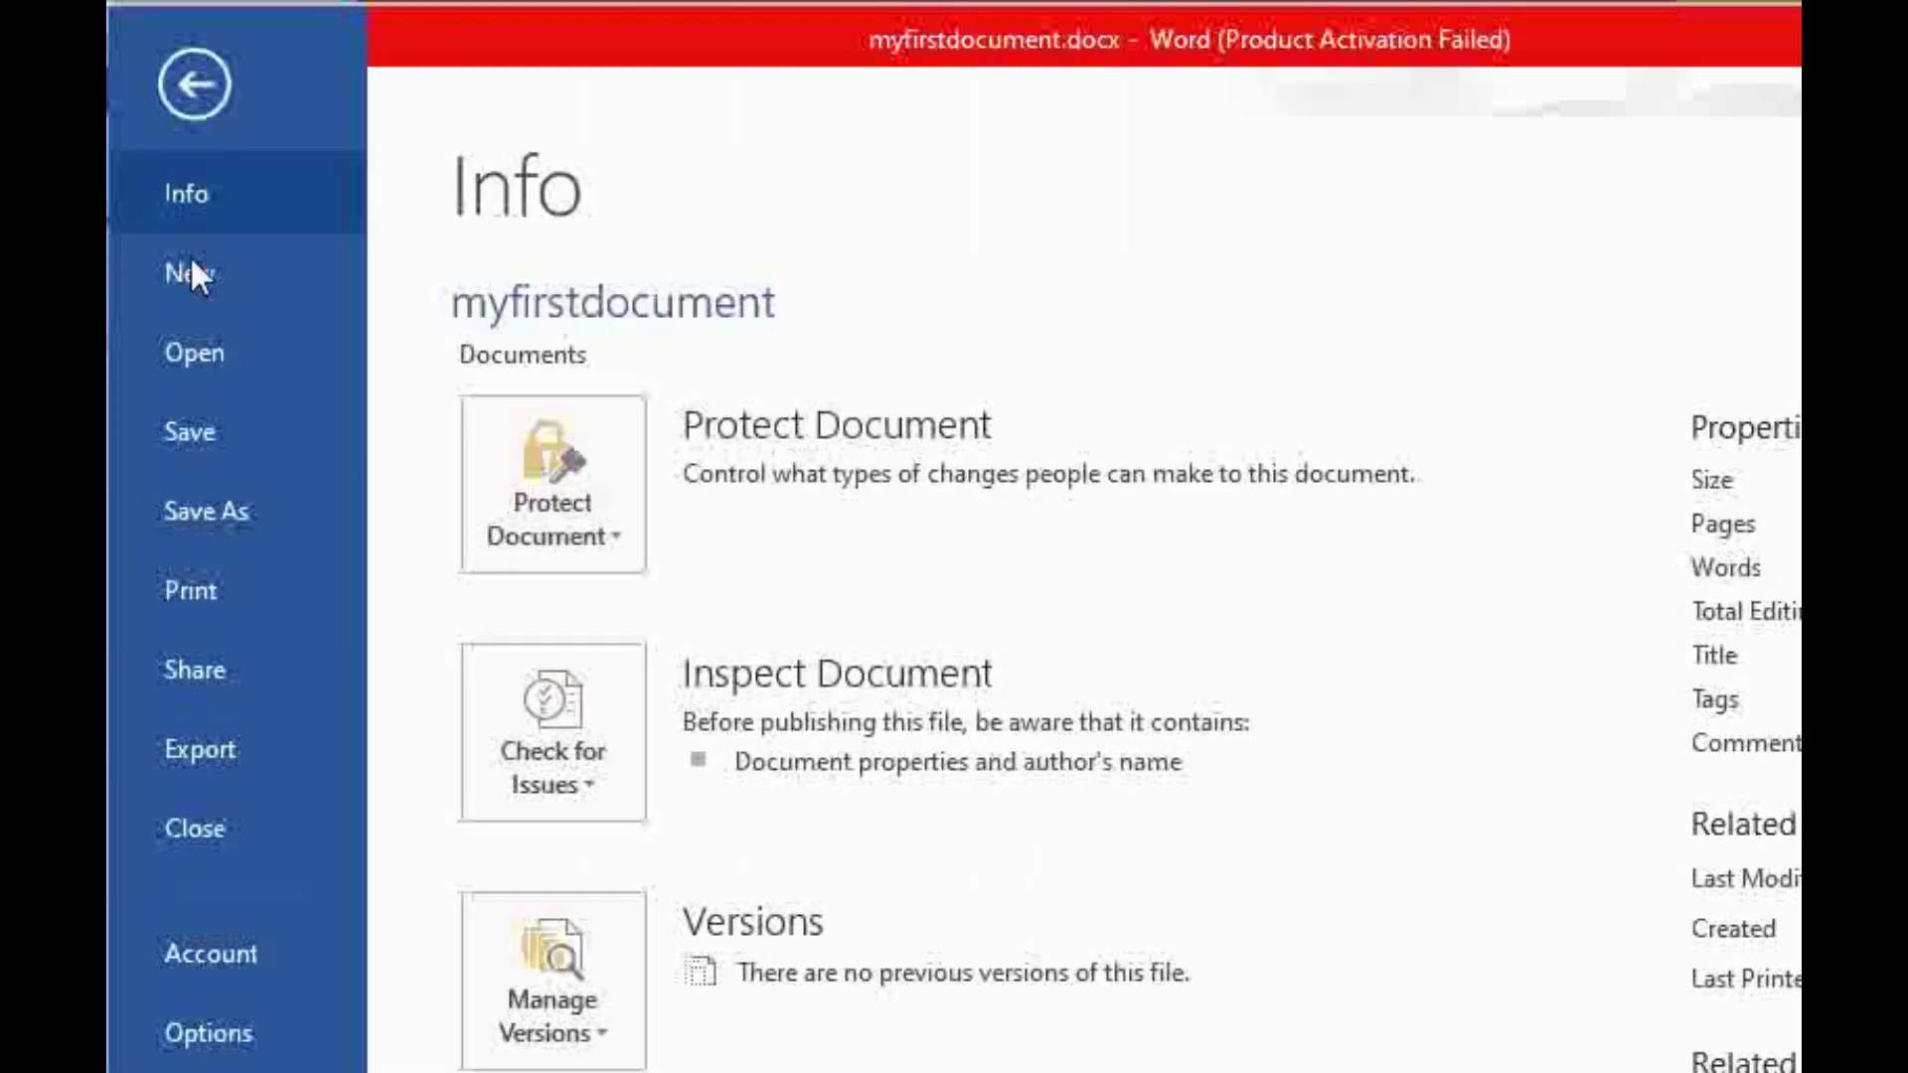
left_click(173, 437)
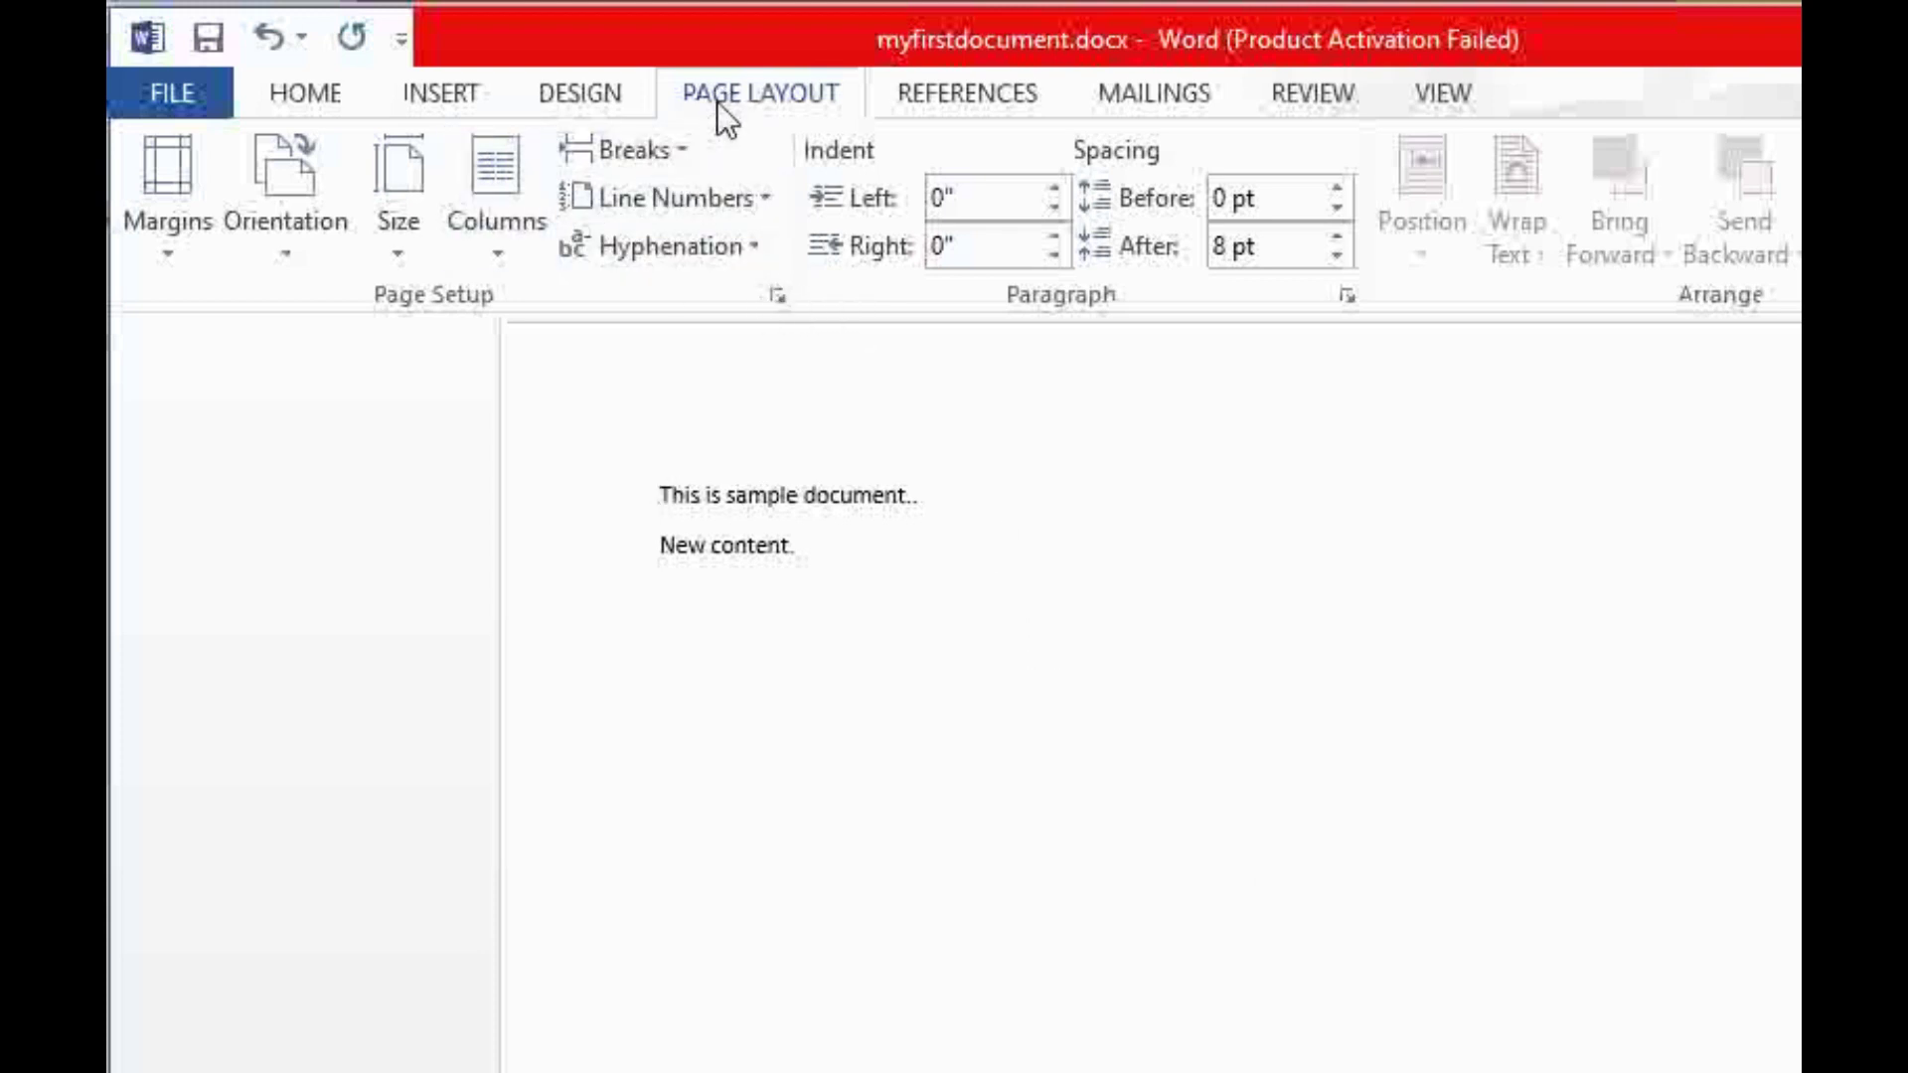
Step: Set the document's page size to Legal (8.5" x 14")
left_click(385, 237)
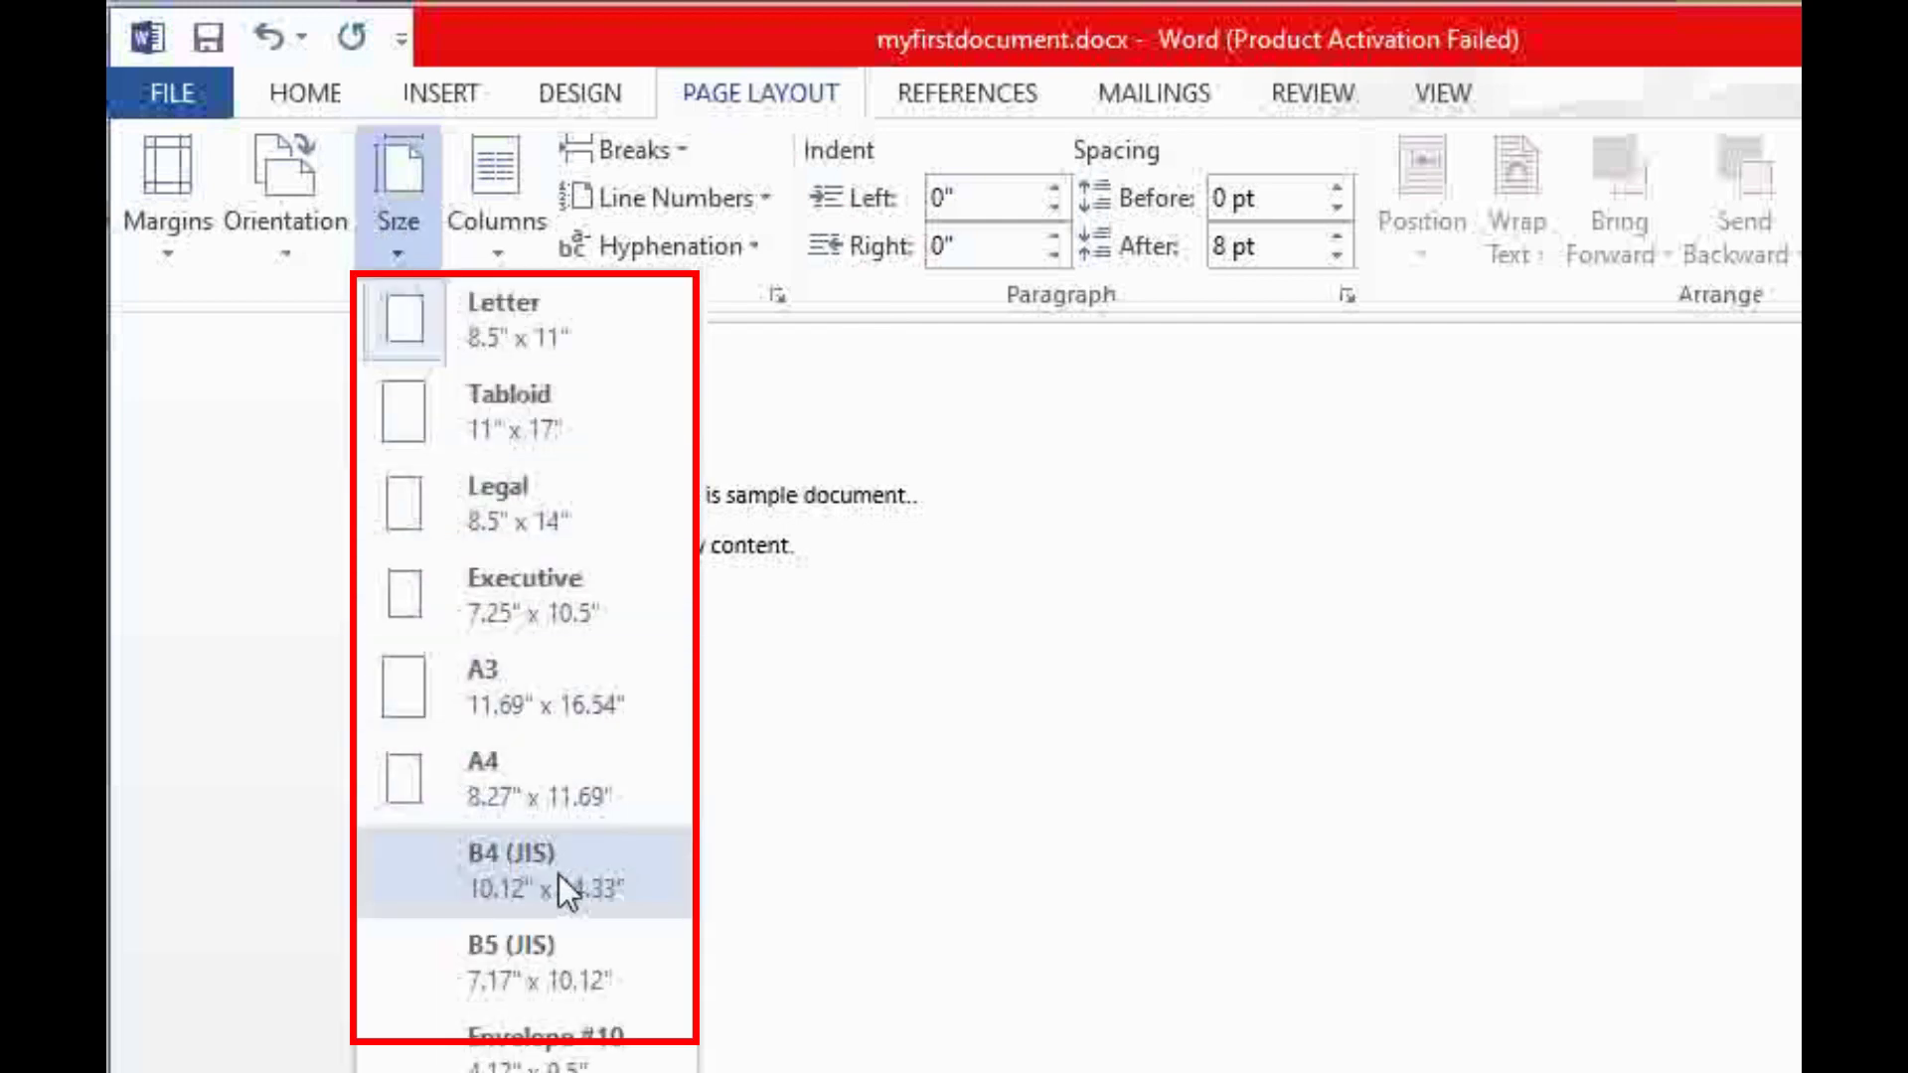
left_click(546, 542)
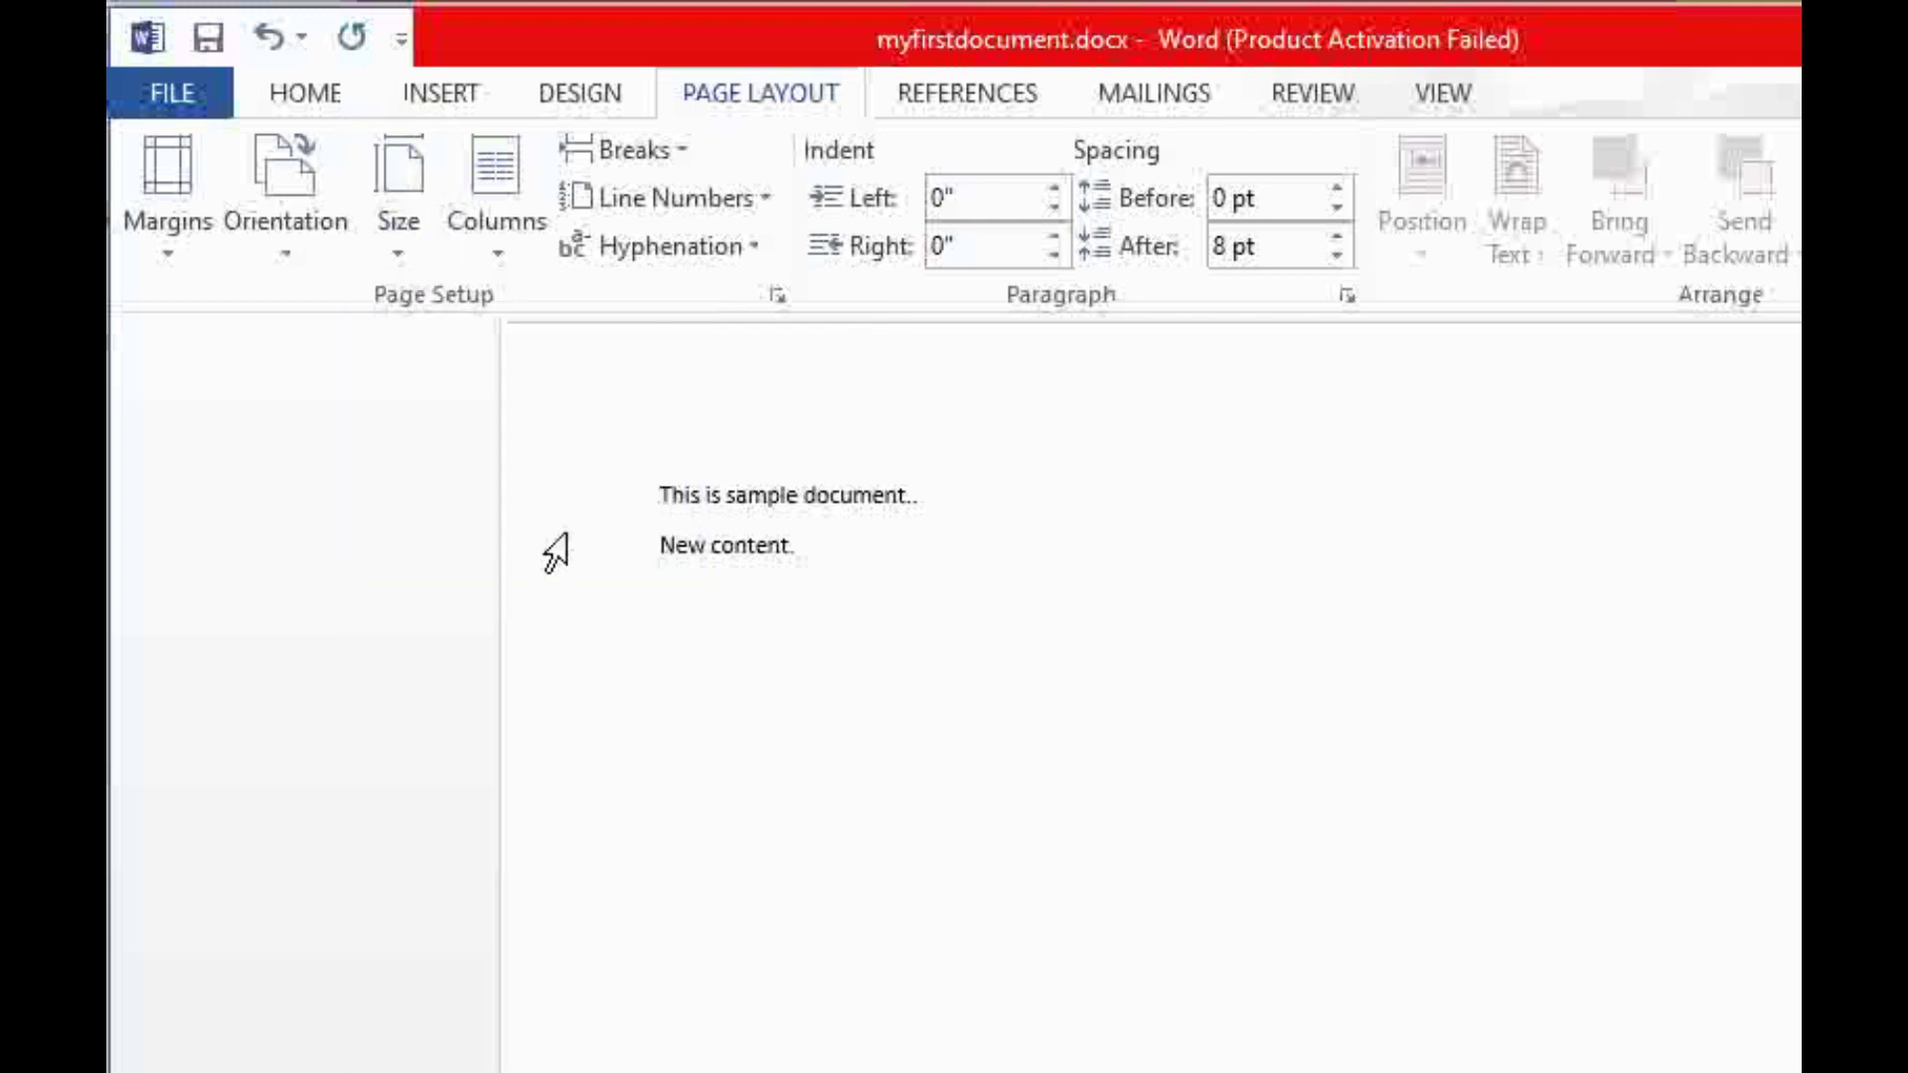
Step: Set the page size to Letter (8.5" x 11"), and replace it with a custom paper size of width 5 and height 6
left_click(409, 237)
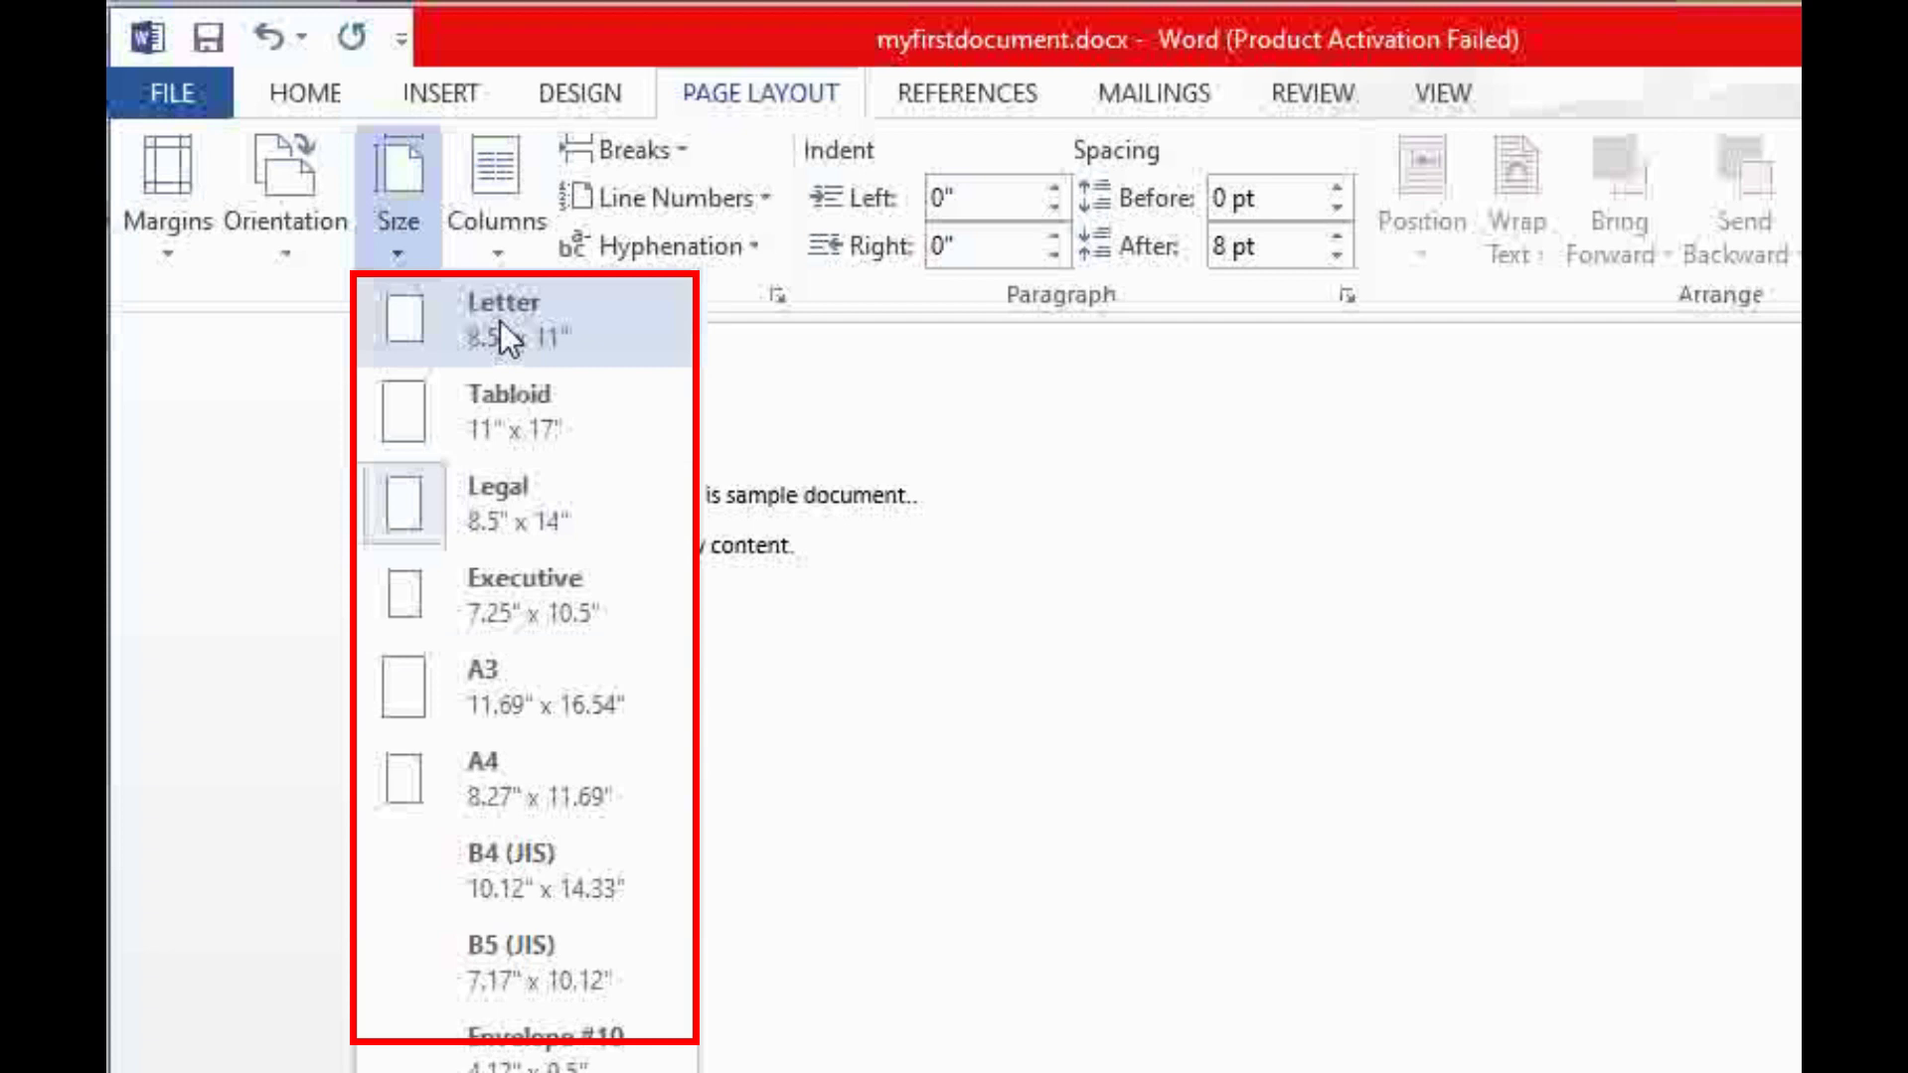
left_click(499, 320)
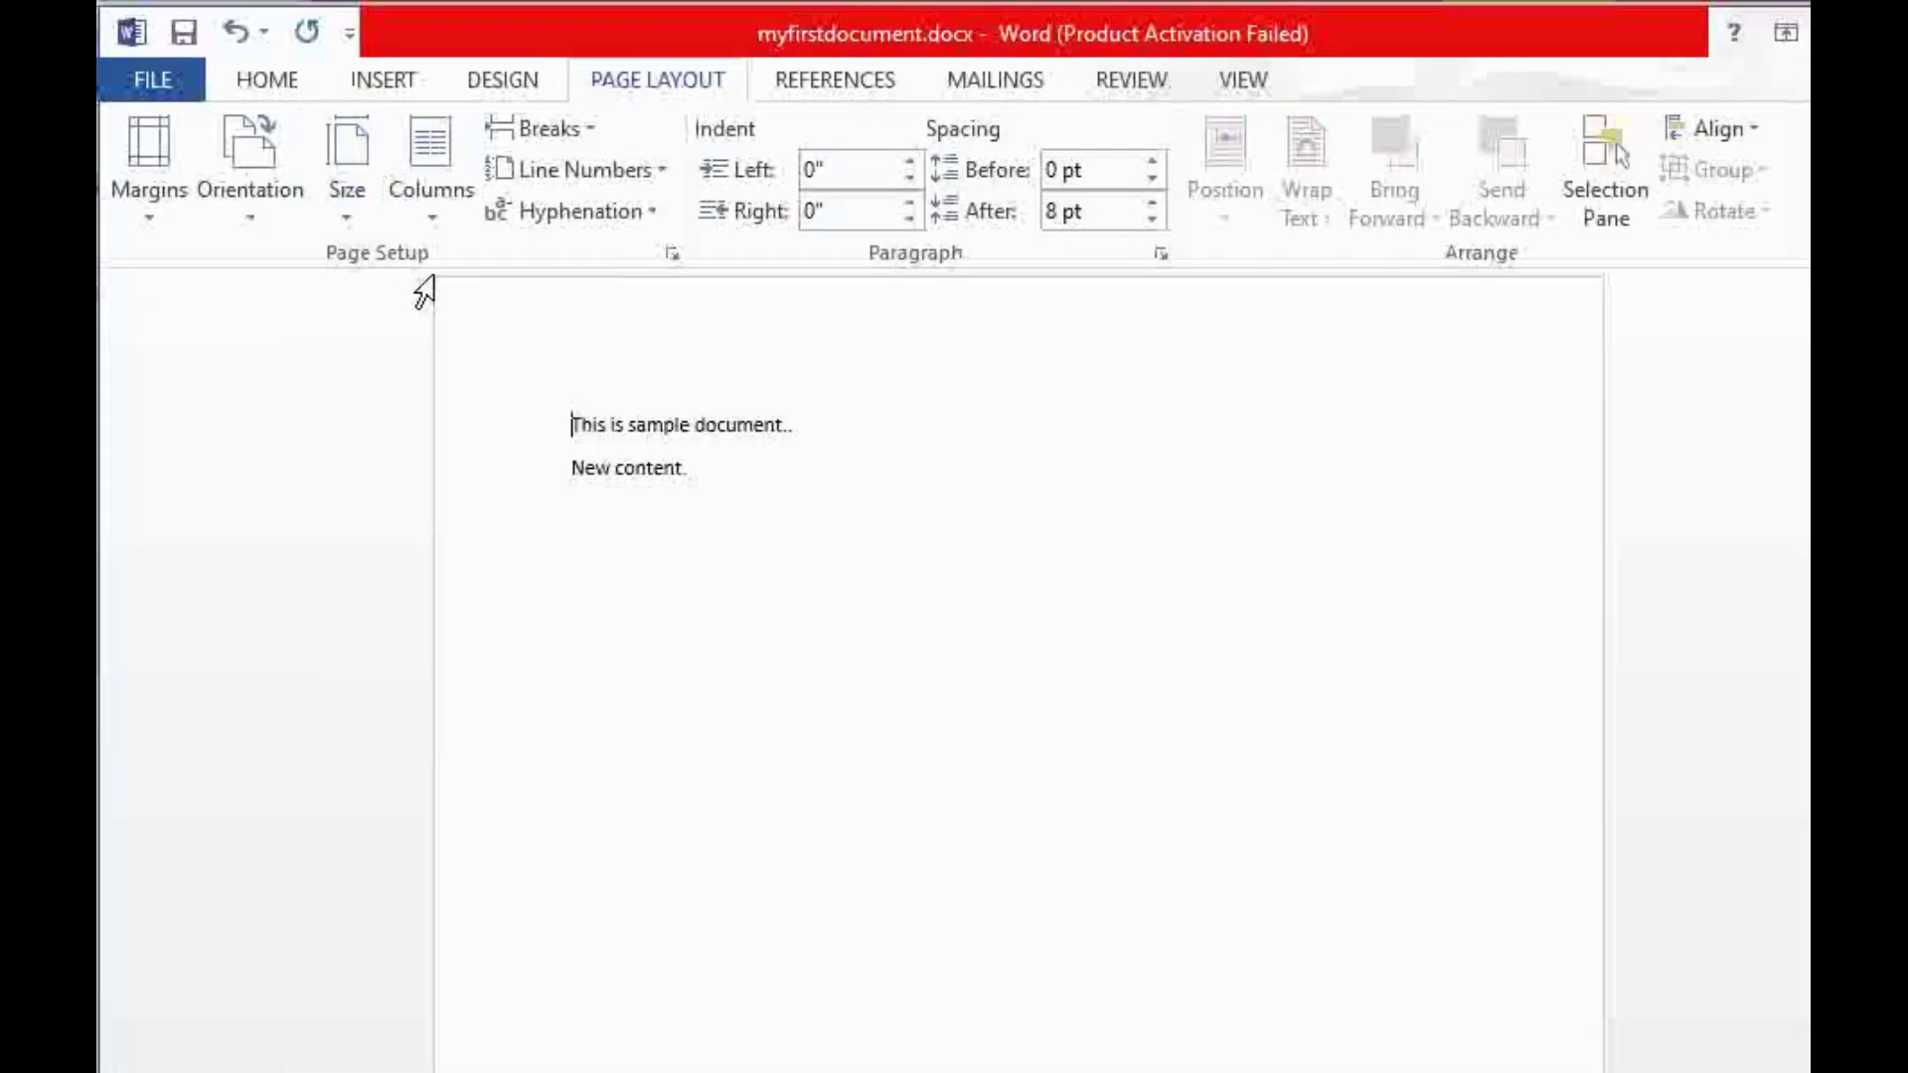
left_click(354, 214)
left_click(403, 1046)
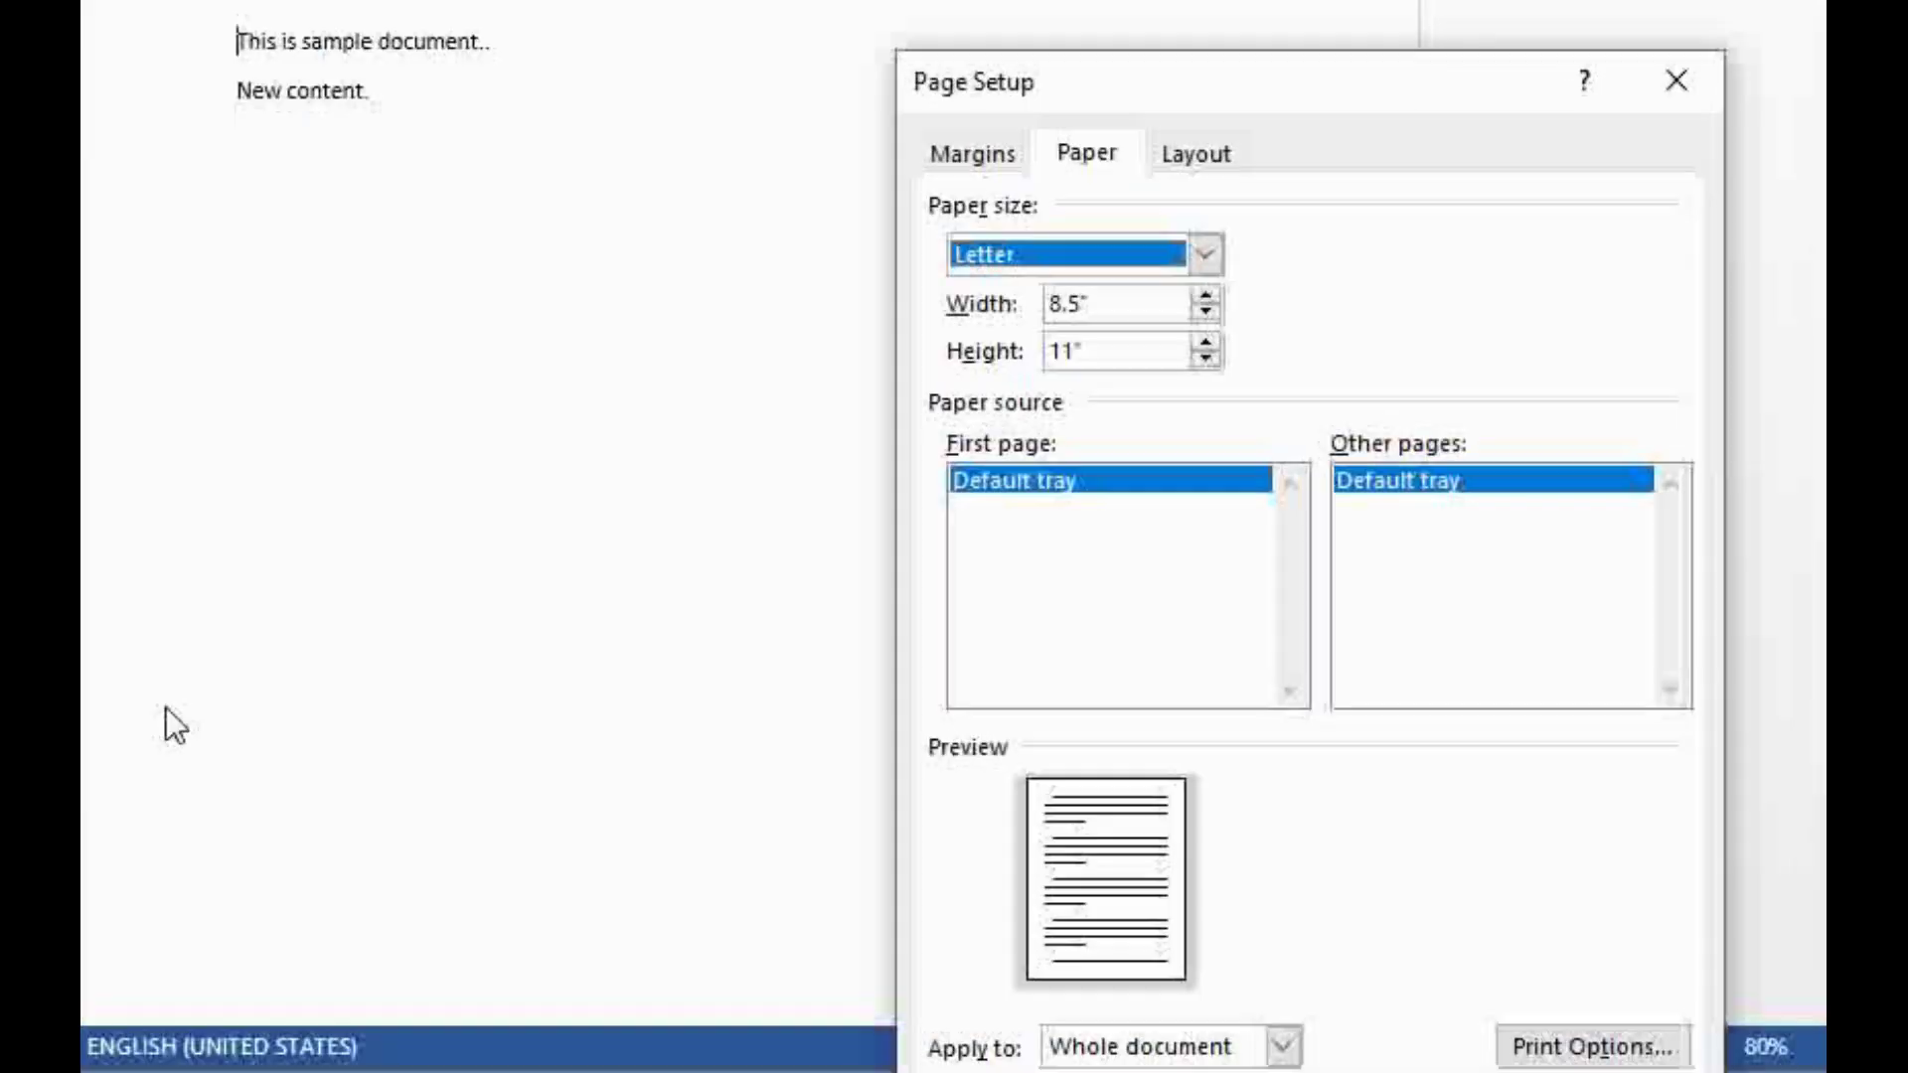
left_click(1124, 300)
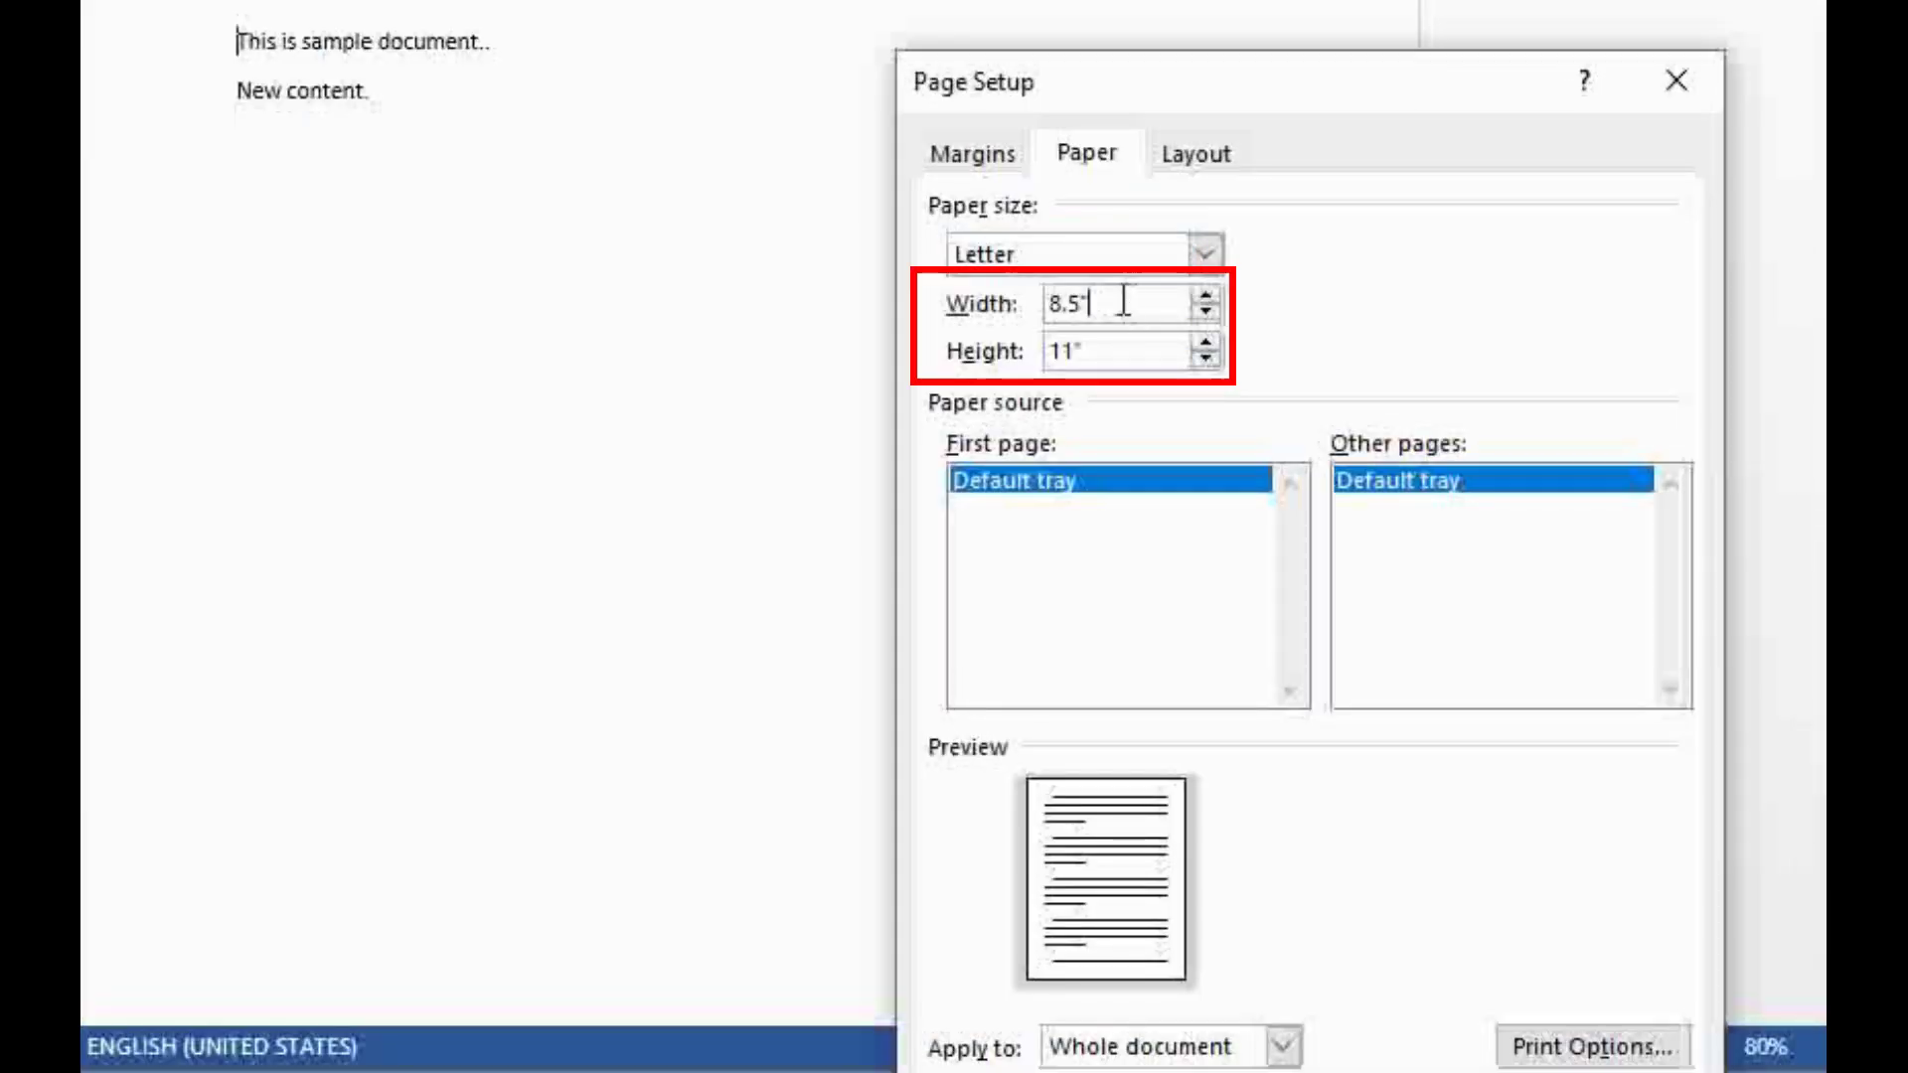
key("BackSpace")
key("BackSpace")
key("BackSpace")
key("BackSpace")
type("5")
left_click(1105, 348)
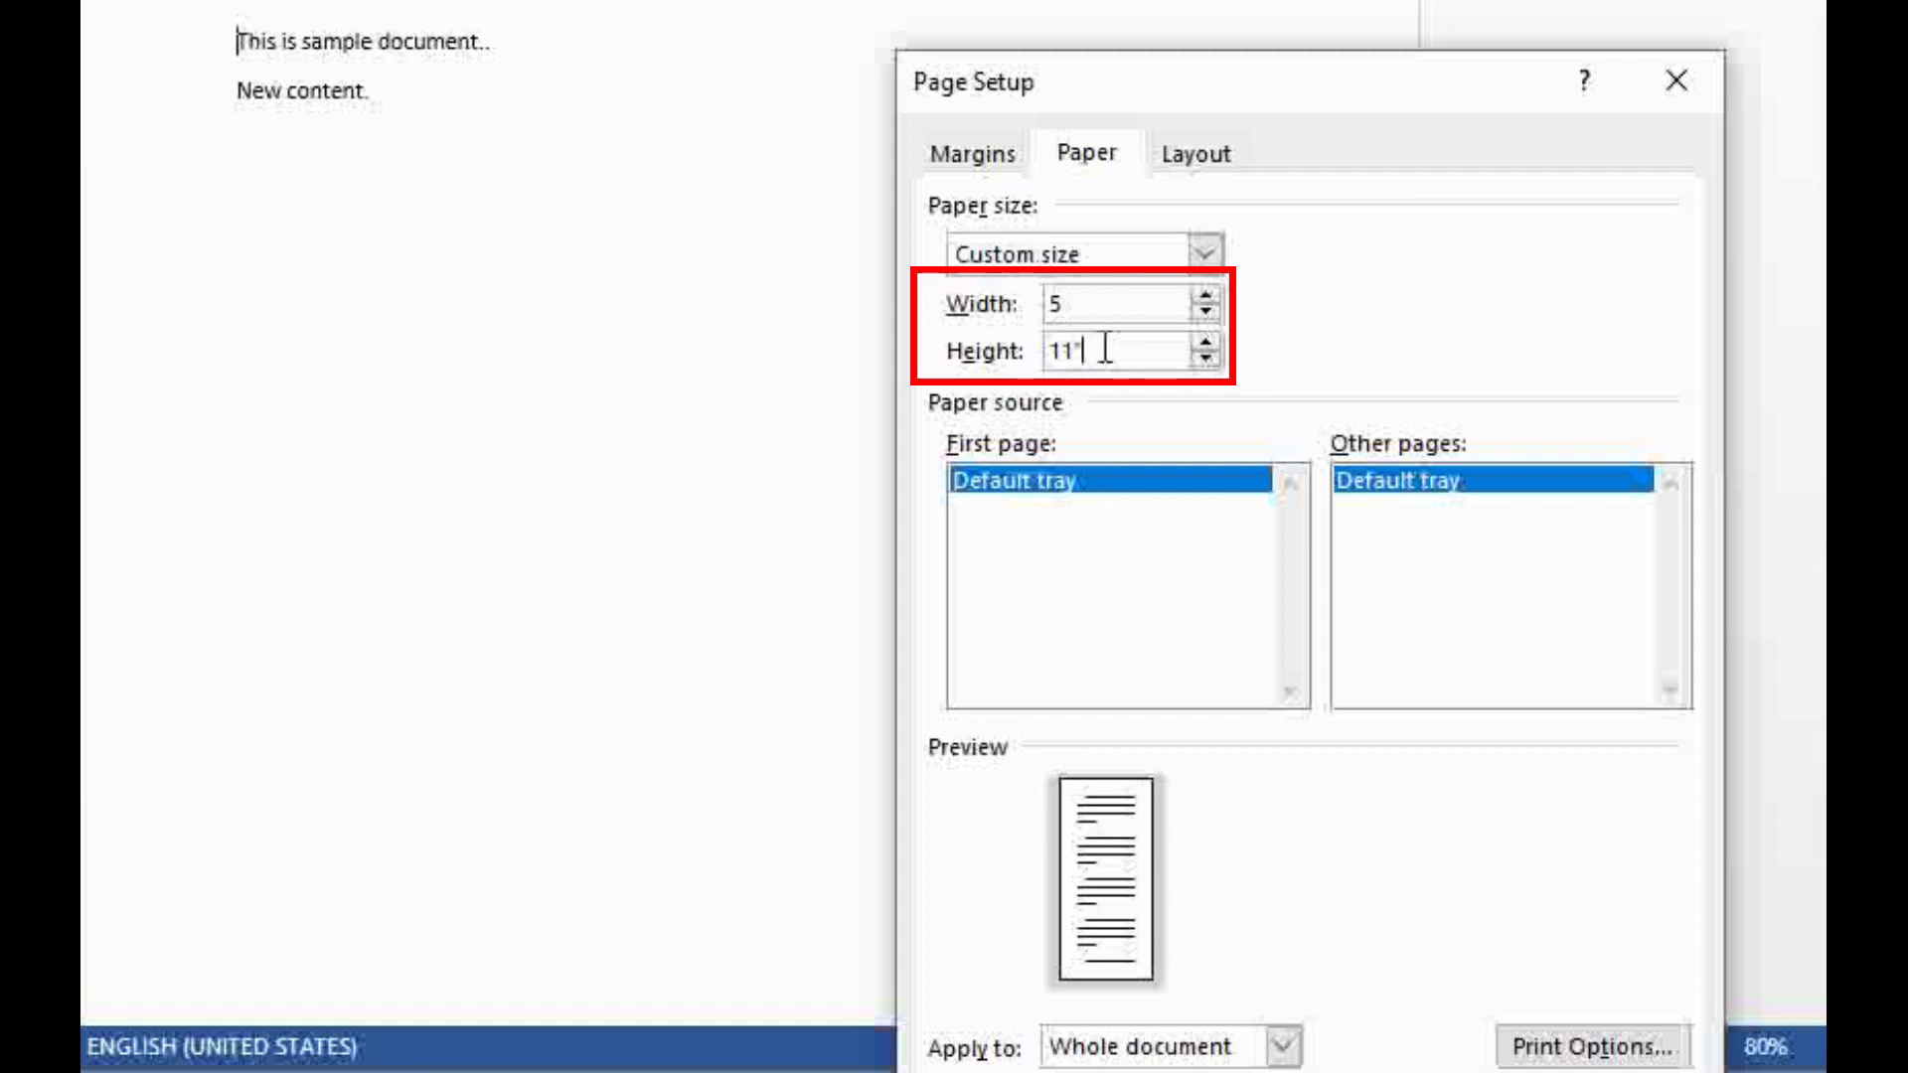
key("BackSpace")
key("BackSpace")
key("BackSpace")
type("6")
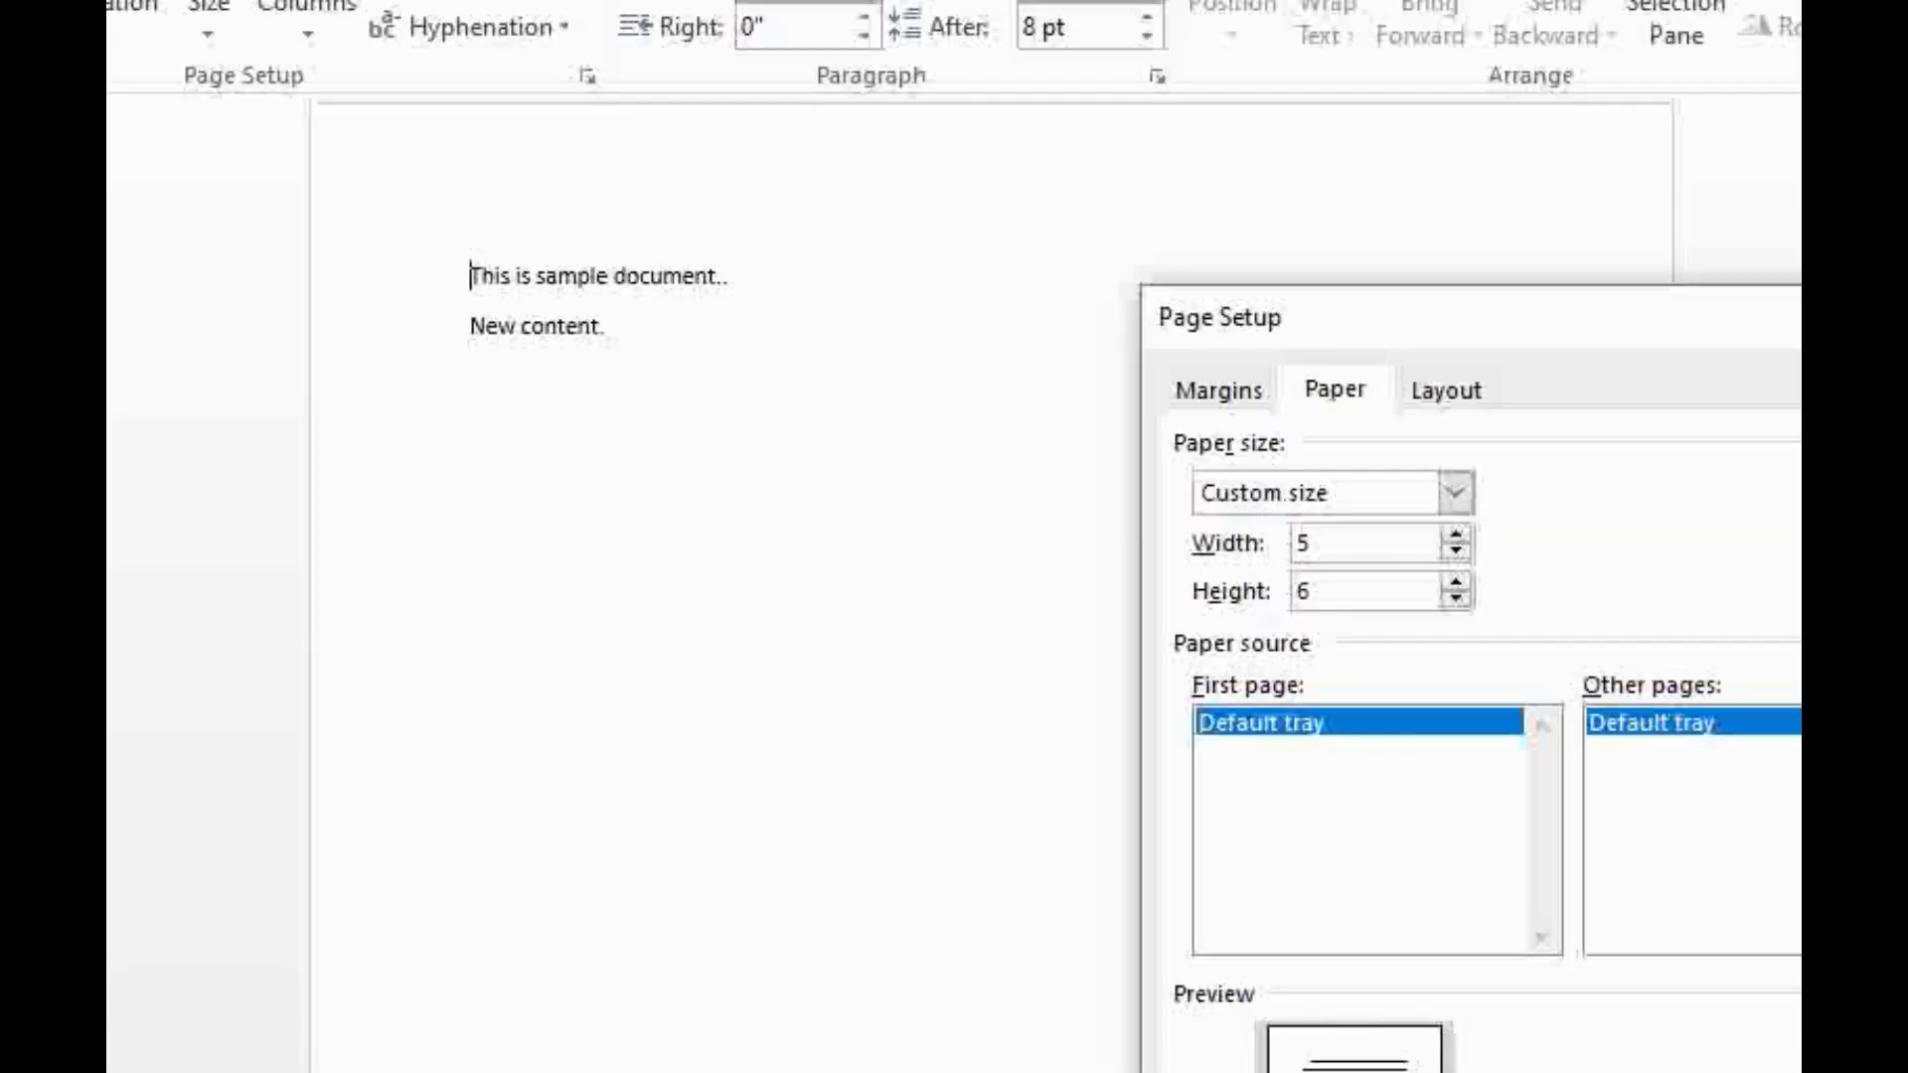
key("Return")
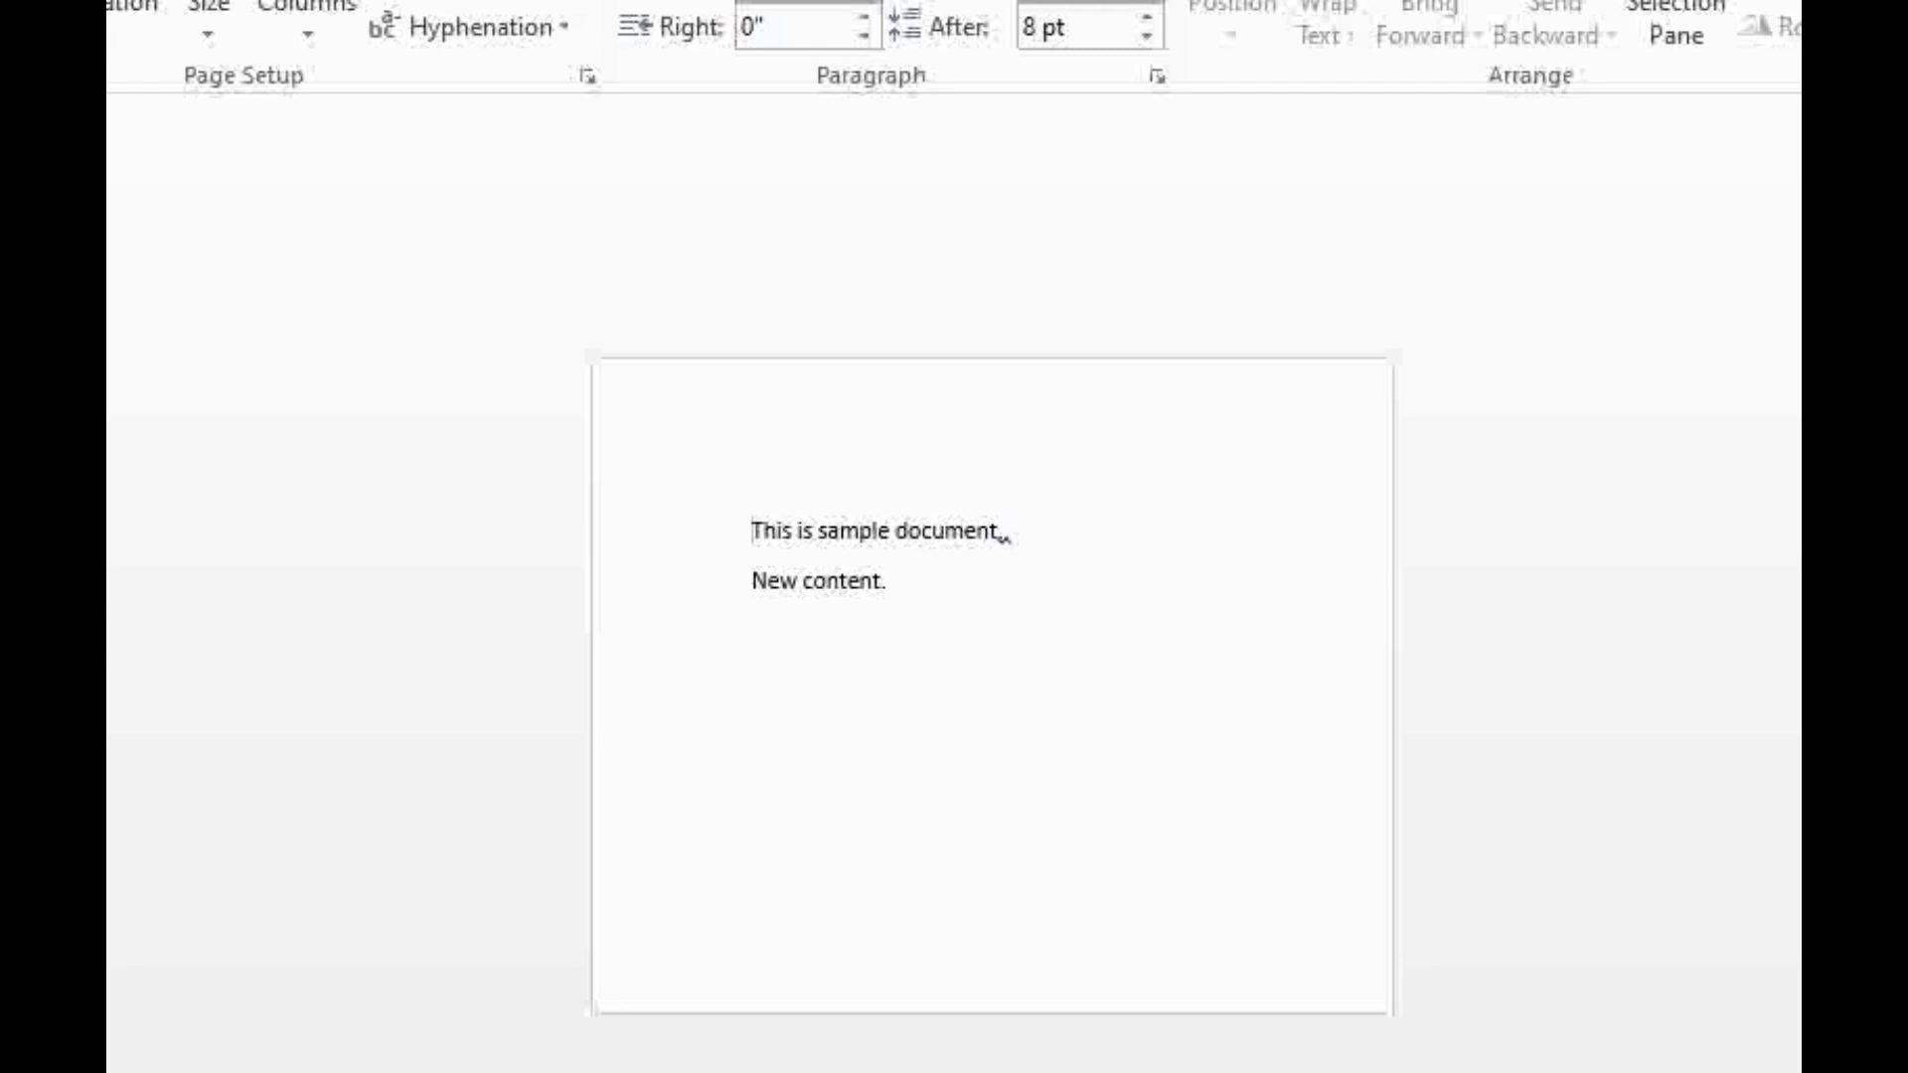
Step: Apply the Narrow margin preset to the document, and enter a custom left margin of 1
left_click(175, 159)
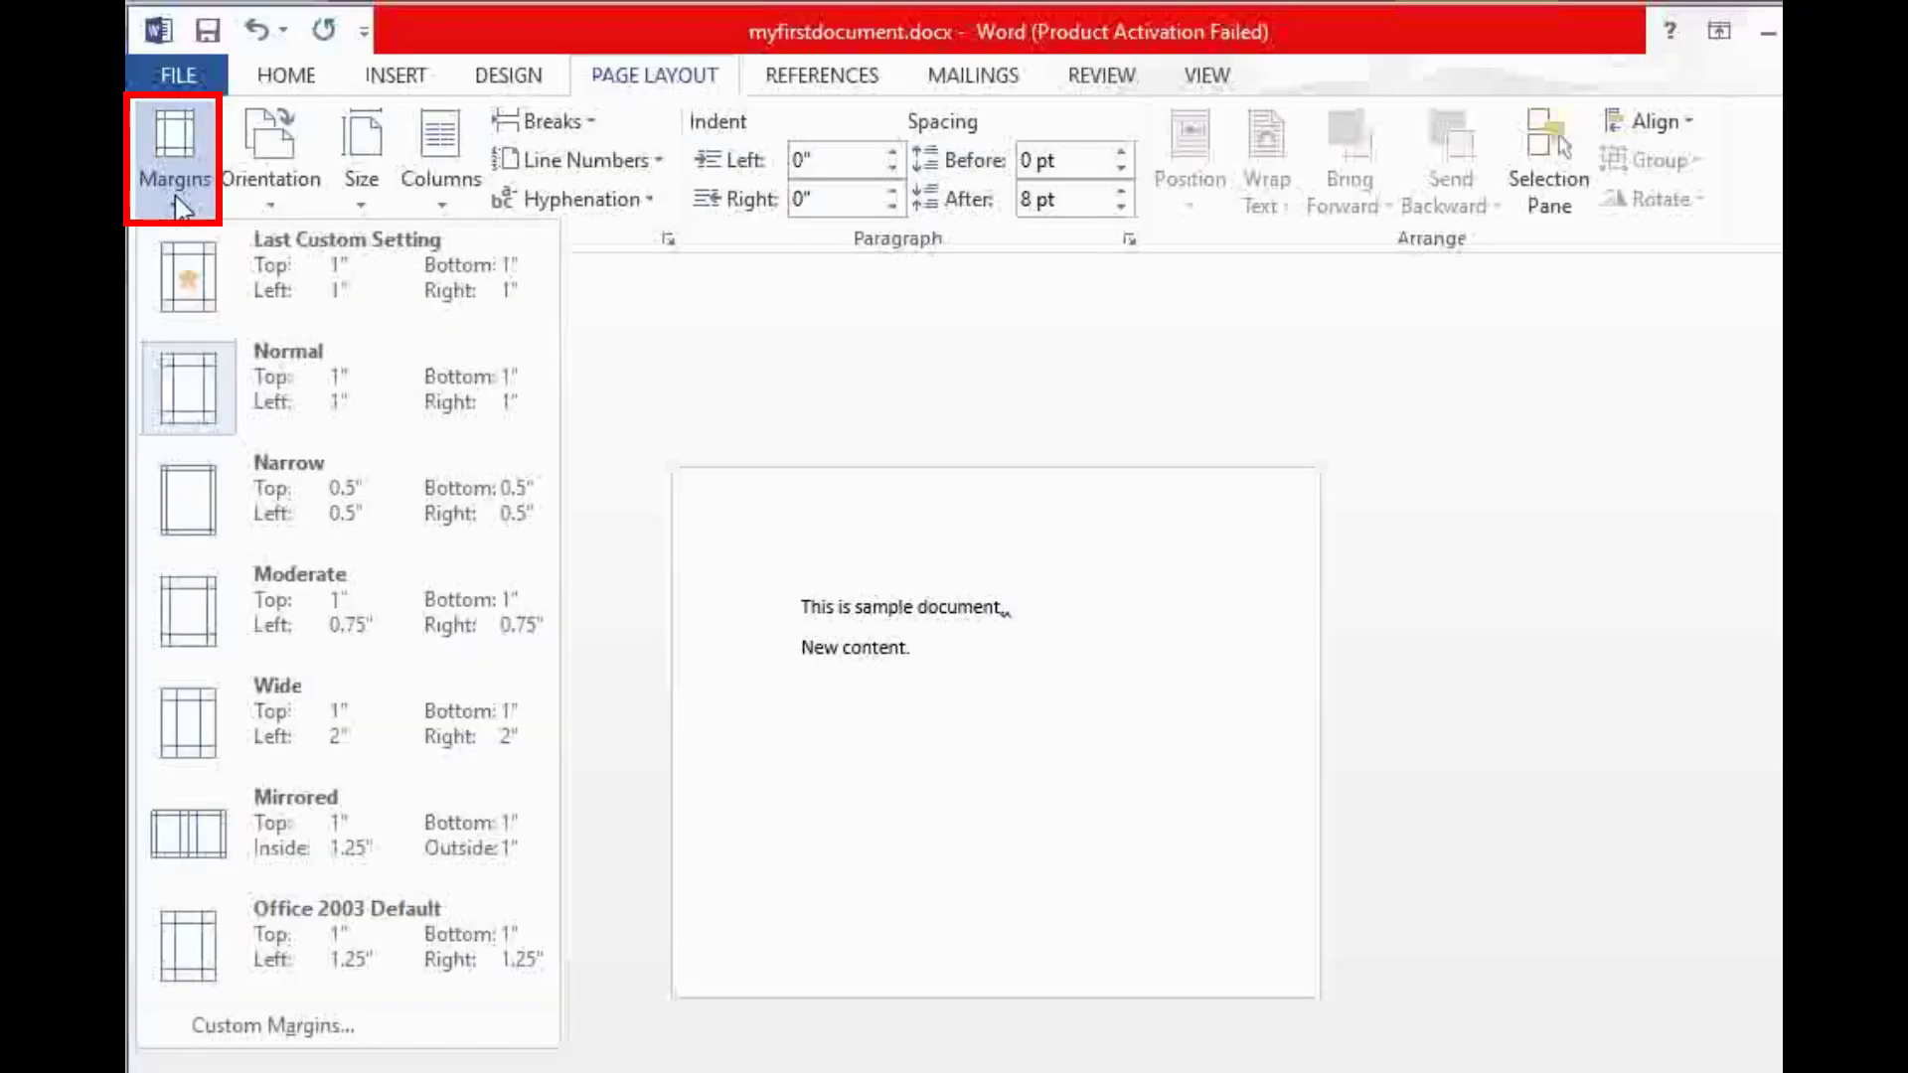
left_click(264, 487)
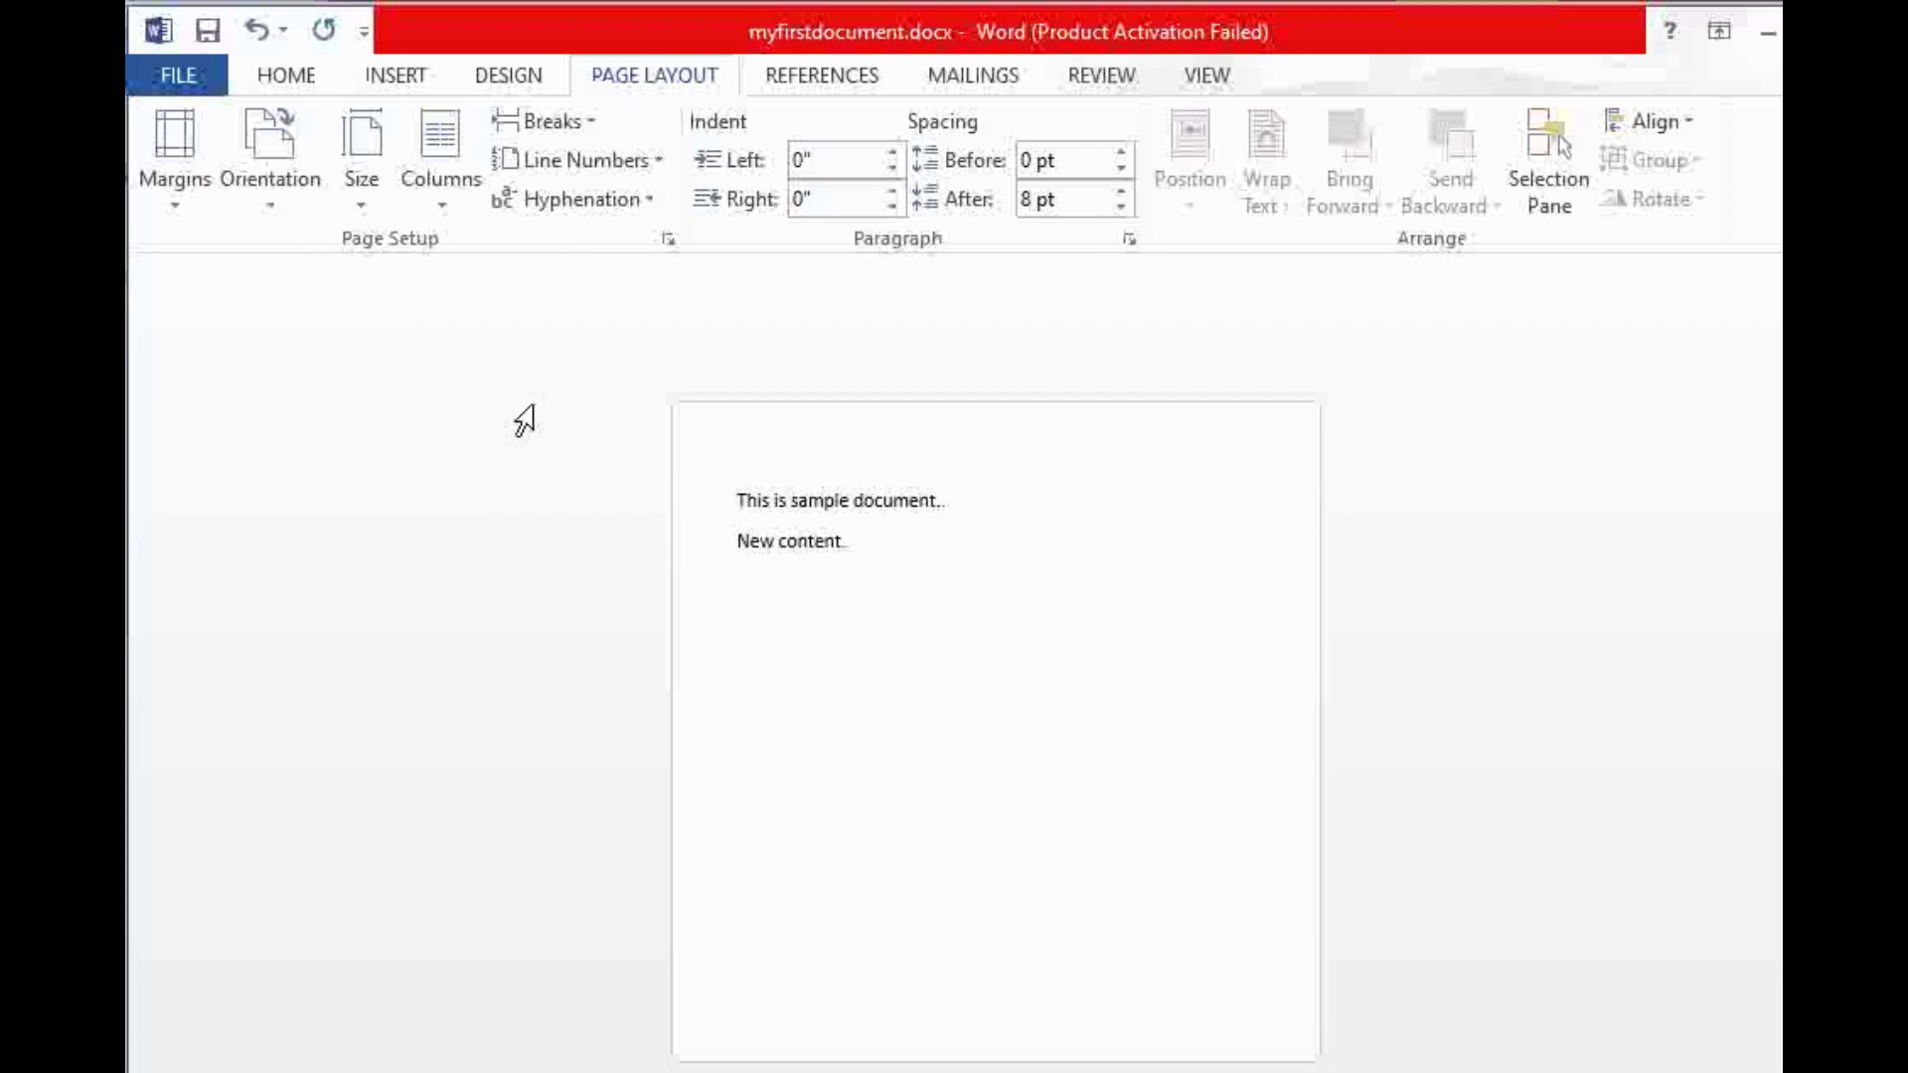
left_click(177, 212)
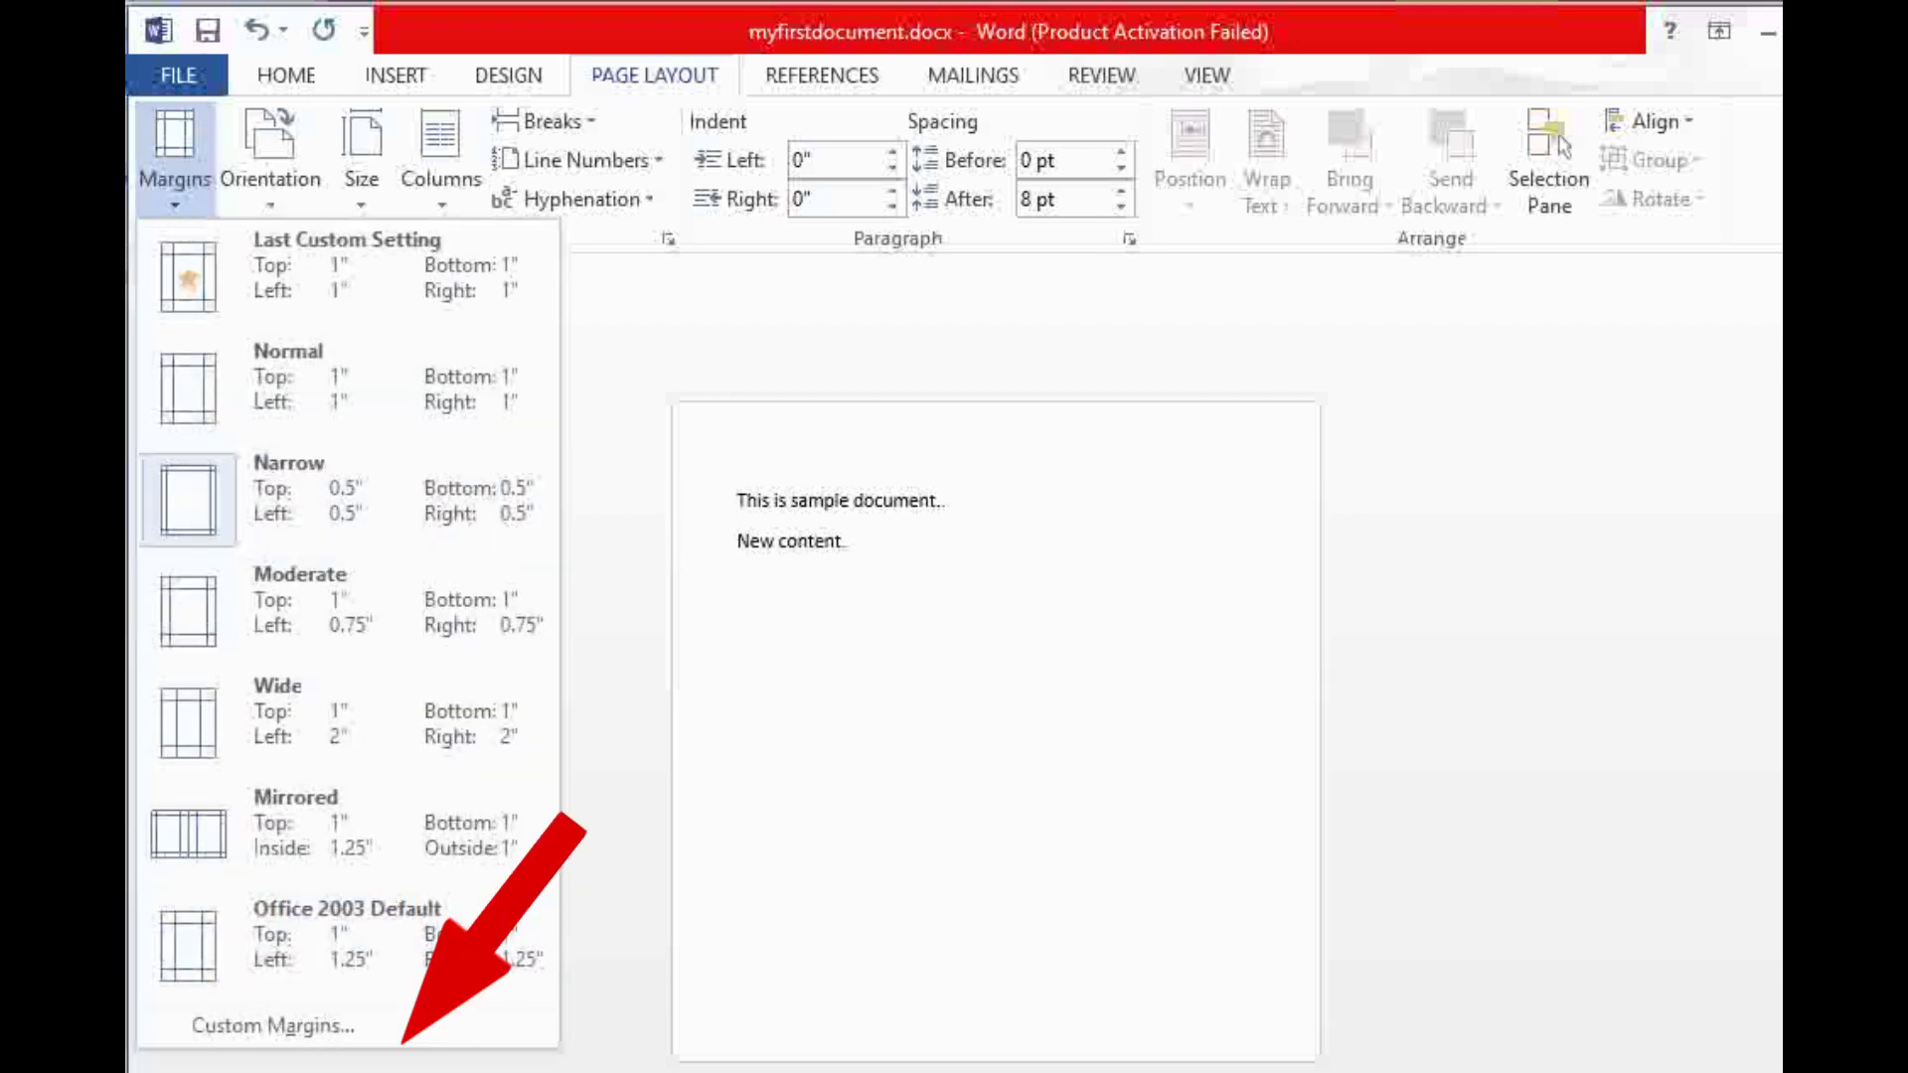
left_click(255, 1031)
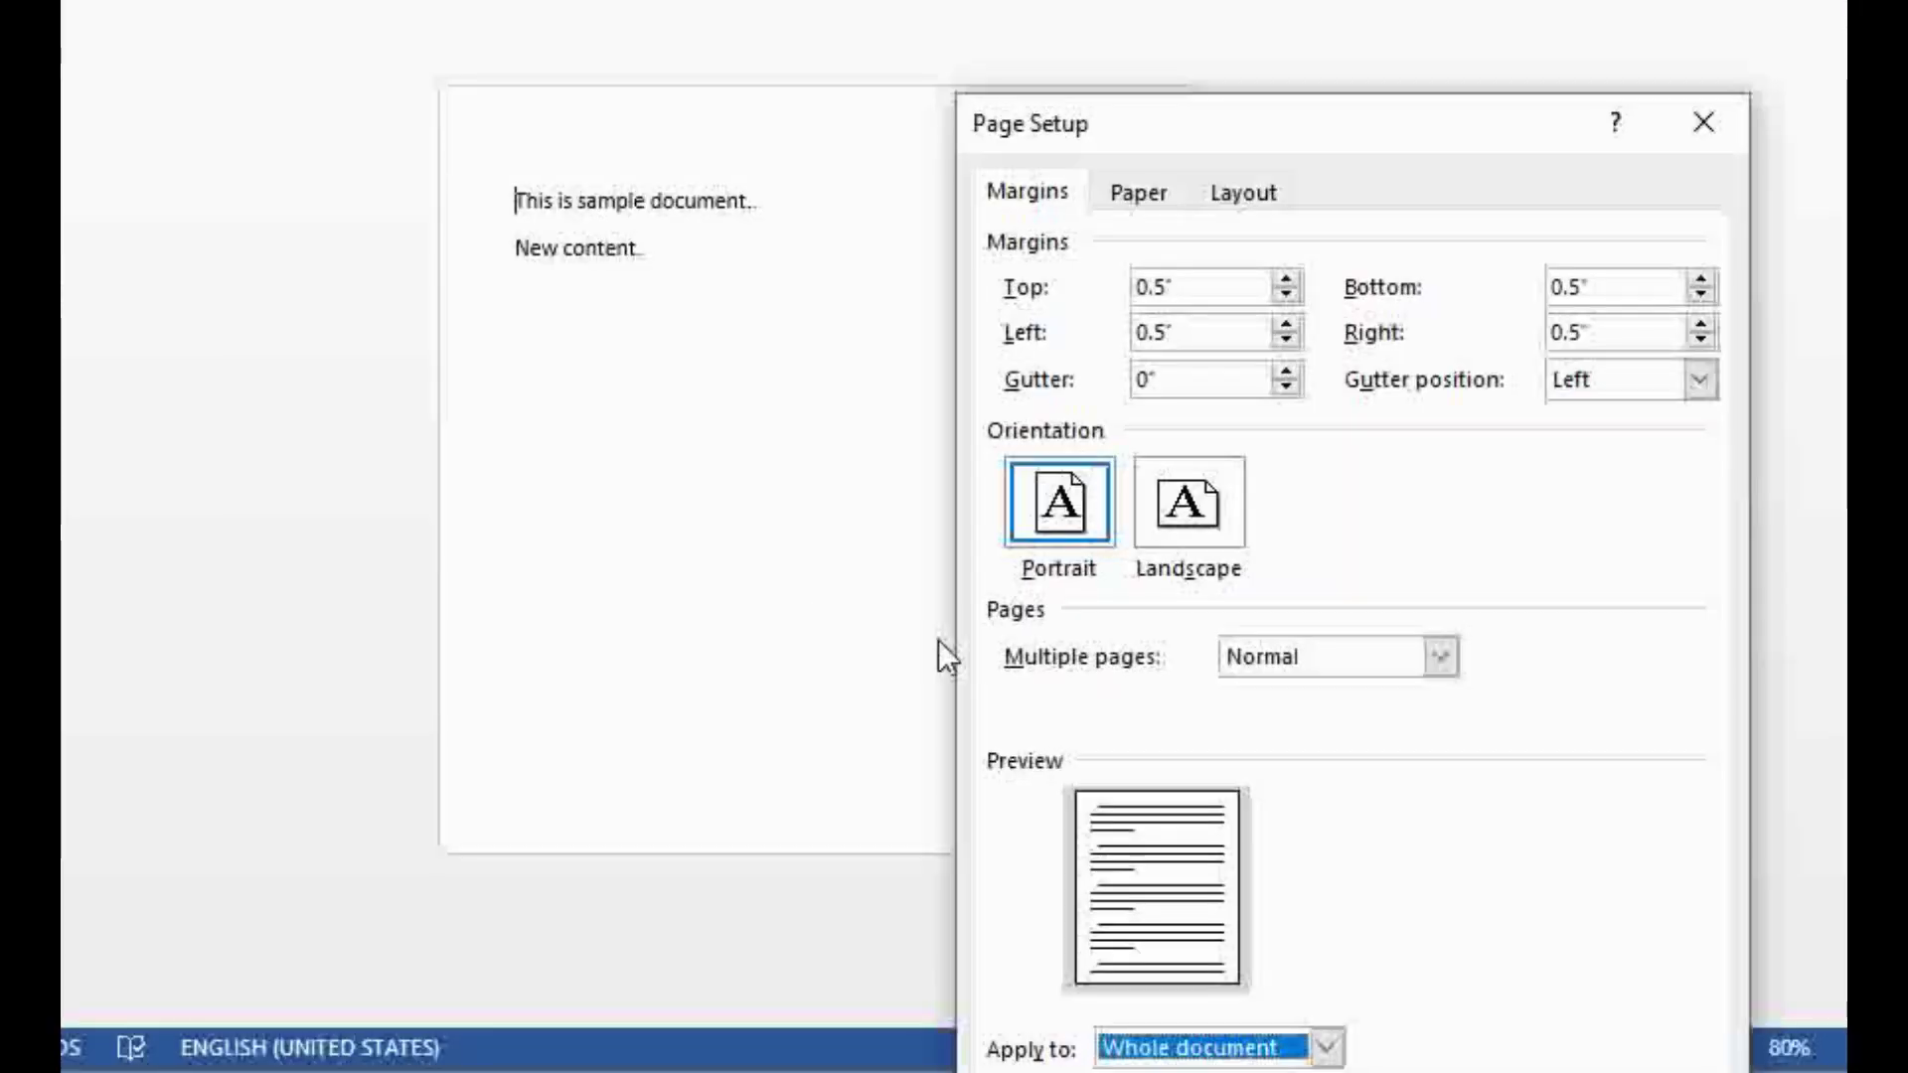
left_click(1159, 291)
left_click(1169, 335)
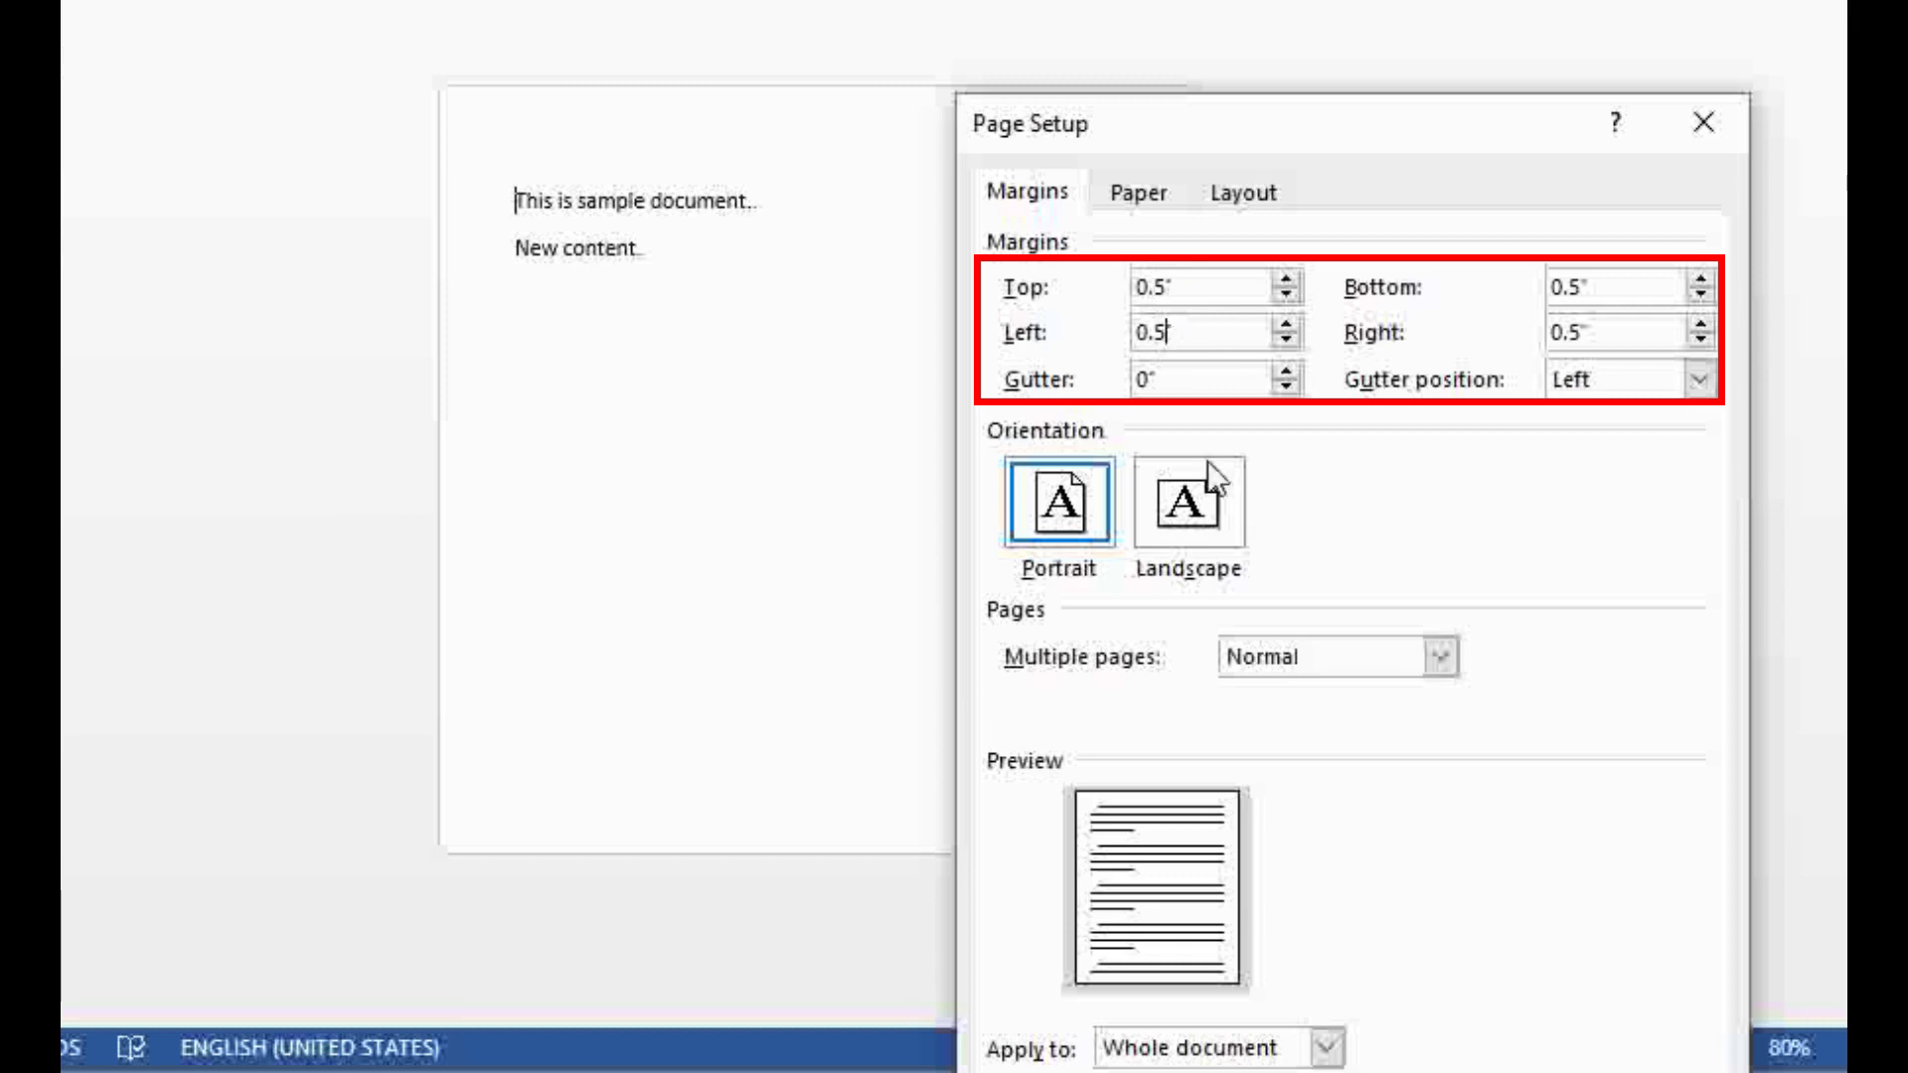
key("BackSpace")
key("BackSpace")
key("BackSpace")
type("1")
left_click(1521, 1072)
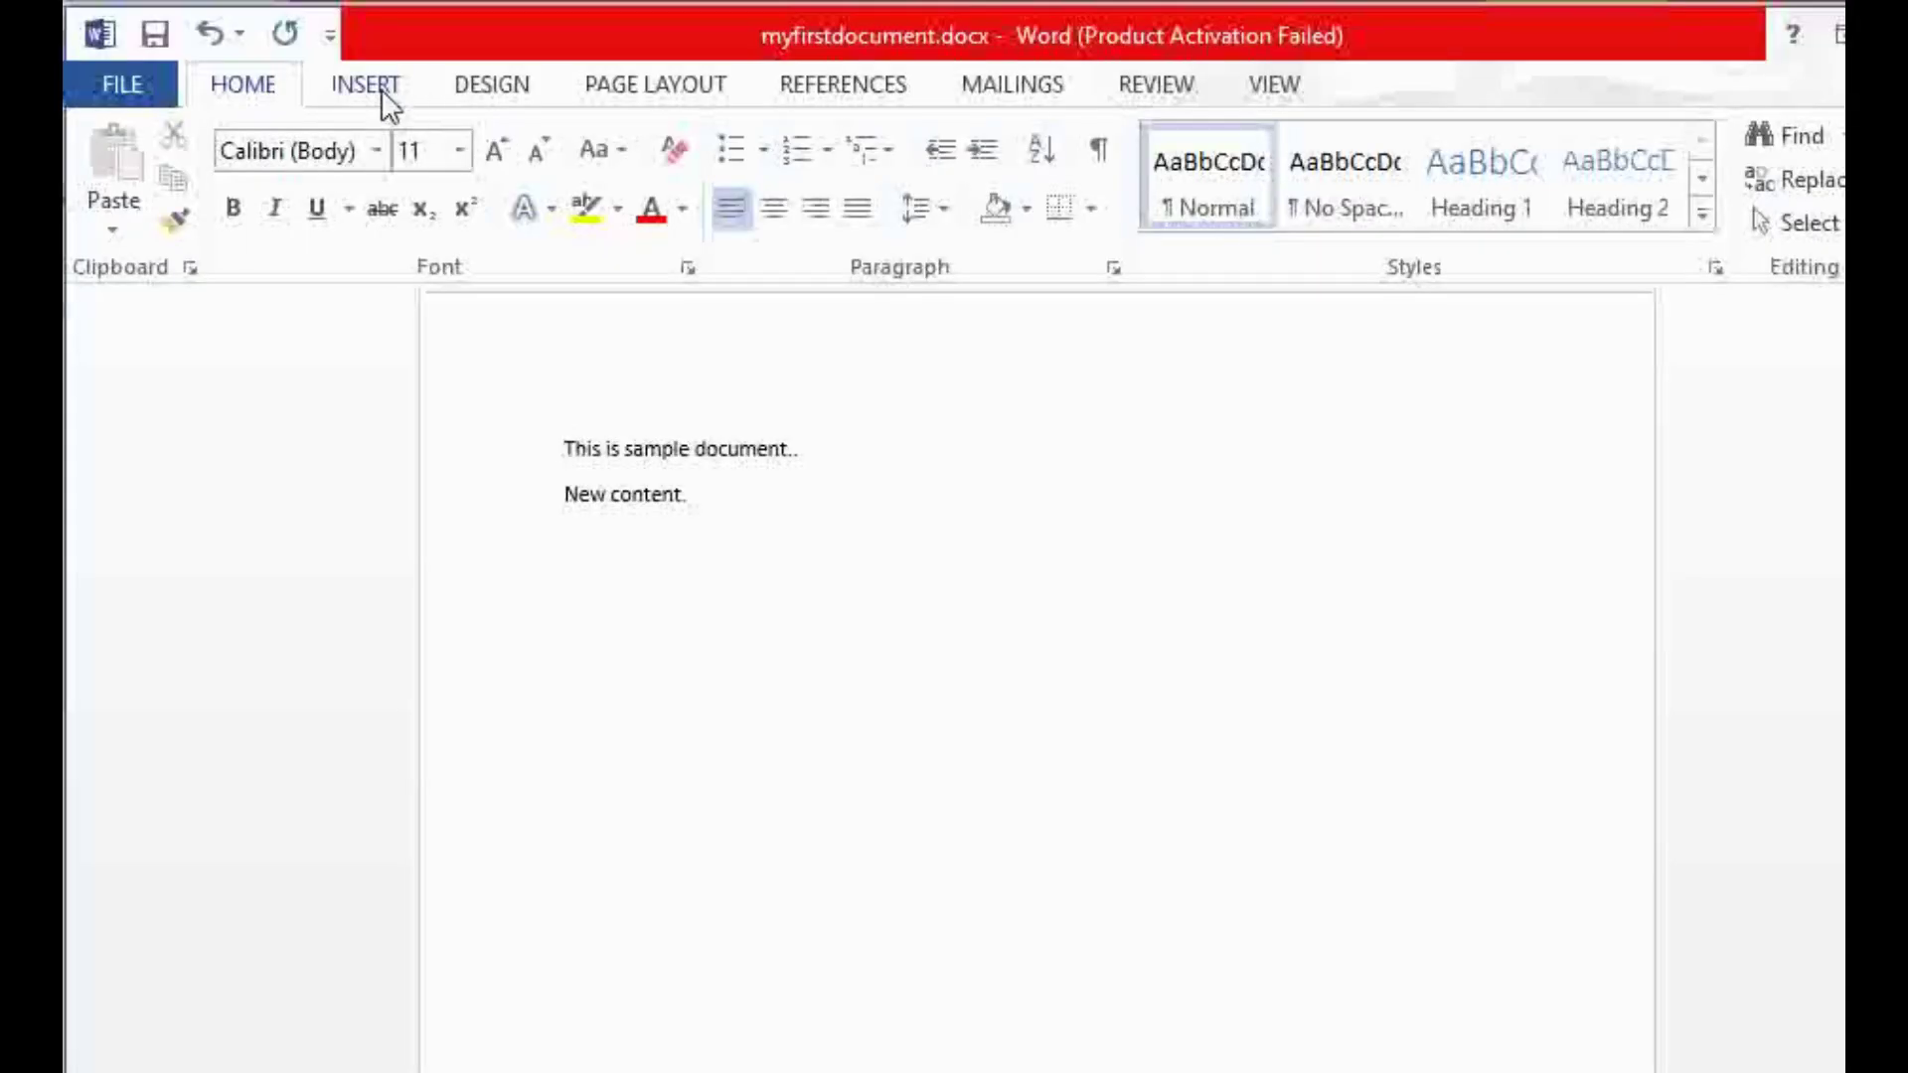
Step: Change the page orientation to Landscape and switch it back to Portrait
left_click(646, 92)
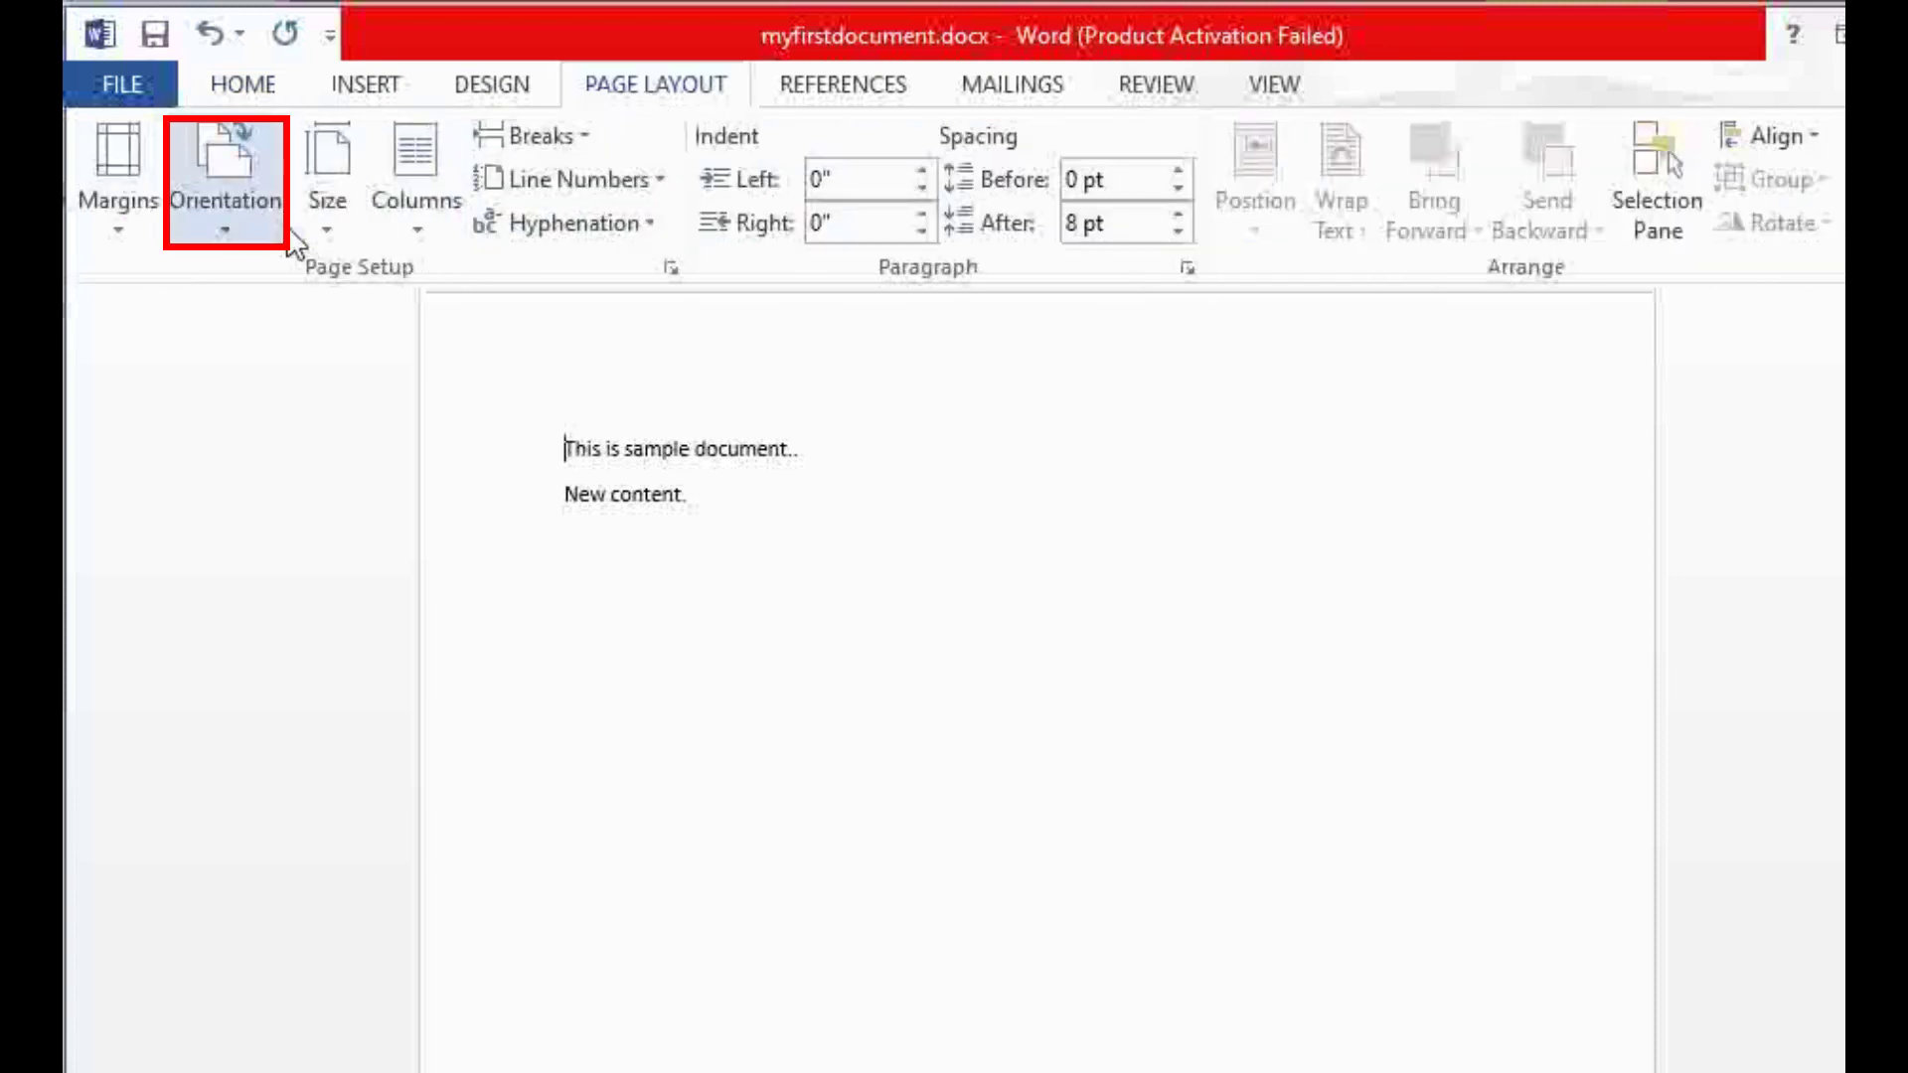
left_click(231, 199)
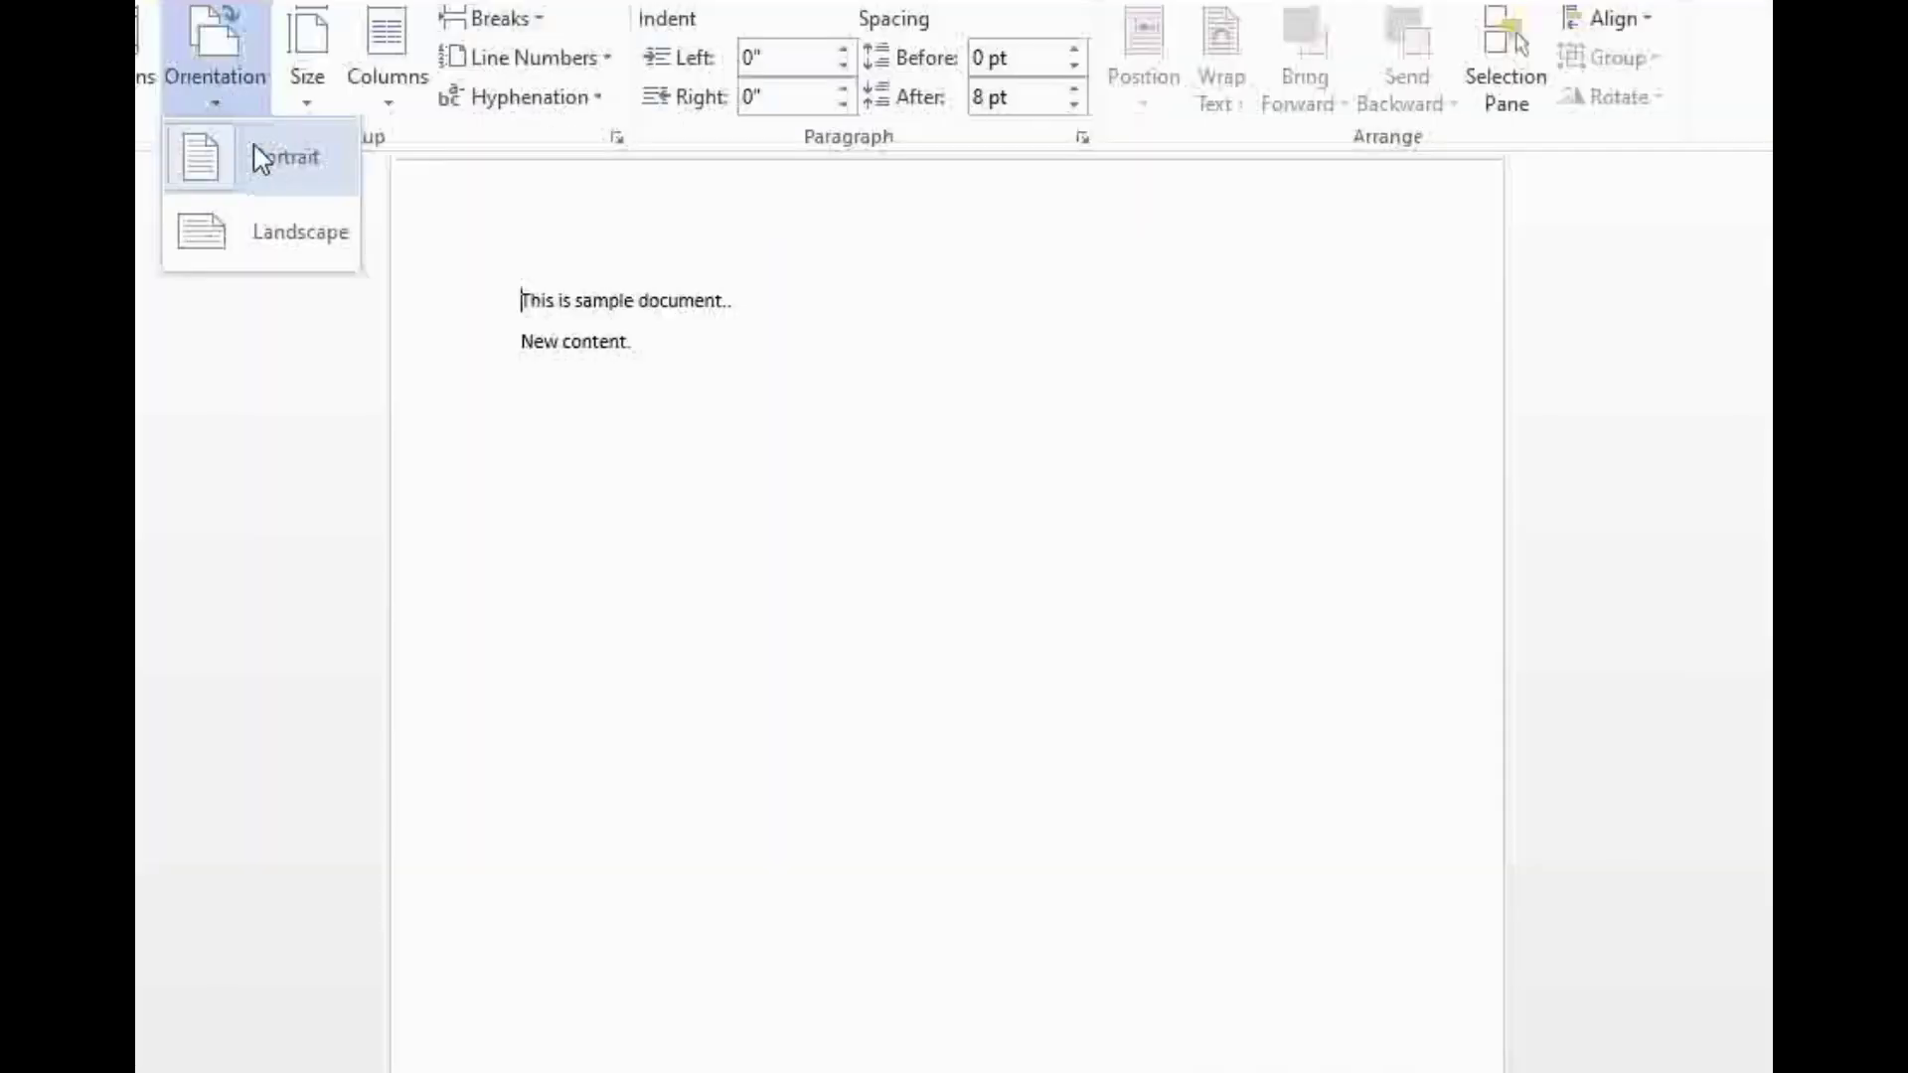
left_click(259, 243)
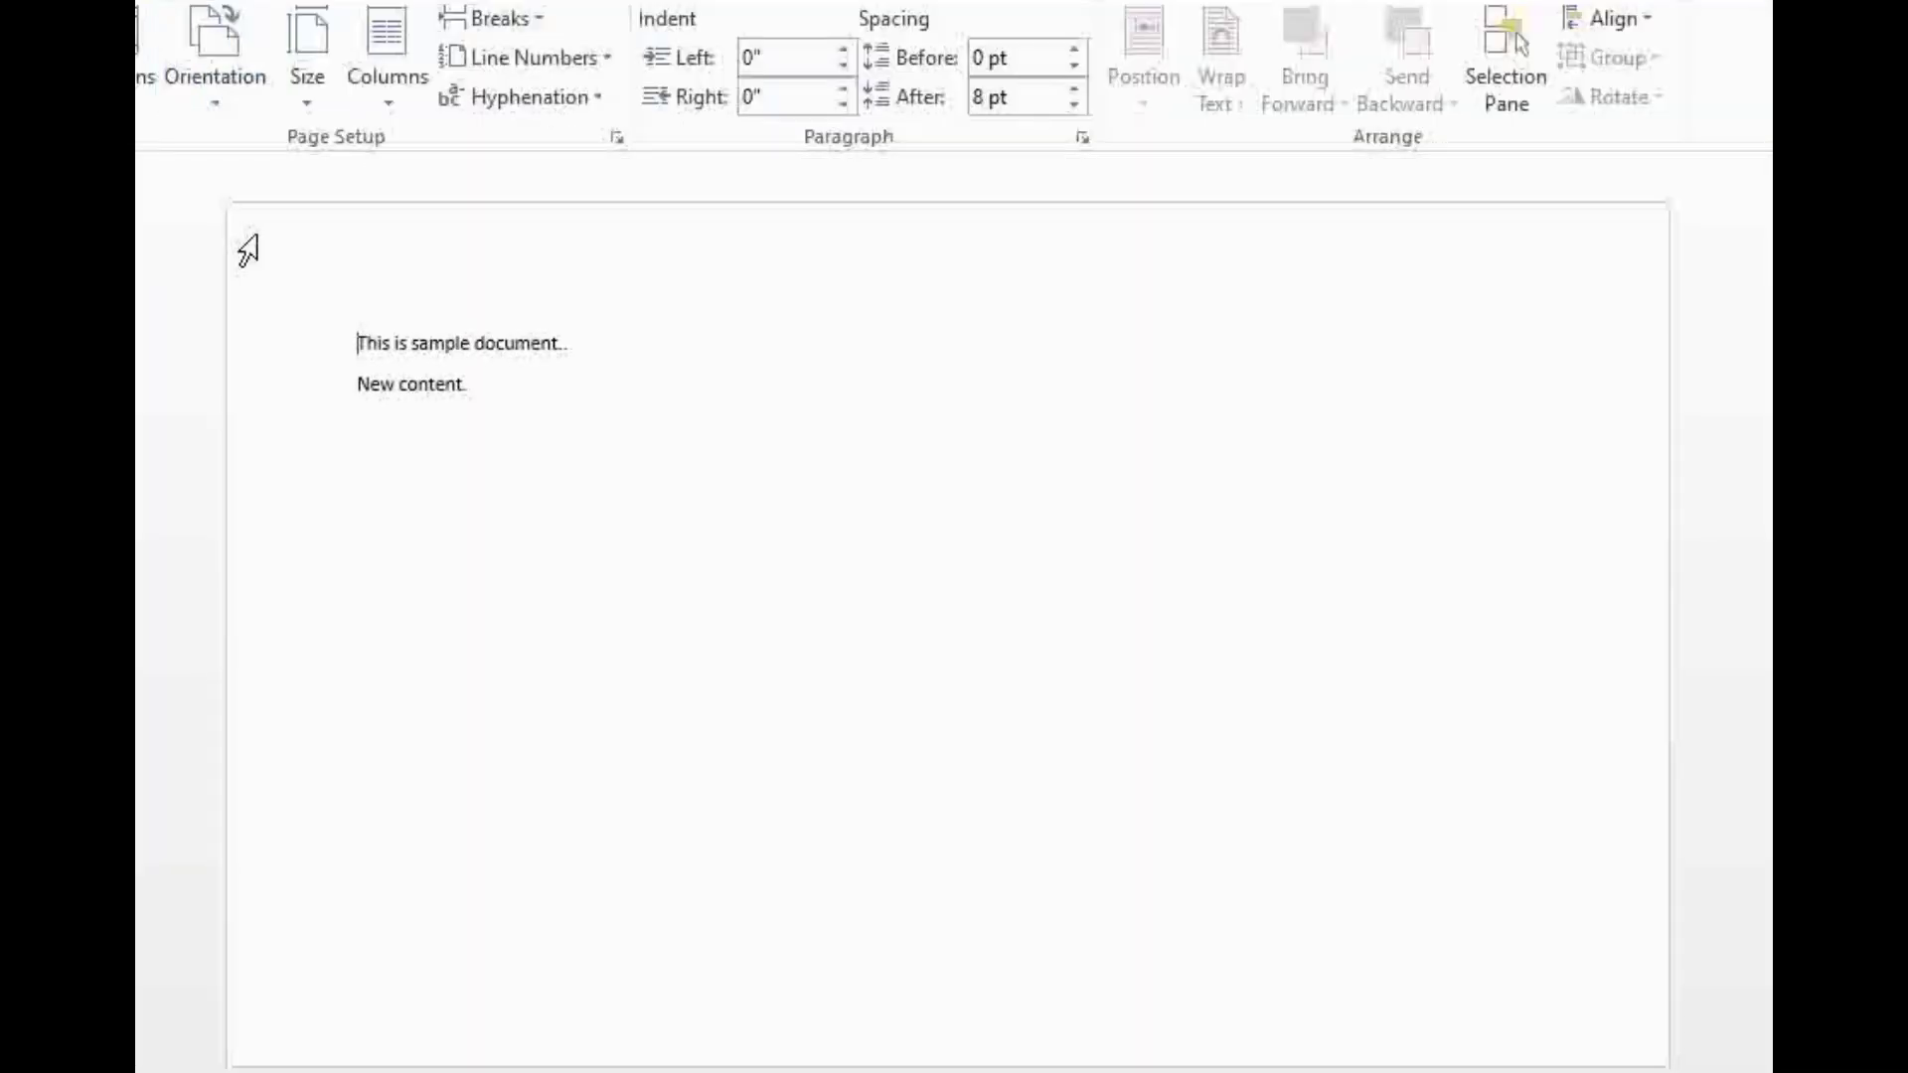
left_click(222, 92)
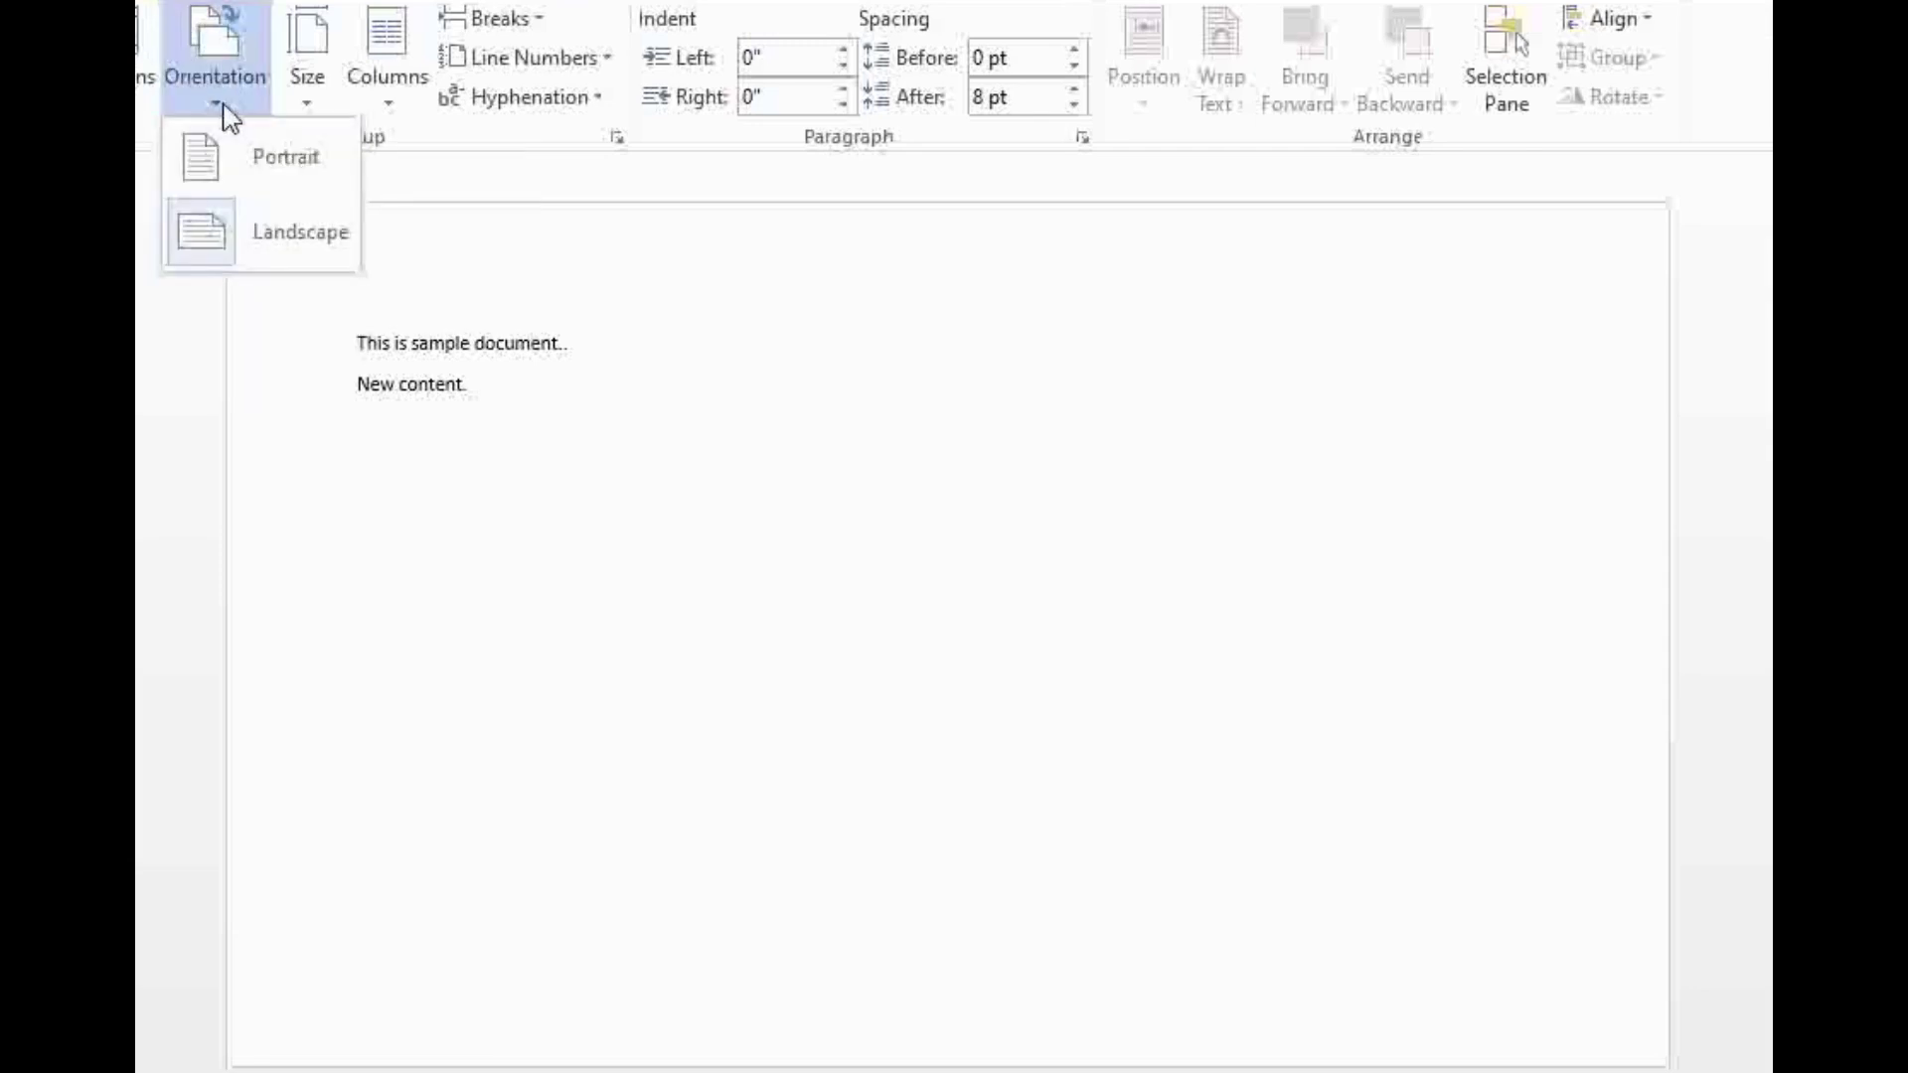
left_click(239, 169)
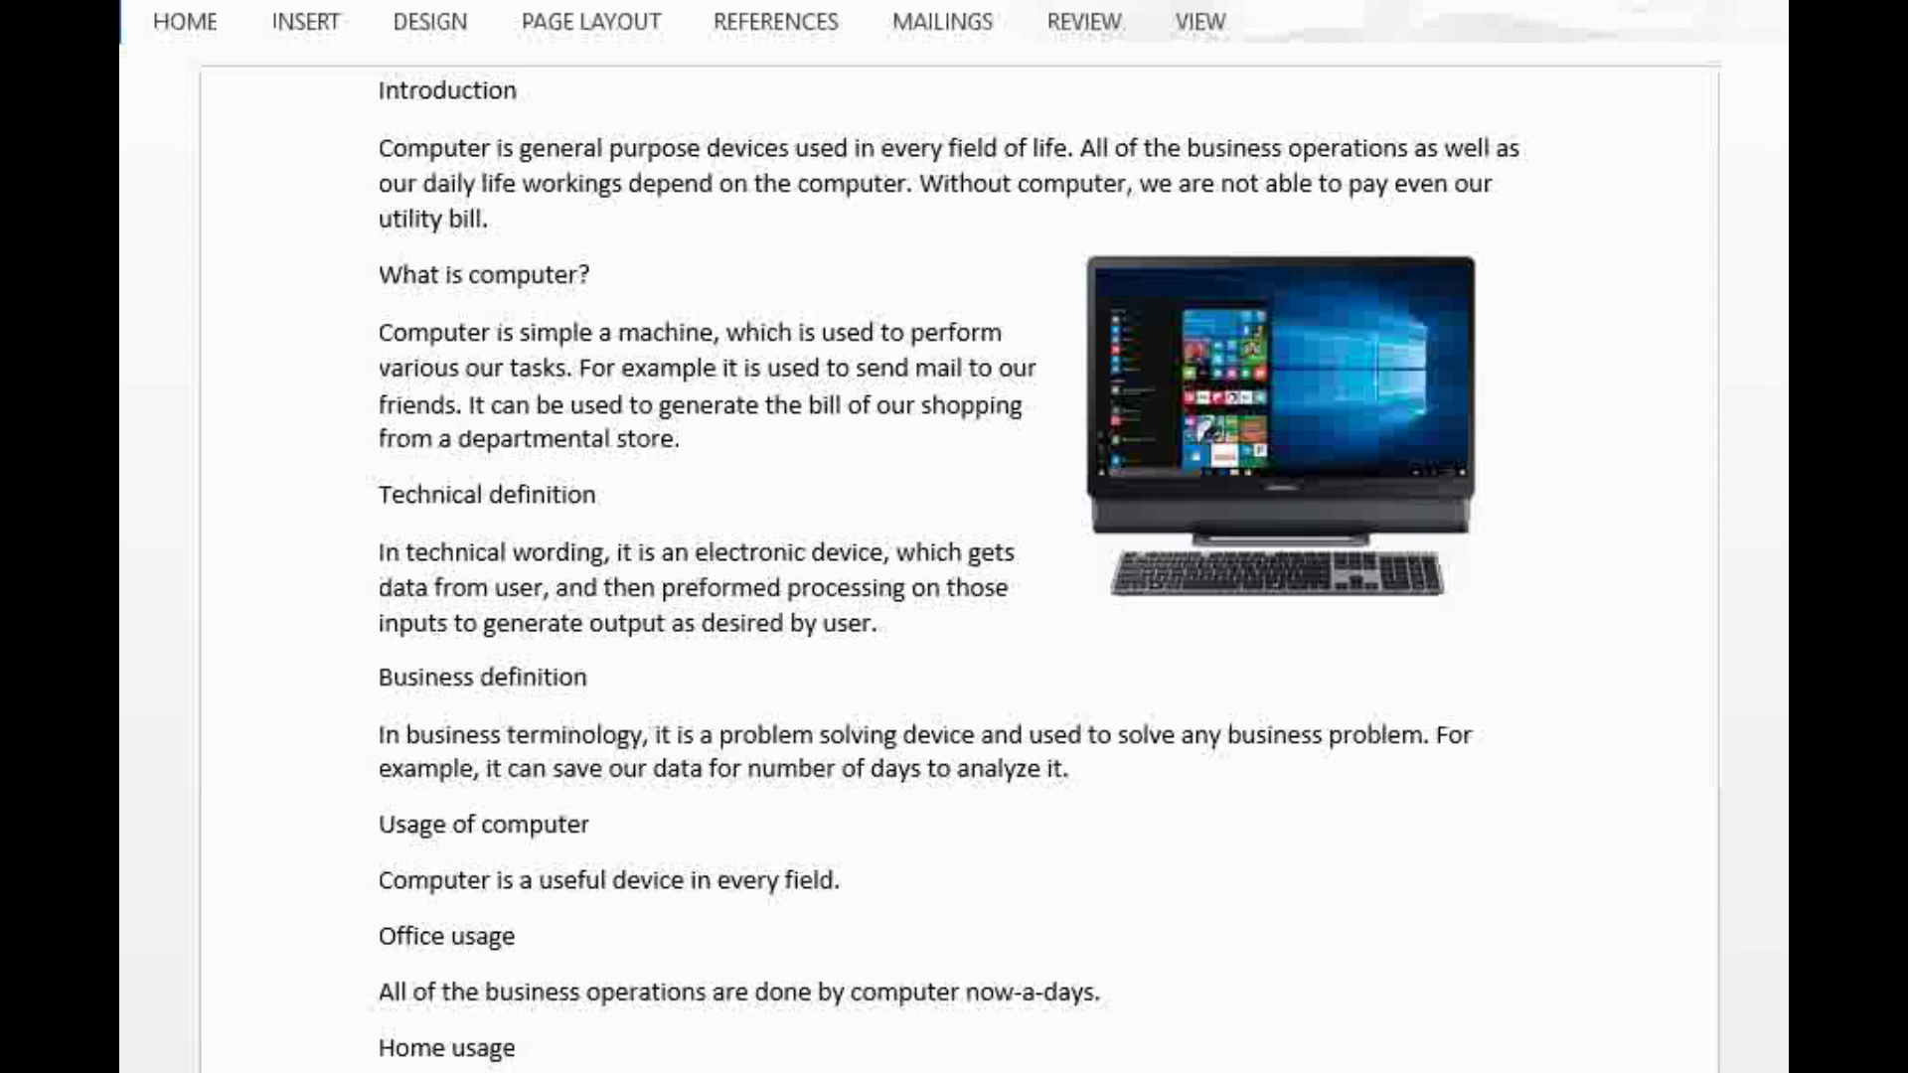
Step: Move the insertion point line by line from the Introduction heading down to the "Usage of computer" heading
key("Down")
key("Down")
key("Down")
key("Down")
key("Down")
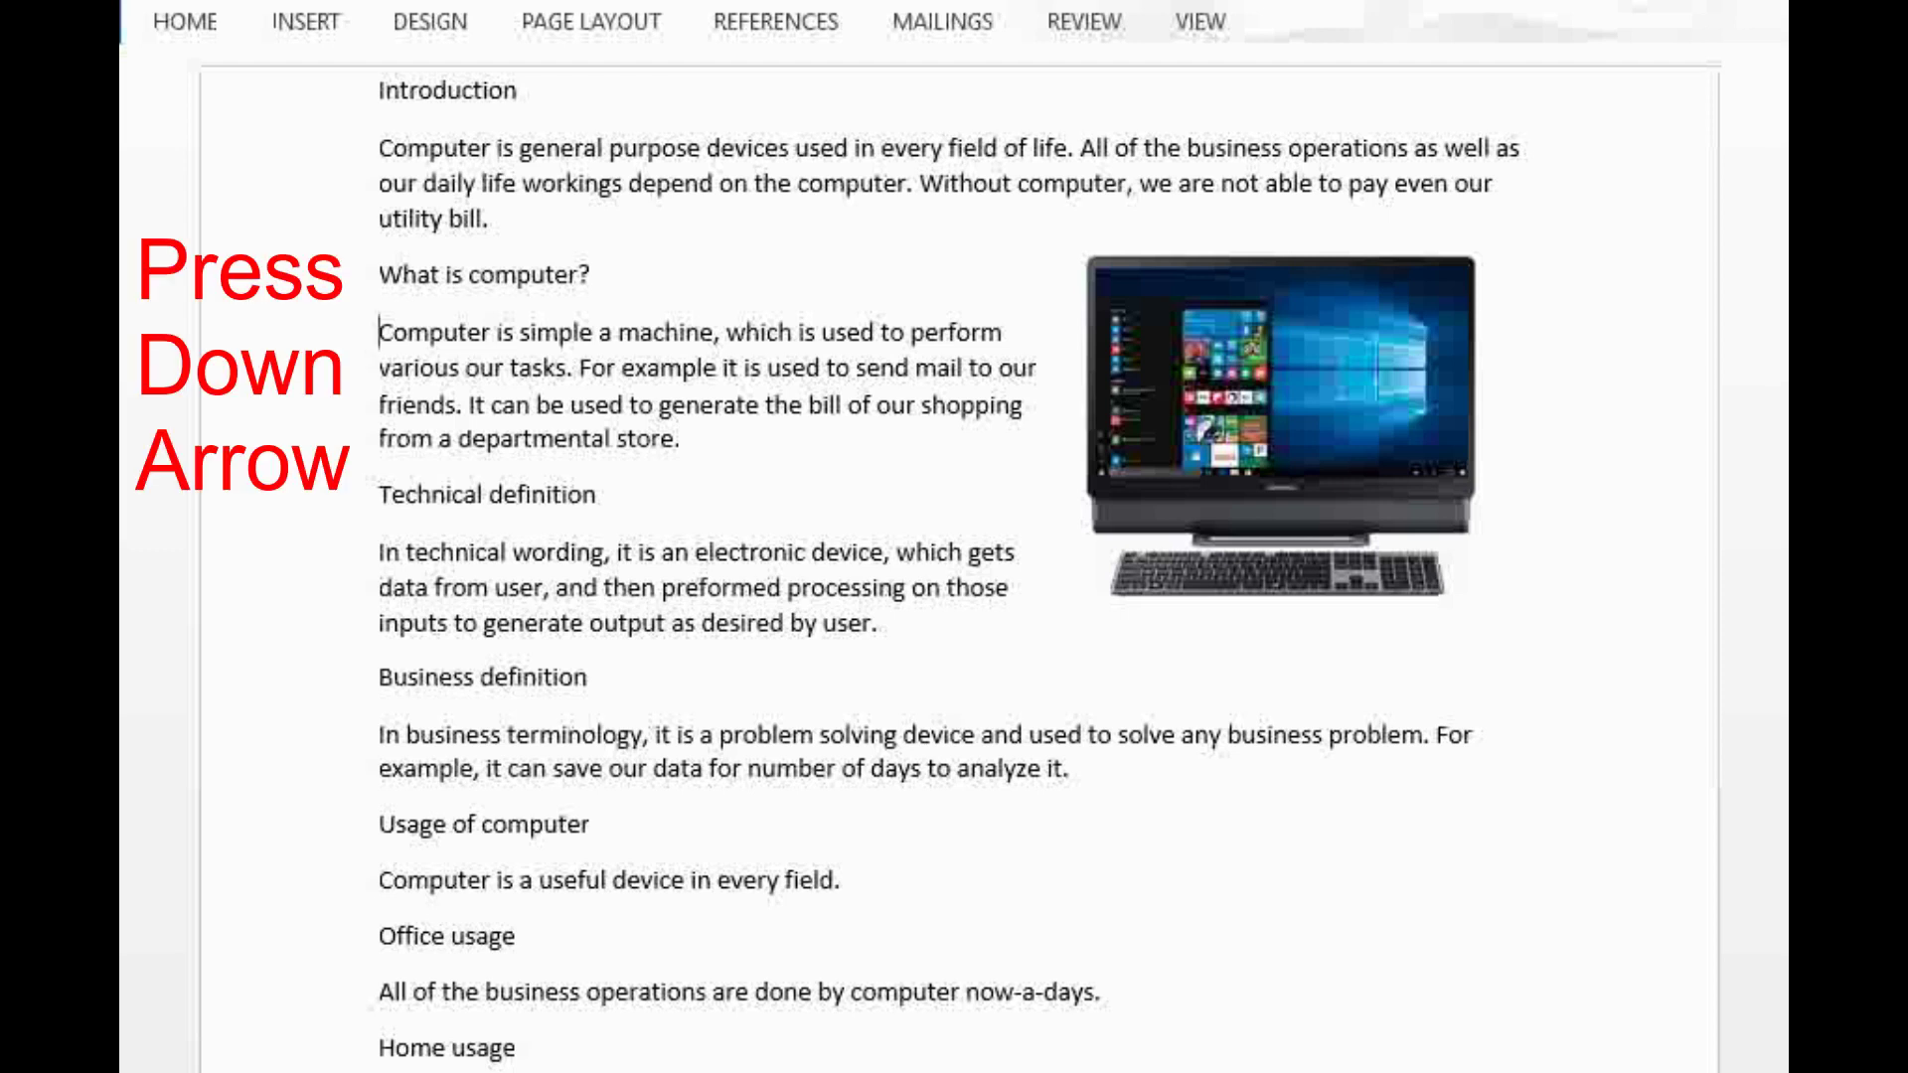
key("Down")
key("Down")
key("Down")
key("Down")
key("Down")
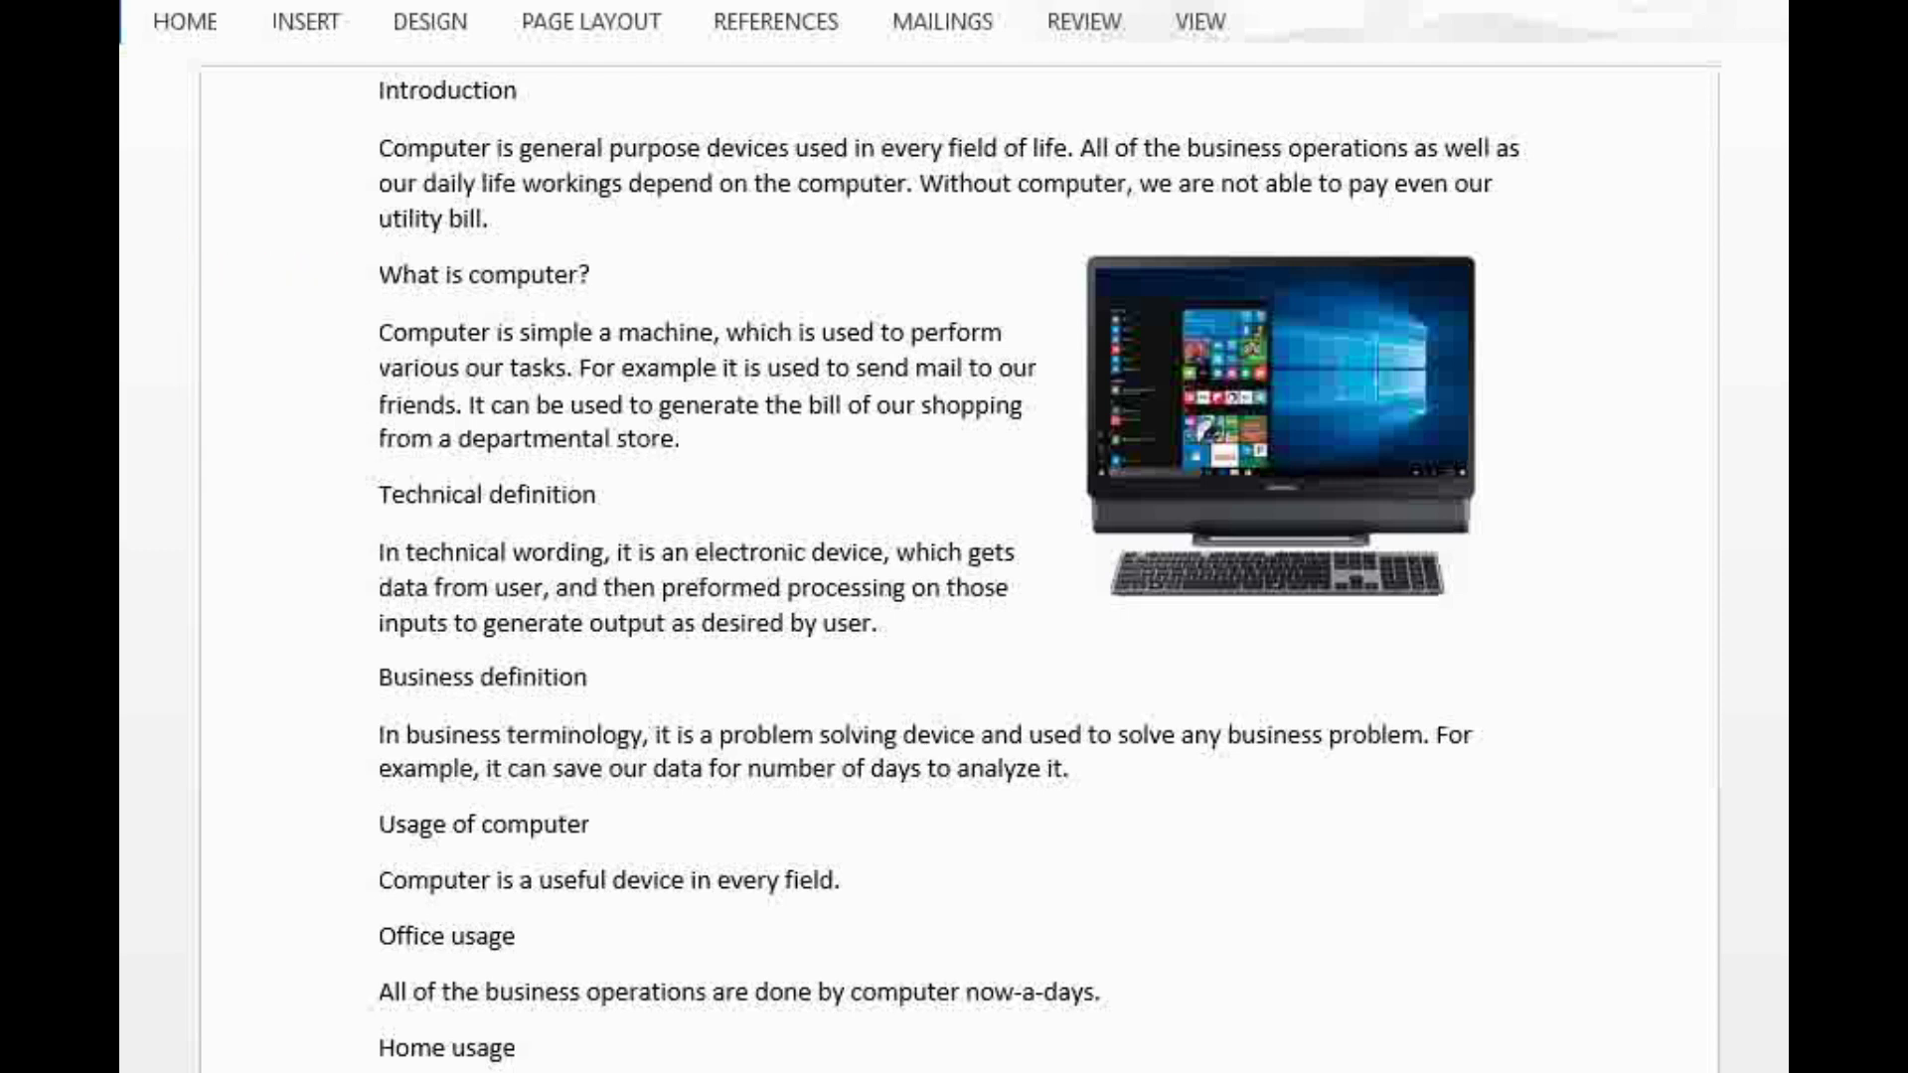
key("Down")
key("Down")
key("Down")
key("Down")
key("Down")
key("Down")
Step: Move the insertion point line by line up to the line starting with "friends." under "What is computer?"
key("Up")
key("Up")
key("Up")
key("Up")
key("Up")
key("Up")
key("Up")
key("Up")
key("Up")
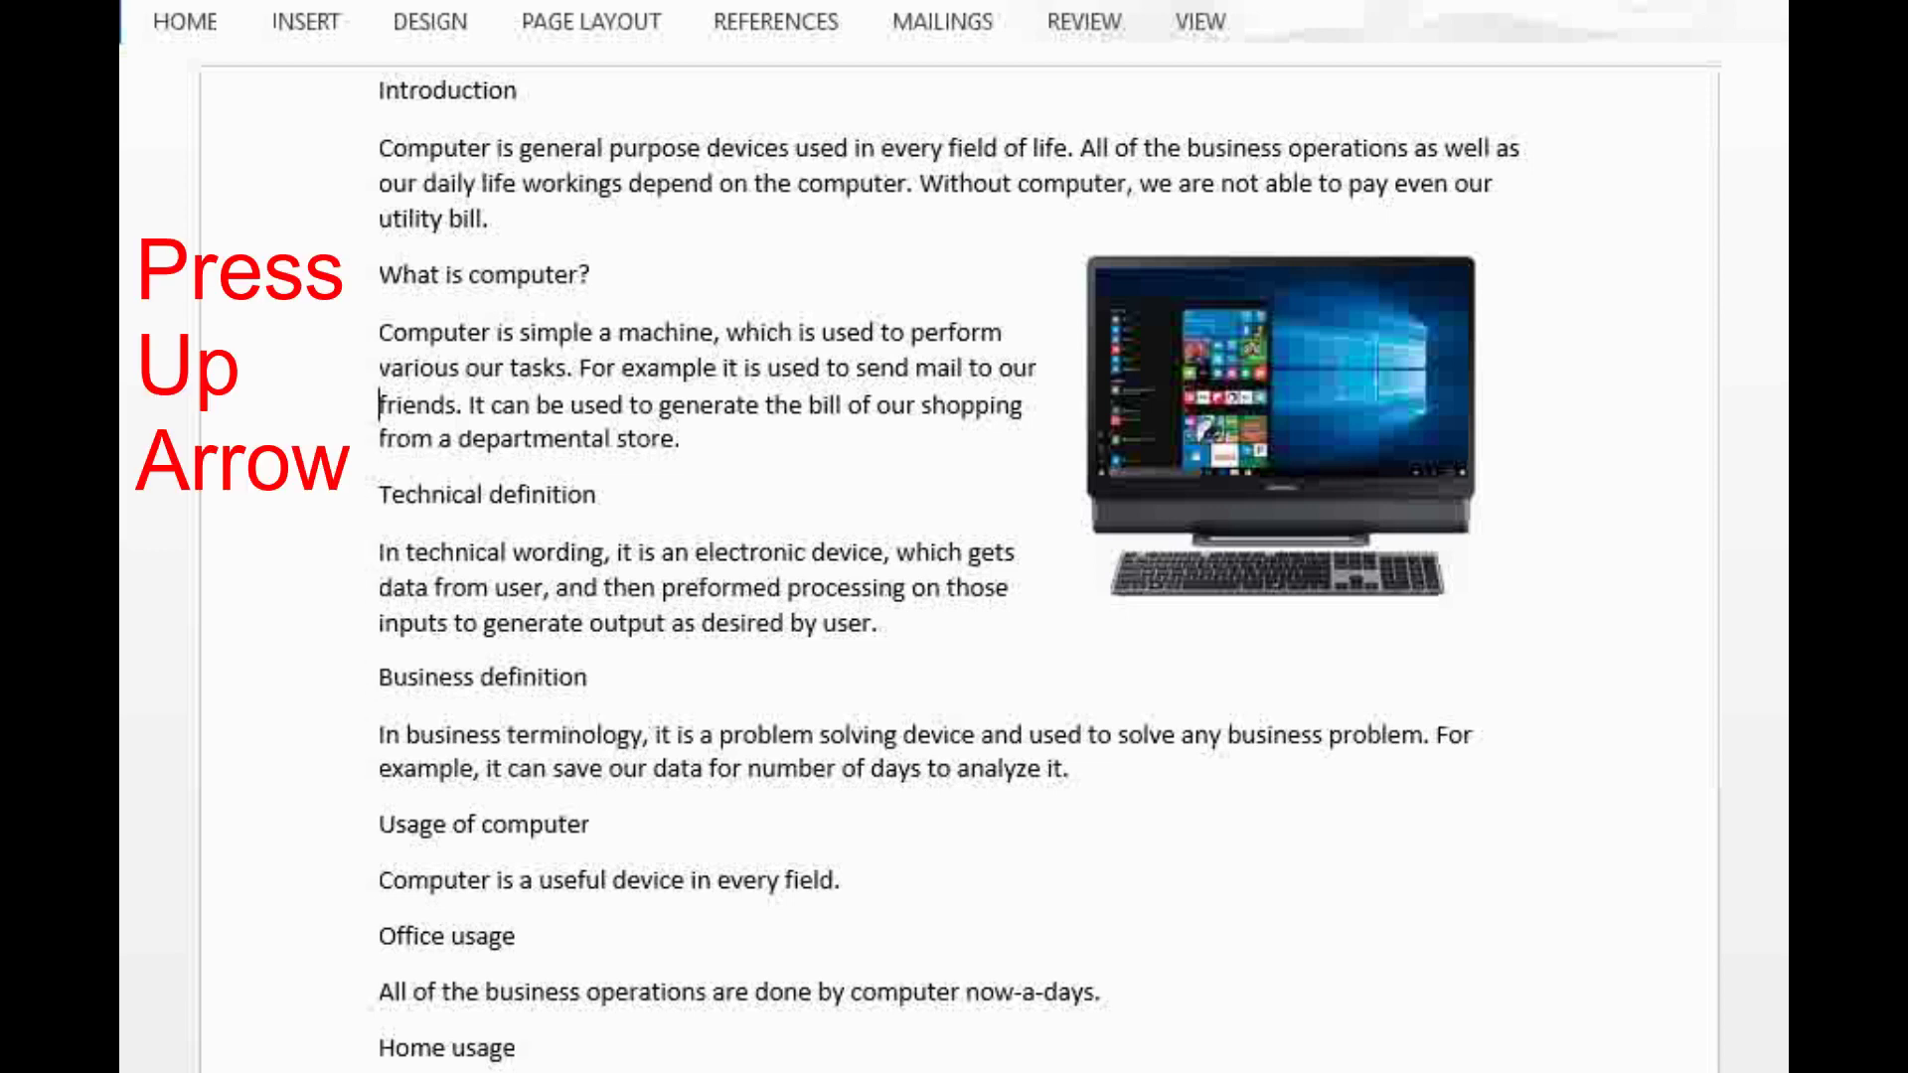
Step: Move the insertion point forward character by character past "friends." to the word "It"
key("Right")
key("Right")
key("Right")
key("Right")
key("Right")
key("Right")
key("Right")
key("Right")
key("Right")
key("Right")
key("Right")
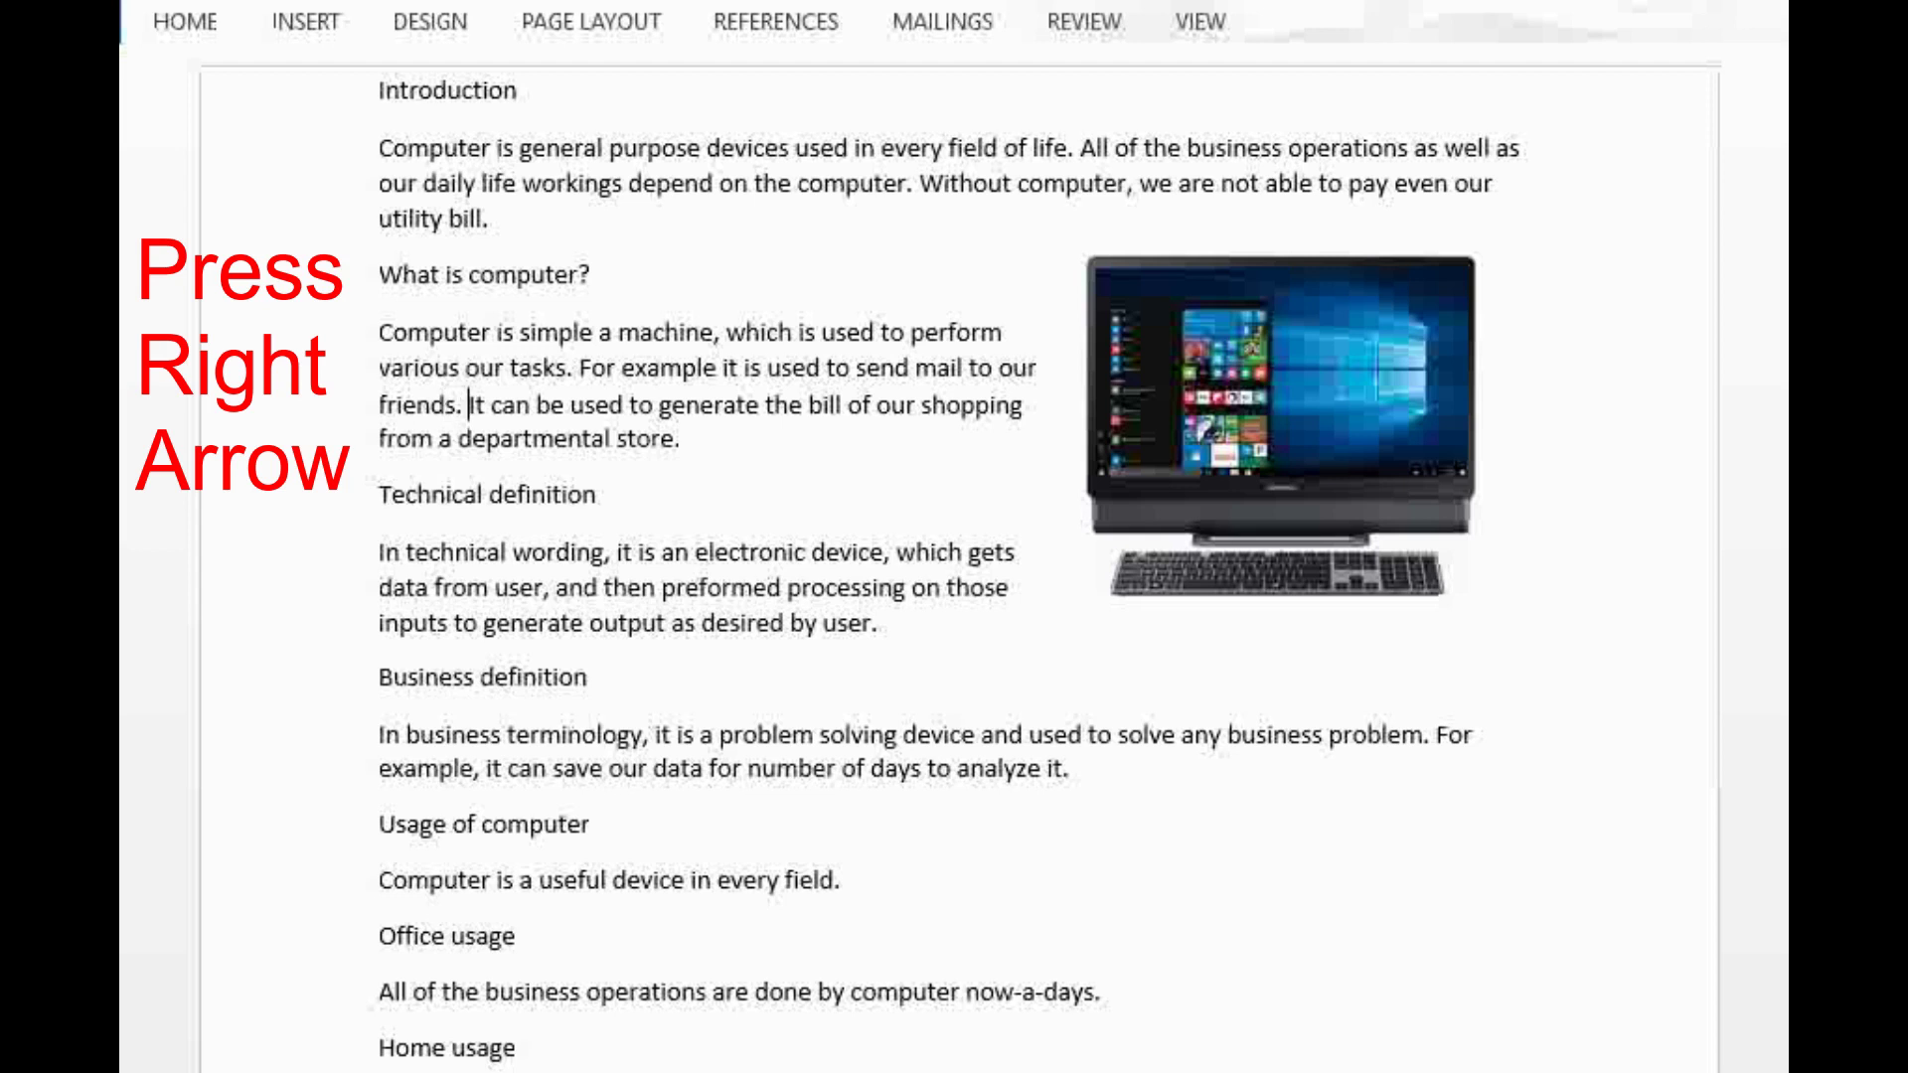
Step: Move the insertion point back character by character to the start of the line beginning with "friends."
key("Left")
key("Left")
key("Left")
key("Left")
key("Left")
key("Left")
key("Left")
key("Left")
key("Left")
key("Left")
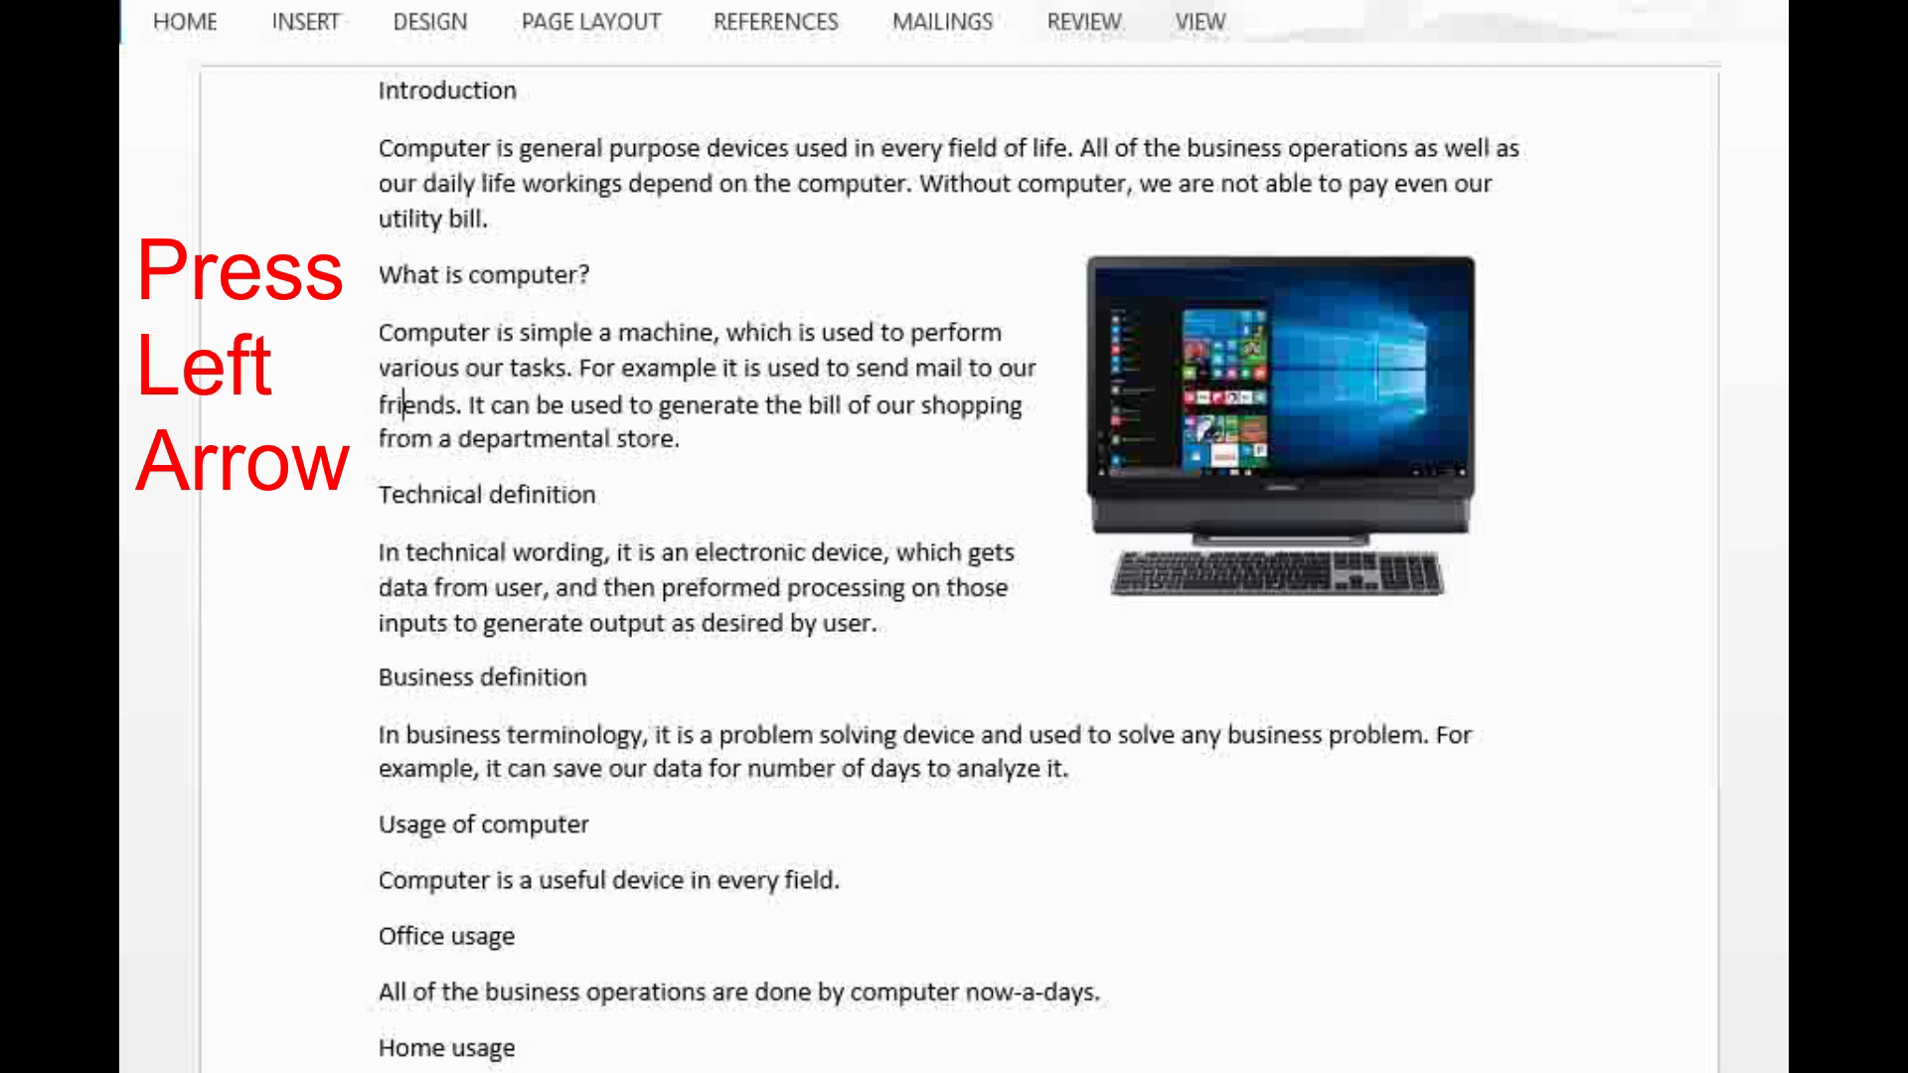
key("Left")
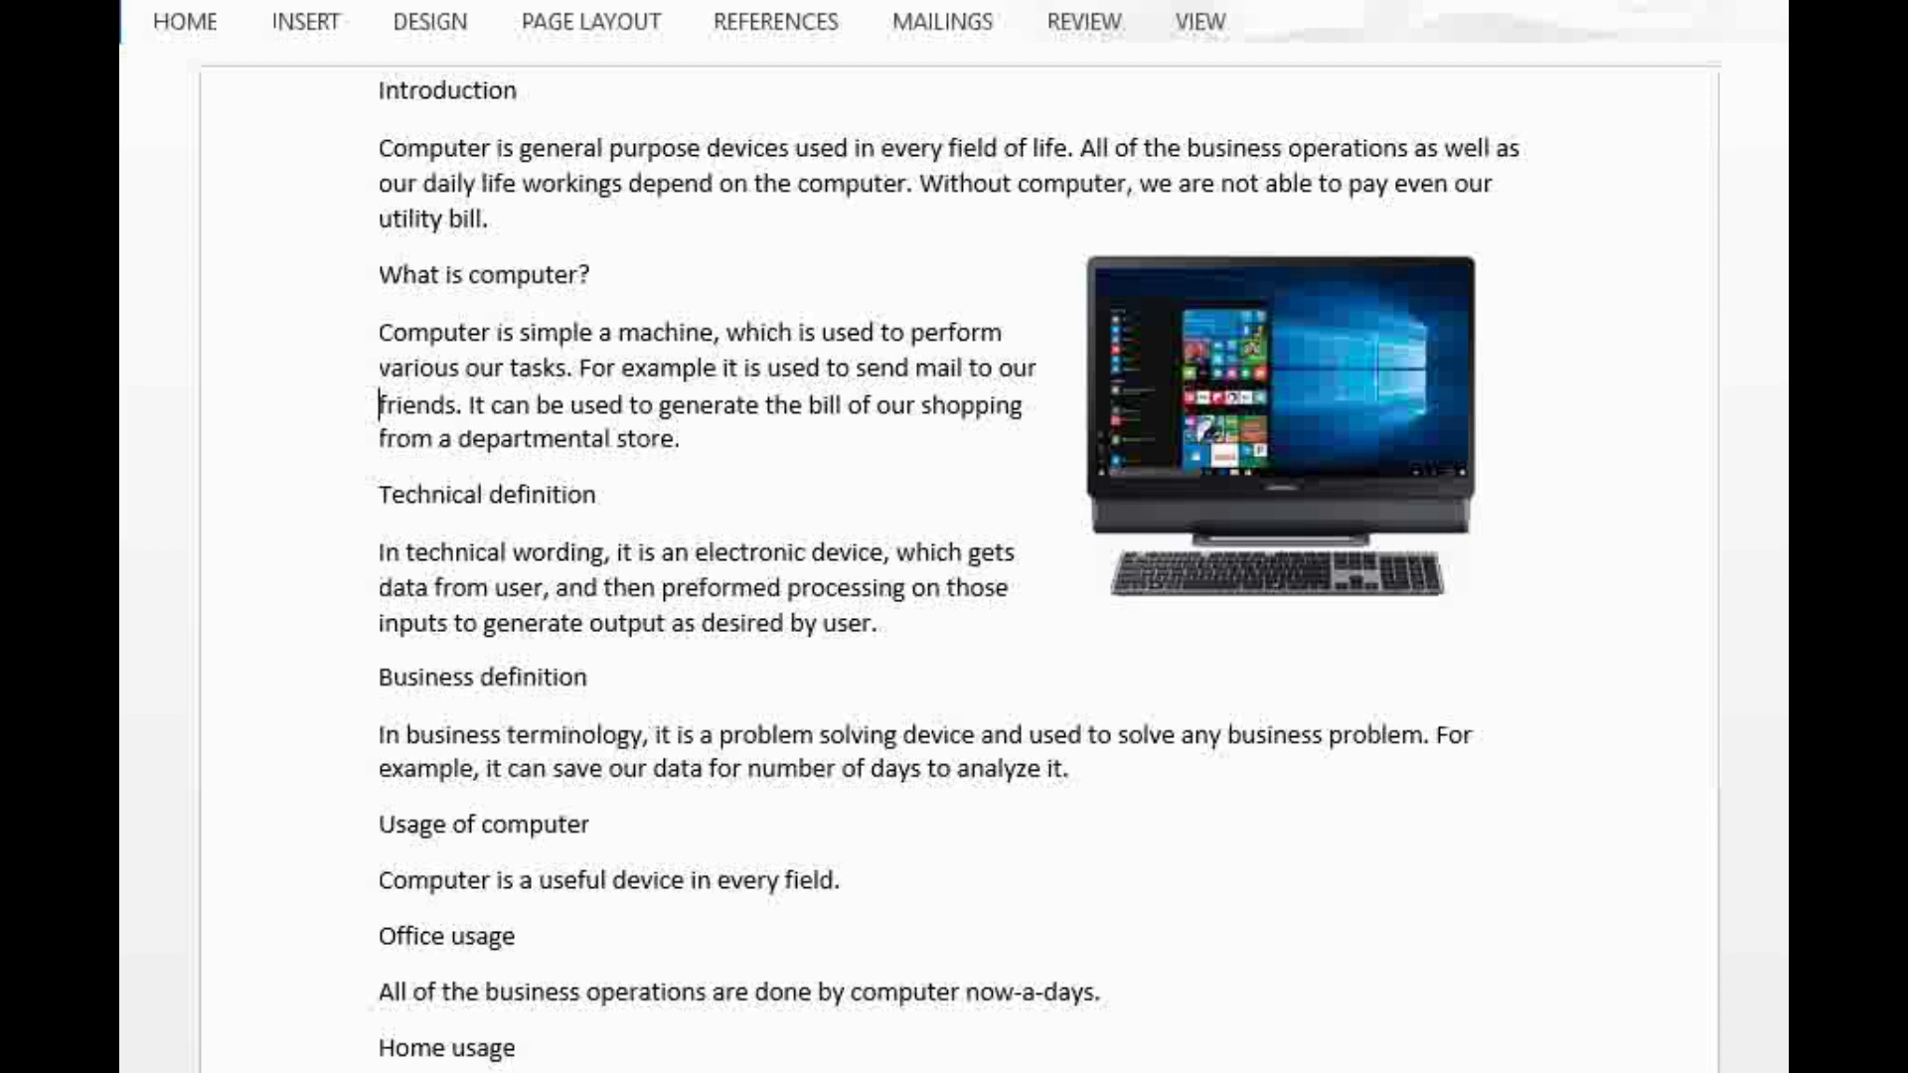
Step: Go to the start of the document, page down two screens, and page back up to the beginning
key("ctrl+Home")
key("Page_Down")
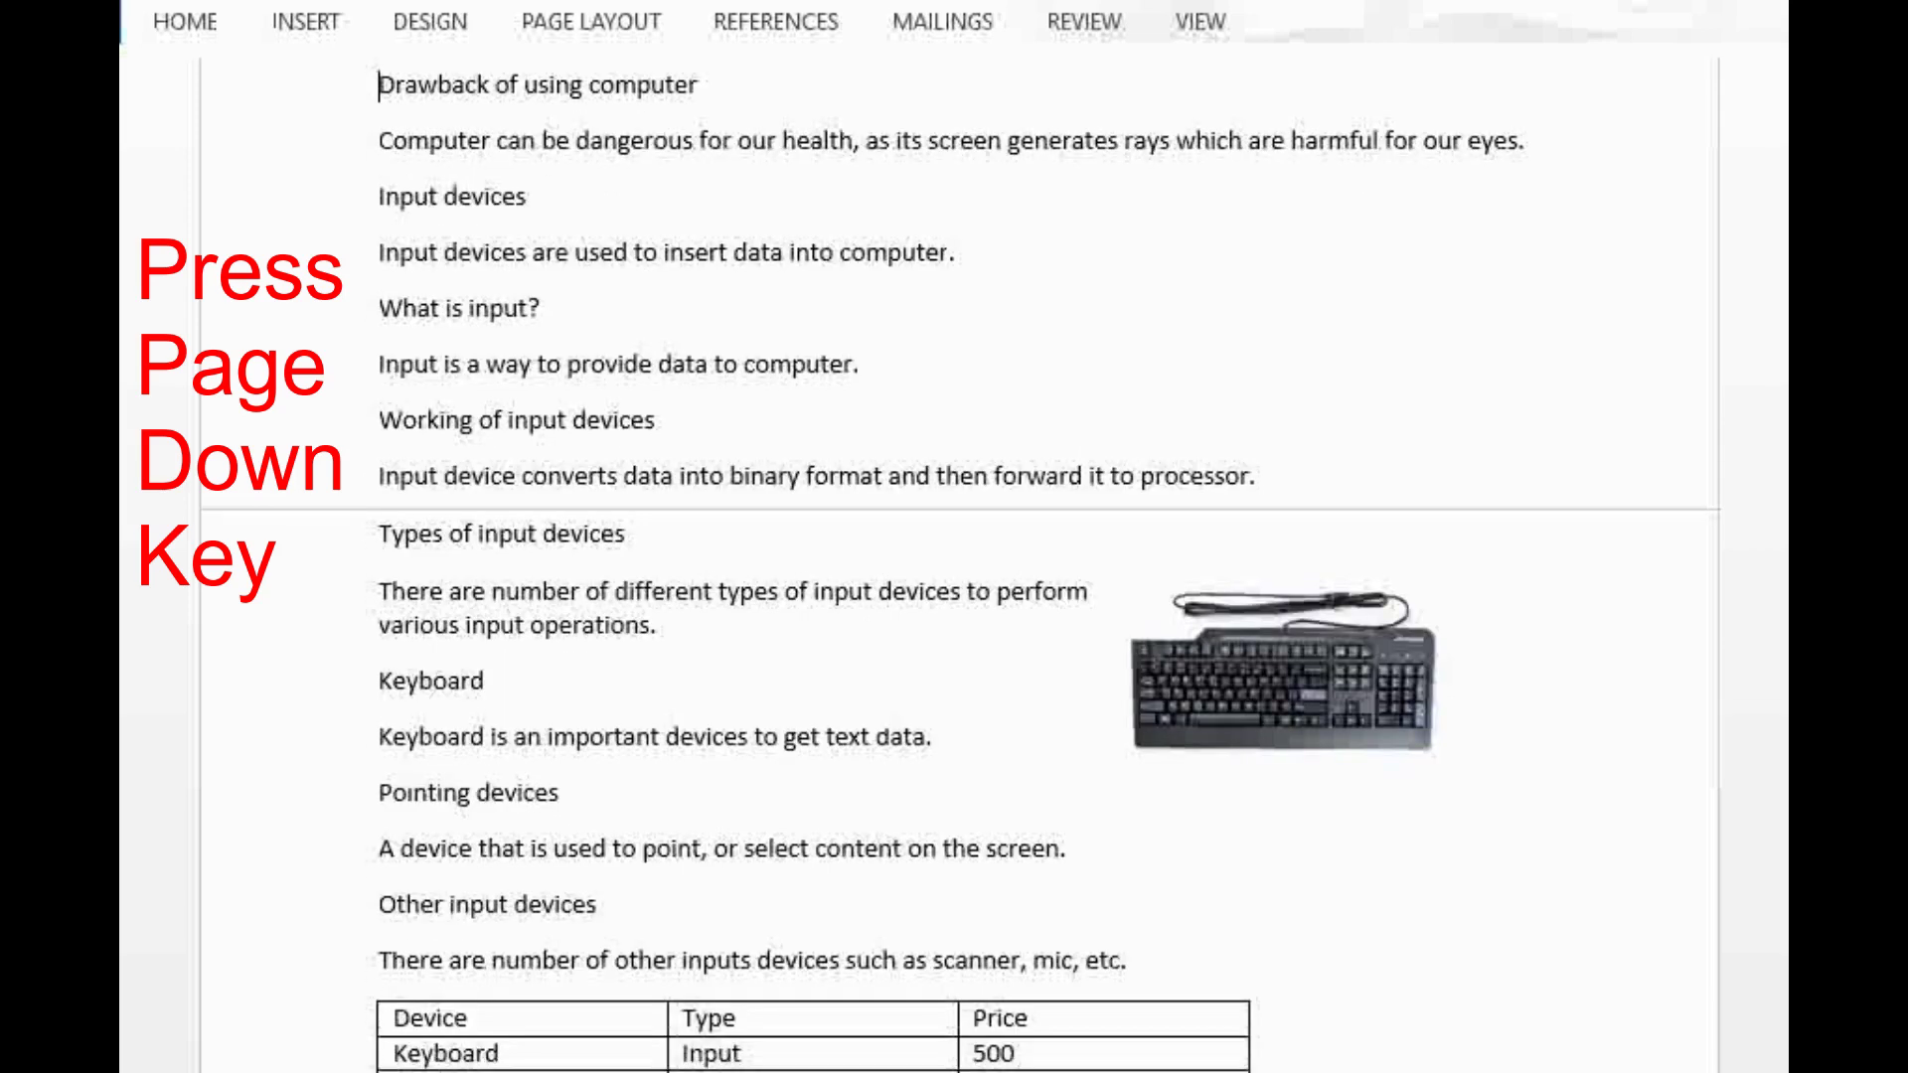
key("Page_Down")
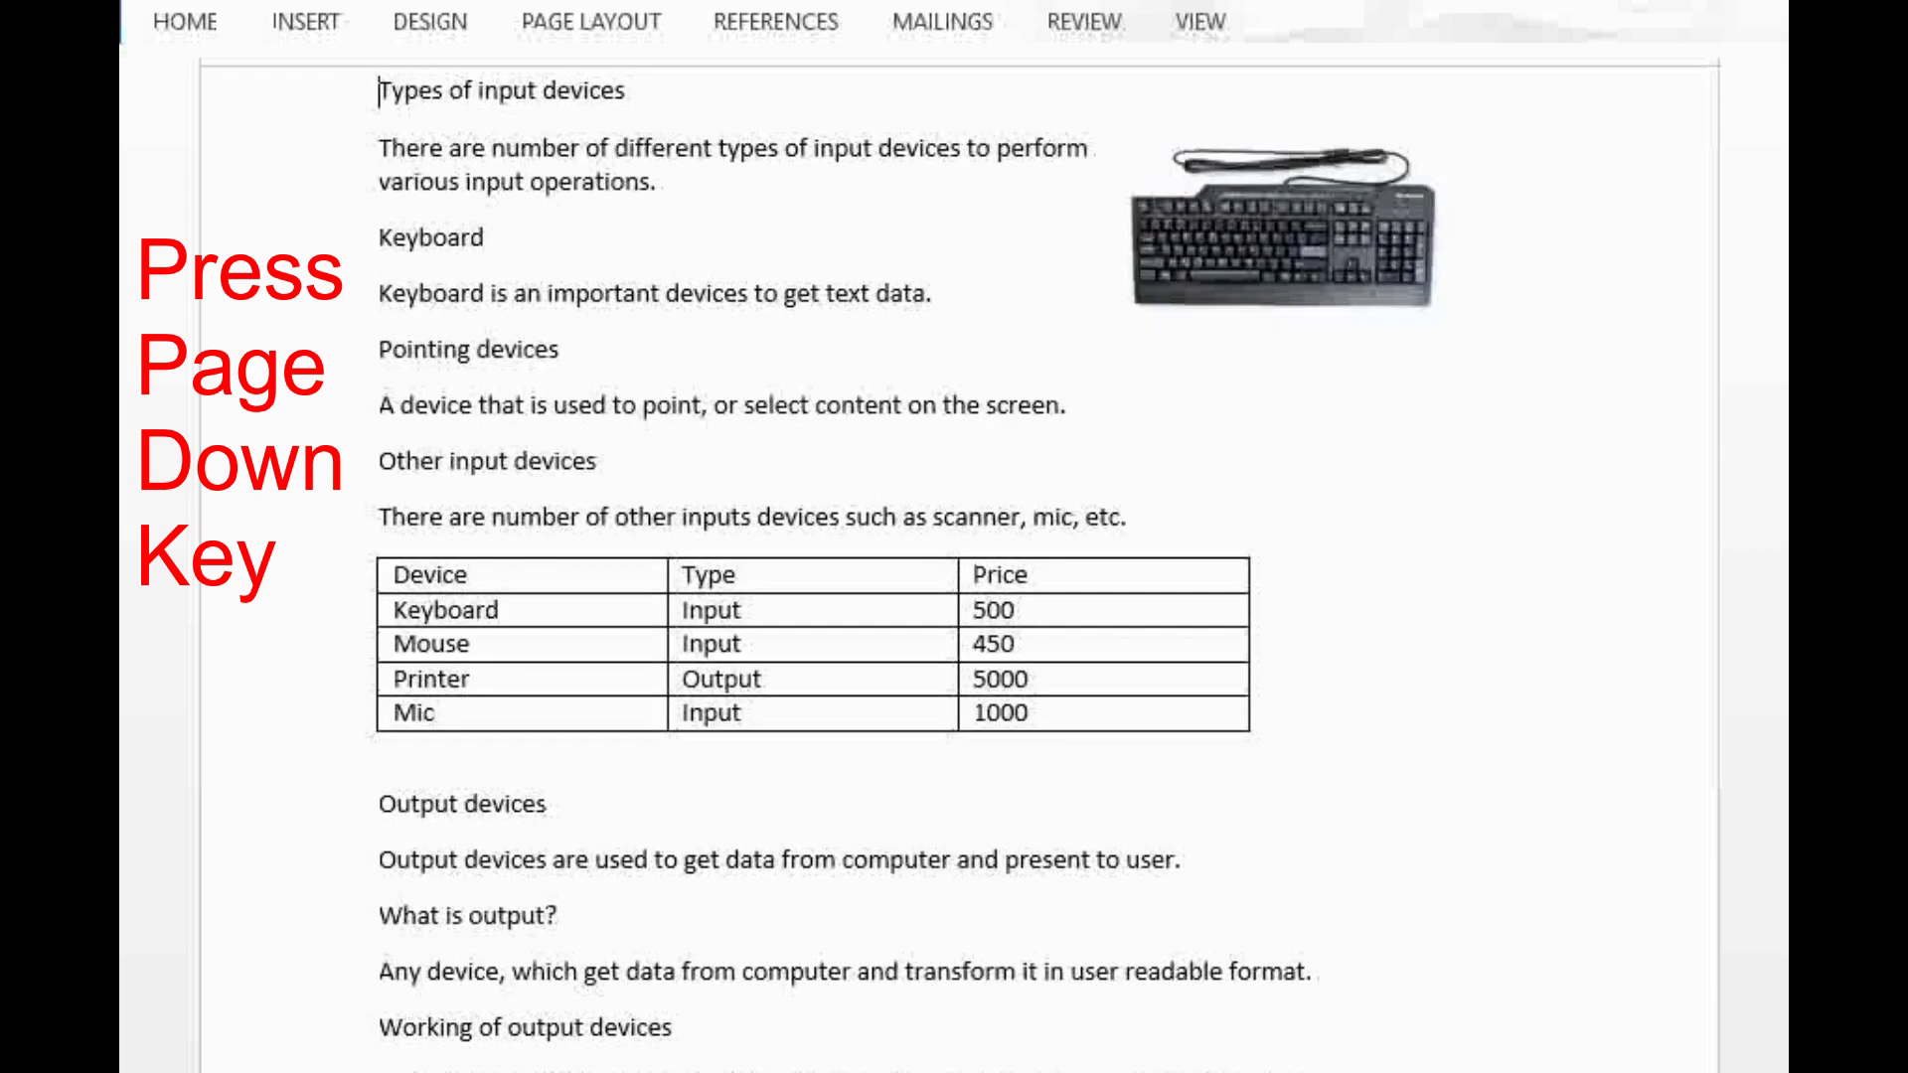
key("Page_Up")
key("Page_Up")
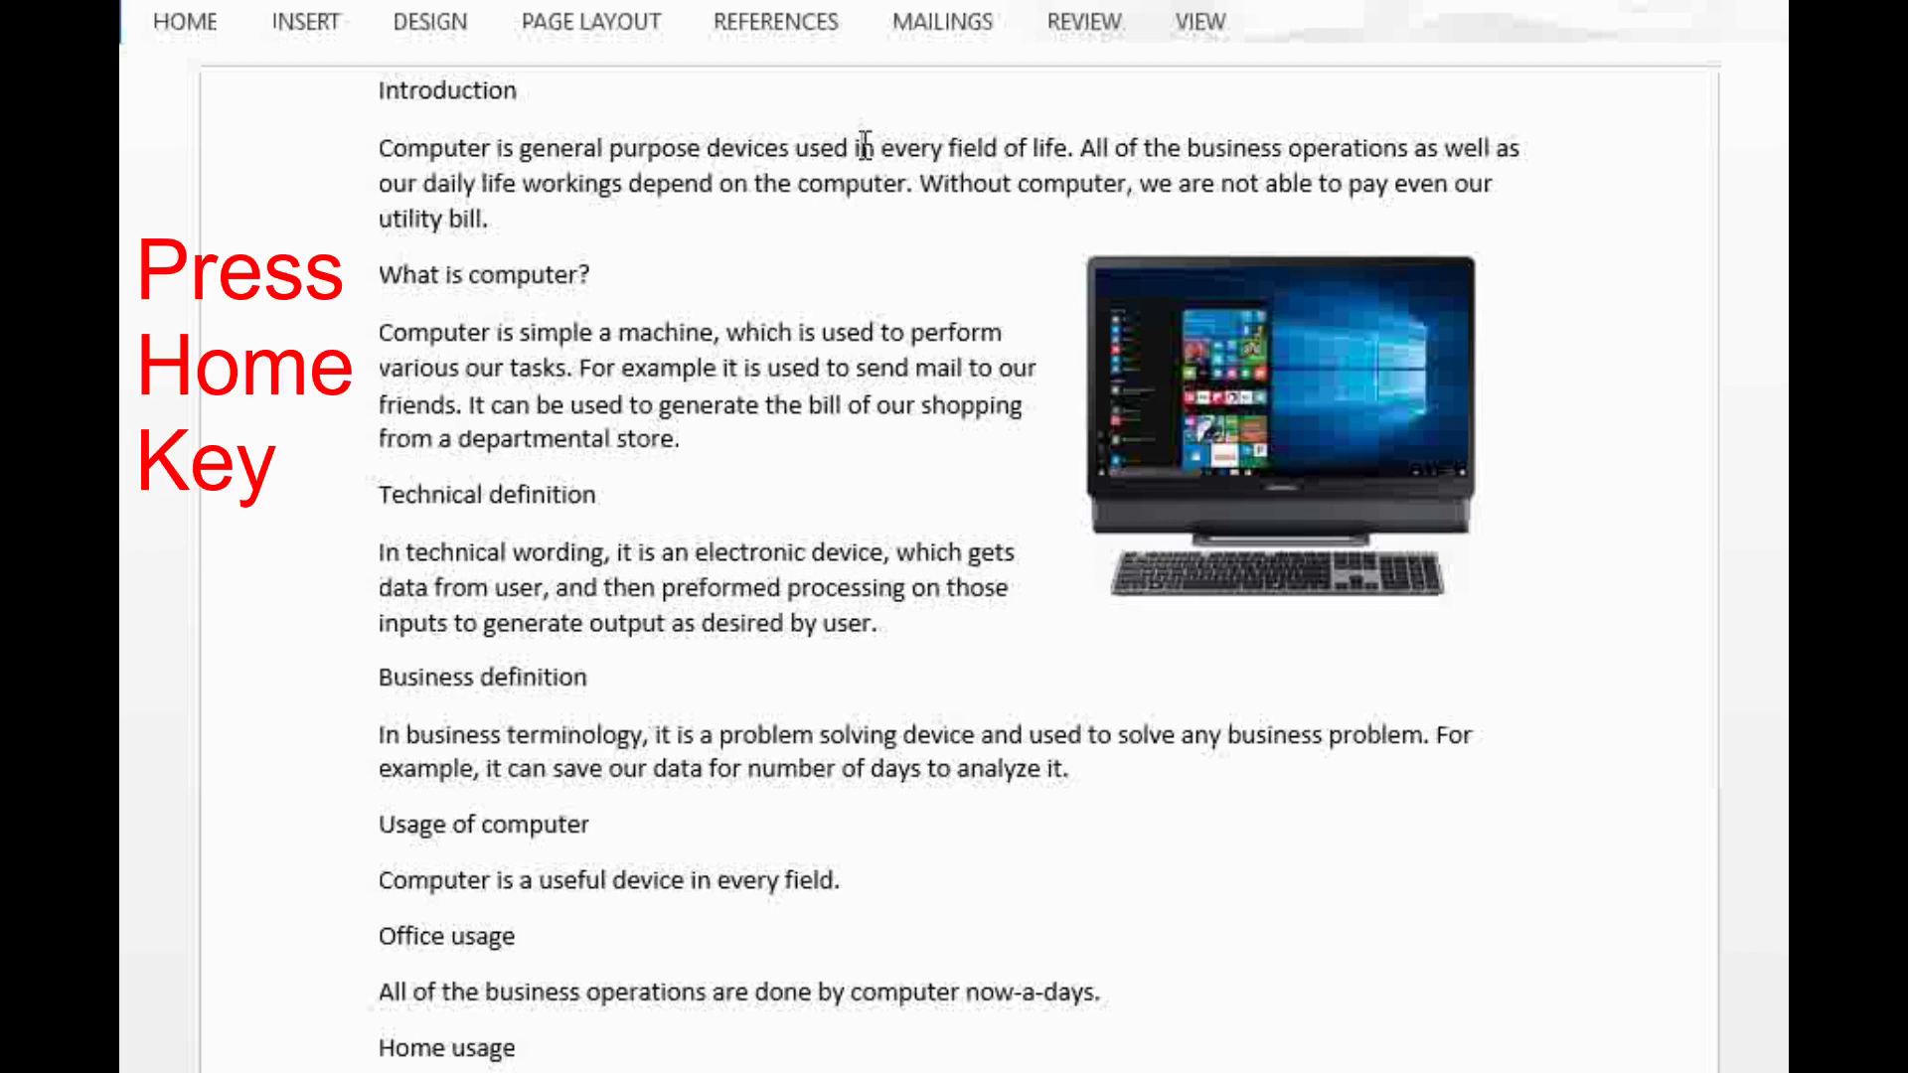
Step: Move the insertion point to the start and then the end of the Introduction paragraph's first line
key("Home")
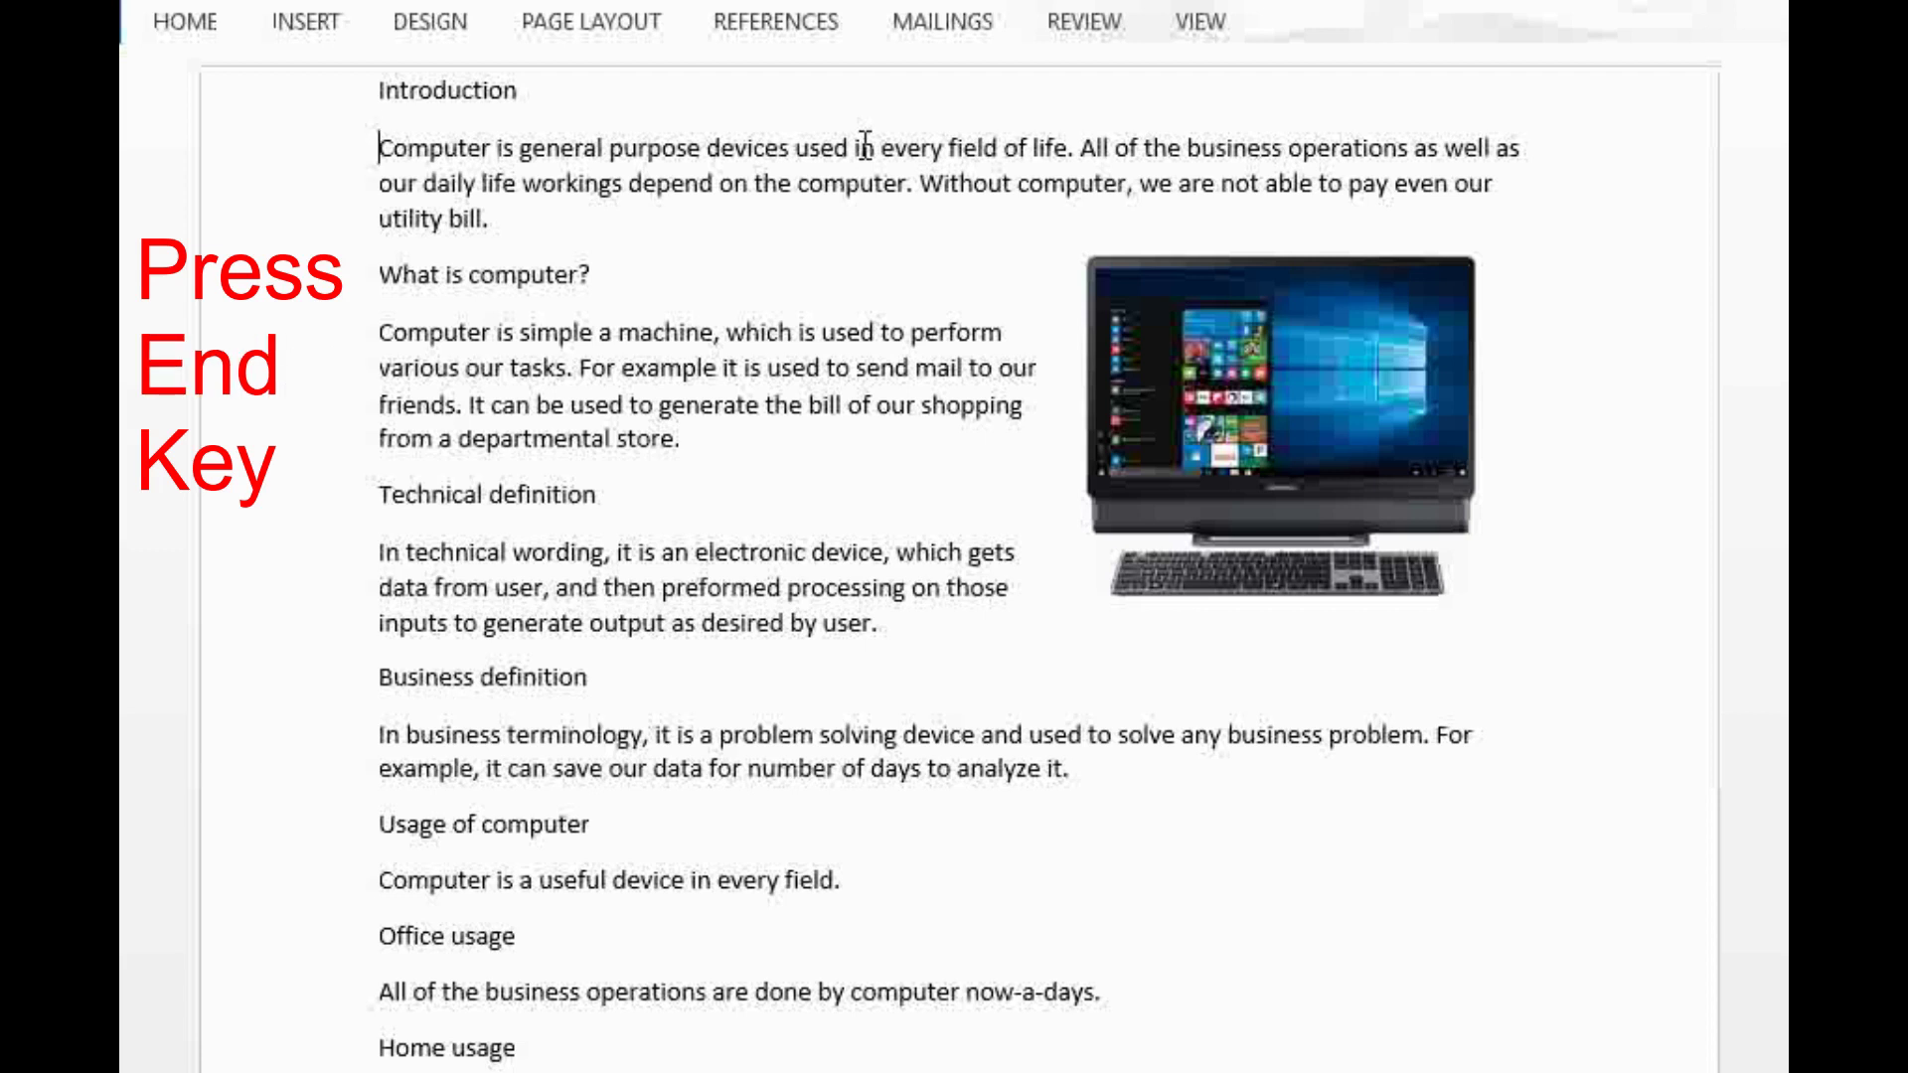
key("End")
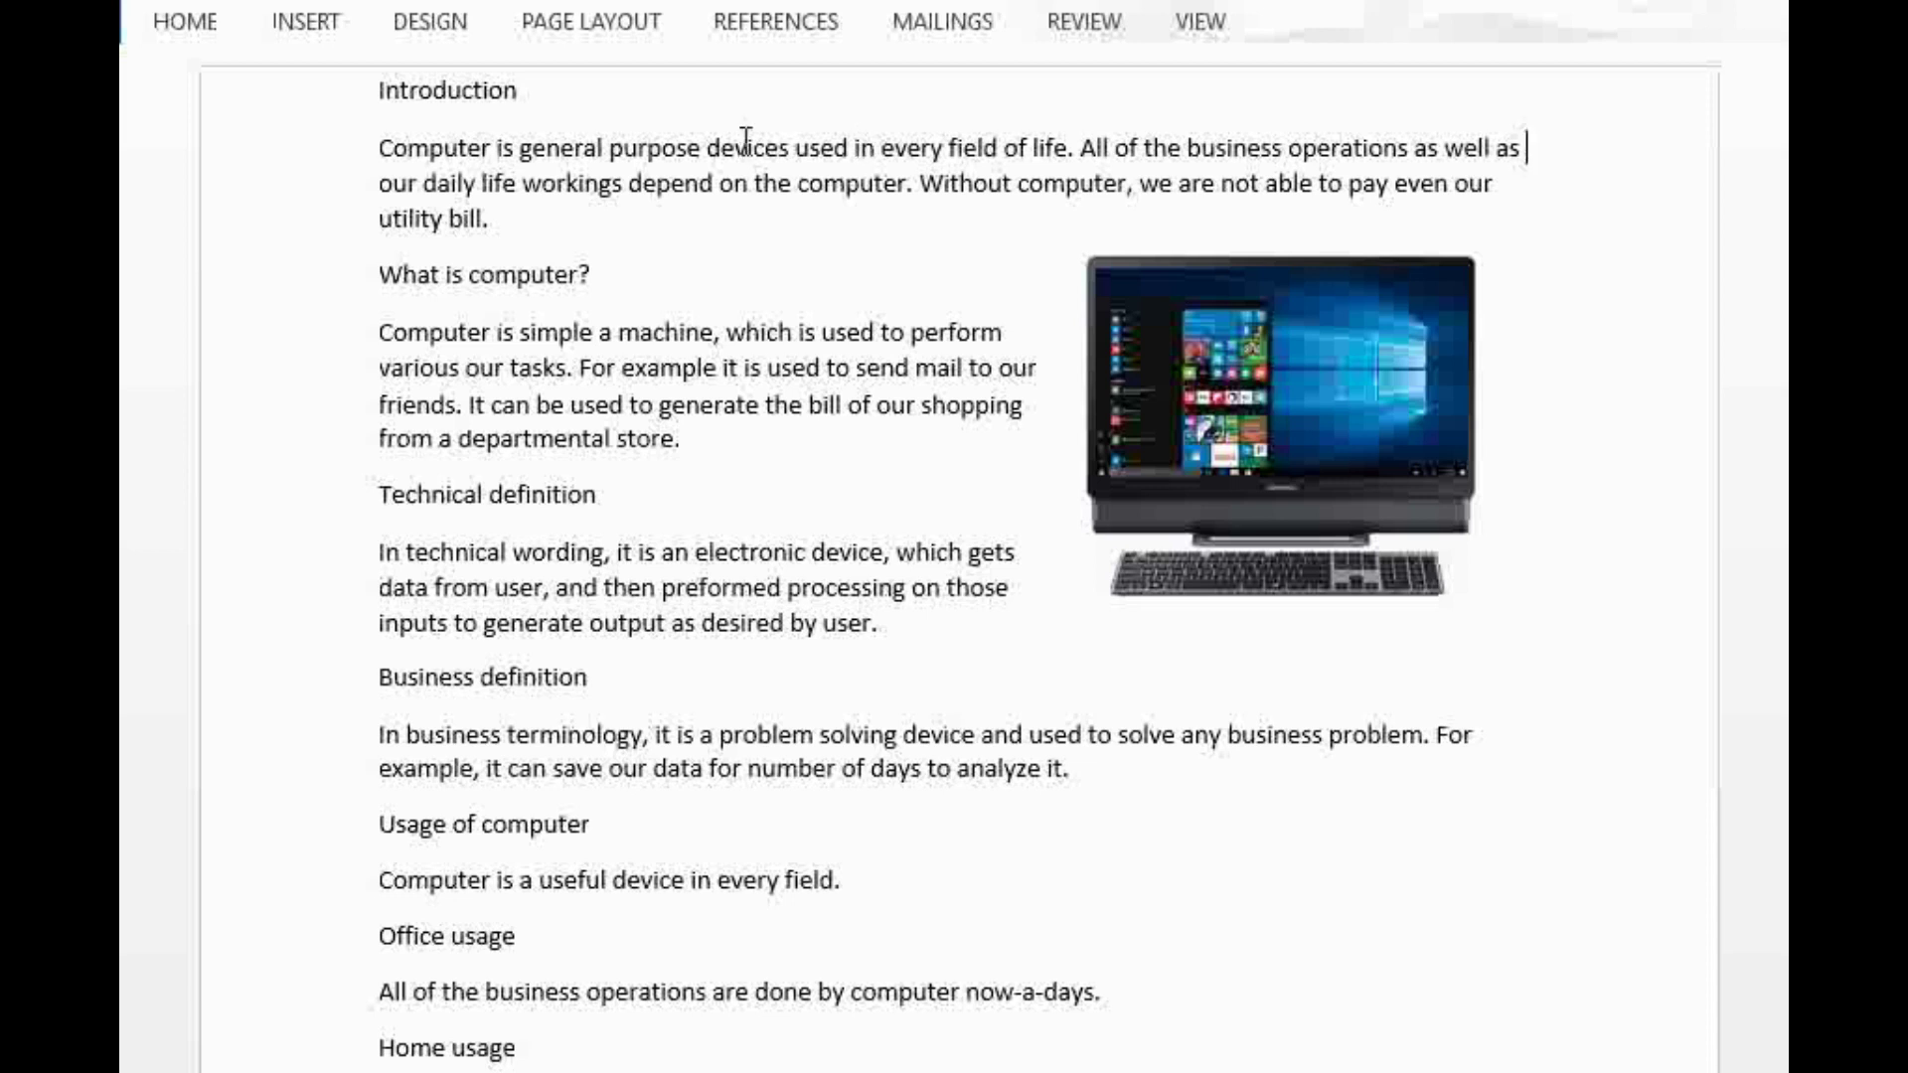
Step: Select the words "Computer is general purpose" at the start of the Introduction paragraph, extending the selection character by character
left_click(387, 149)
key("shift+Right")
key("shift+Right")
key("shift+Right")
key("shift+Right")
key("shift+Right")
key("shift+Right")
key("shift+Right")
key("shift+Right")
key("shift+Right")
key("shift+Right")
key("shift+Right")
key("shift+Right")
key("shift+Right")
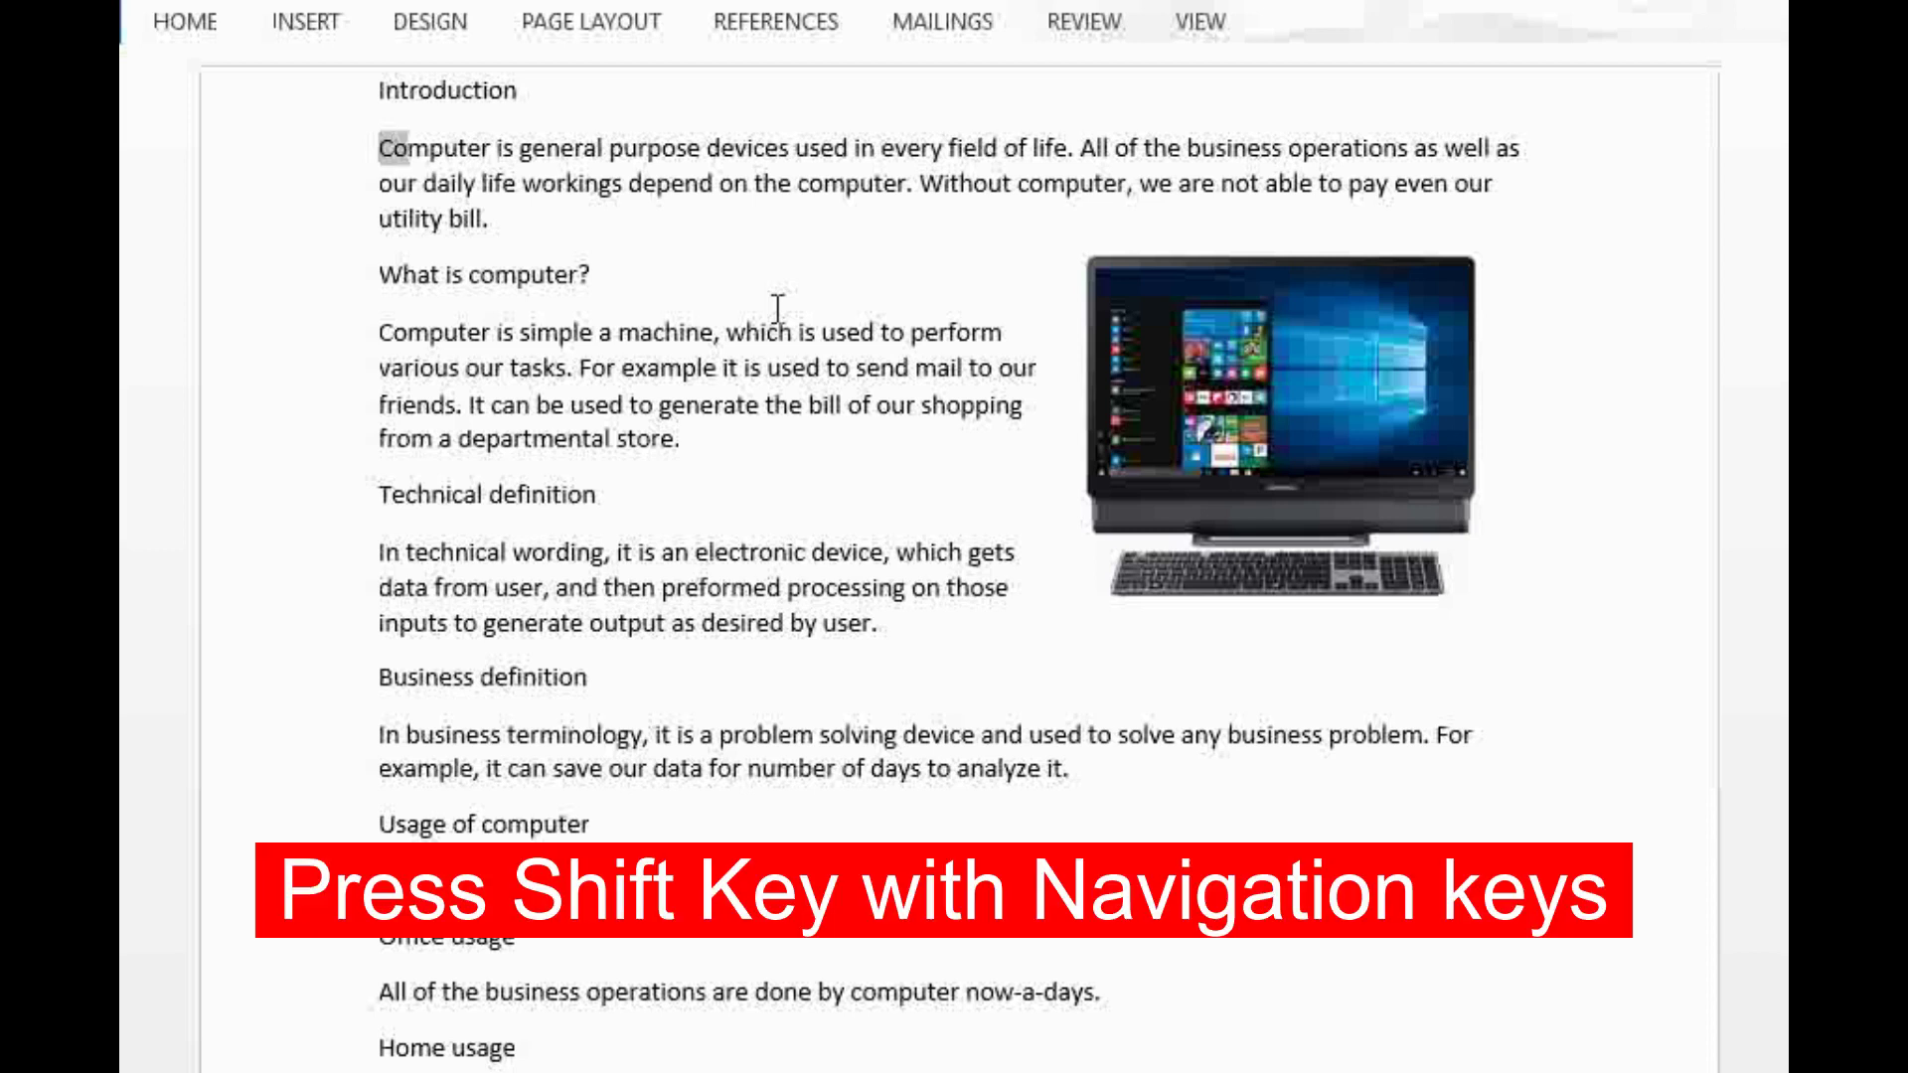
key("shift+Right")
key("shift+Right")
key("shift+Right")
key("shift+Right")
key("shift+Right")
key("shift+Right")
key("shift+Right")
key("shift+Right")
key("shift+Right")
key("shift+Right")
key("shift+Right")
key("shift+Right")
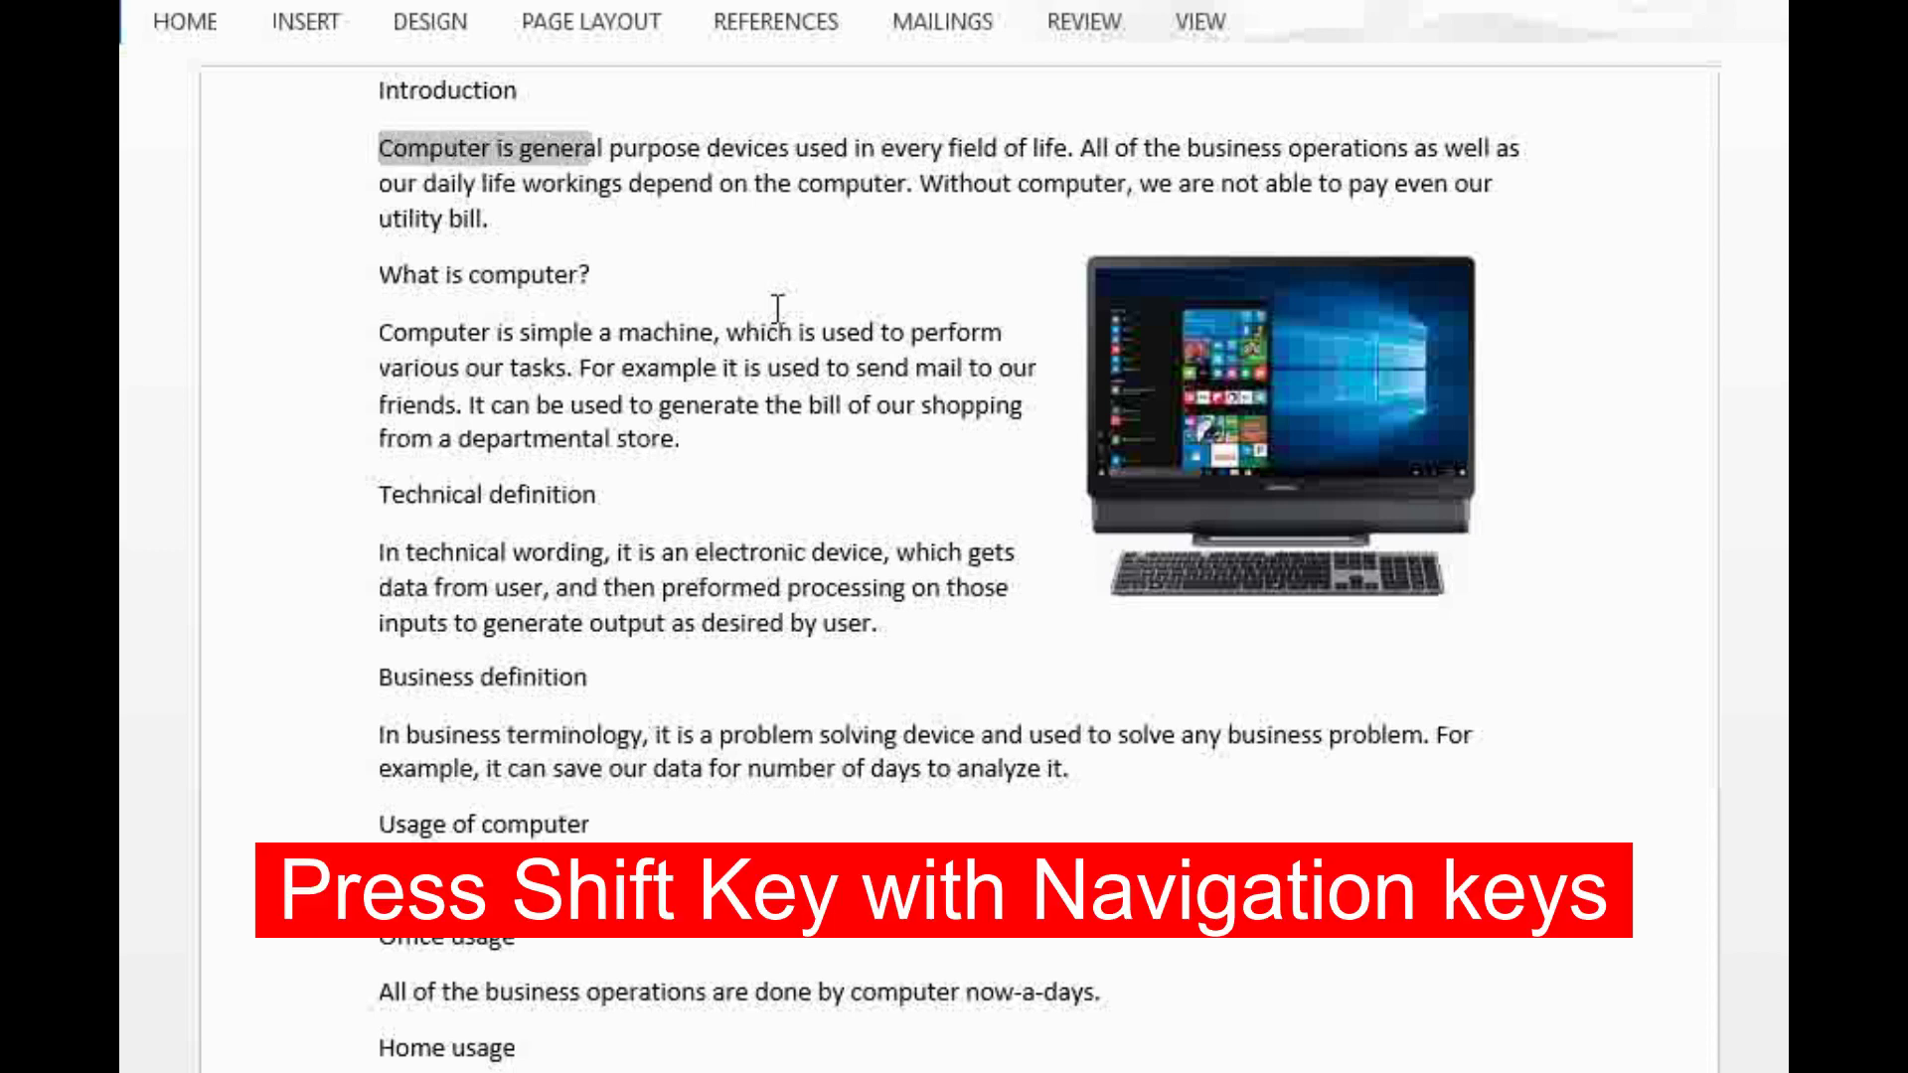
key("shift+Right")
key("shift+Right")
key("shift+Right")
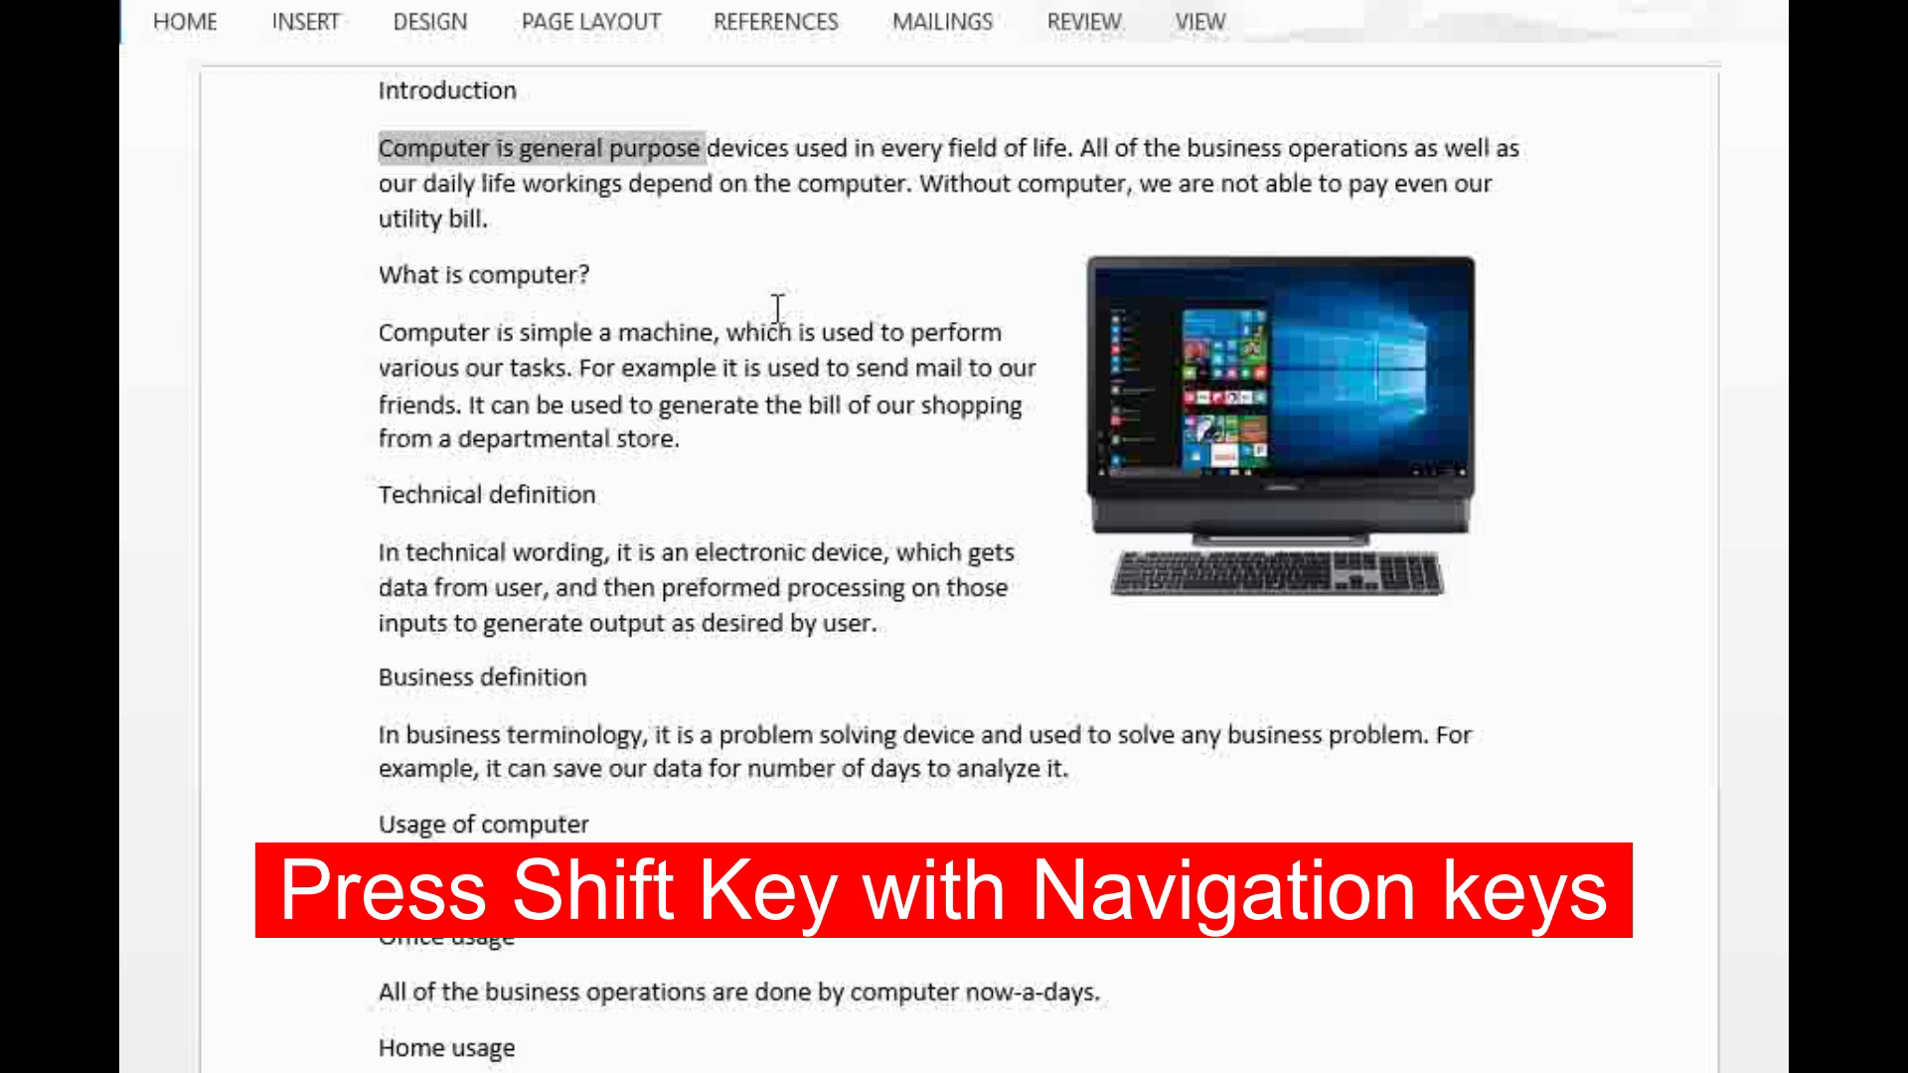
Step: Extend the selection line by line down to the line starting with "friends." under "What is computer?"
key("shift+Down")
key("shift+Down")
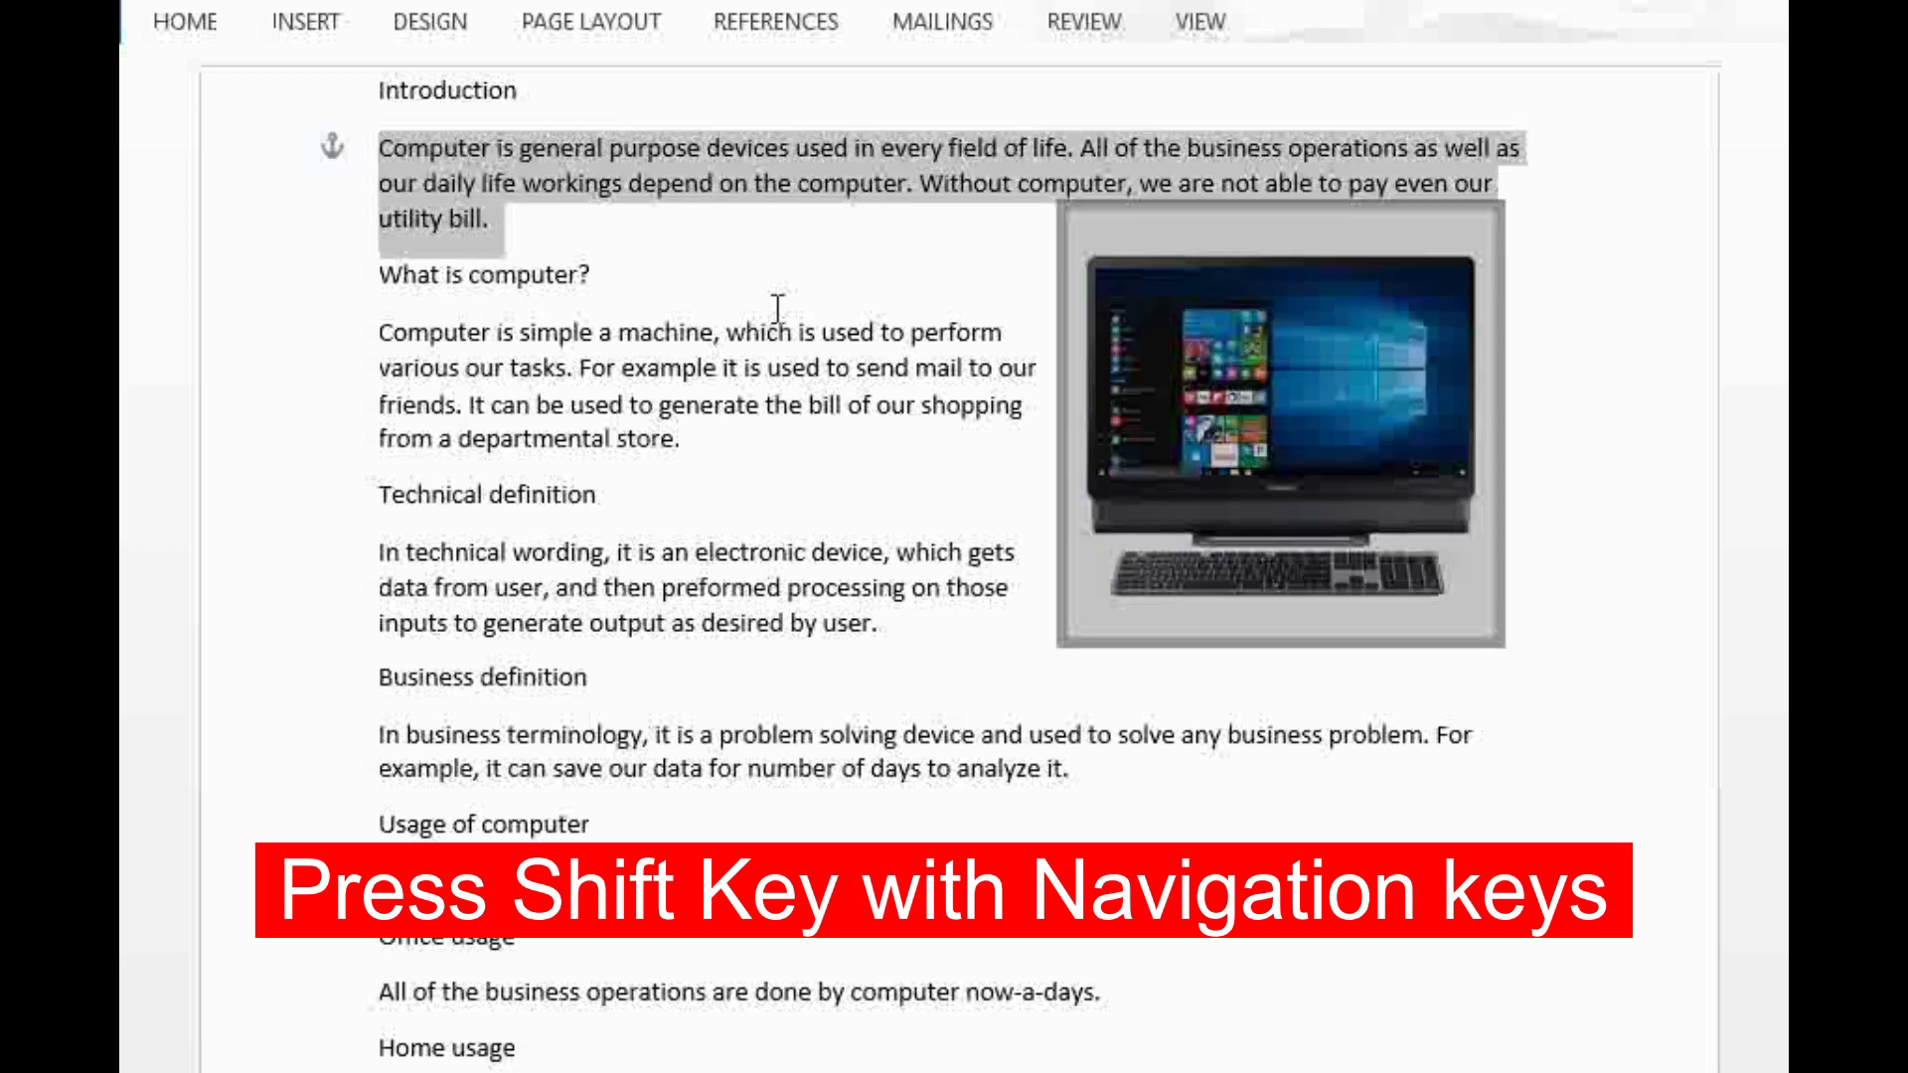
key("shift+Down")
key("shift+Down")
key("shift+Down")
key("shift+Down")
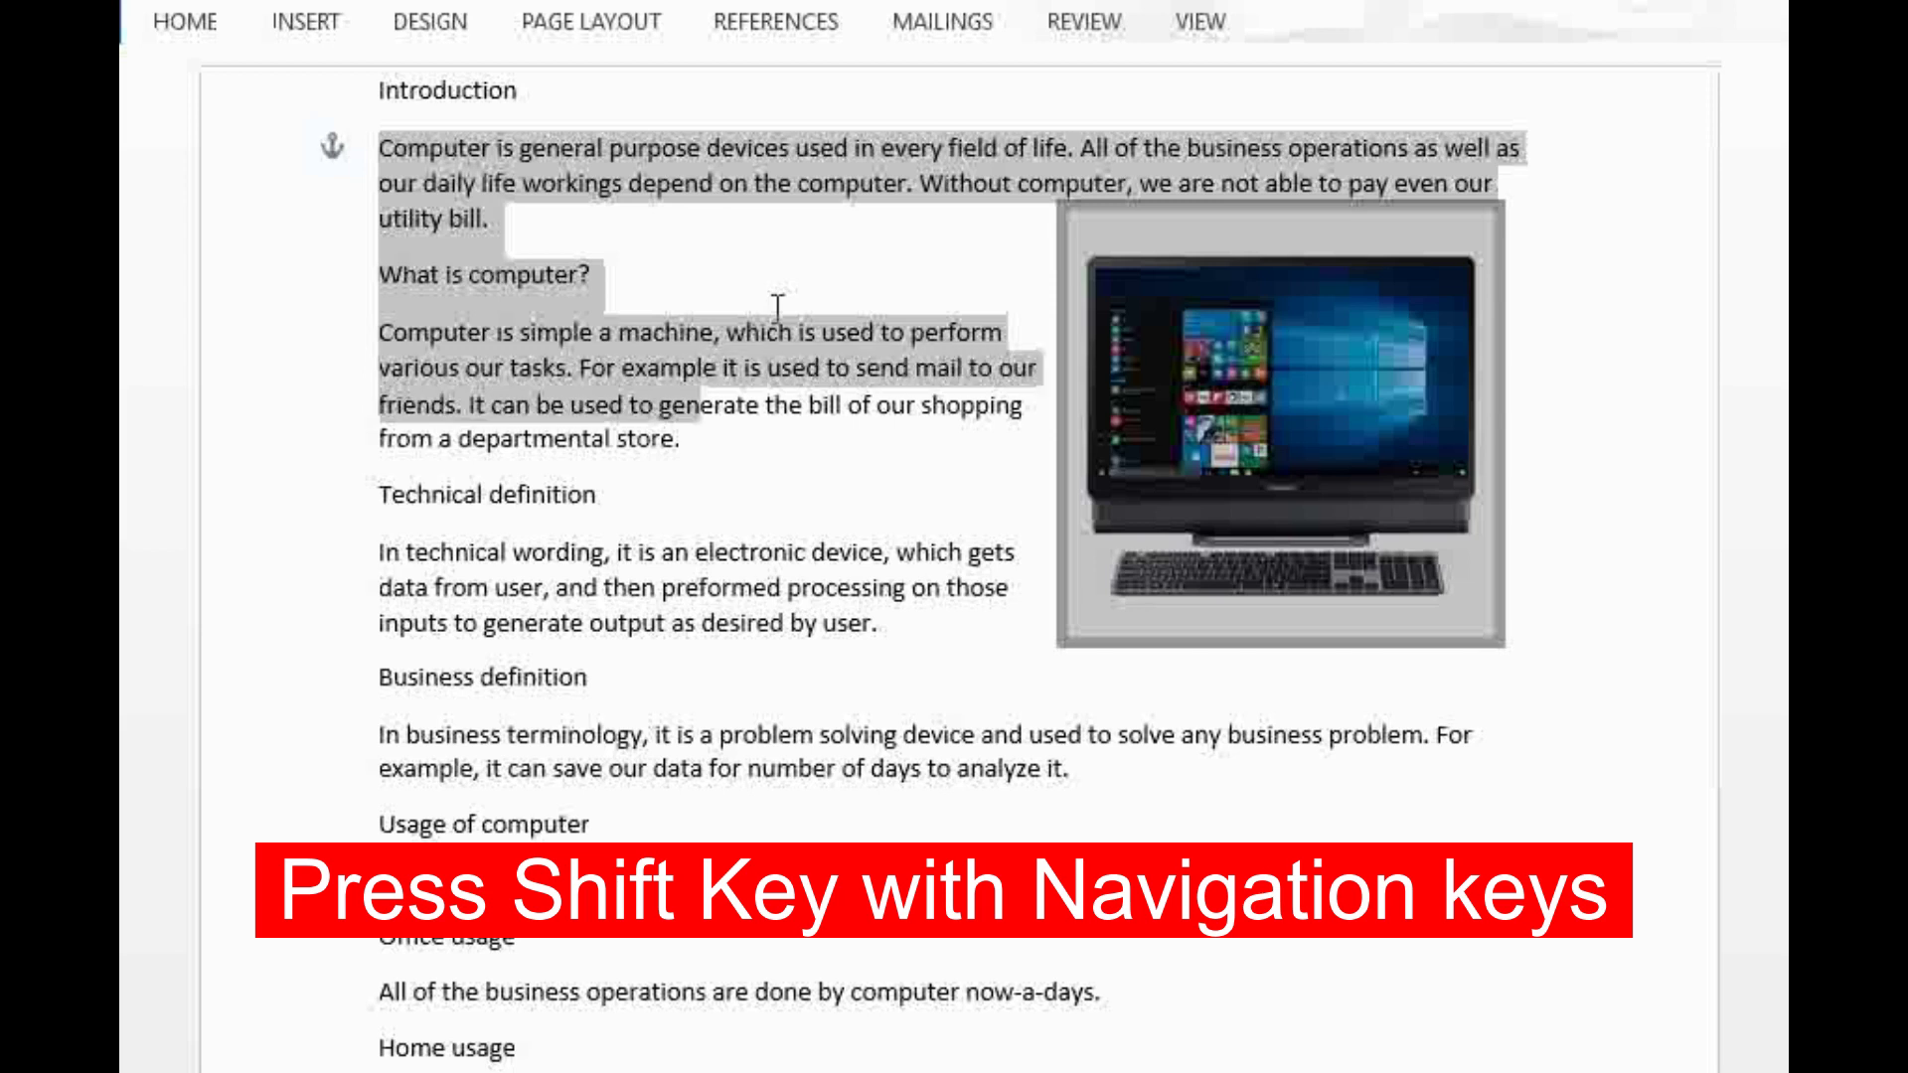
Step: Shrink the selection line by line back to the Introduction paragraph, ending at "utility bill."
key("shift+Up")
key("shift+Up")
key("shift+Up")
key("shift+Up")
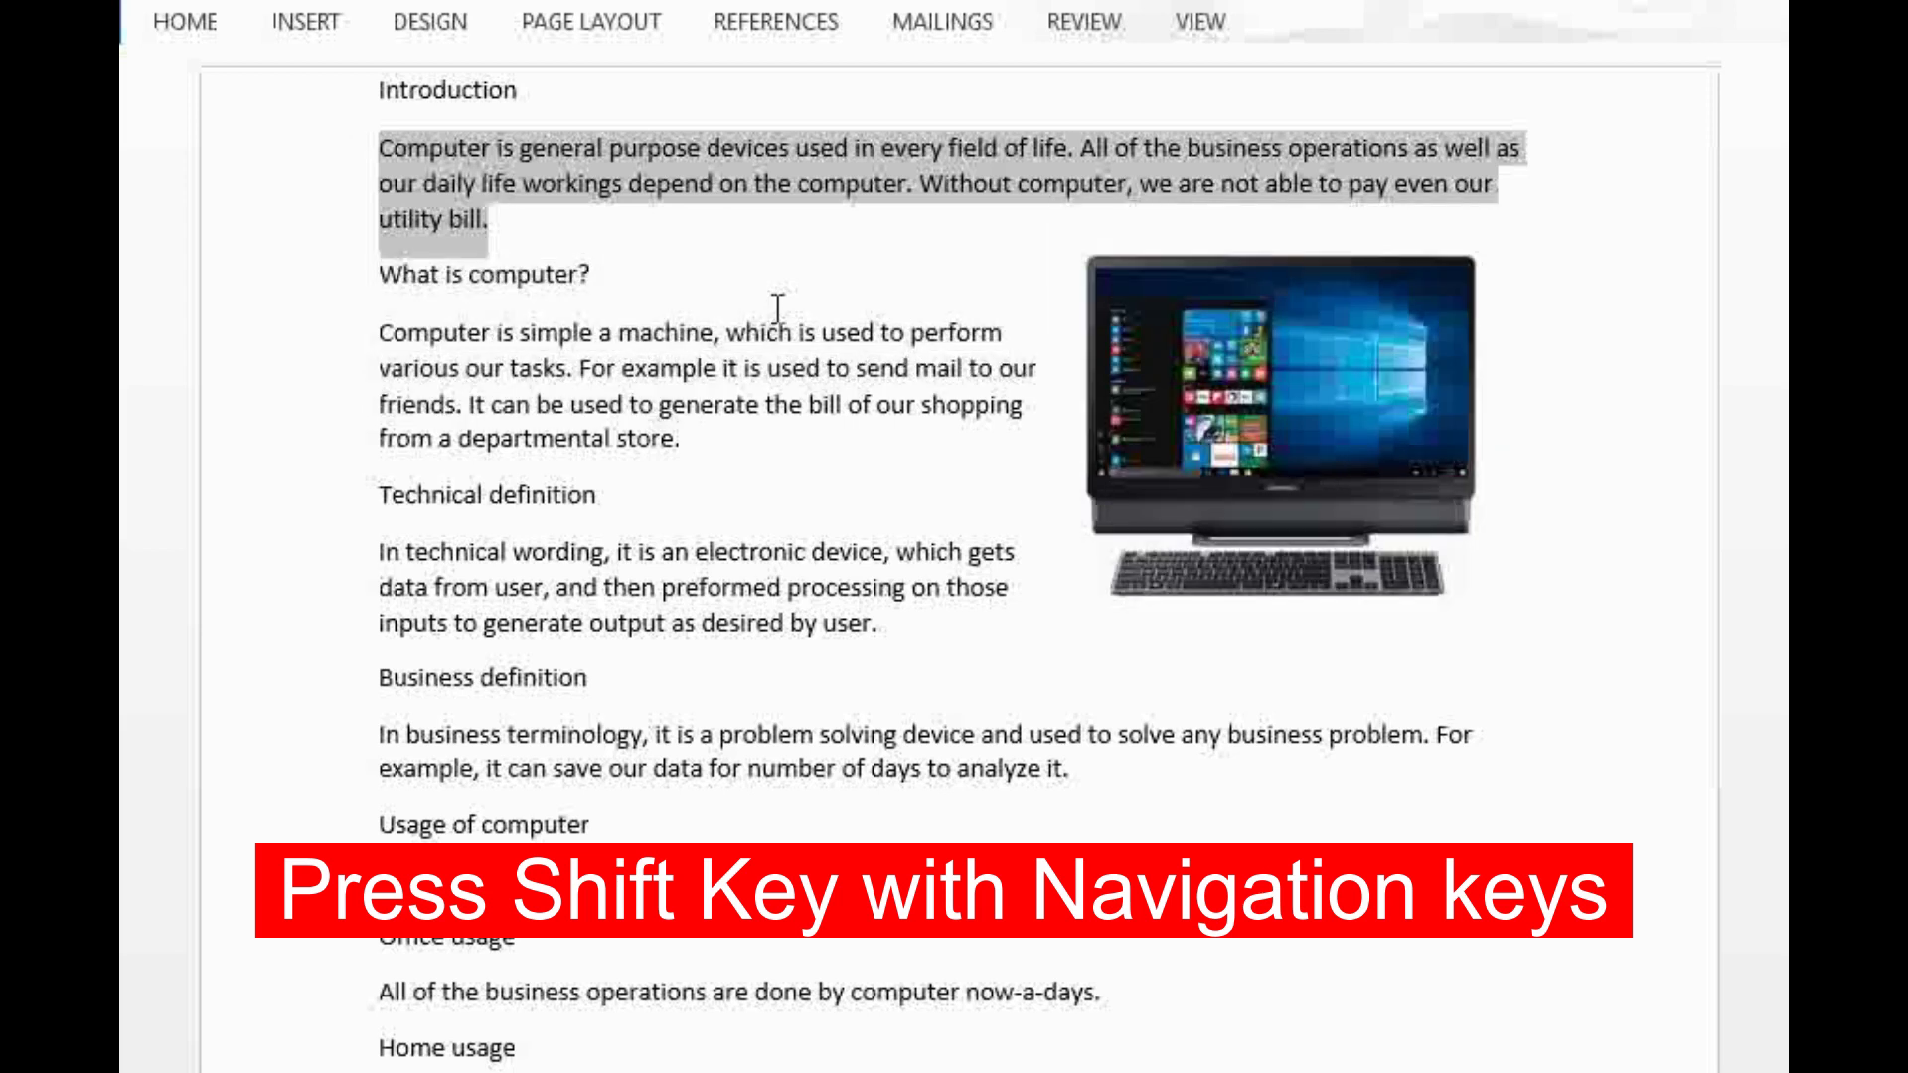
Step: Clear the Introduction selection and move the insertion point down to the start of the "Technical definition" heading
key("shift+Up")
key("shift+Up")
key("Down")
key("Down")
key("Down")
key("Down")
key("Down")
key("Down")
key("Down")
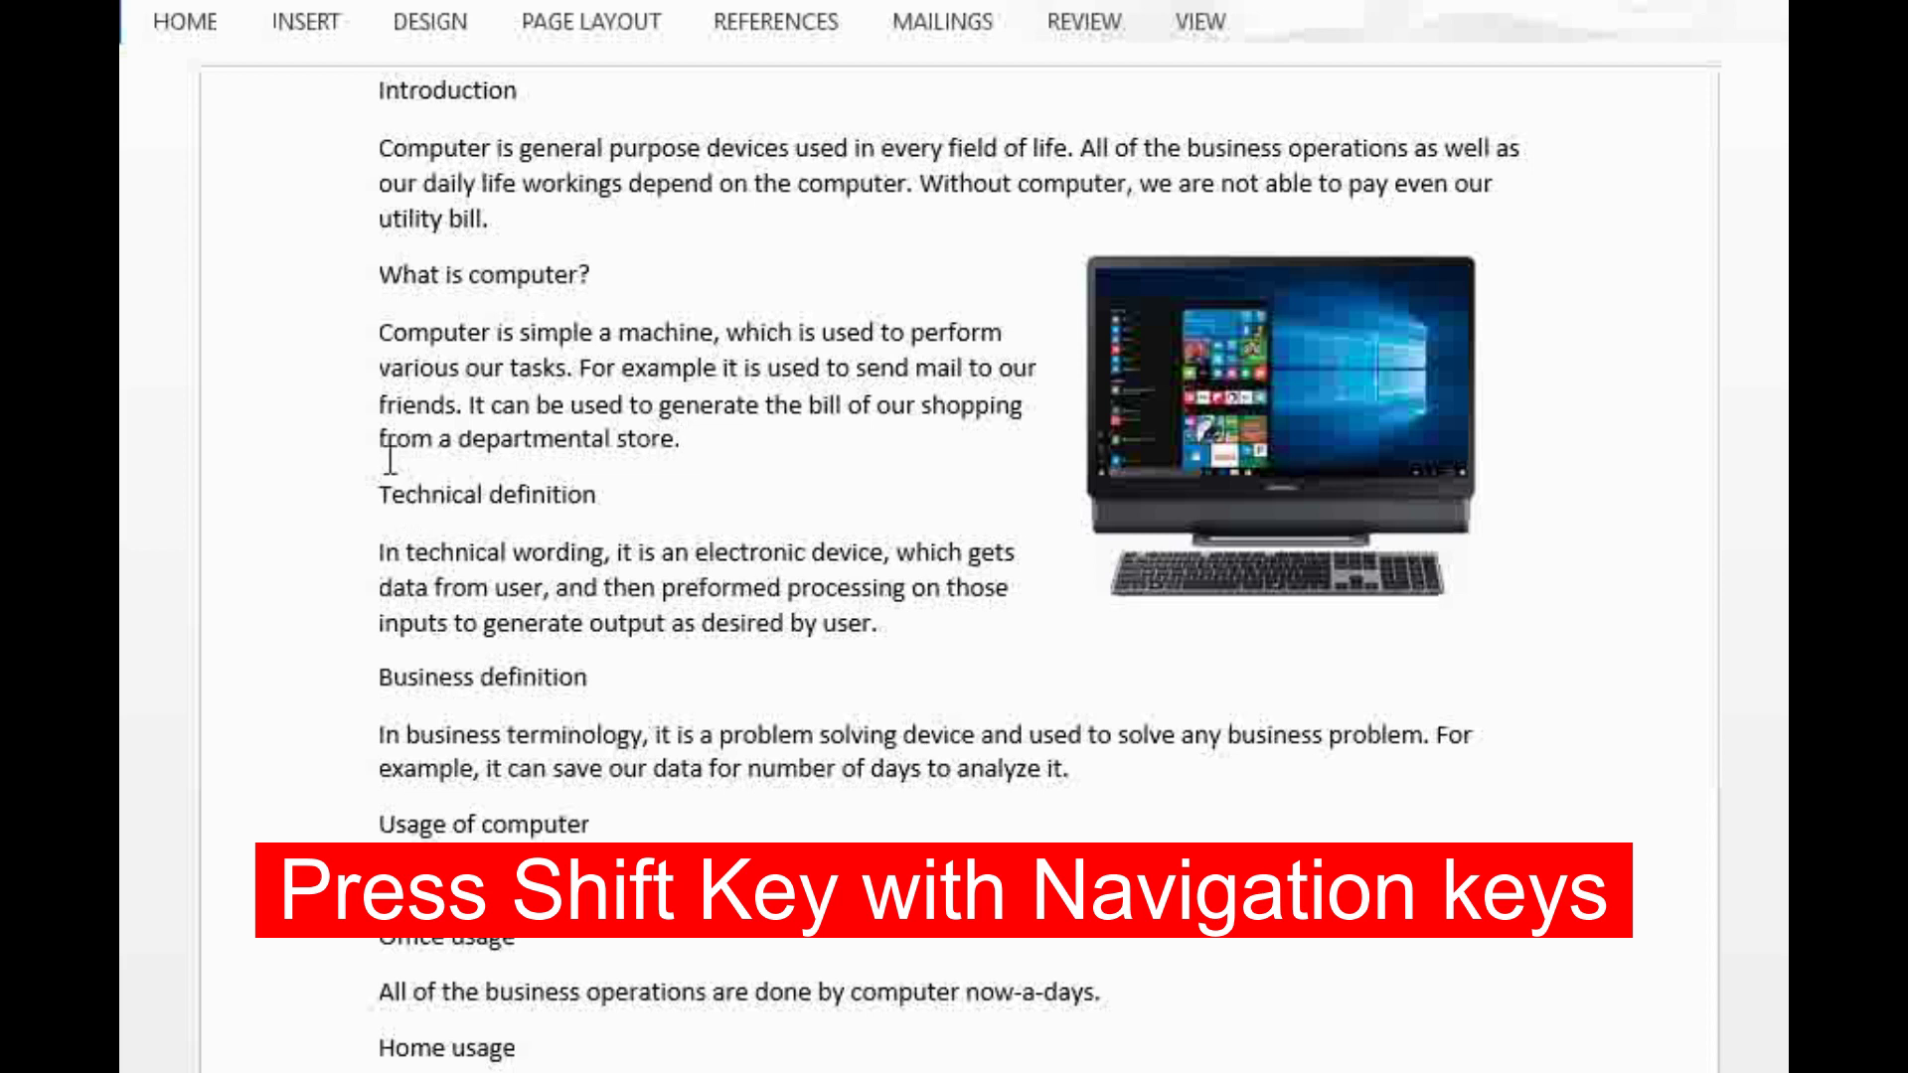
Step: Select upward line by line from just above "Technical definition" to the end of the Introduction paragraph
key("shift+Up")
key("shift+Up")
key("shift+Up")
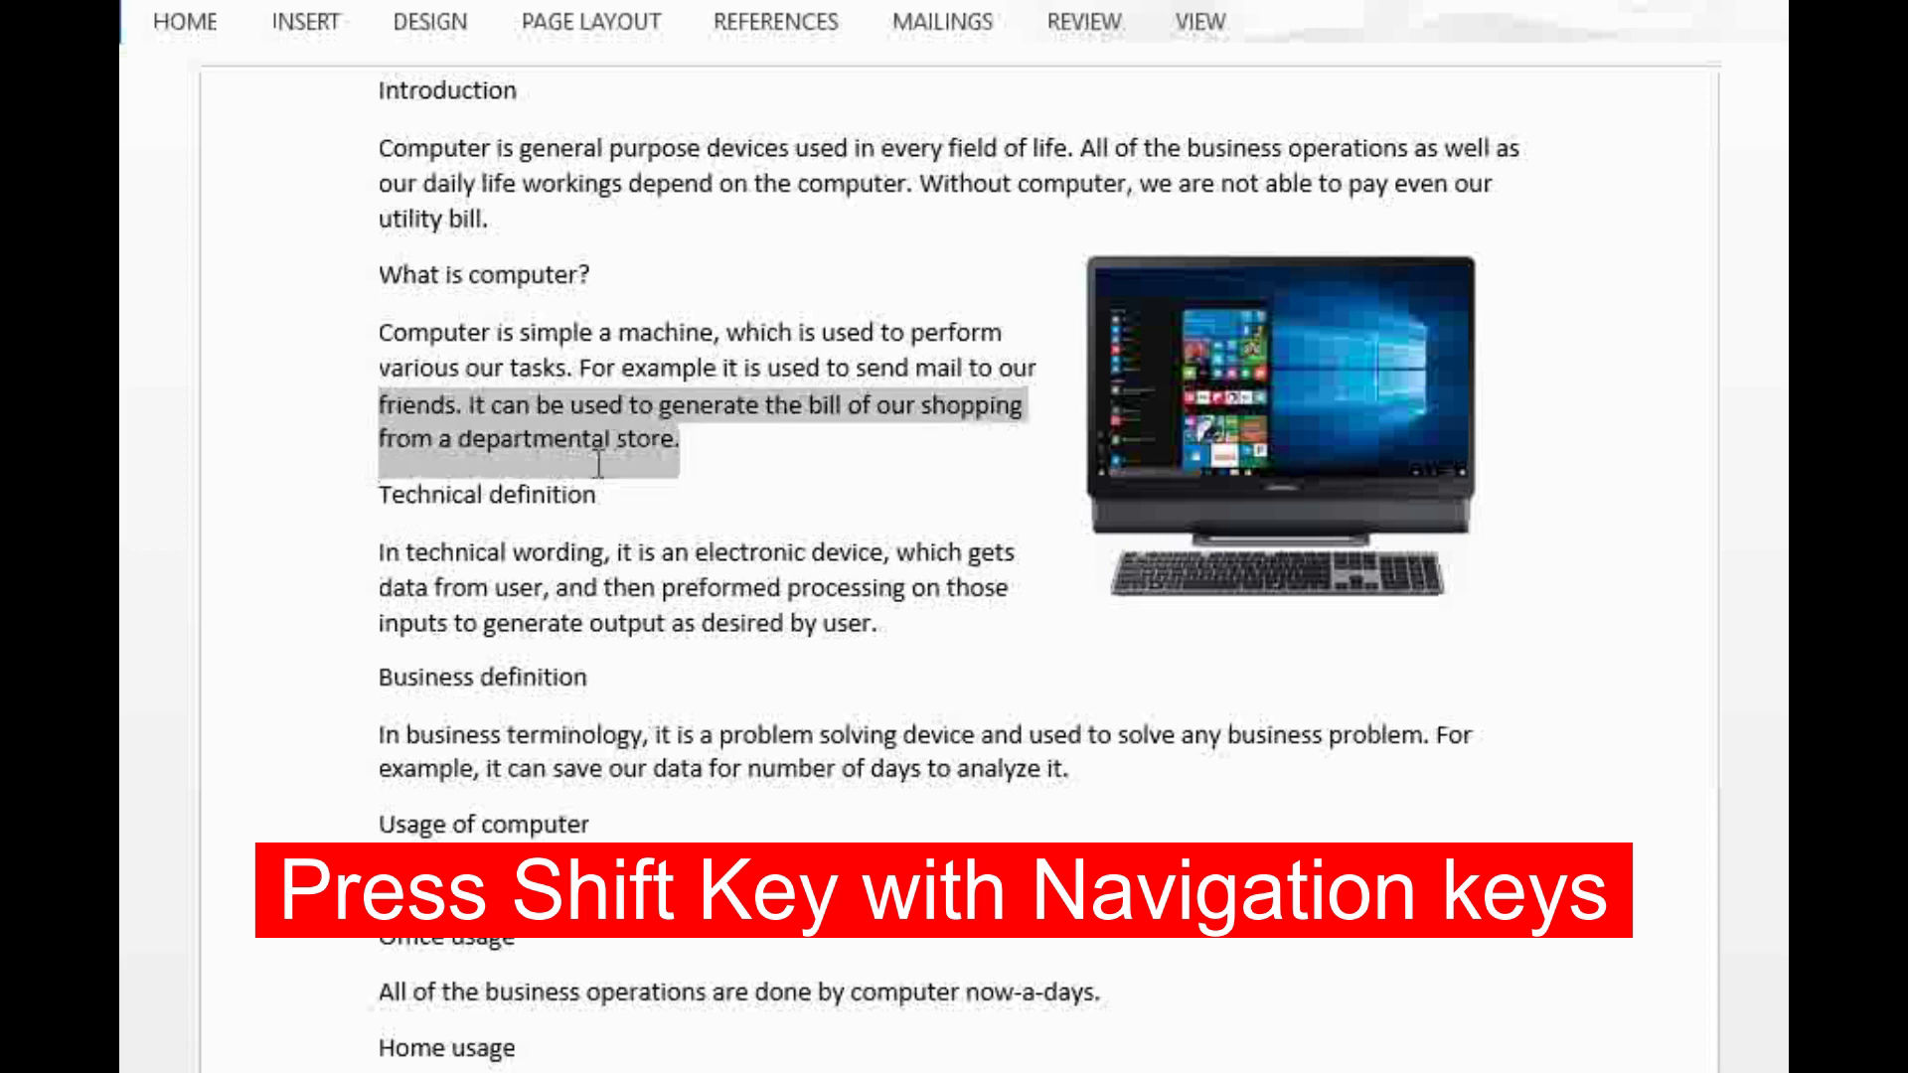
key("shift+Up")
key("shift+Up")
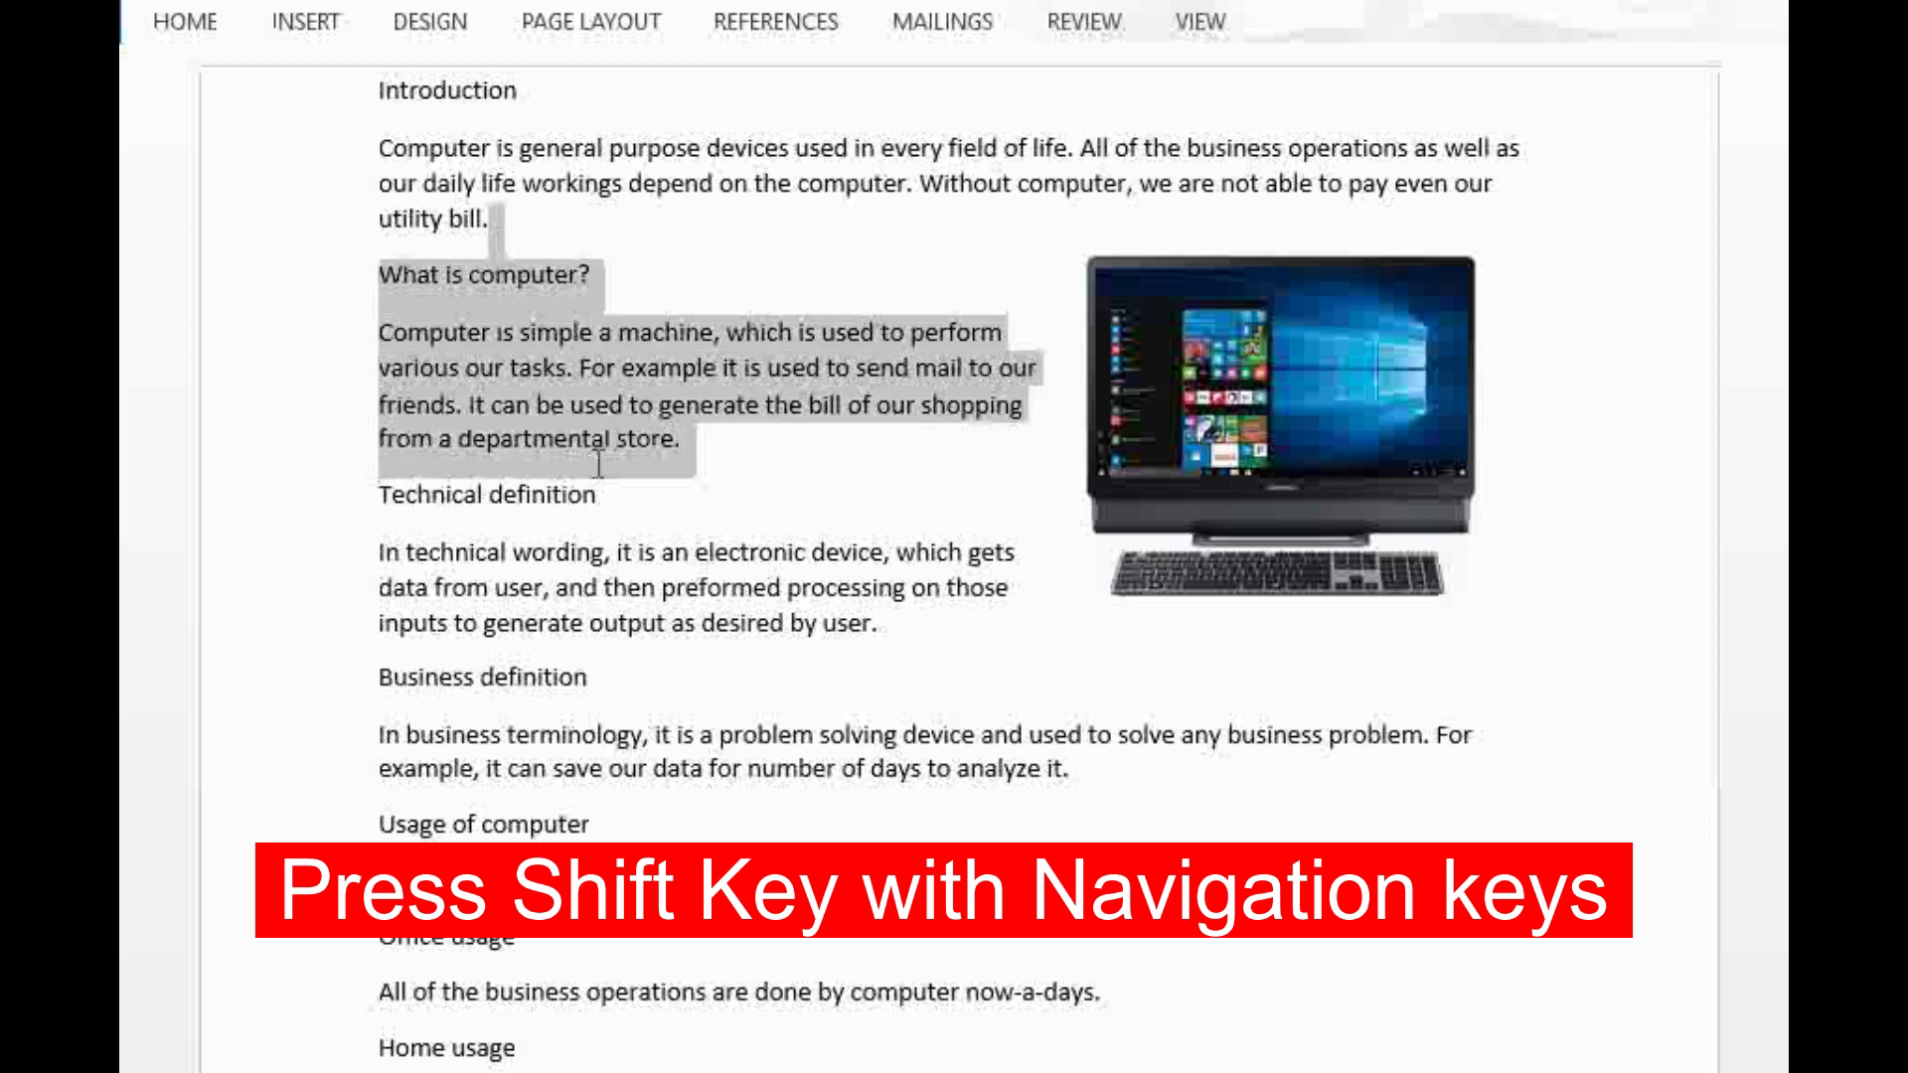
Step: Extend the selection backward character by character to include "utility bill." in the Introduction paragraph
key("shift+Left")
key("shift+Left")
key("shift+Left")
key("shift+Left")
key("shift+Left")
key("shift+Left")
key("shift+Left")
key("shift+Left")
key("shift+Left")
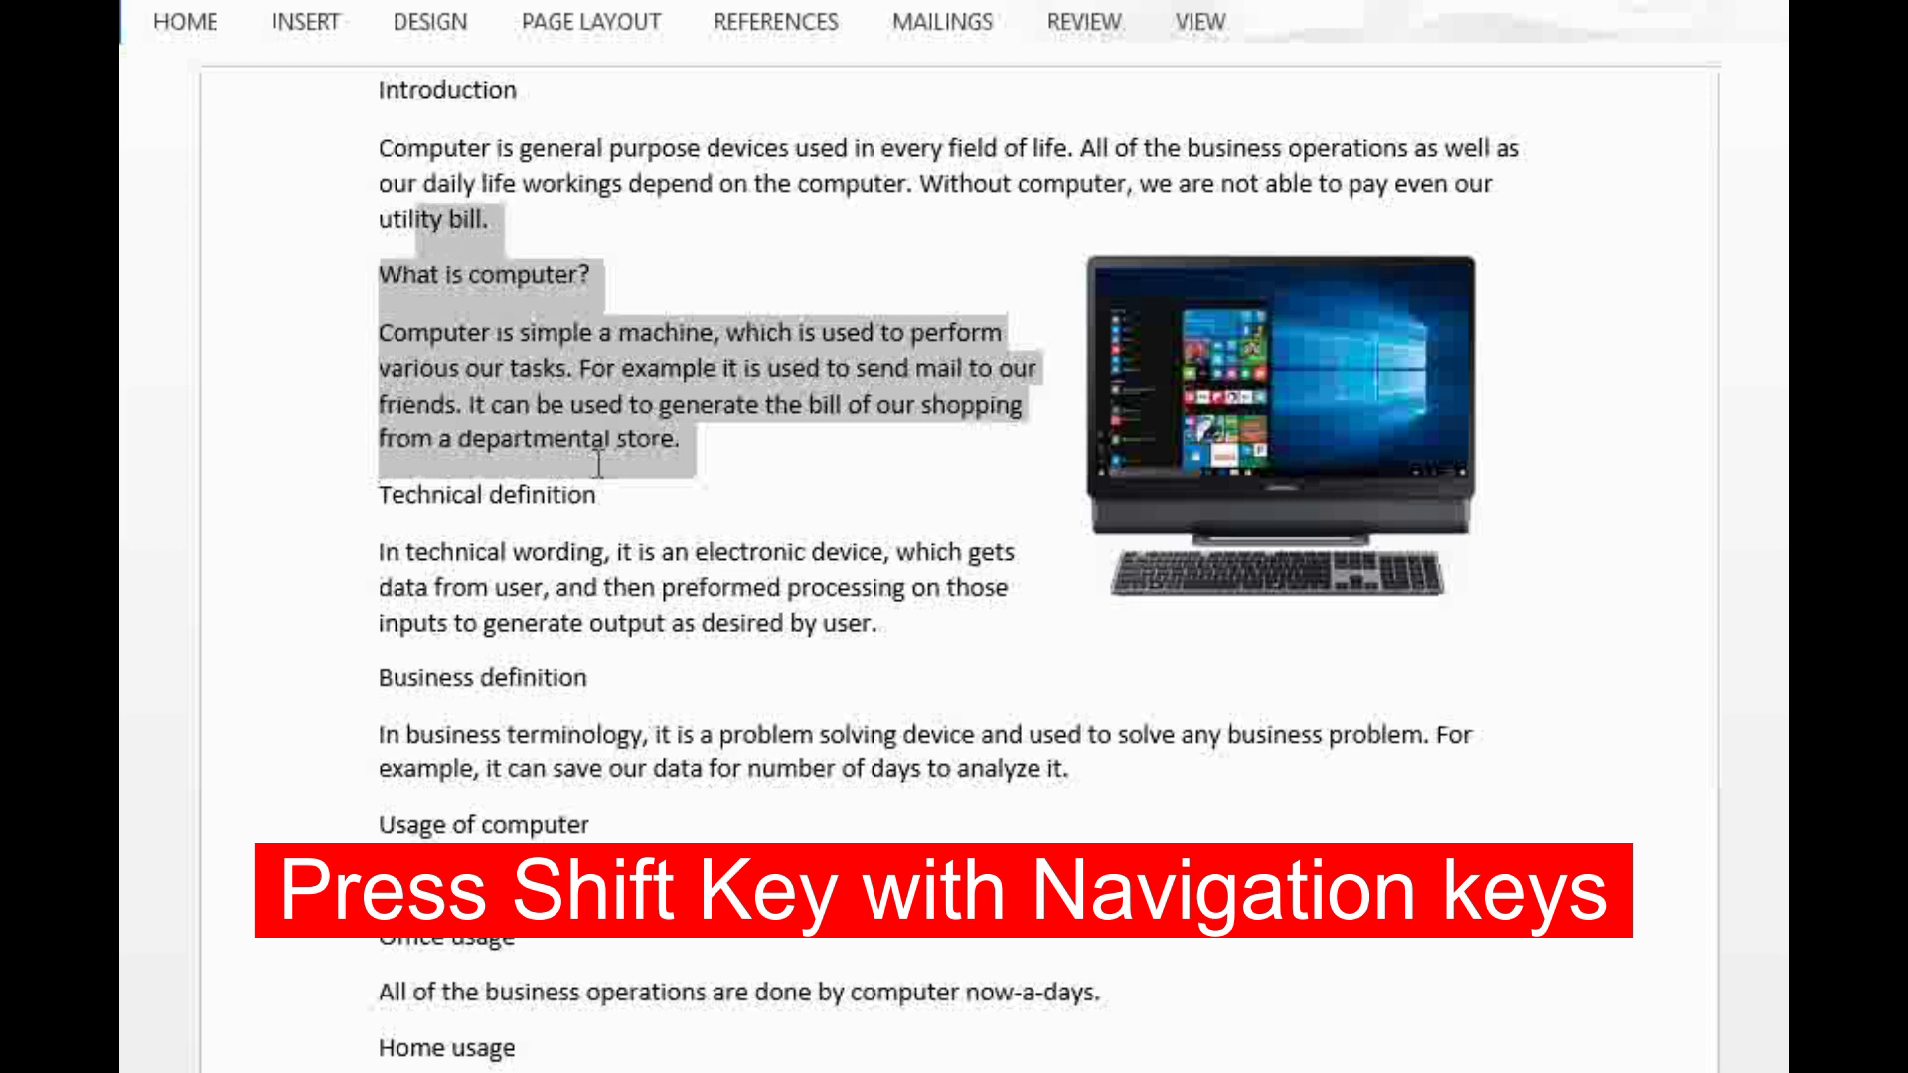
key("shift+Left")
key("shift+Left")
key("shift+Left")
key("shift+Left")
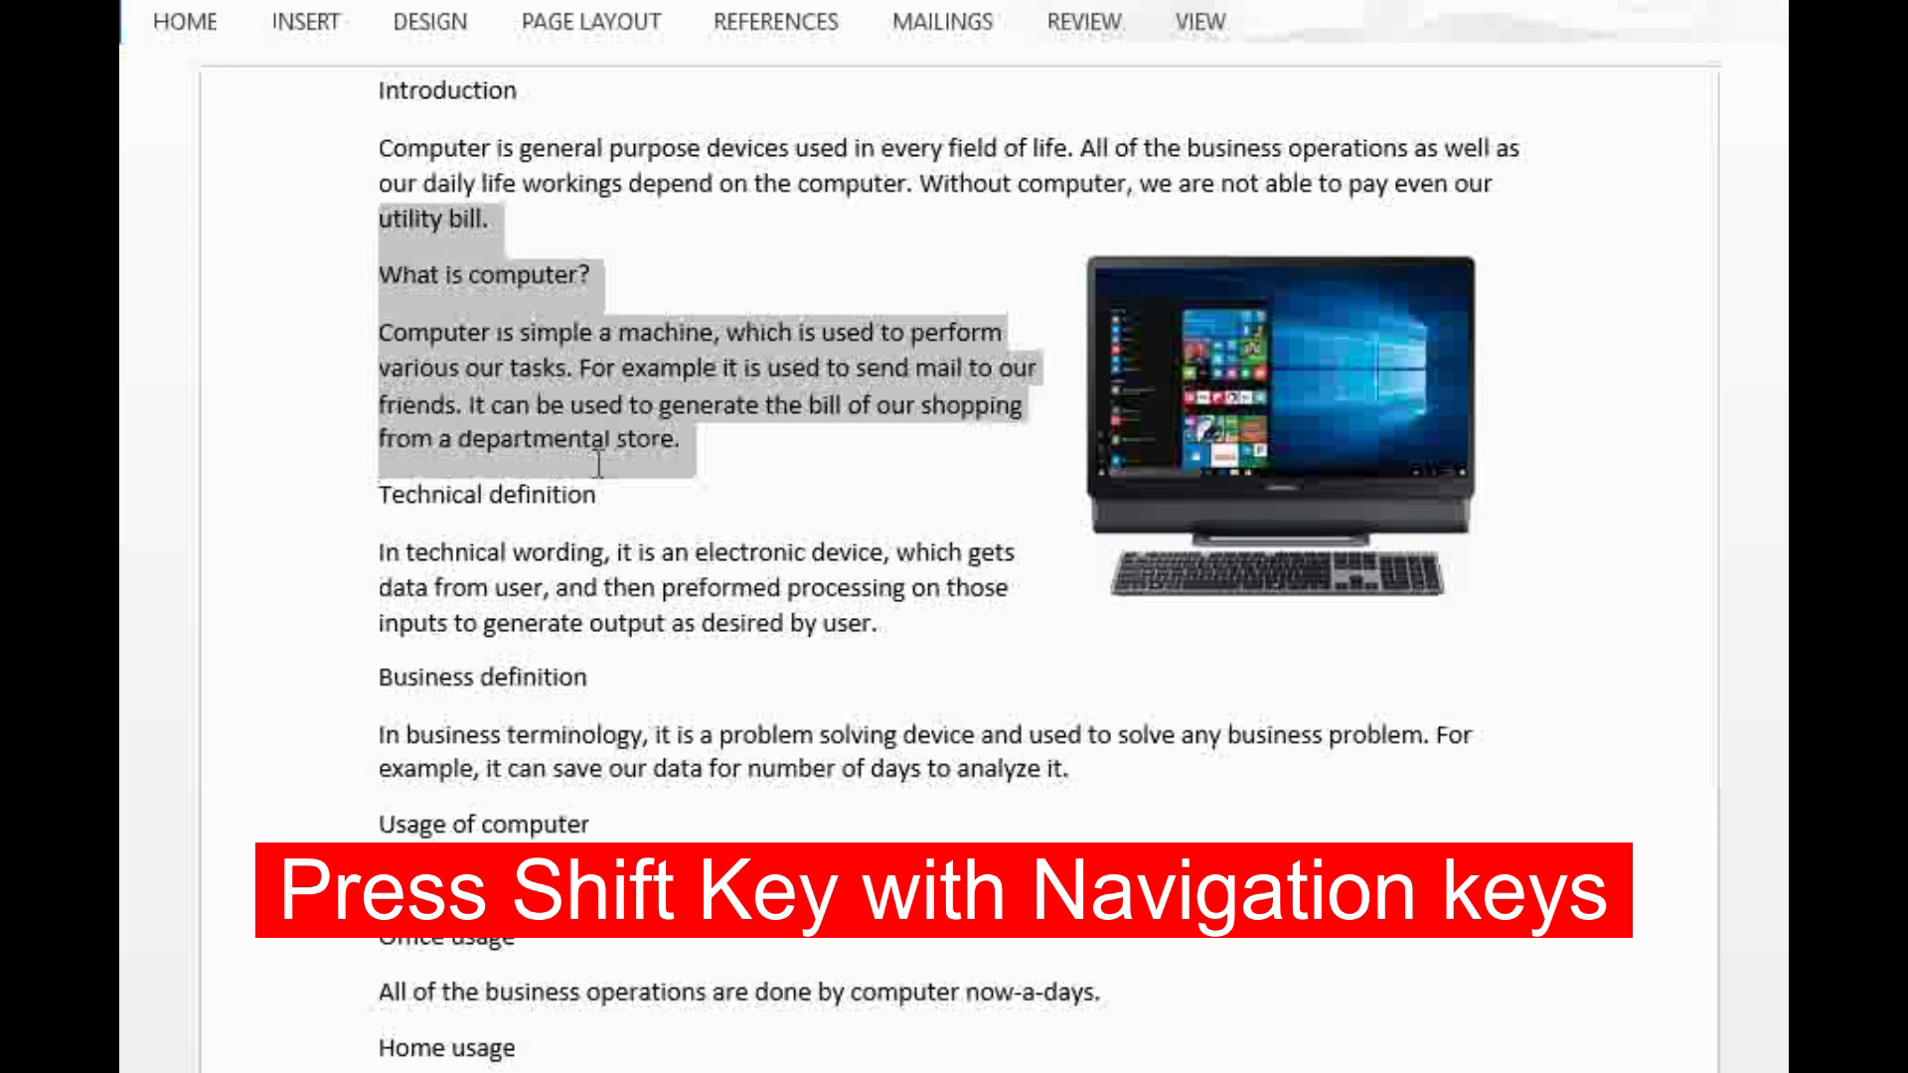
Step: Clear the selection and move the insertion point up to the start of the "Introduction" heading
left_click(598, 463)
left_click(390, 338)
key("Up")
key("Up")
key("Up")
key("Up")
key("Up")
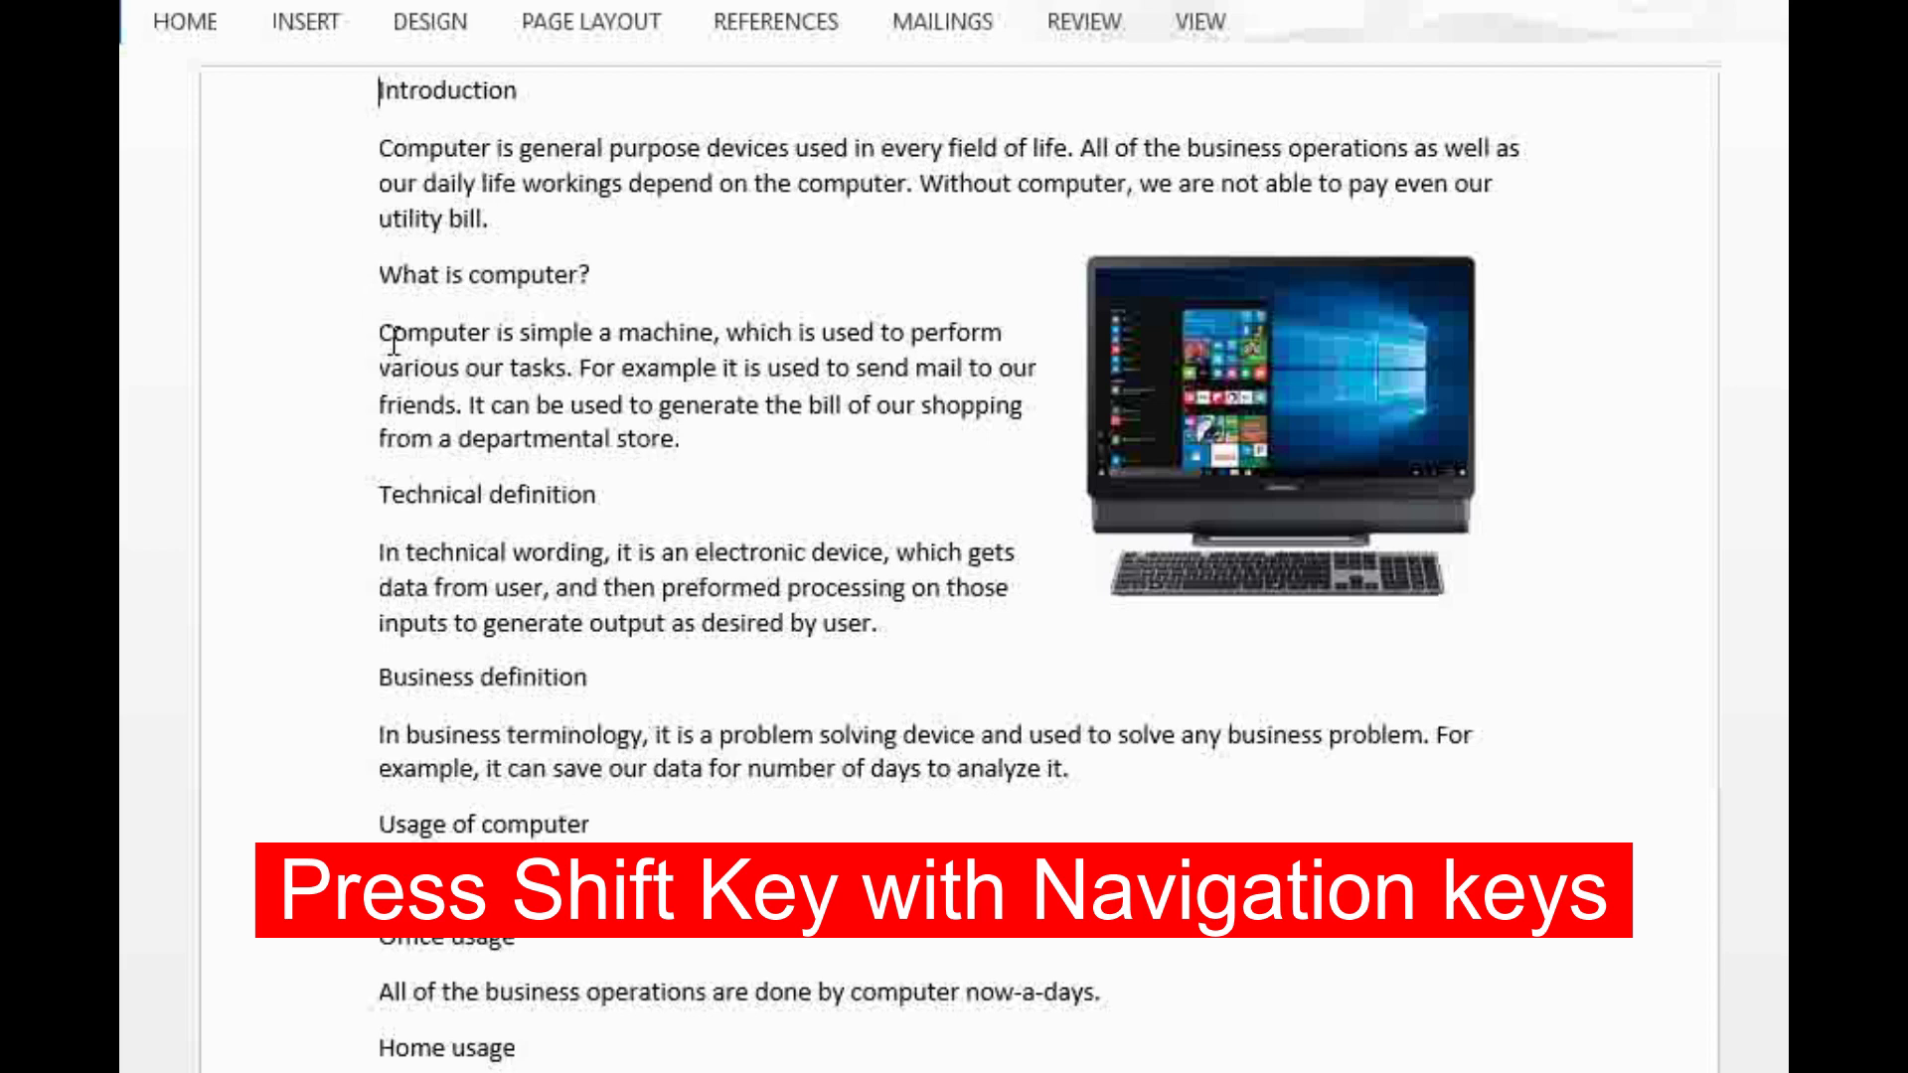
Step: Extend the selection downward a screenful at a time from the "Introduction" heading, and shrink it back the same way
key("shift+Page_Down")
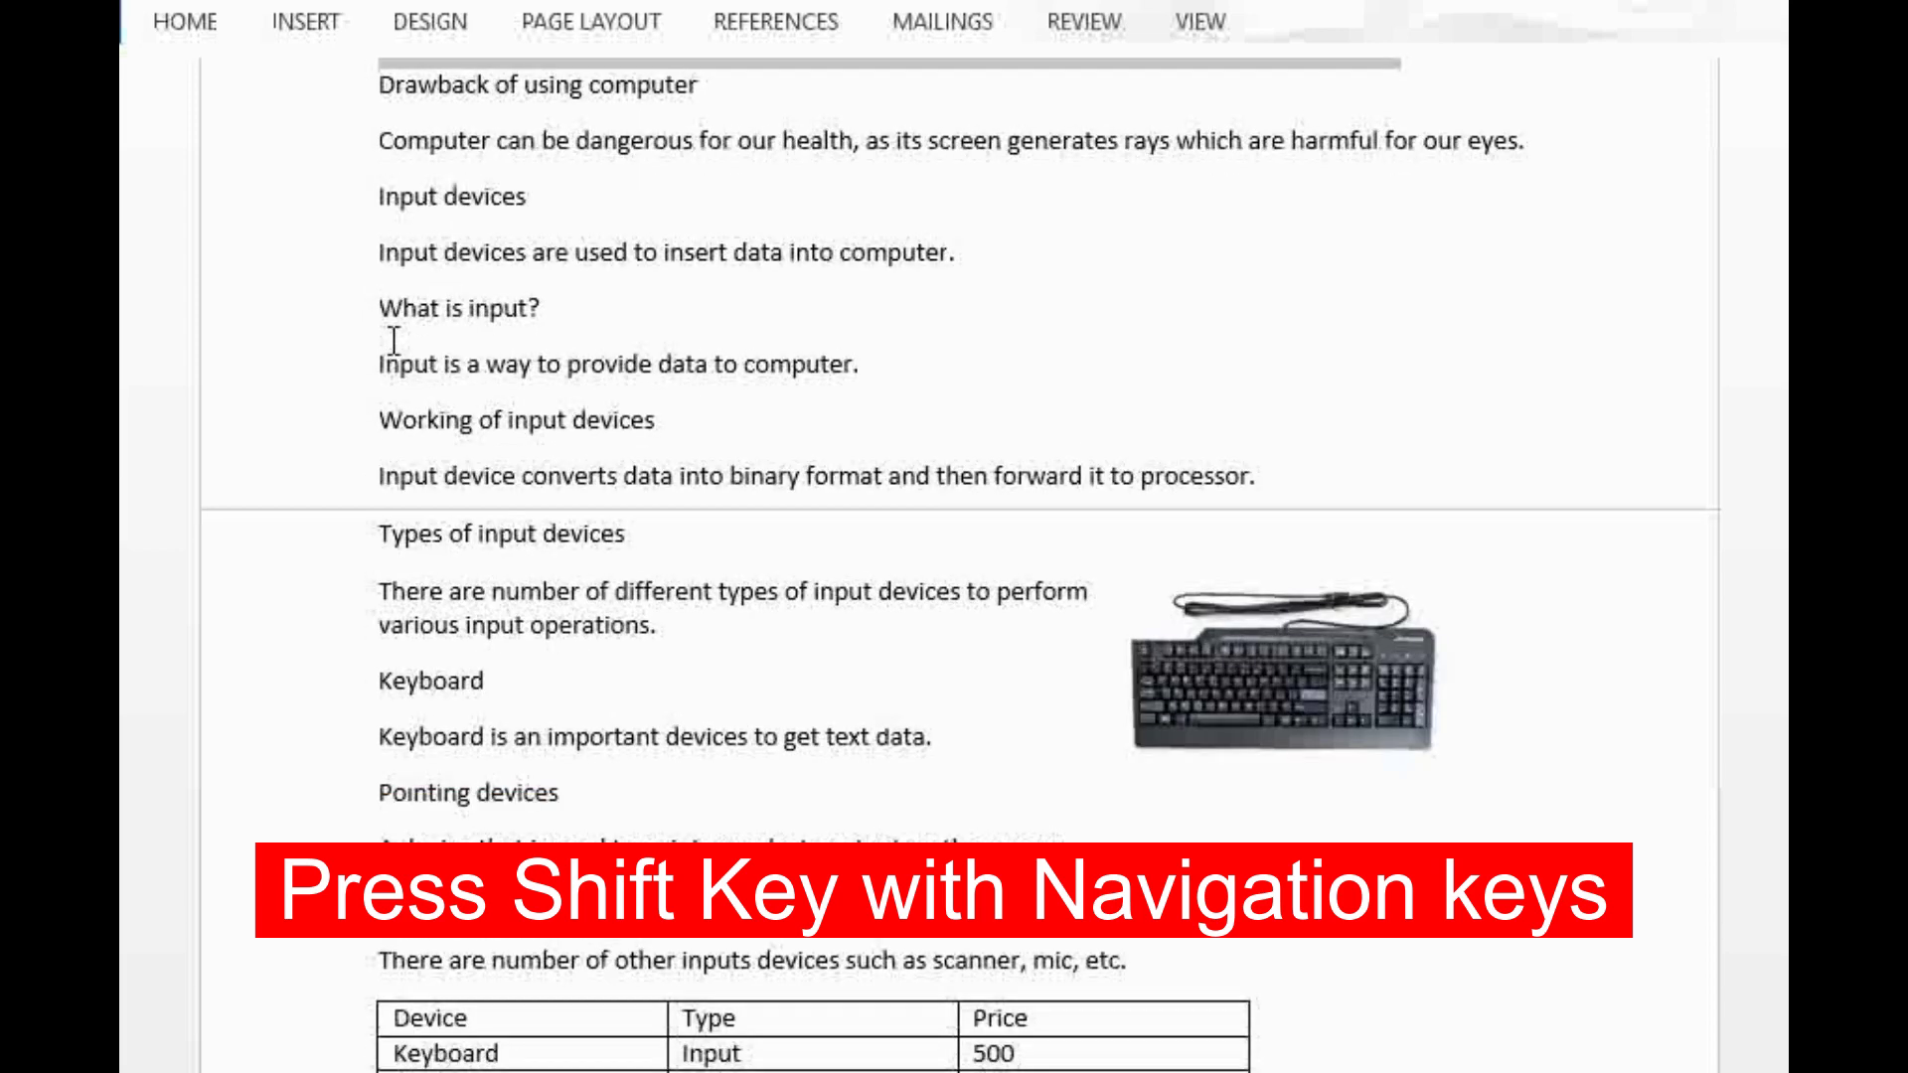
key("shift+Page_Down")
key("shift+Page_Down")
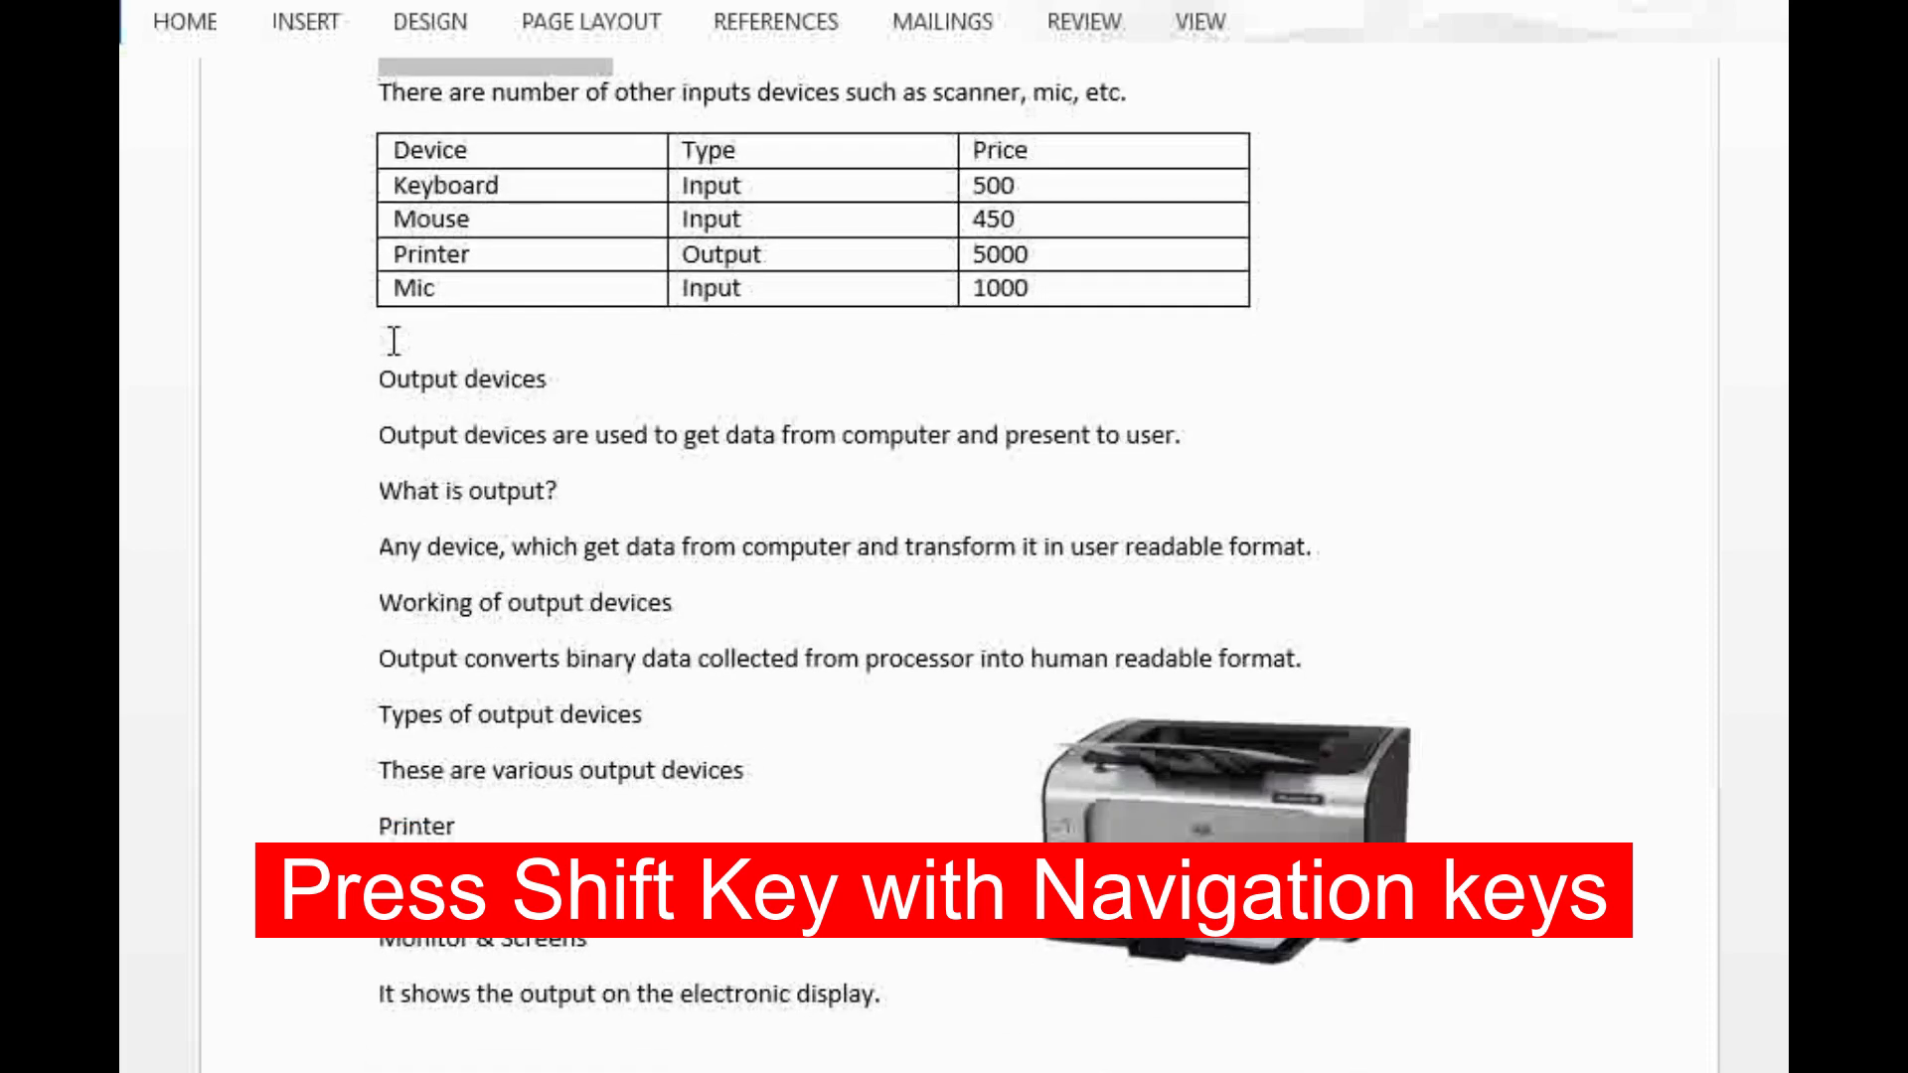
key("shift+Page_Up")
key("shift+Page_Up")
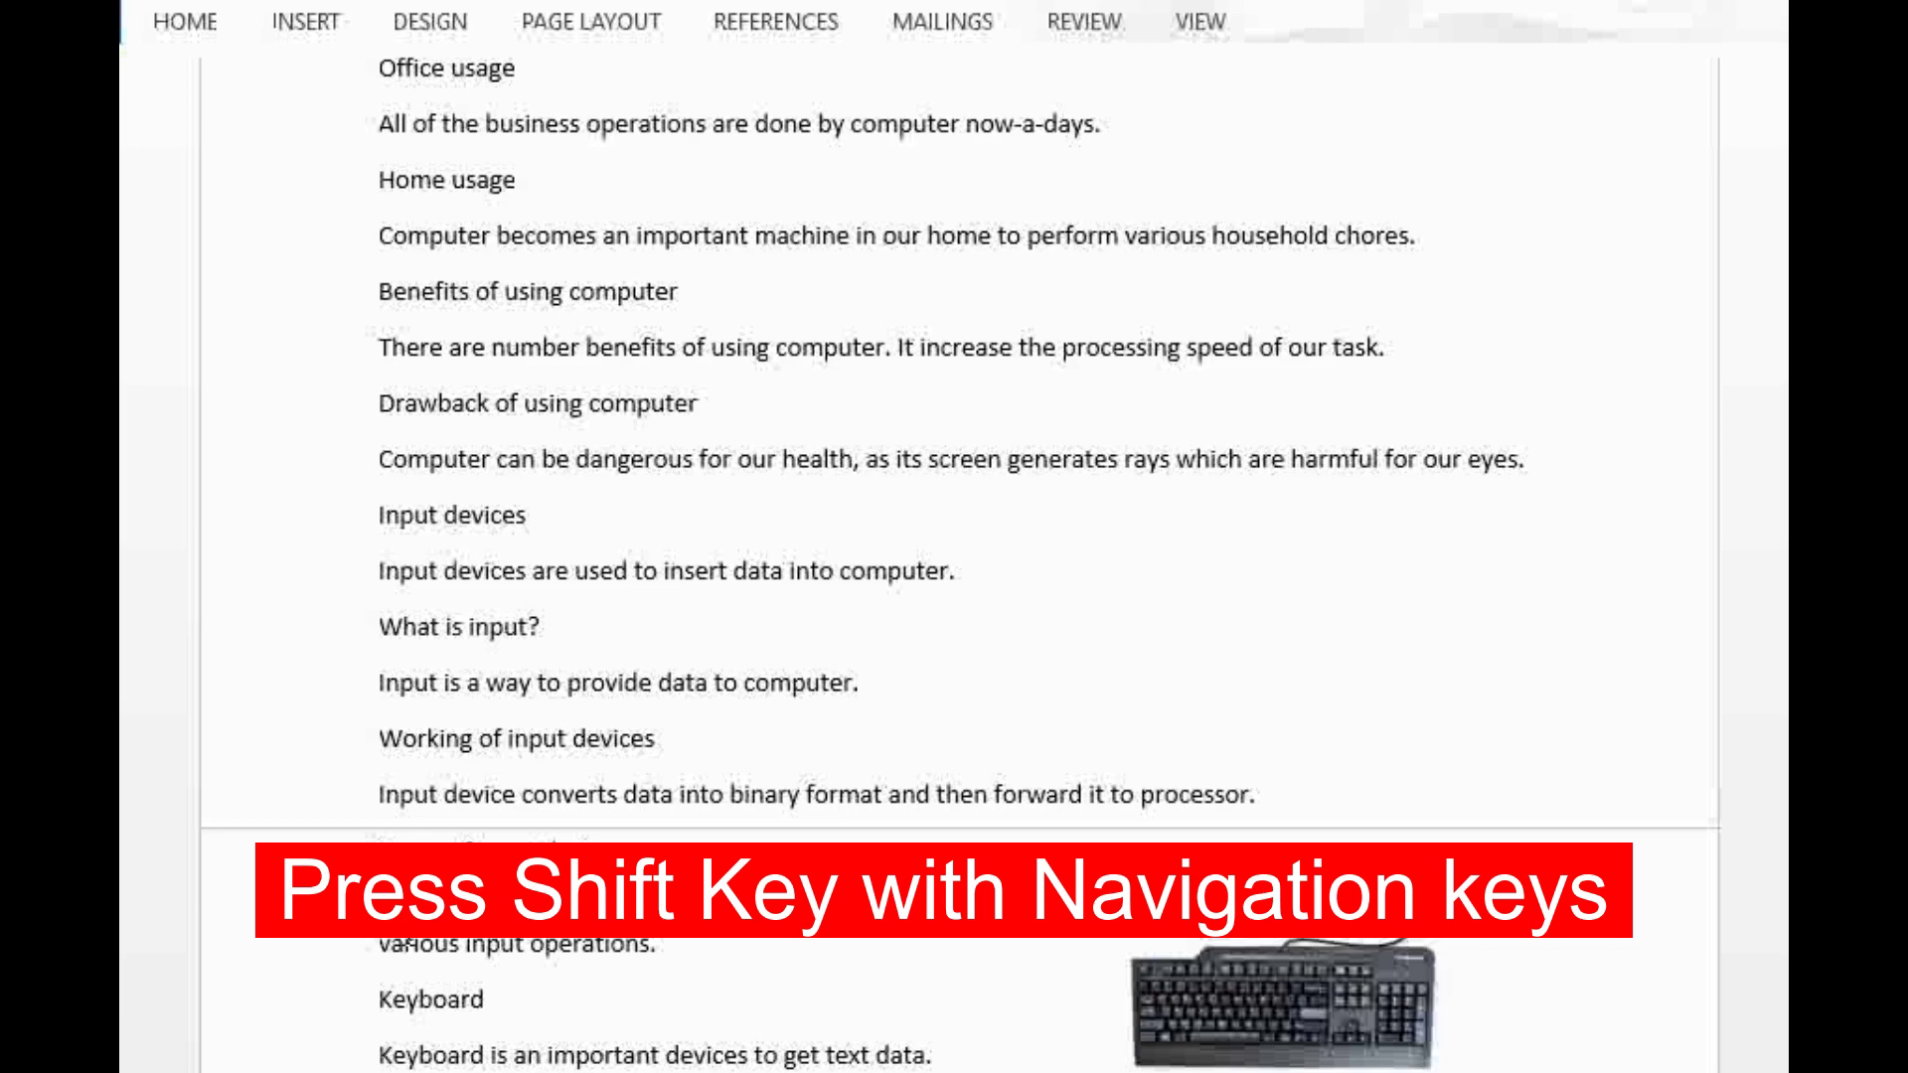
Step: Select upward line by line to the "Office usage" heading, and extend the selection to the start of the document
key("shift+Up")
key("shift+Up")
key("shift+Up")
key("shift+Up")
key("shift+Up")
key("shift+Up")
key("shift+Up")
key("shift+Up")
key("shift+Up")
key("shift+Up")
key("shift+Up")
key("shift+Up")
key("shift+Up")
key("shift+Up")
key("shift+Up")
key("shift+Up")
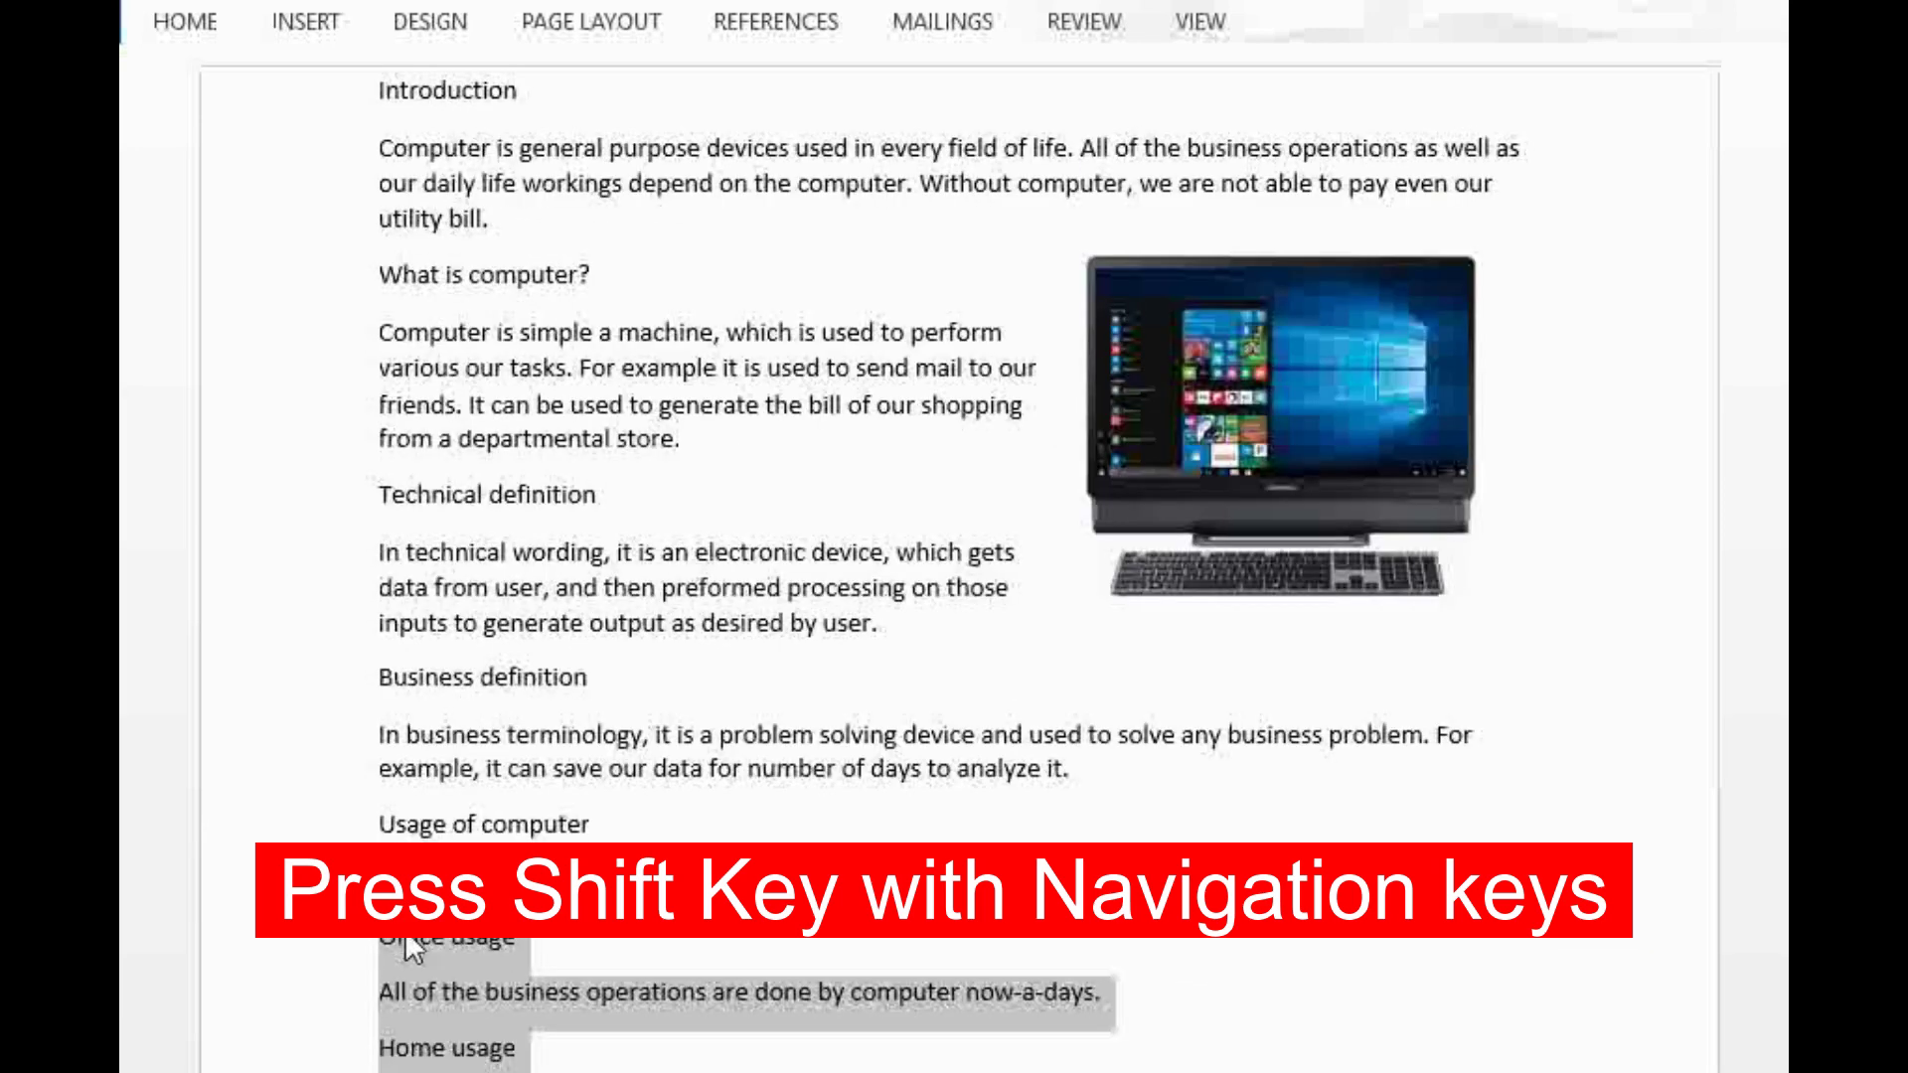
key("ctrl+shift+Home")
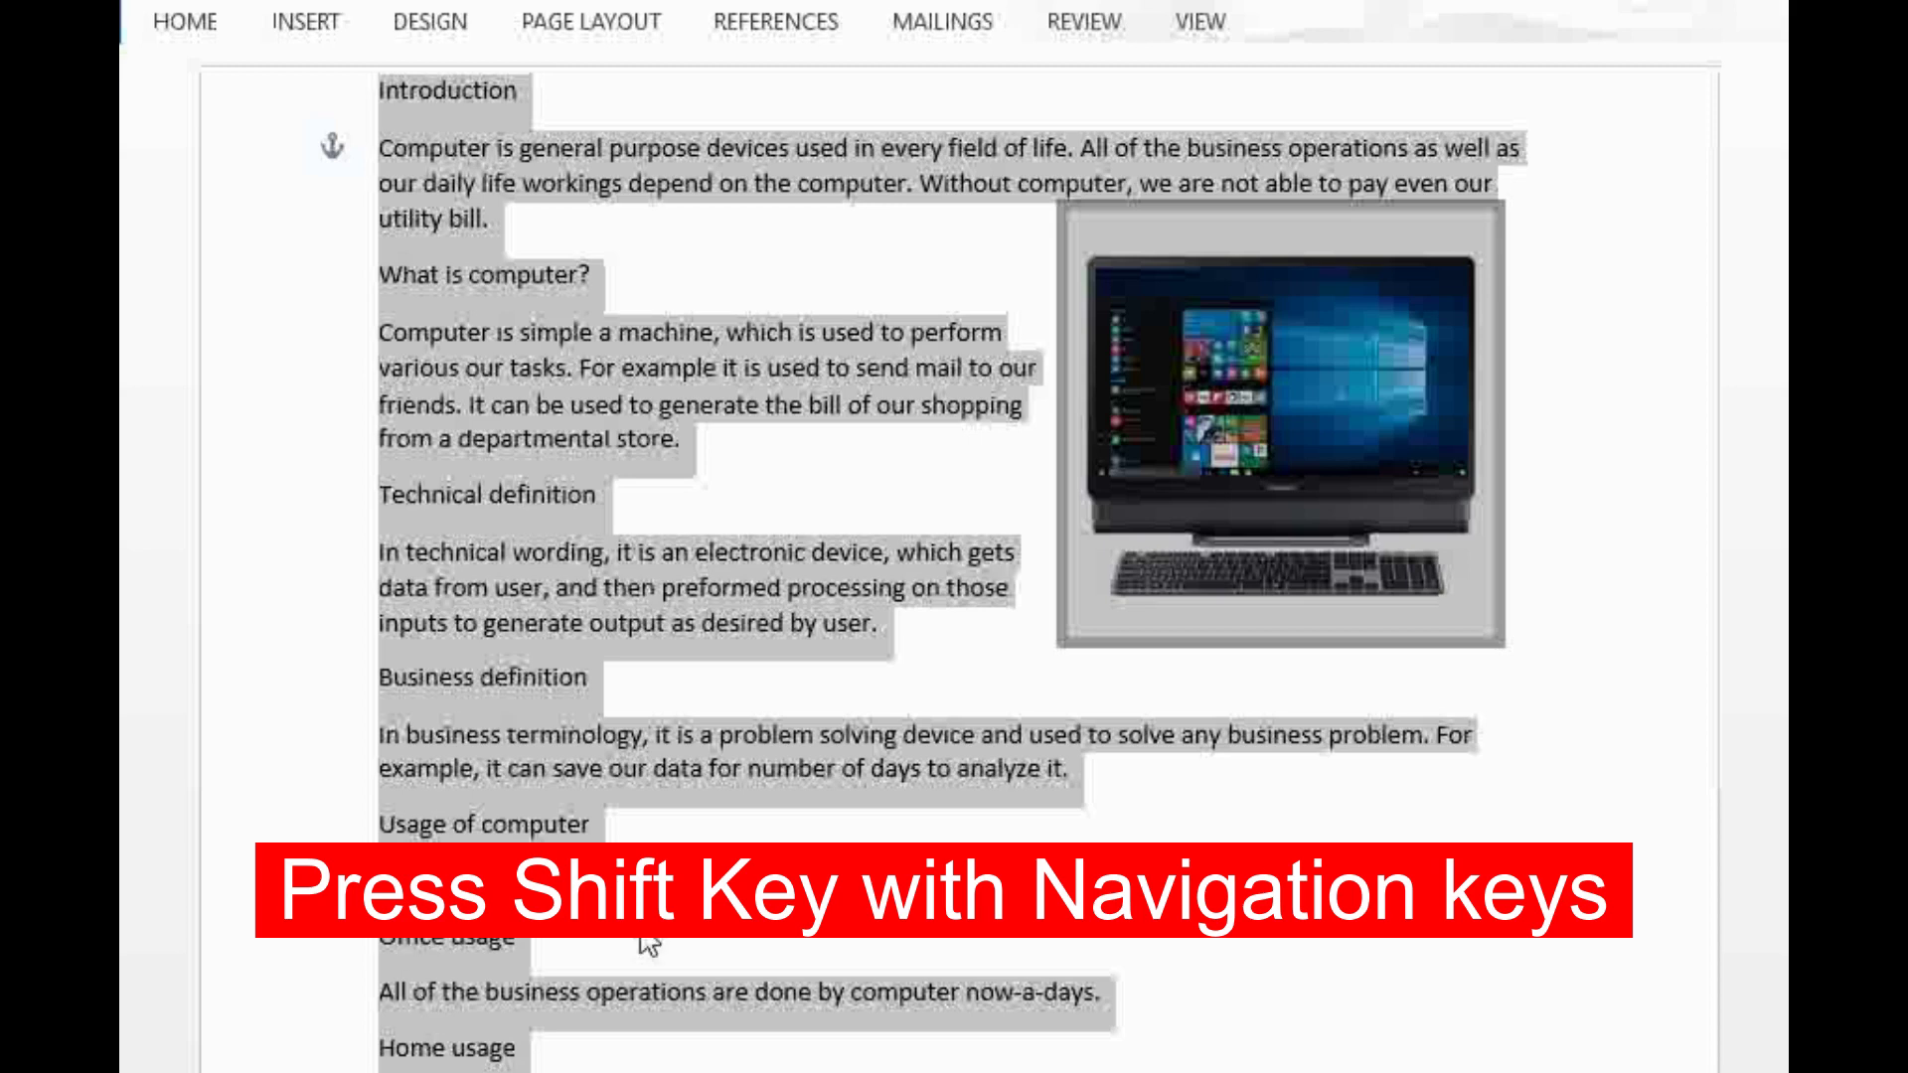
Step: In the Introduction paragraph's first line, select from inside "devices" back to the line start, and from "used" to the line end
left_click(763, 150)
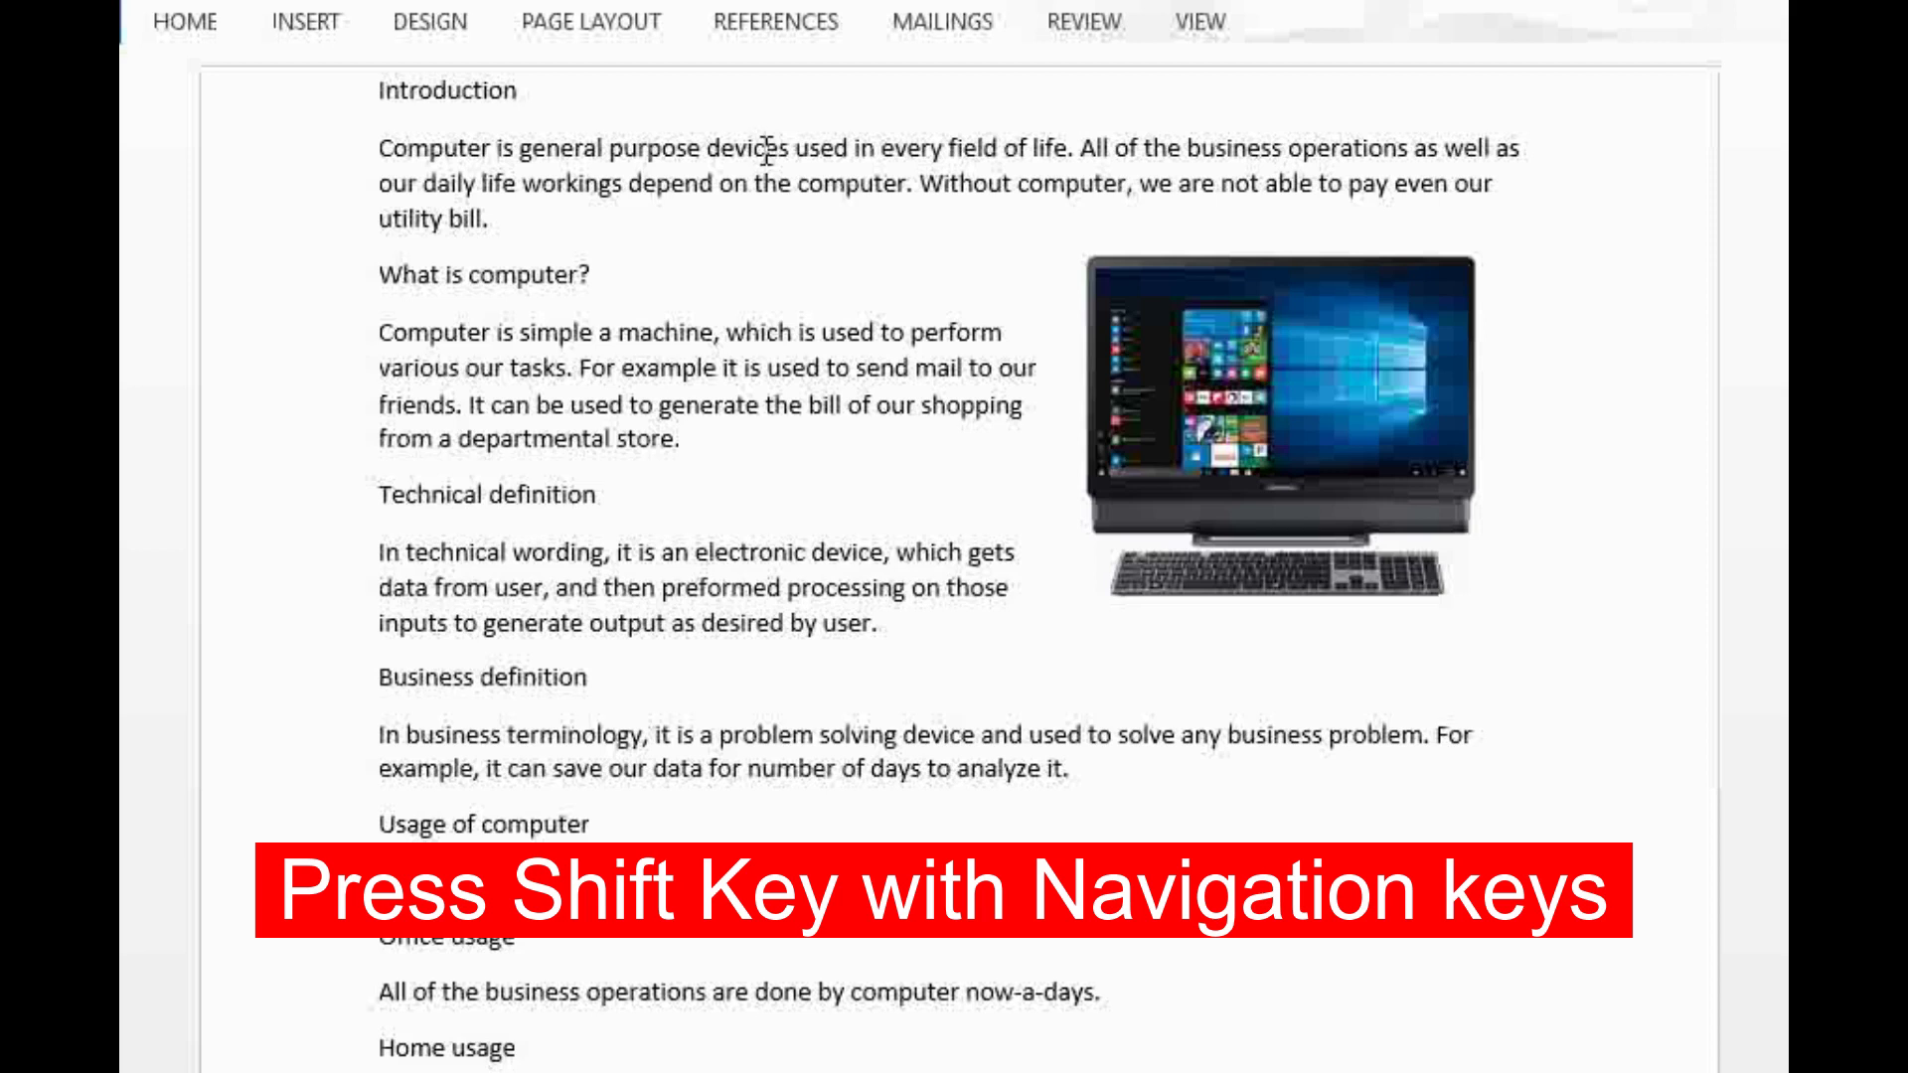
key("shift+Home")
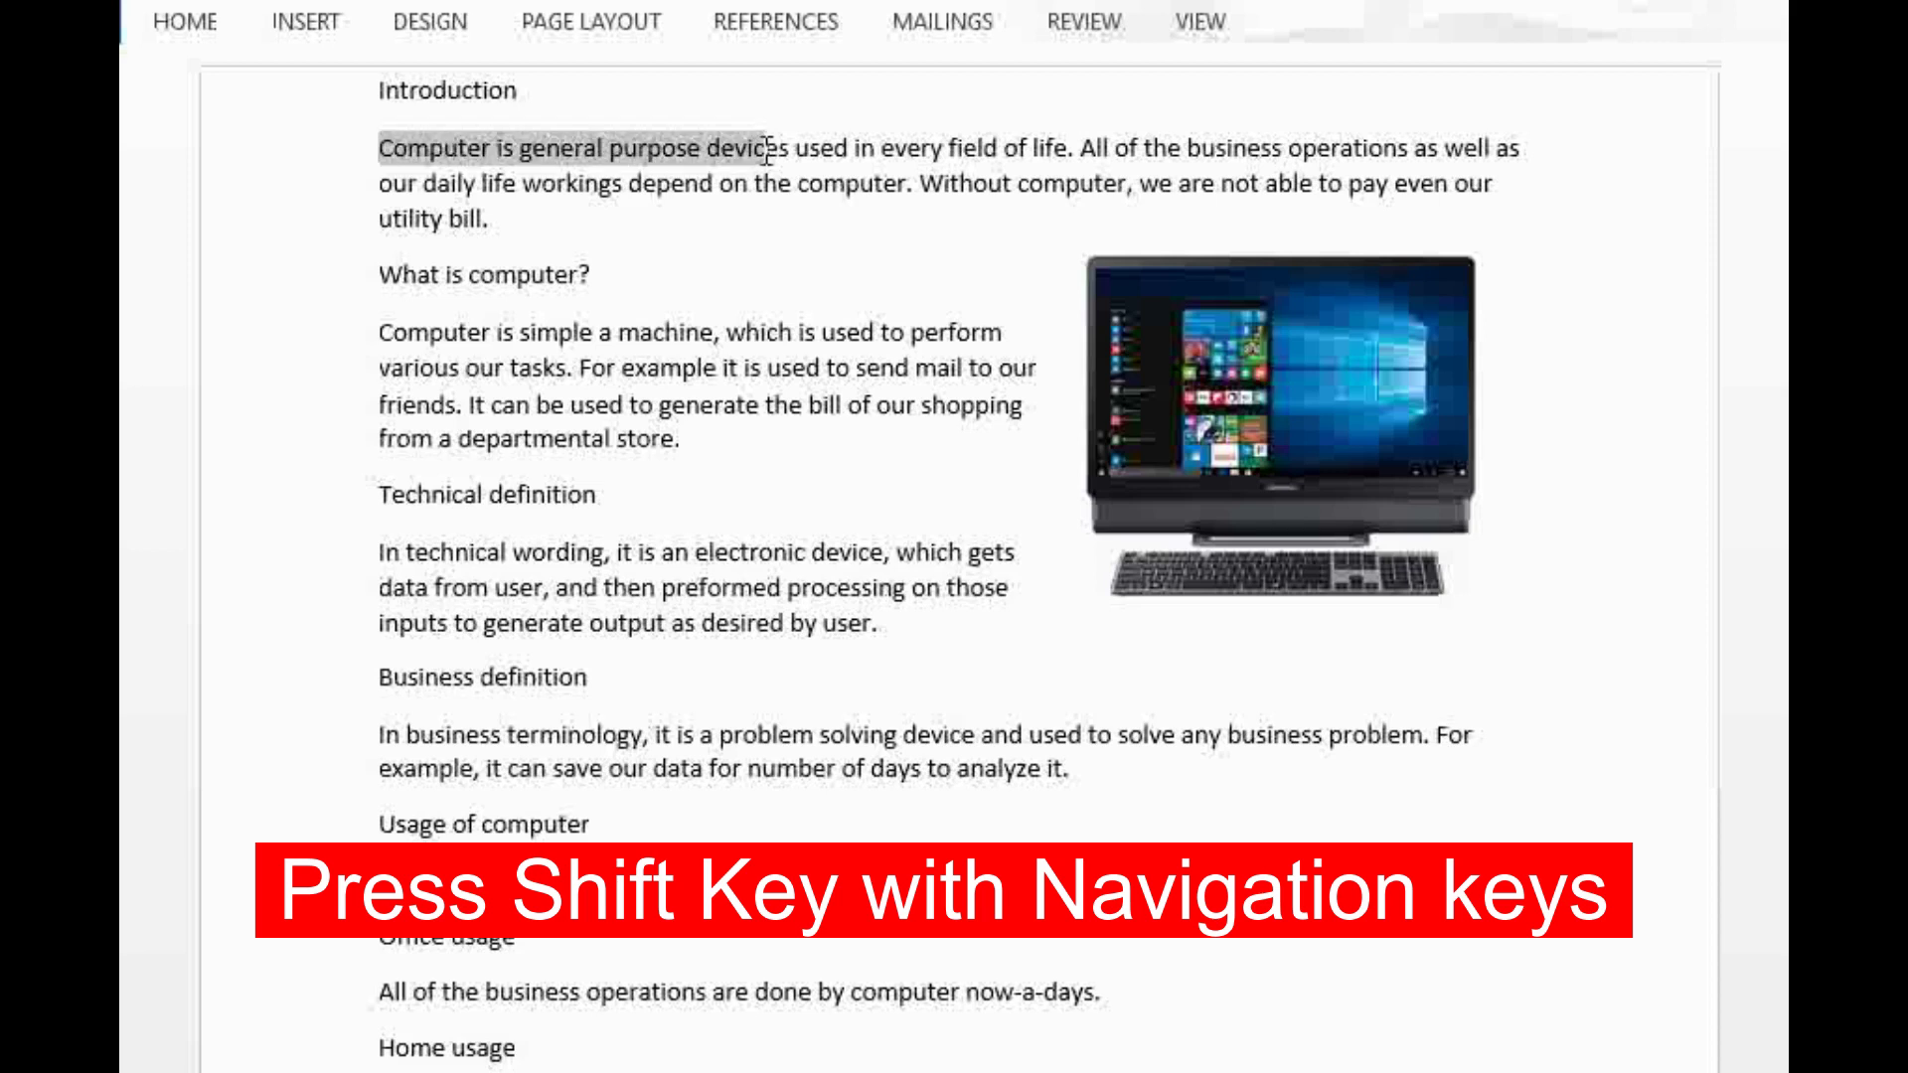
key("shift+Right")
key("shift+Right")
left_click(795, 149)
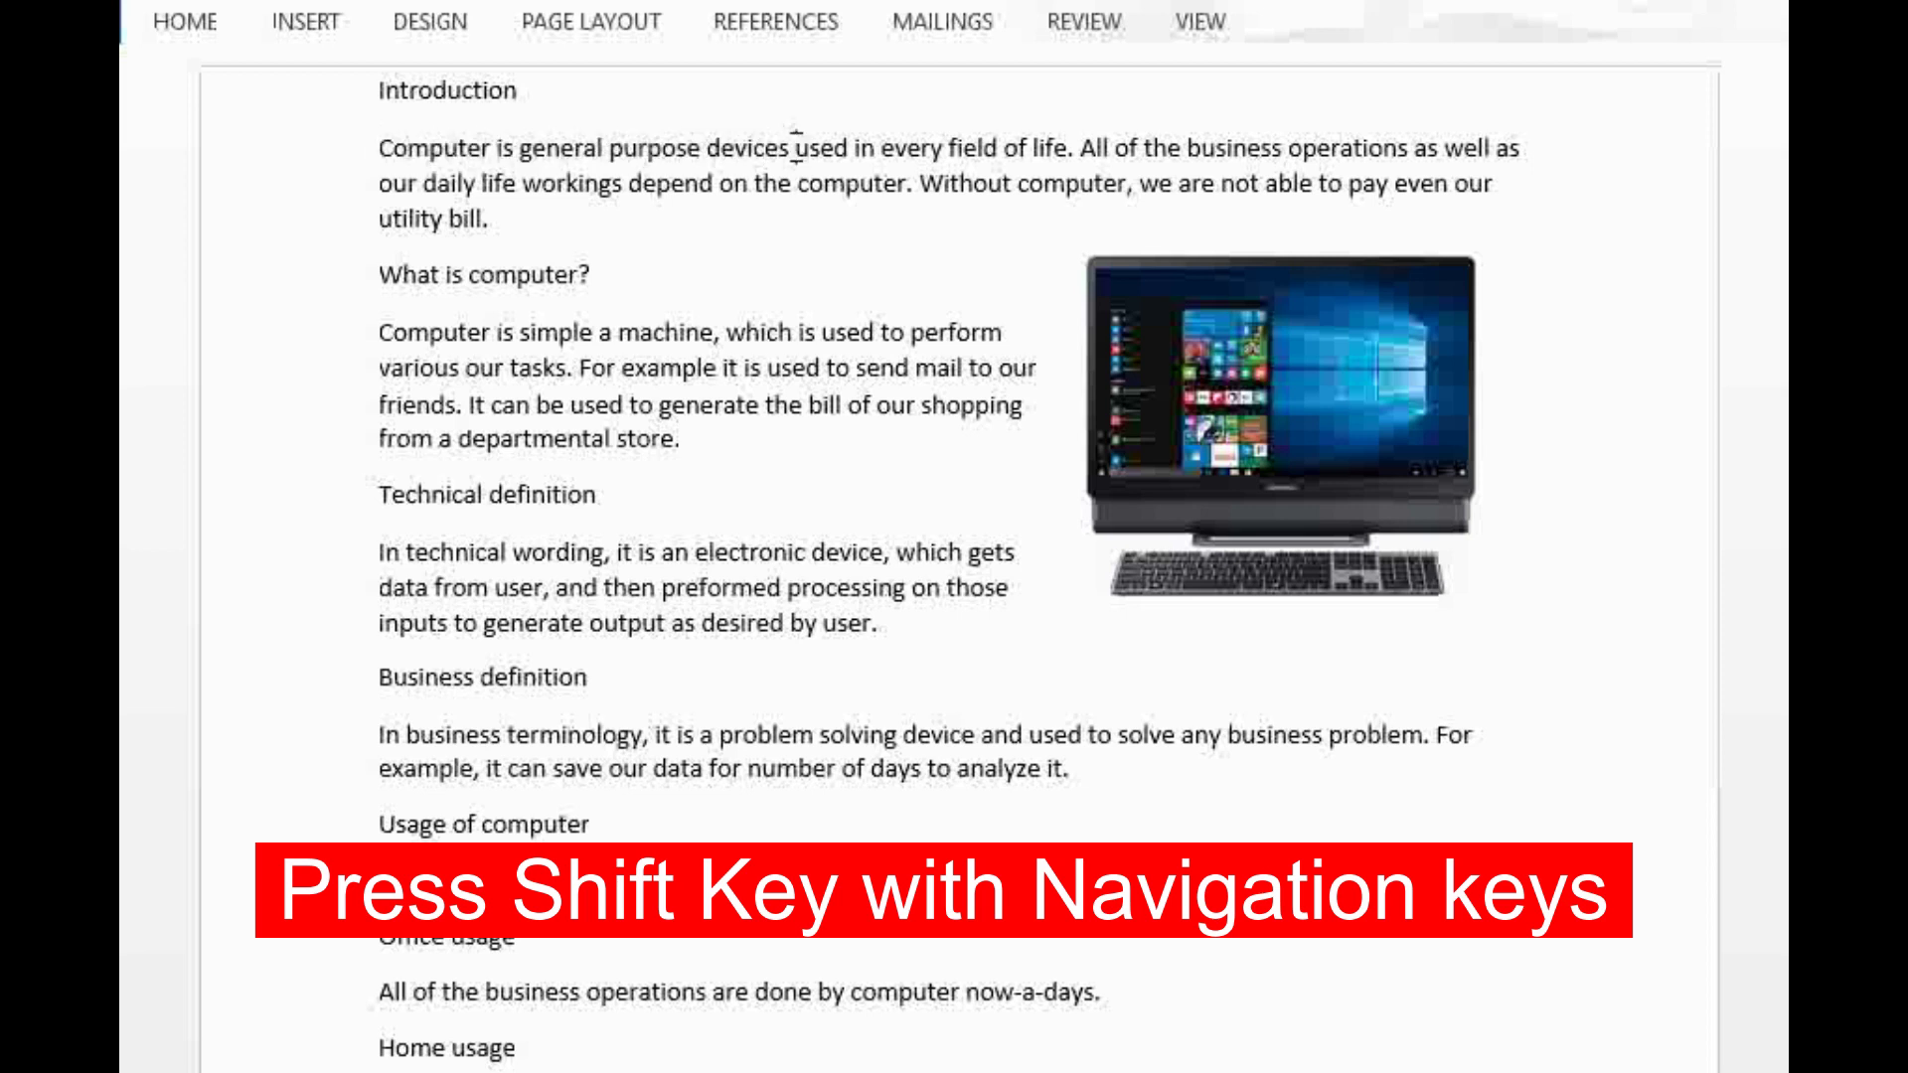
key("shift+End")
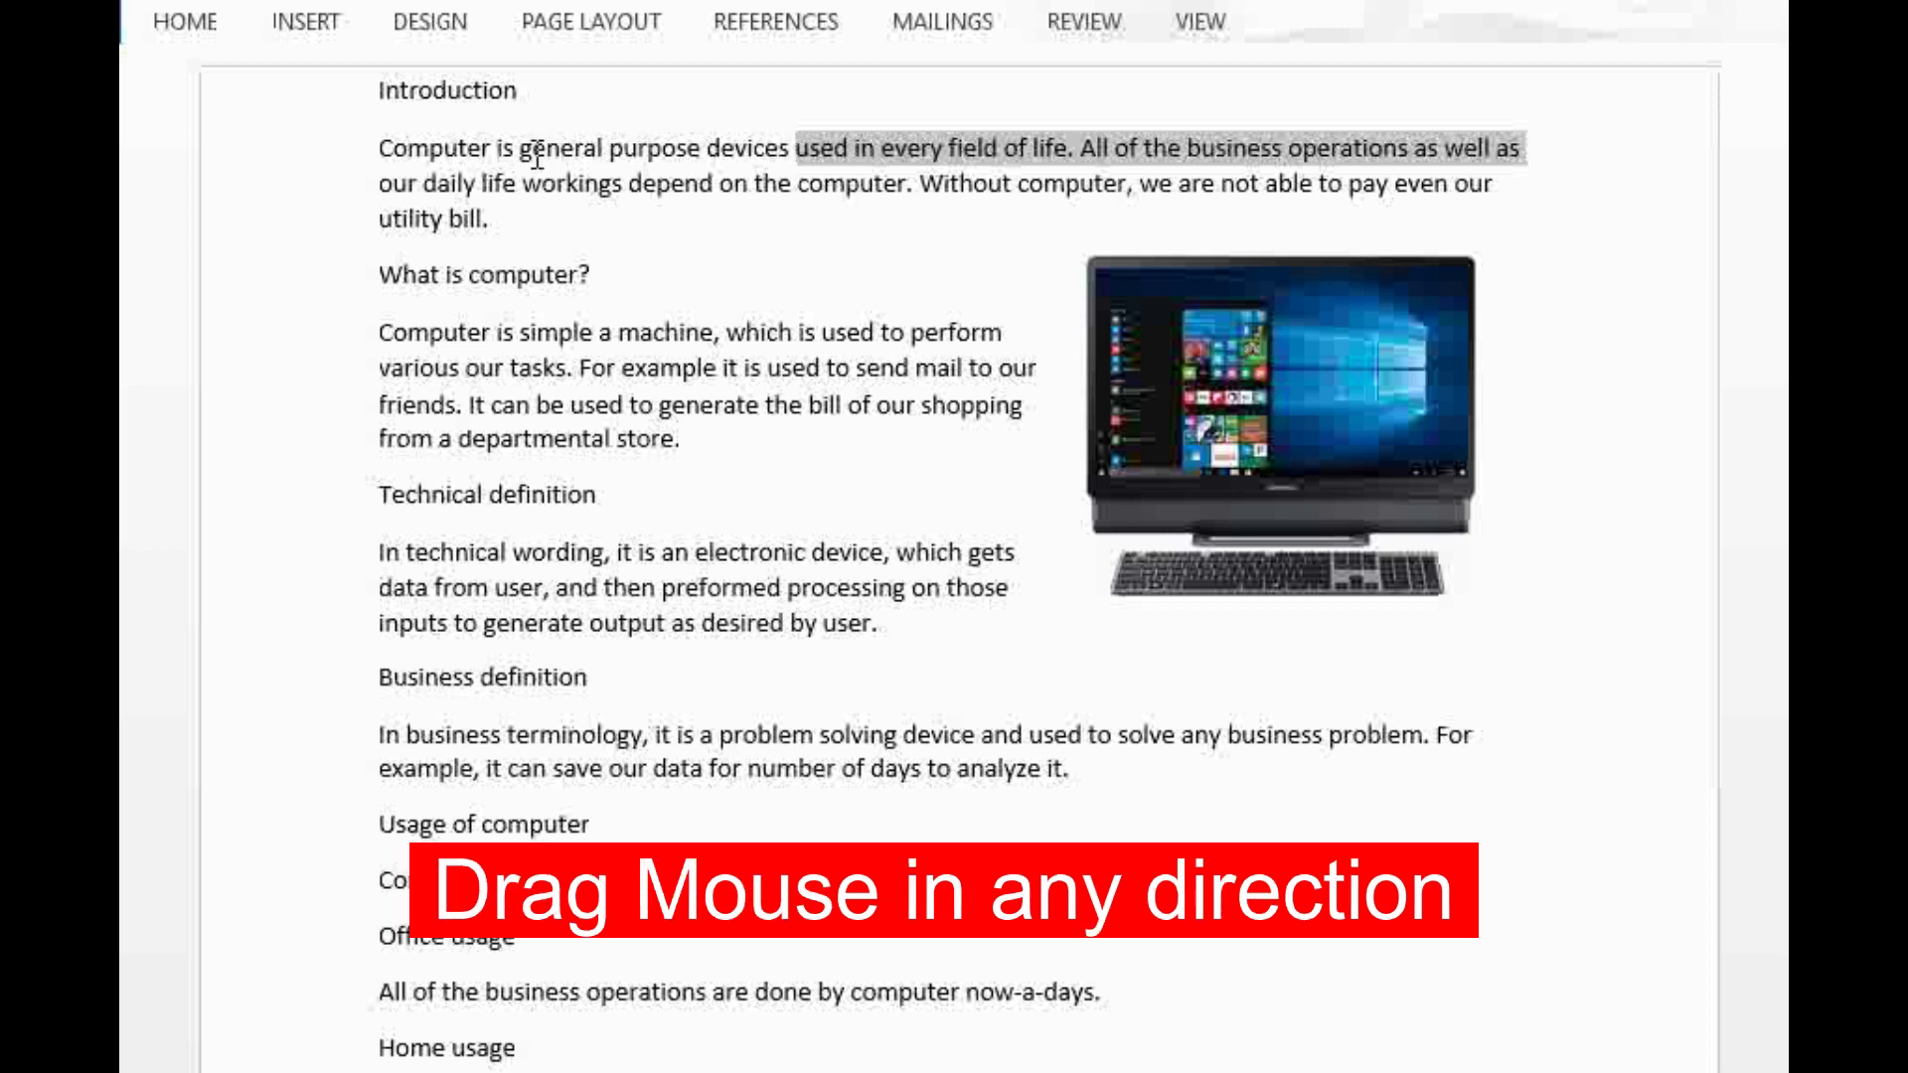
Step: Clear the earlier selection and select the whole "What is computer?" heading
left_click(392, 149)
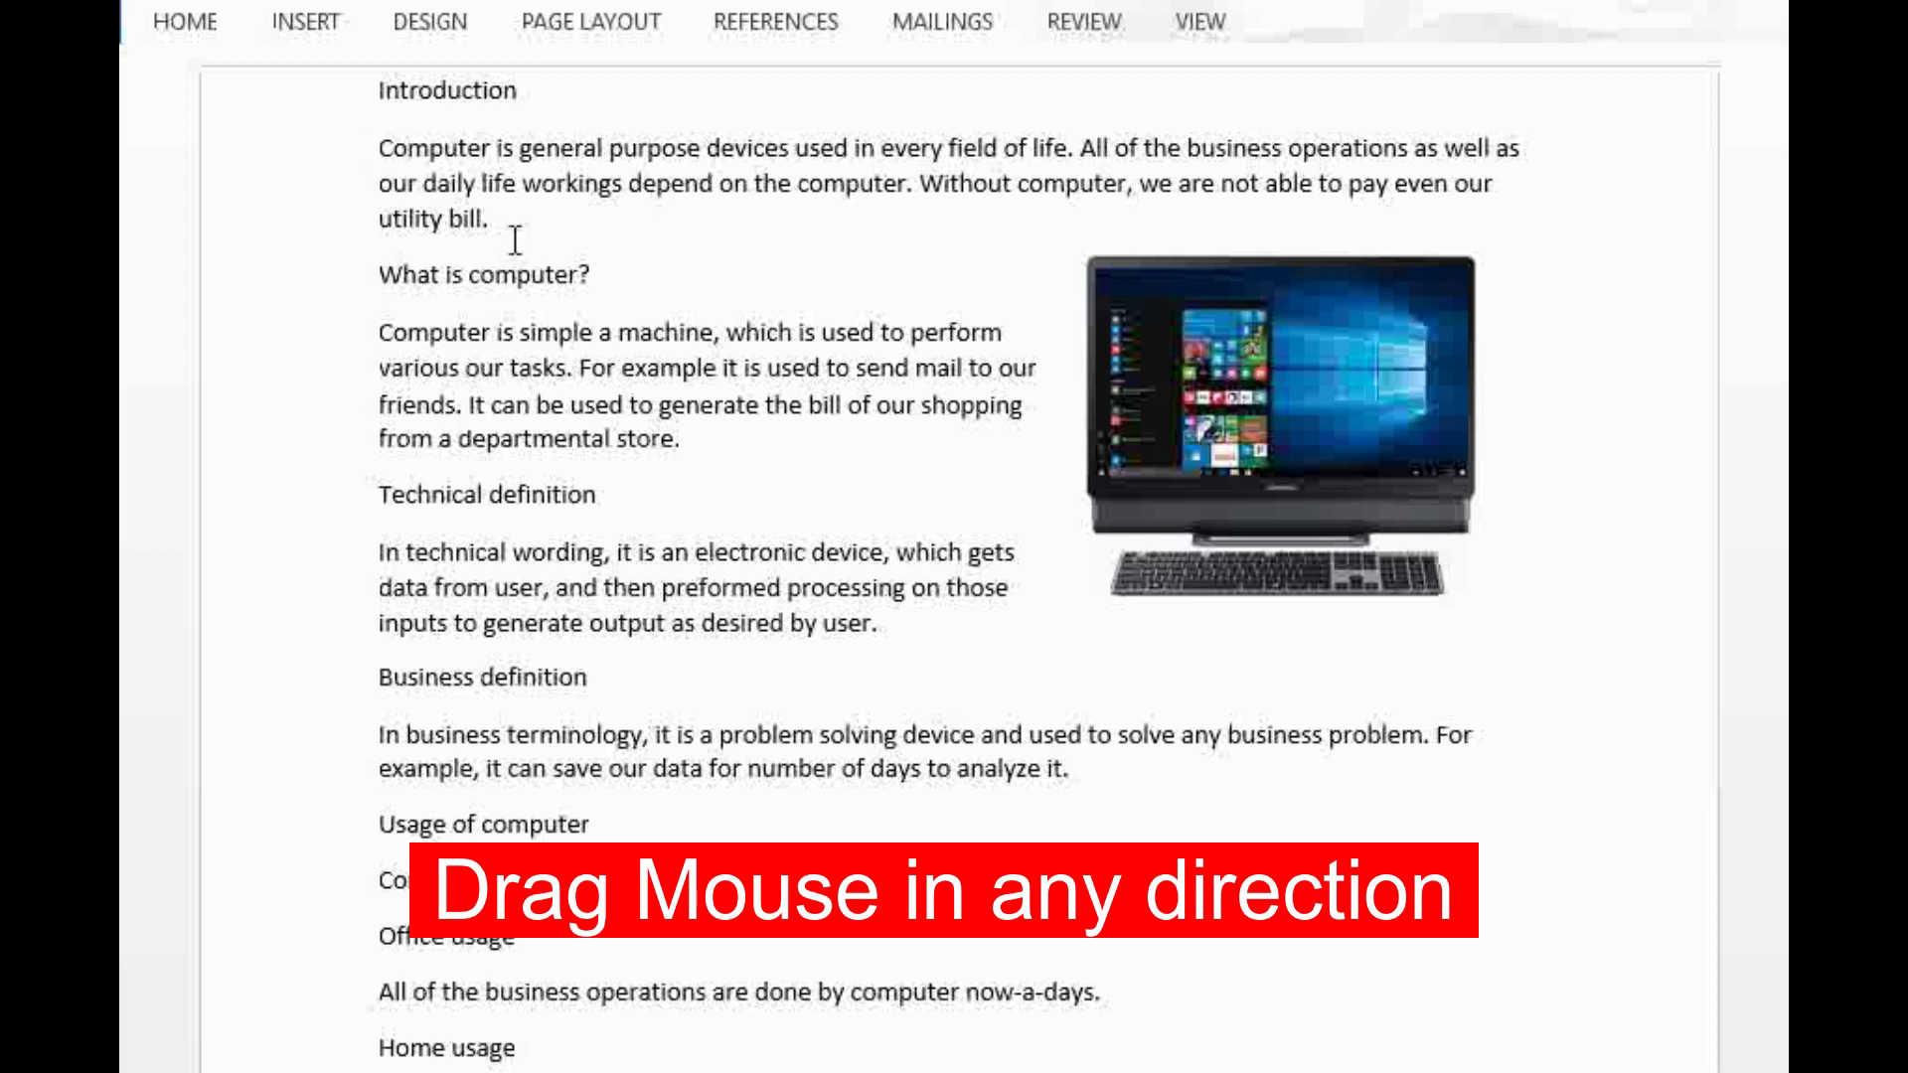
left_click(601, 492)
mouse_move(521, 331)
left_mouse_down()
mouse_move(594, 332)
mouse_move(502, 332)
left_mouse_up()
left_click(508, 331)
left_click(386, 272)
left_click_drag(381, 276, 601, 270)
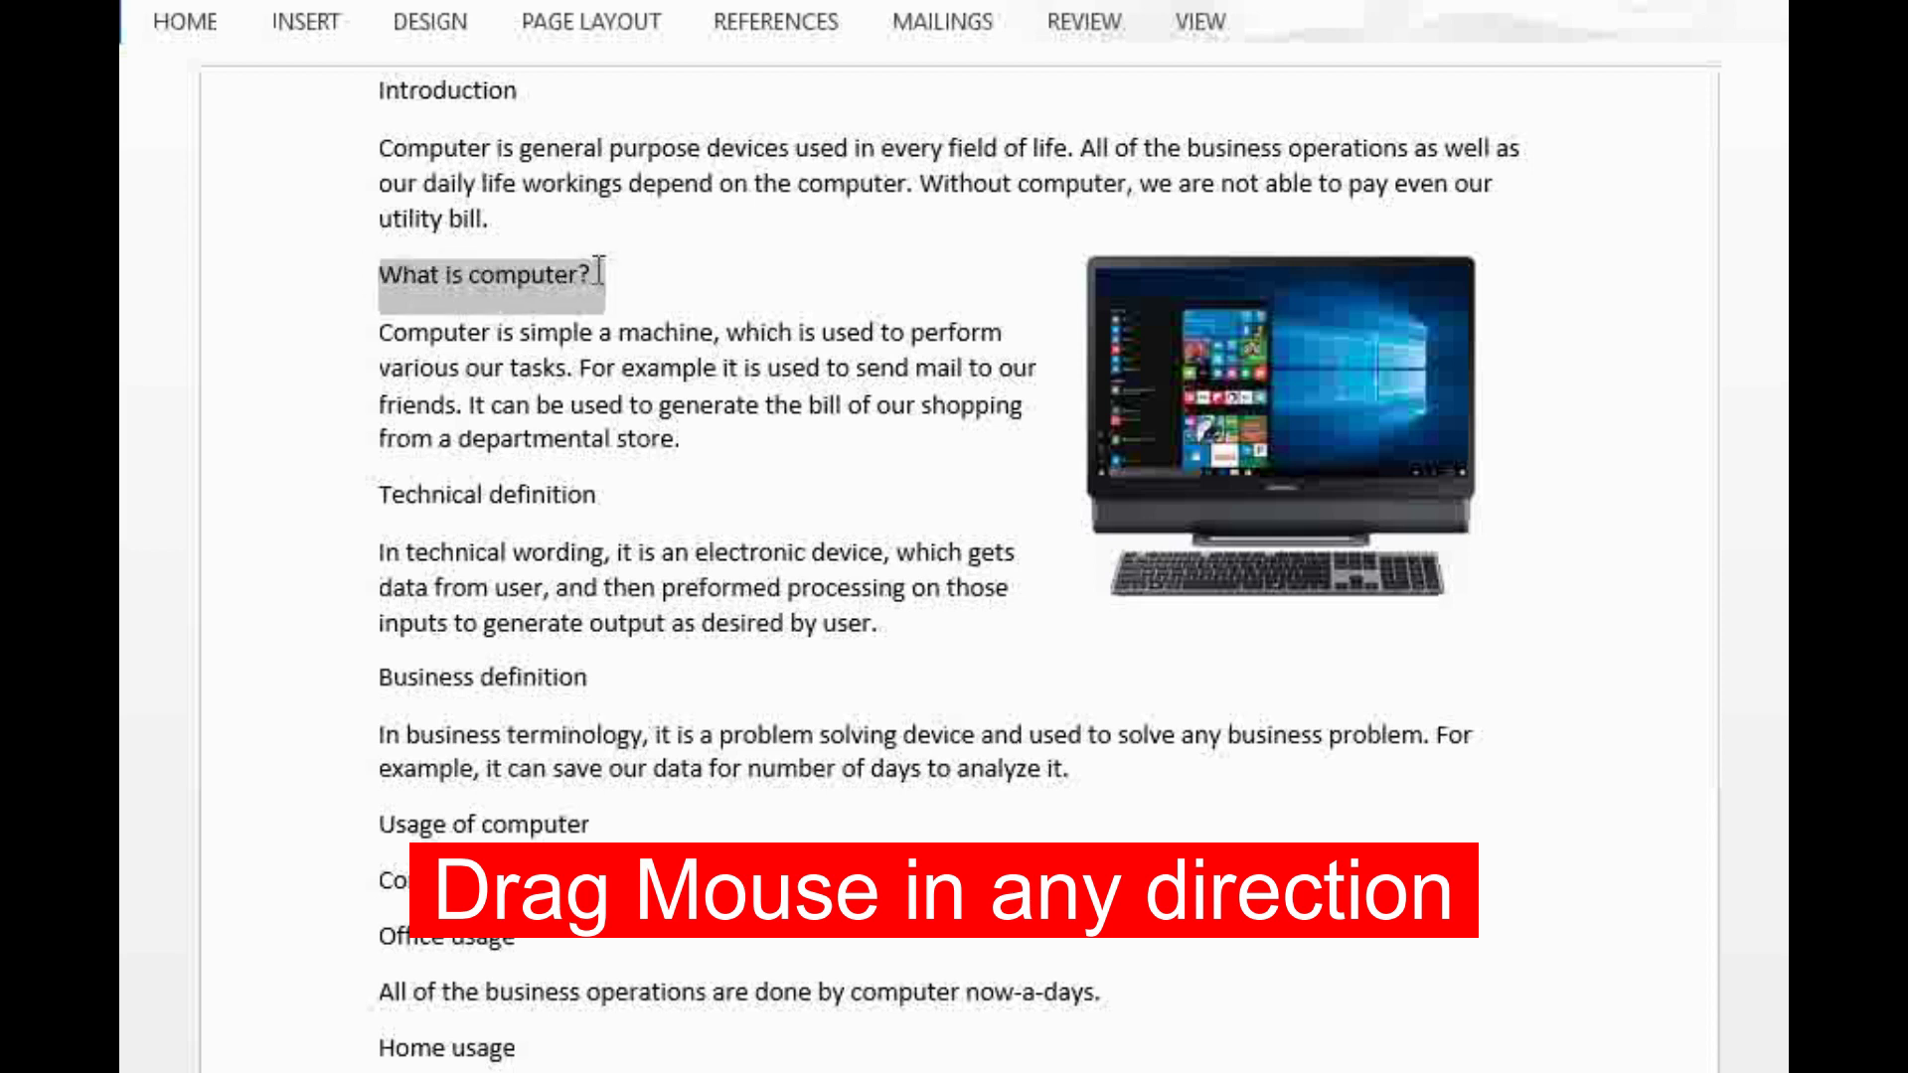
Step: Select the full paragraph under "What is computer?", from "Computer is simple" to "departmental store."
left_click_drag(381, 332, 666, 458)
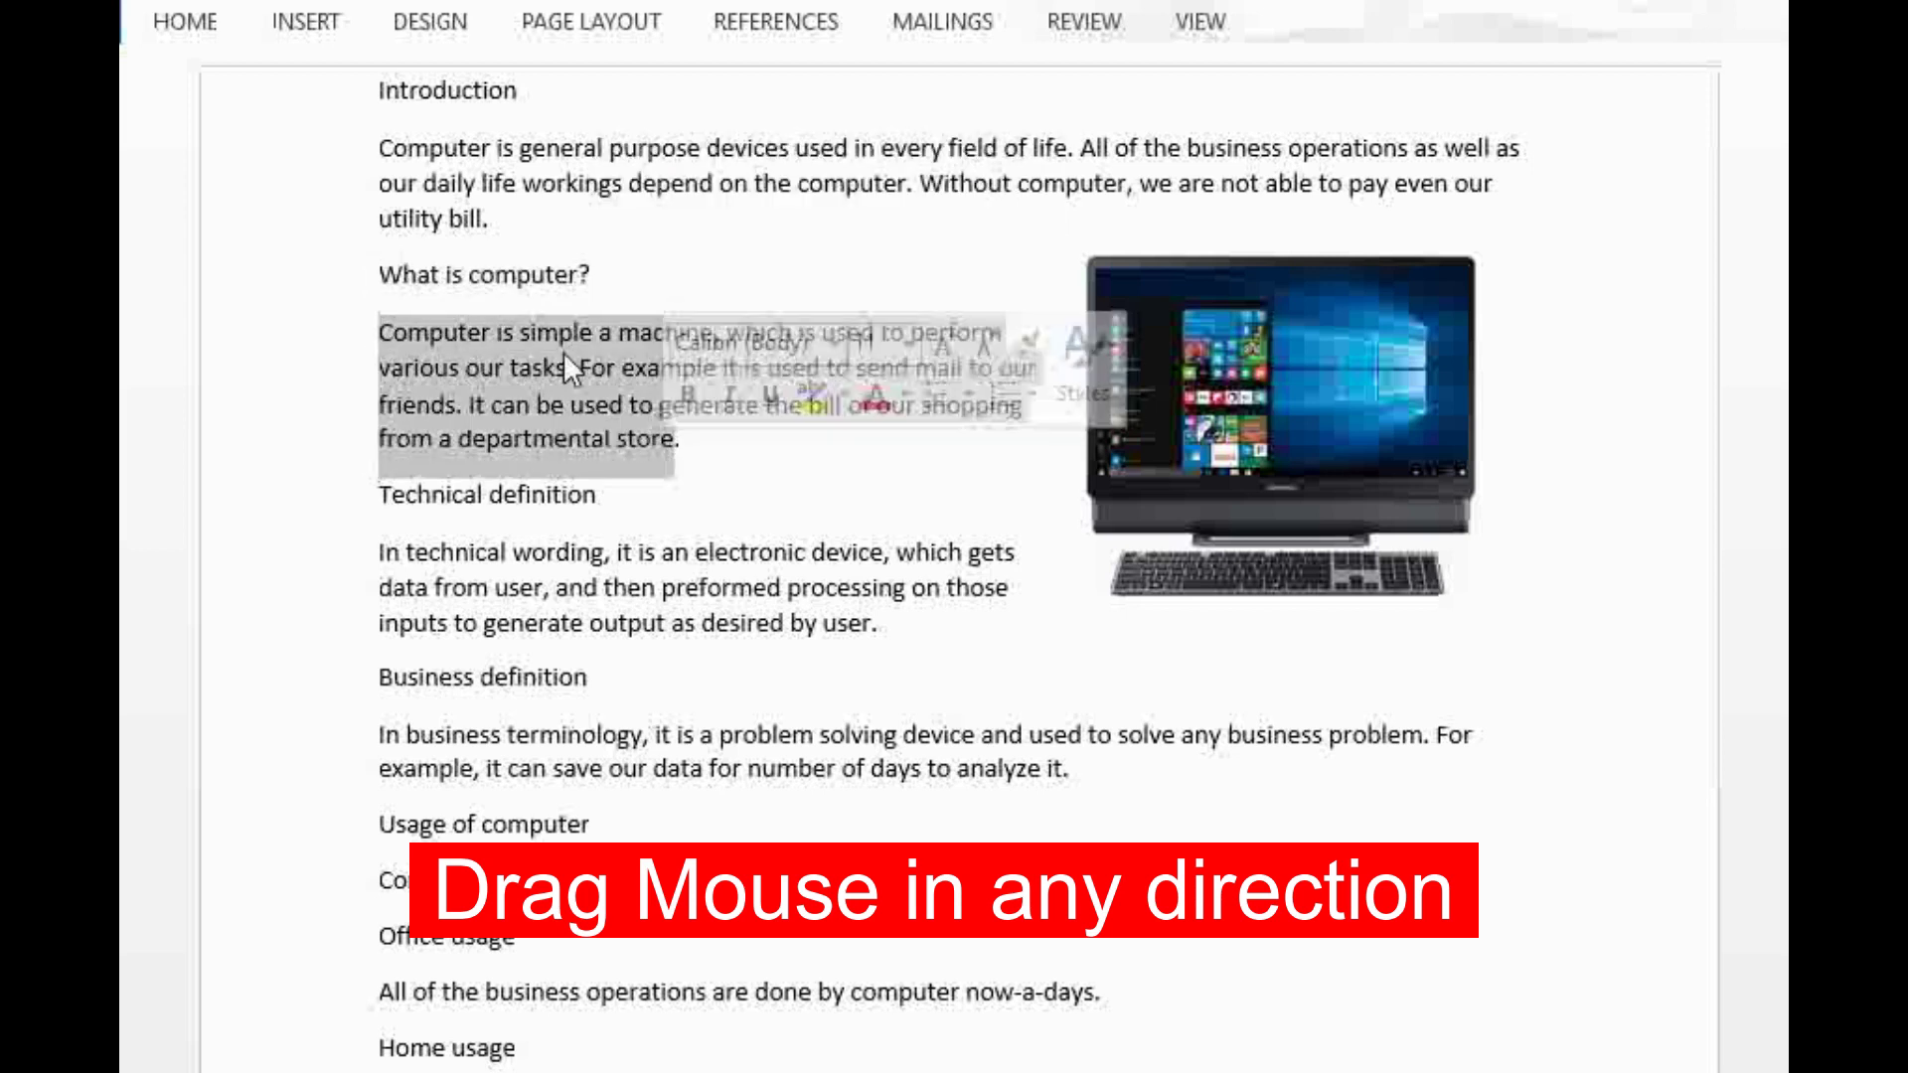
left_click(541, 332)
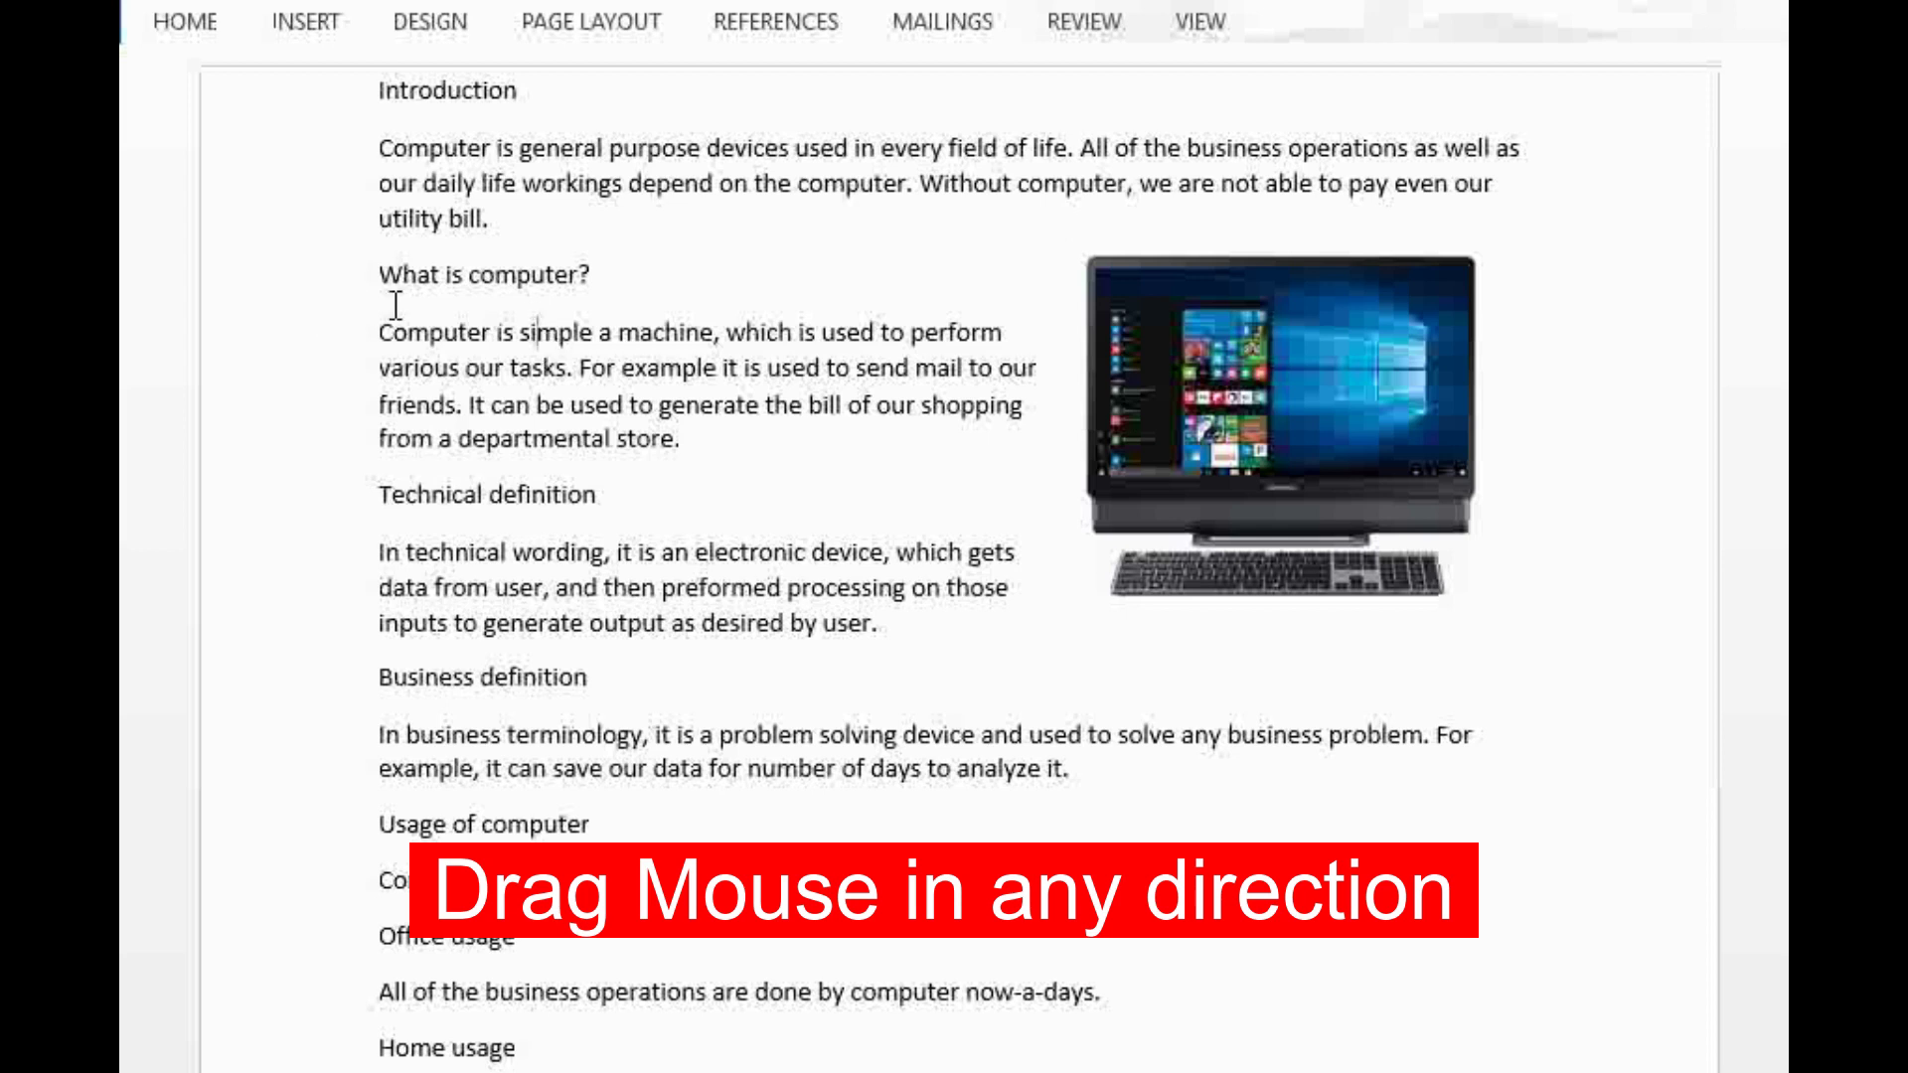
left_click_drag(380, 330, 687, 440)
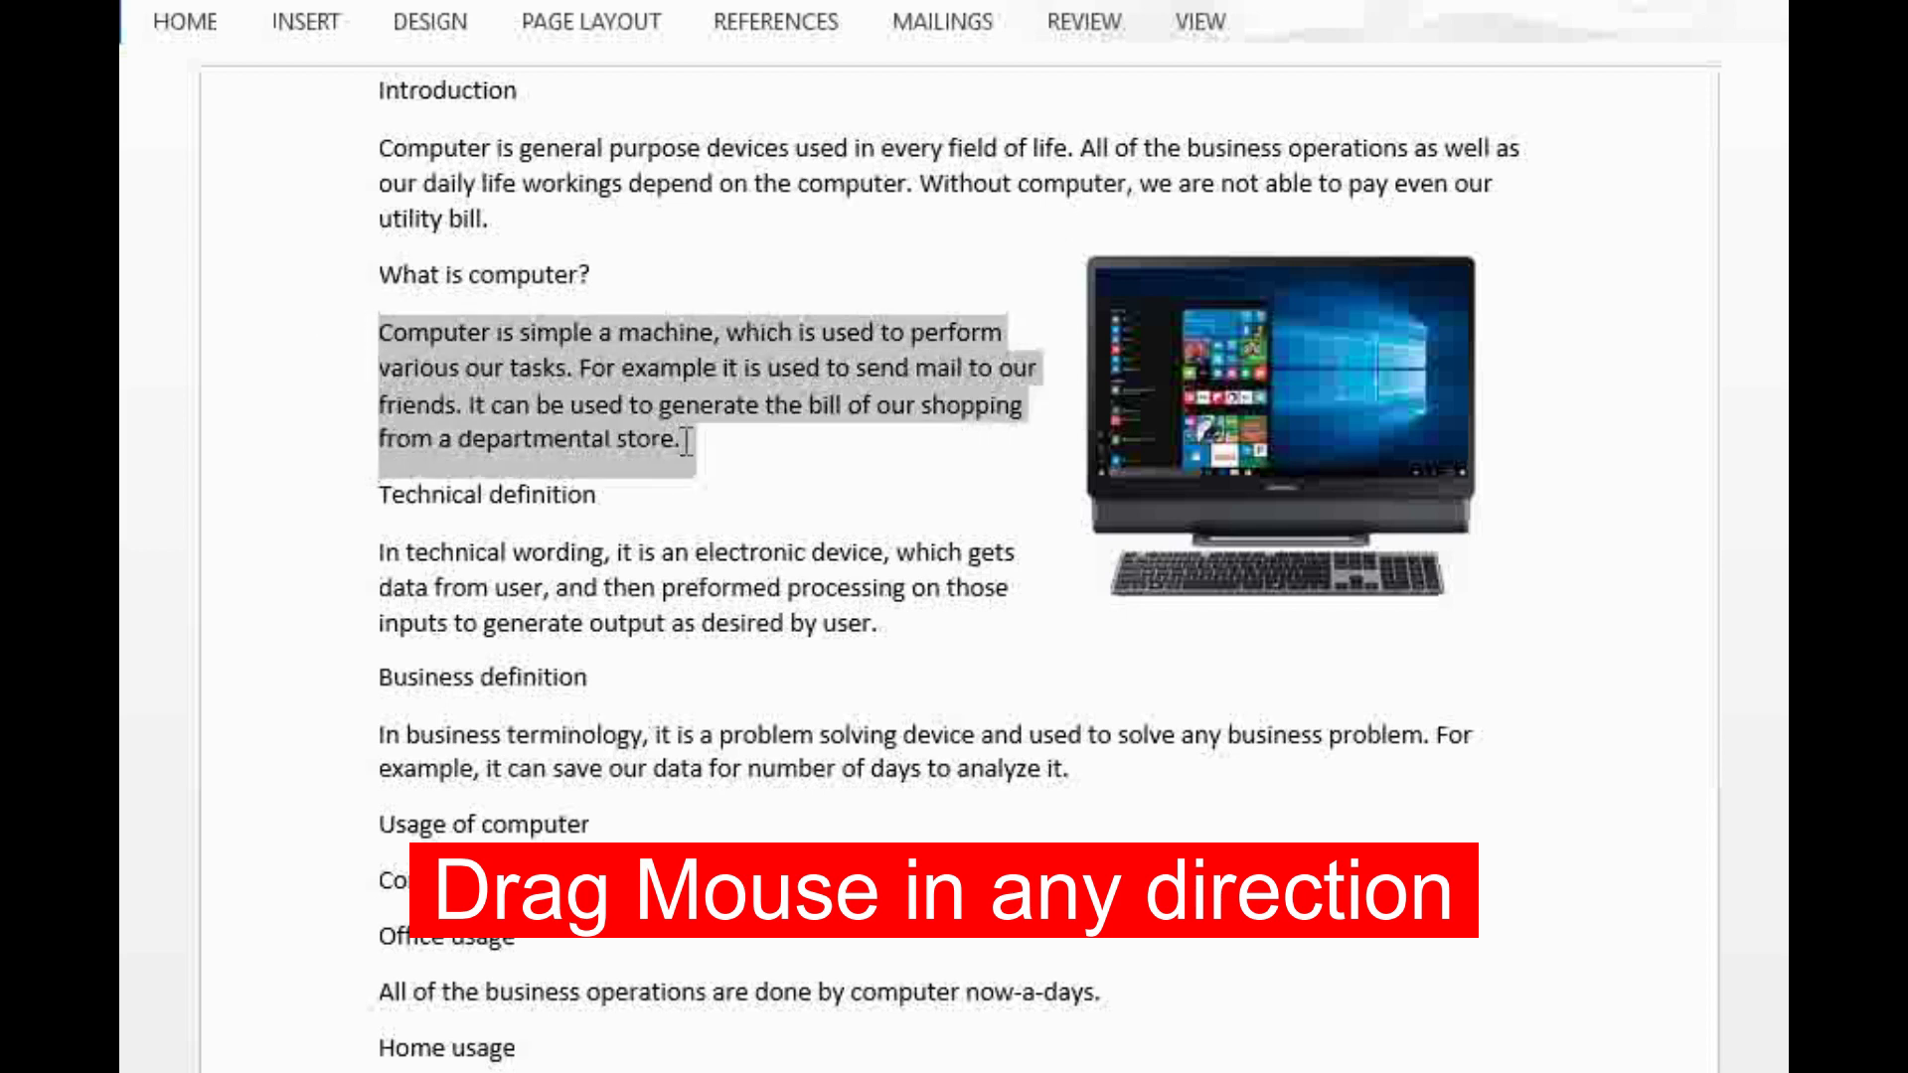
Step: Select the word "Computer" at the start of the Introduction paragraph, and expand the selection to the whole paragraph
left_click(383, 149)
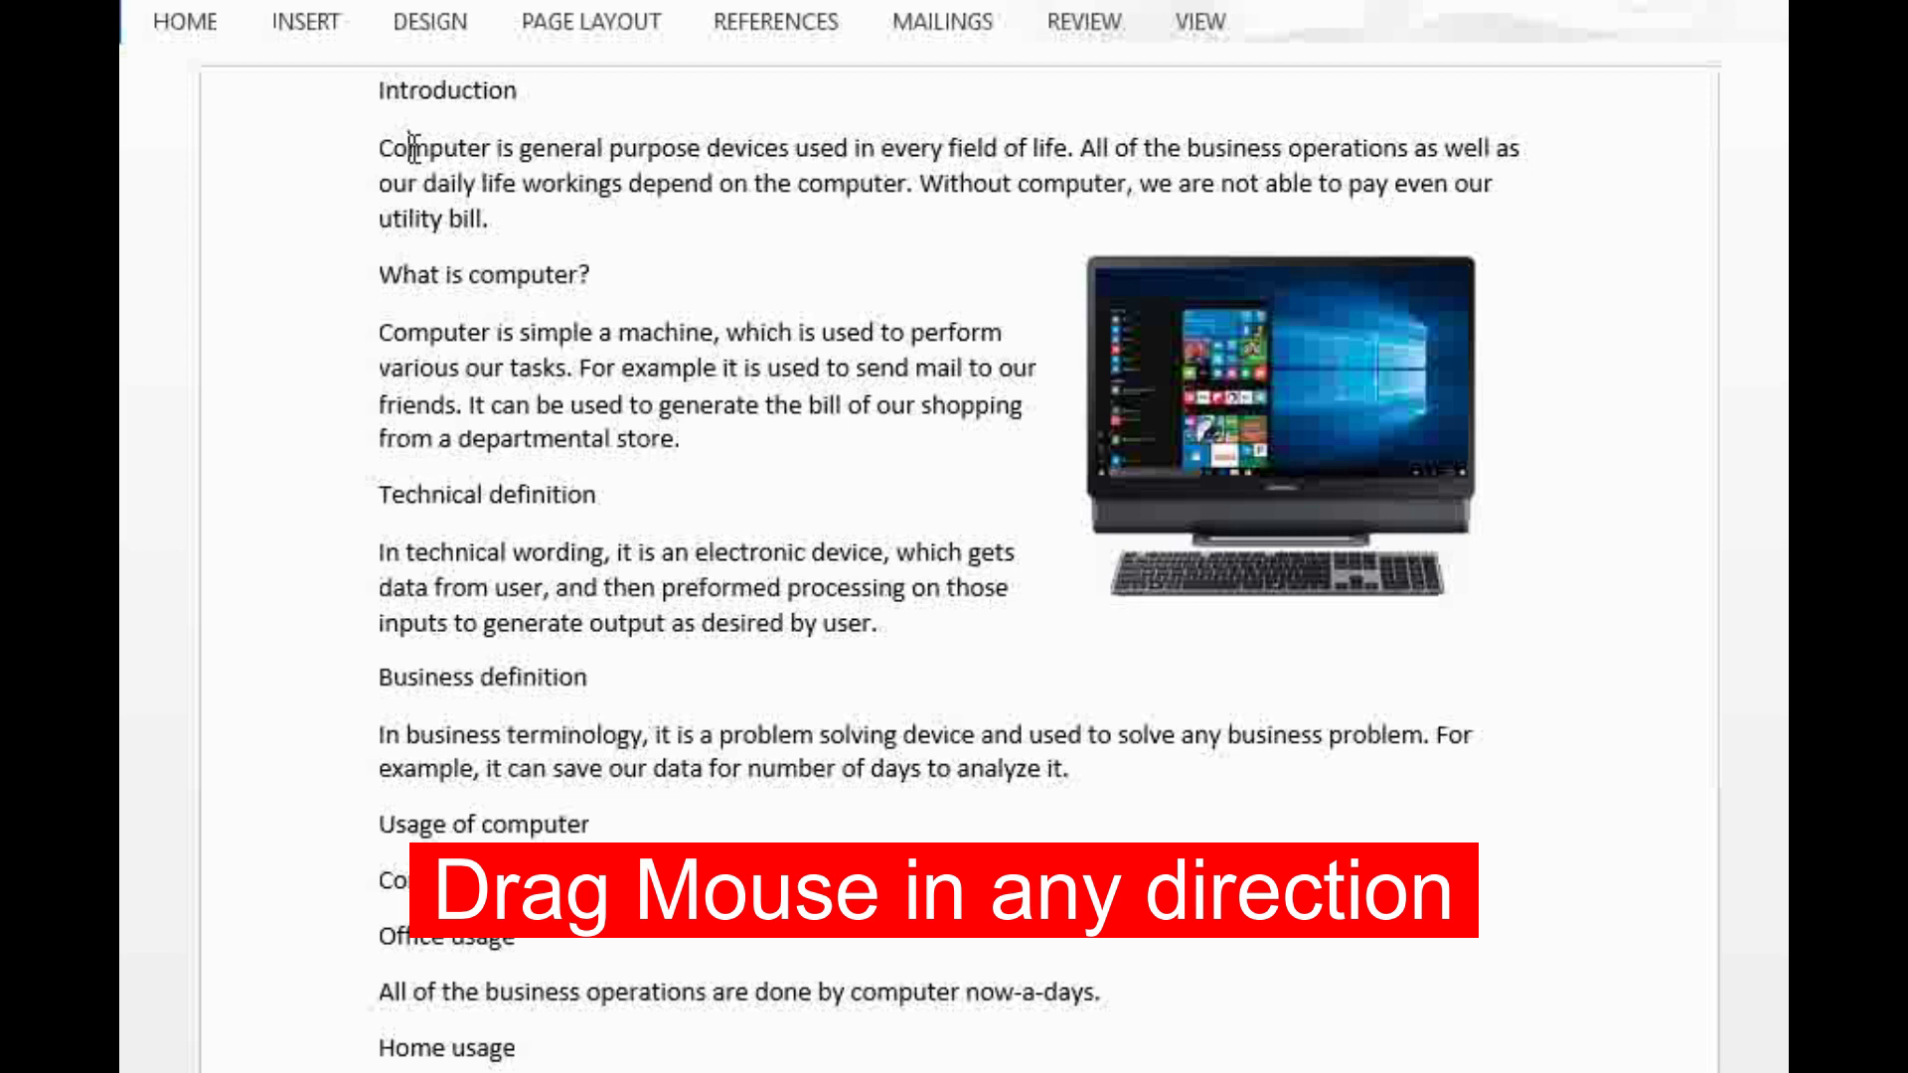
double_click(413, 148)
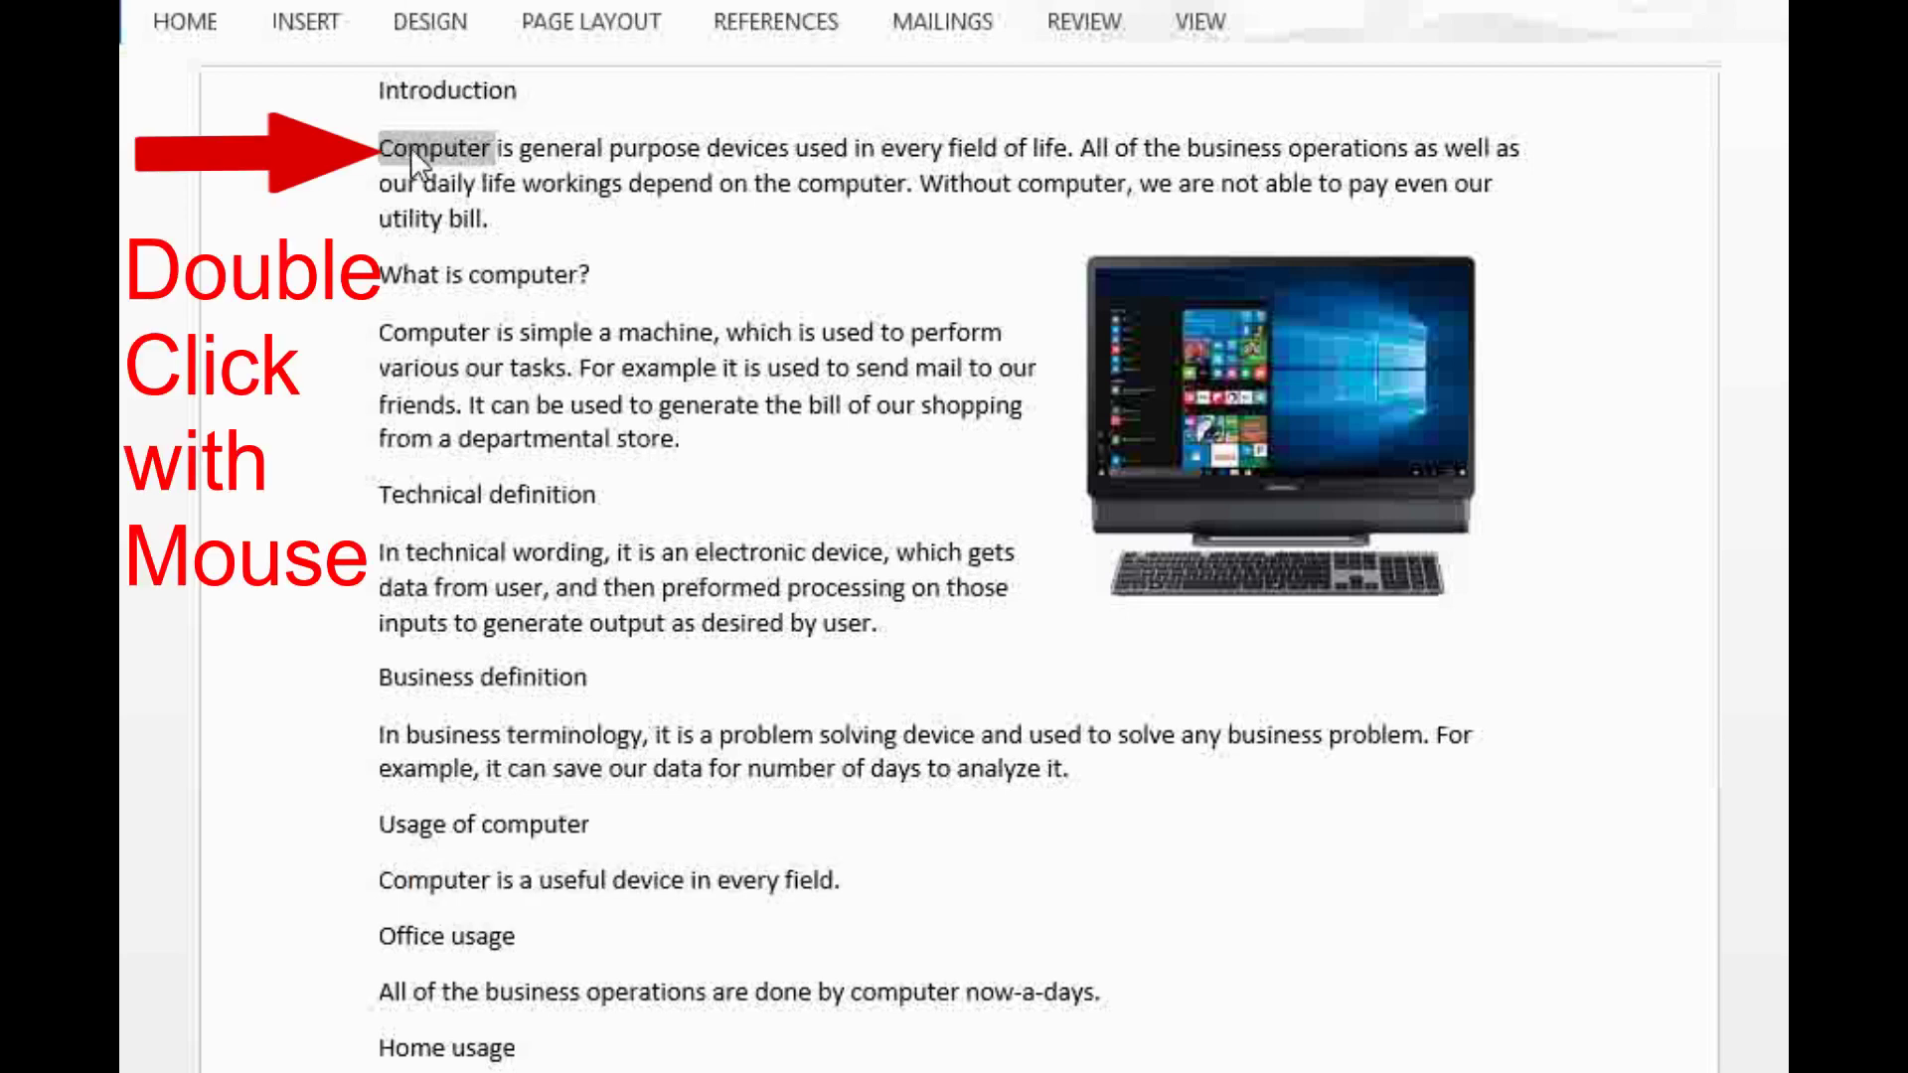
triple_click(409, 147)
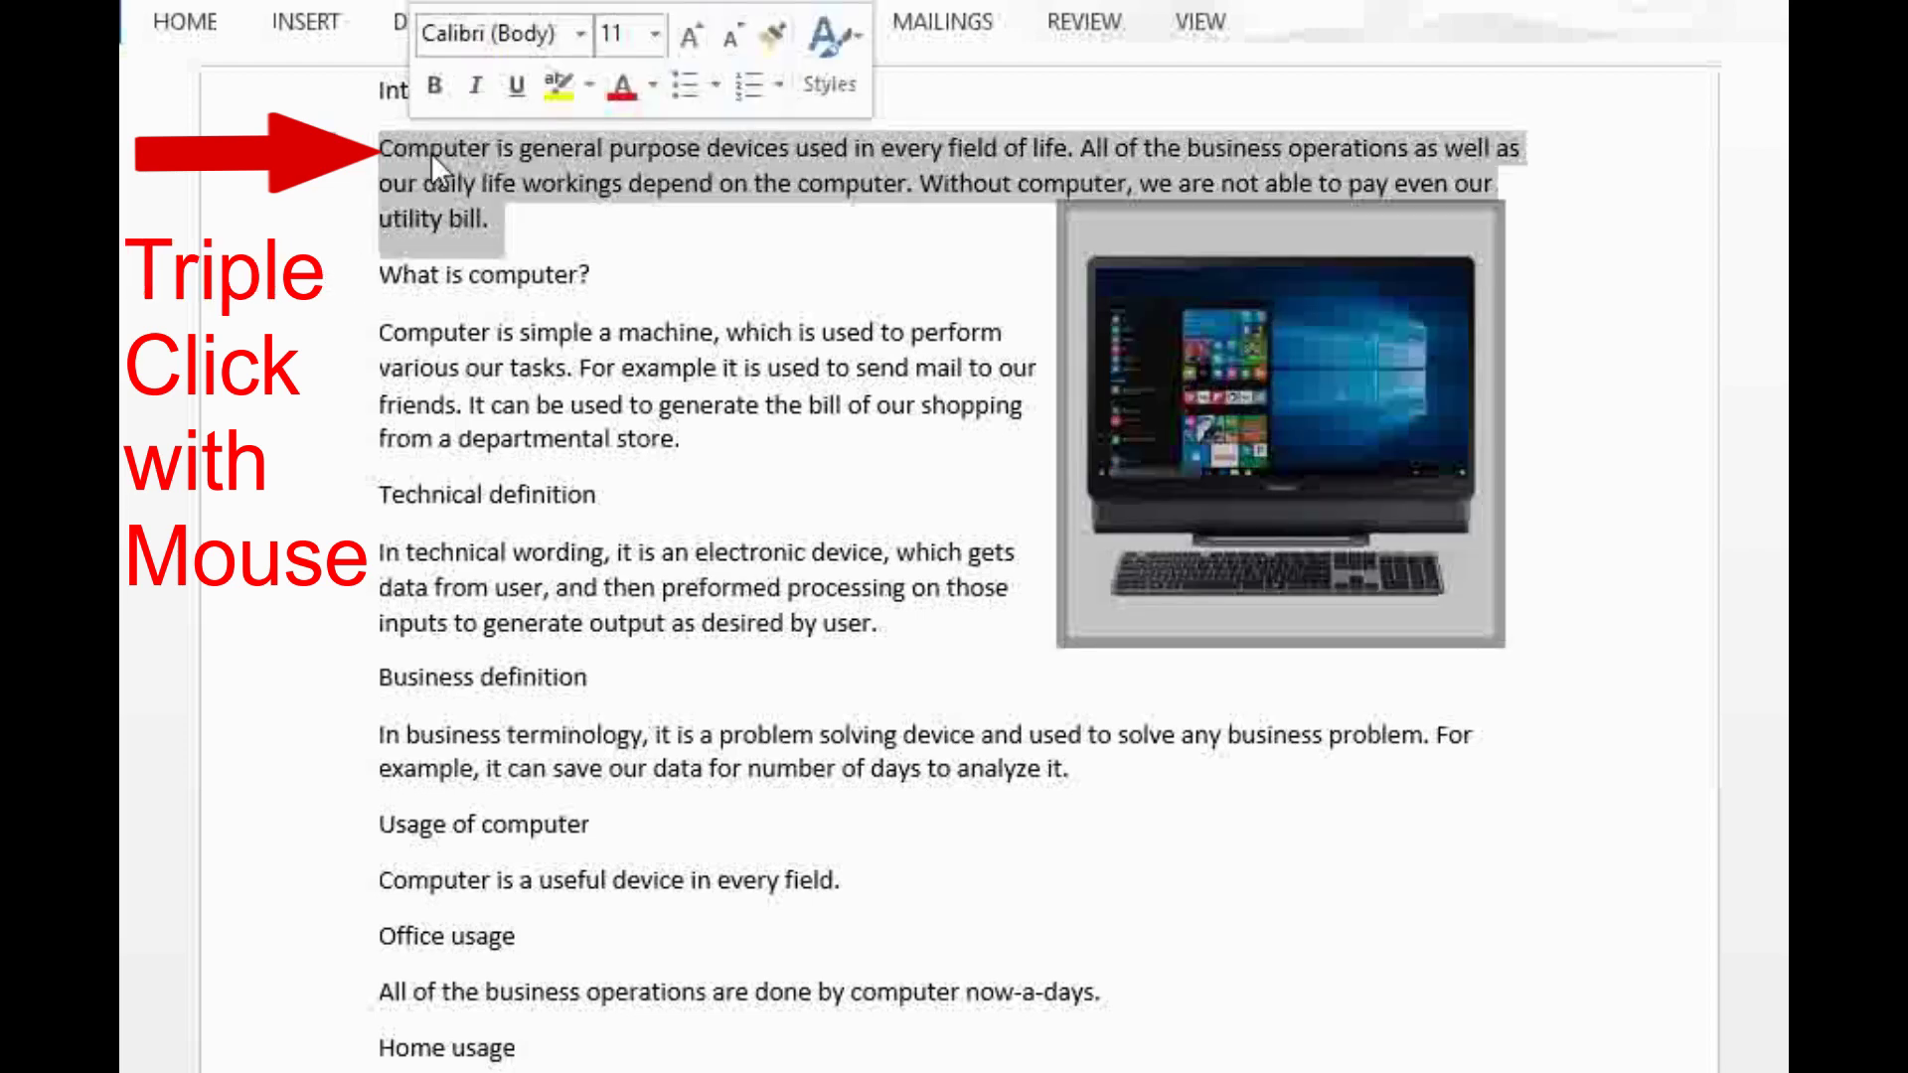
Step: Select the word "business" in the paragraph under "Business definition", and expand the selection to the whole paragraph
left_click(563, 740)
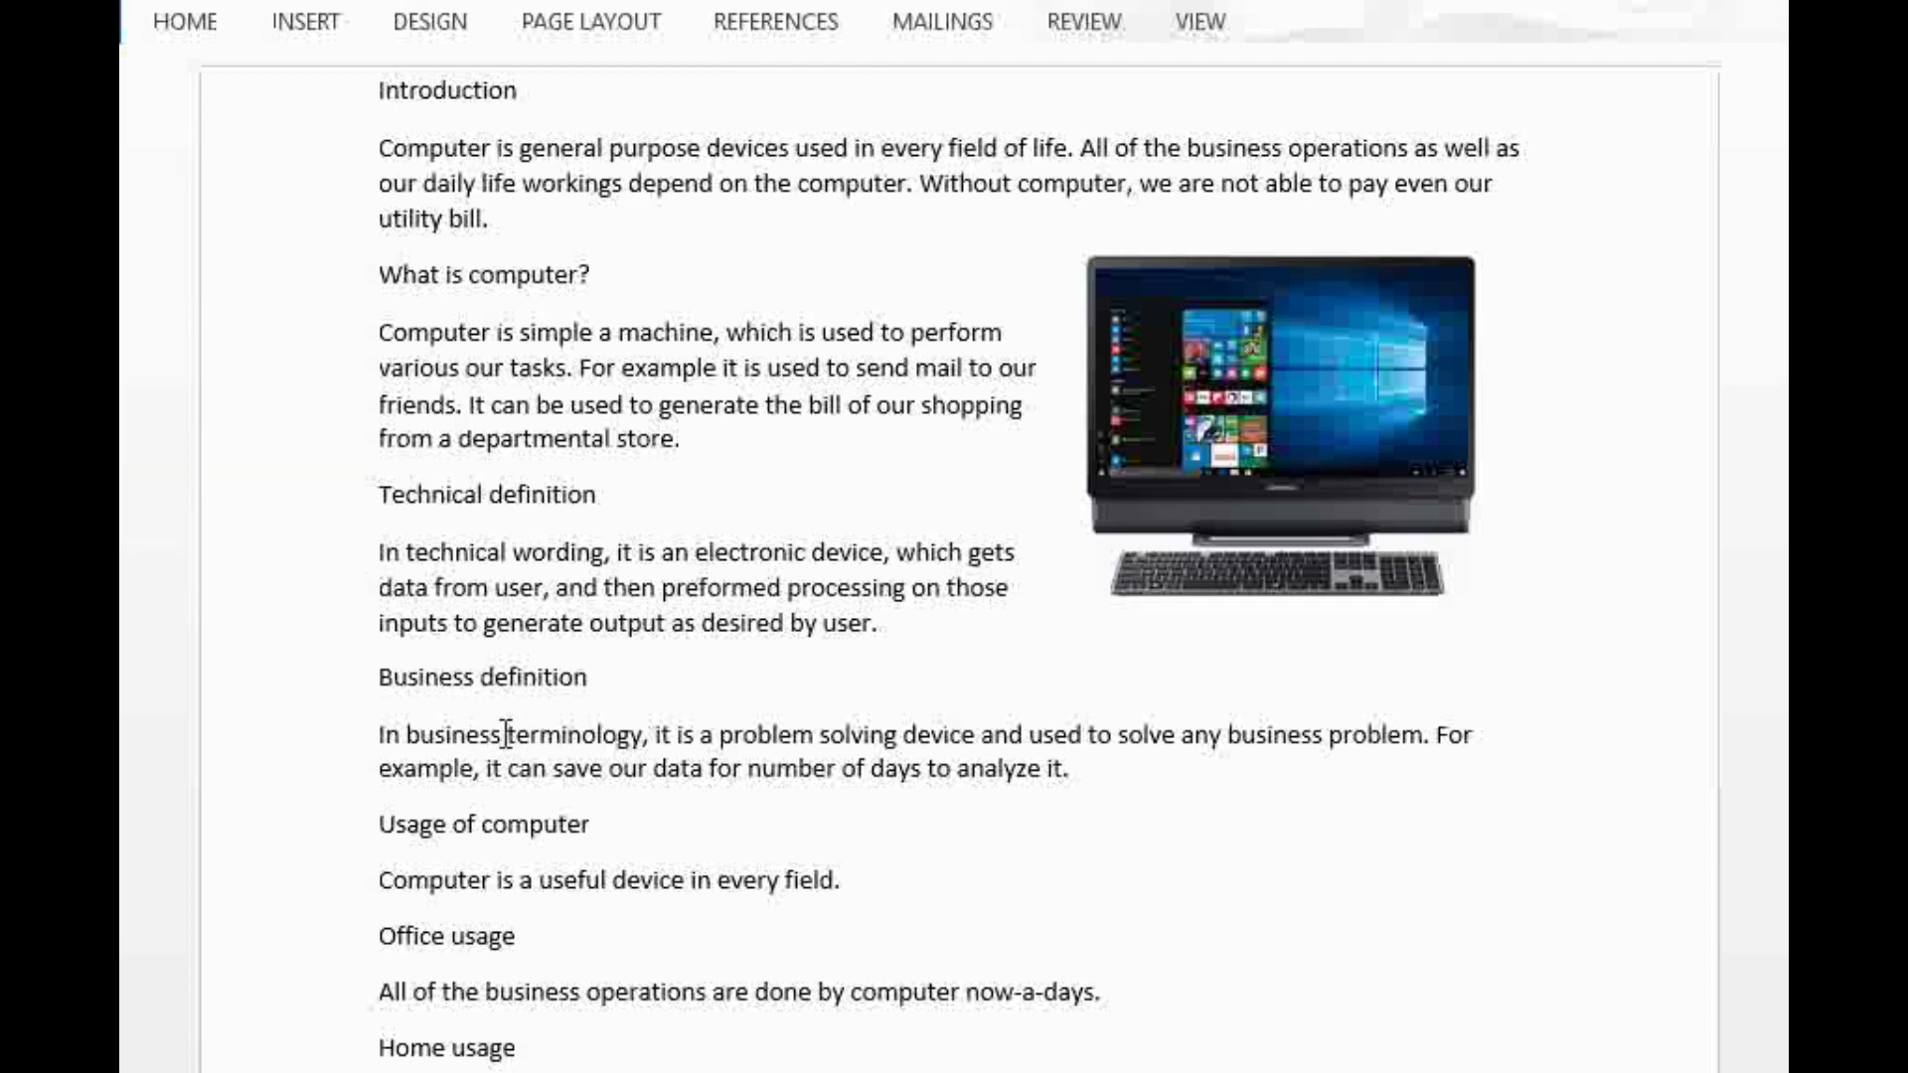
double_click(458, 735)
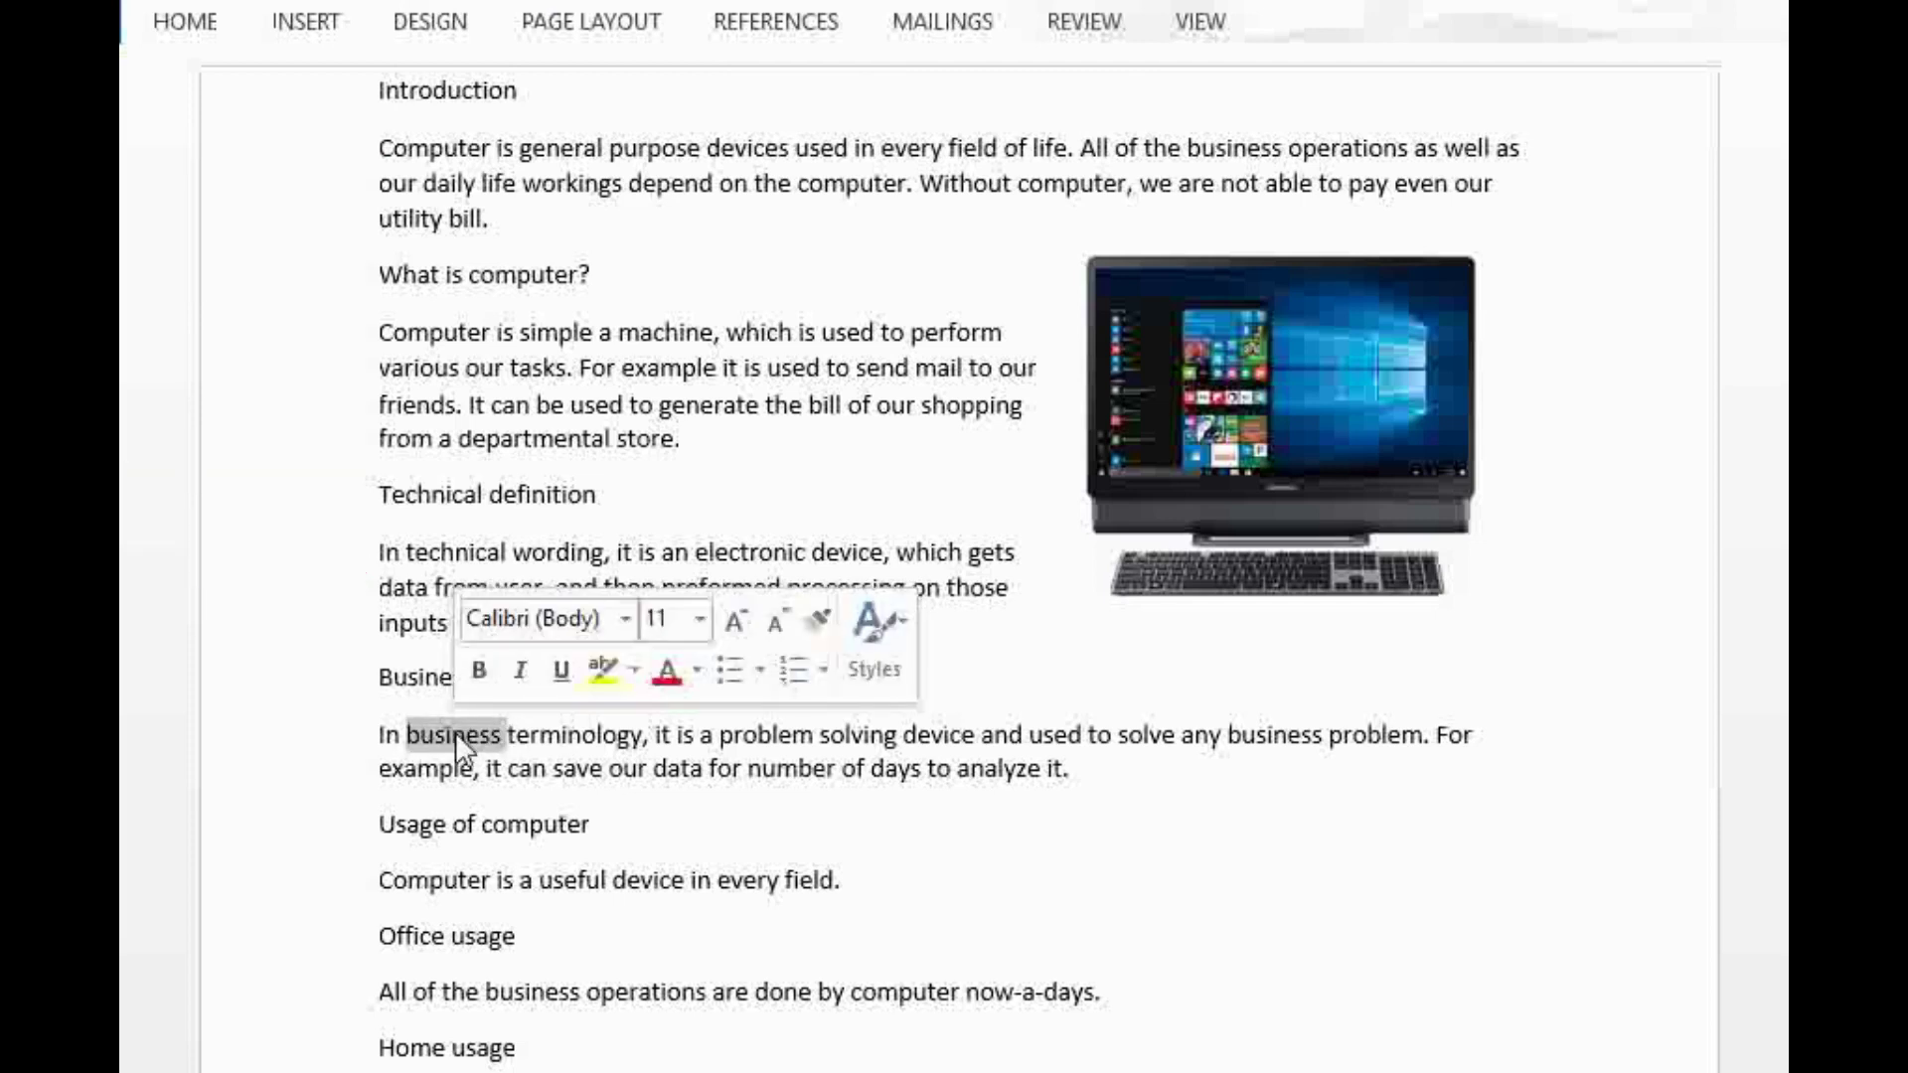
triple_click(456, 735)
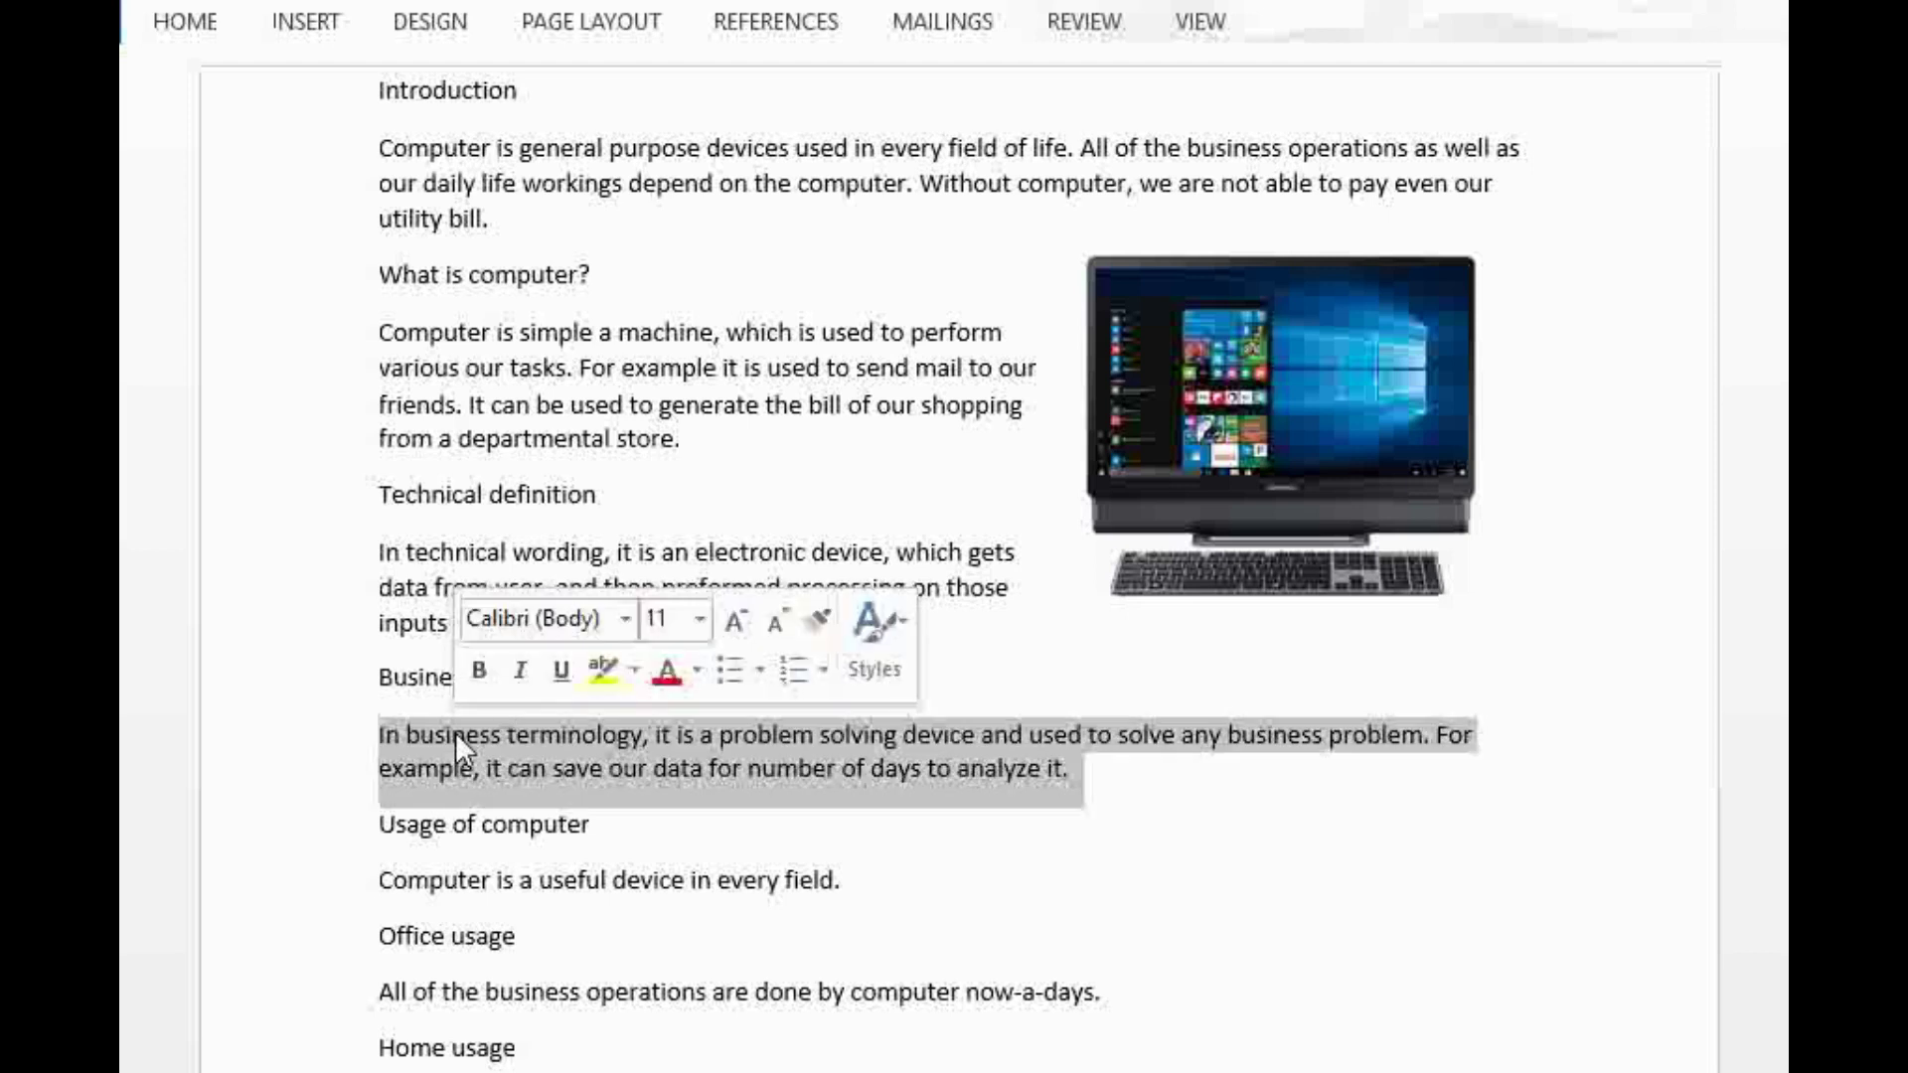
Step: Repeat selecting the word "business" and its whole paragraph alternately, ending with only the word selected
left_click(455, 735)
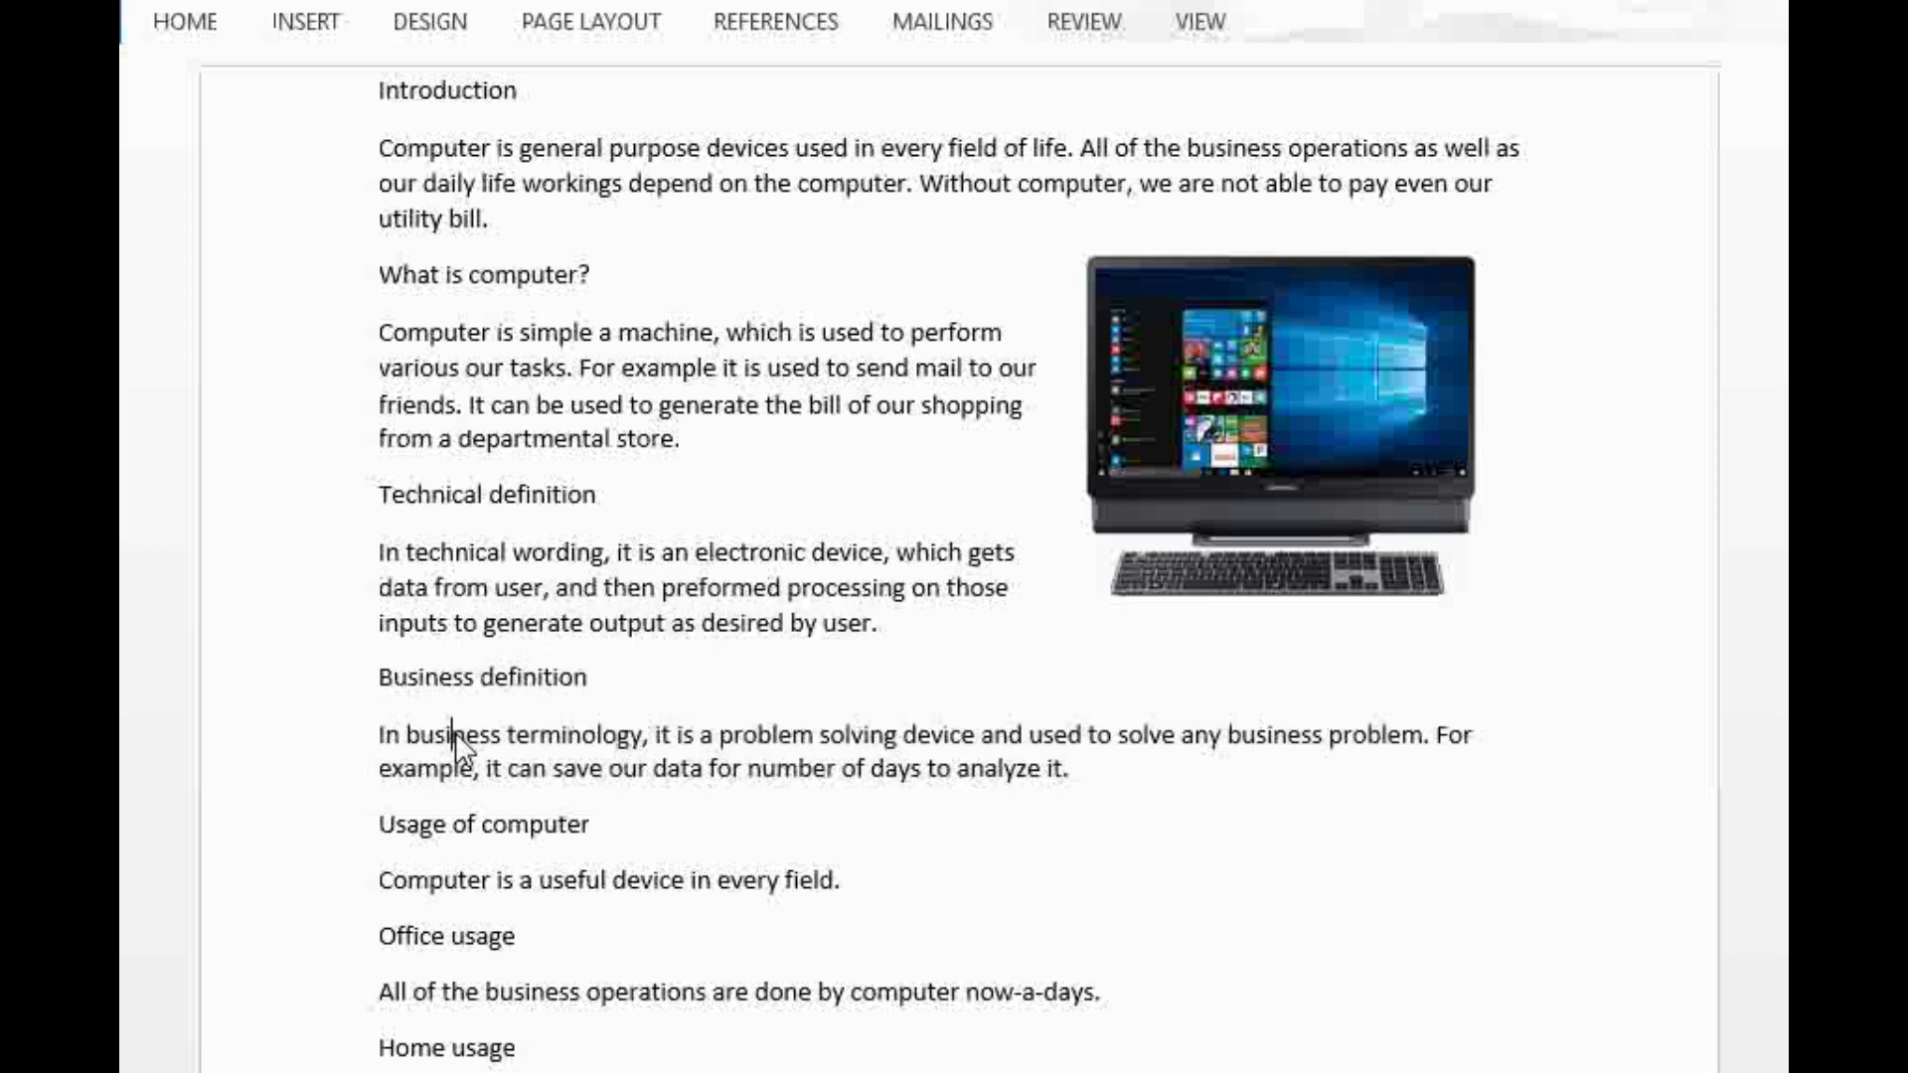
double_click(456, 735)
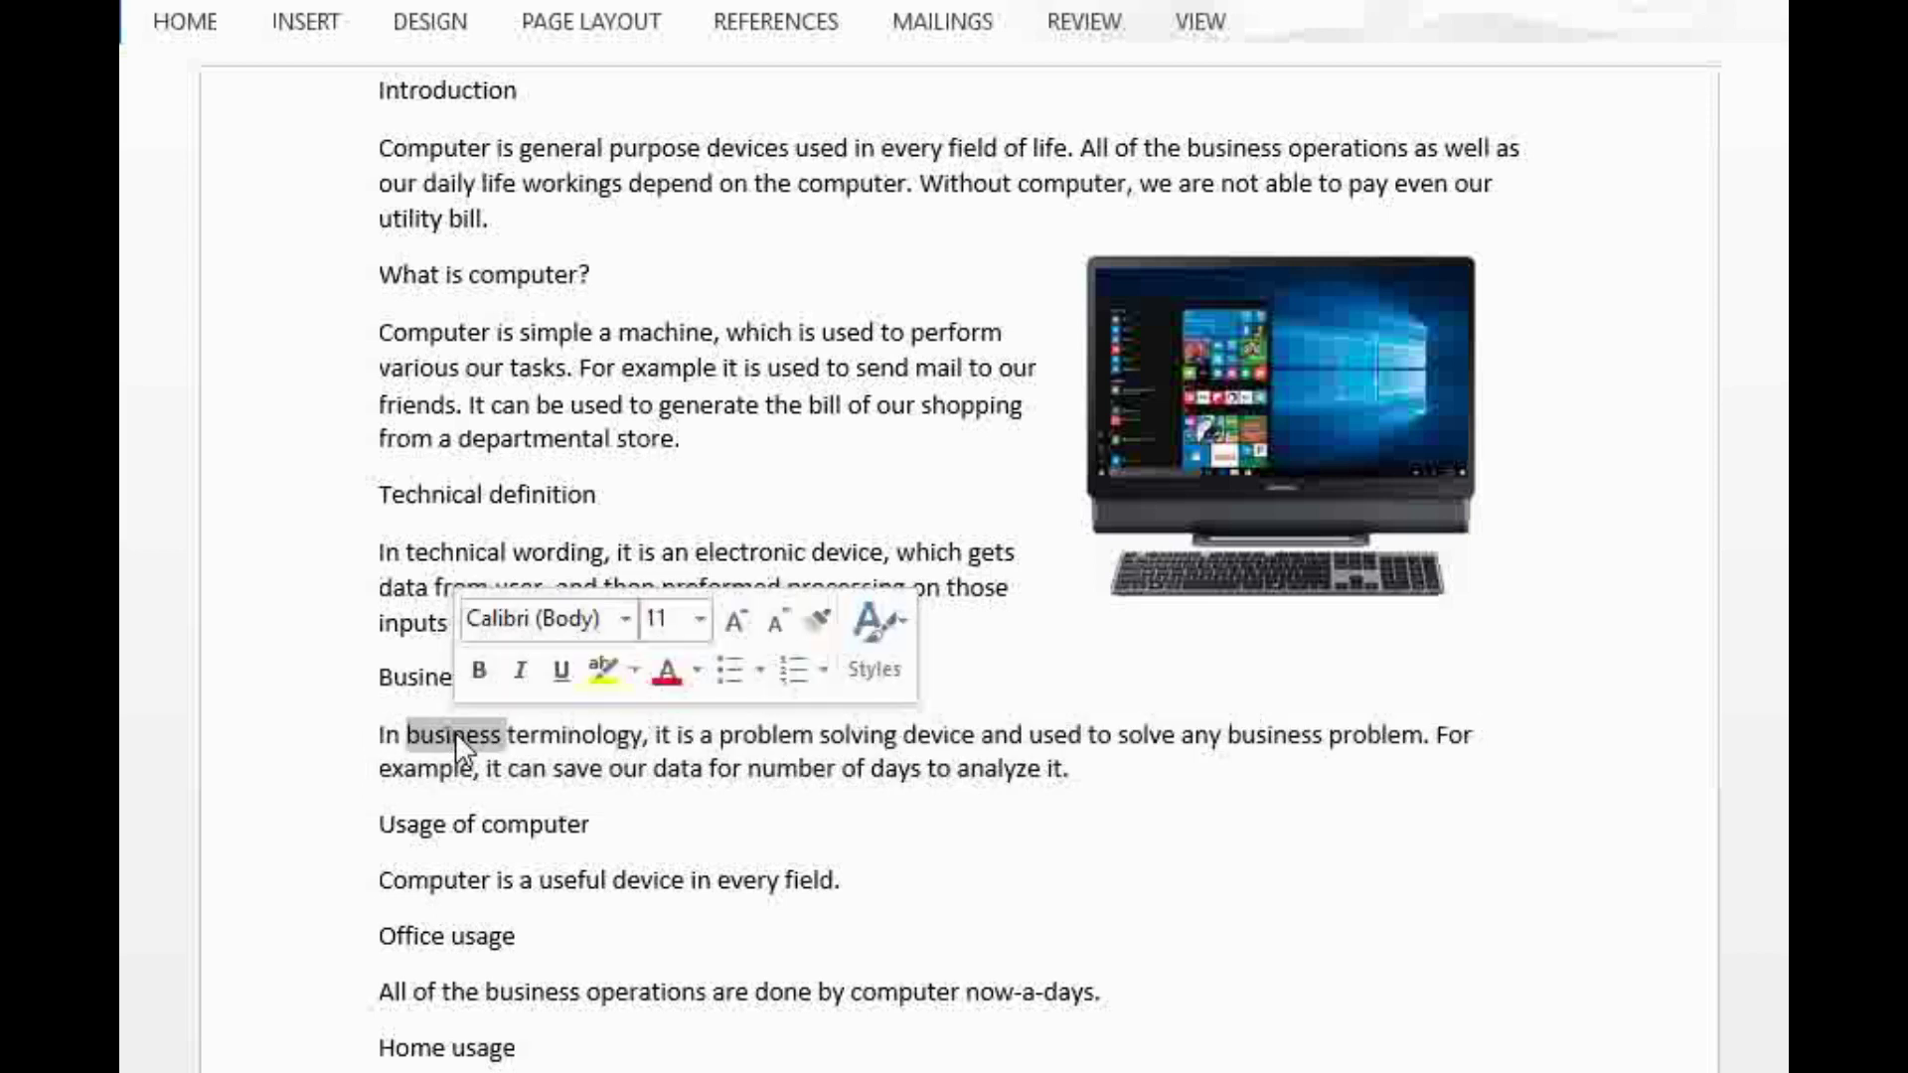
triple_click(455, 735)
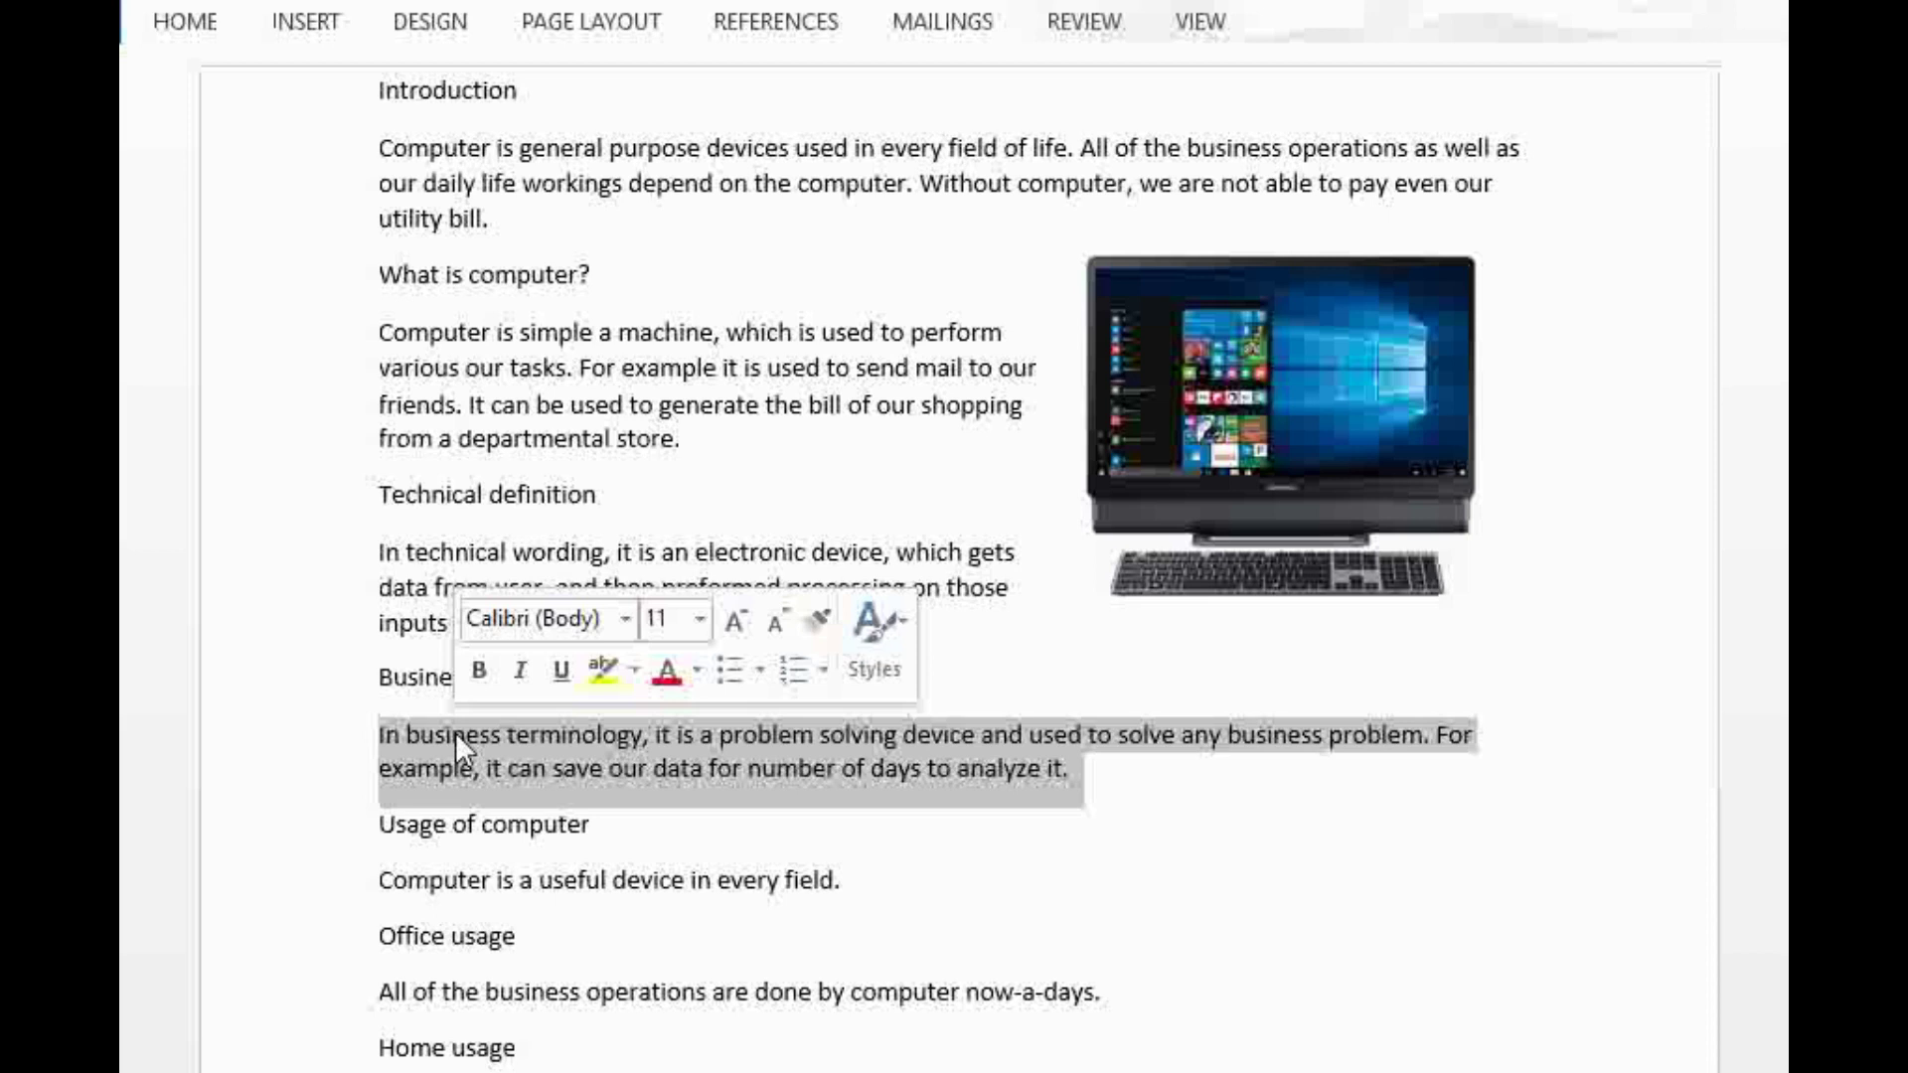
left_click(455, 736)
double_click(455, 735)
triple_click(456, 736)
double_click(455, 736)
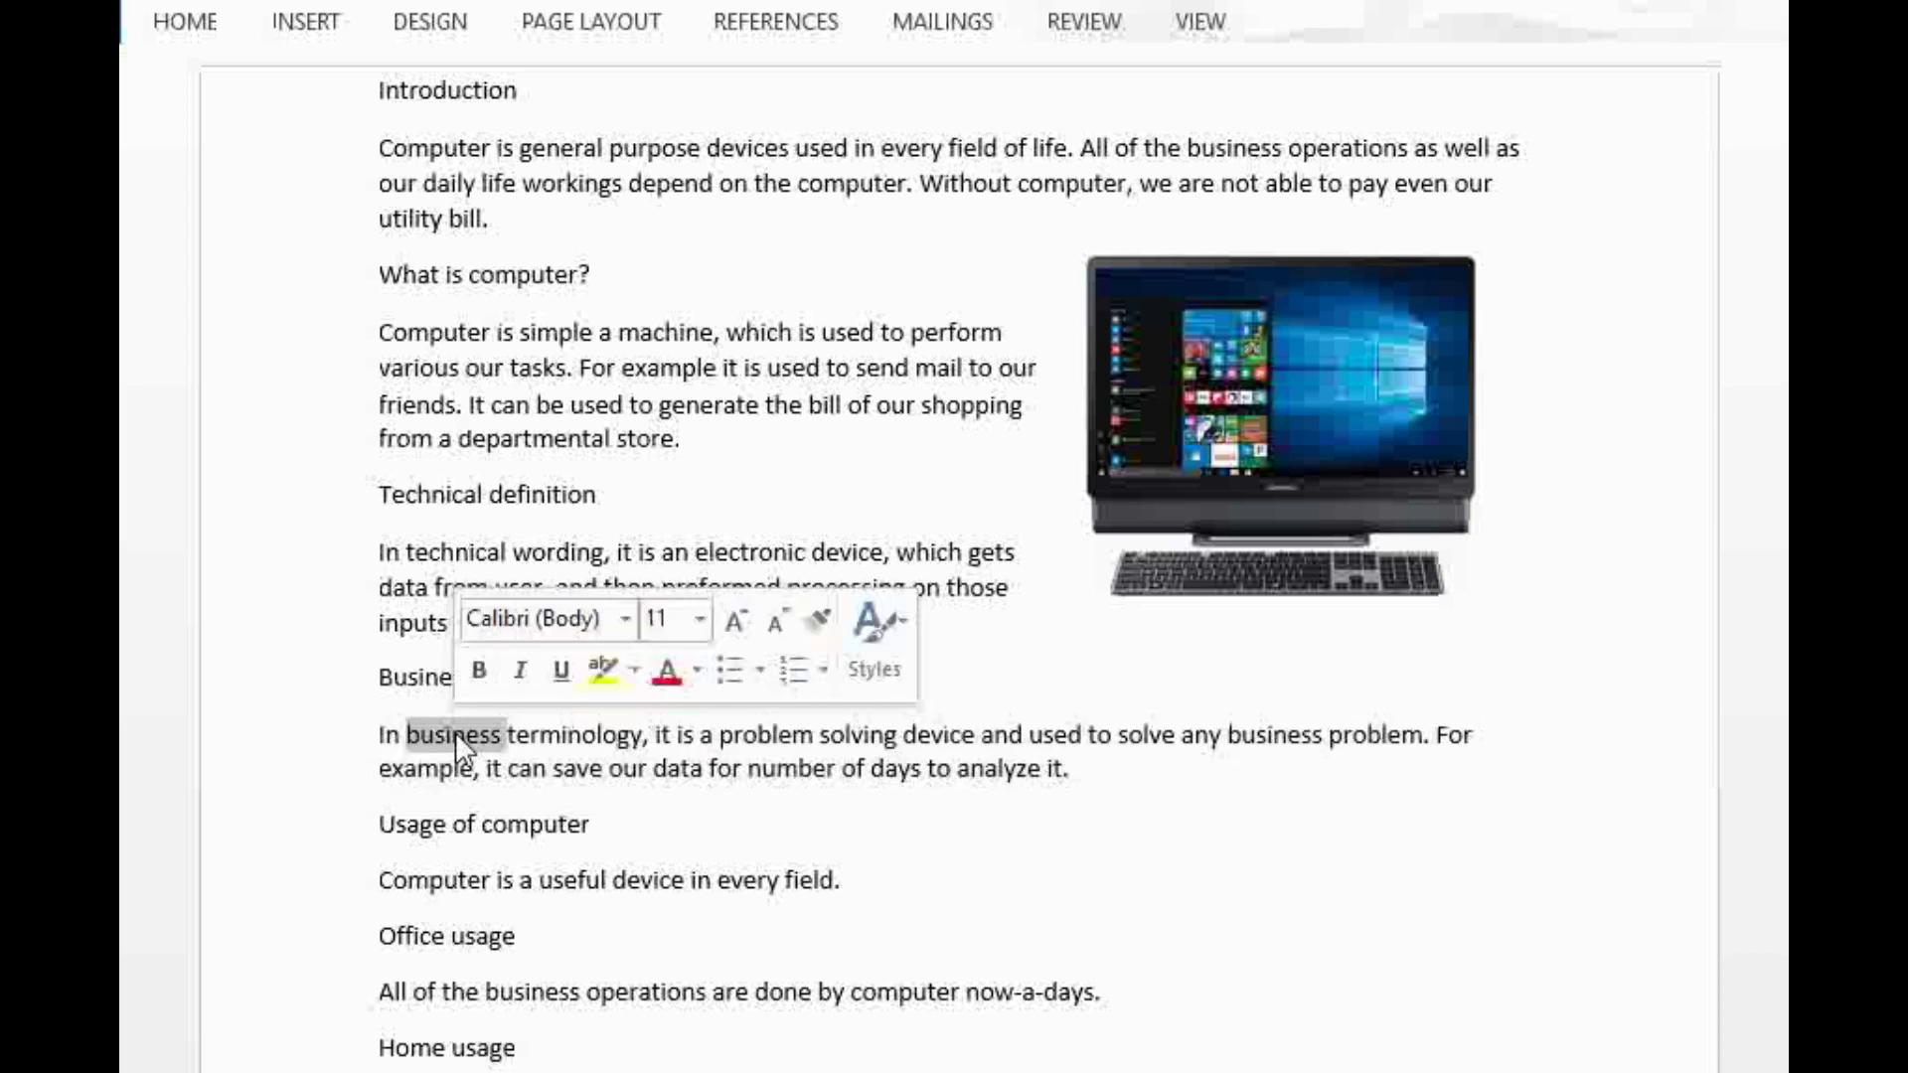
Step: Clear the word selection and select the entire content of the document
left_click(450, 736)
left_click(394, 345)
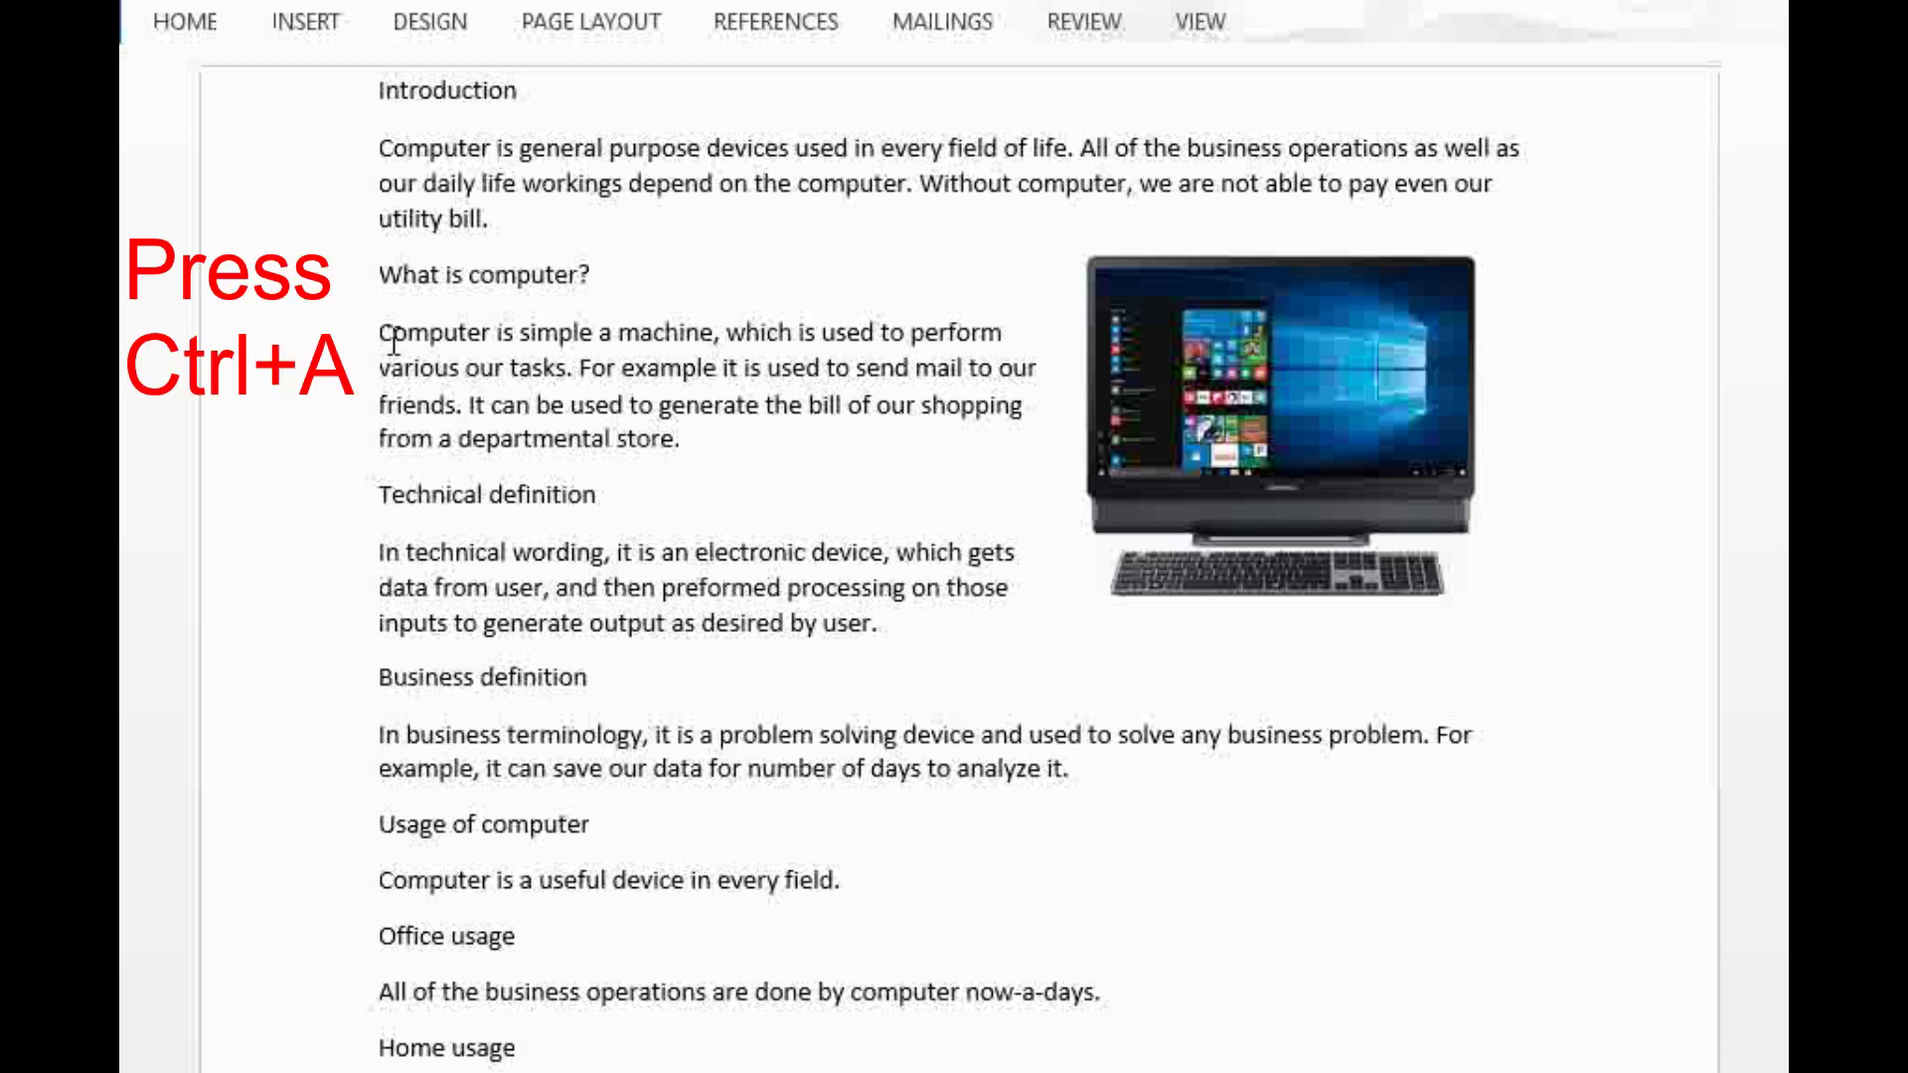
key("ctrl+a")
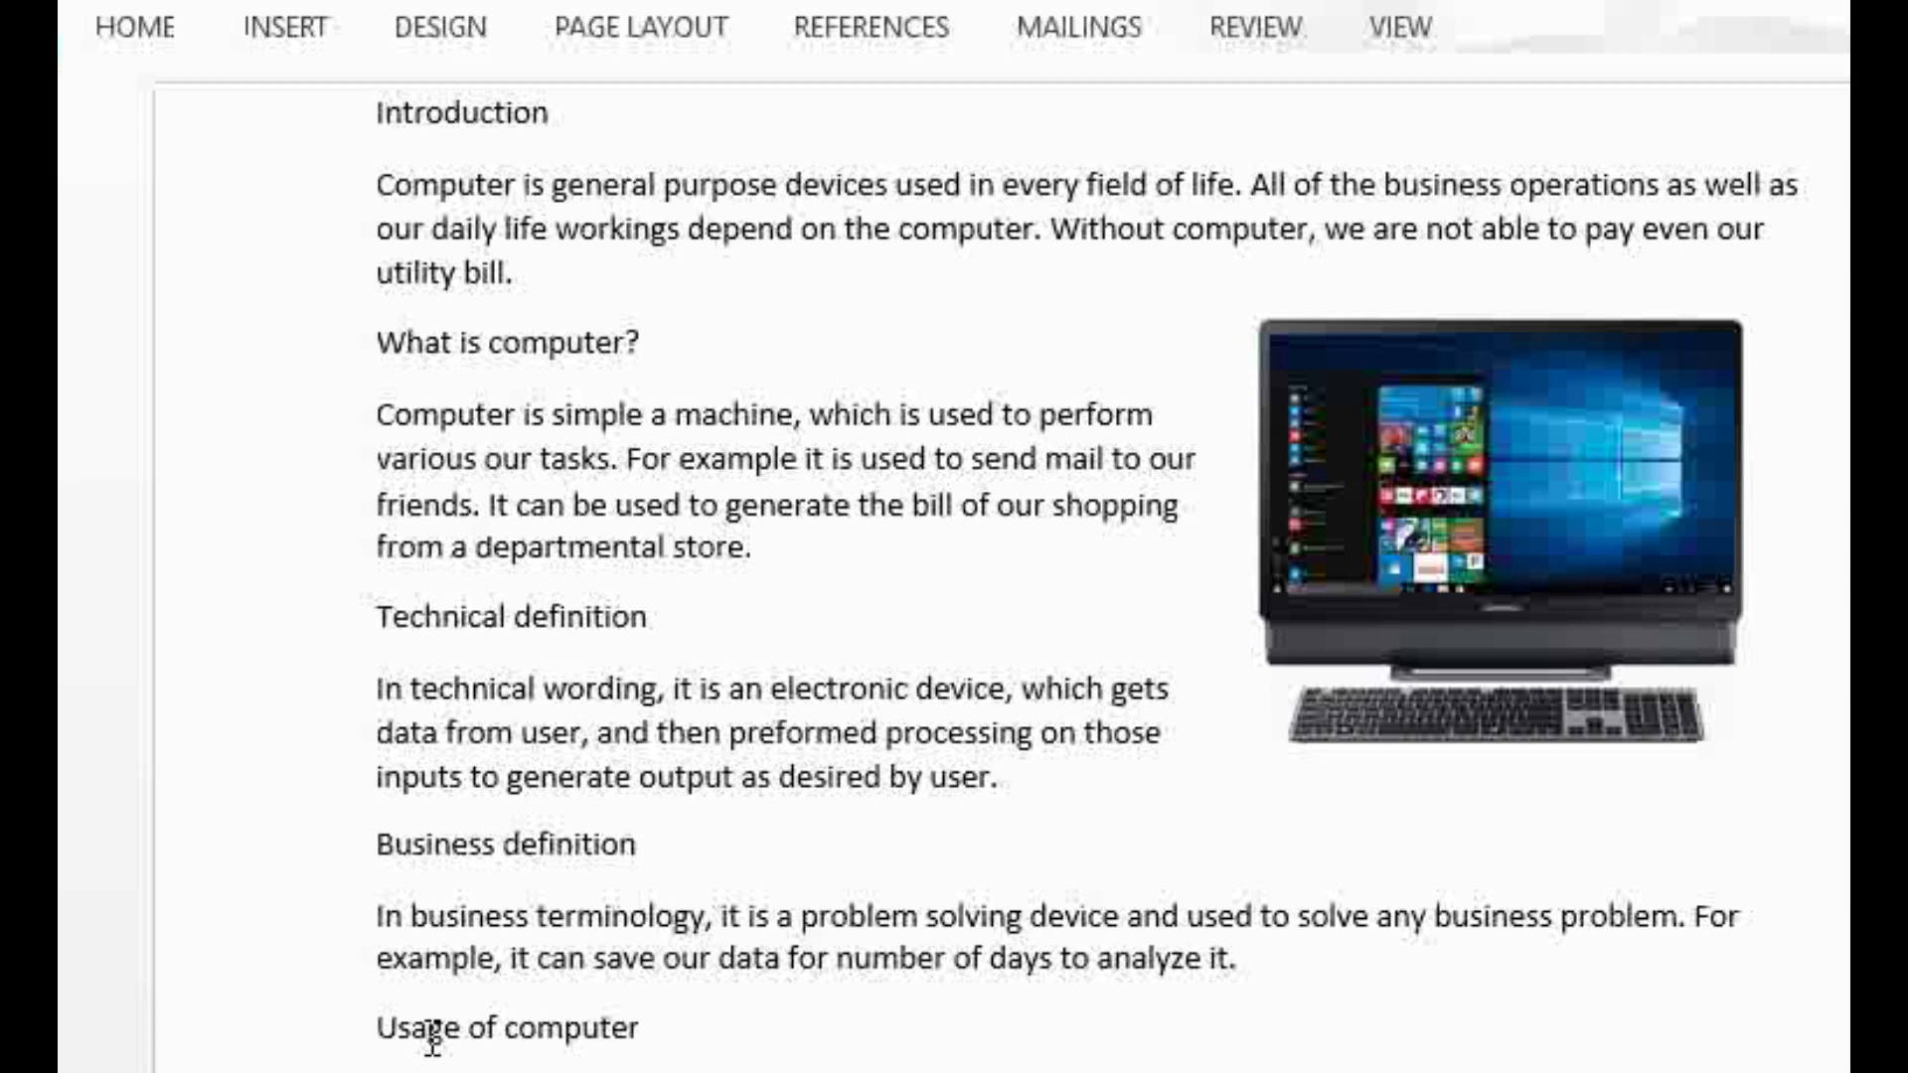
Step: Select the "Business definition" heading and set its font to Broadway
key("shift+Down")
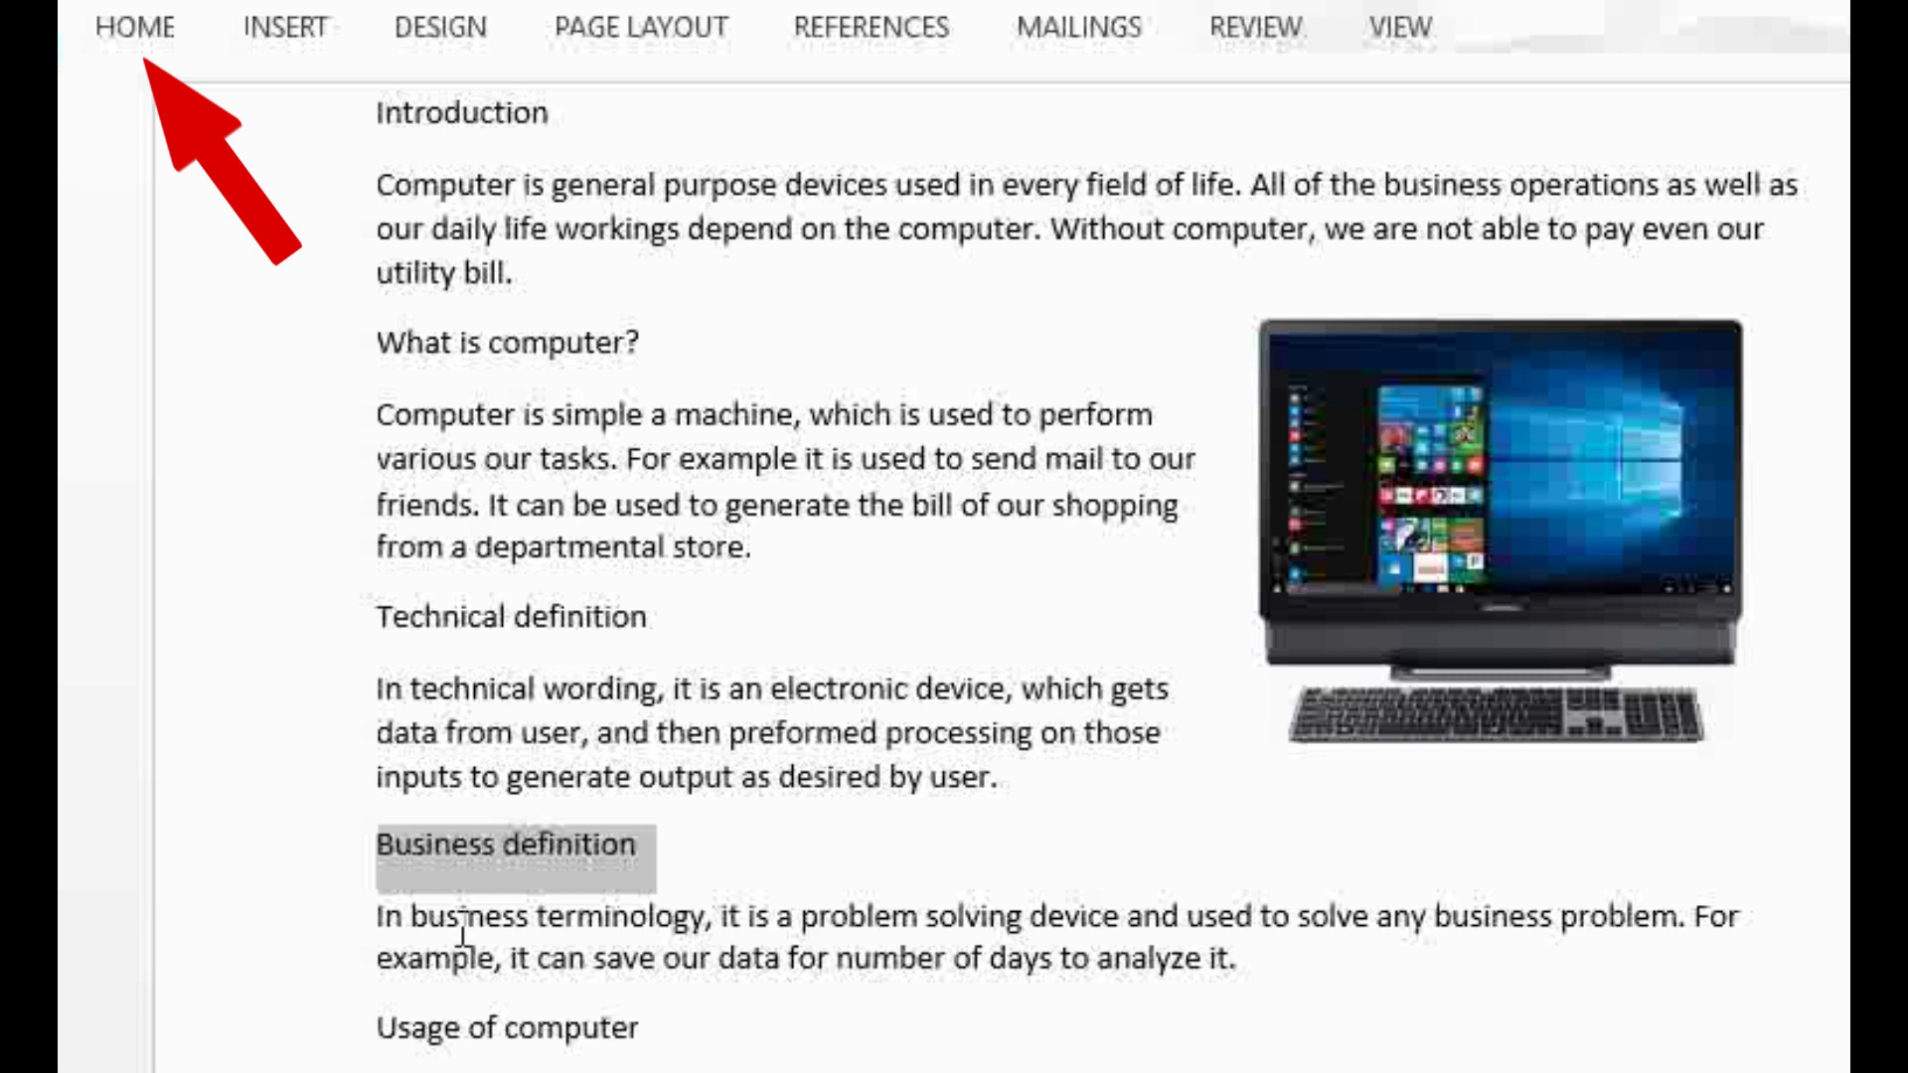
left_click(130, 29)
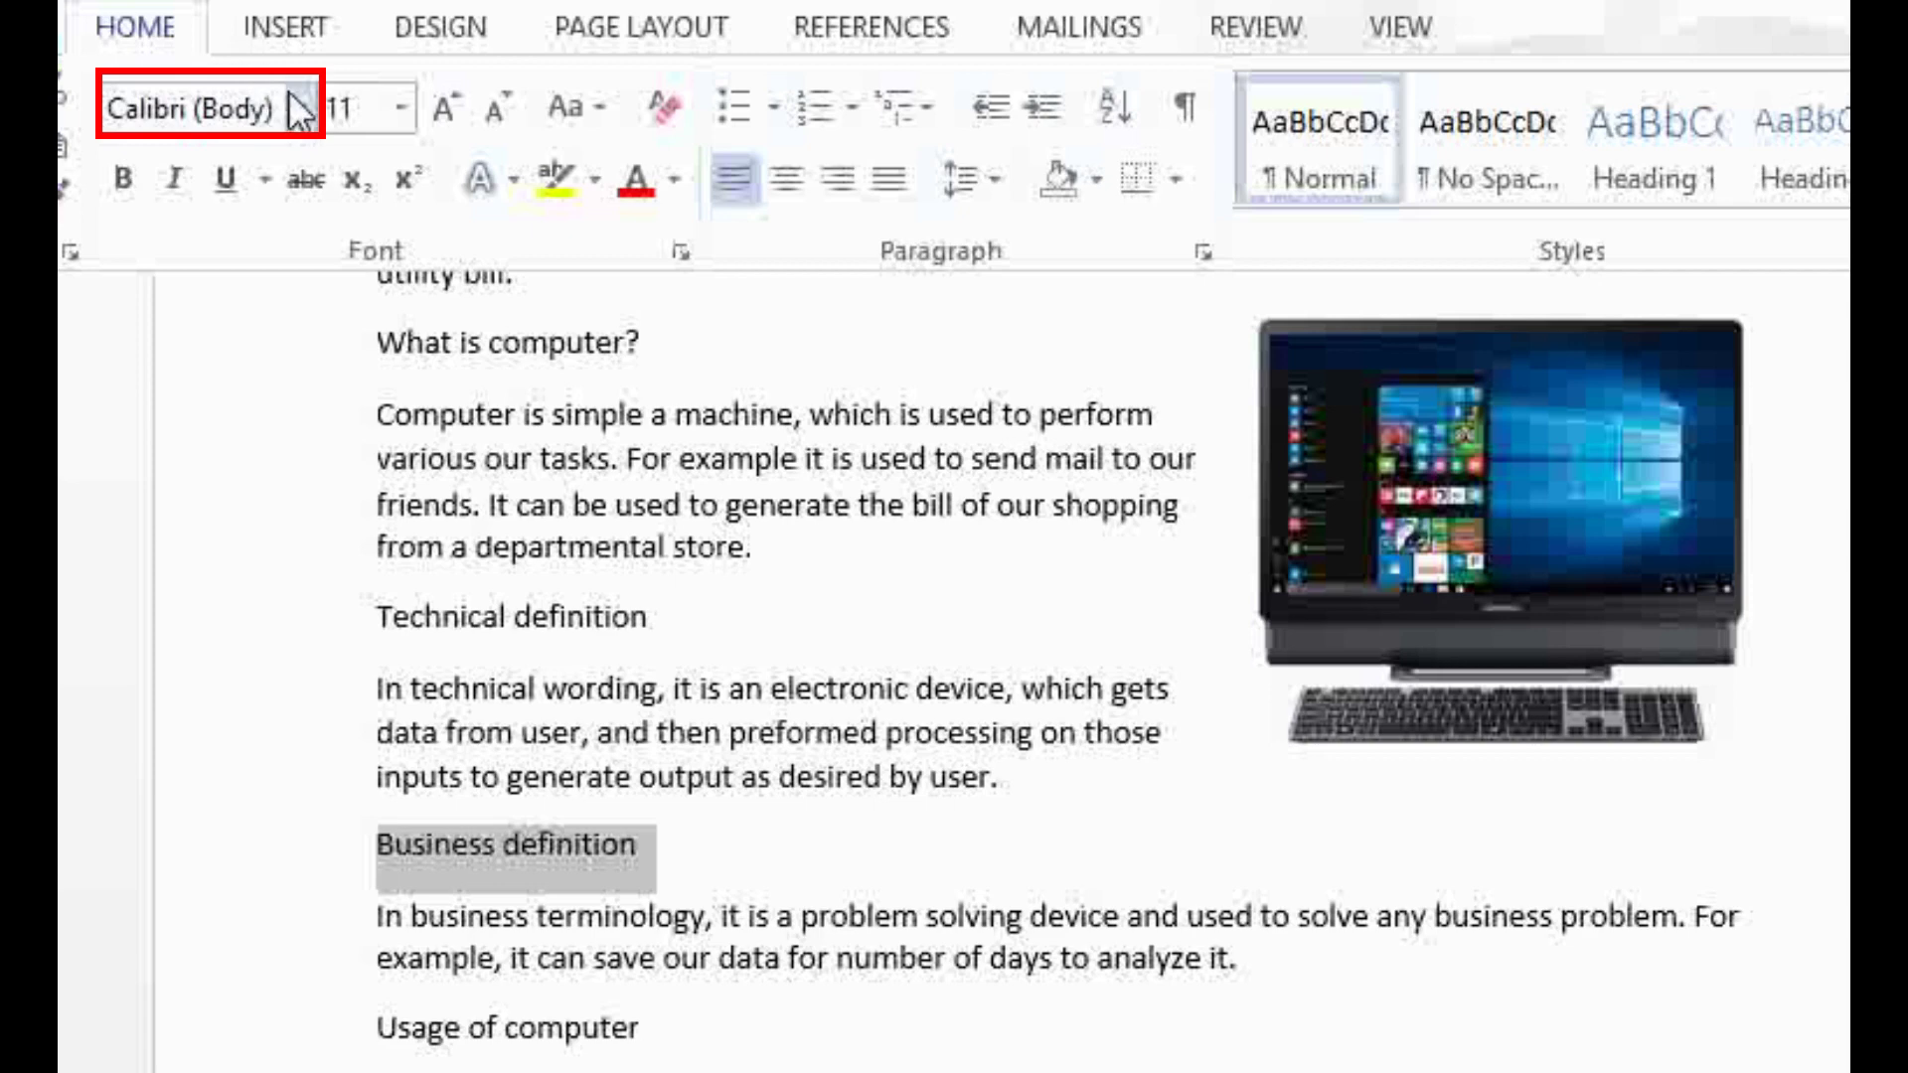
left_click(300, 110)
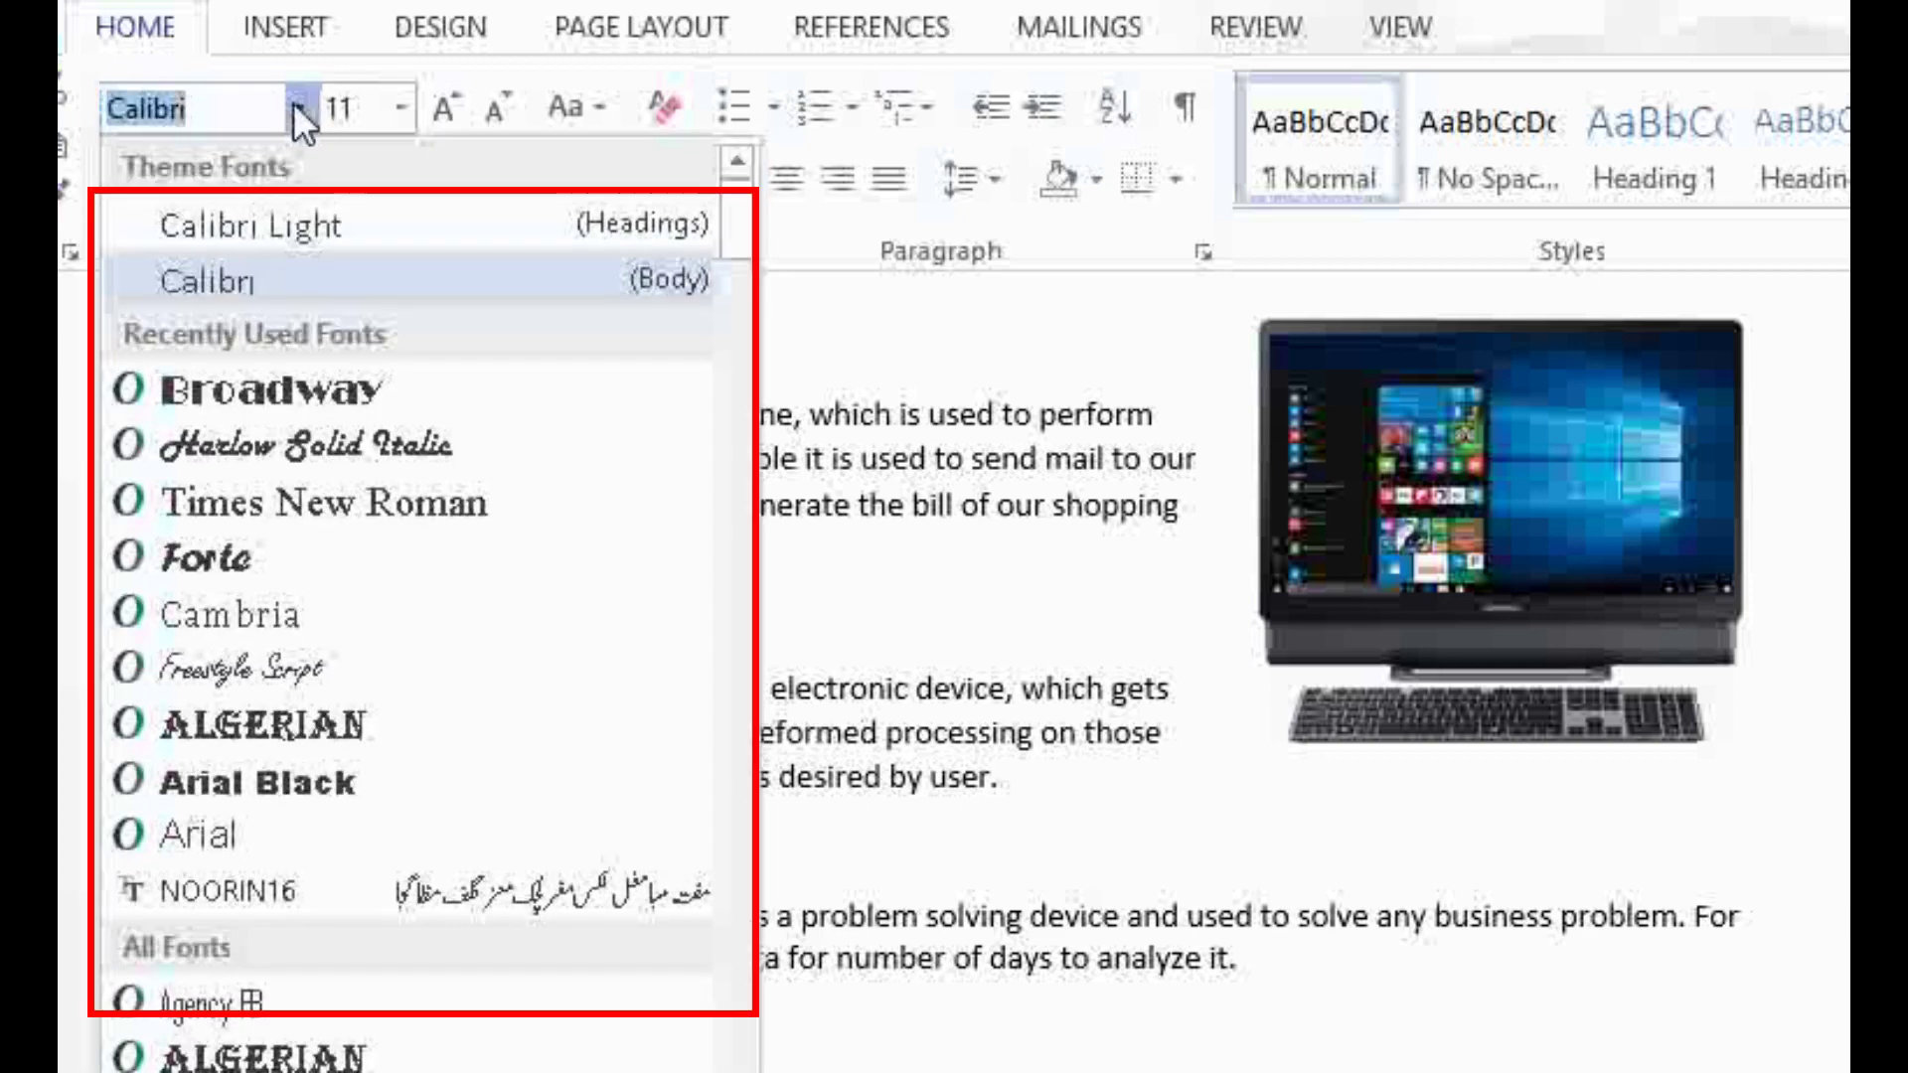
left_click(308, 386)
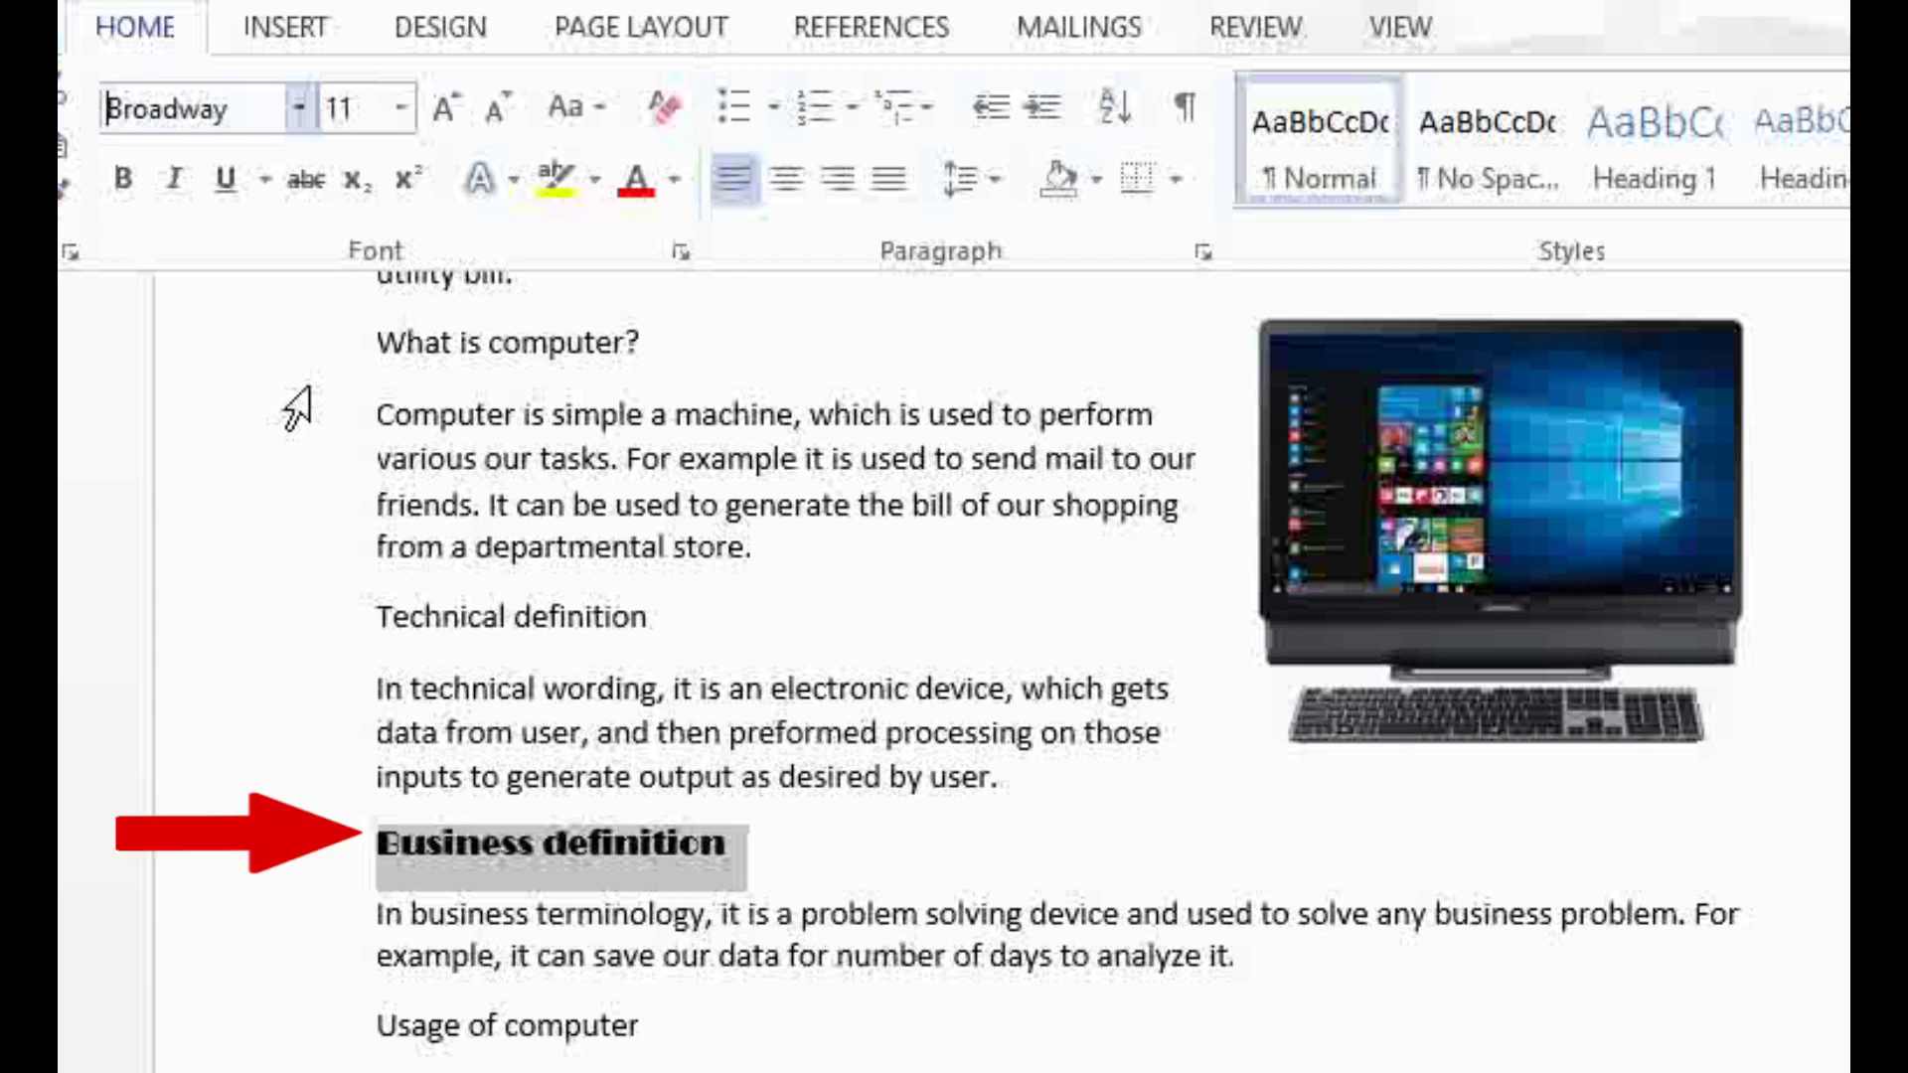
key("ctrl+F1")
Step: Select the "Technical definition" heading and set its font to Constantia
left_click(381, 618)
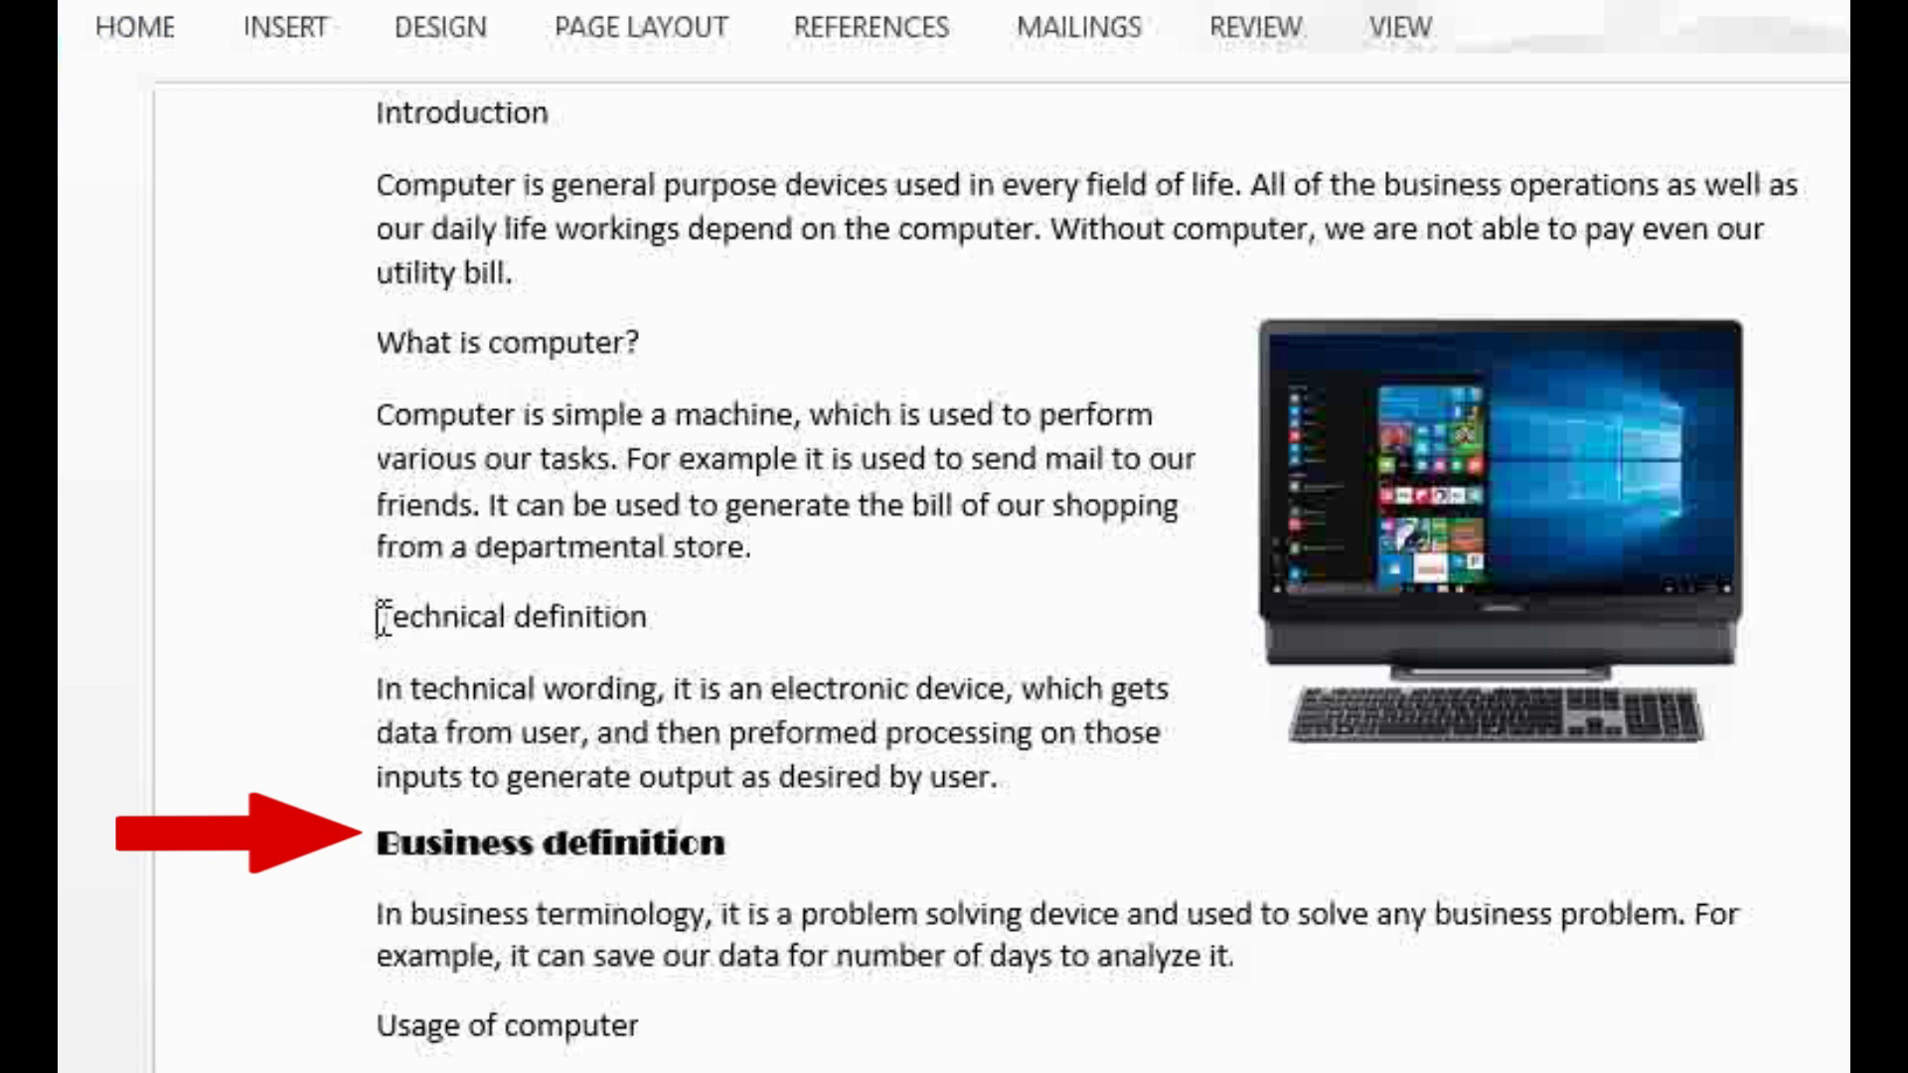
triple_click(380, 619)
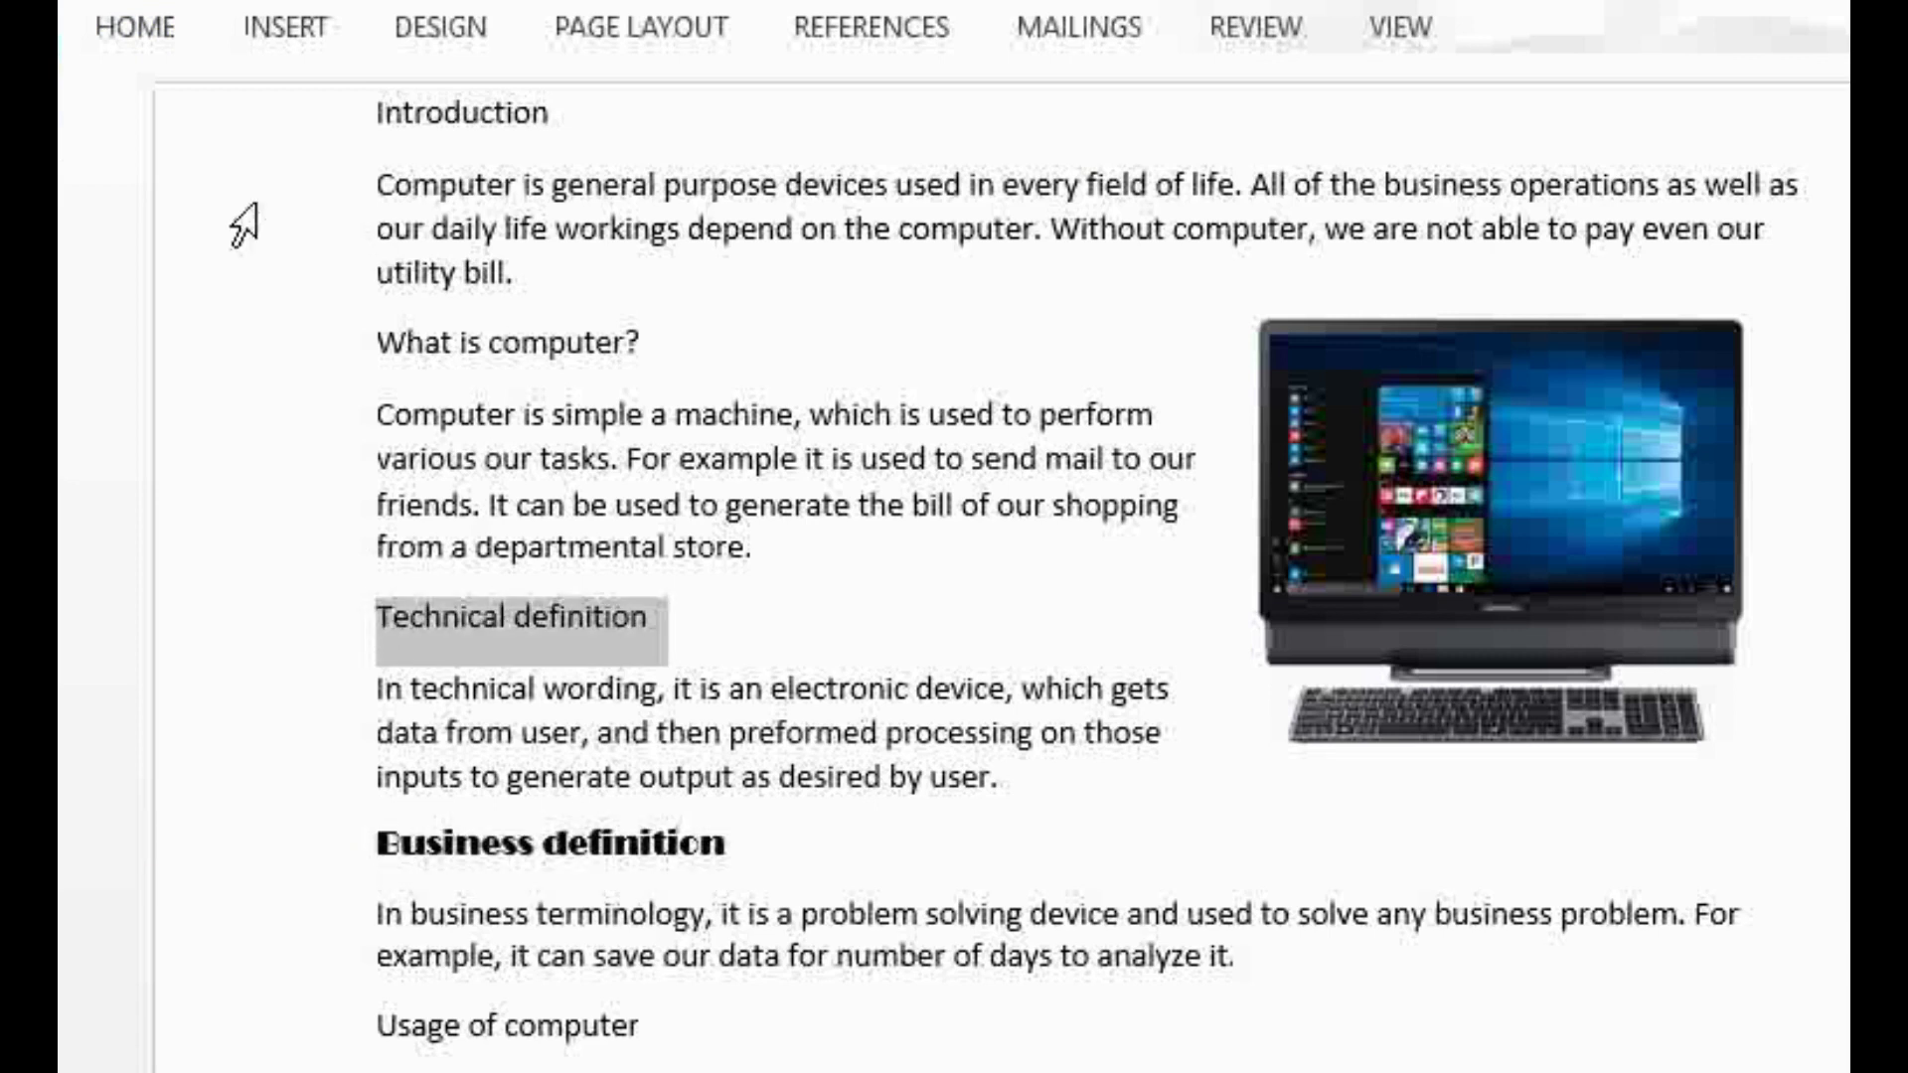
left_click(137, 30)
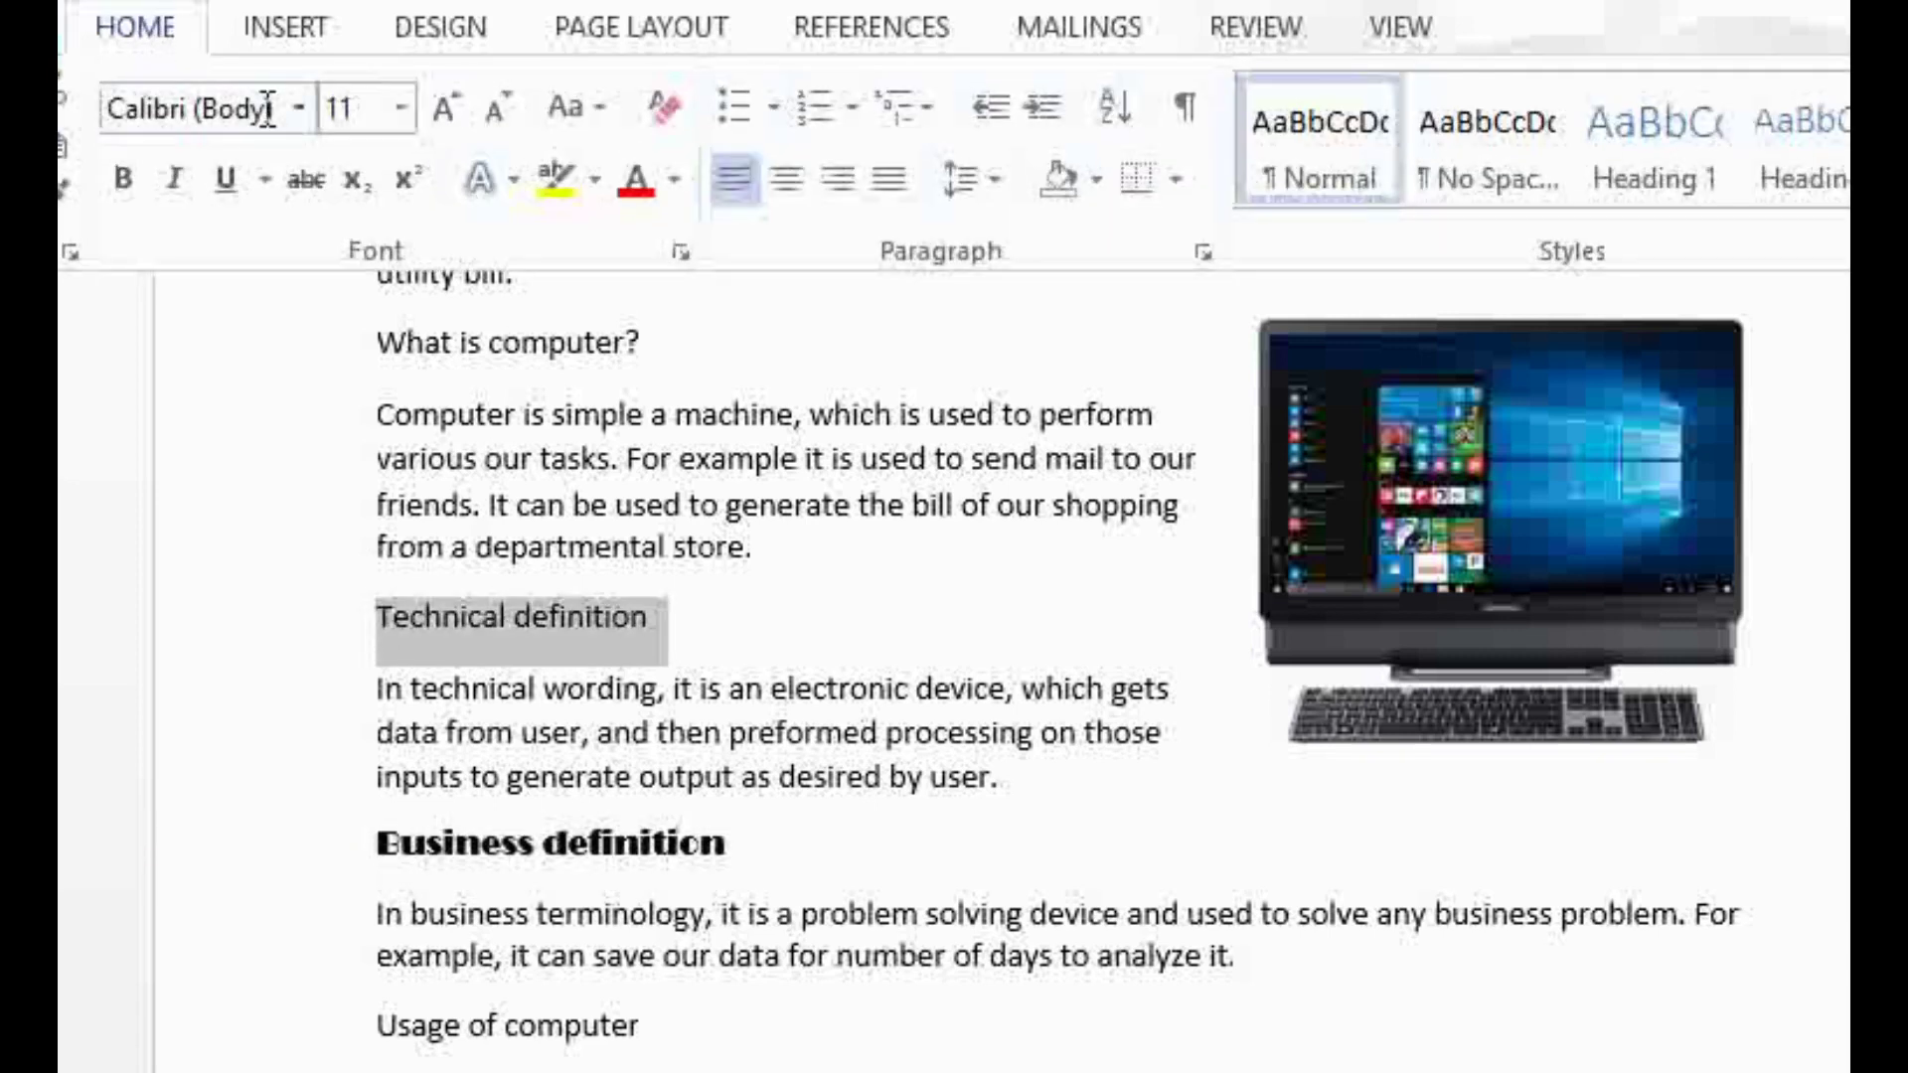
left_click(301, 107)
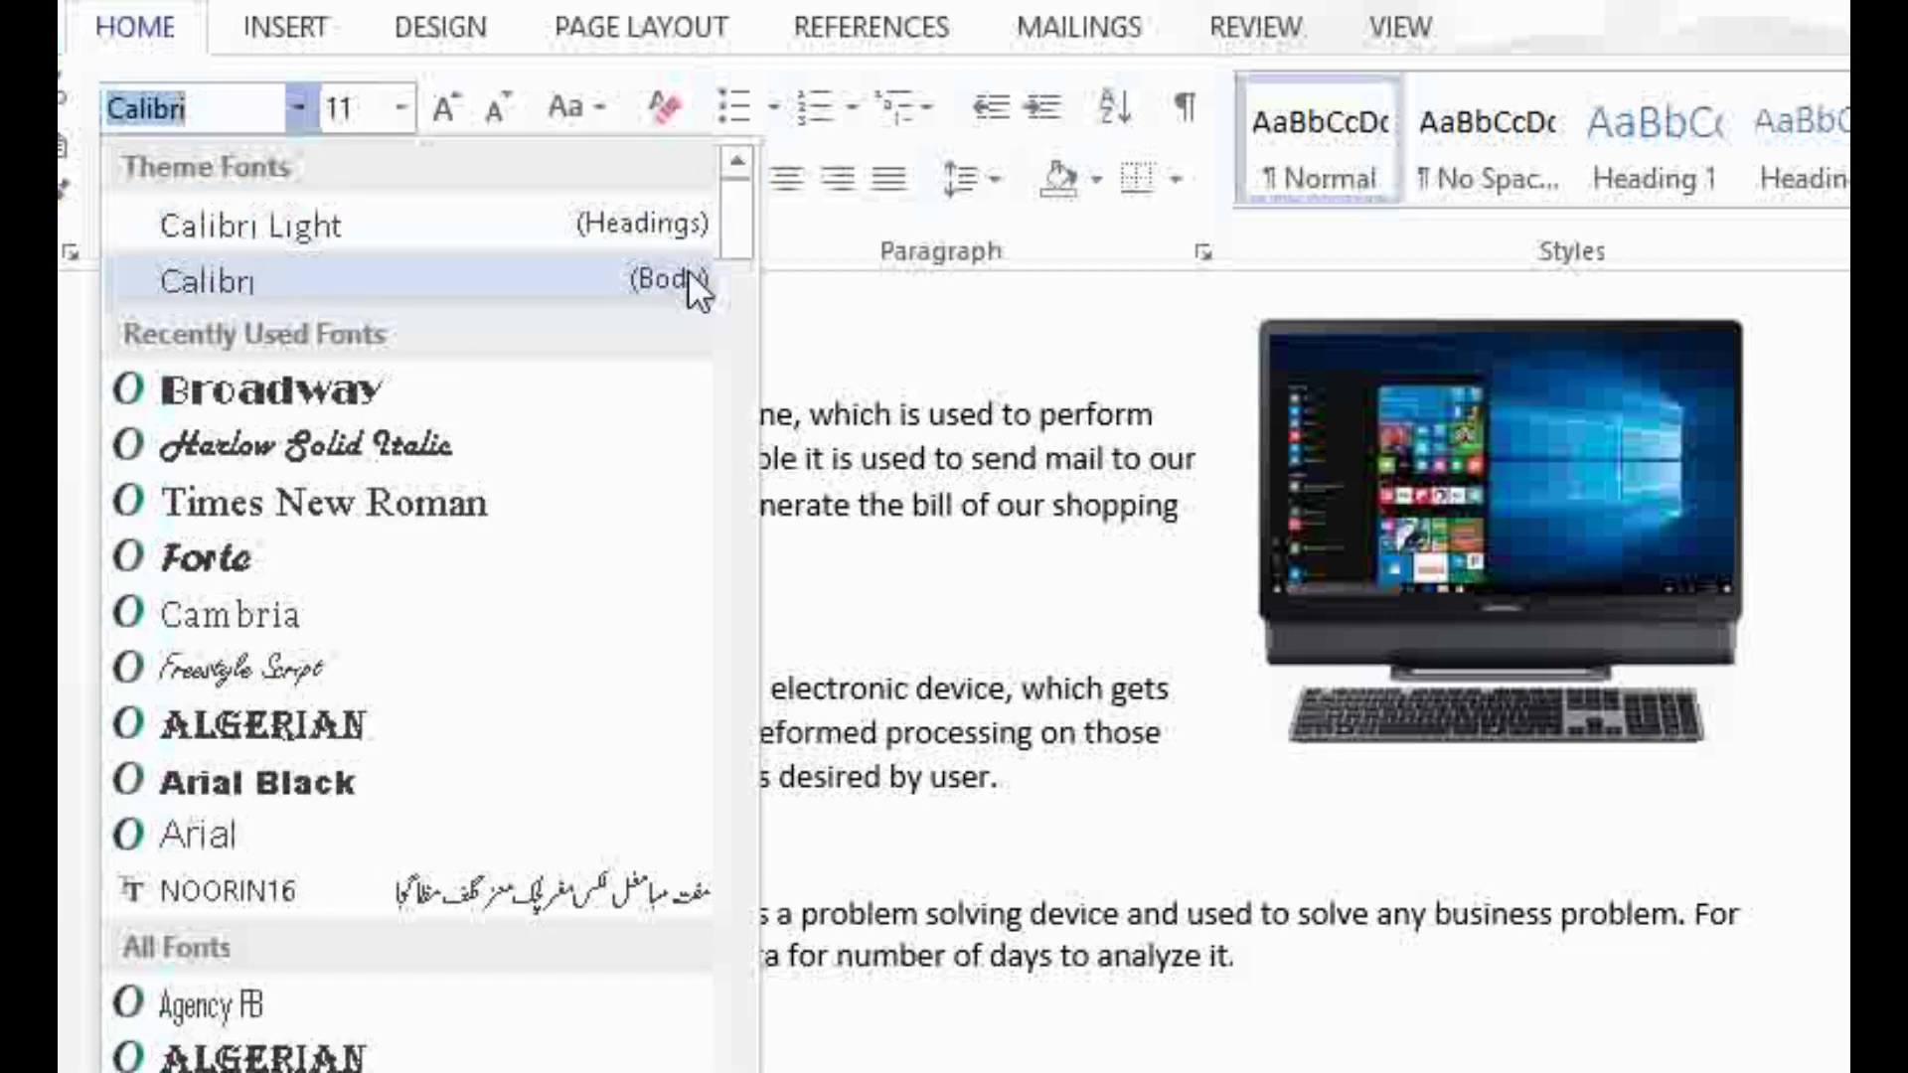
left_click_drag(743, 230, 755, 453)
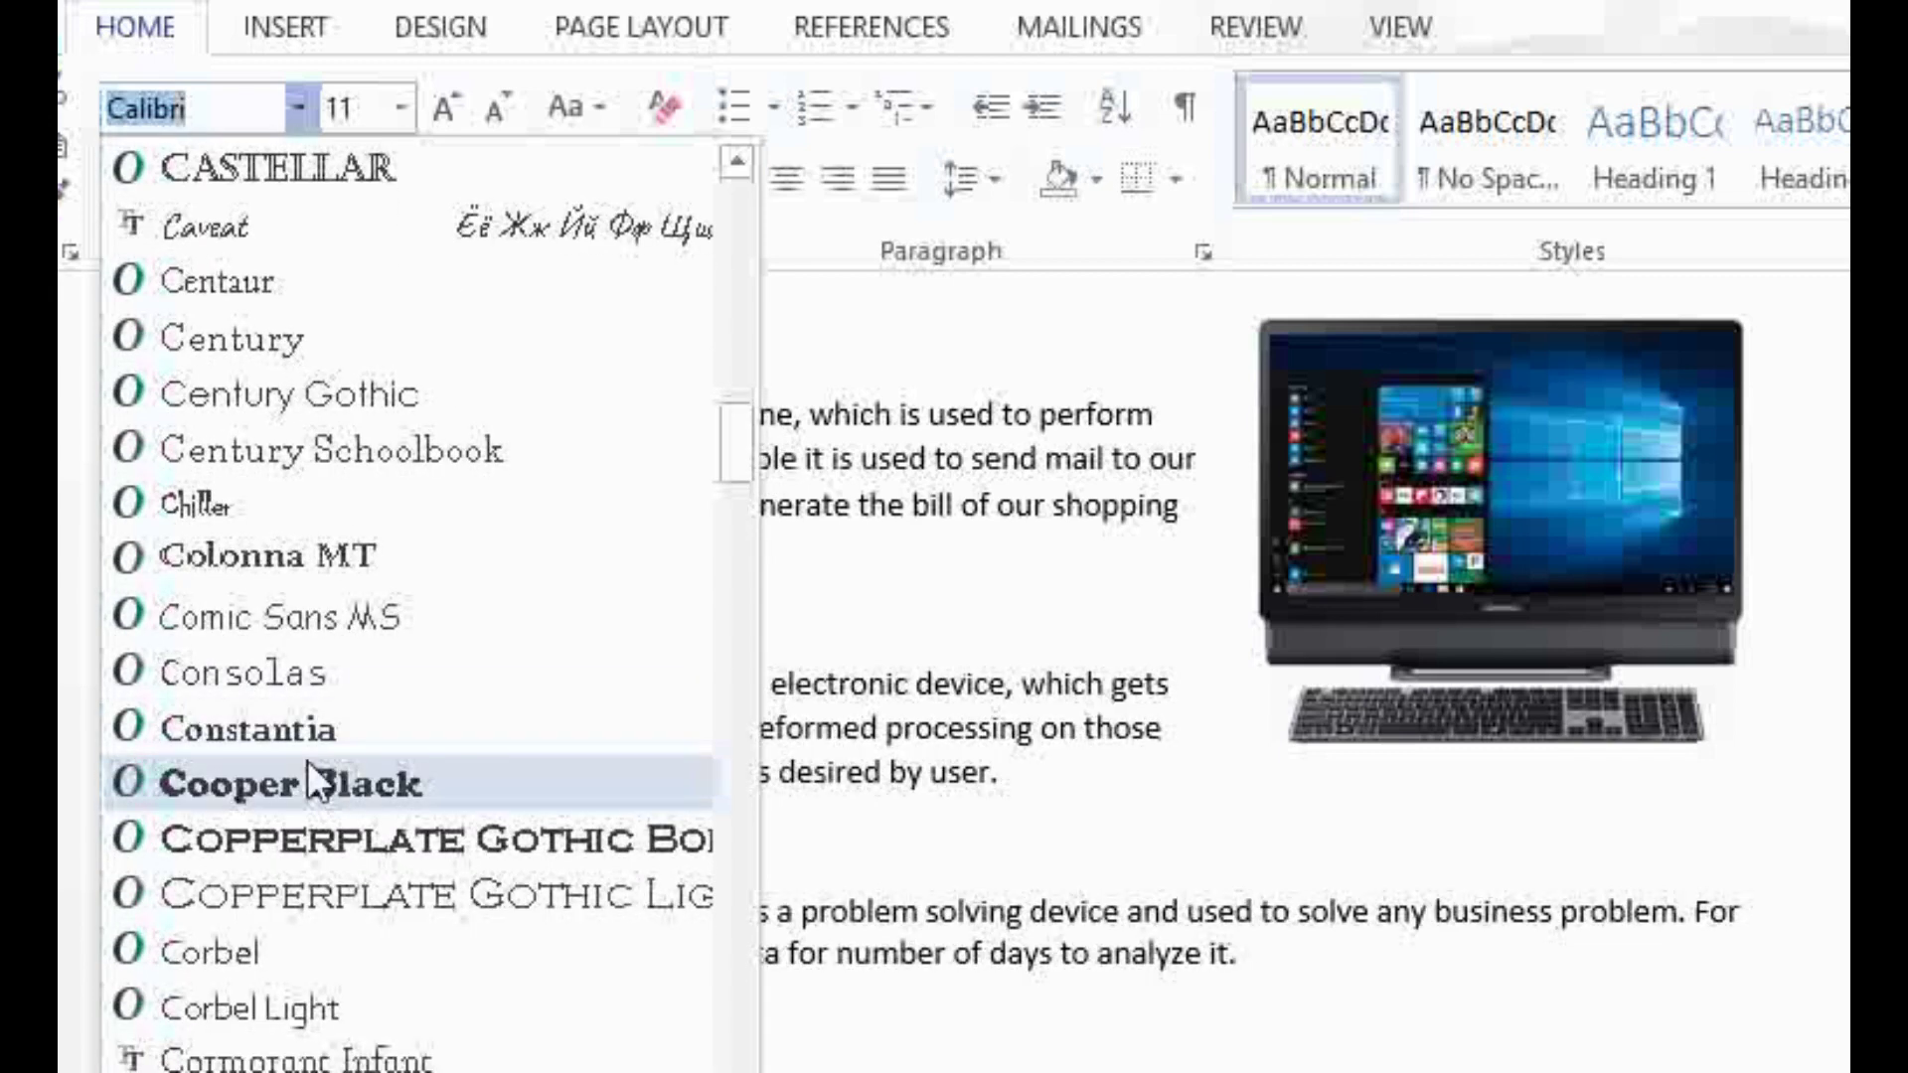
left_click(290, 731)
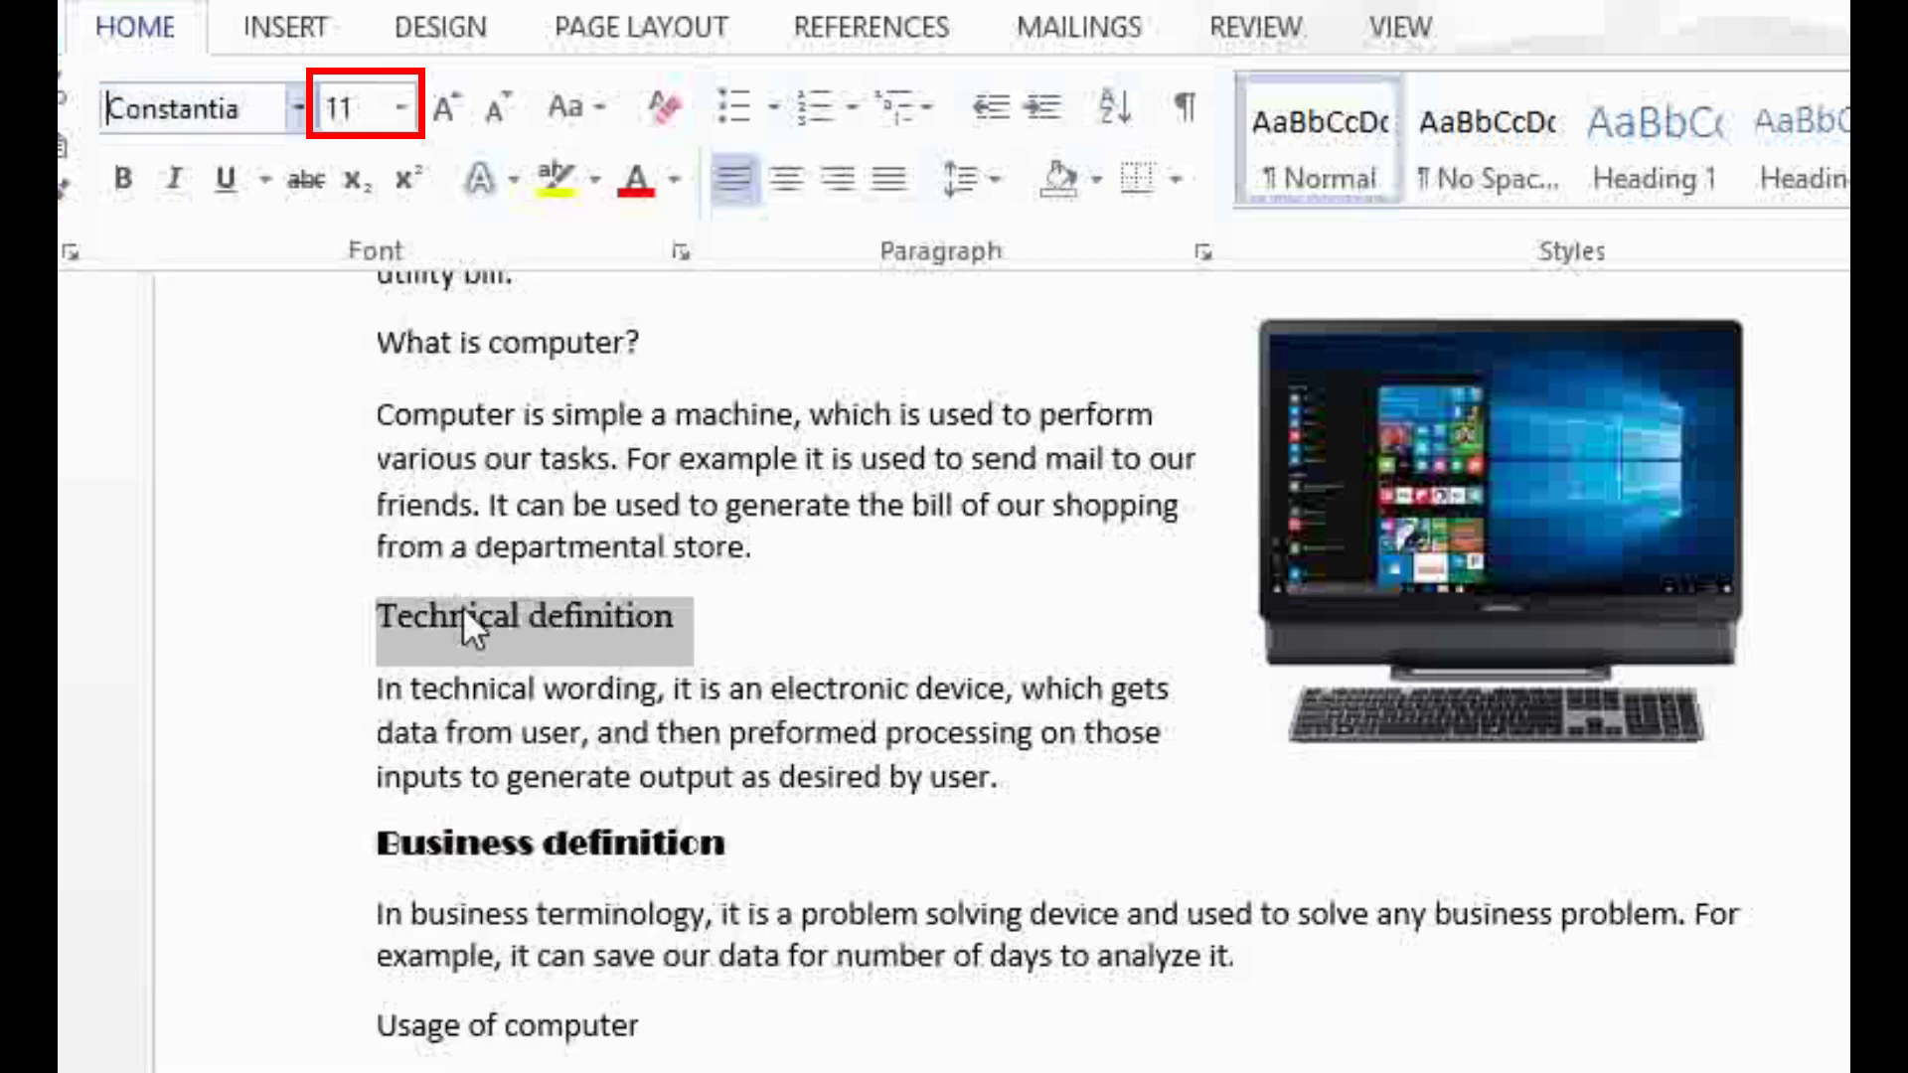
Step: Set the font size of the selected "Technical definition" heading to 20
left_click(403, 111)
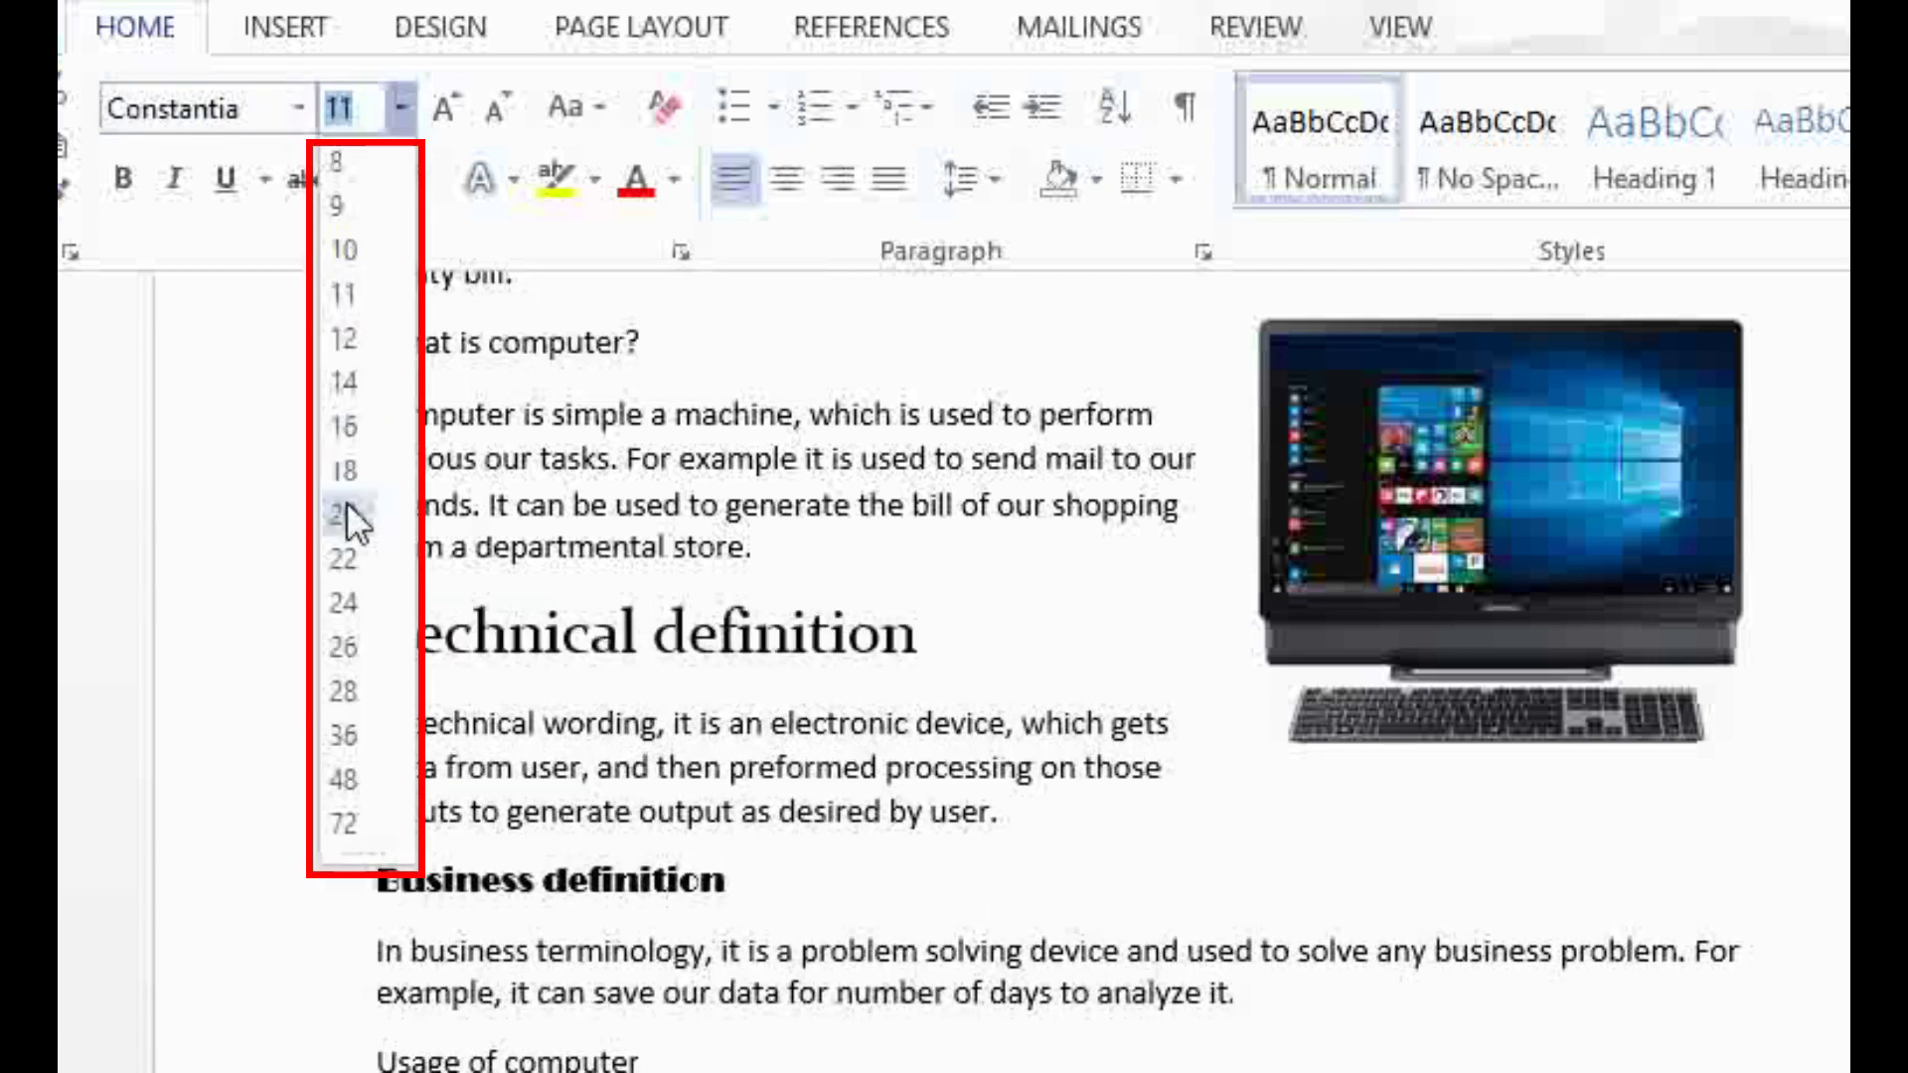
left_click(361, 519)
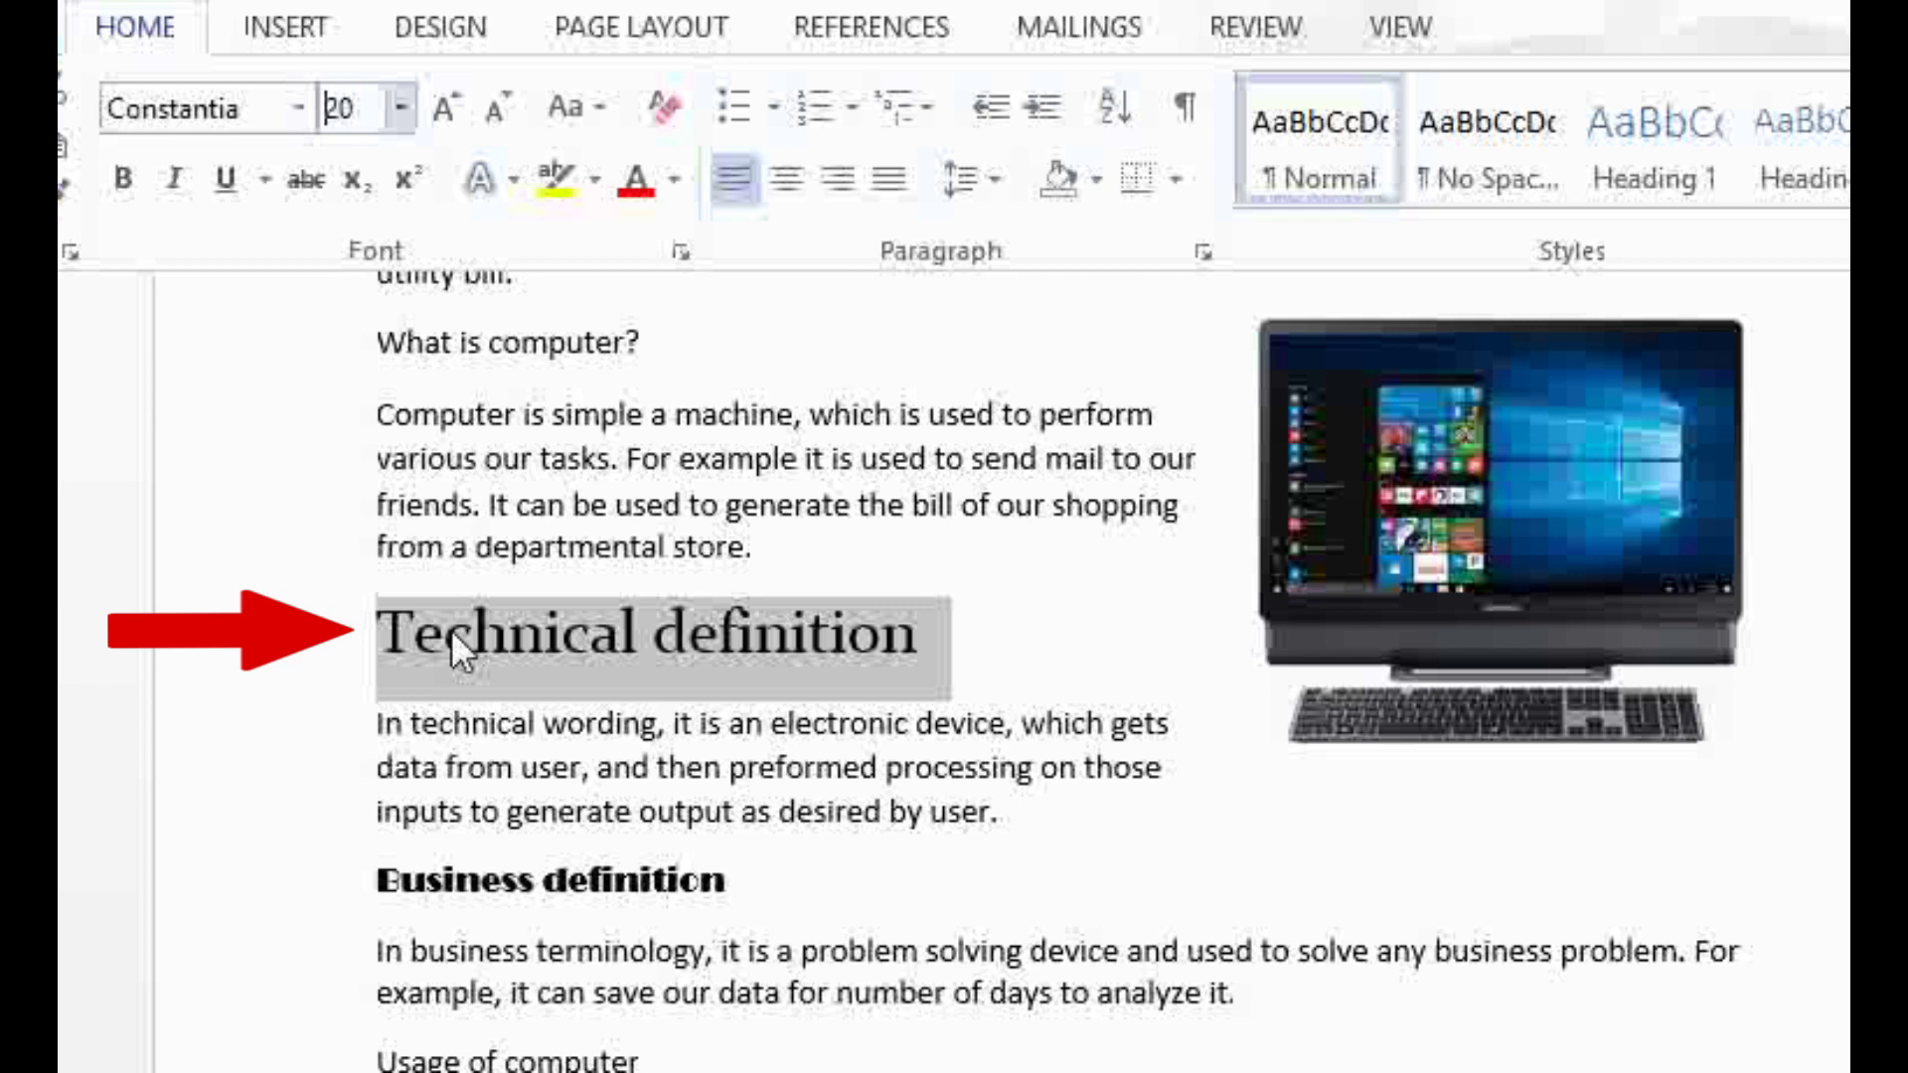
key("Escape")
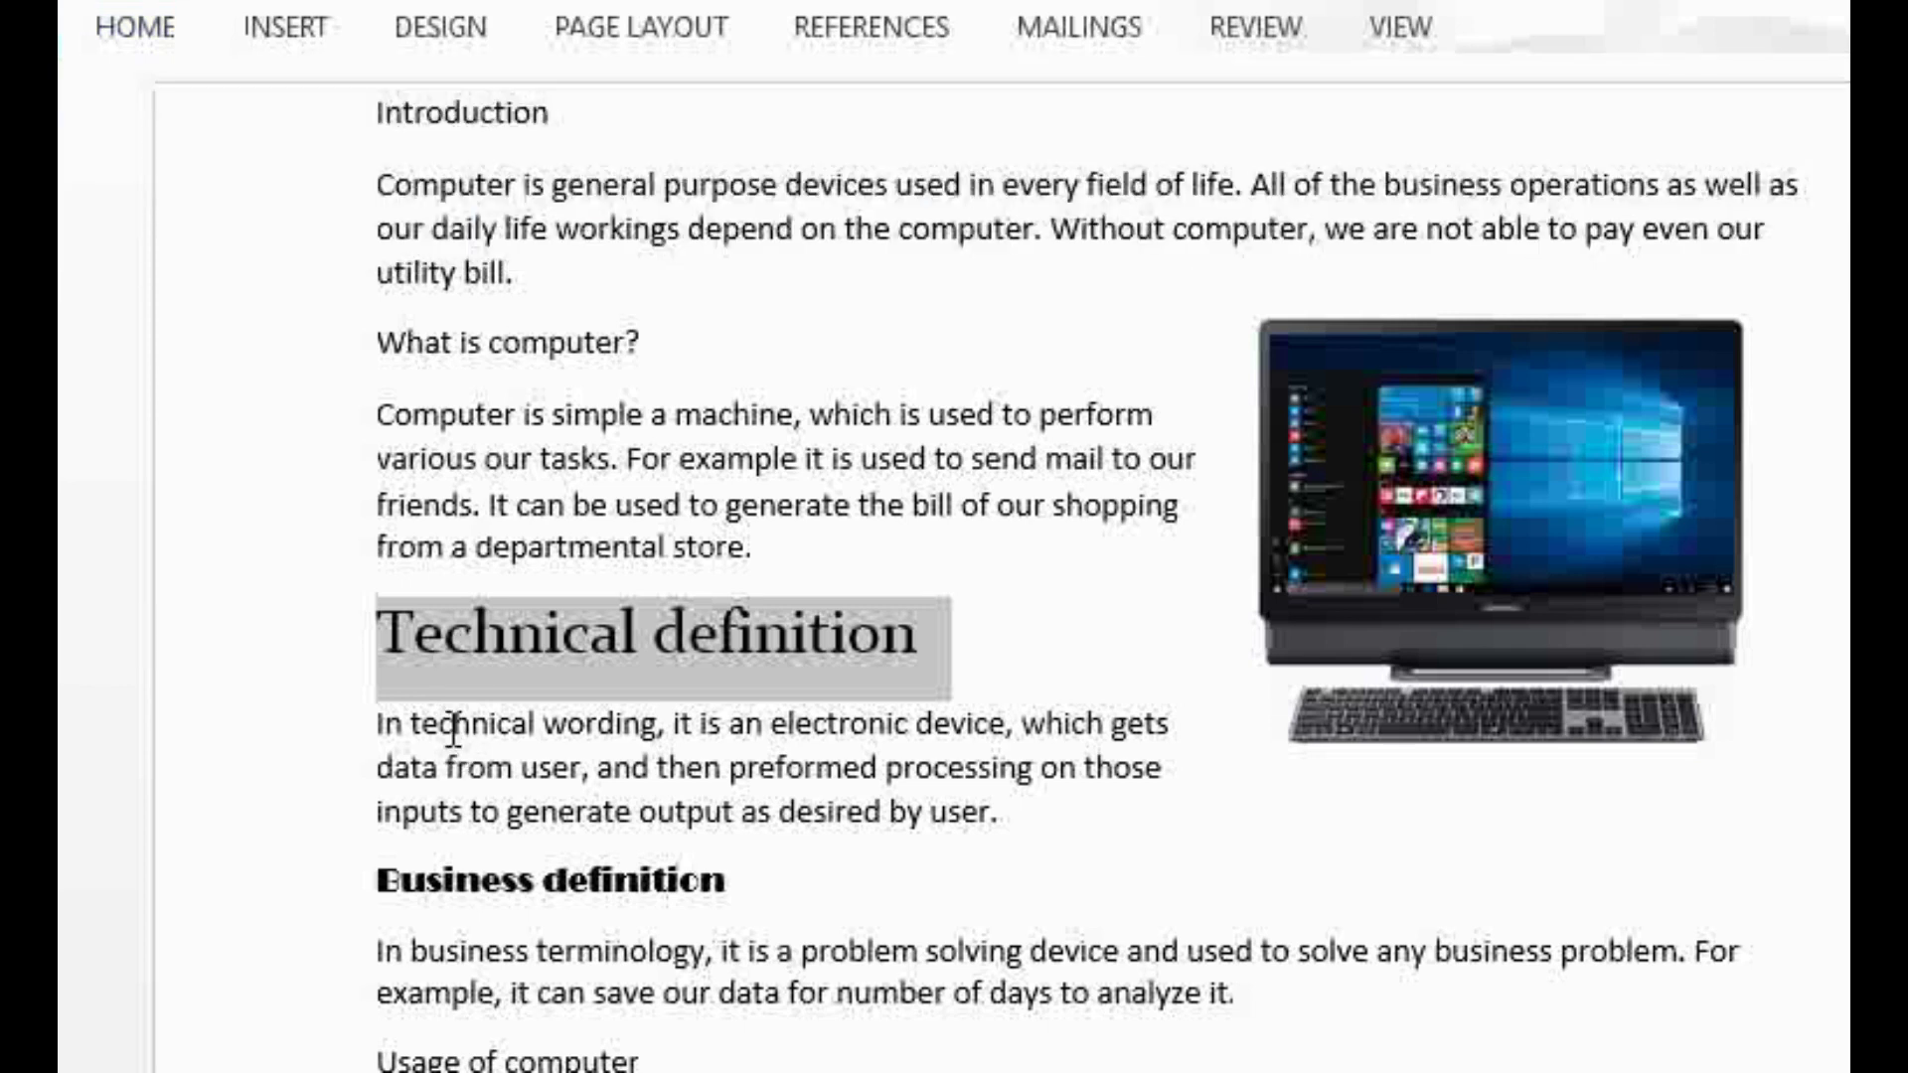
Step: Make the word "technical" bold in the paragraph under "Technical definition", keeping the font formatting commands displayed
left_click(452, 730)
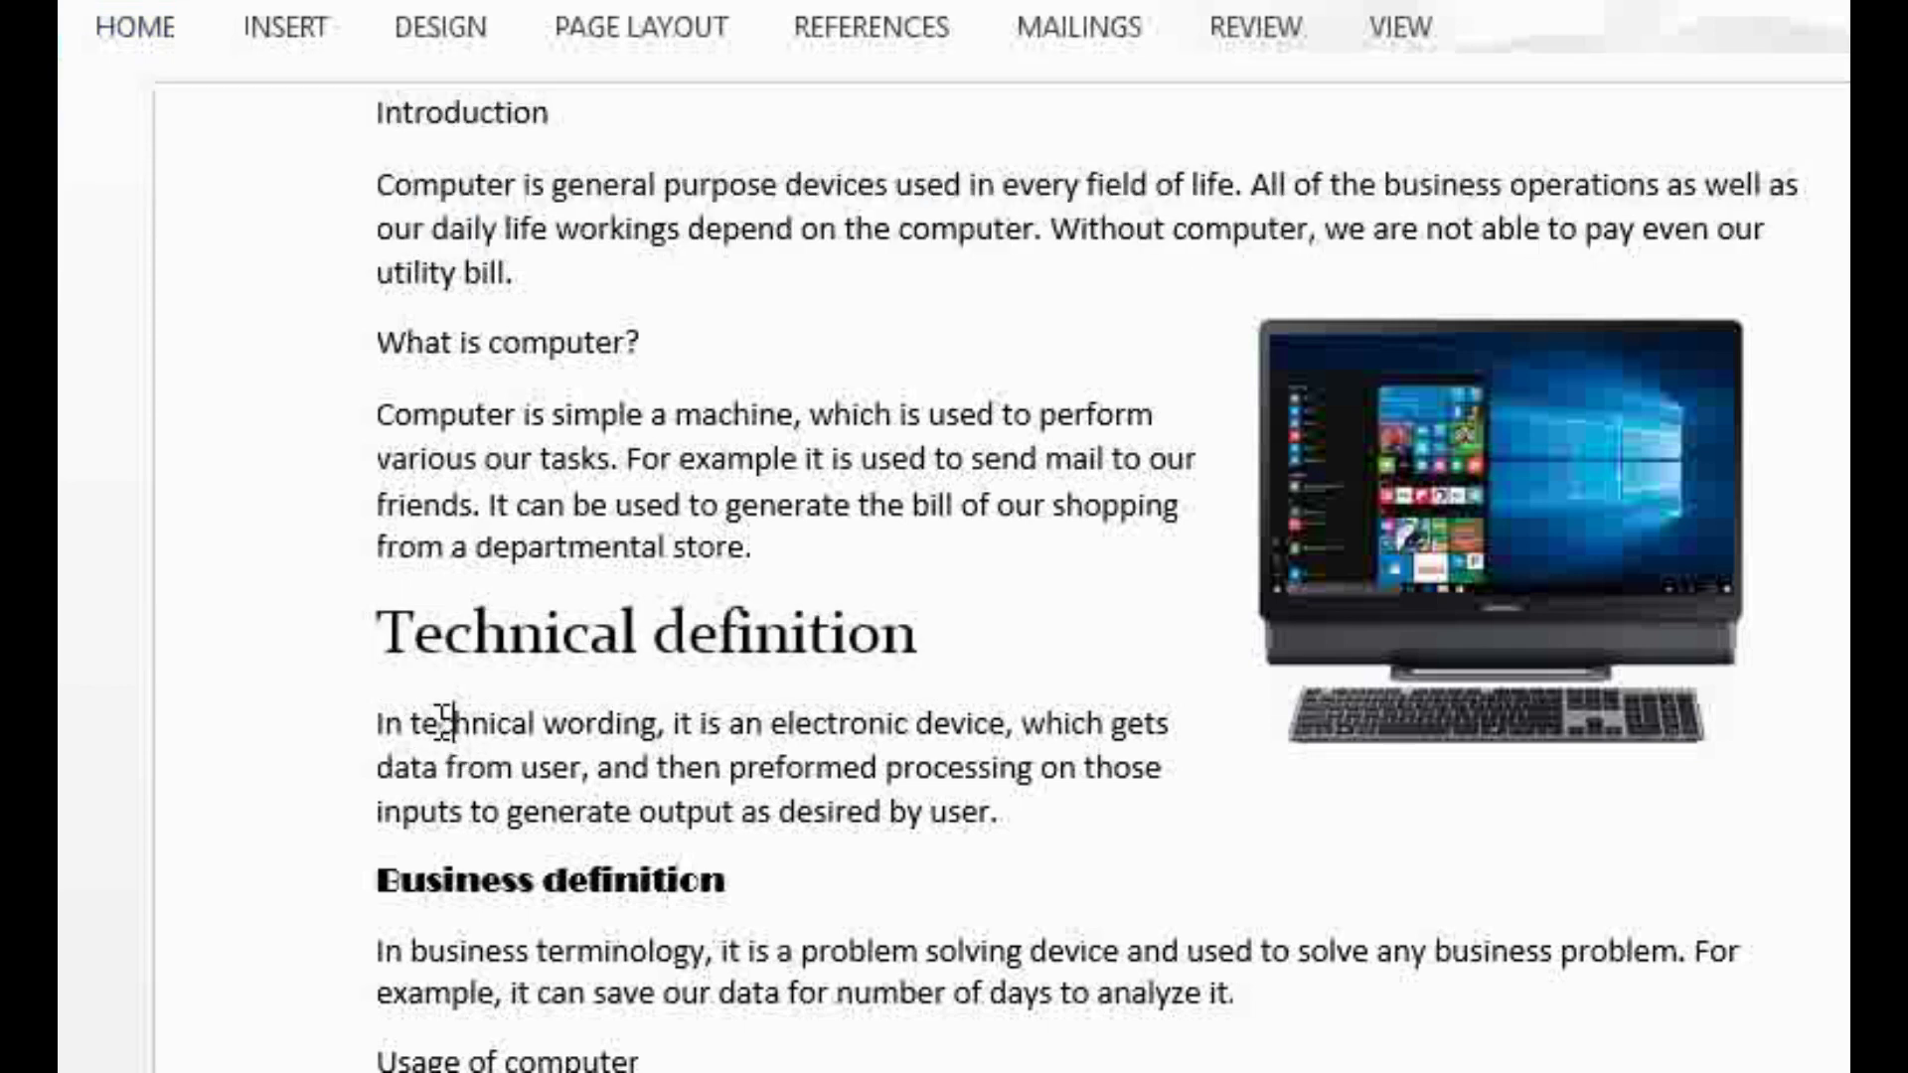
double_click(451, 723)
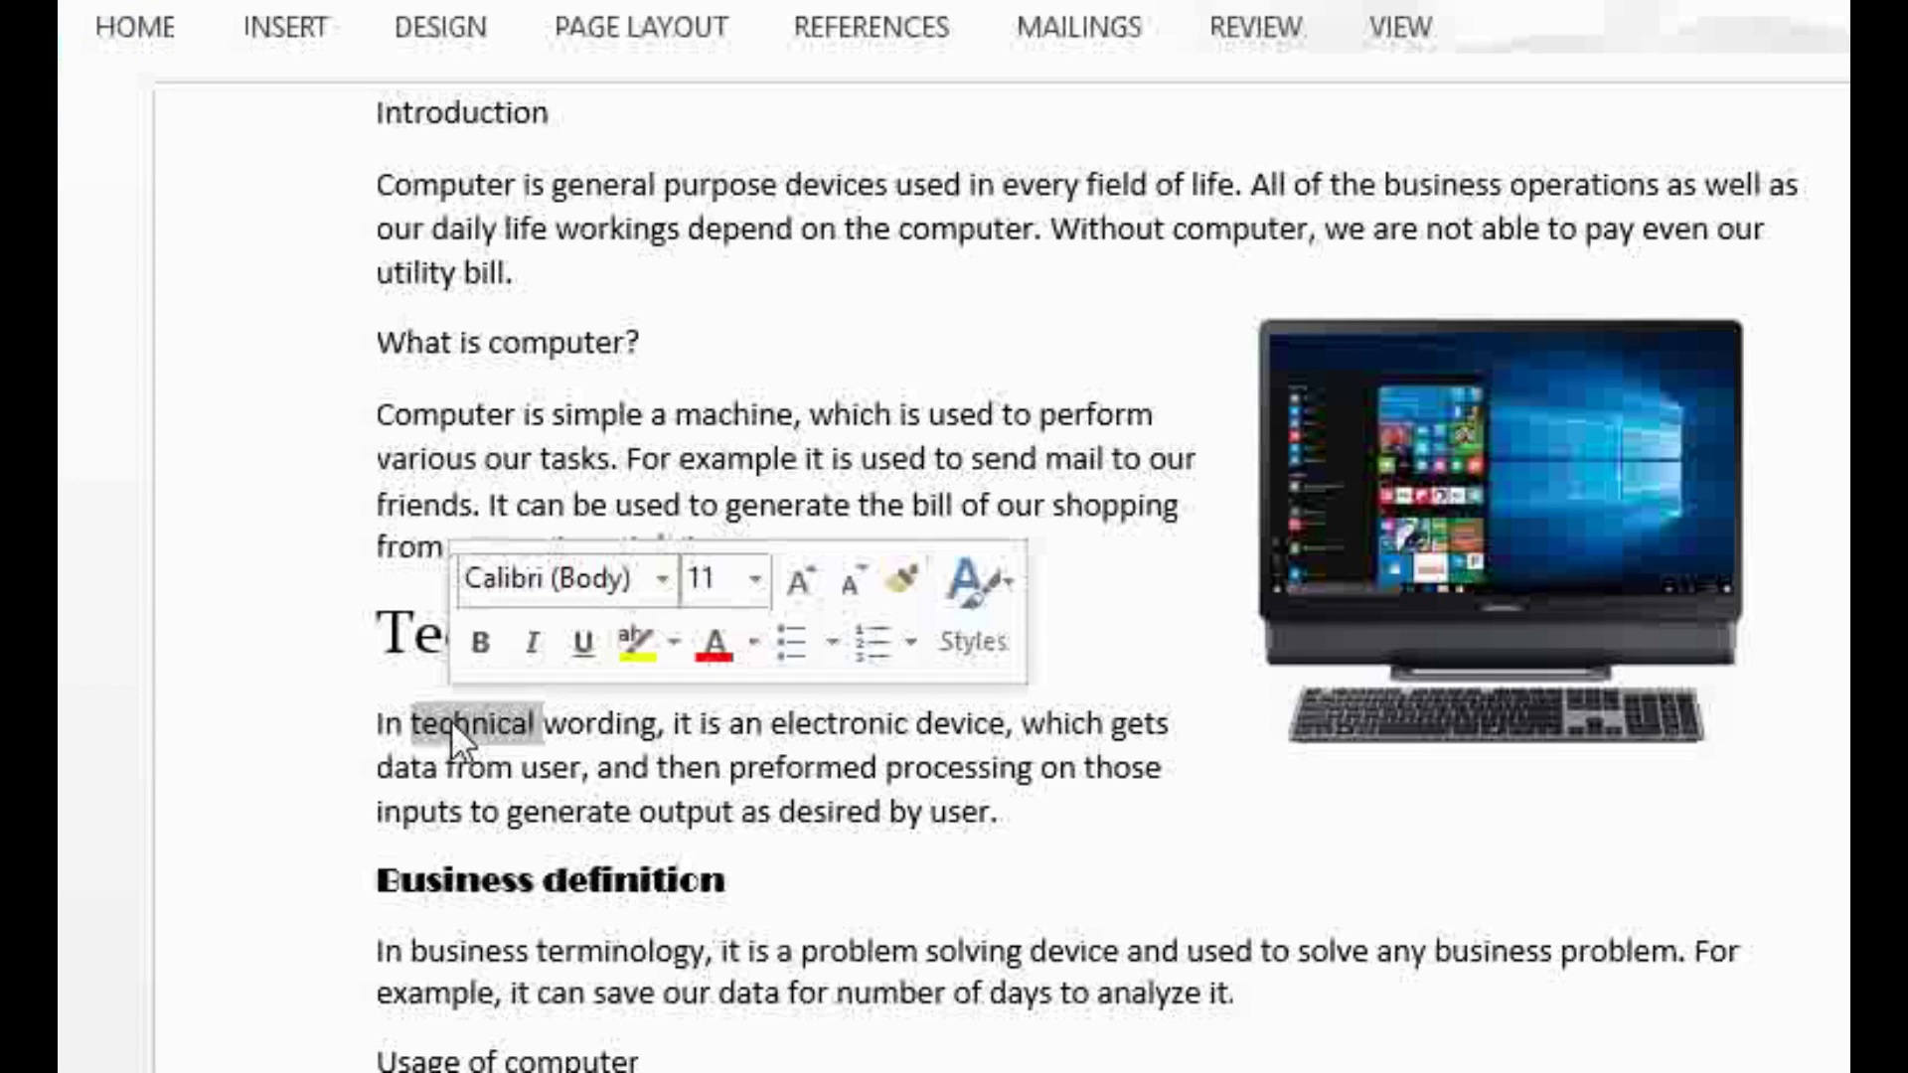
left_click(150, 33)
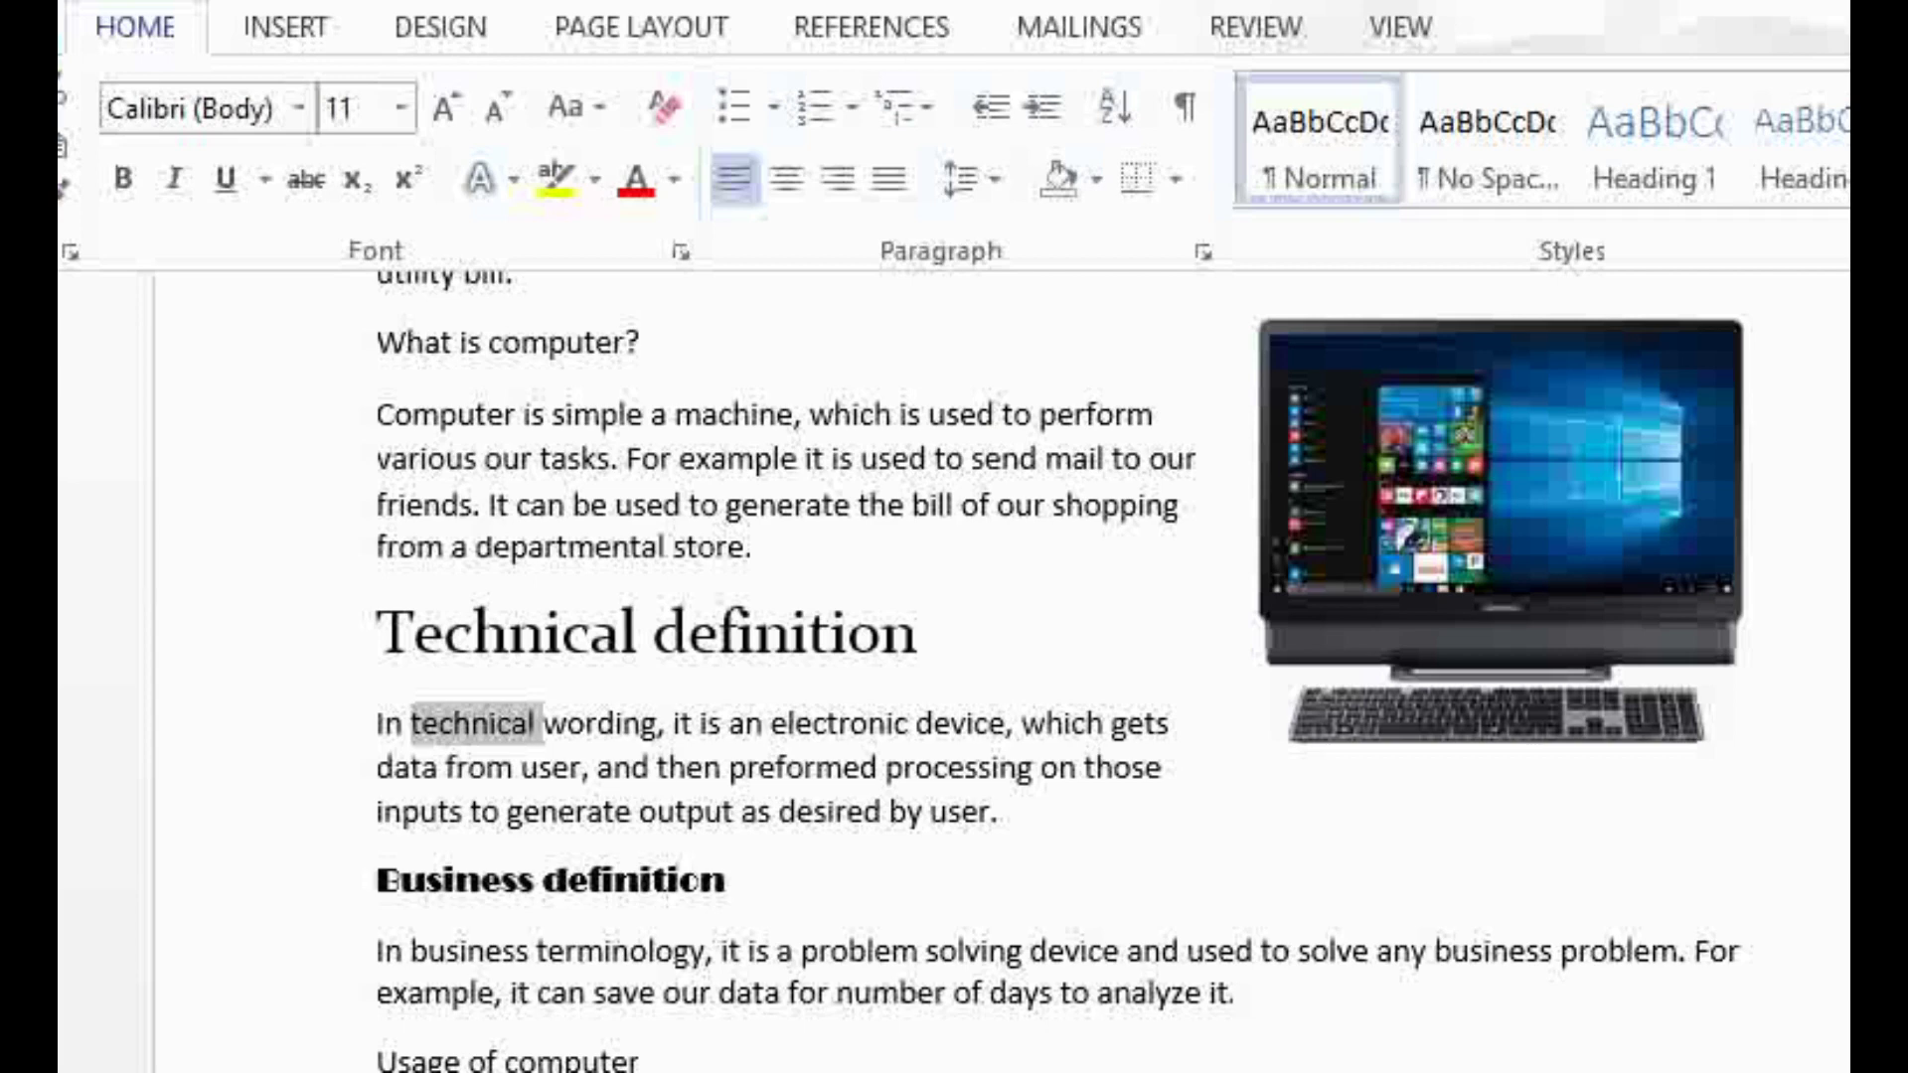
scroll(994, 676, "up", 3)
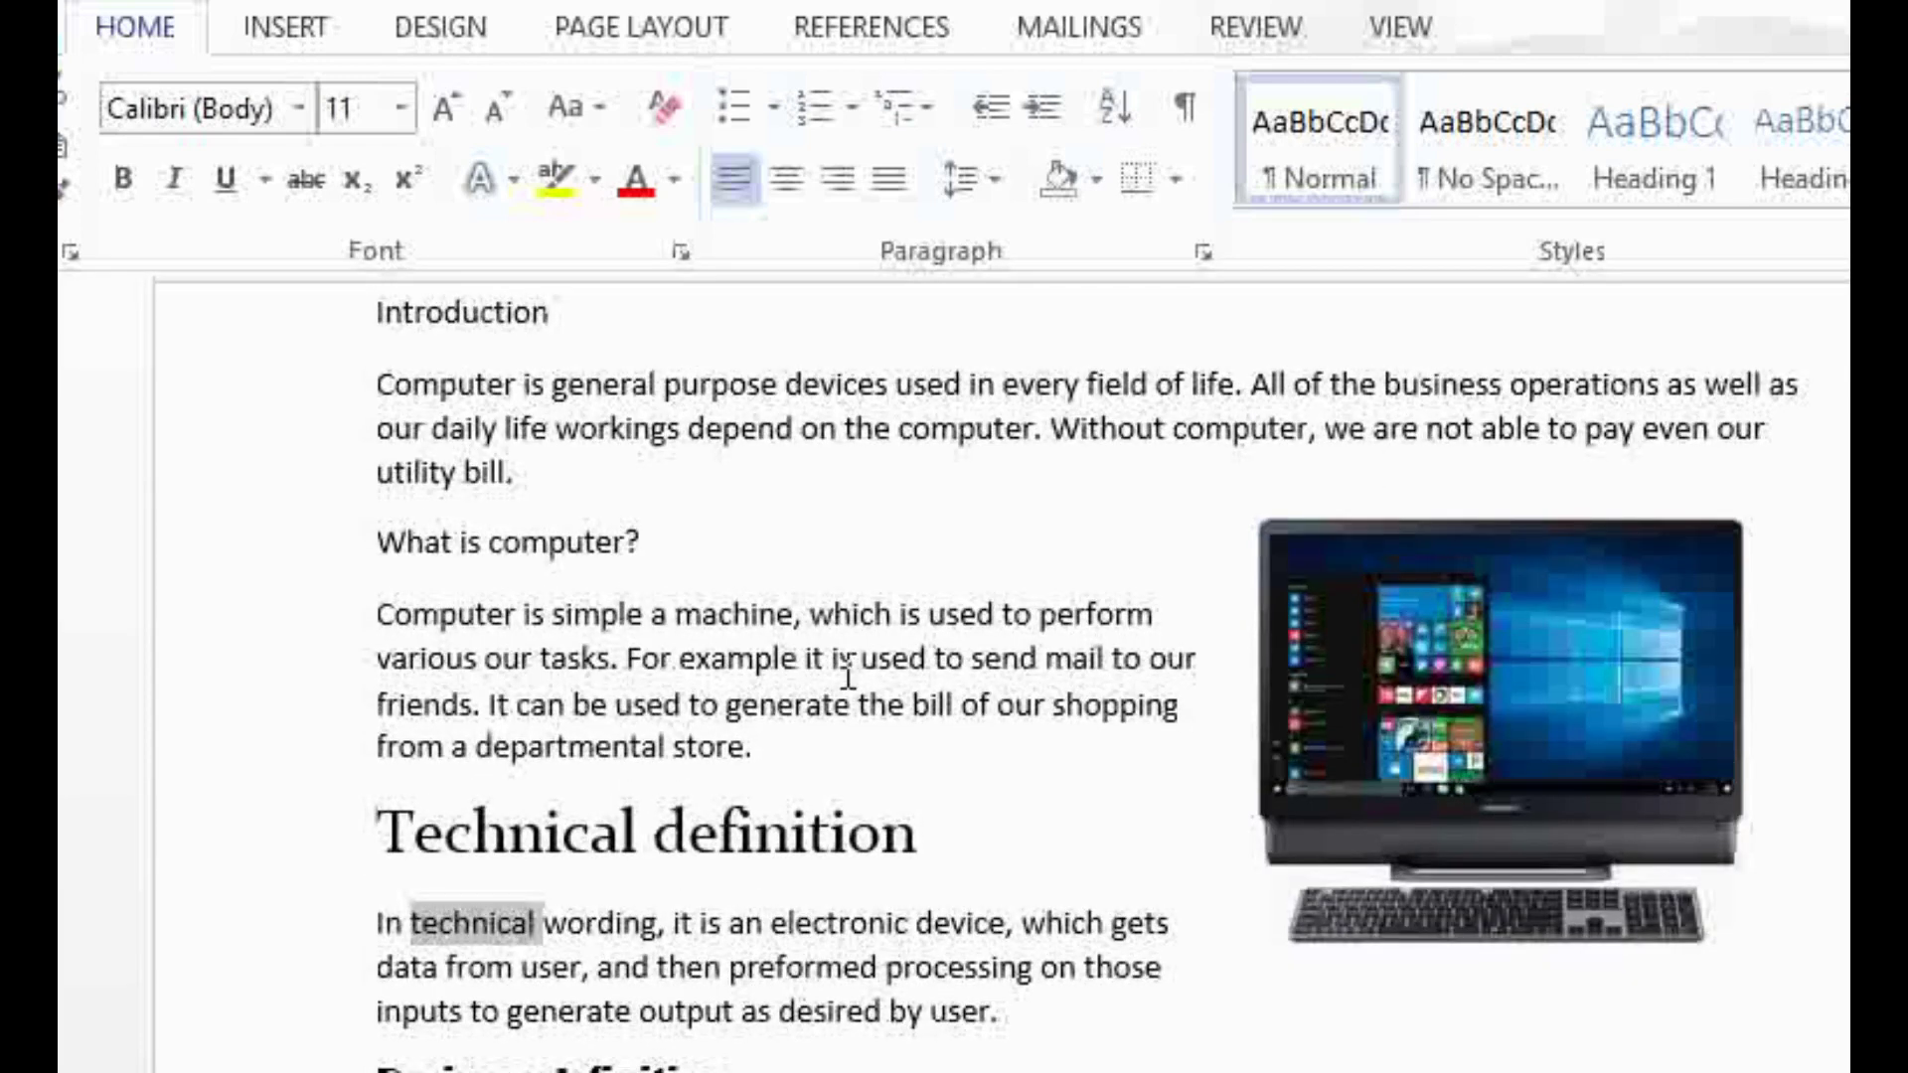
left_click(556, 1012)
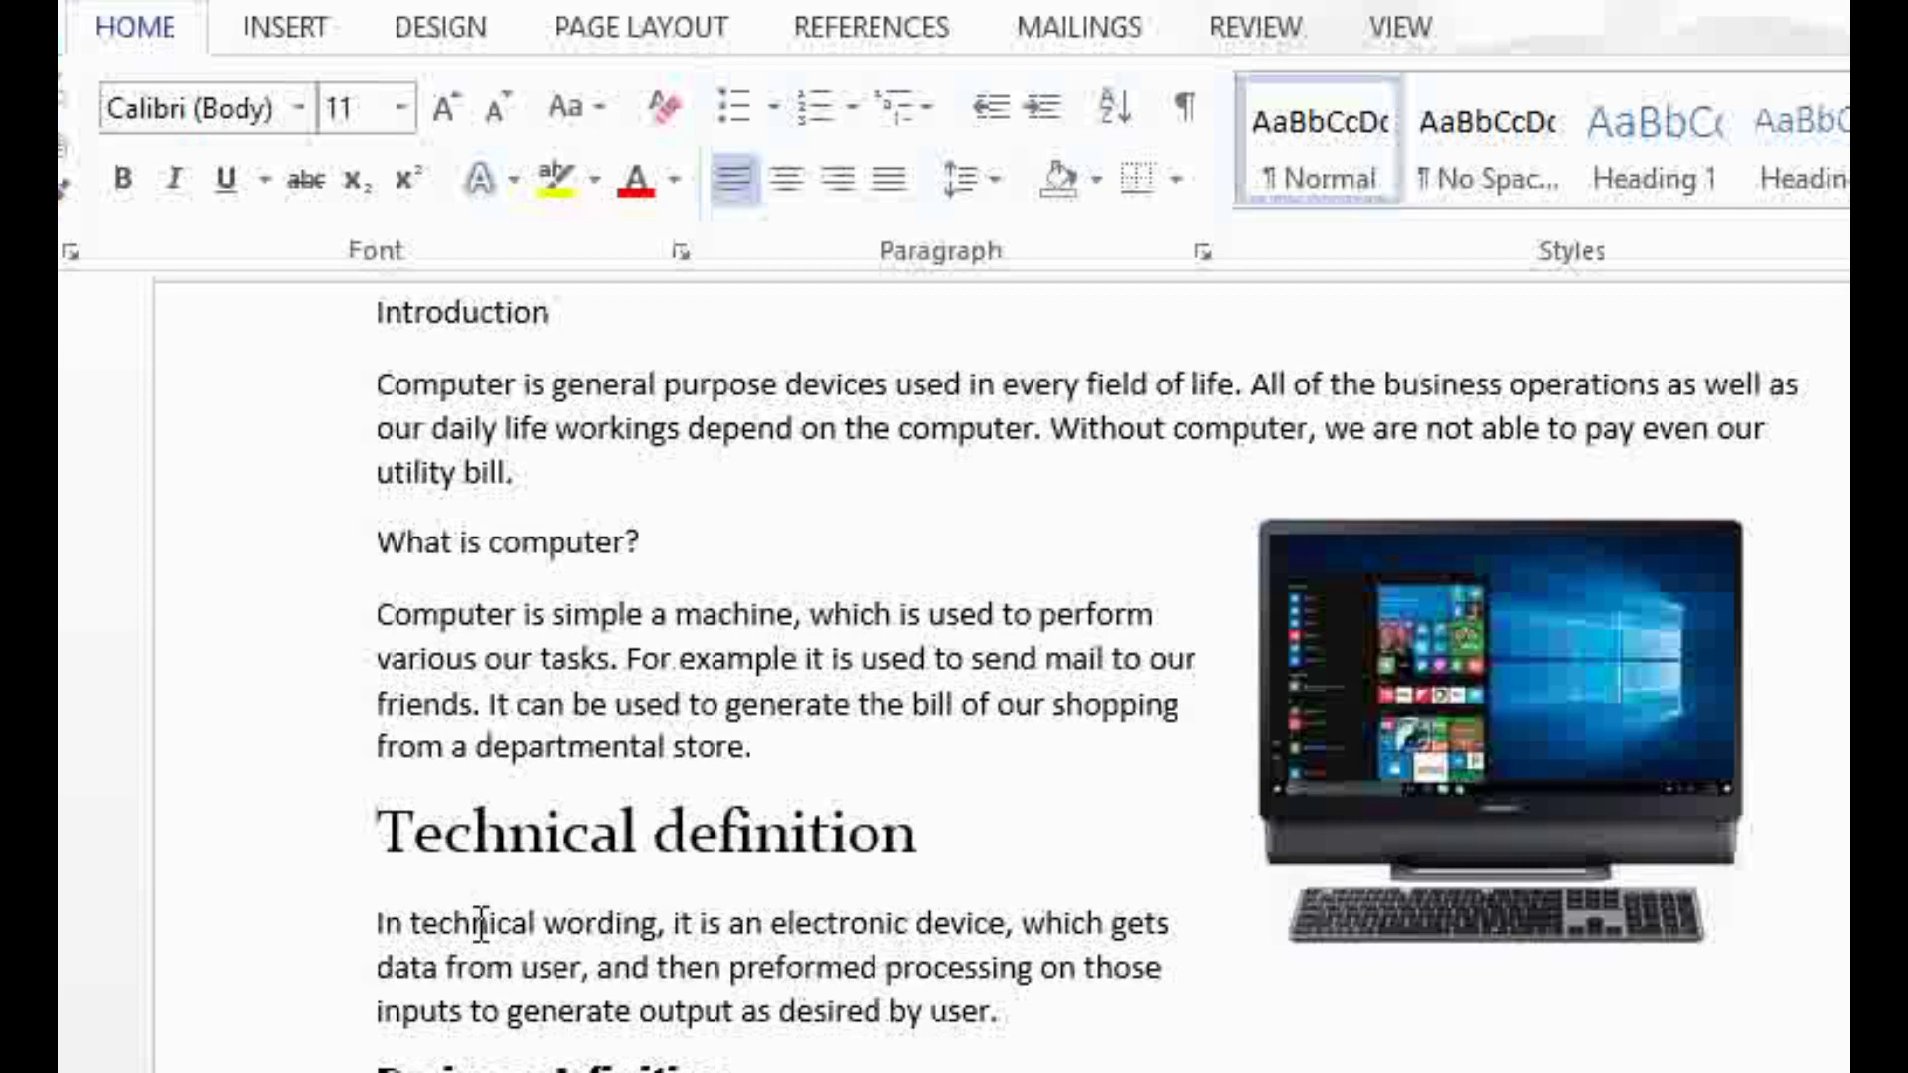
left_click(474, 922)
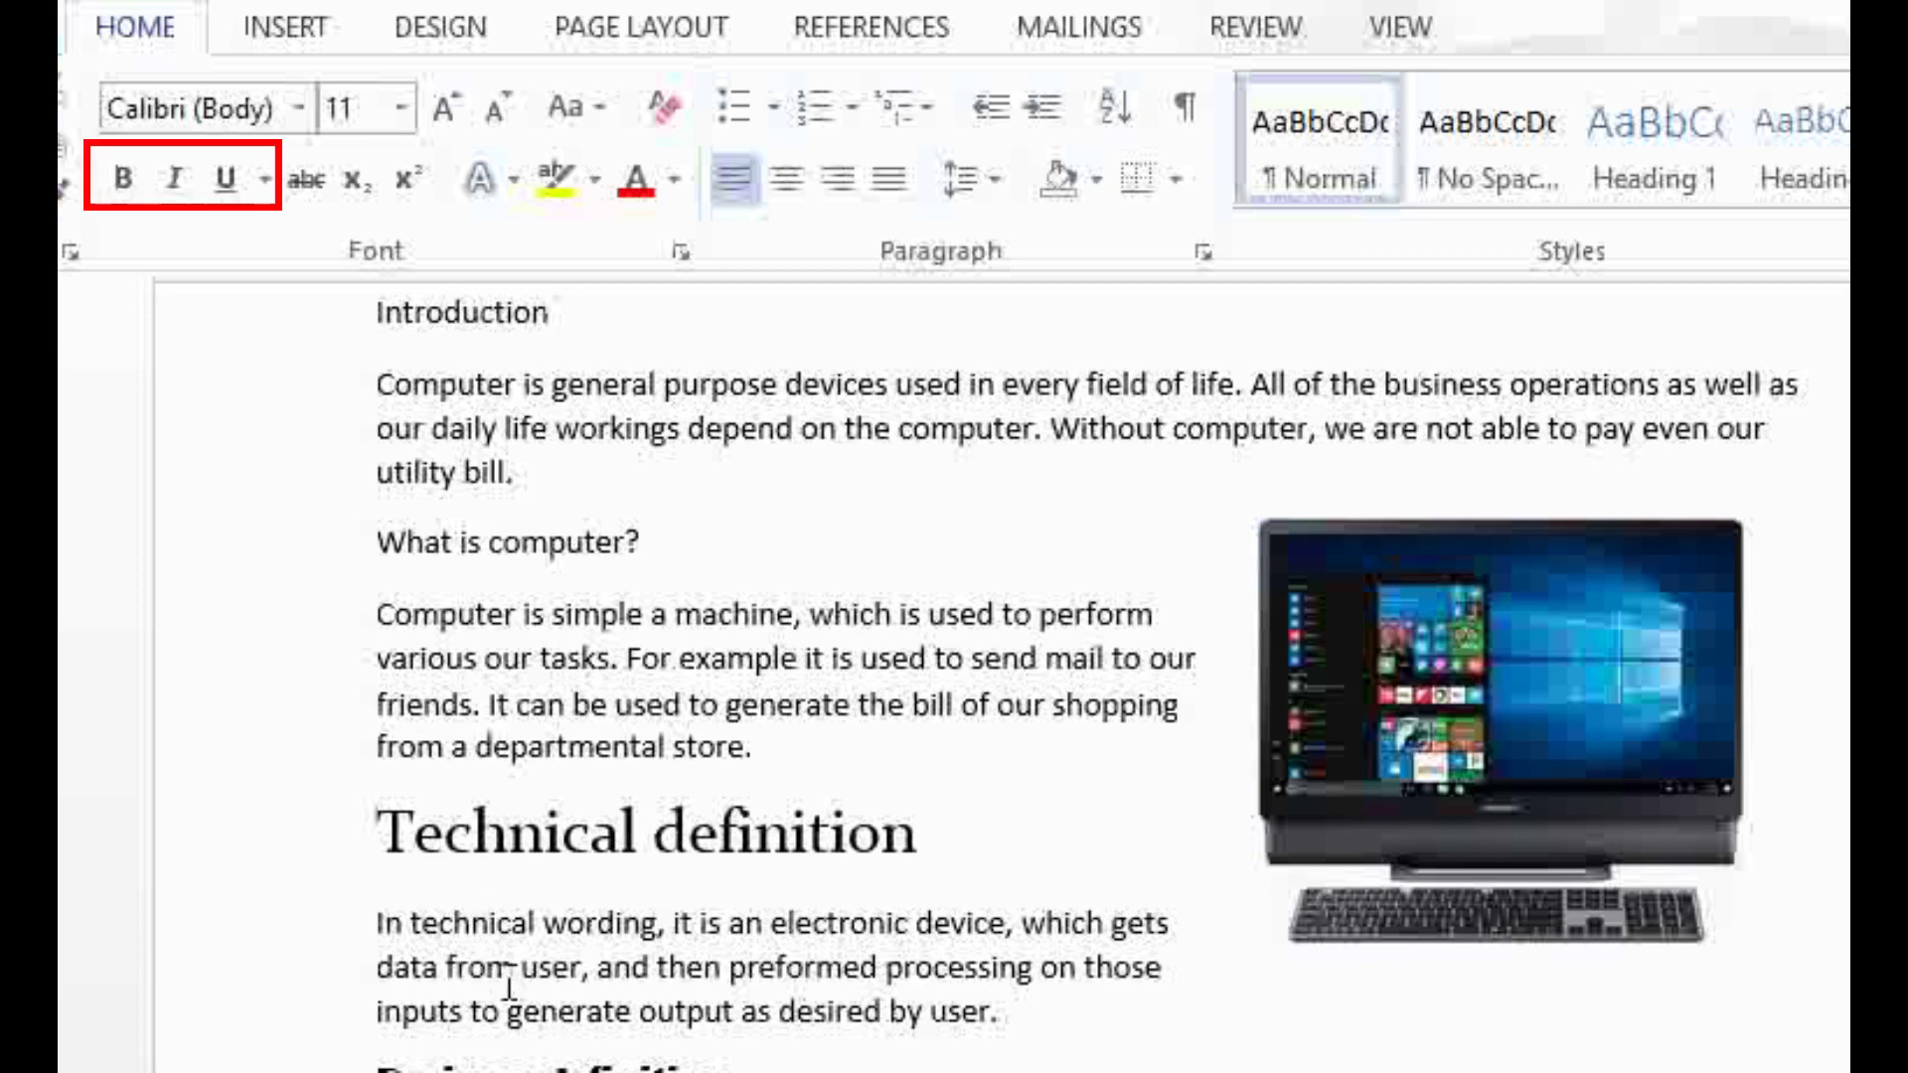
double_click(483, 928)
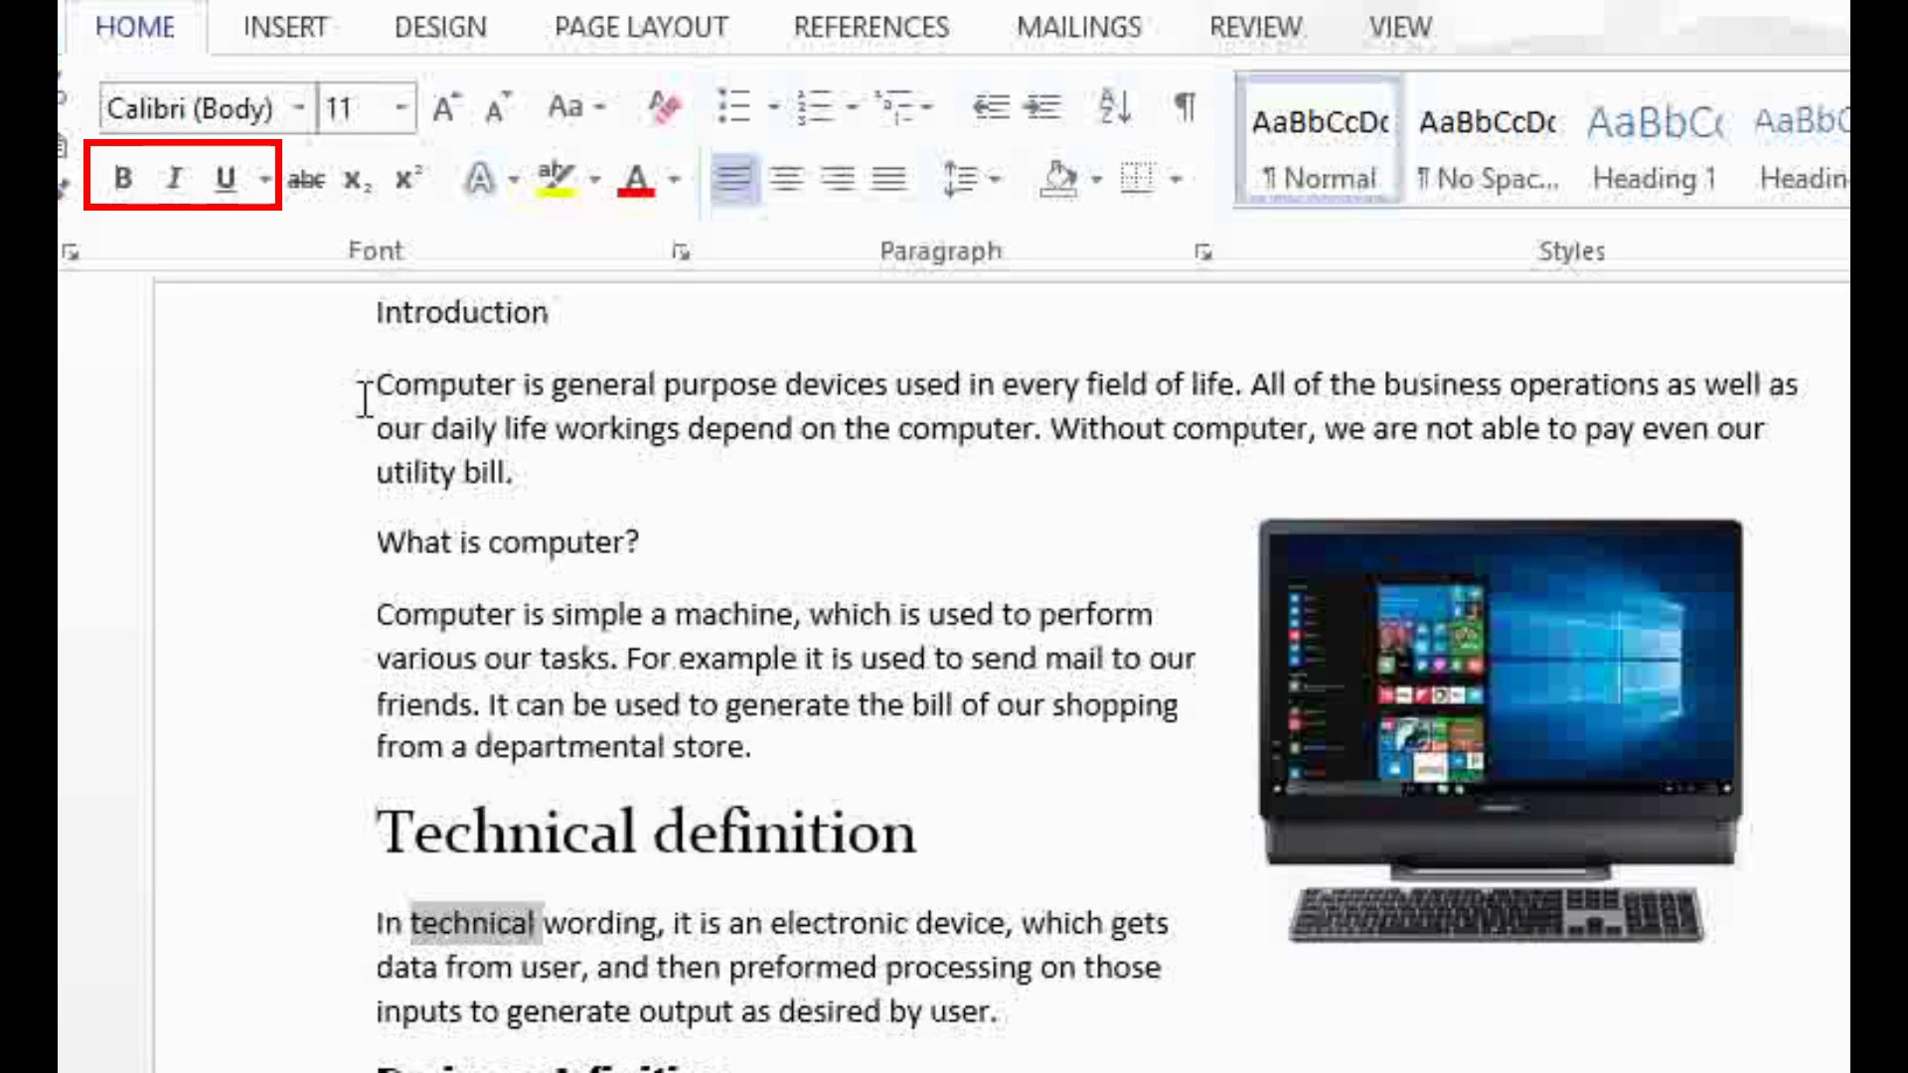
left_click(123, 184)
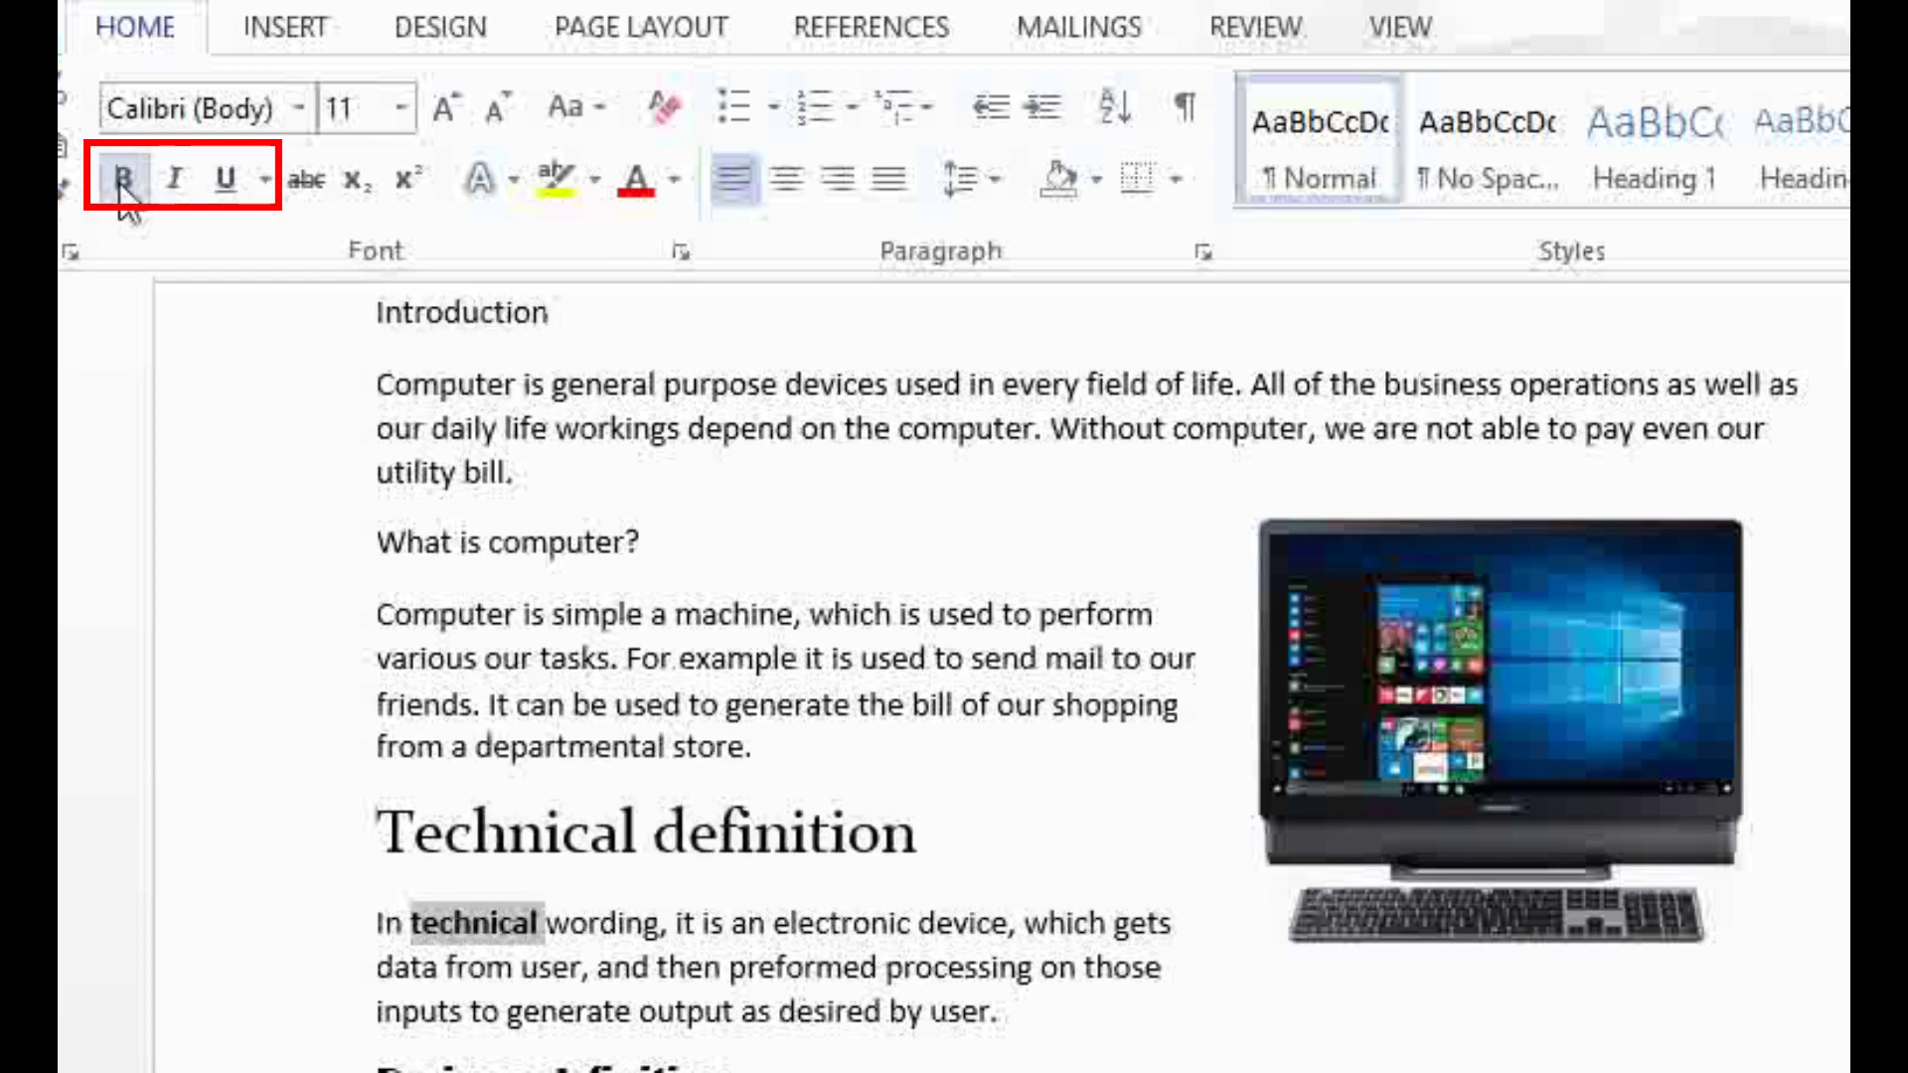
left_click(477, 979)
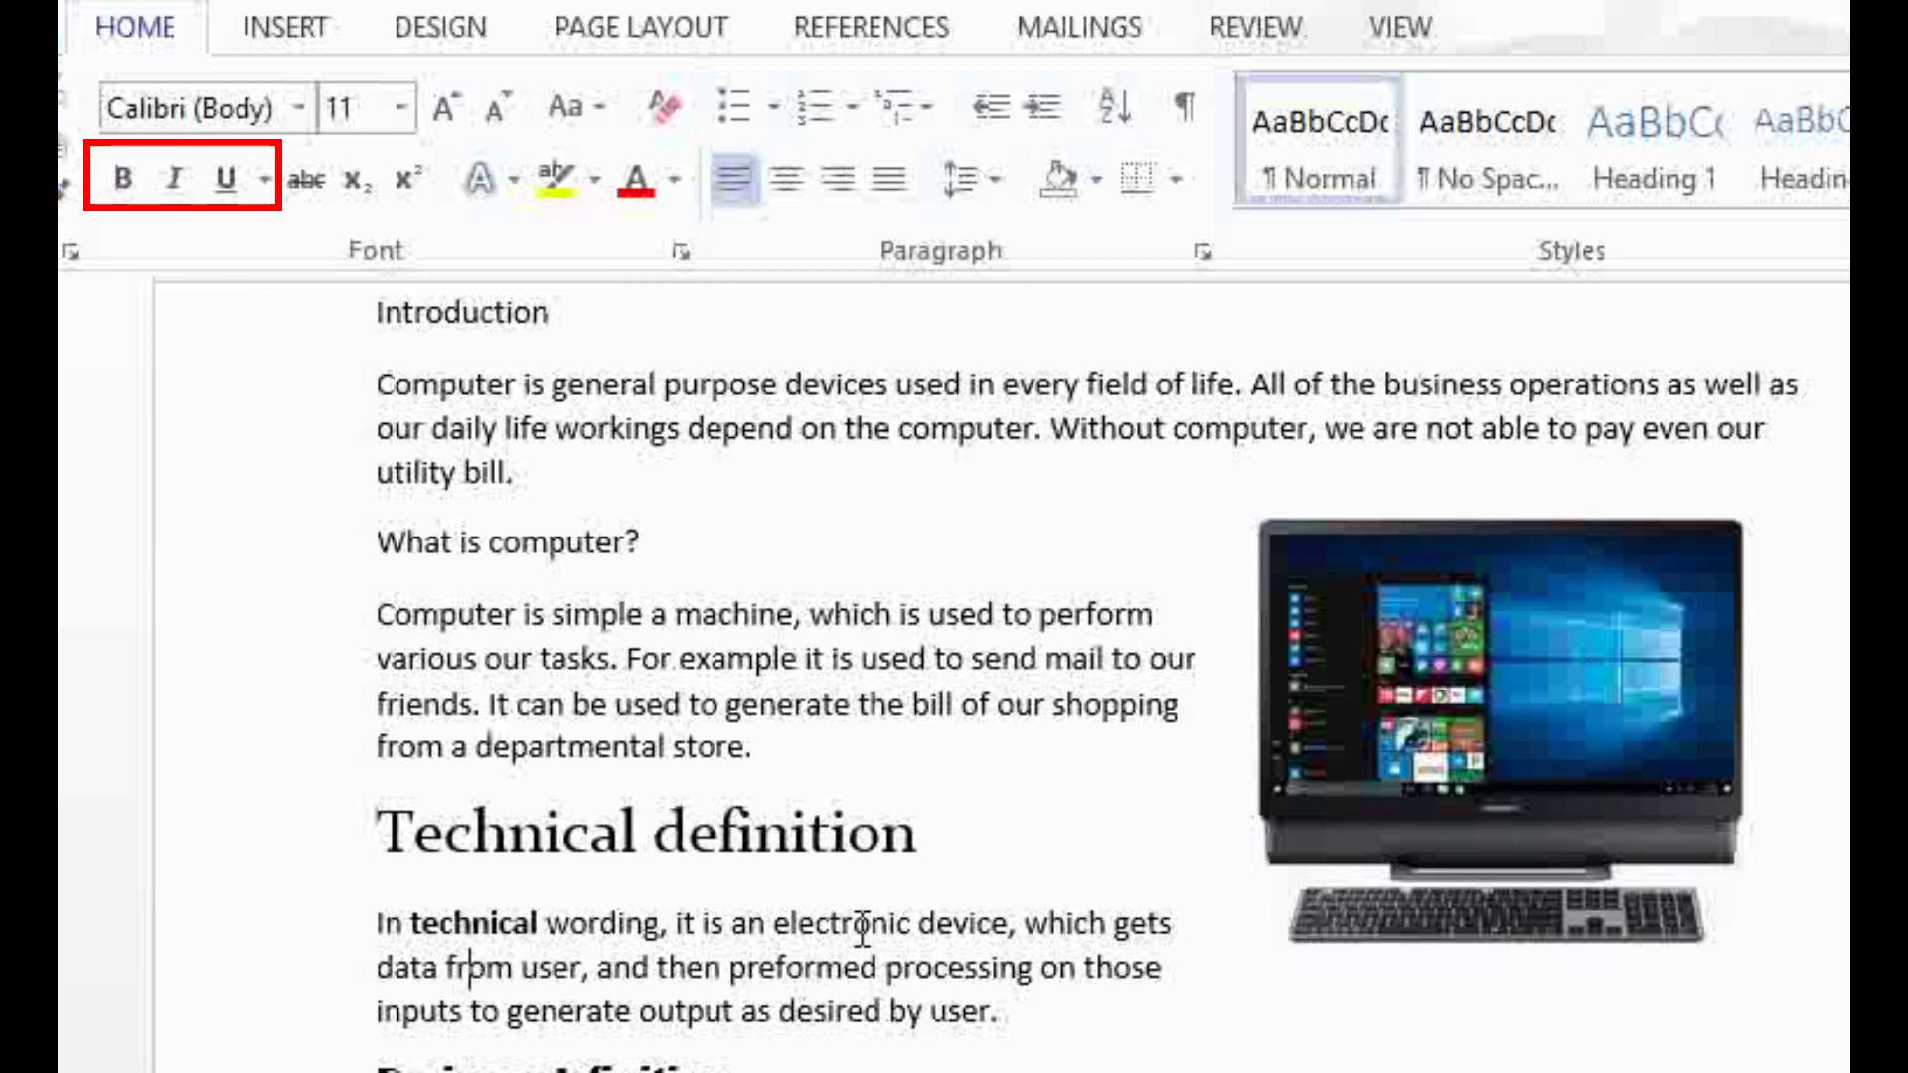
Step: Italicize the word "electronic" in the paragraph under "Technical definition"
double_click(832, 920)
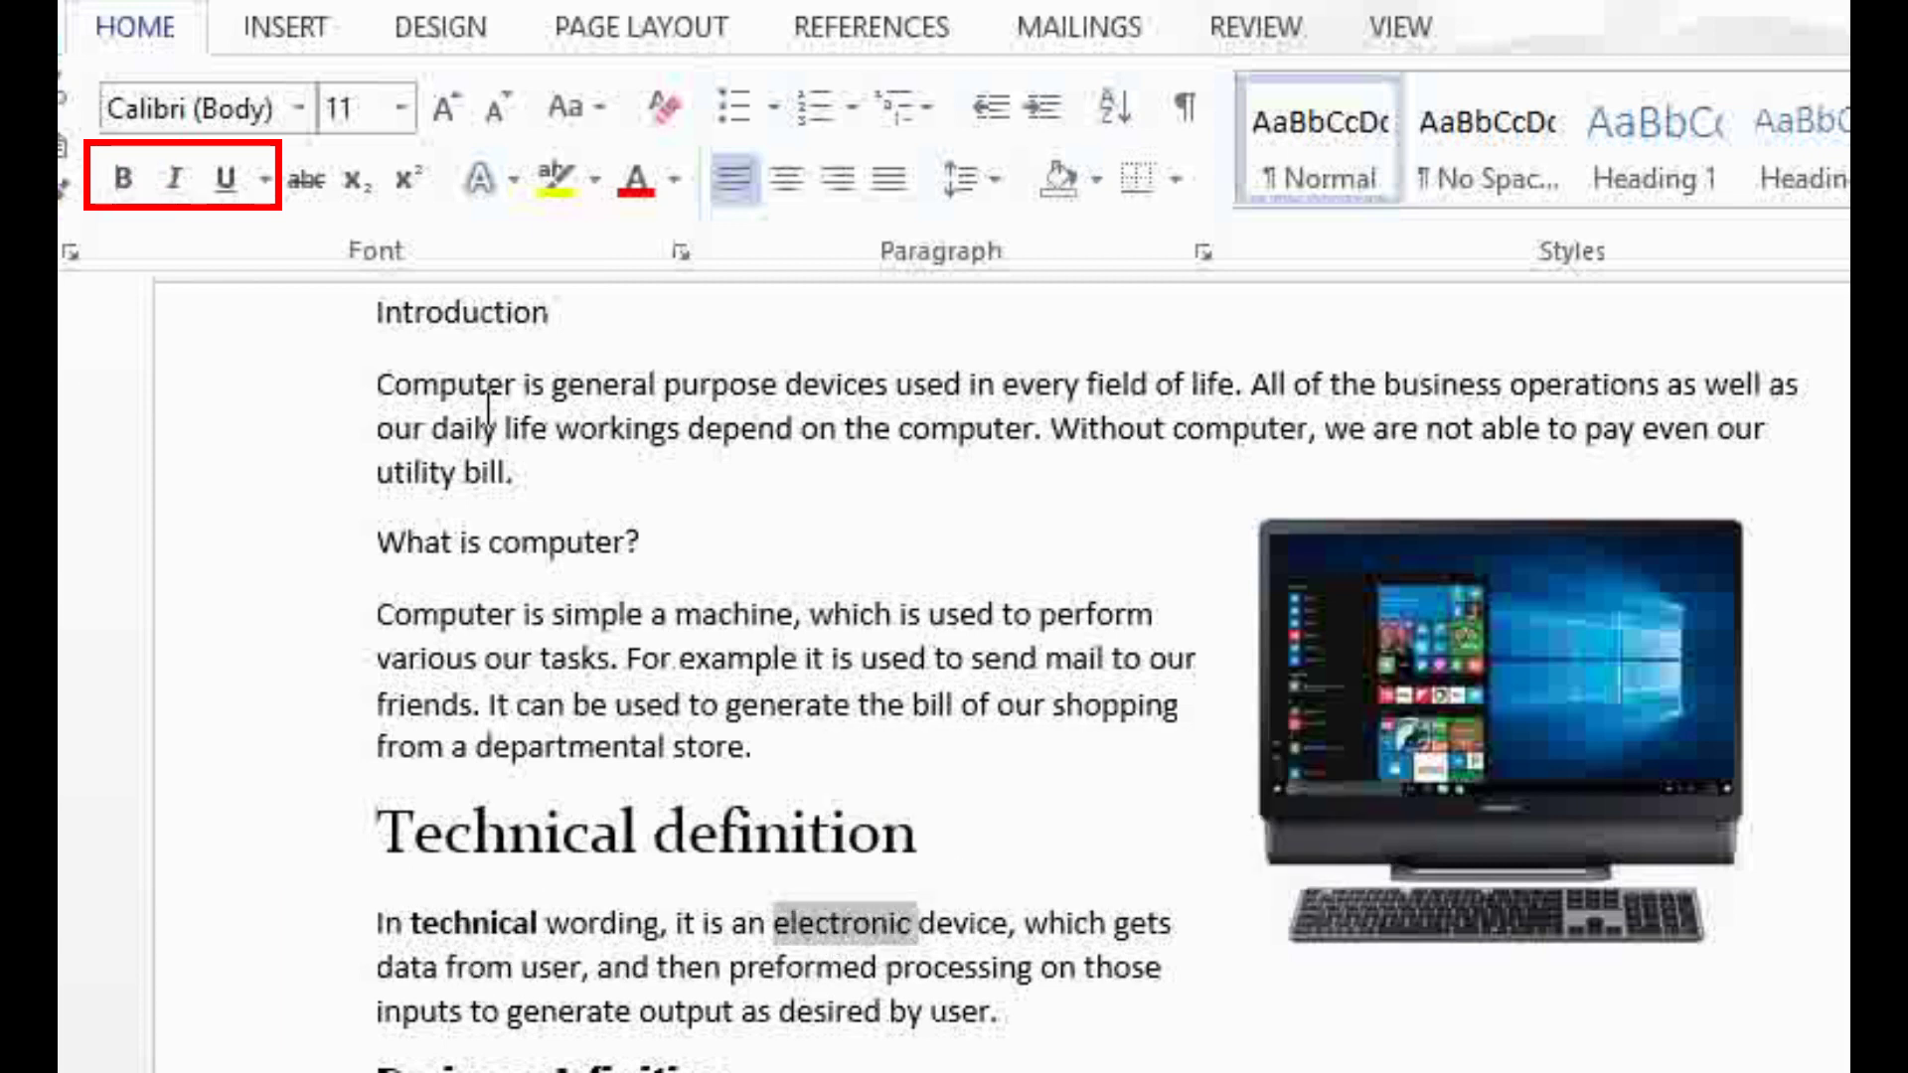
left_click(186, 191)
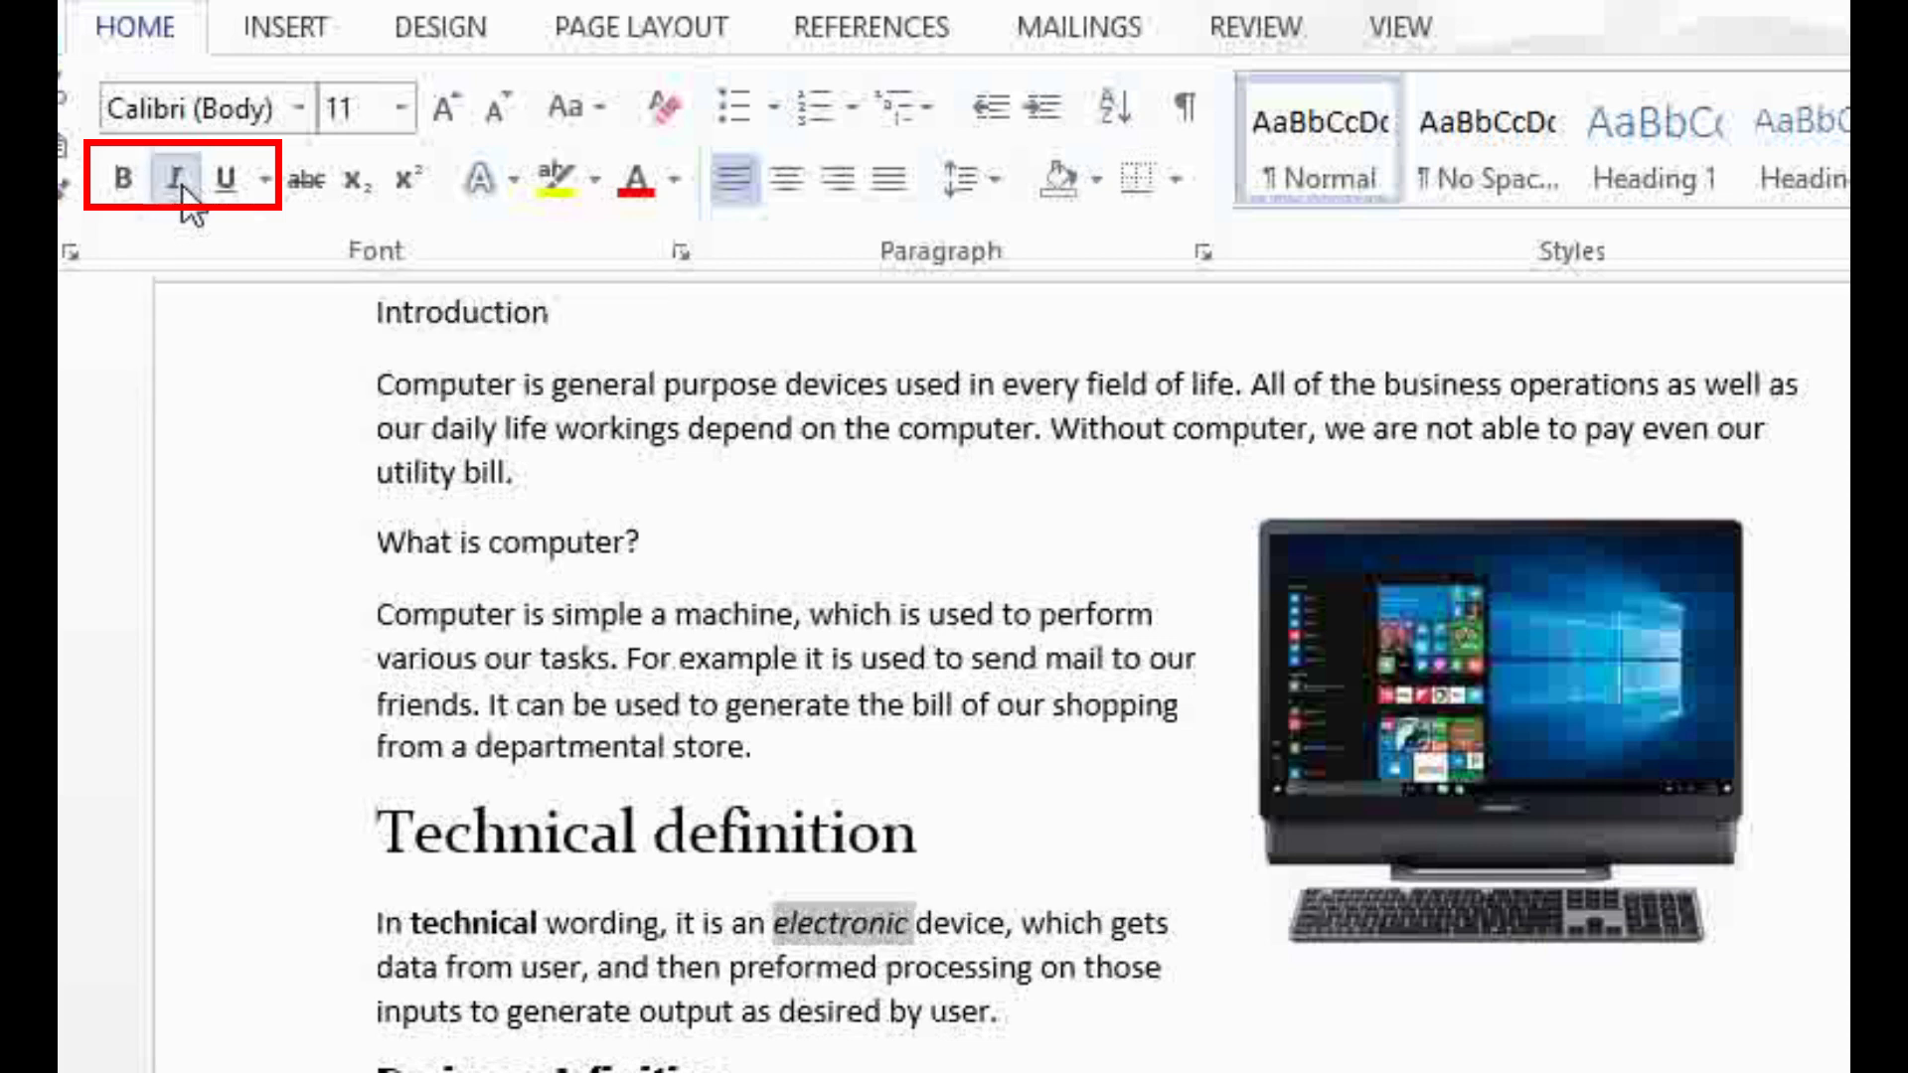
left_click(805, 922)
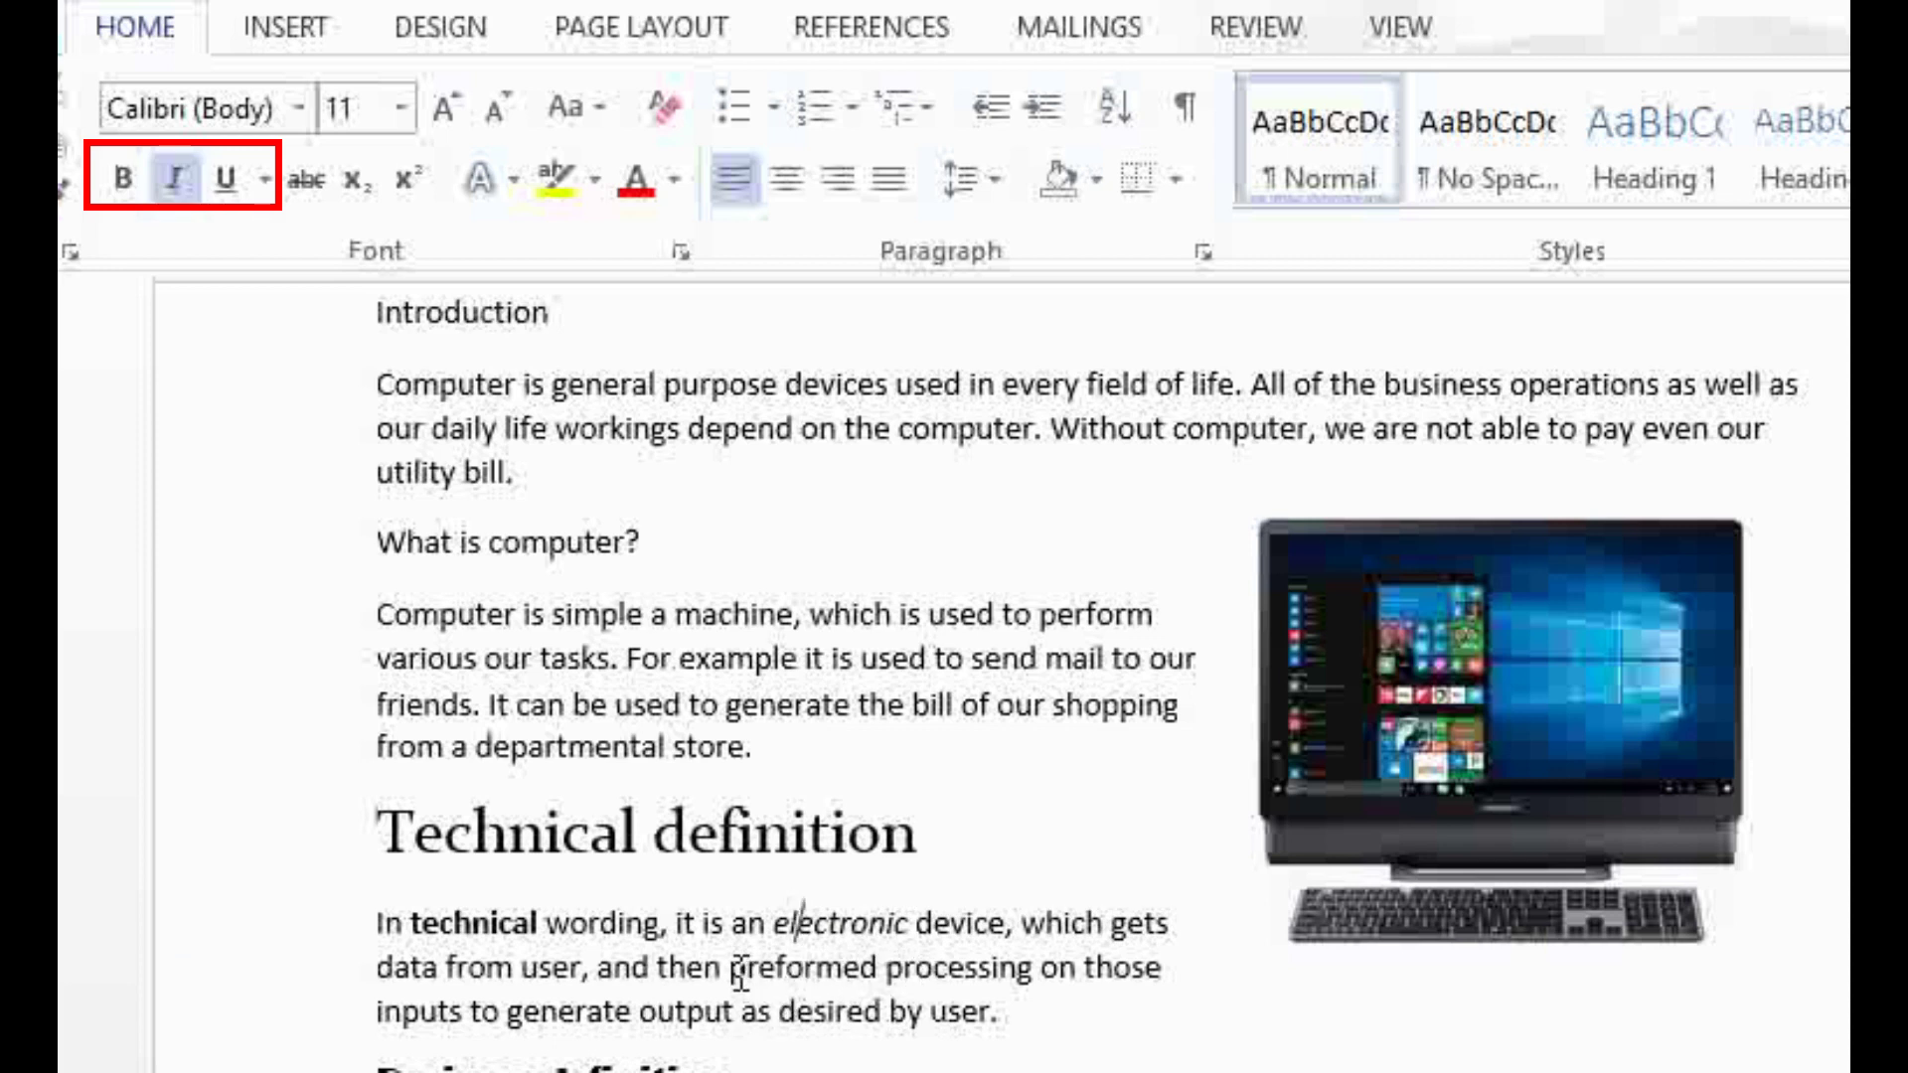
Step: Underline the words "preformed processing" in the paragraph under "Technical definition"
left_click_drag(736, 972, 974, 970)
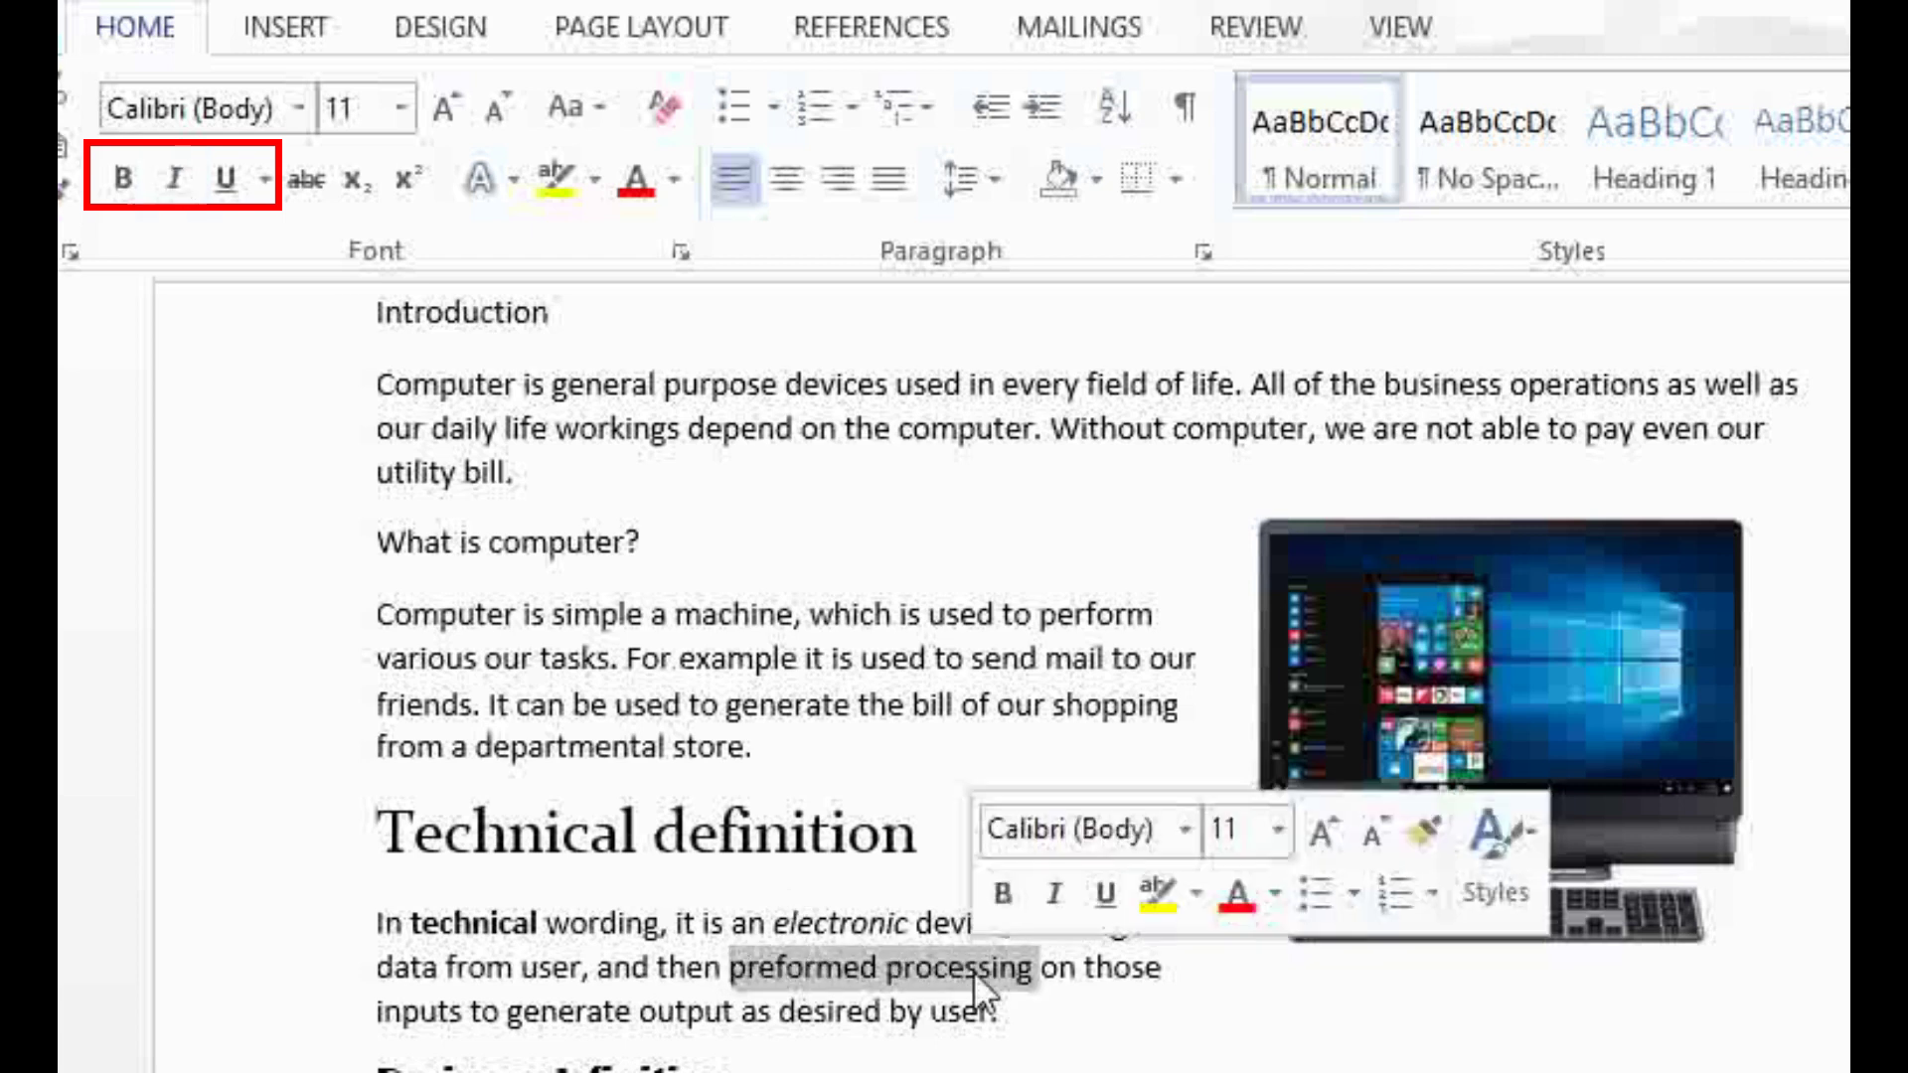
left_click(225, 199)
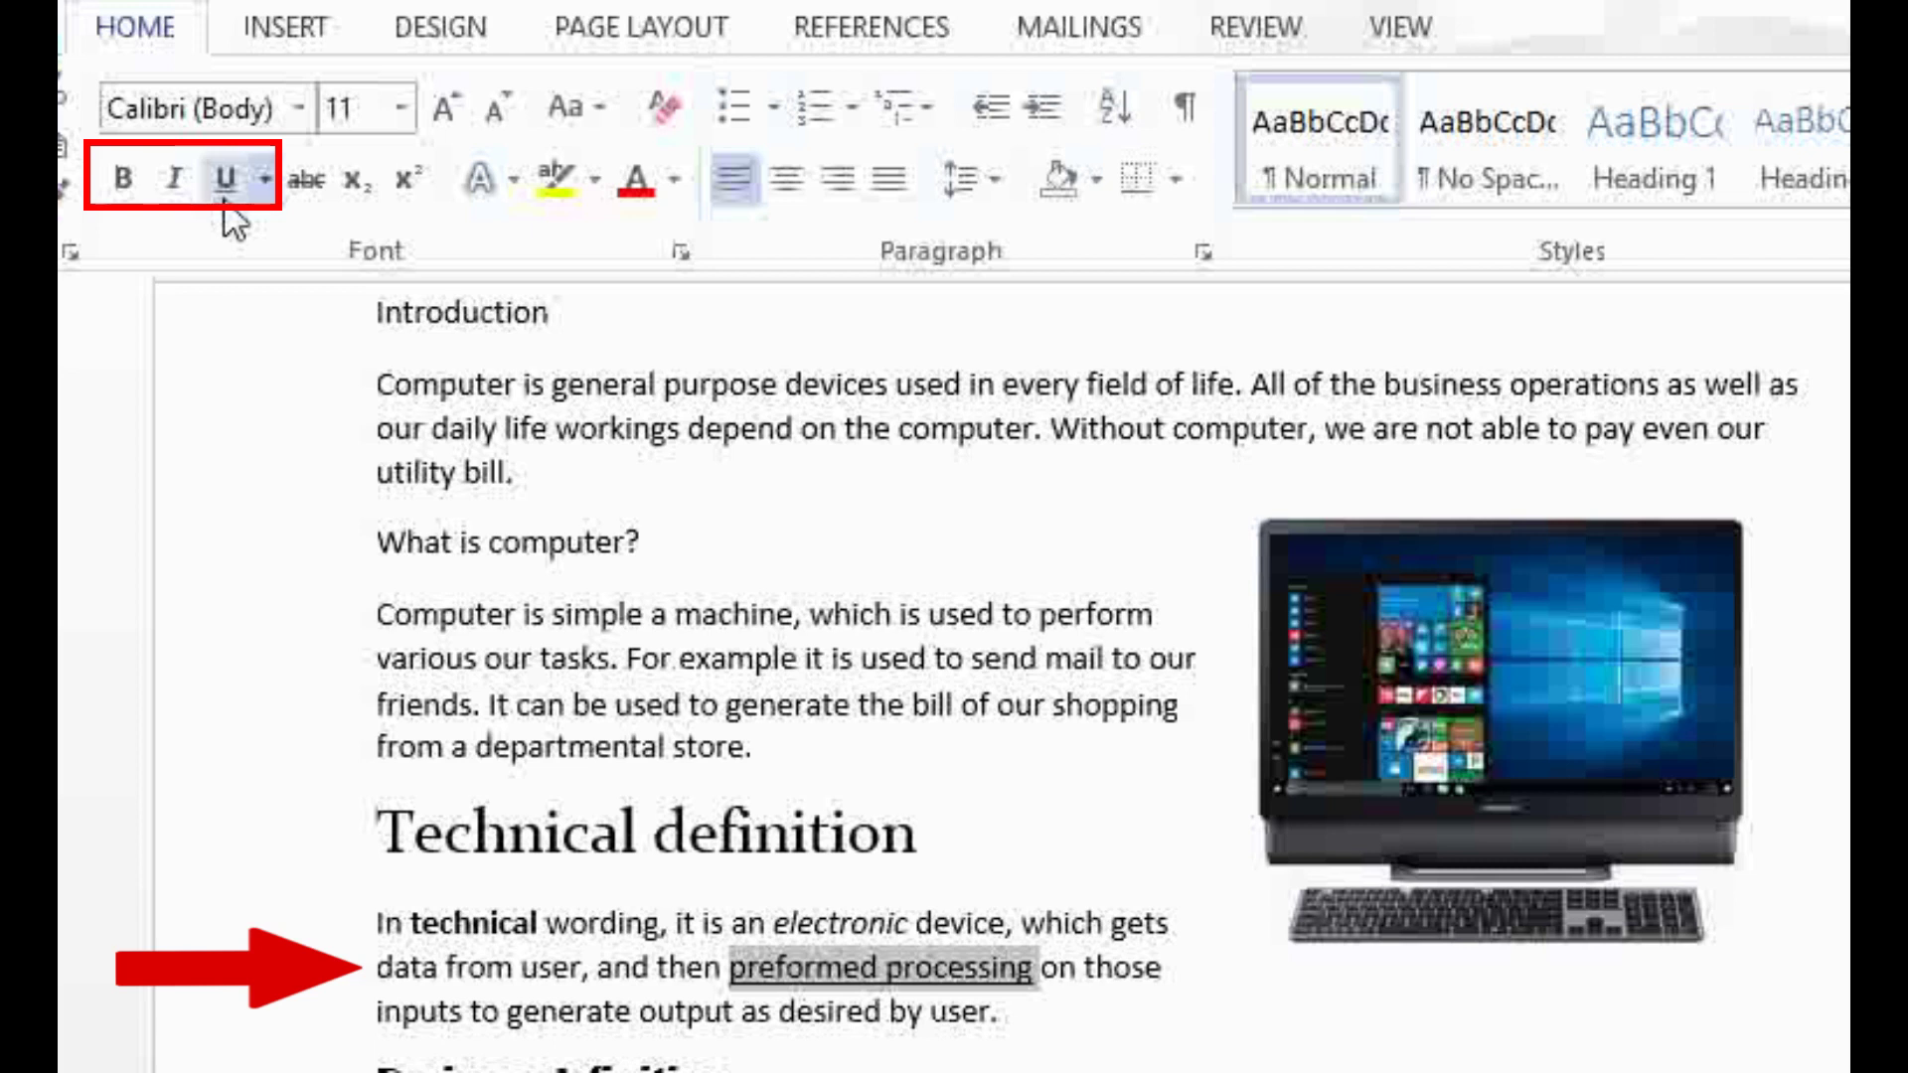
left_click(638, 966)
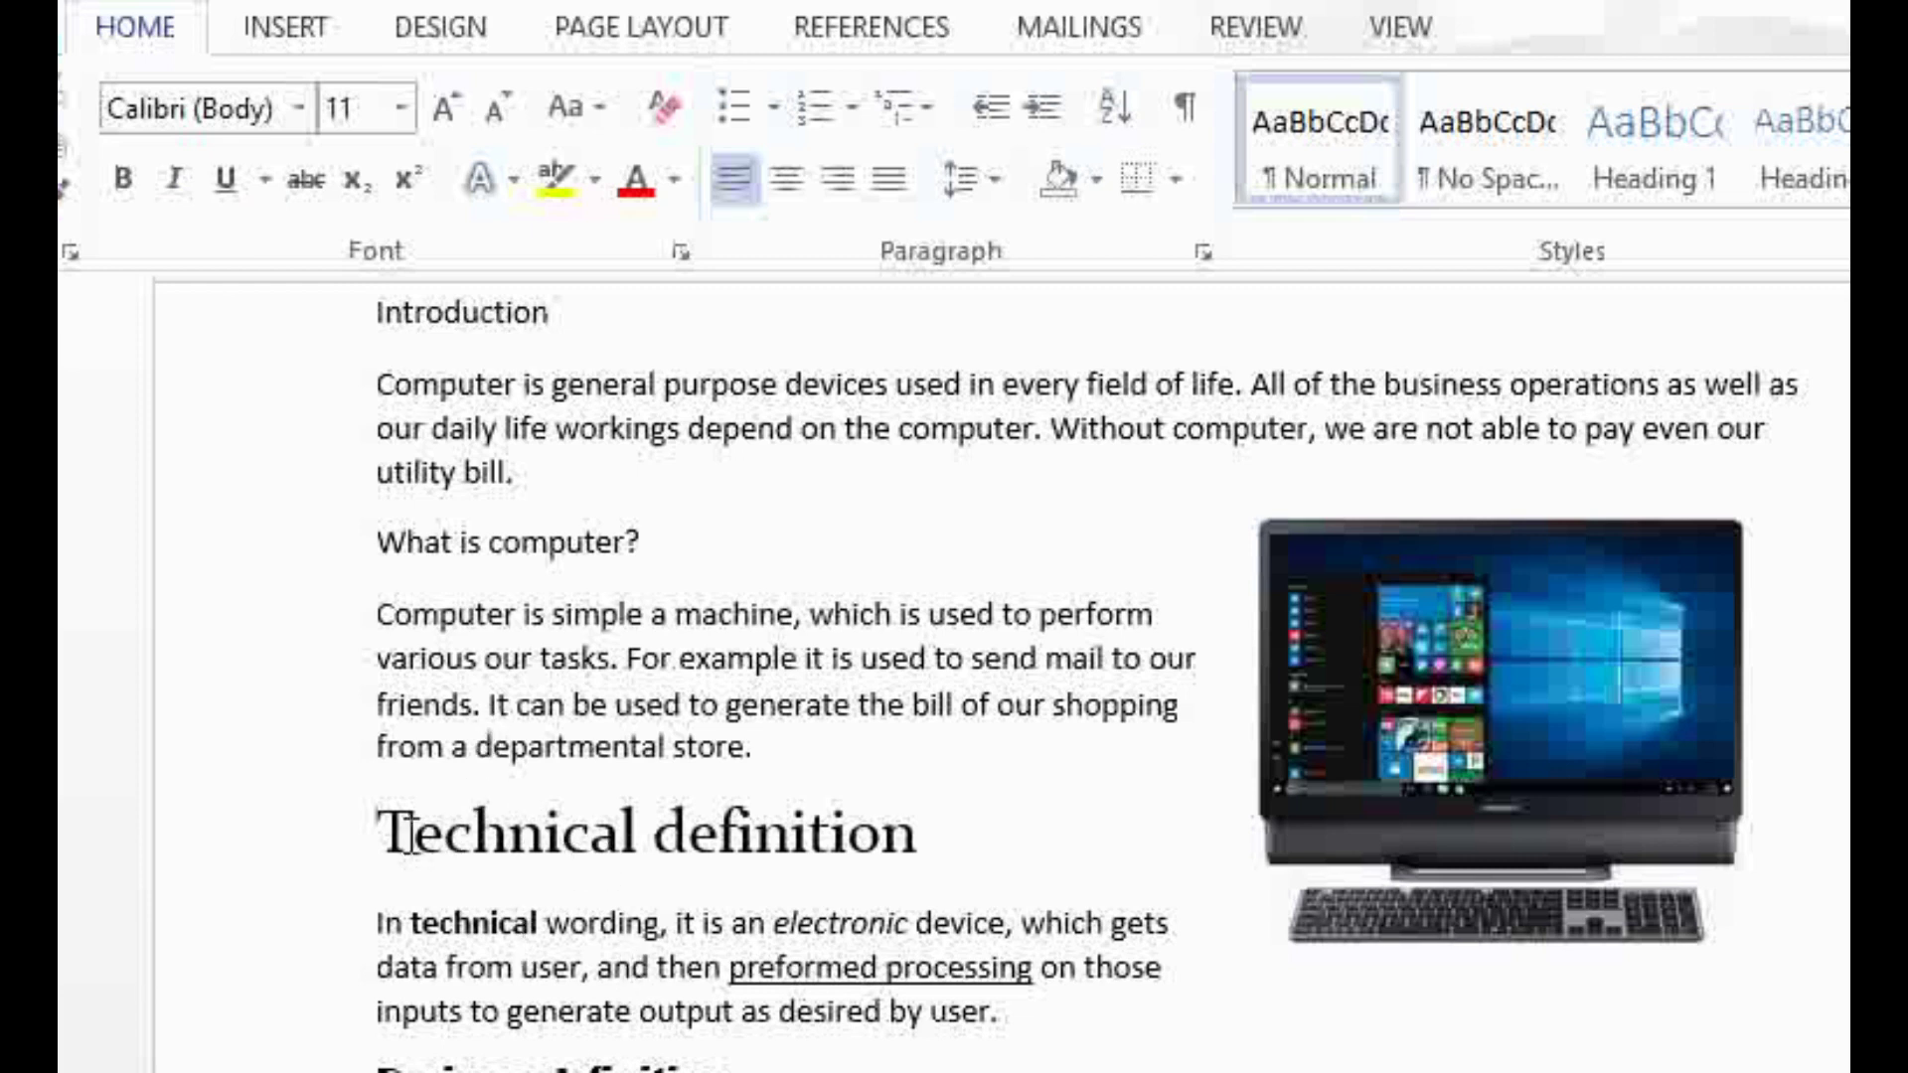
Step: Change the font color of the word "Computer" to theme orange in the paragraph under "What is computer?"
double_click(392, 613)
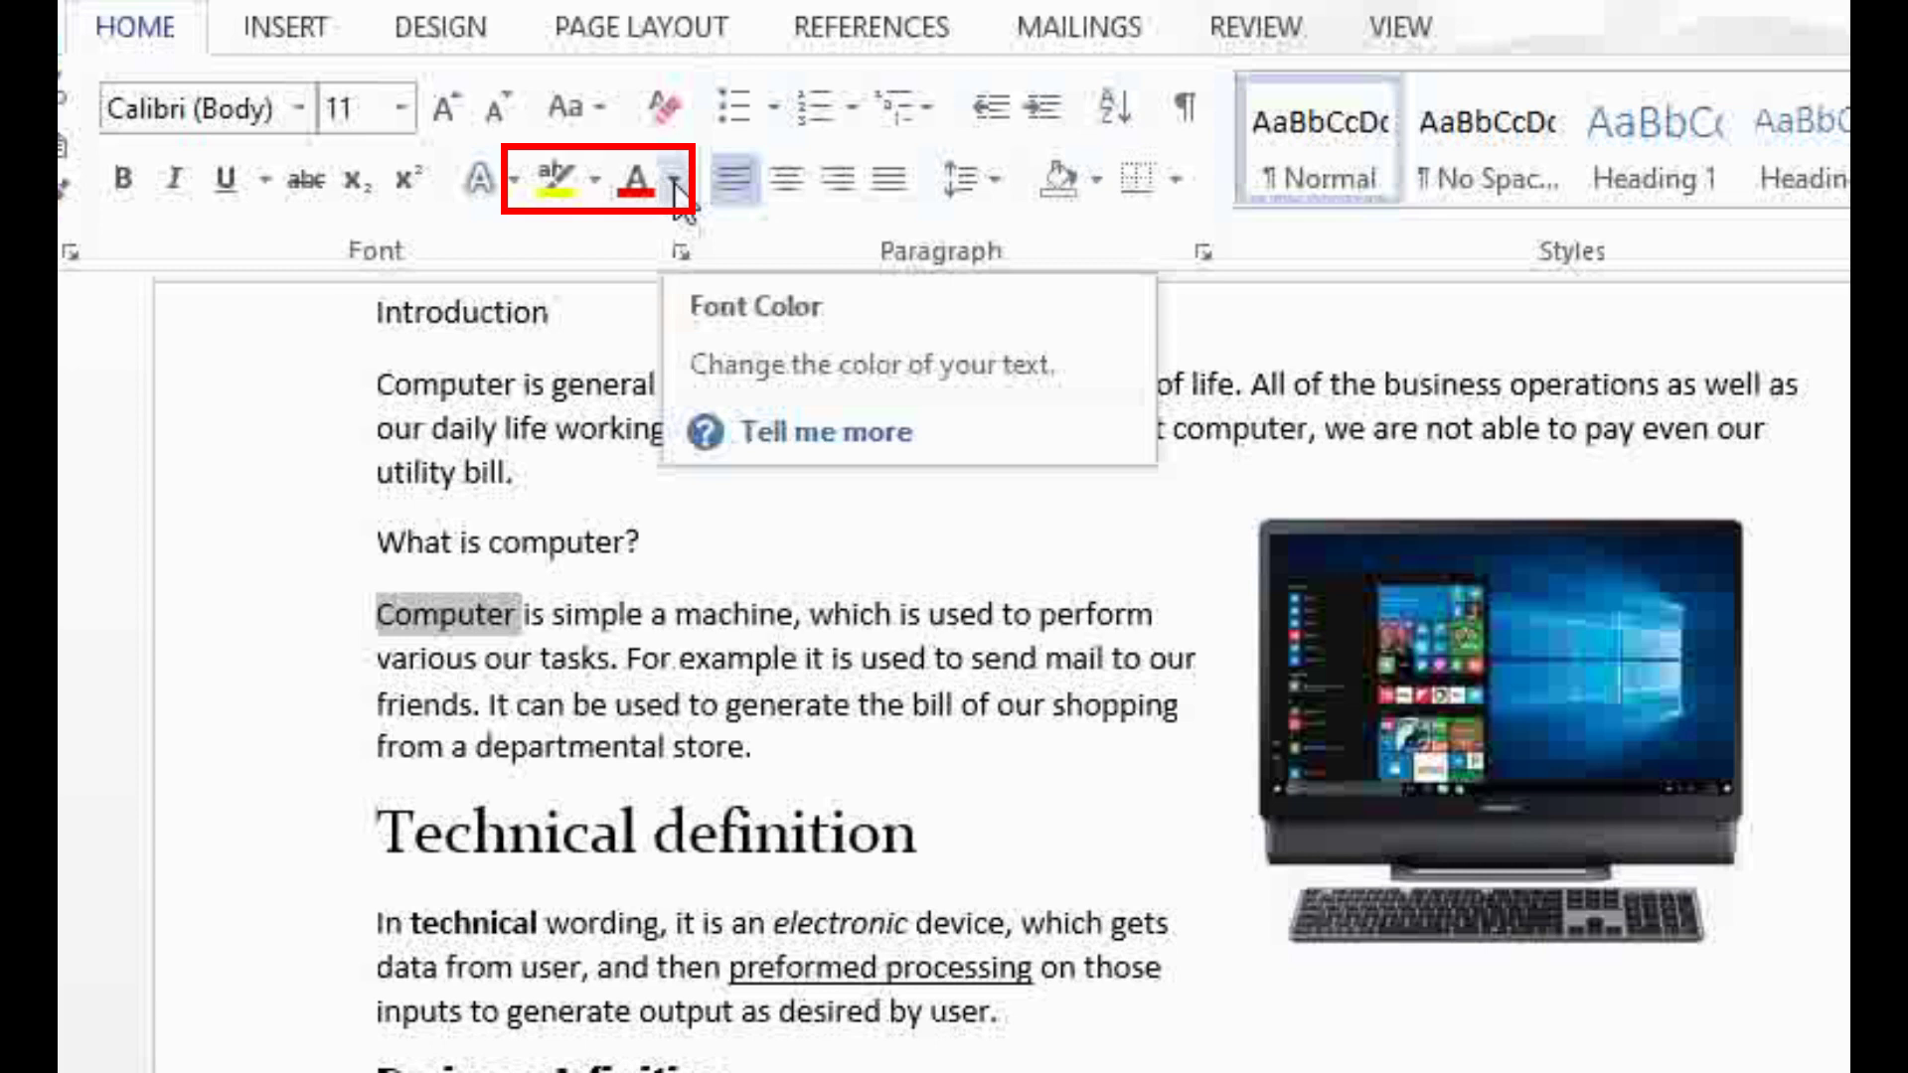
left_click(674, 182)
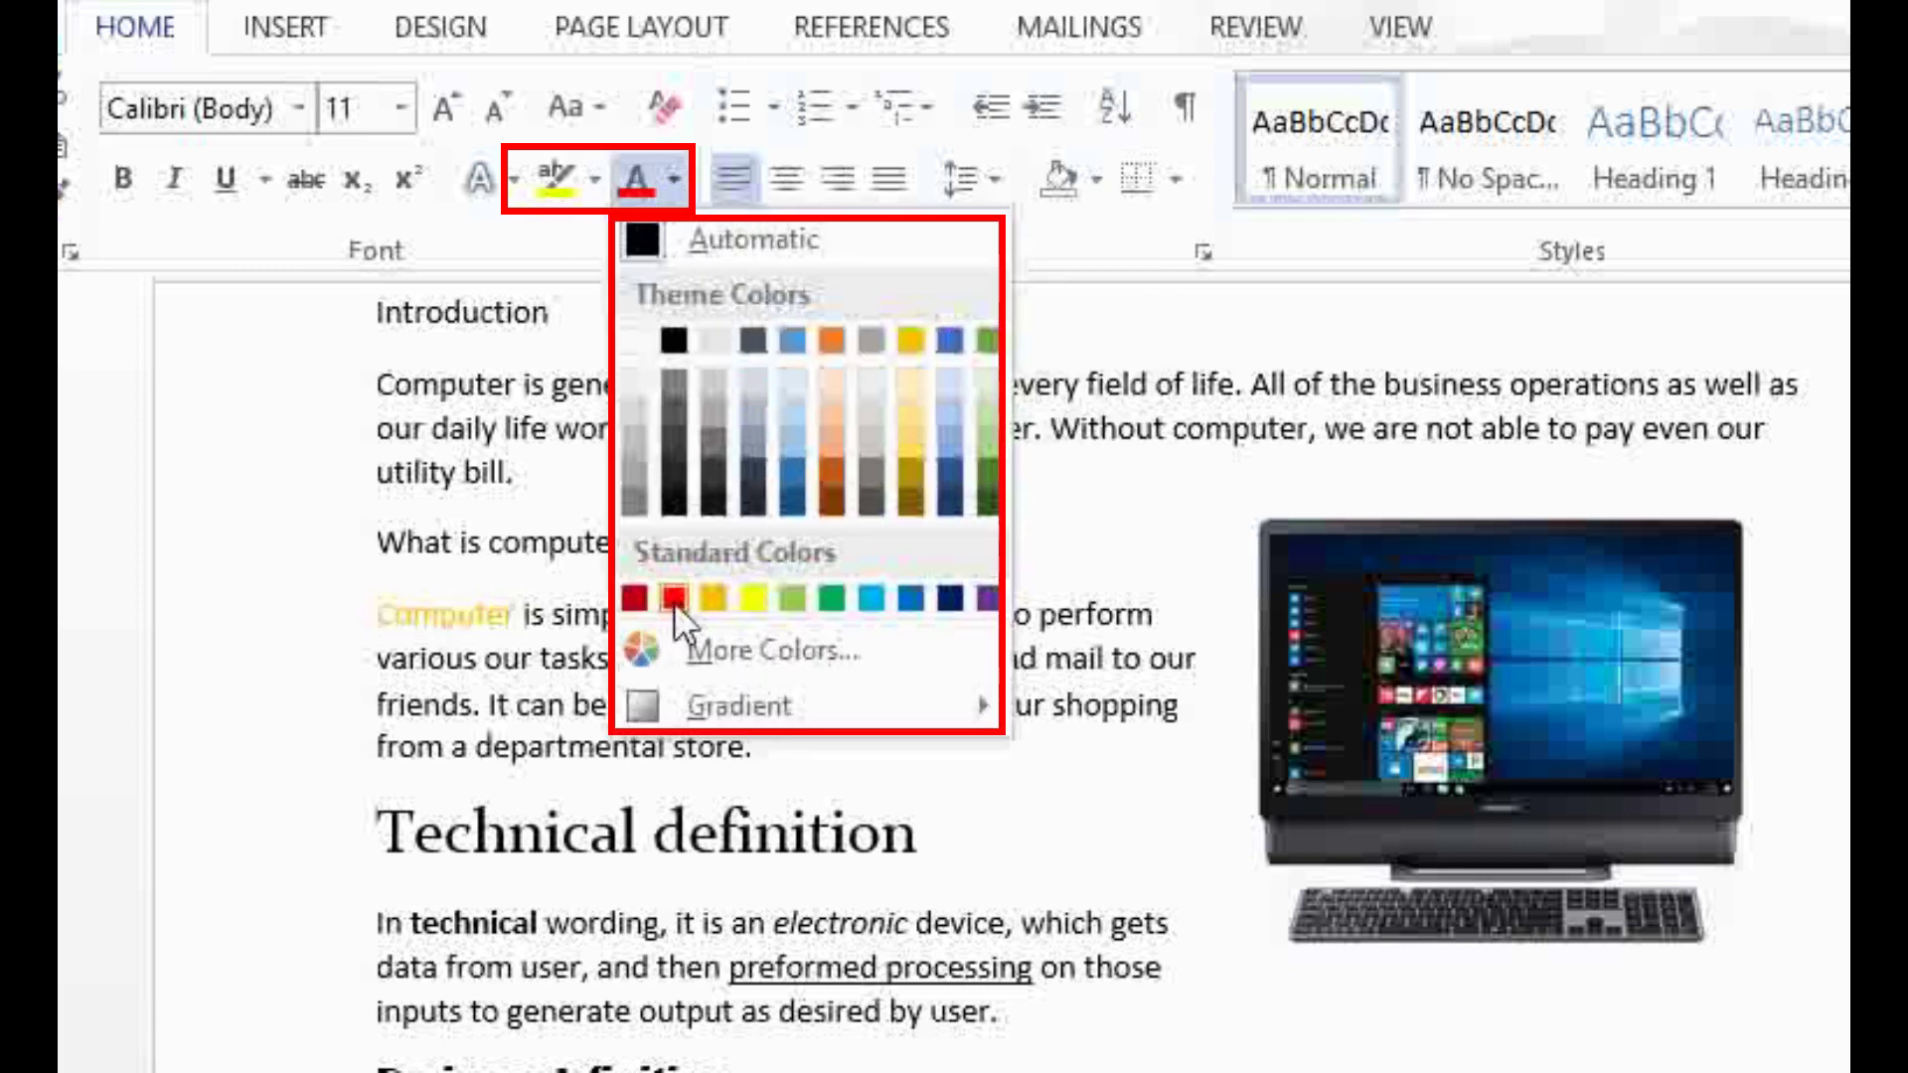
left_click(835, 344)
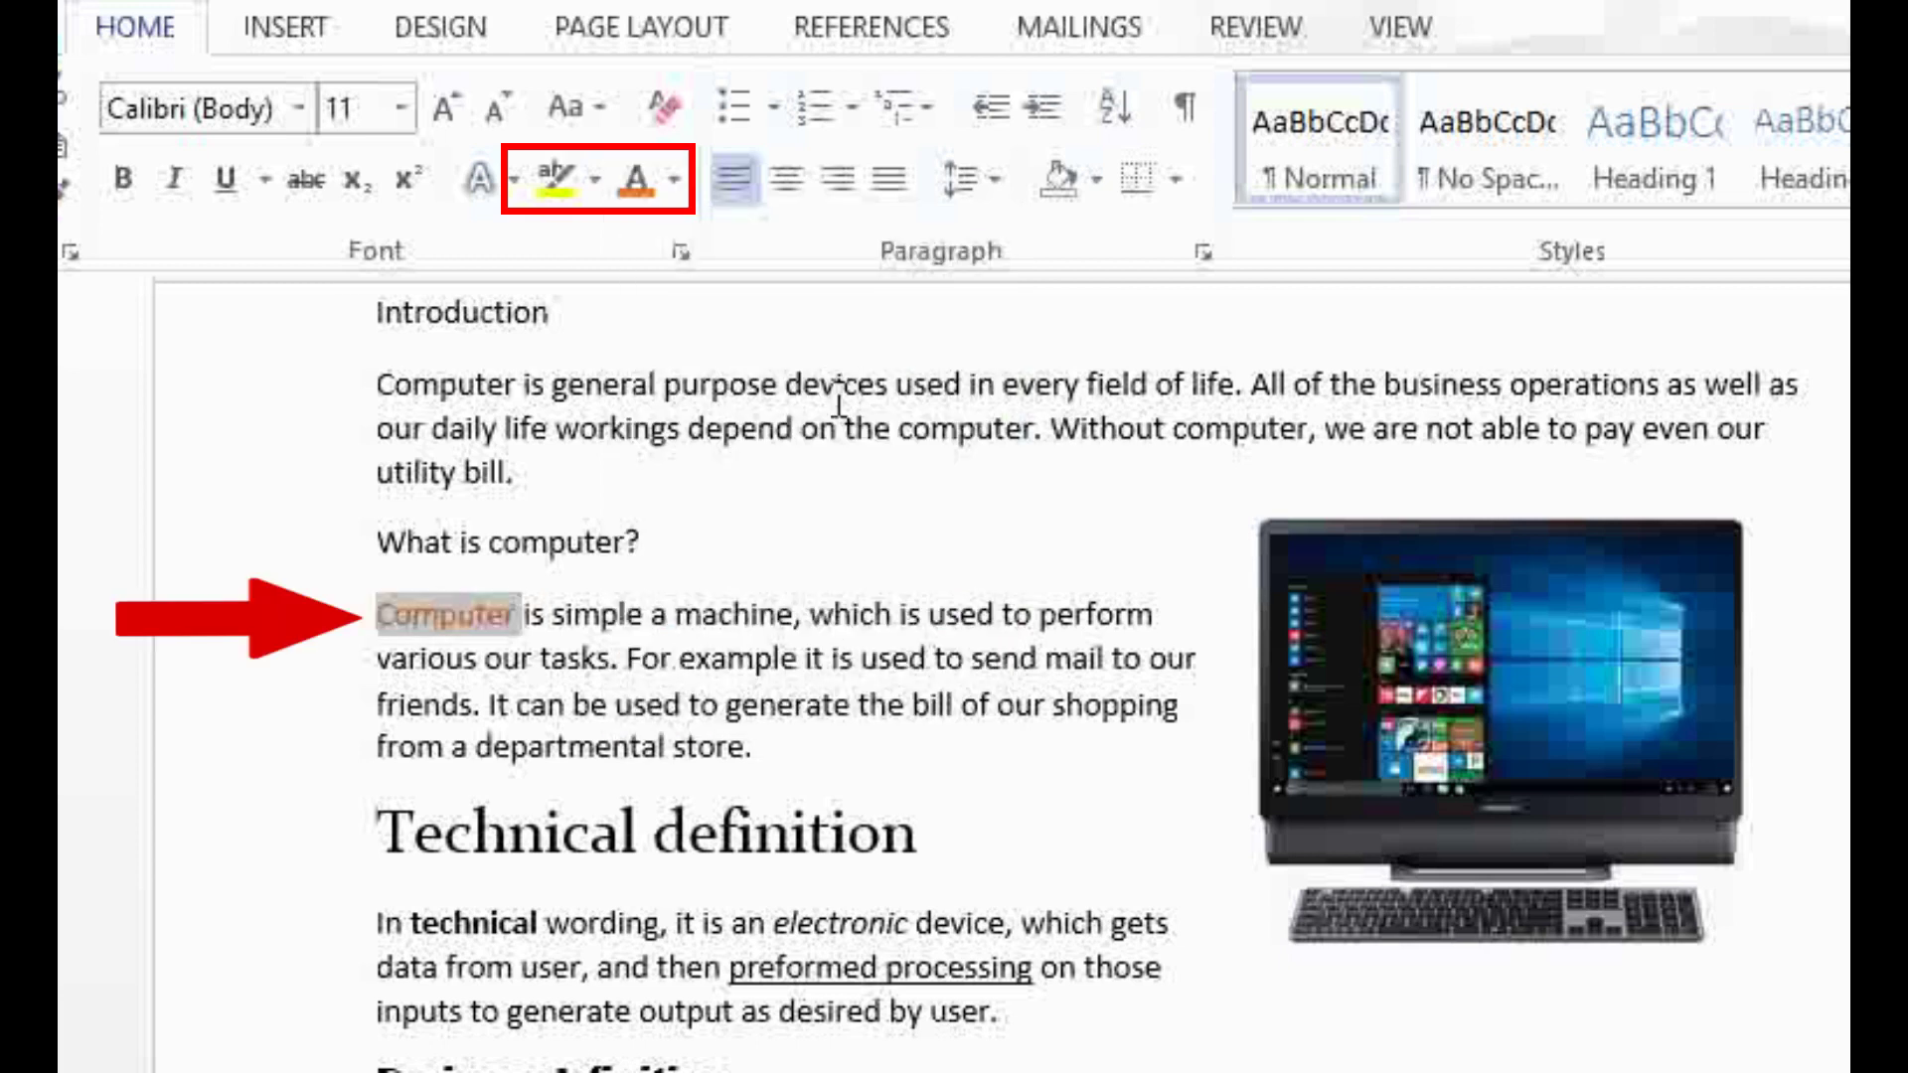
Step: Highlight the word "machine" in bright green in the paragraph under "What is computer?", and clear the selection
double_click(686, 614)
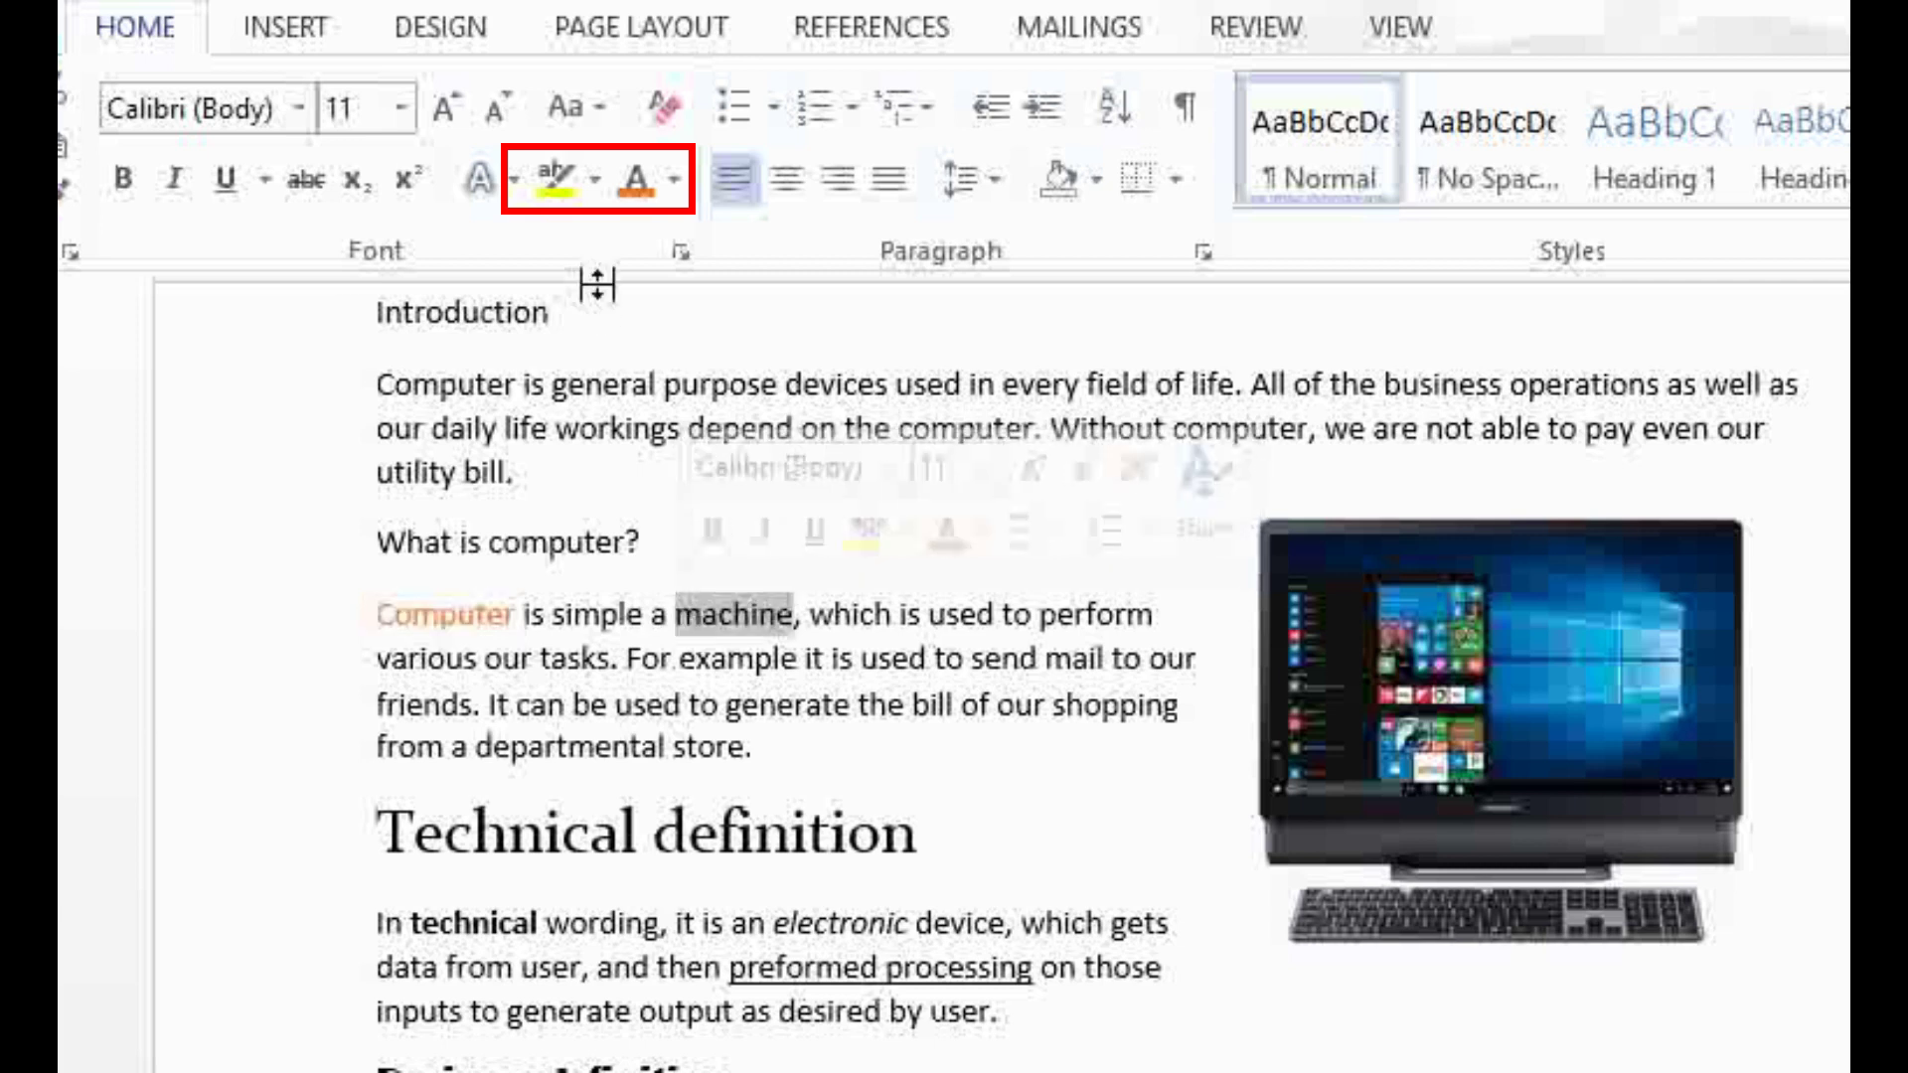
left_click(596, 185)
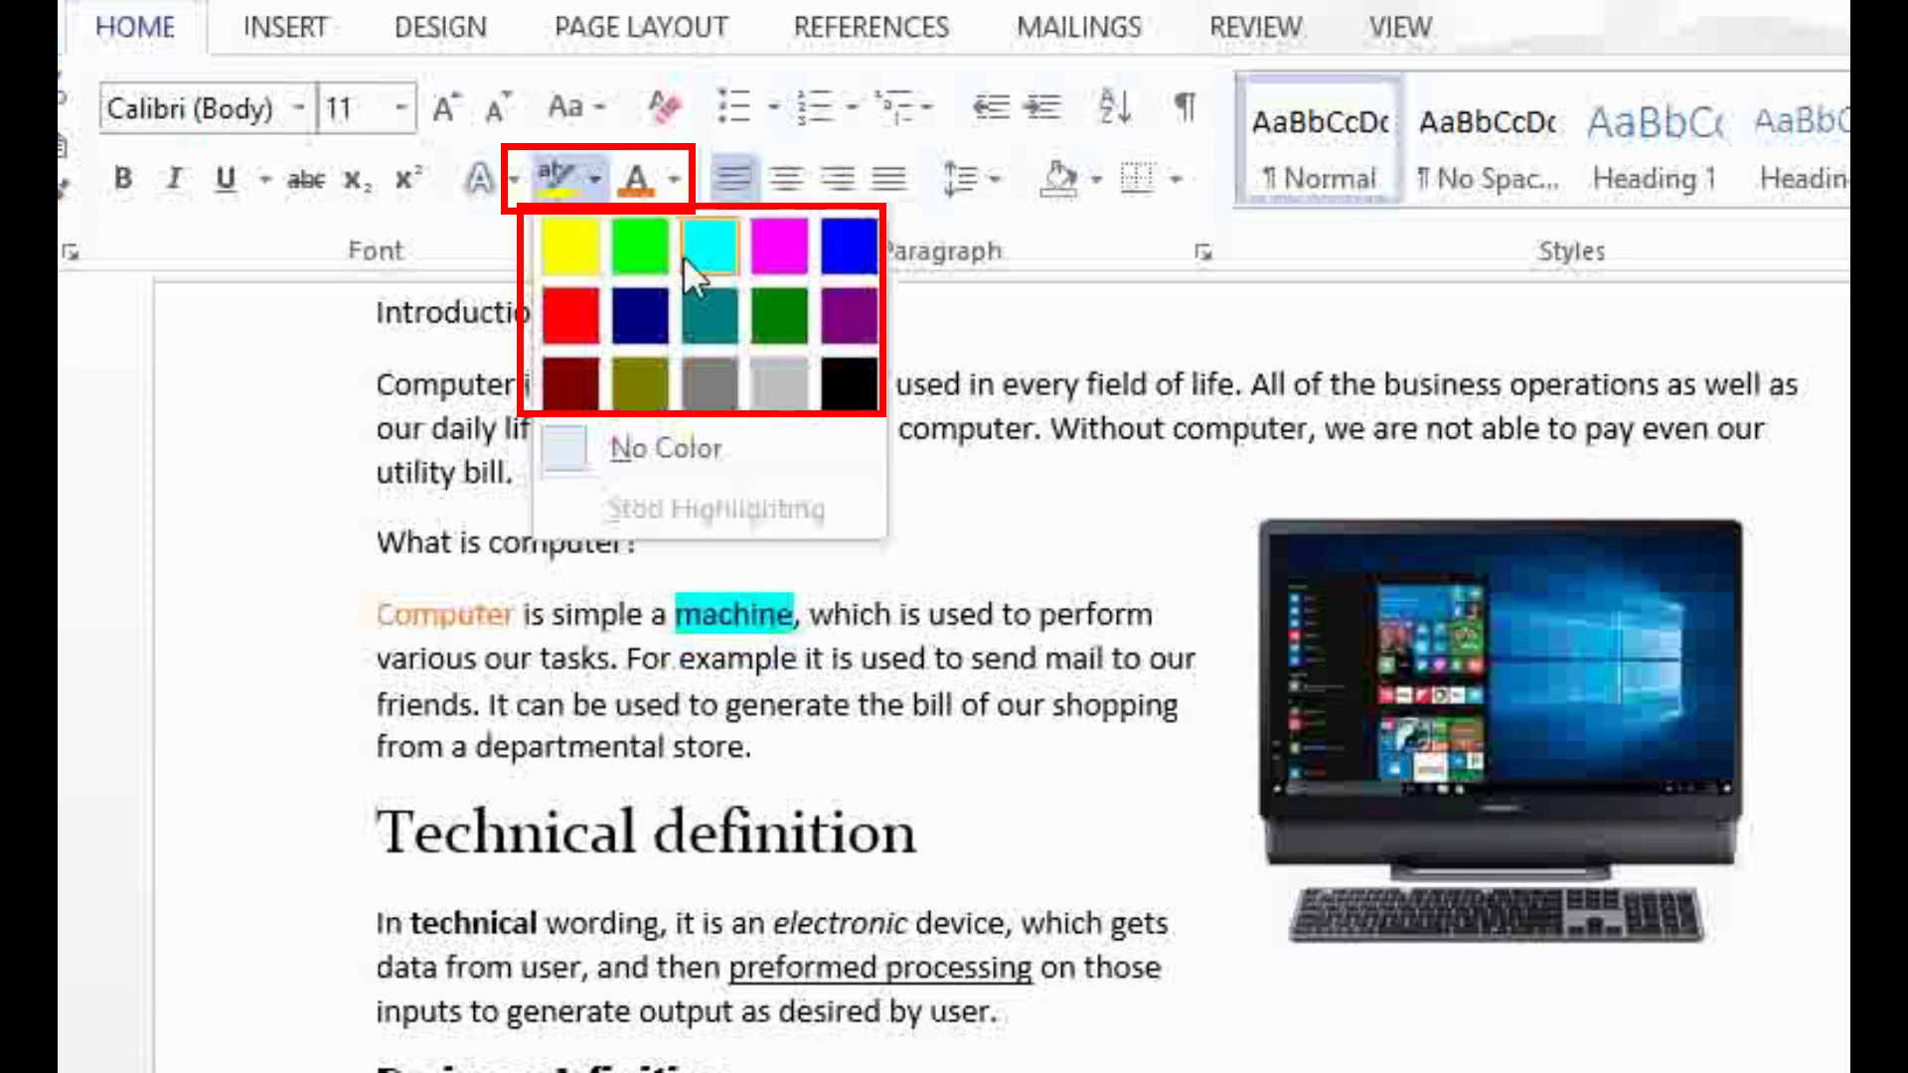
left_click(640, 255)
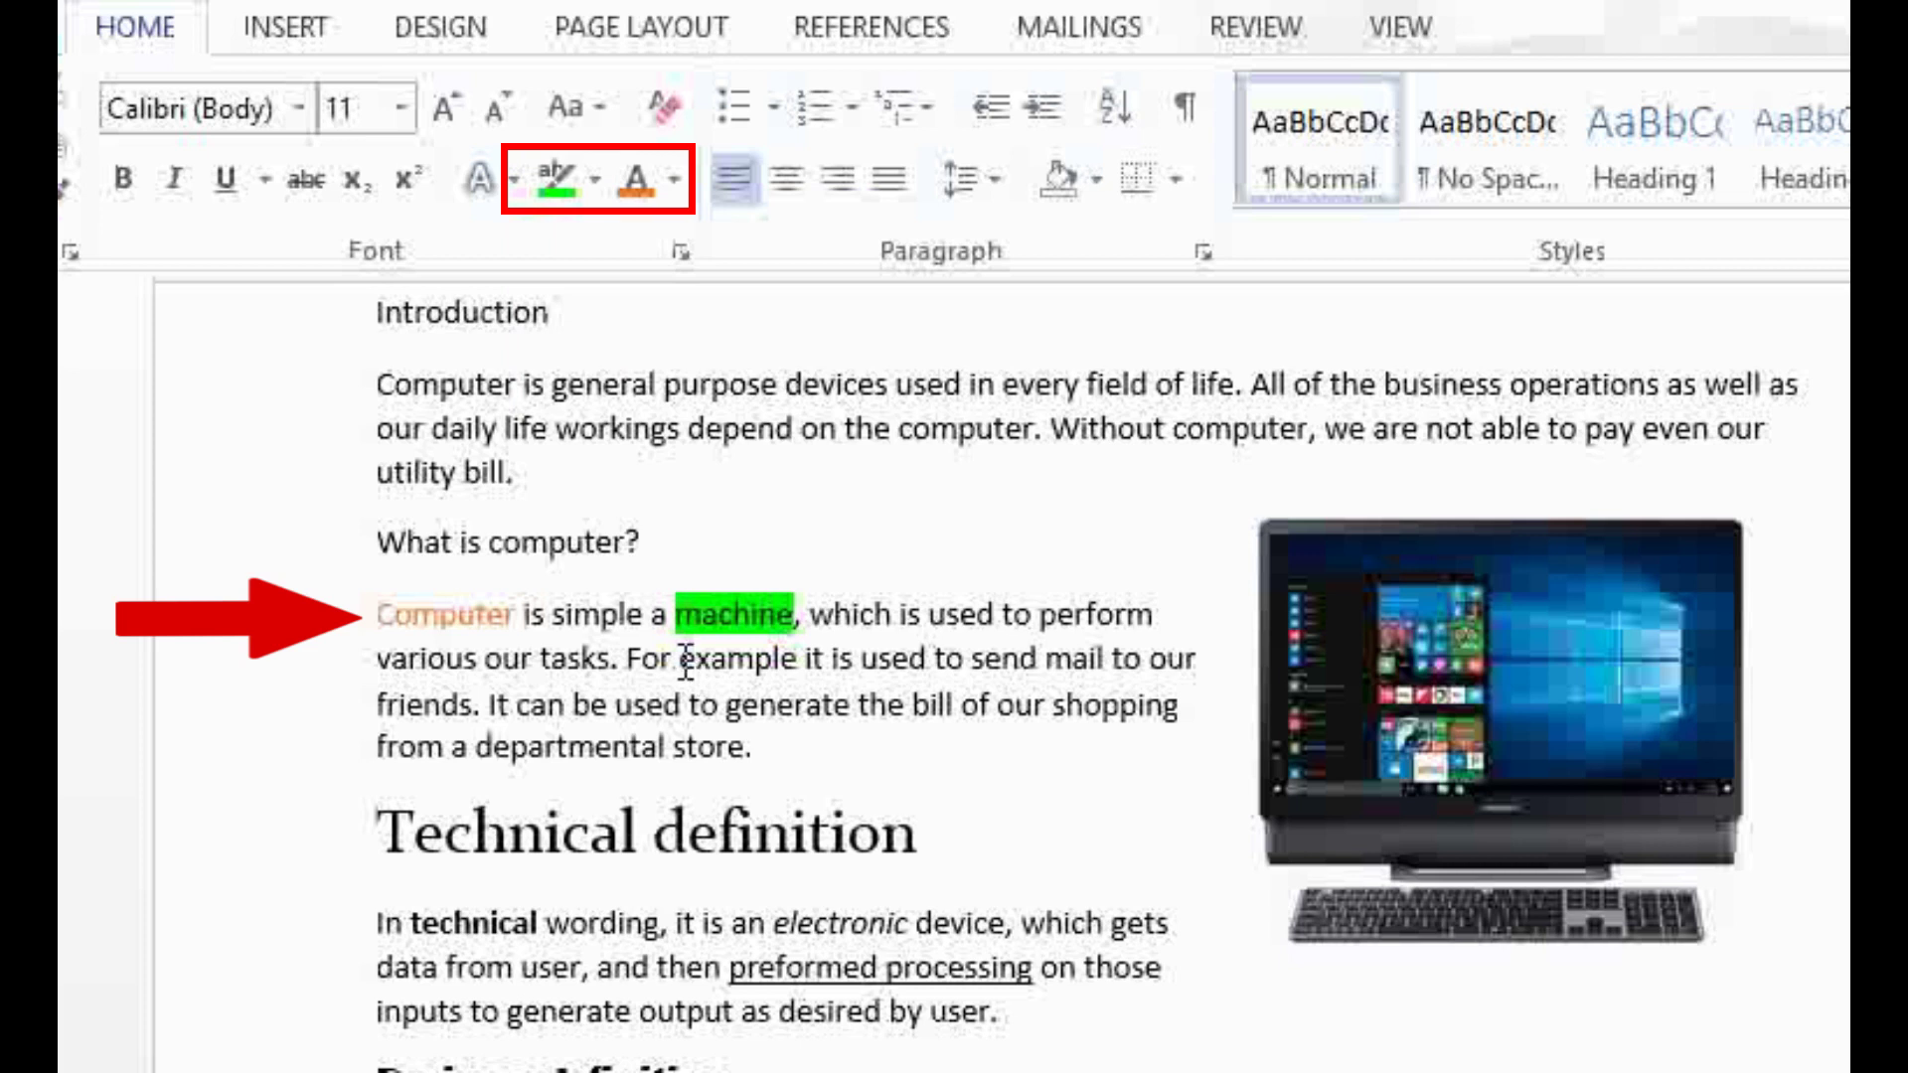
left_click(642, 620)
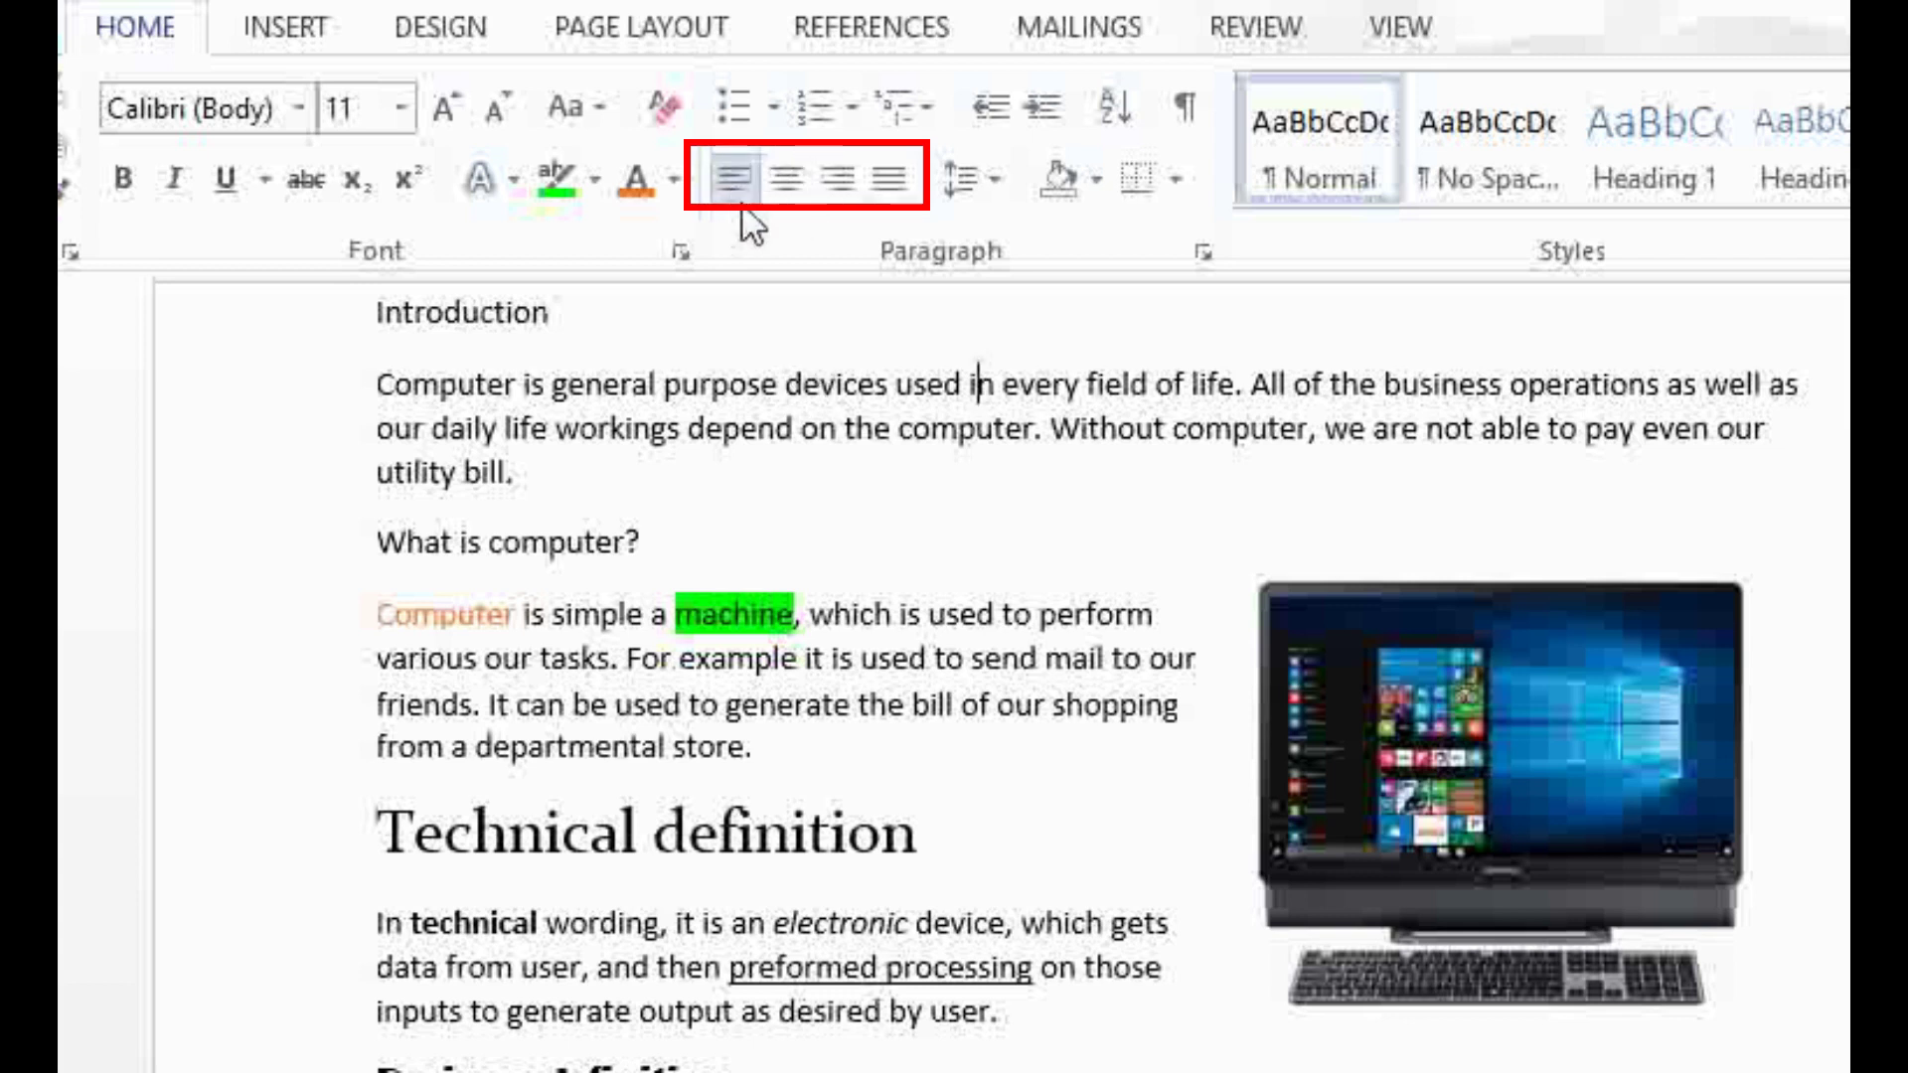
Step: Try right, left and centered alignment on the paragraph under "Introduction"
left_click(838, 184)
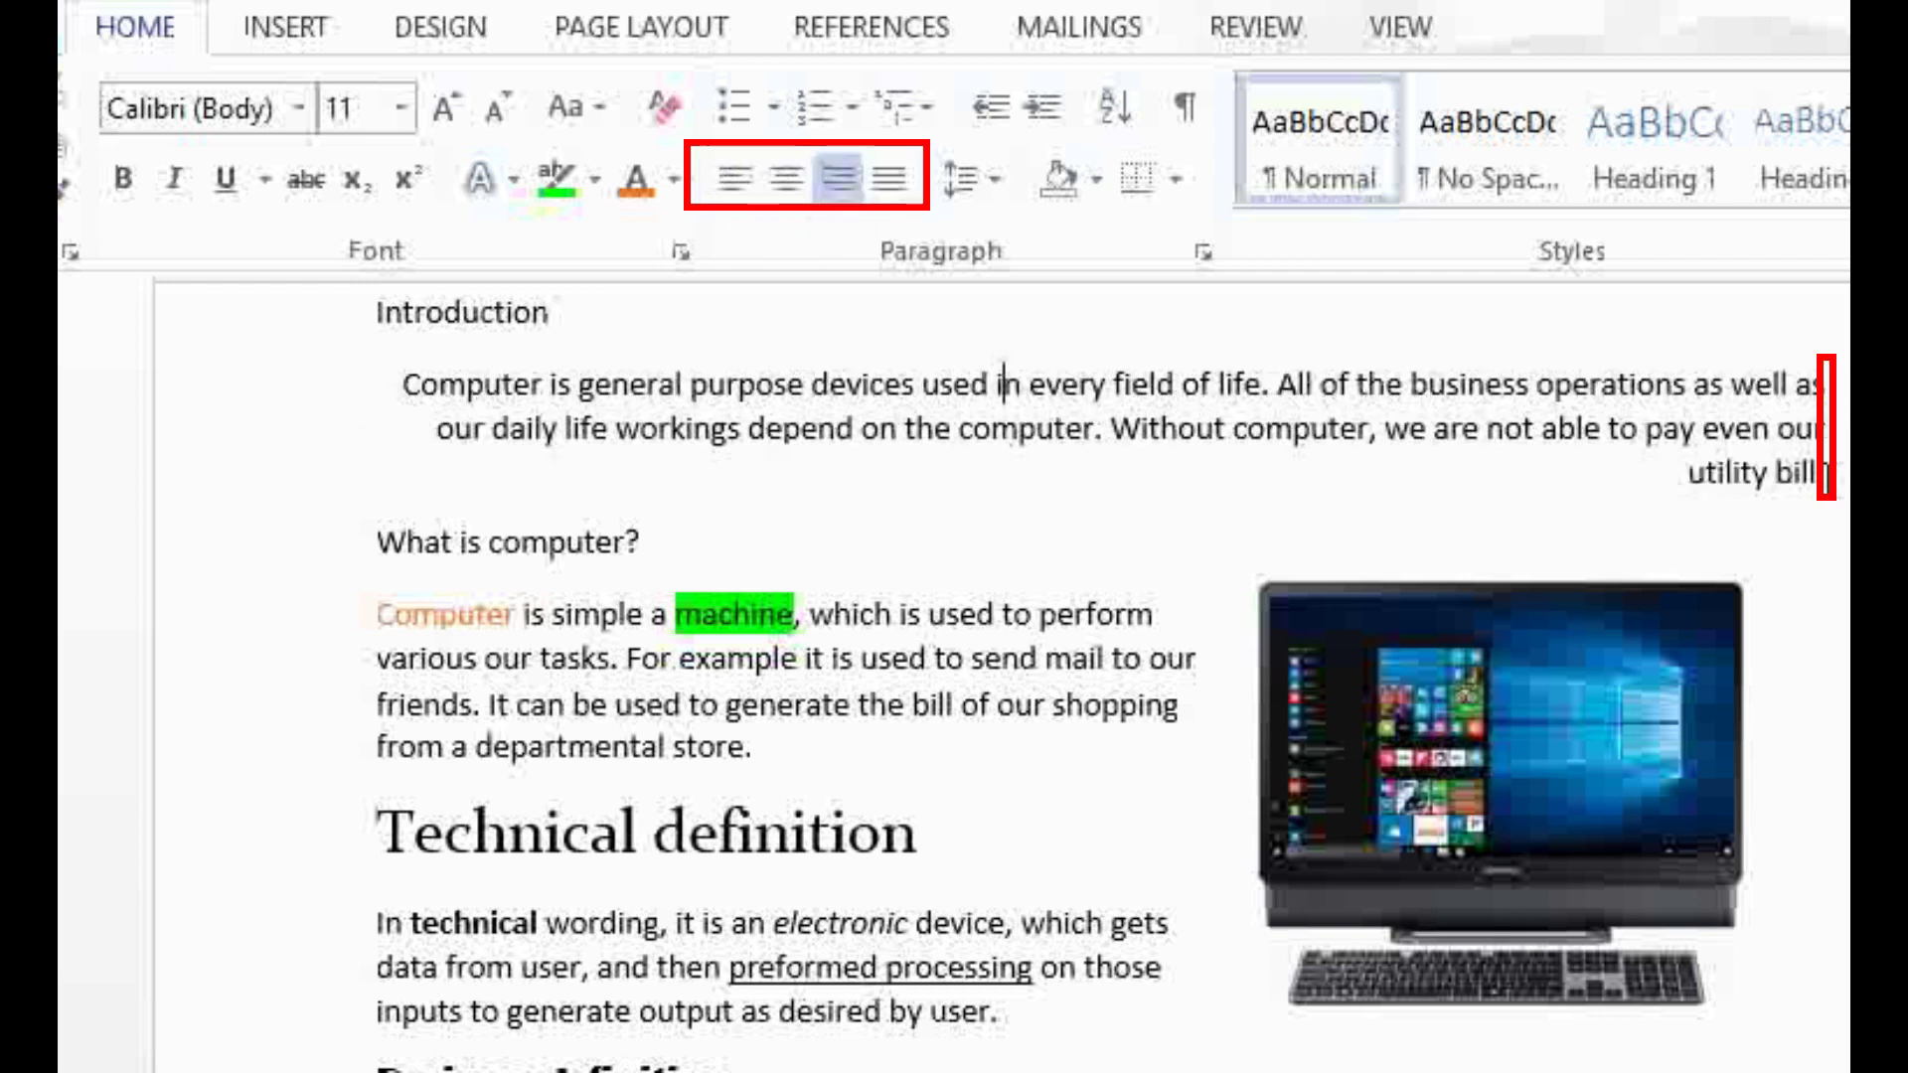
left_click(735, 189)
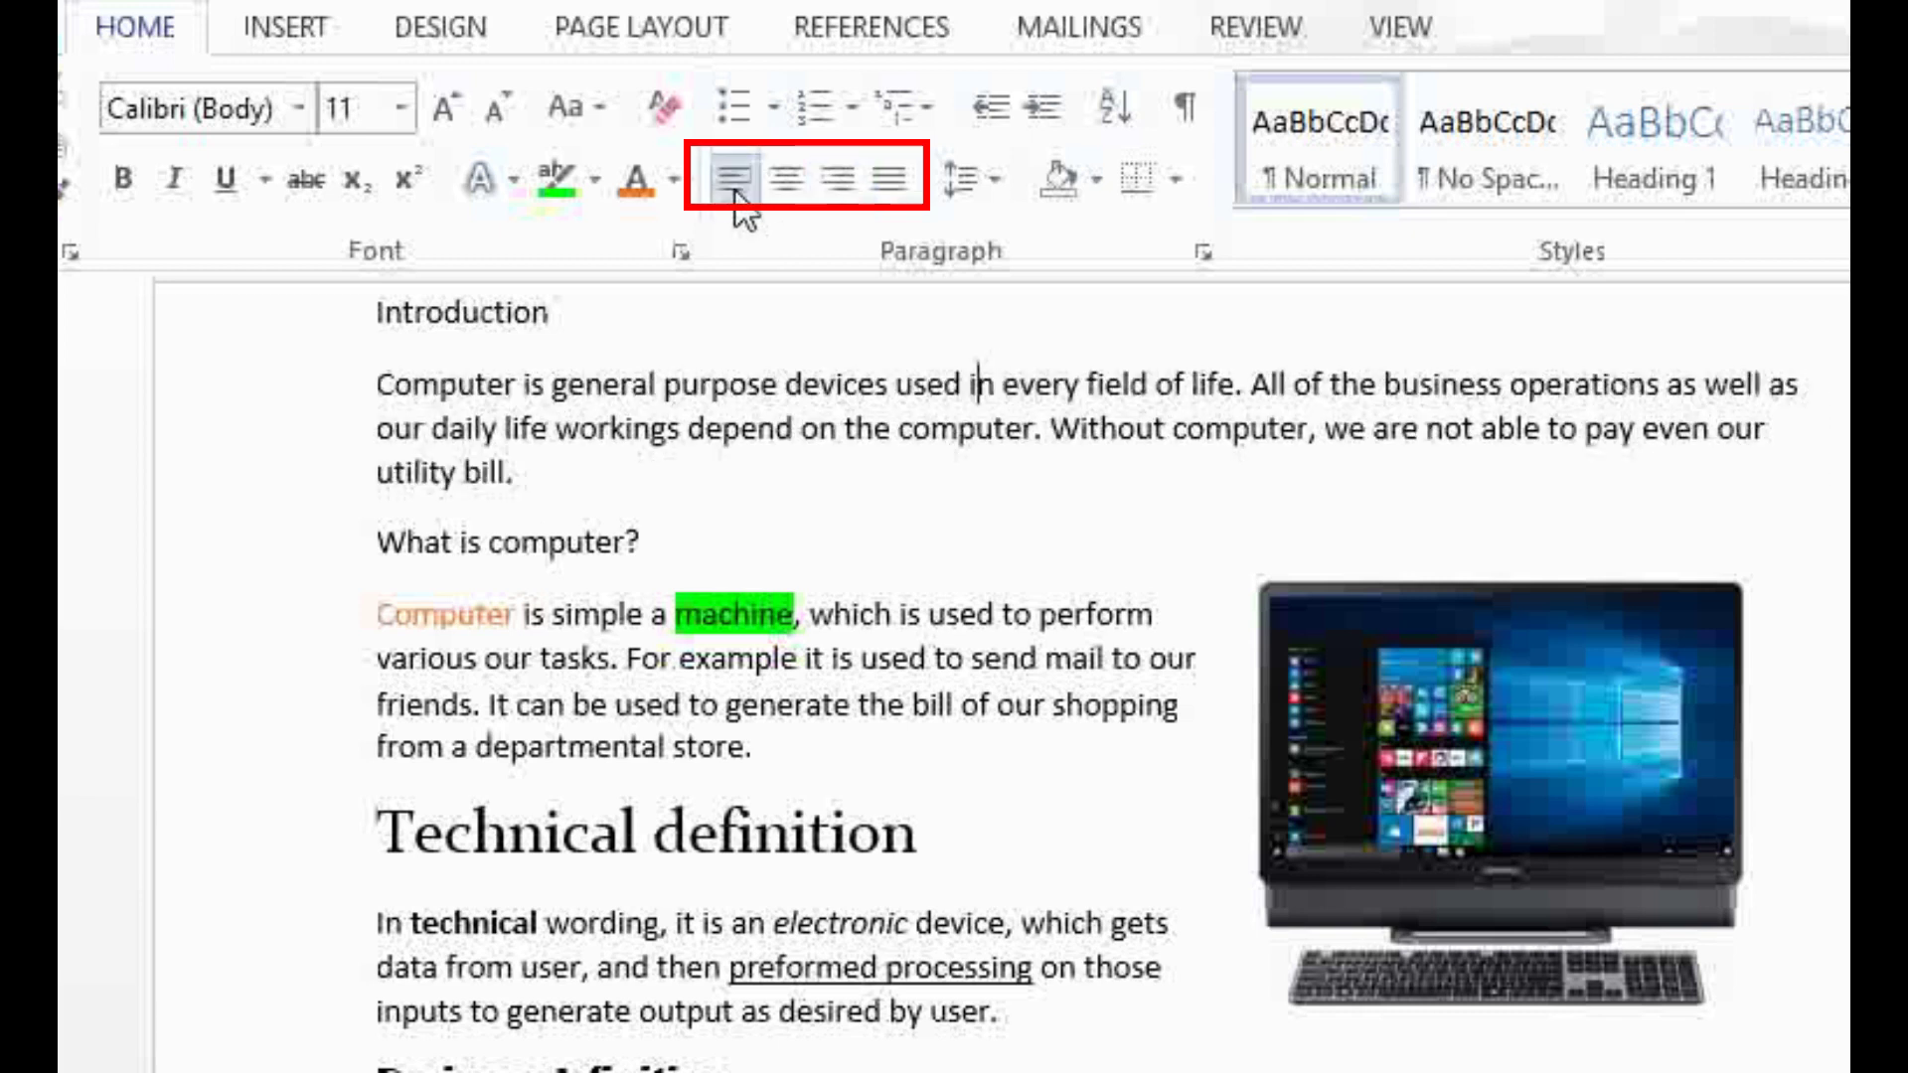
left_click(796, 191)
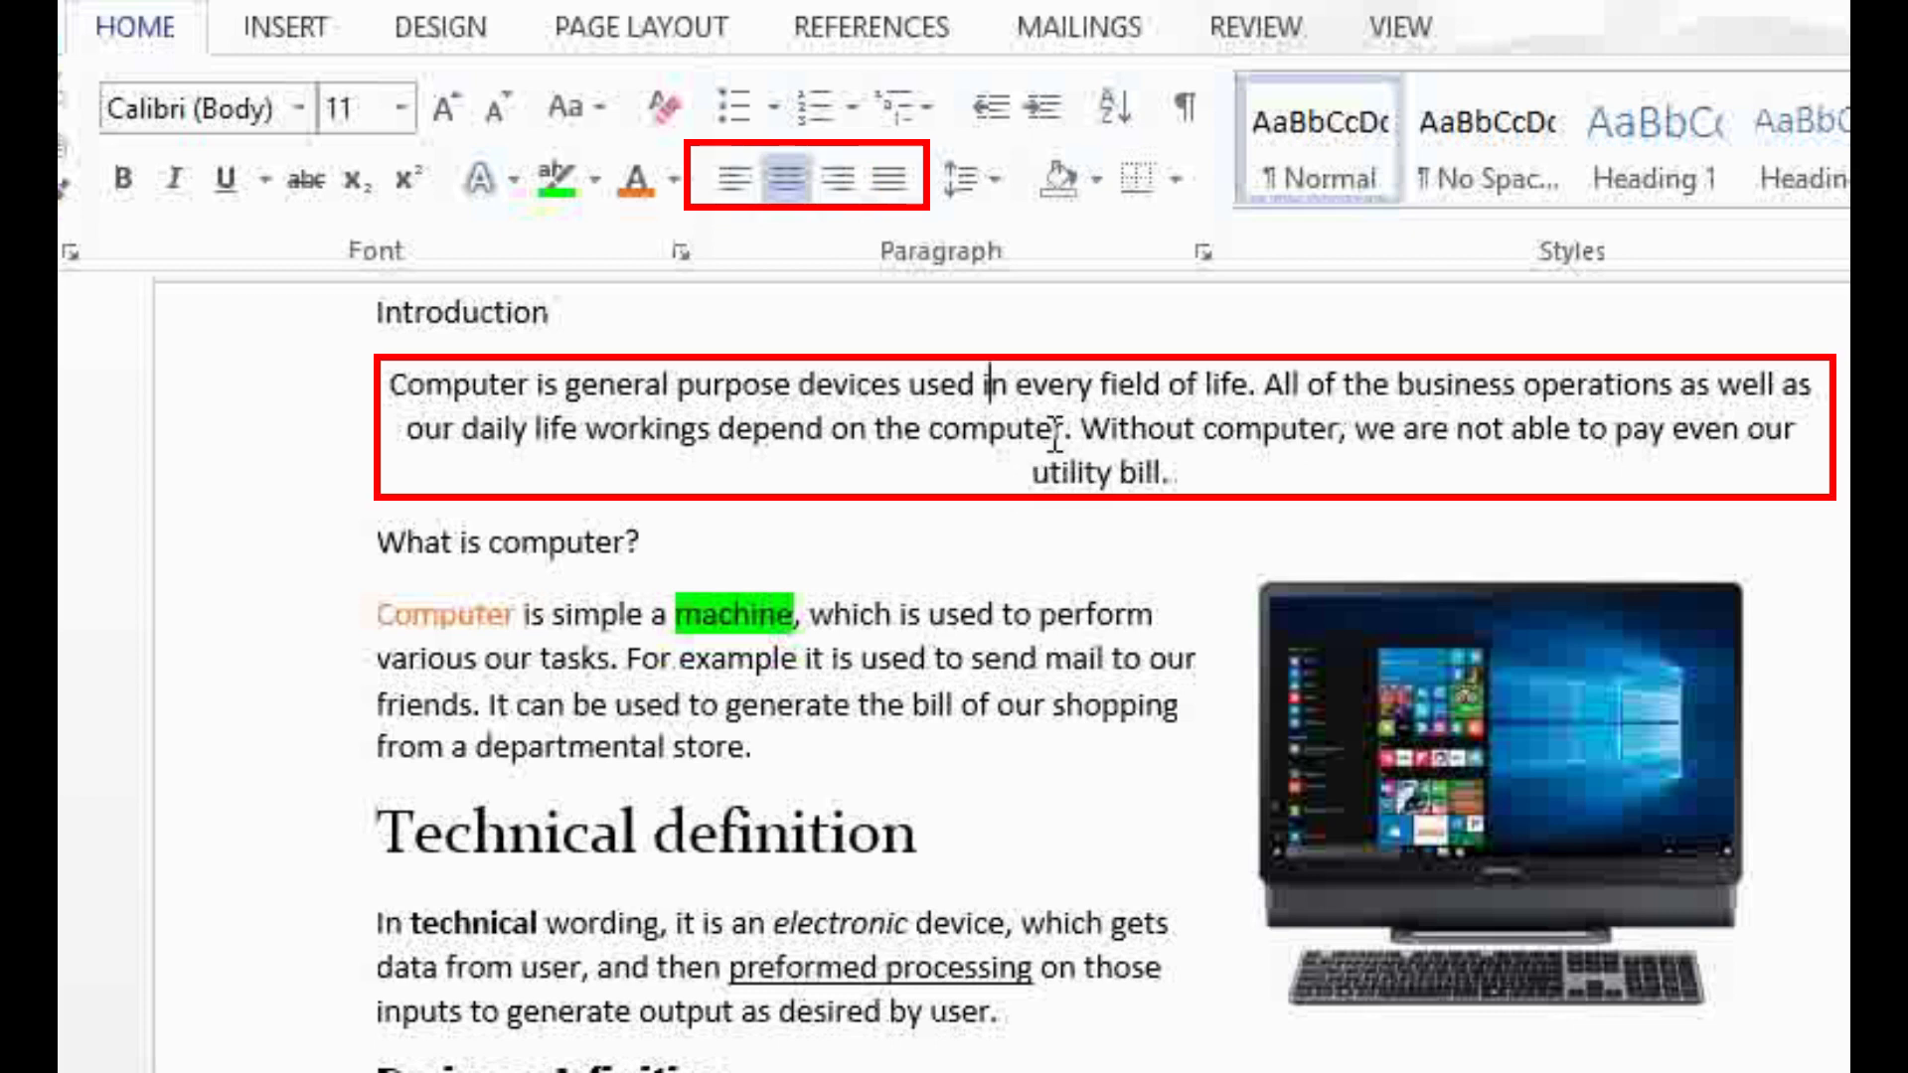
Step: Justify the paragraph under "Introduction", leaving the cursor in its first line without any text selected
left_click(889, 183)
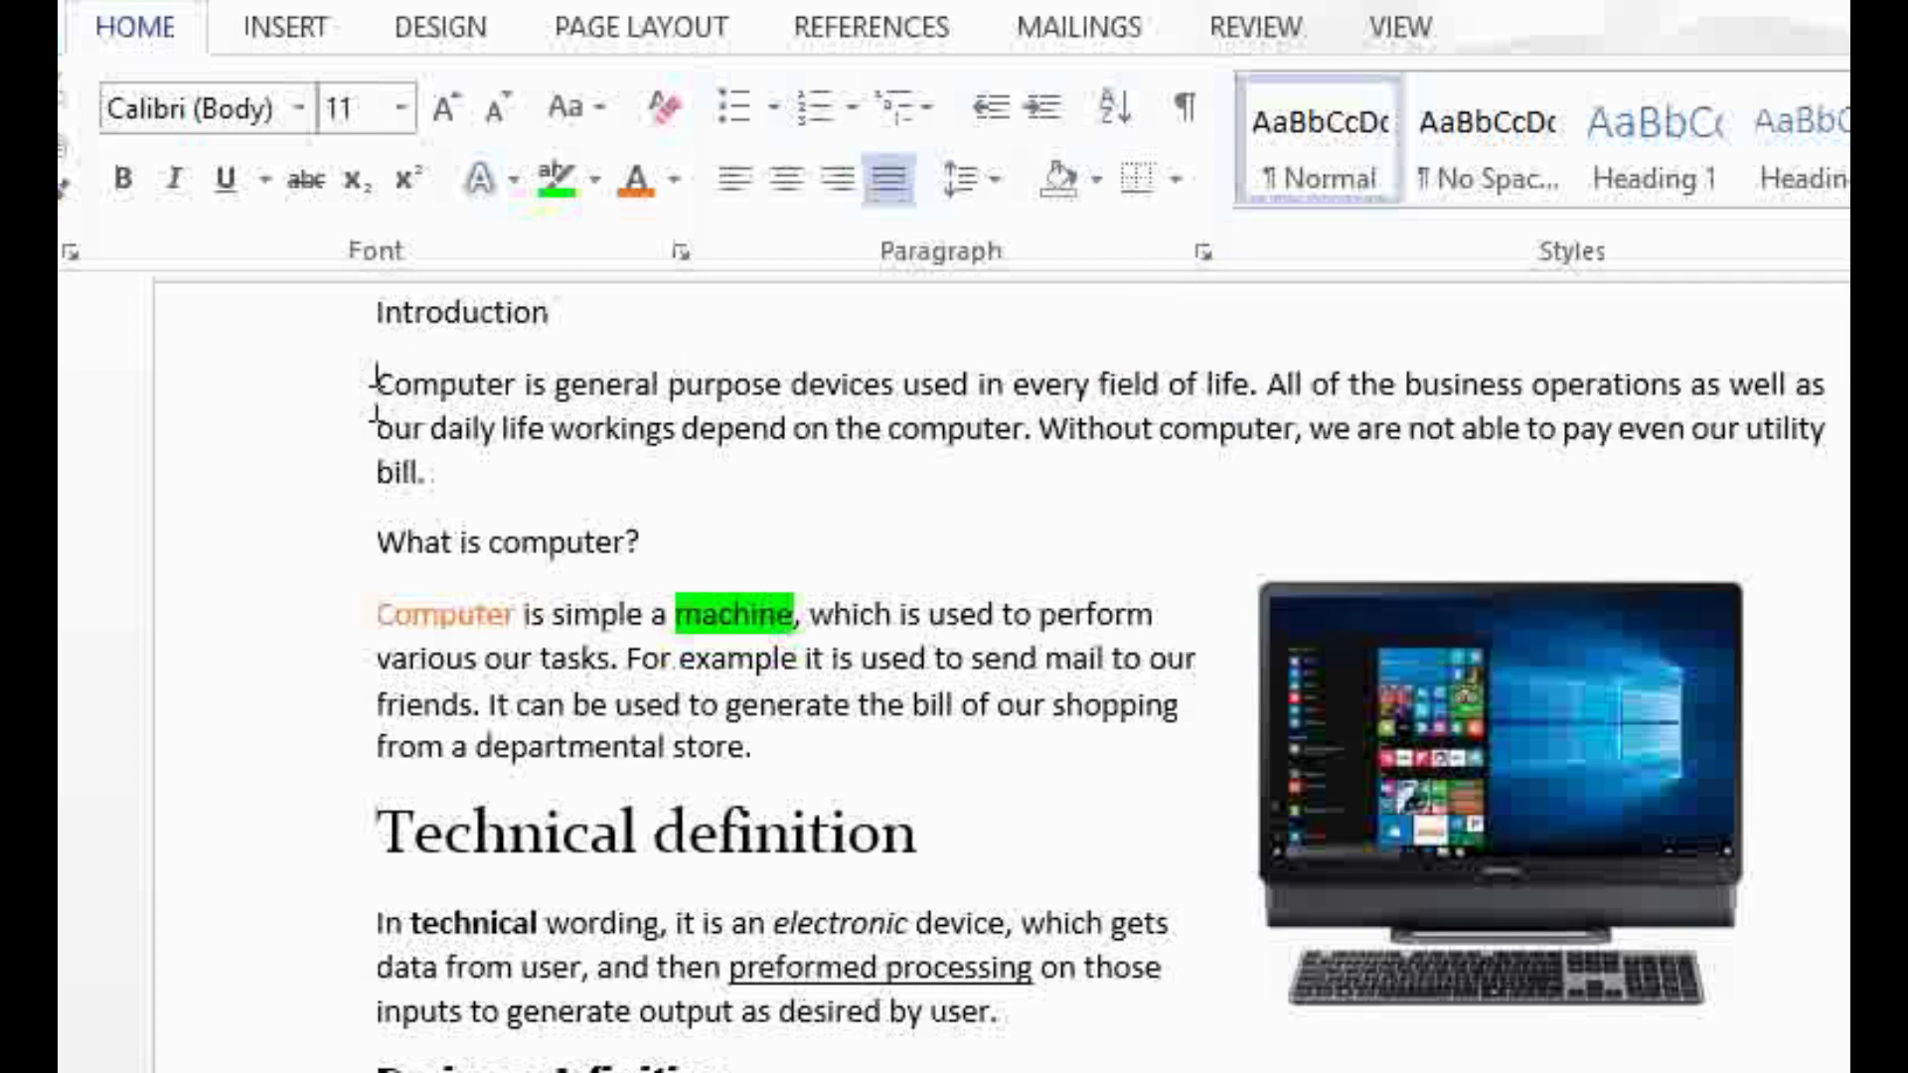
left_click_drag(375, 382, 425, 429)
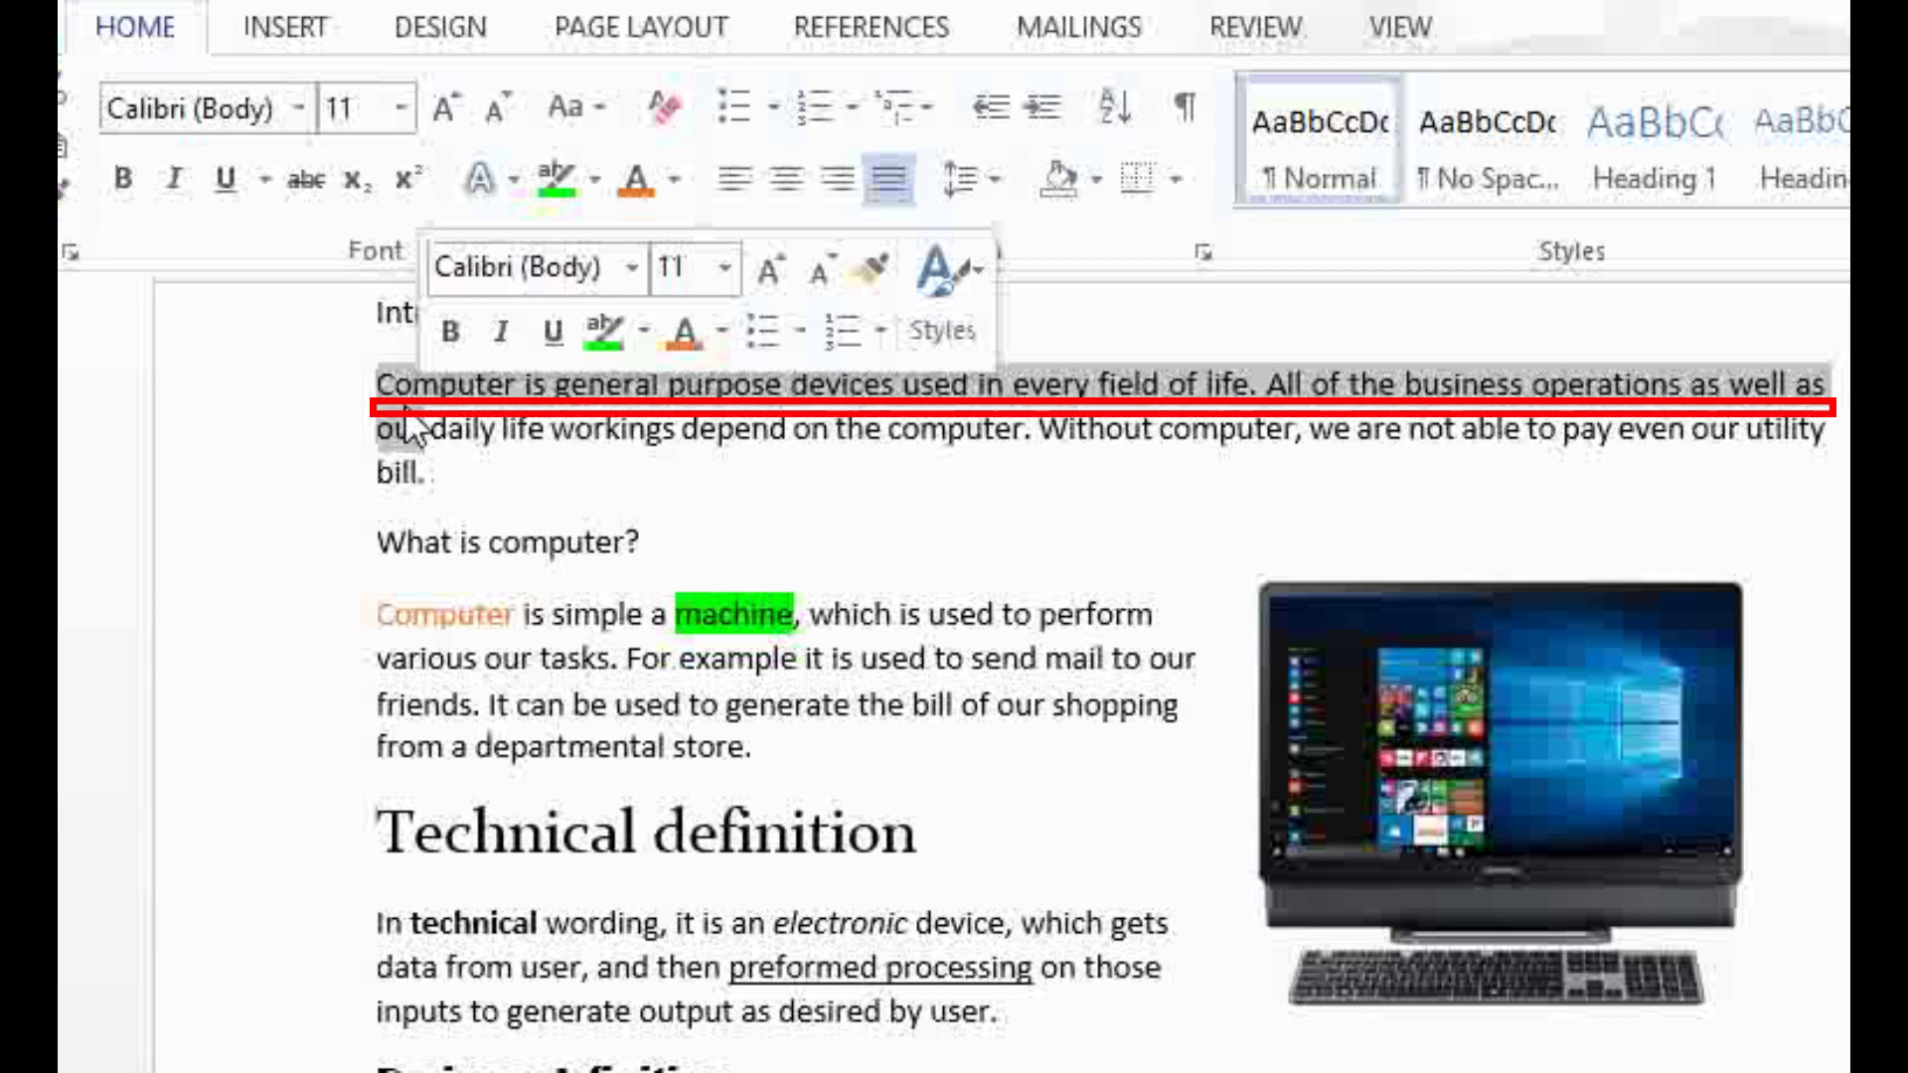
left_click(441, 405)
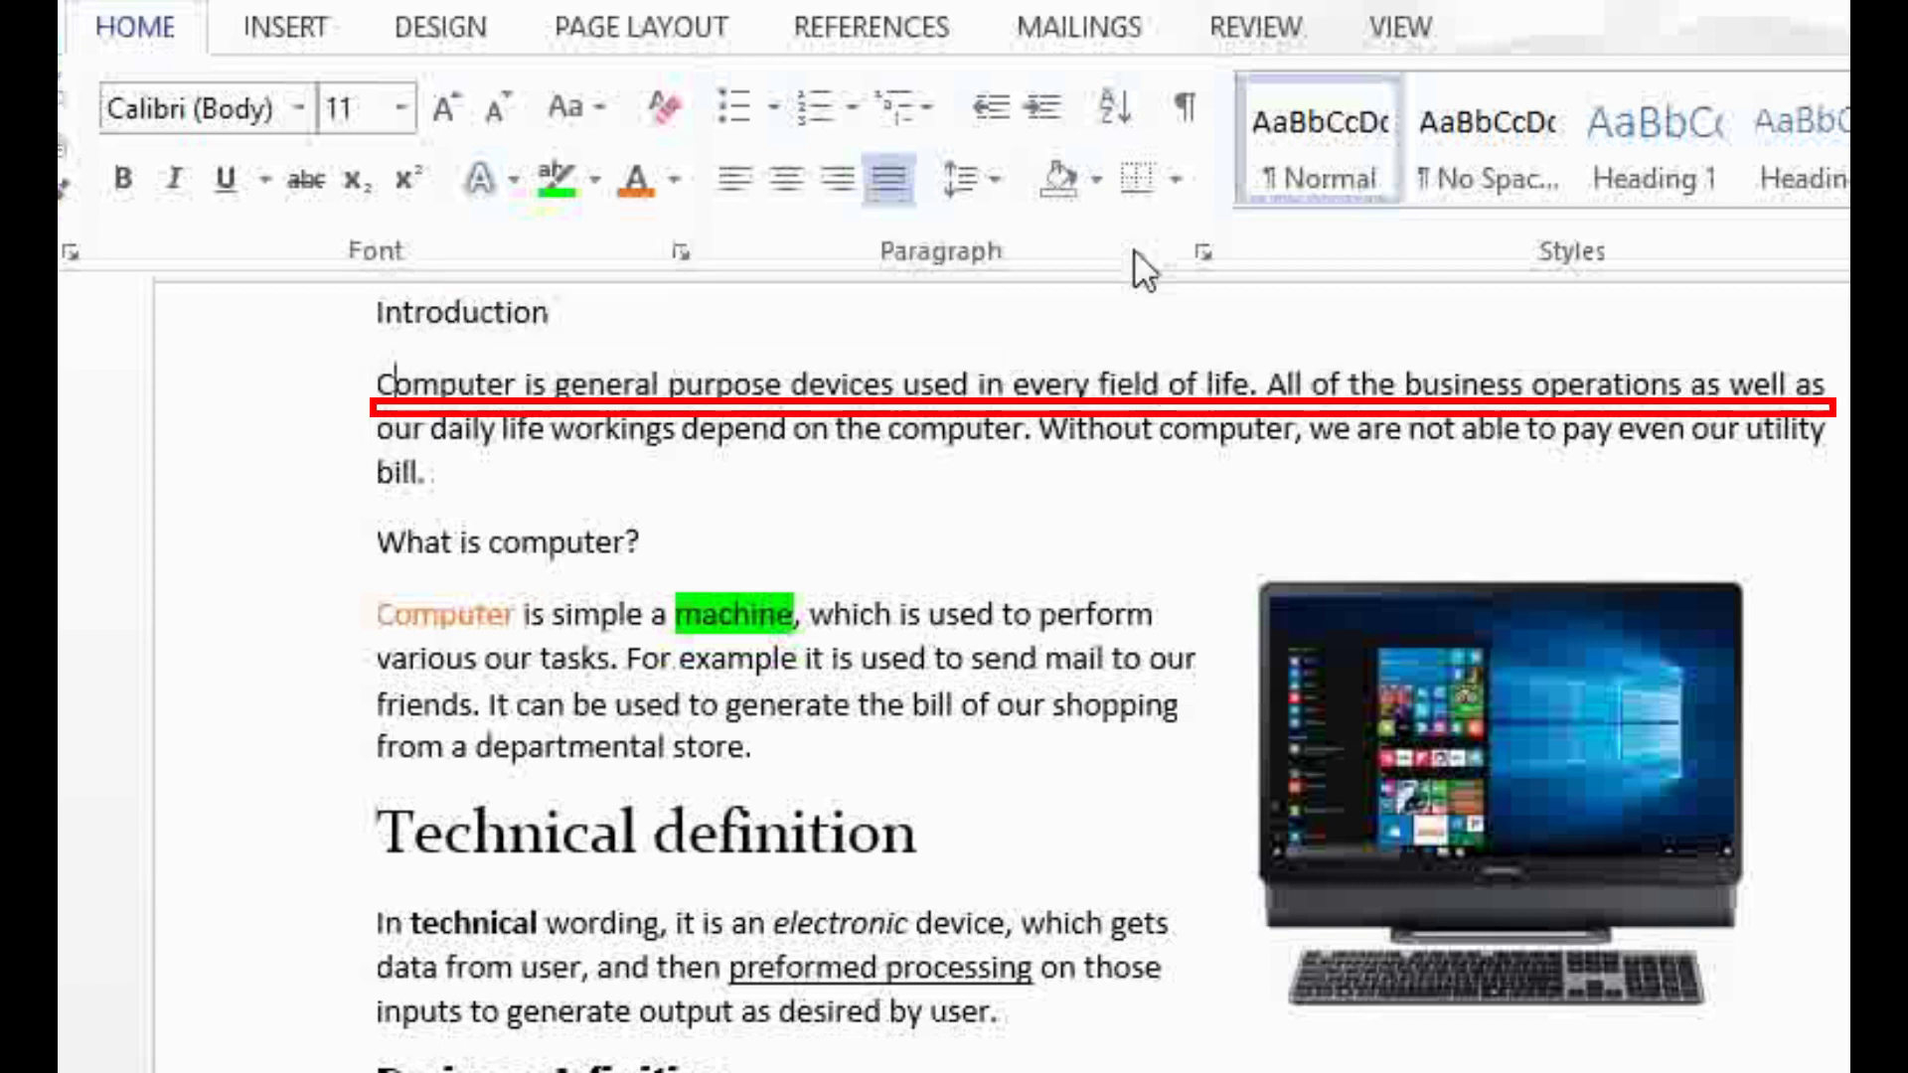
Step: Set the line spacing of the paragraph under "Introduction" to Single
left_click(1203, 254)
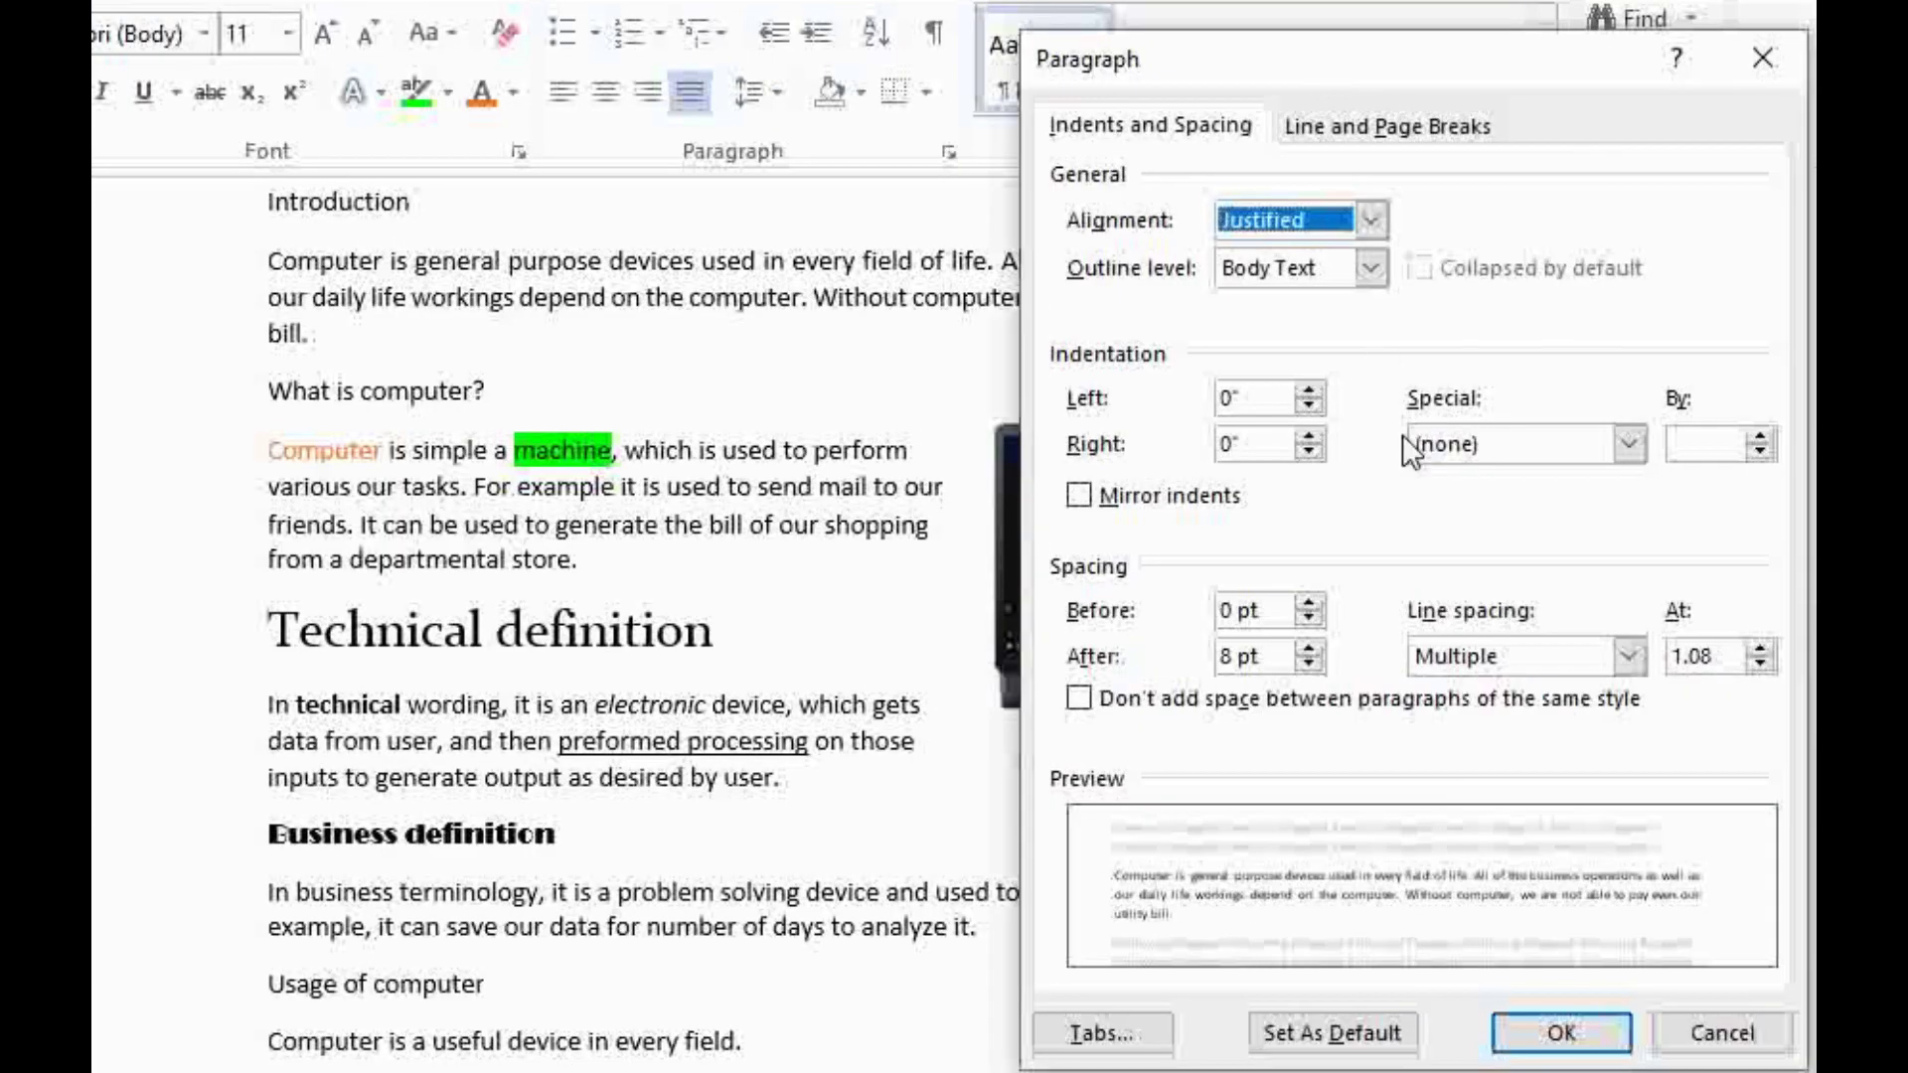
left_click(1630, 666)
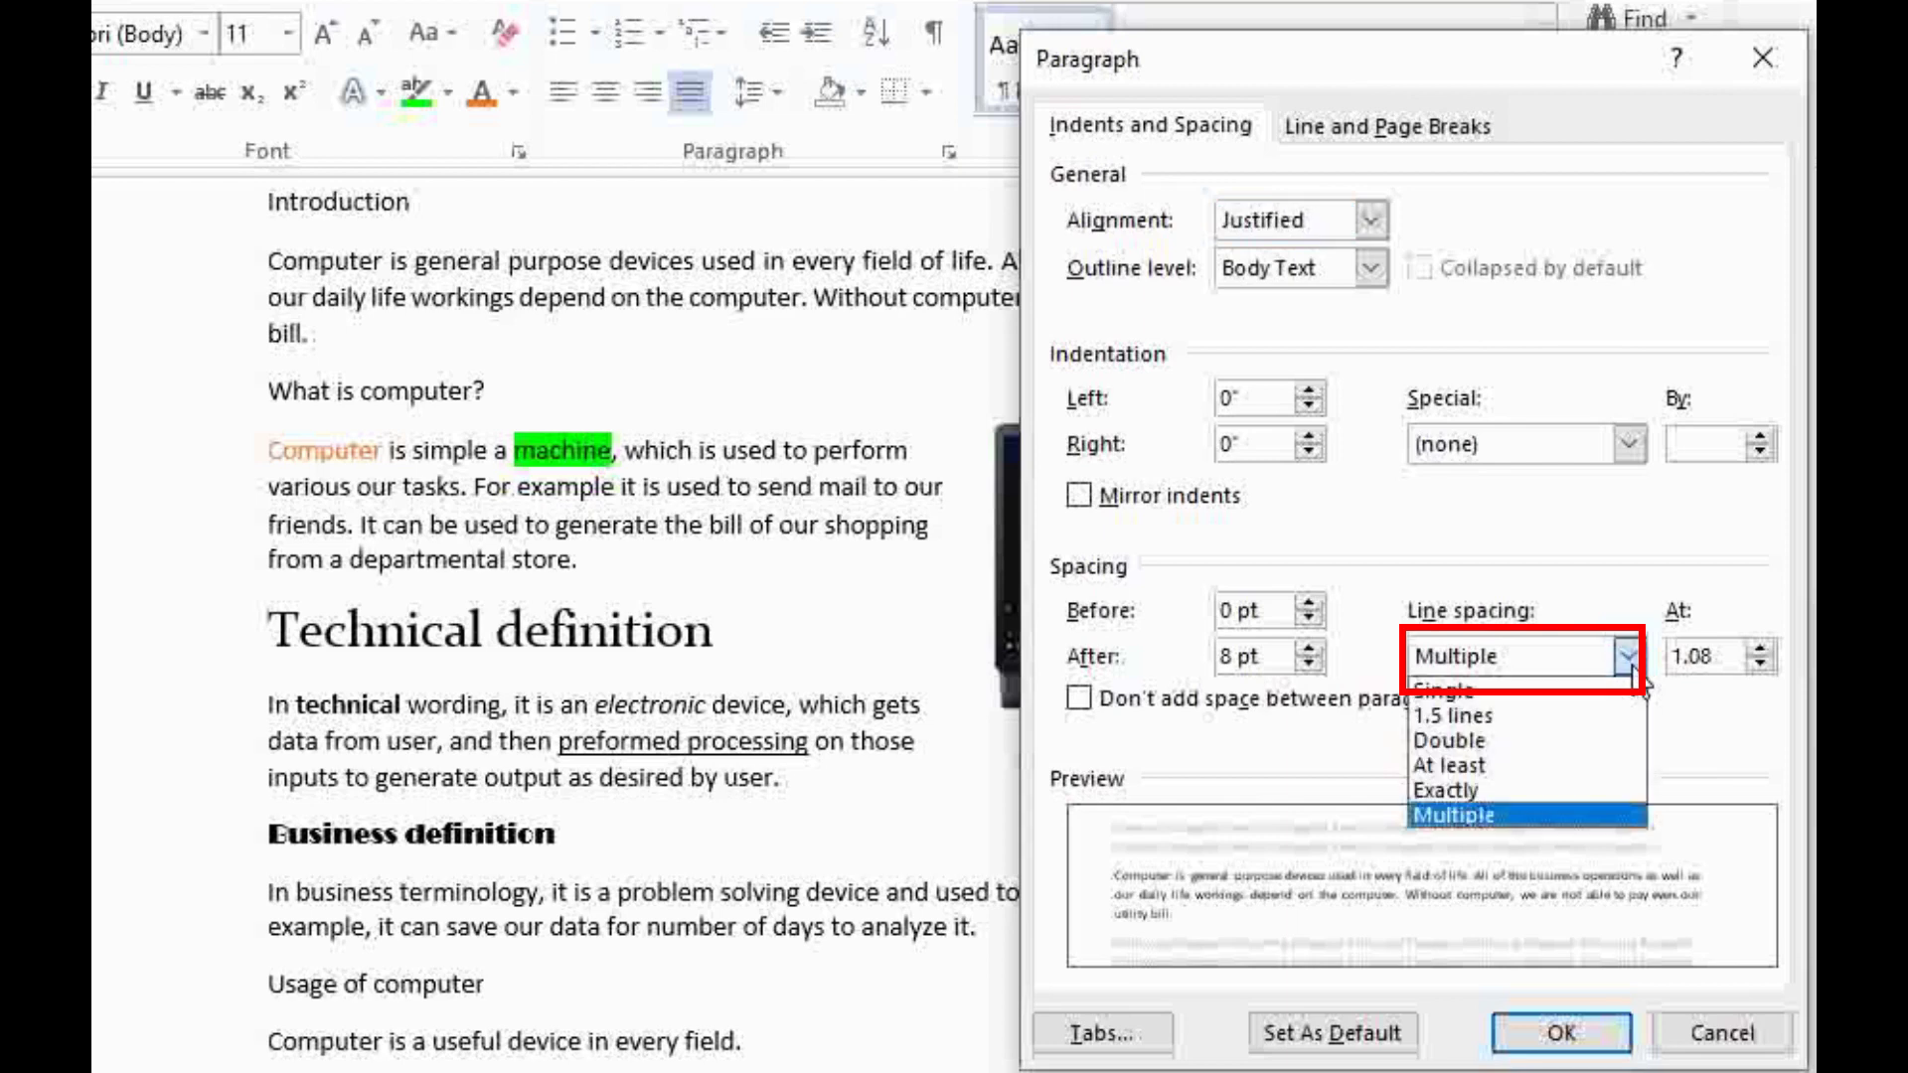
left_click(1557, 696)
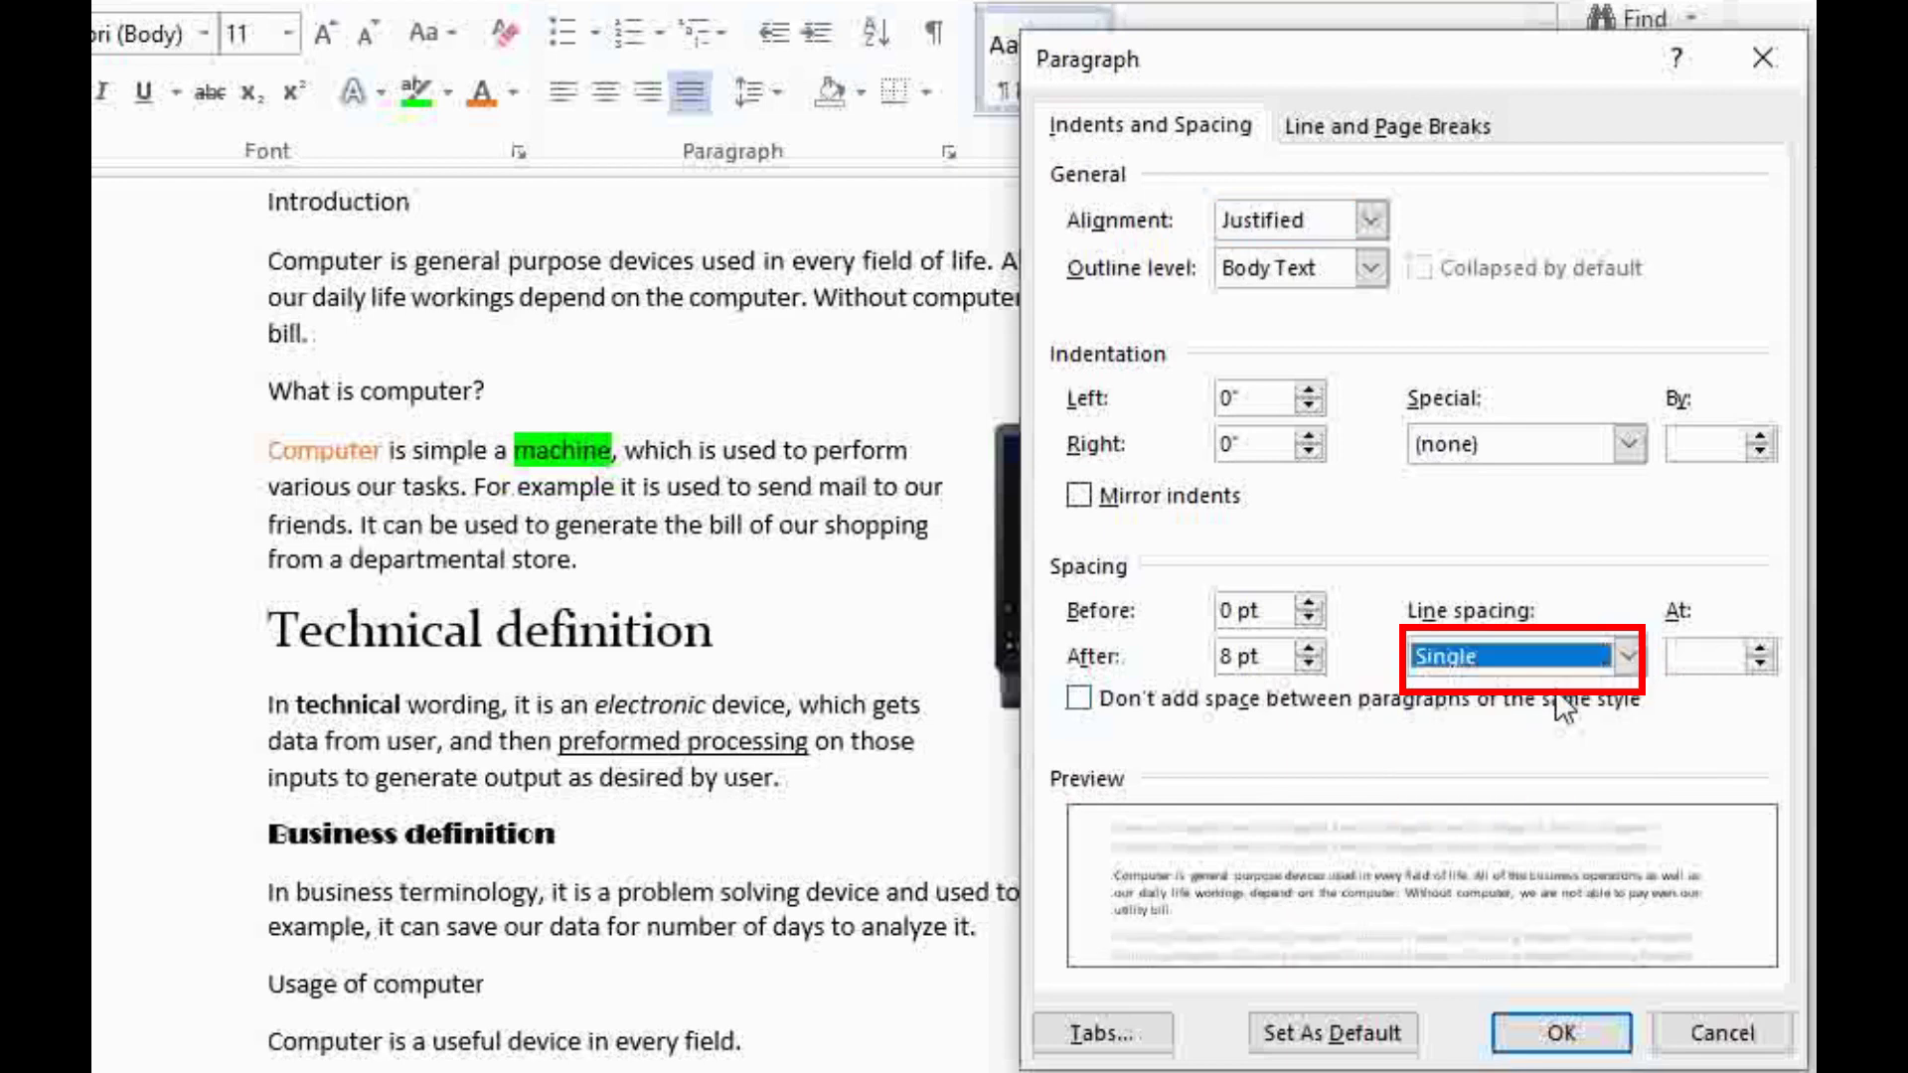
left_click(1560, 1032)
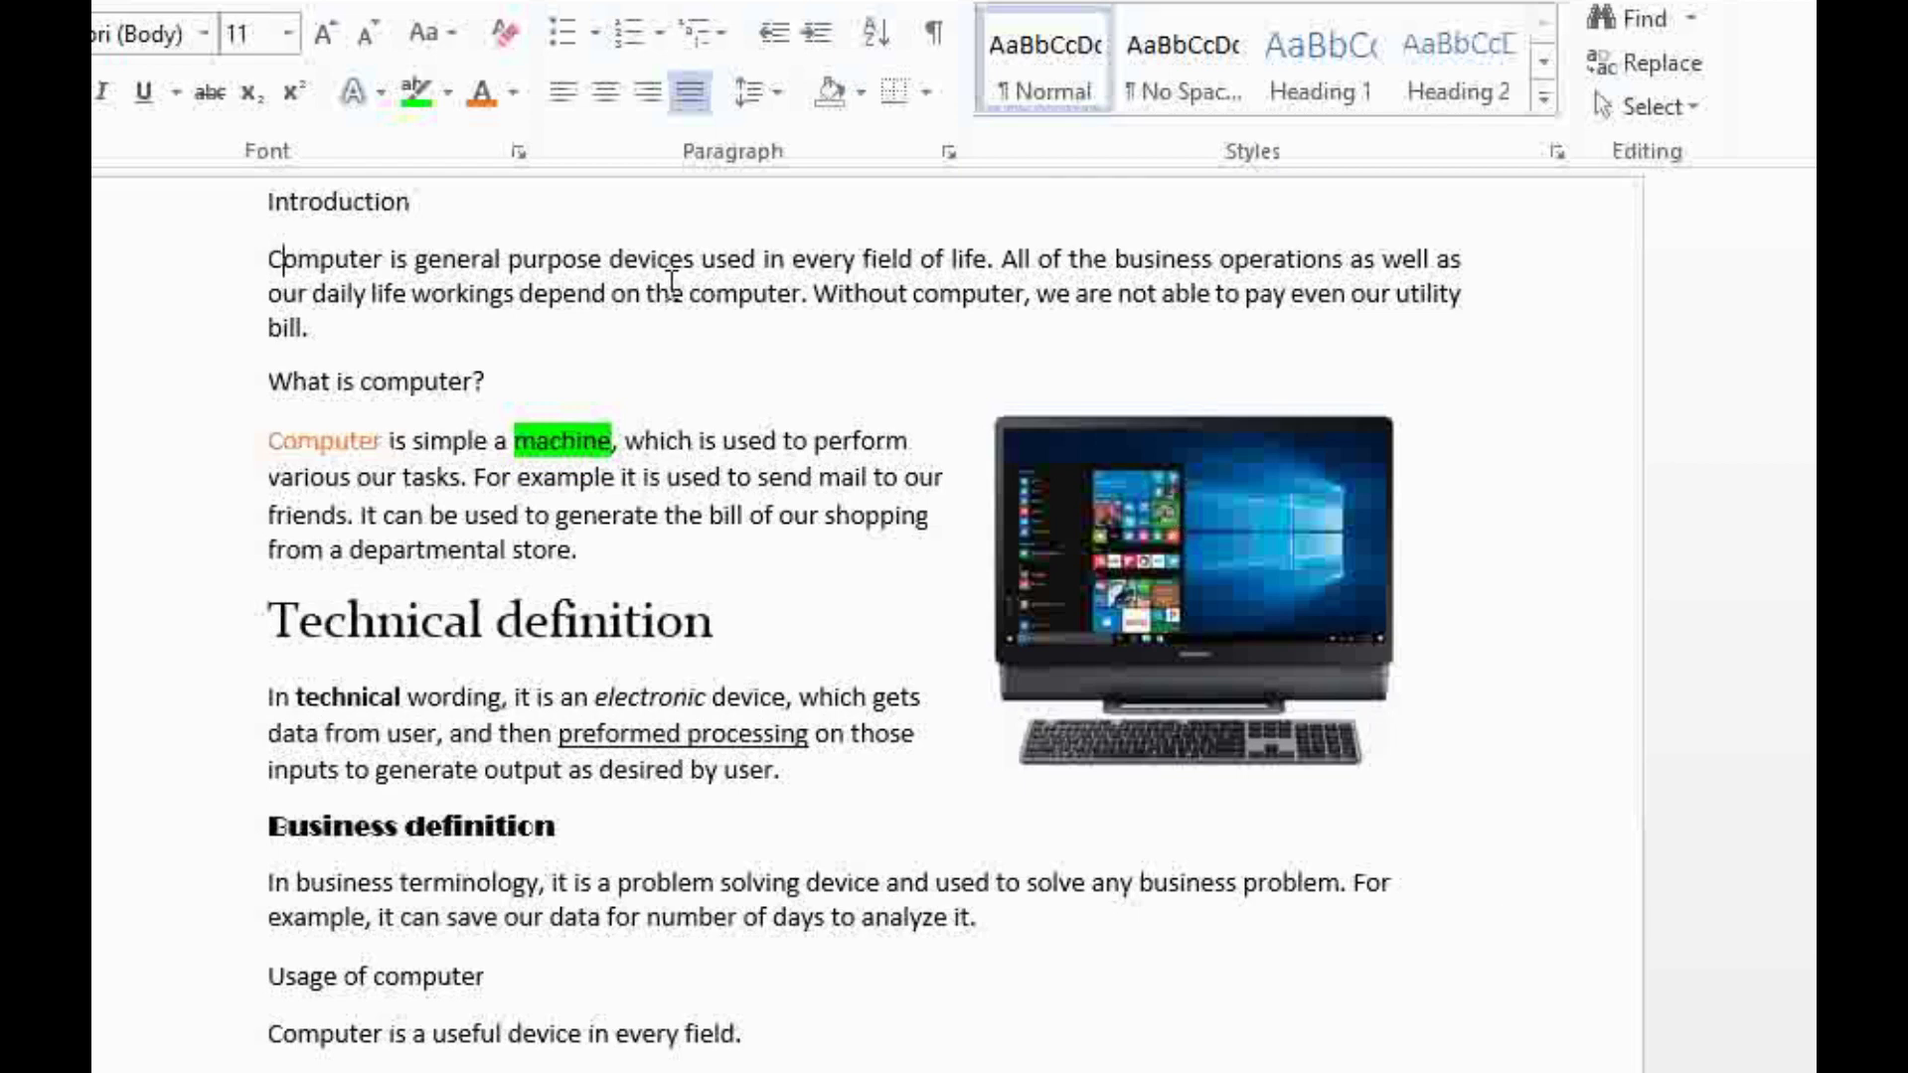
Step: Change the line spacing of the paragraph under "Introduction" to 1.5 lines
left_click(949, 151)
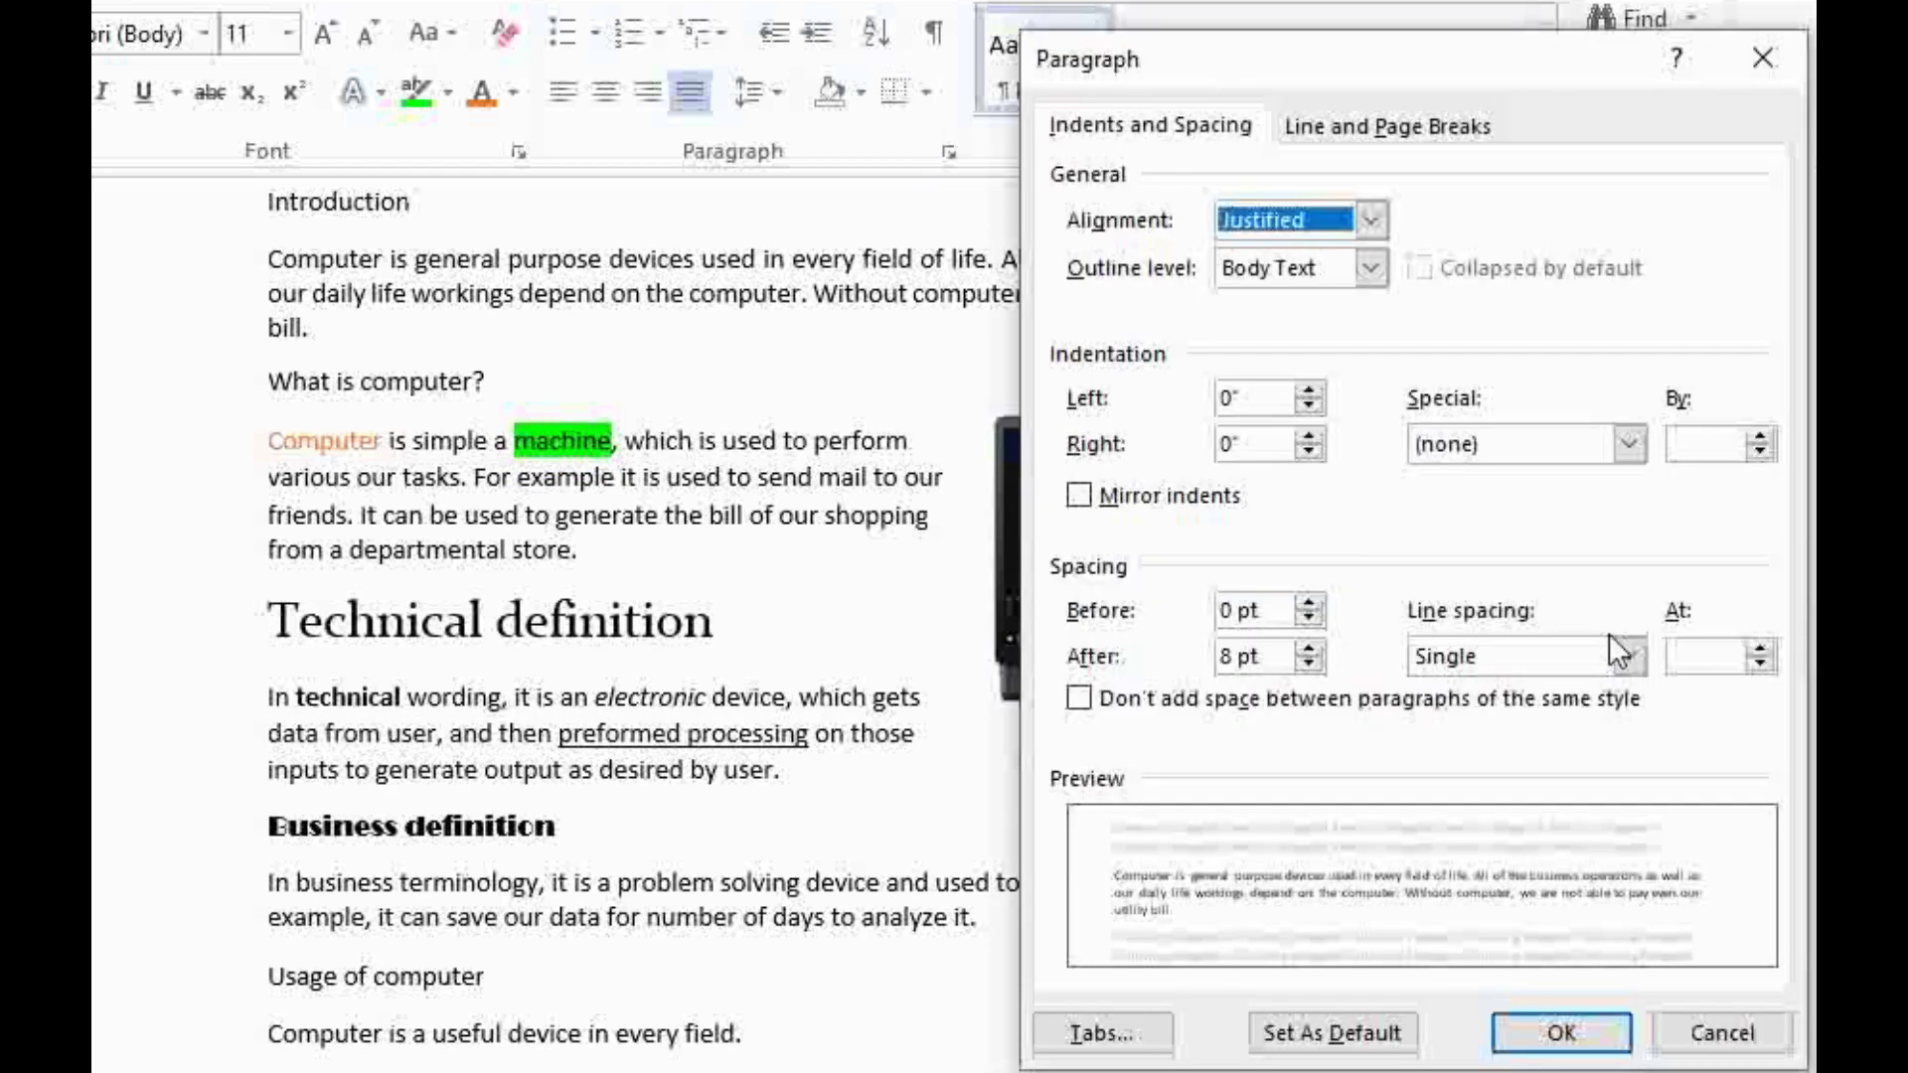
left_click(1632, 658)
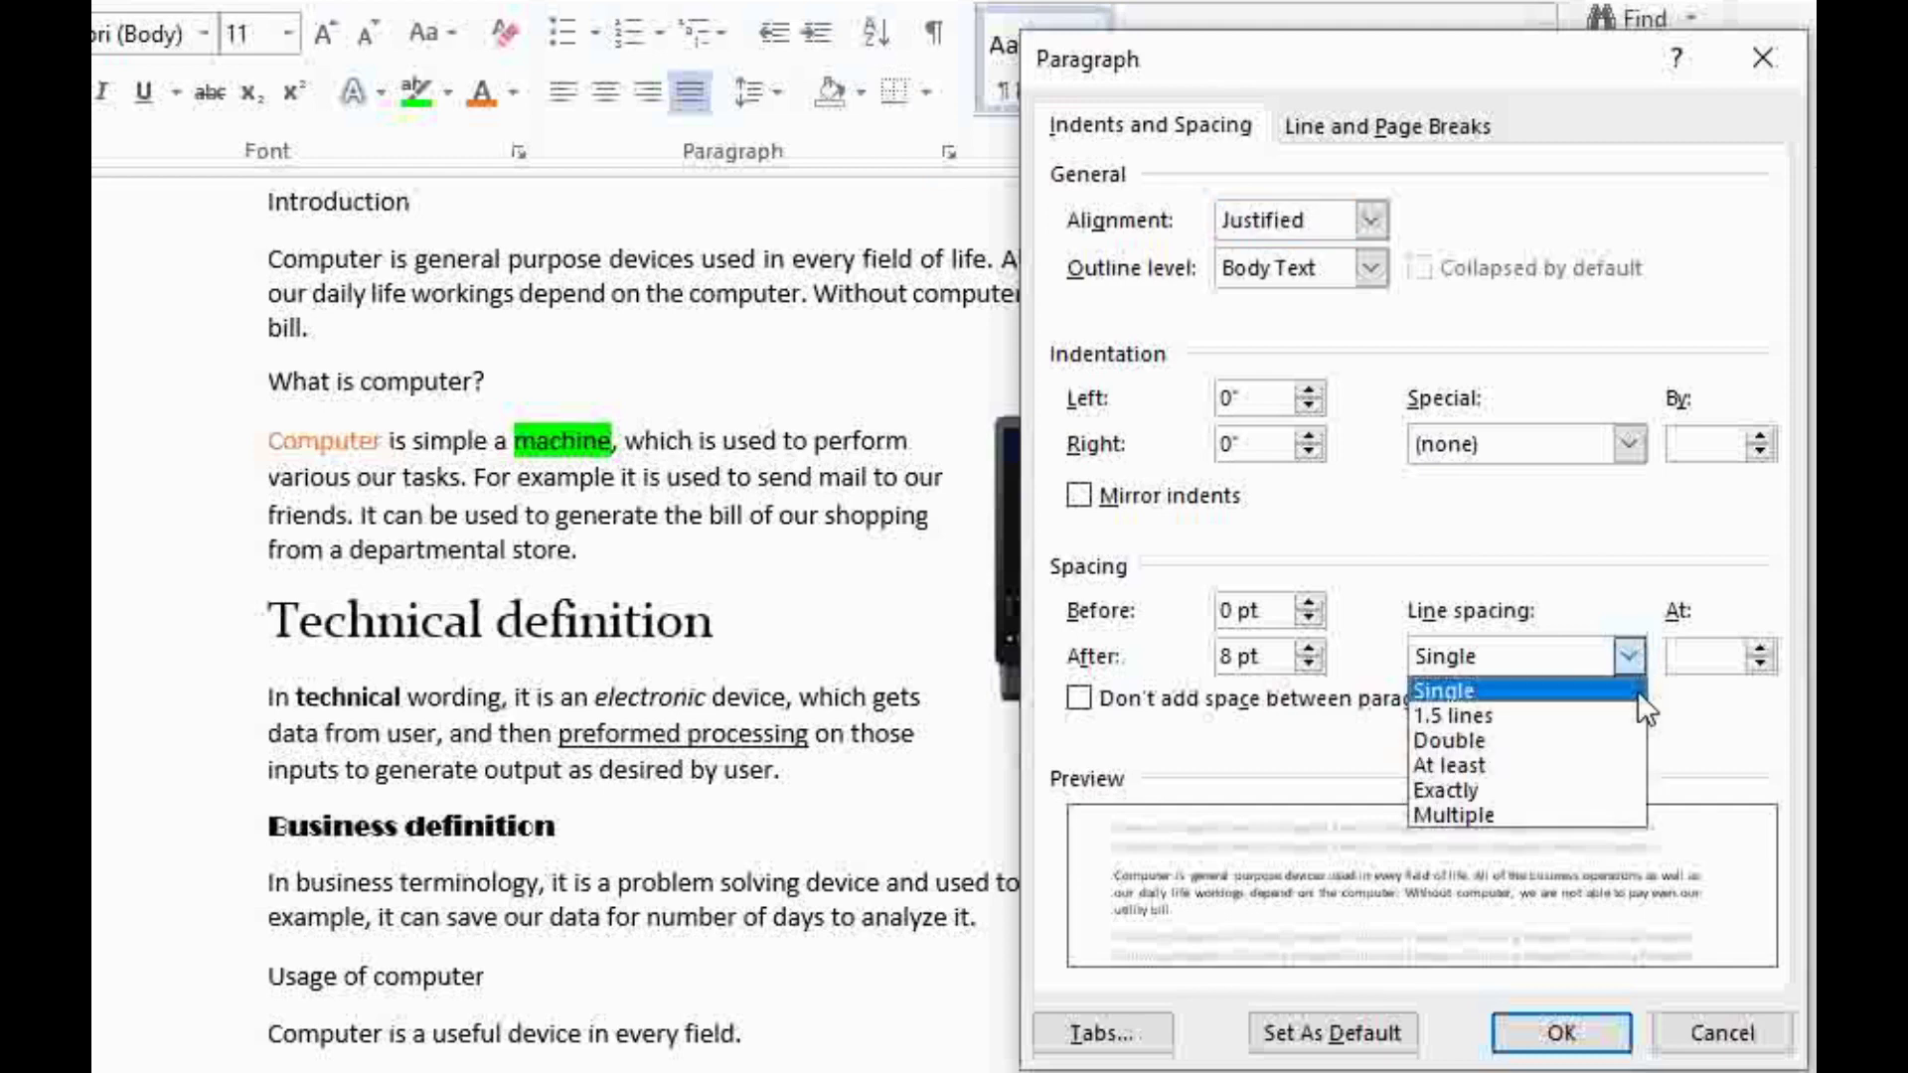
left_click(1591, 712)
left_click(1561, 1033)
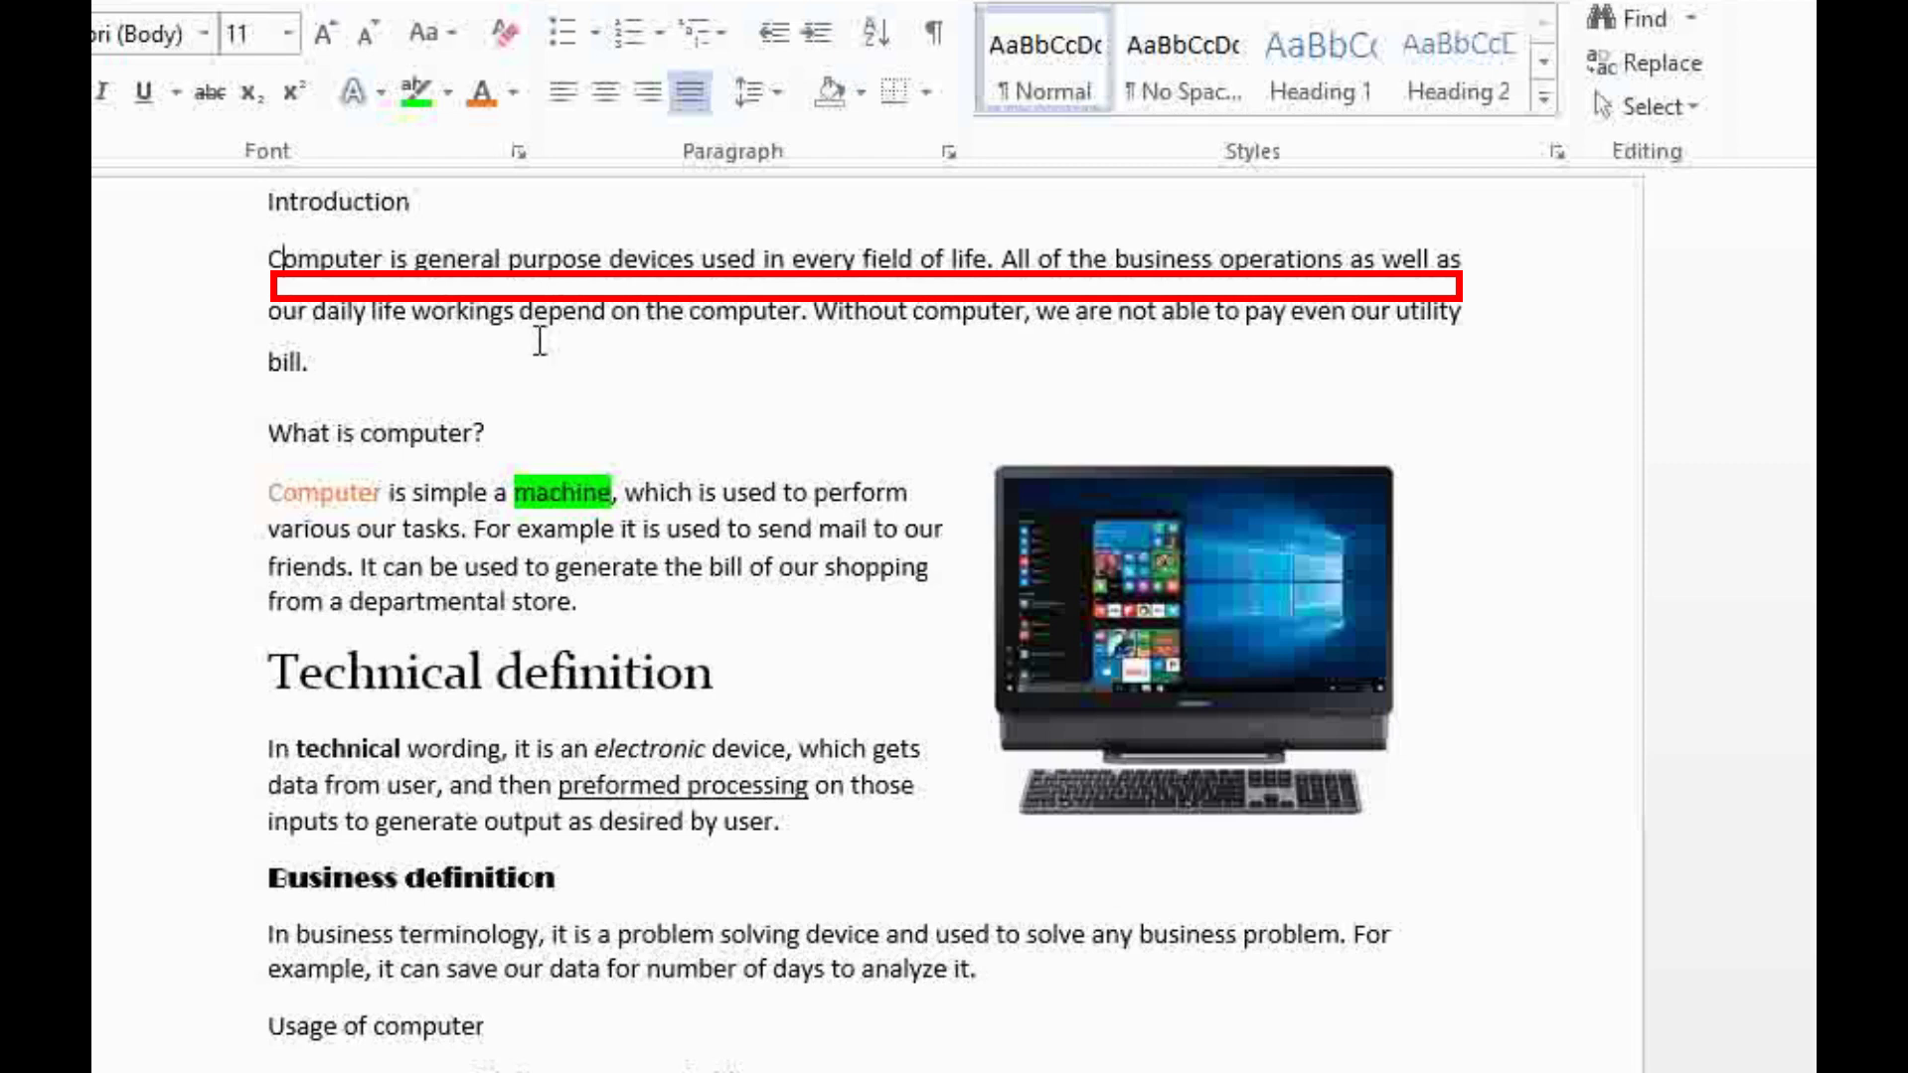
Step: Change the line spacing of the paragraph under "Introduction" to Double
left_click(949, 152)
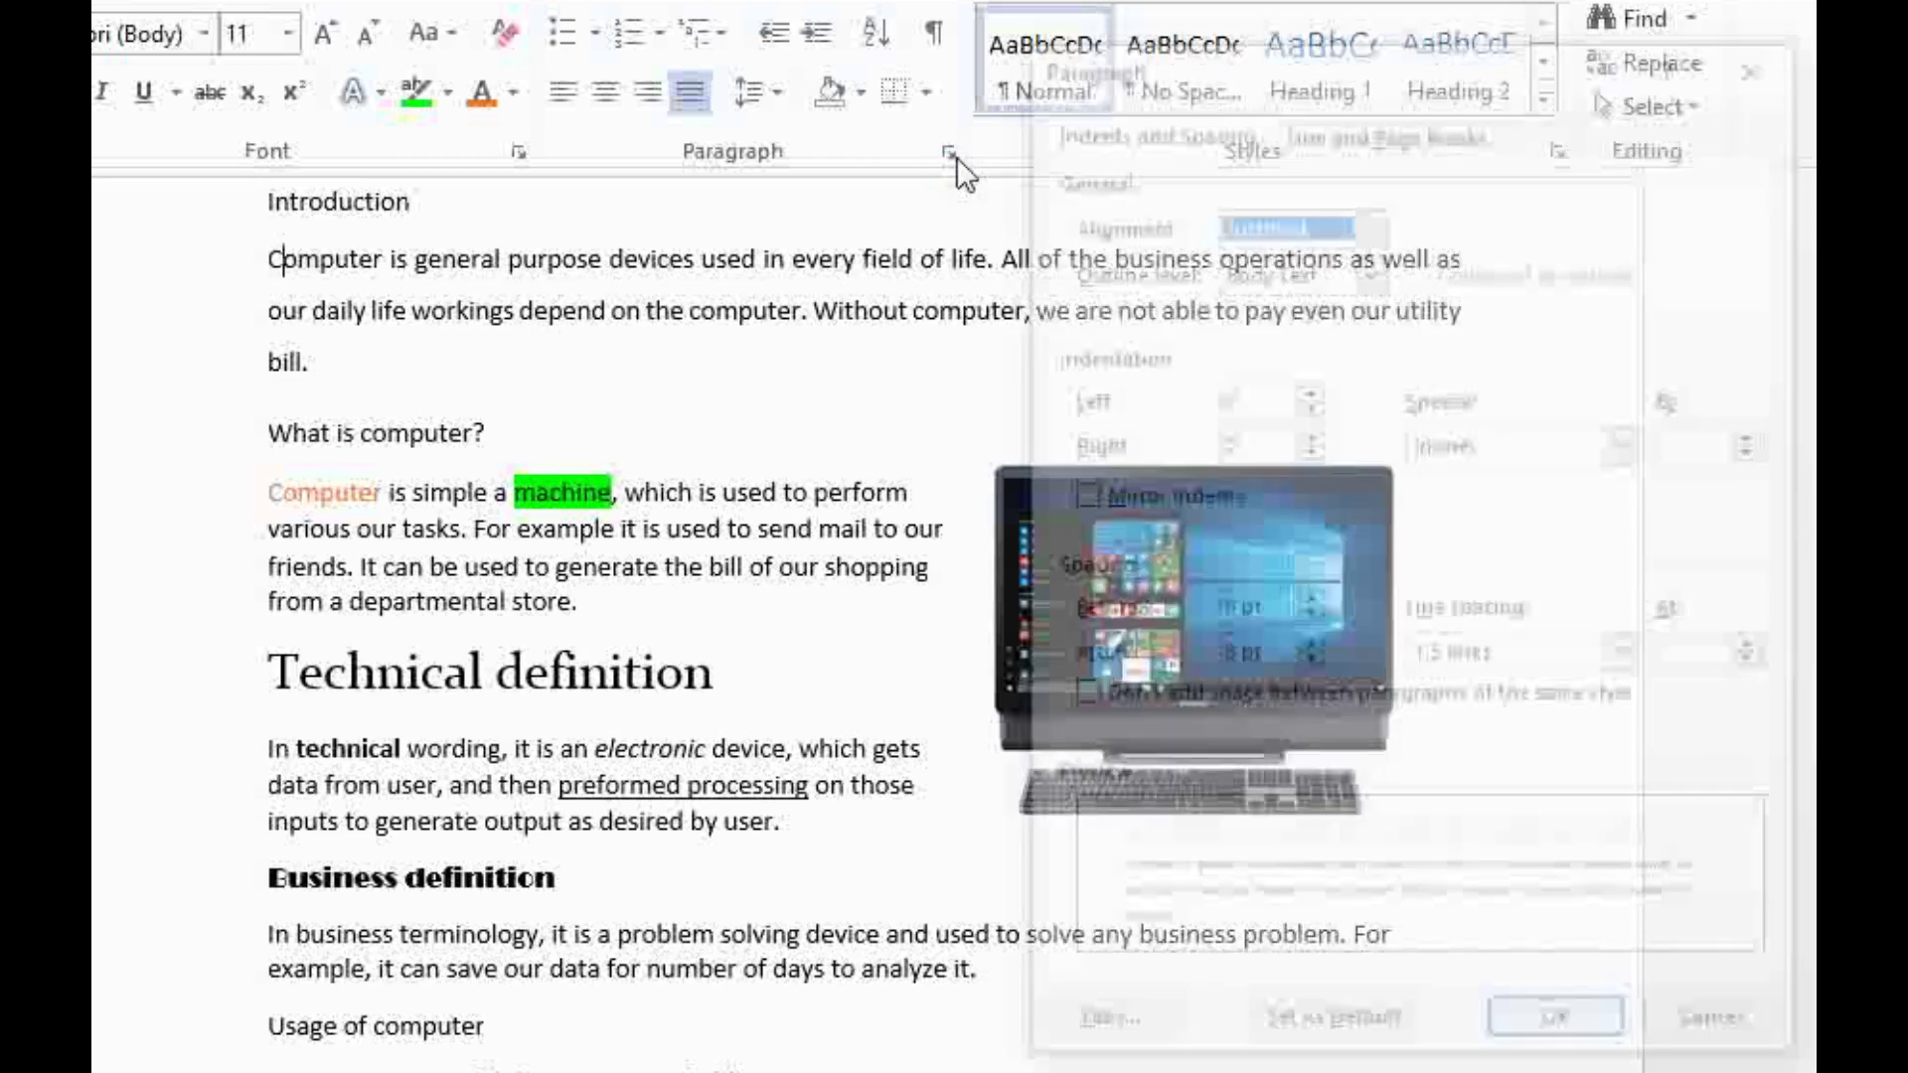
left_click(1627, 656)
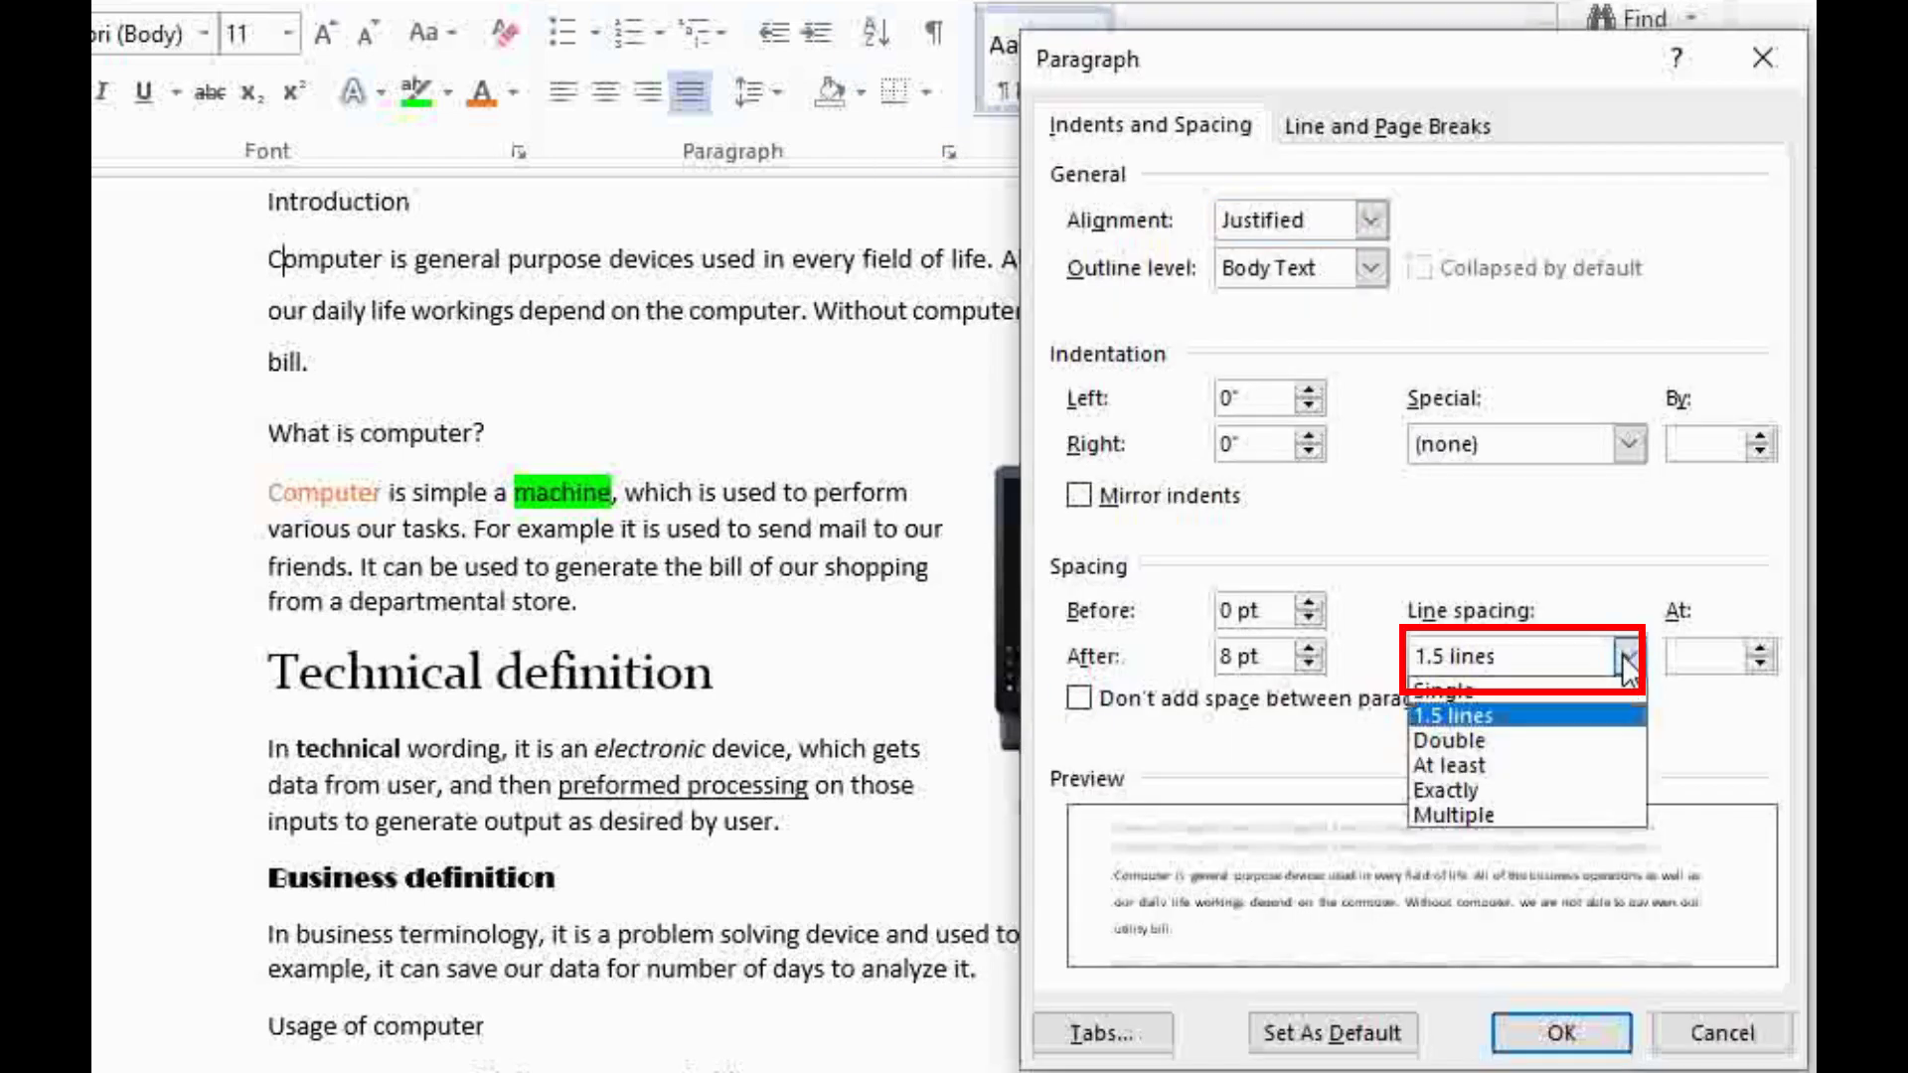
left_click(1525, 742)
left_click(1560, 1032)
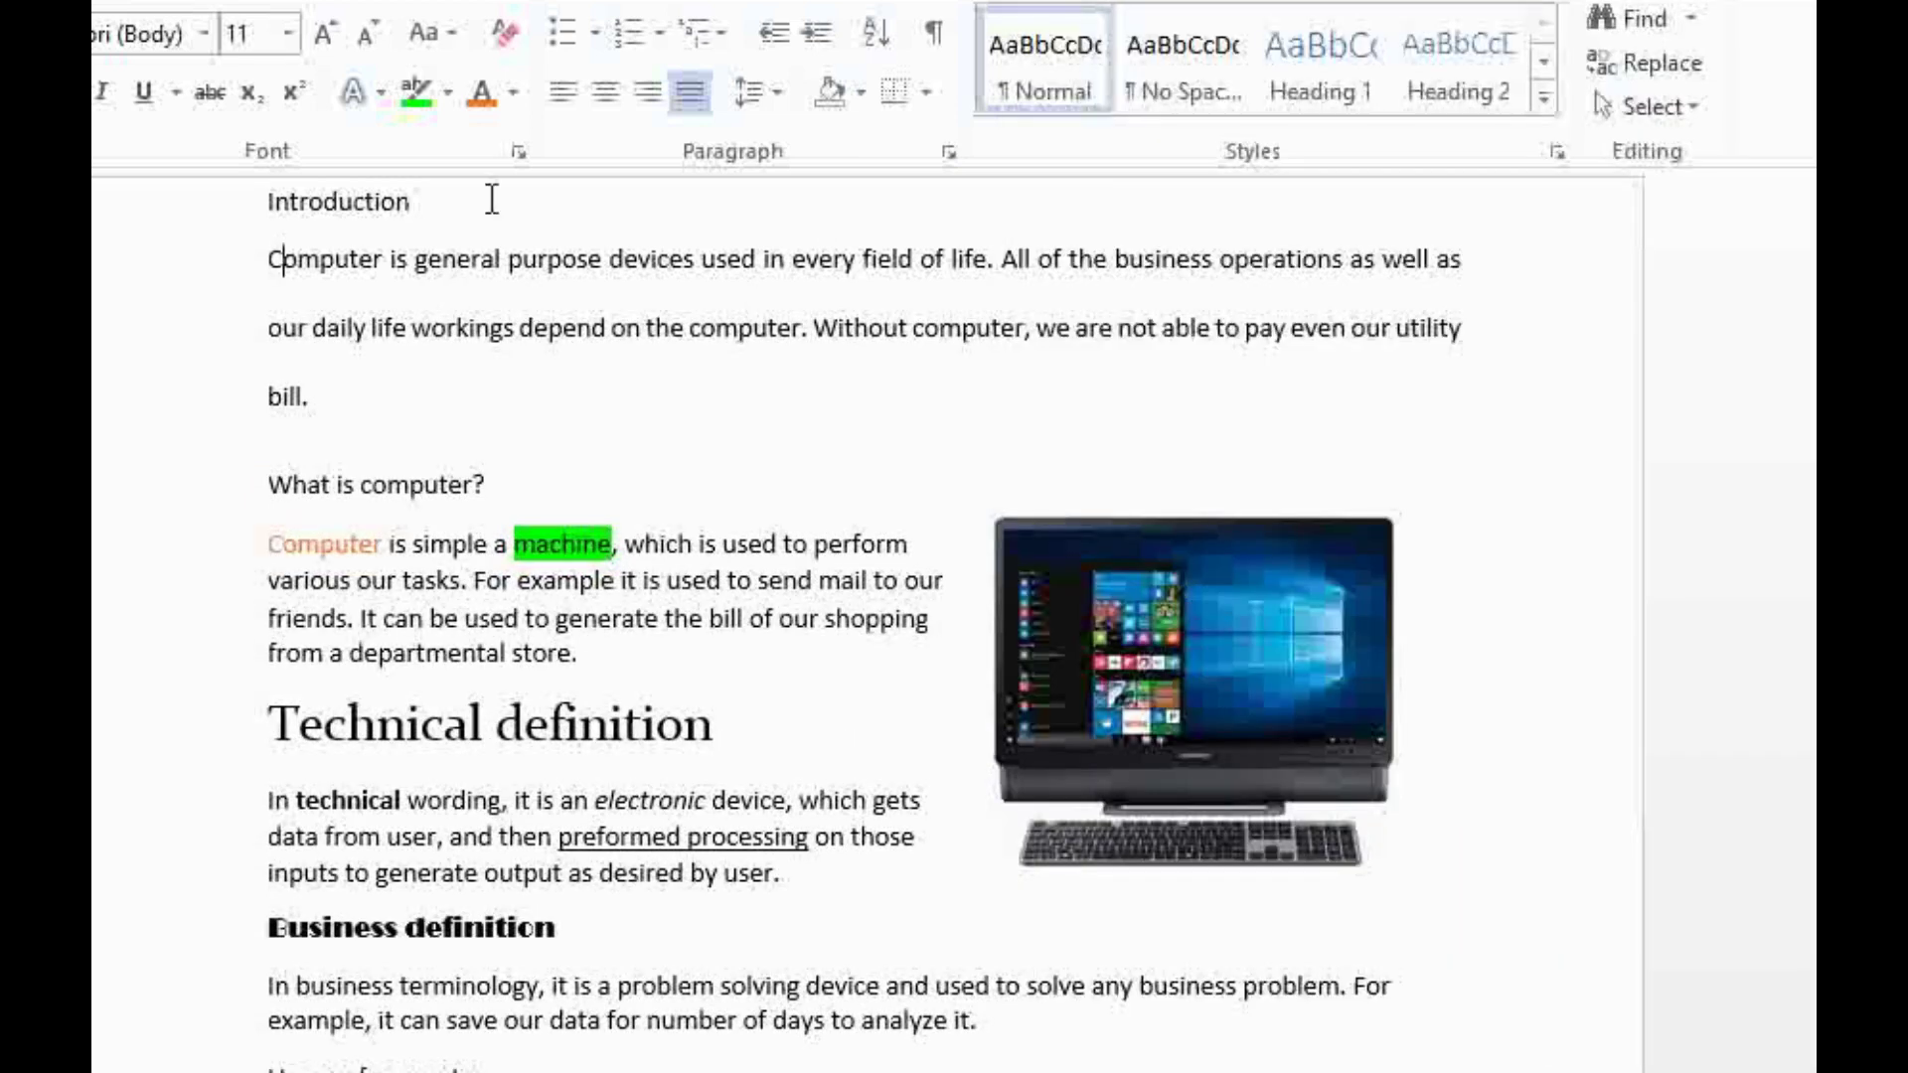
Step: Return the paragraph under "Introduction" to Single line spacing
left_click(949, 151)
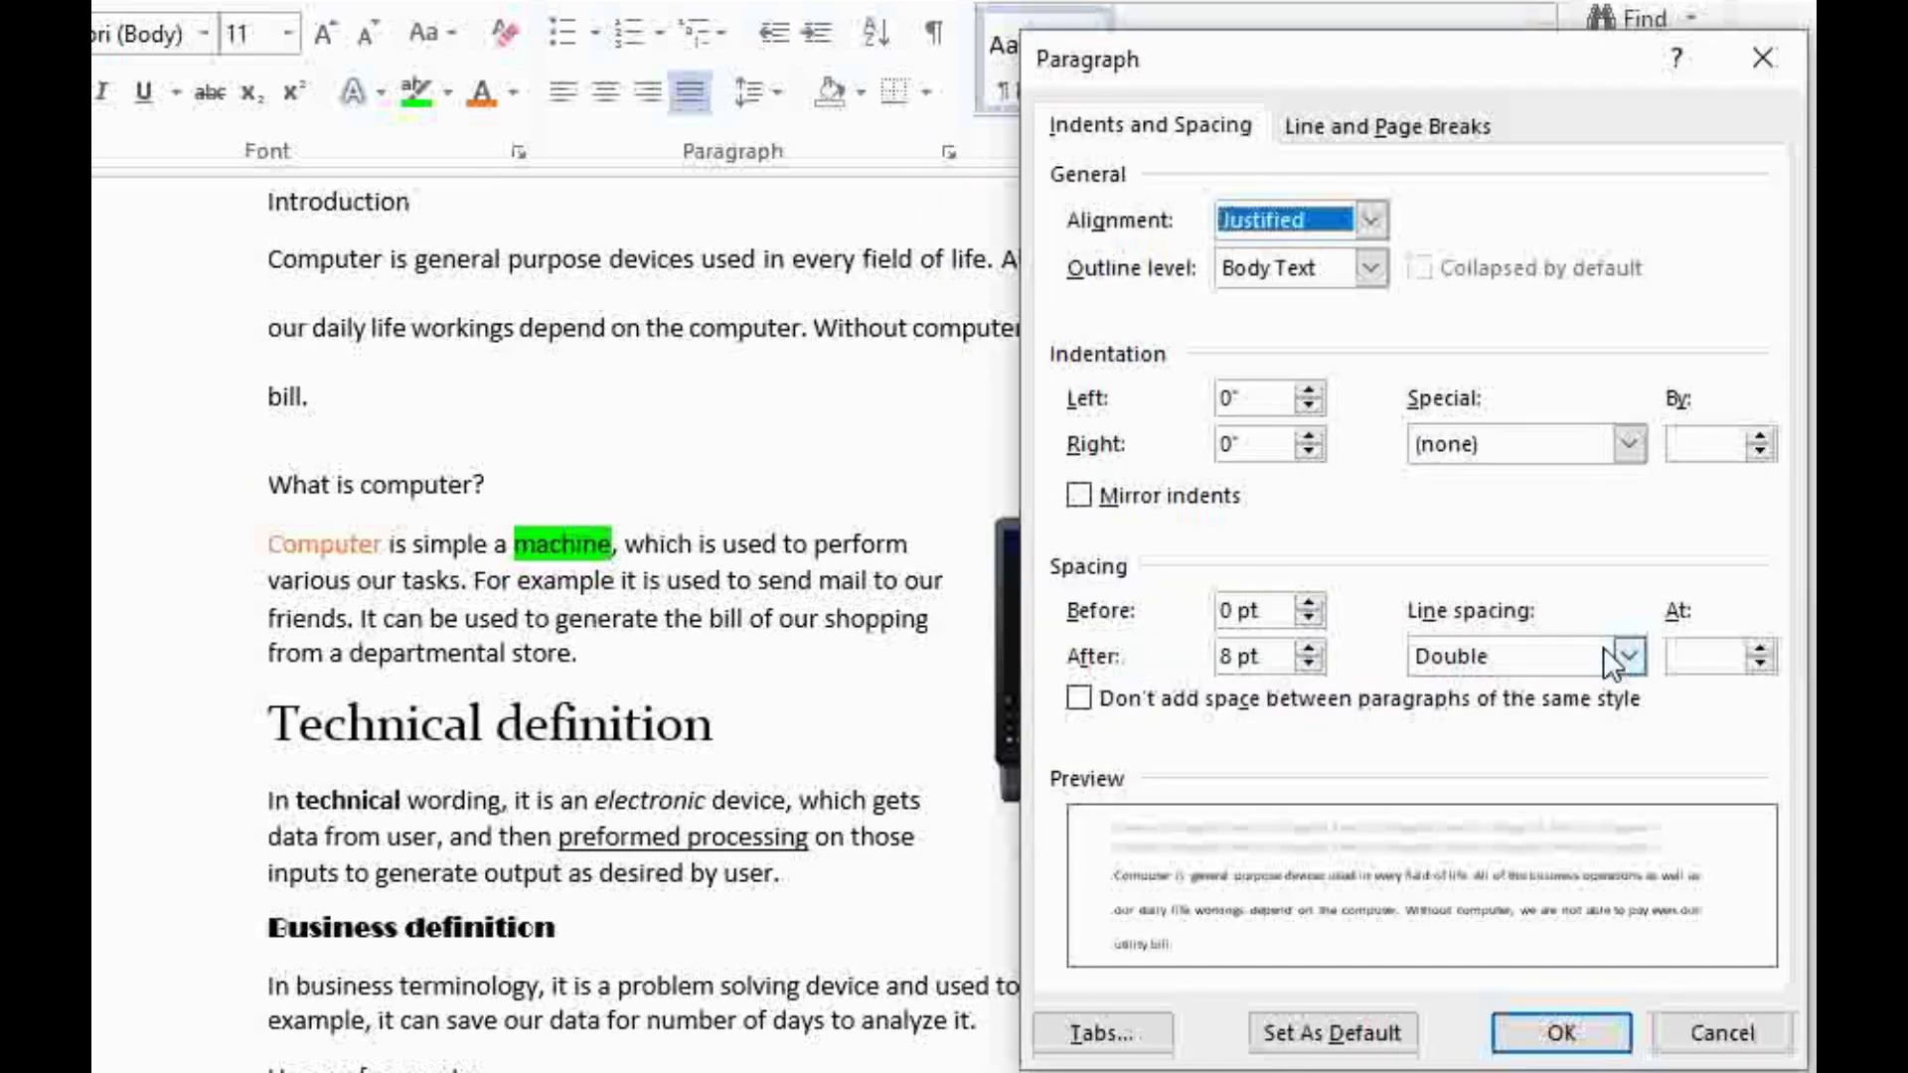
left_click(1631, 657)
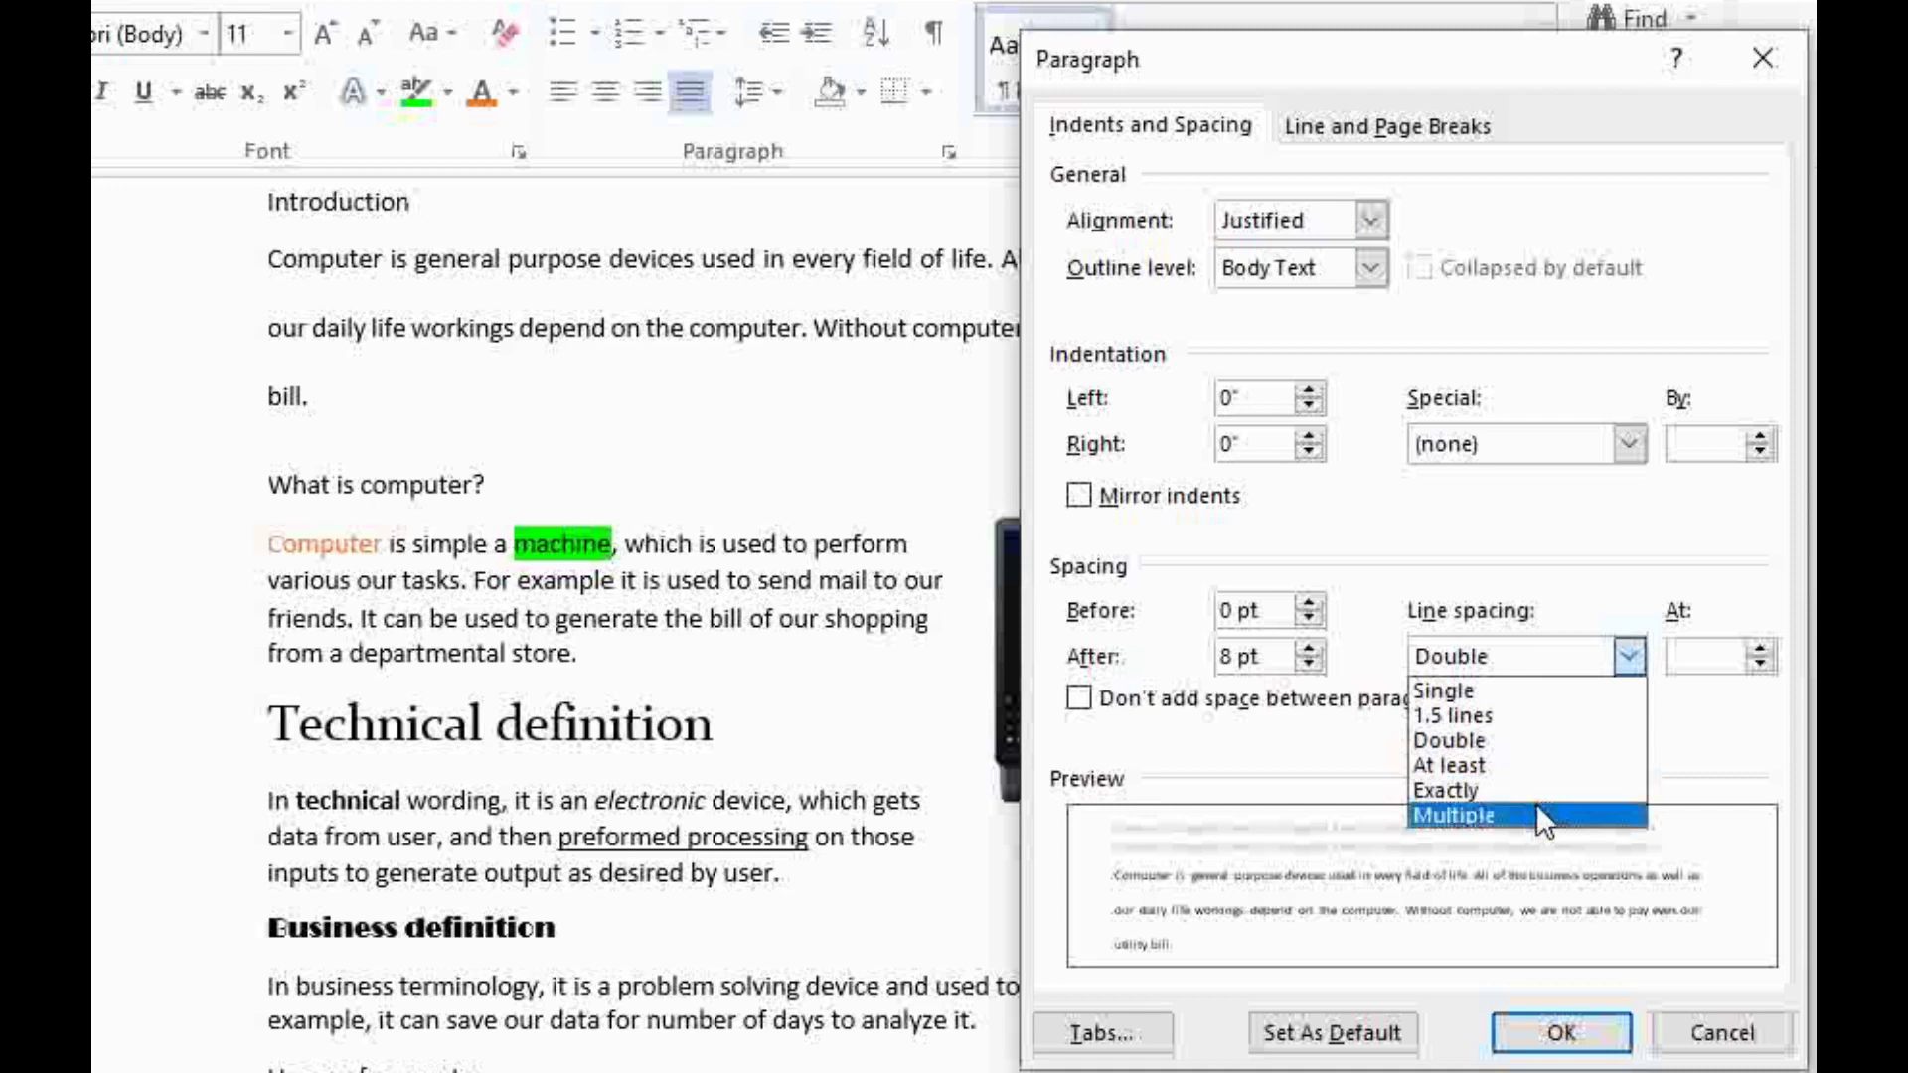
left_click(1524, 690)
left_click(1557, 1033)
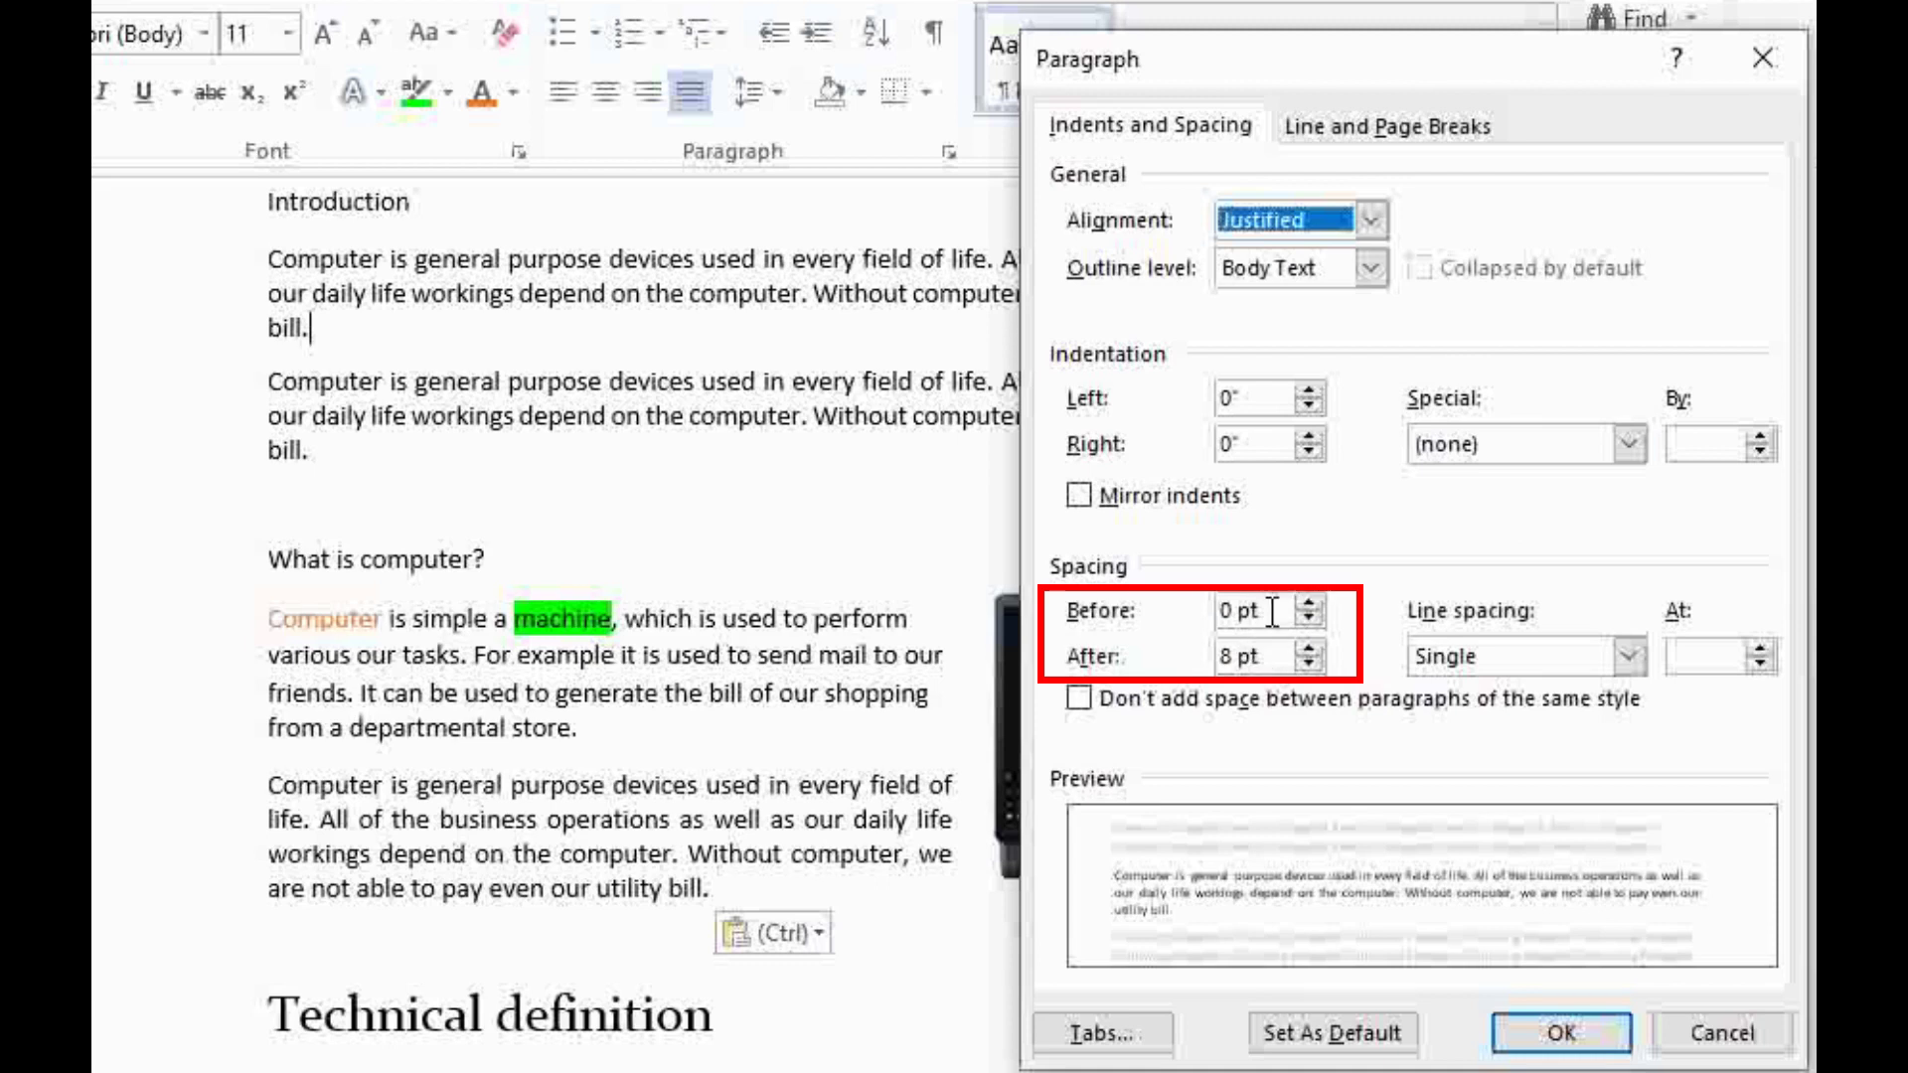
Step: Set the spacing after the first paragraph under "Introduction" to 16 pt and apply it
left_click(1228, 610)
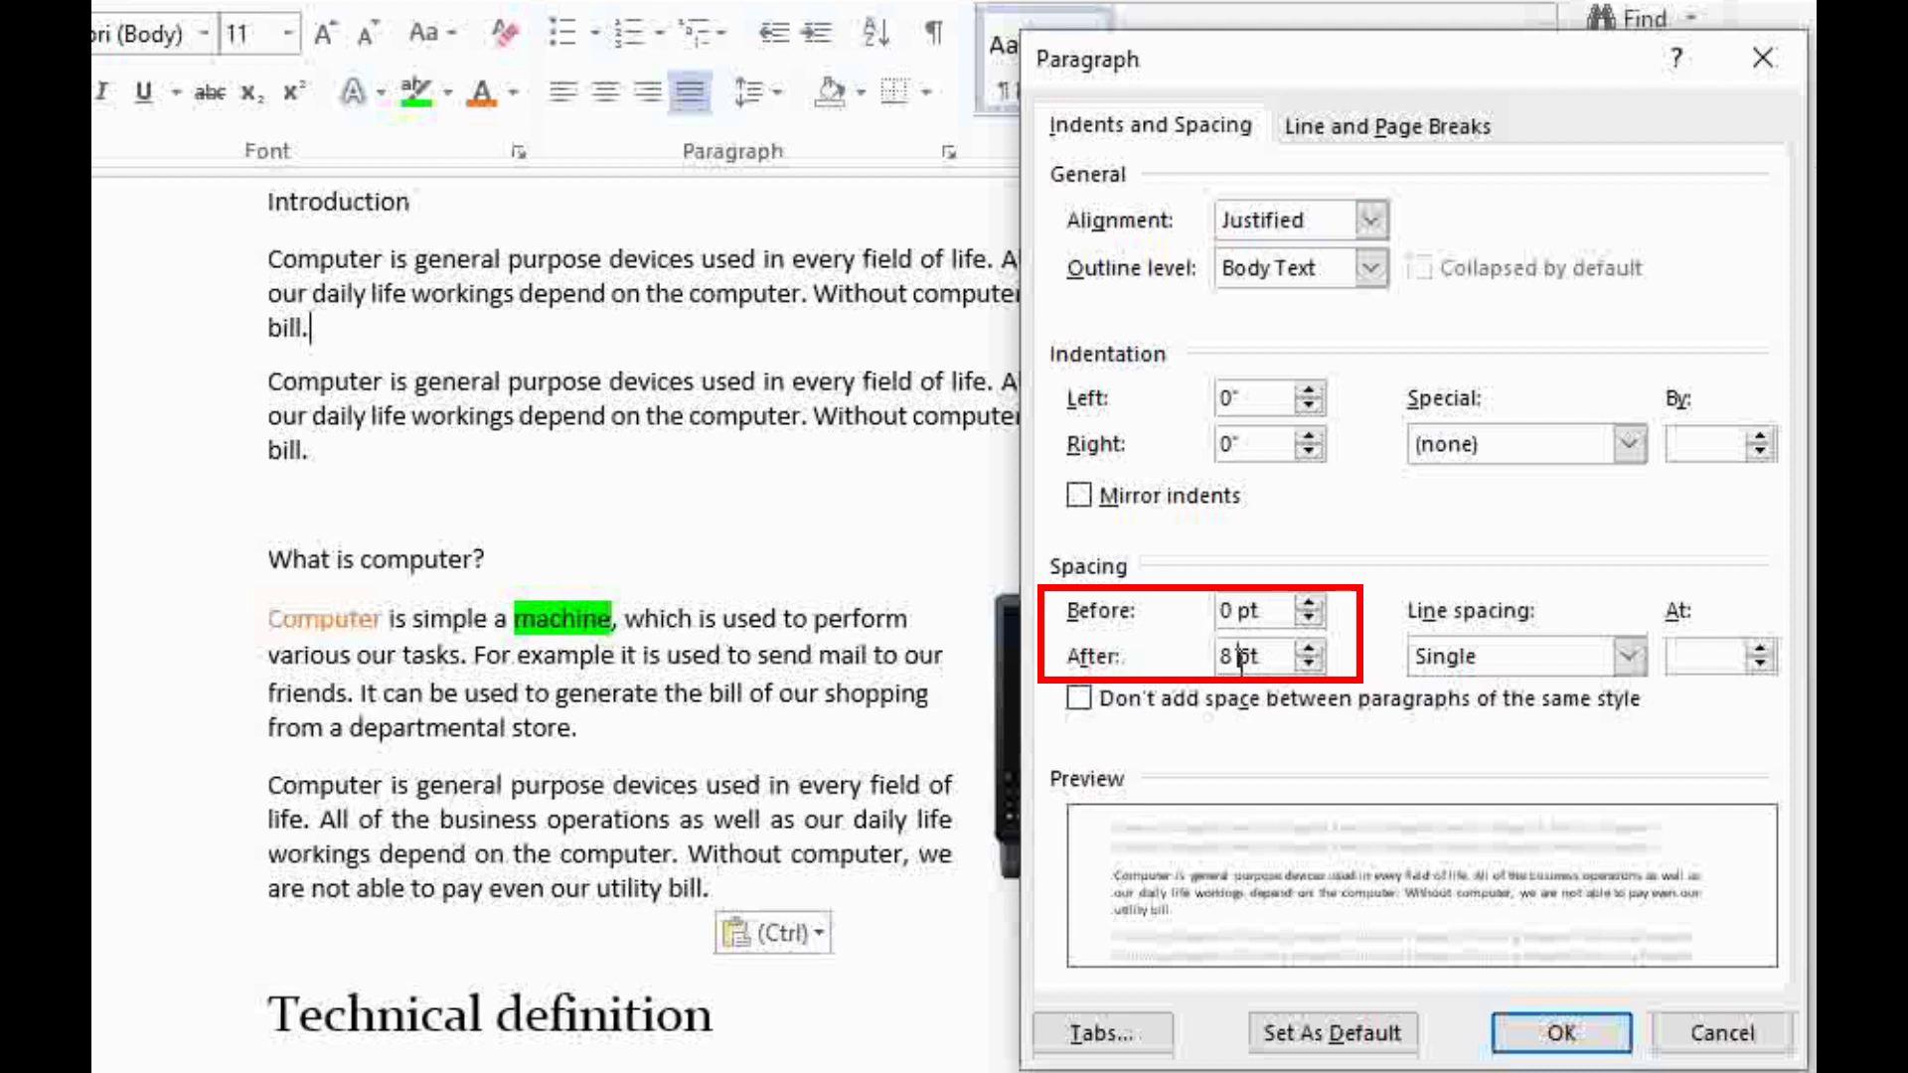
left_click(1238, 657)
type("16")
key("Delete")
left_click(1548, 1036)
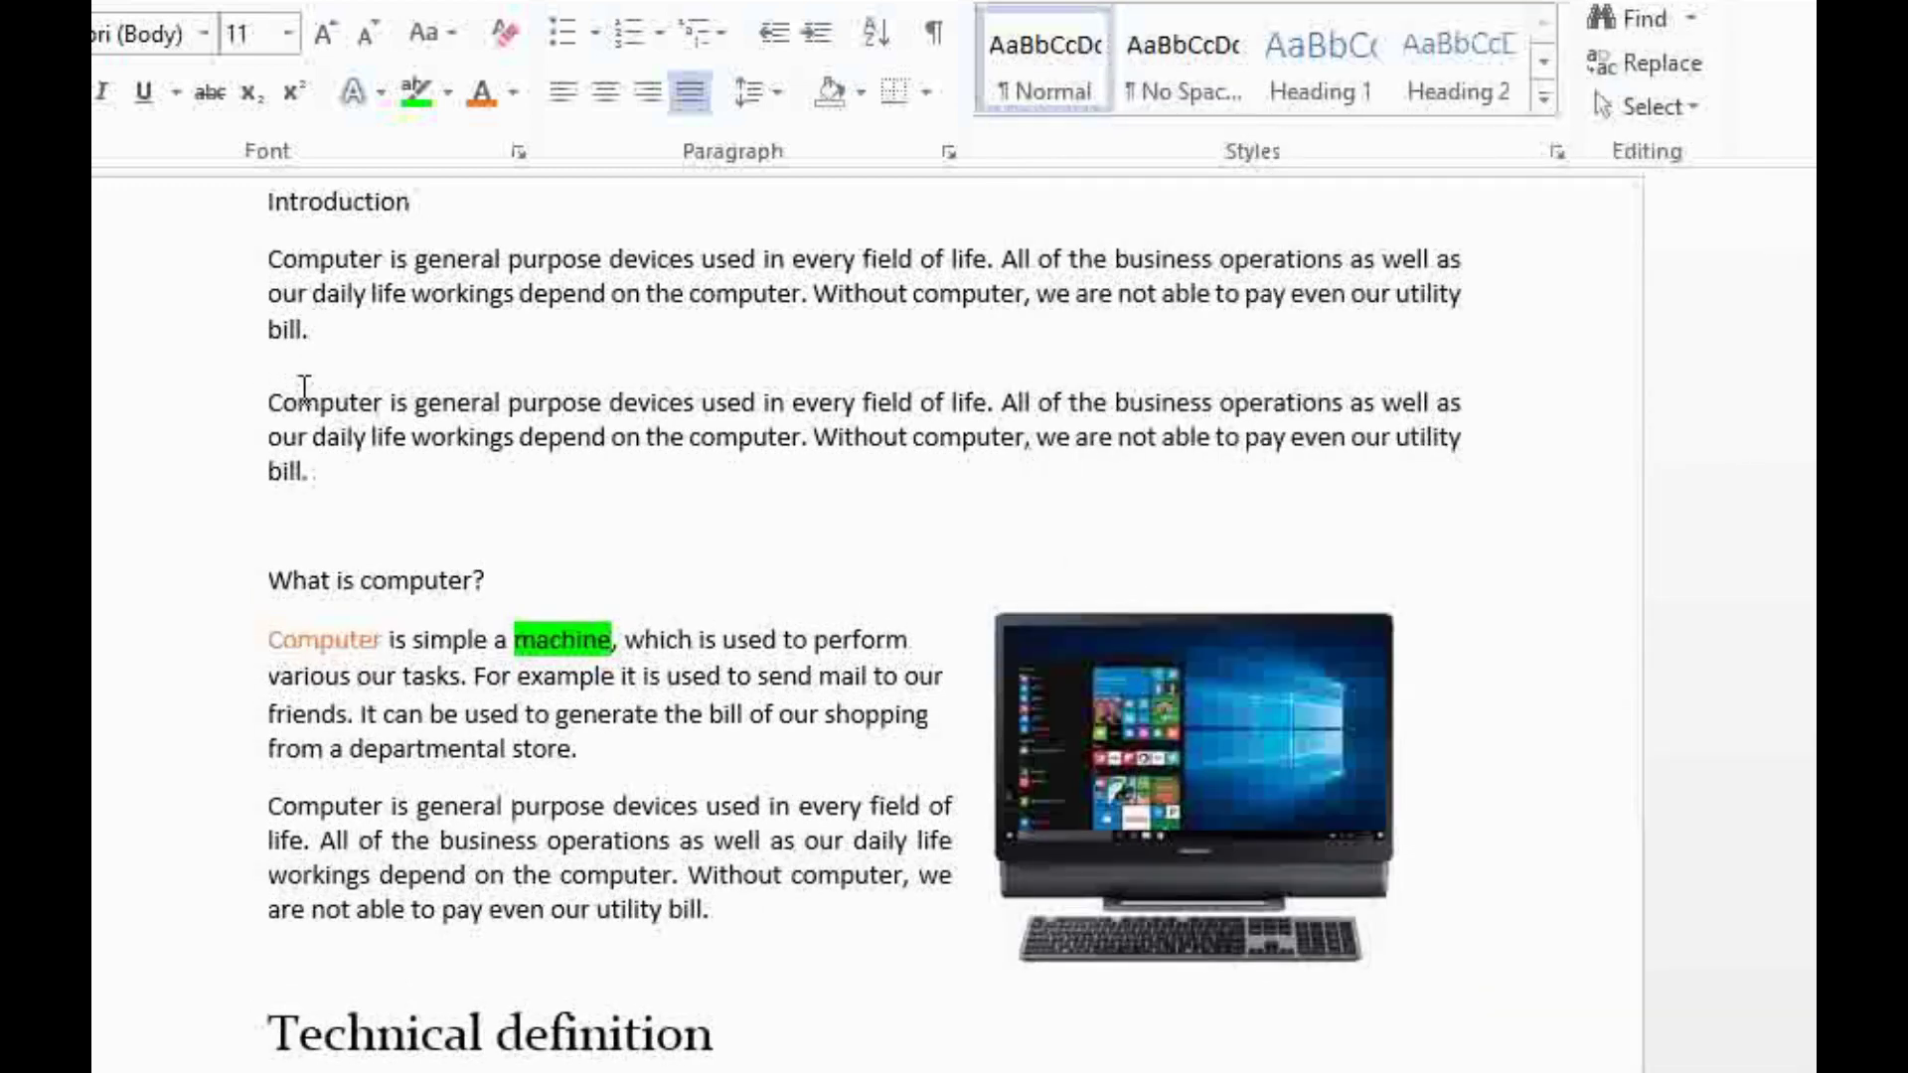
Step: Set the spacing before the first paragraph under "Introduction" to 16 pt and apply it
left_click(946, 153)
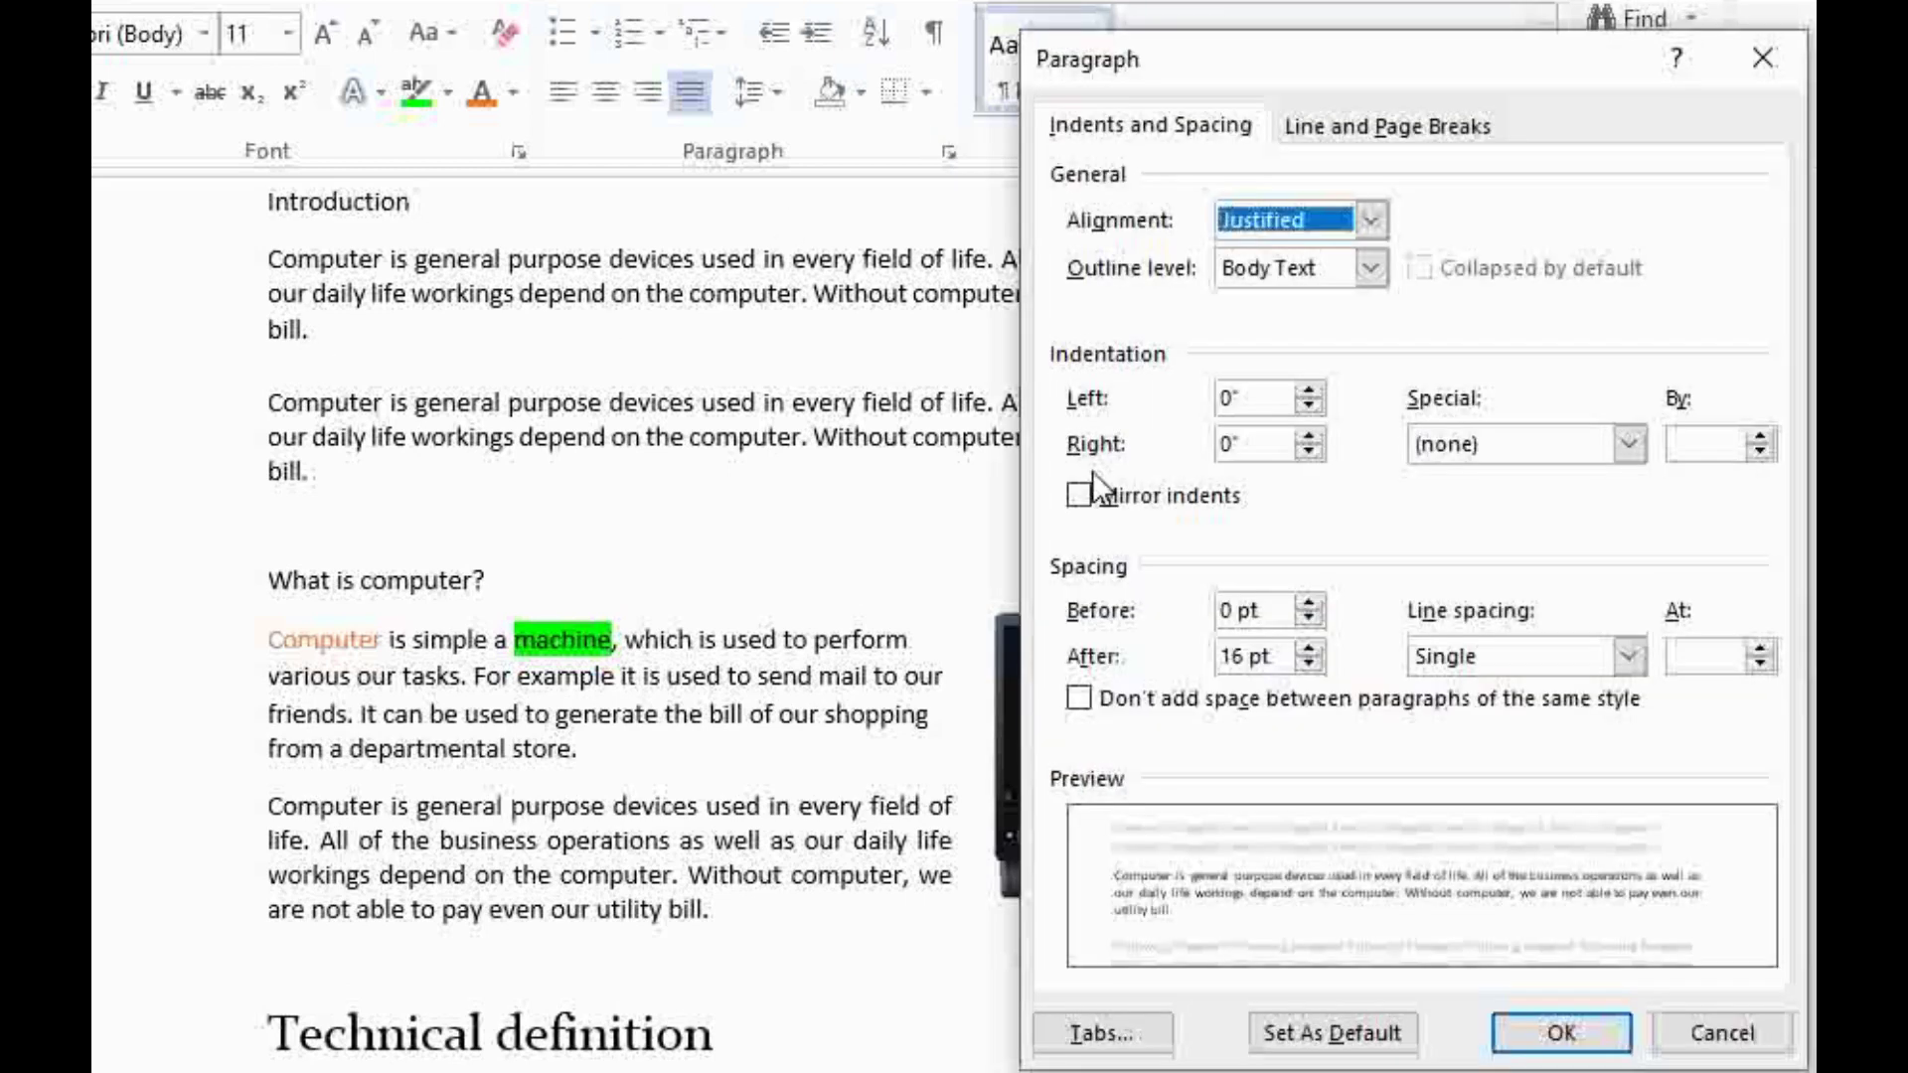
left_click(1236, 614)
key("Delete")
type("16")
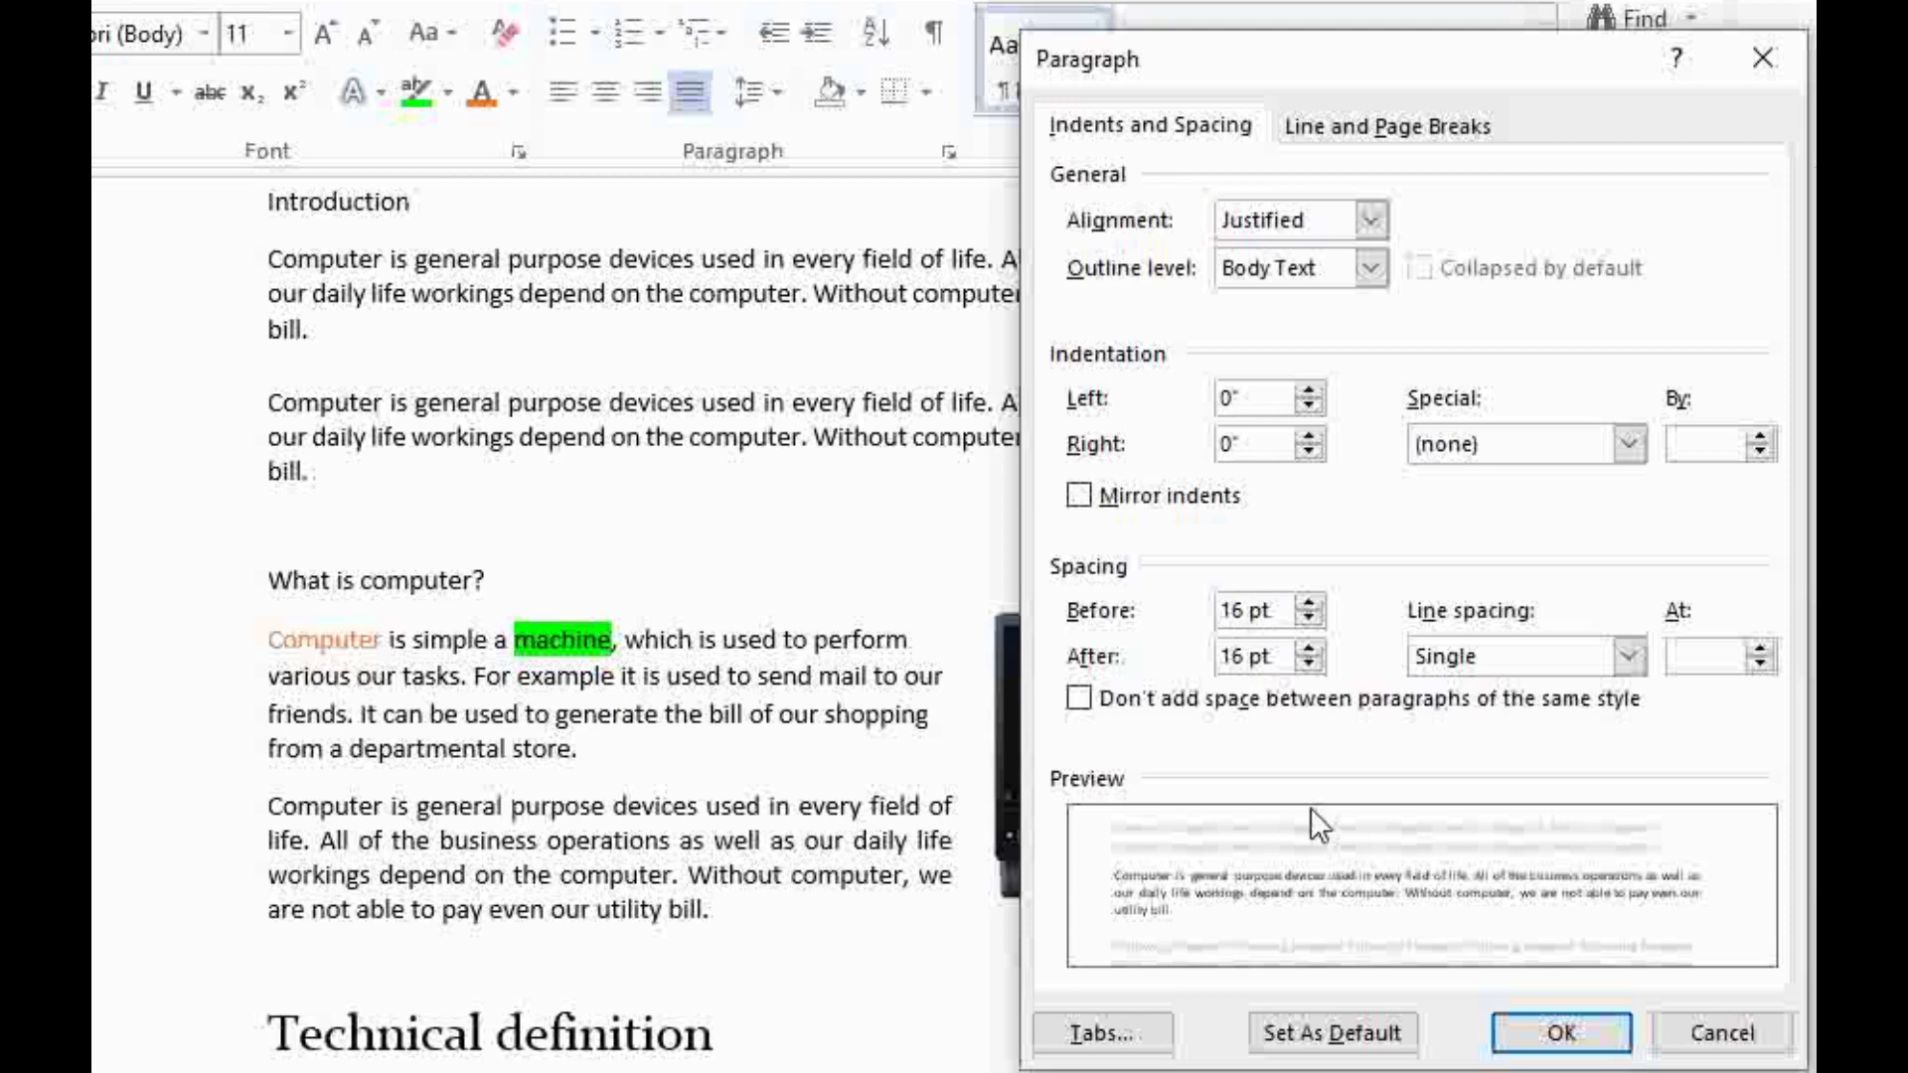
left_click(1551, 1032)
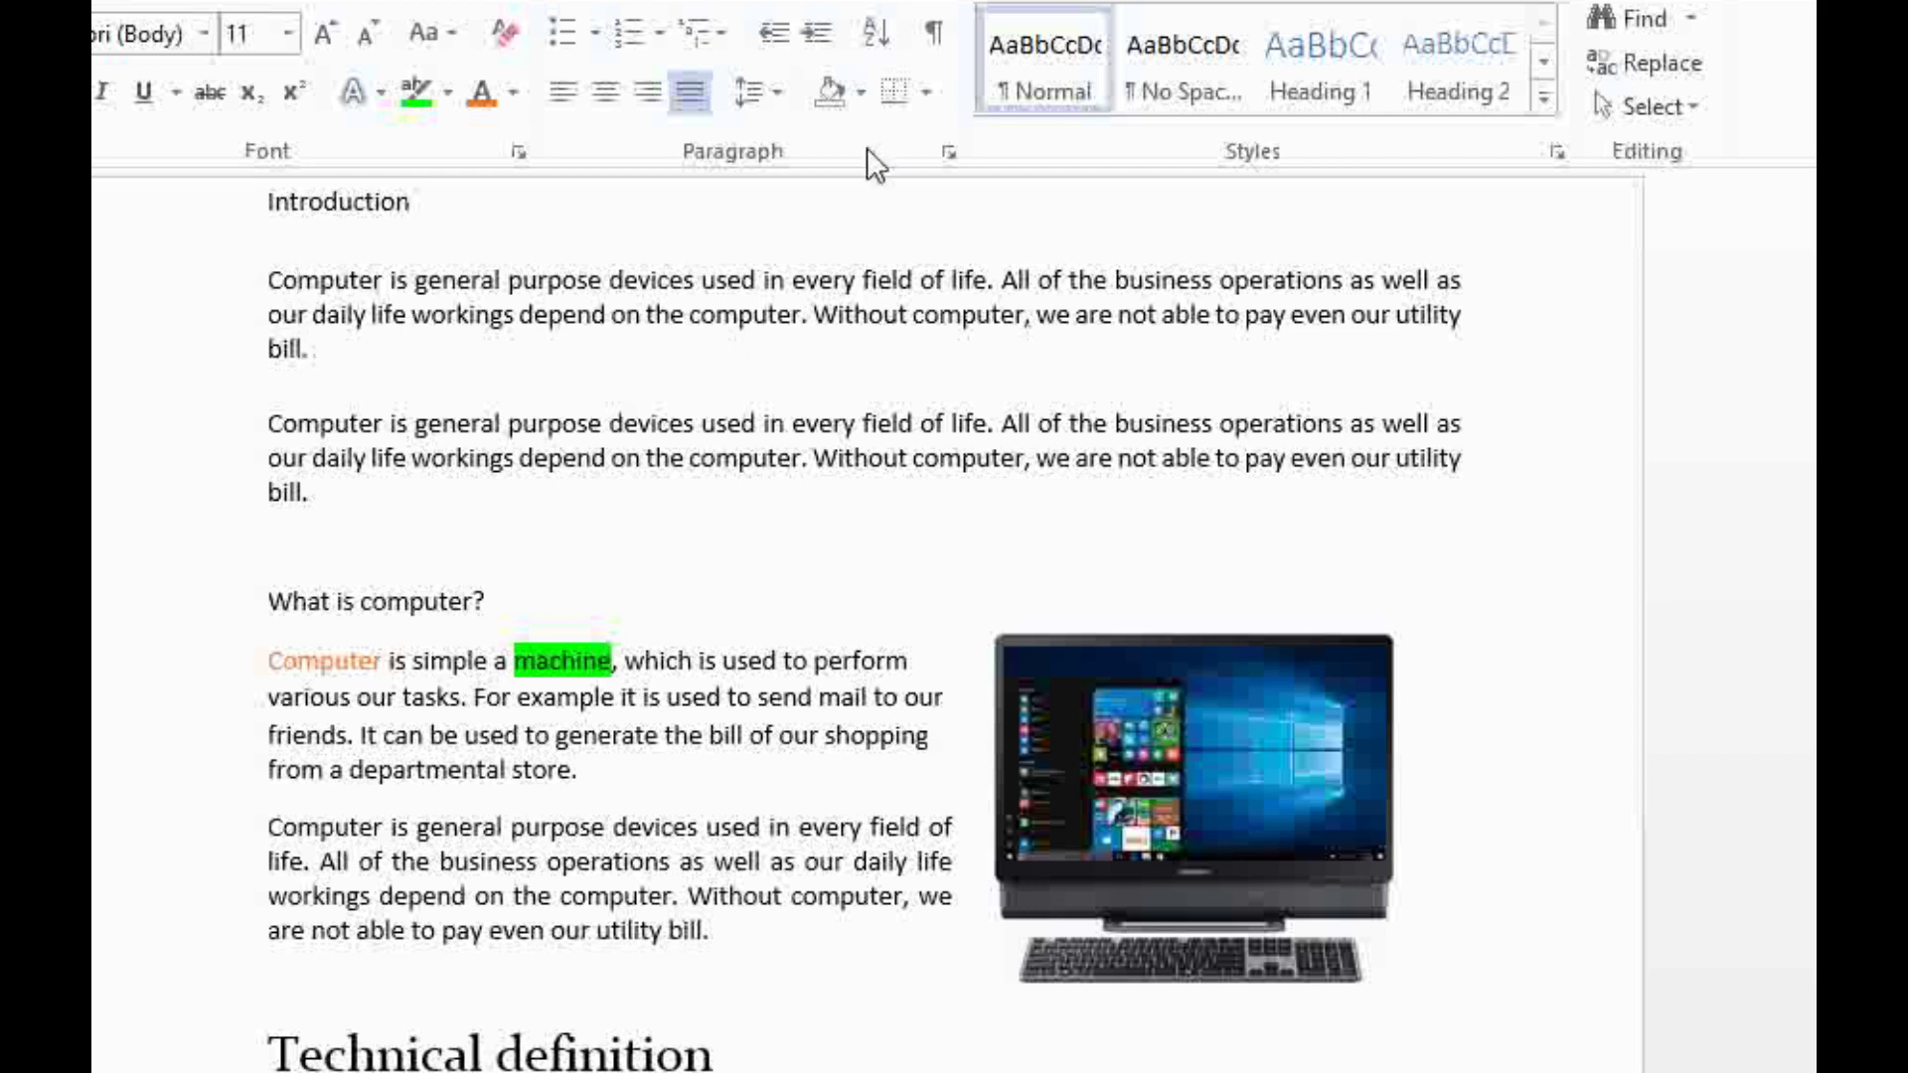
Step: Apply a special First line indent of 0.5" to the first paragraph under "Introduction"
left_click(948, 154)
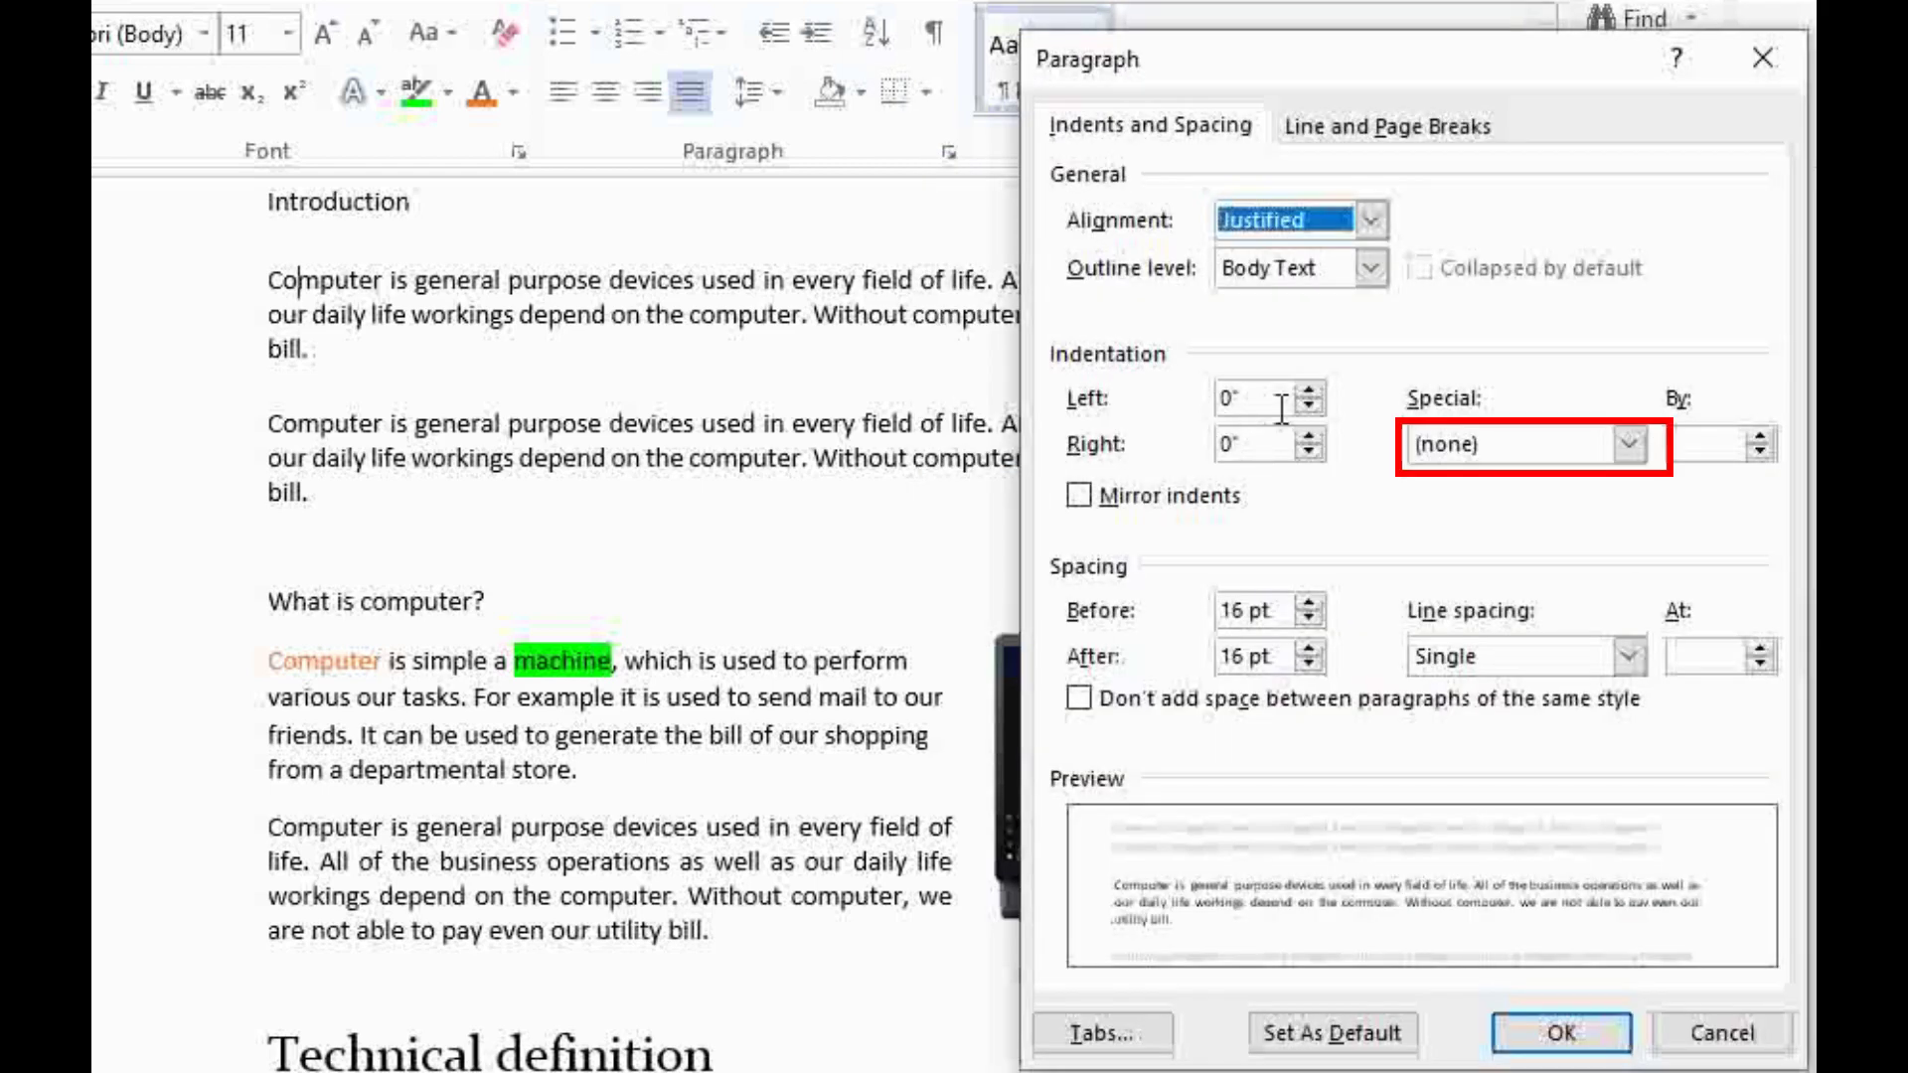
left_click(1649, 445)
left_click(1589, 493)
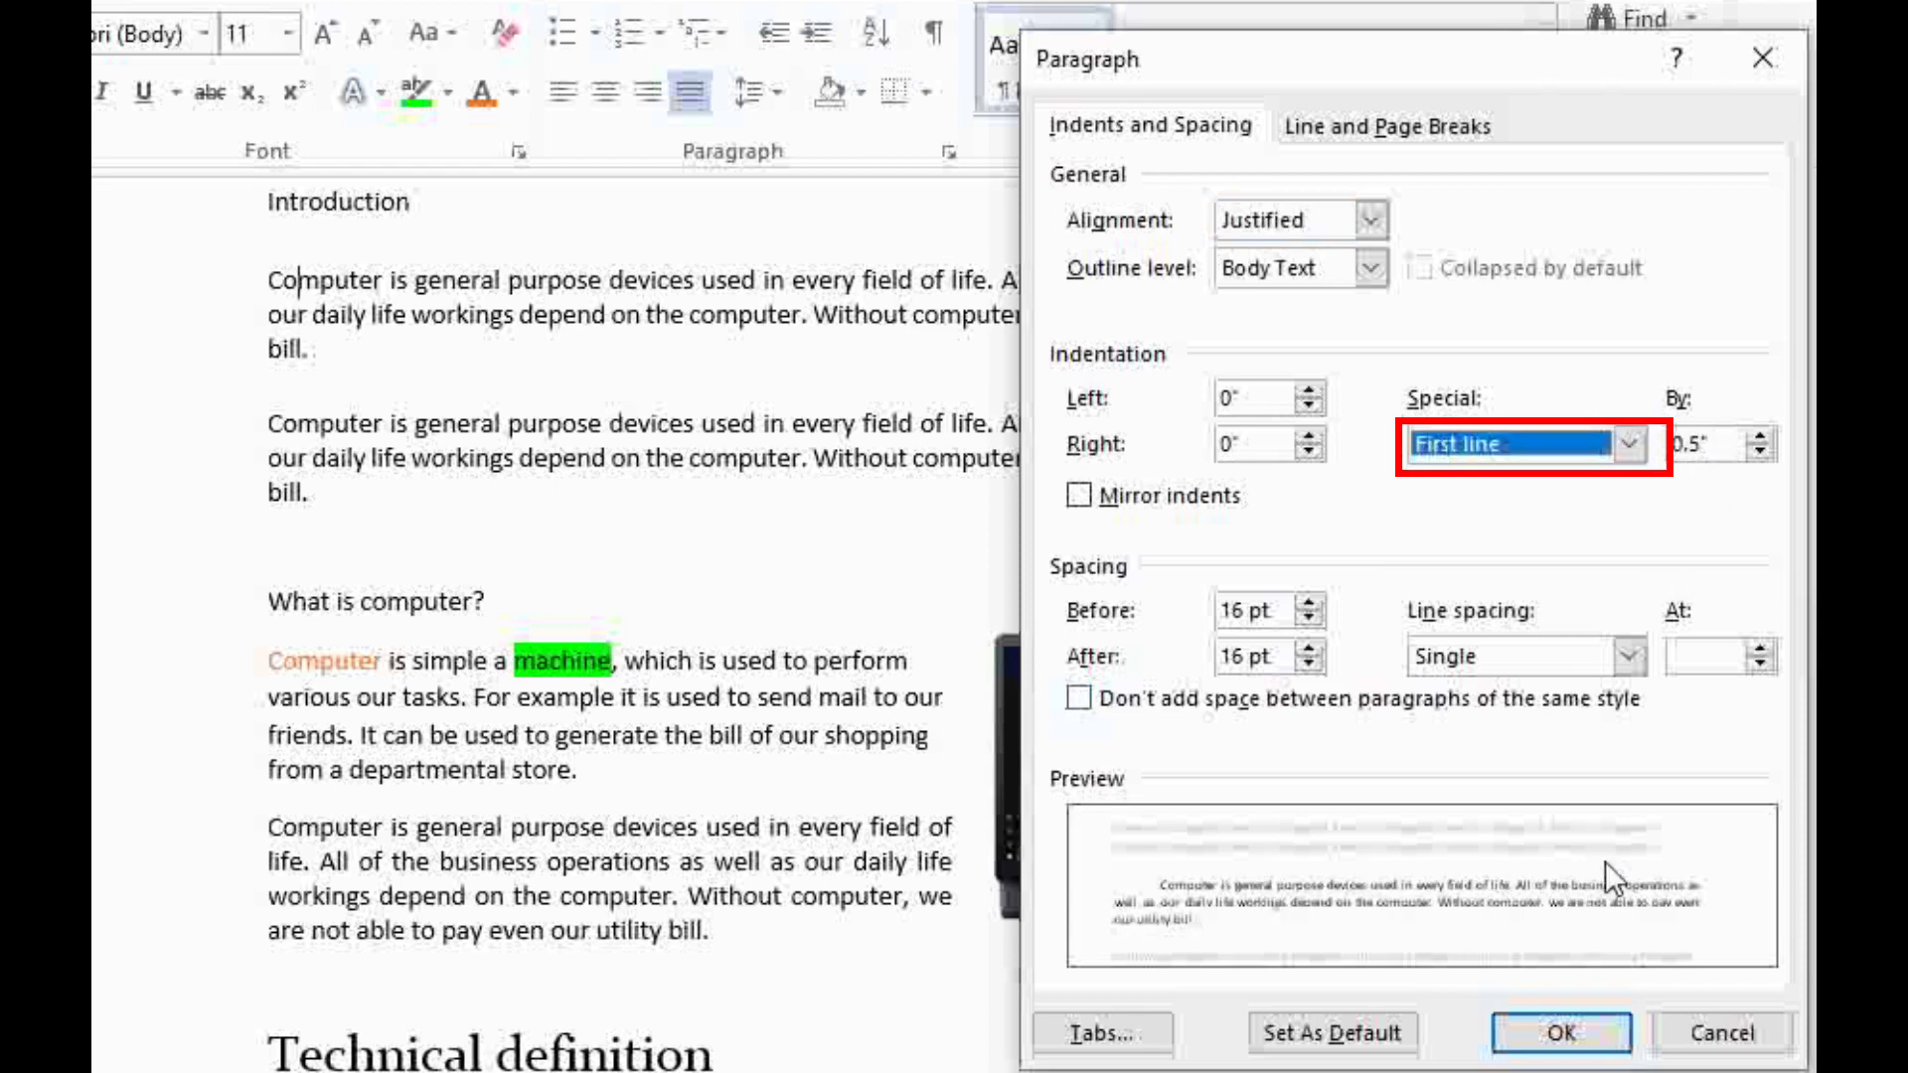
left_click(1518, 1042)
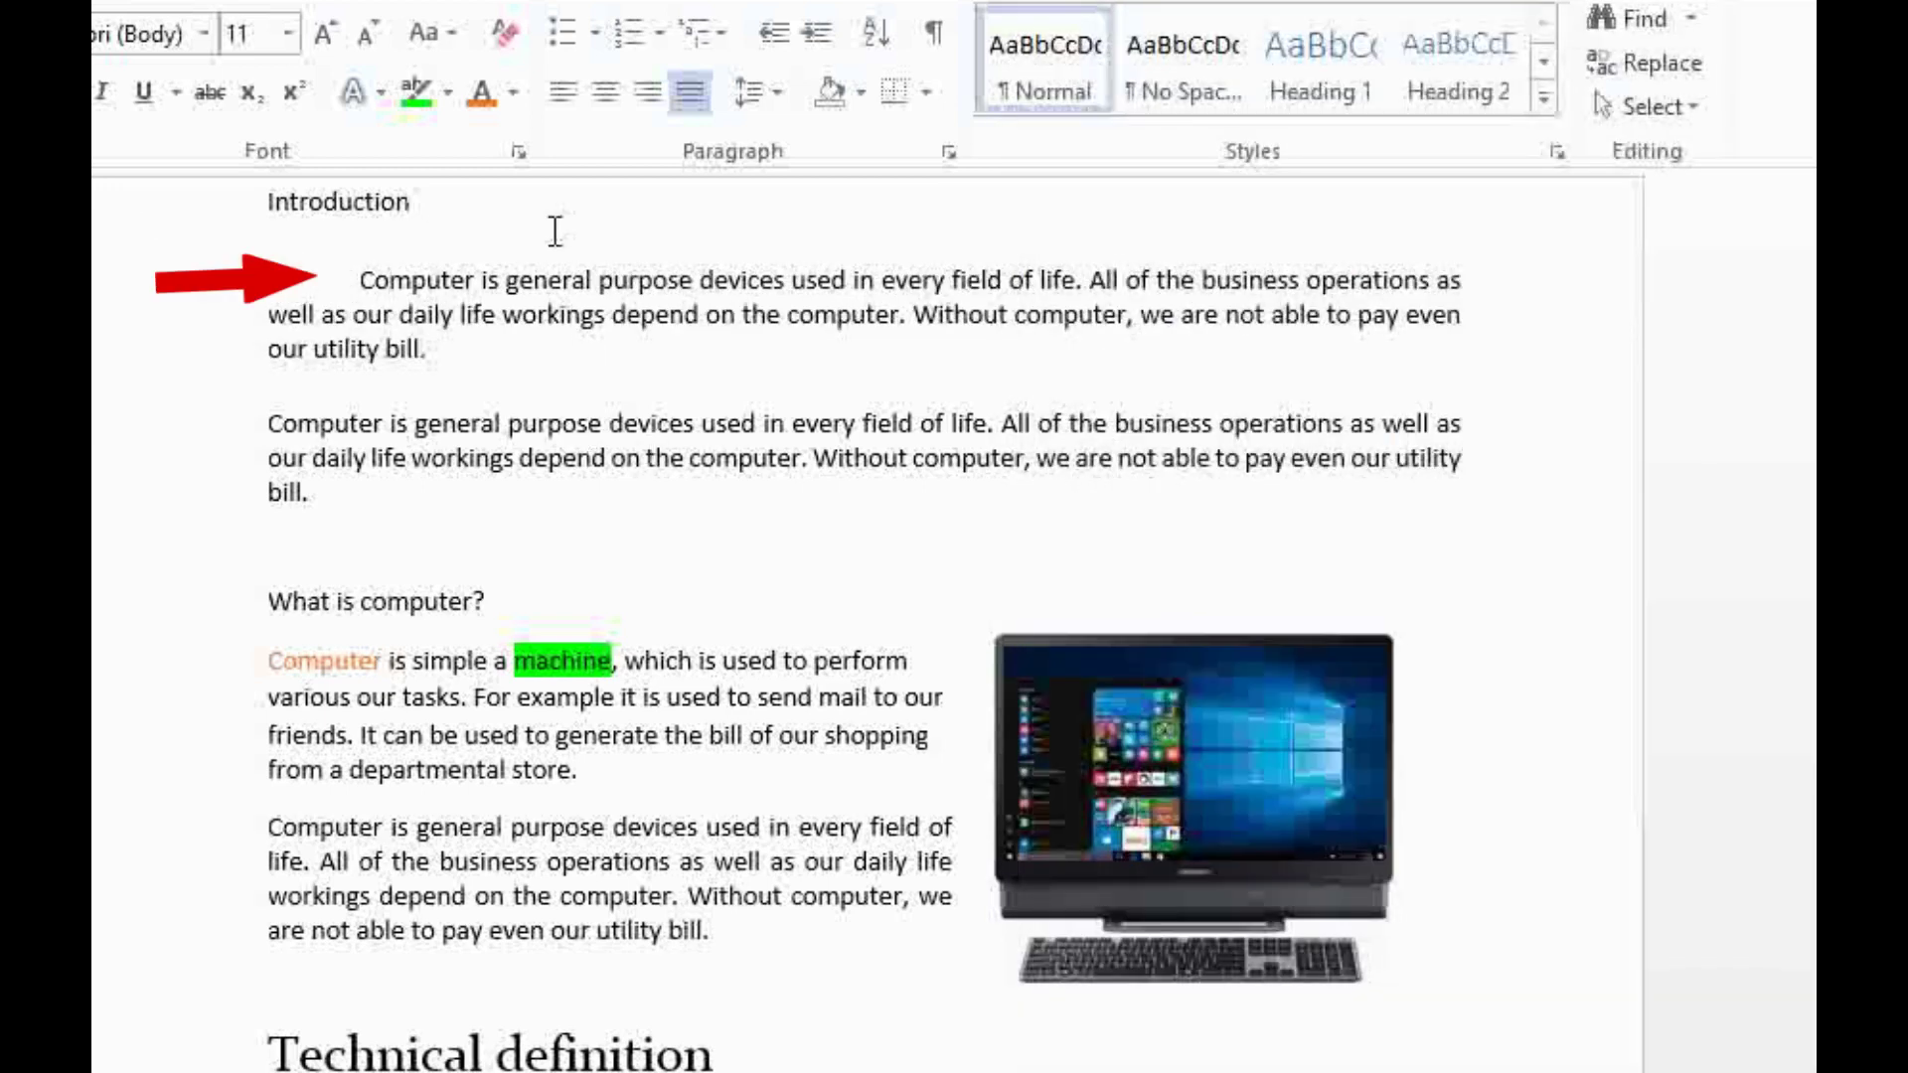
Step: Set the left indentation of the first paragraph under "Introduction" to 0.5" and apply it
left_click(950, 155)
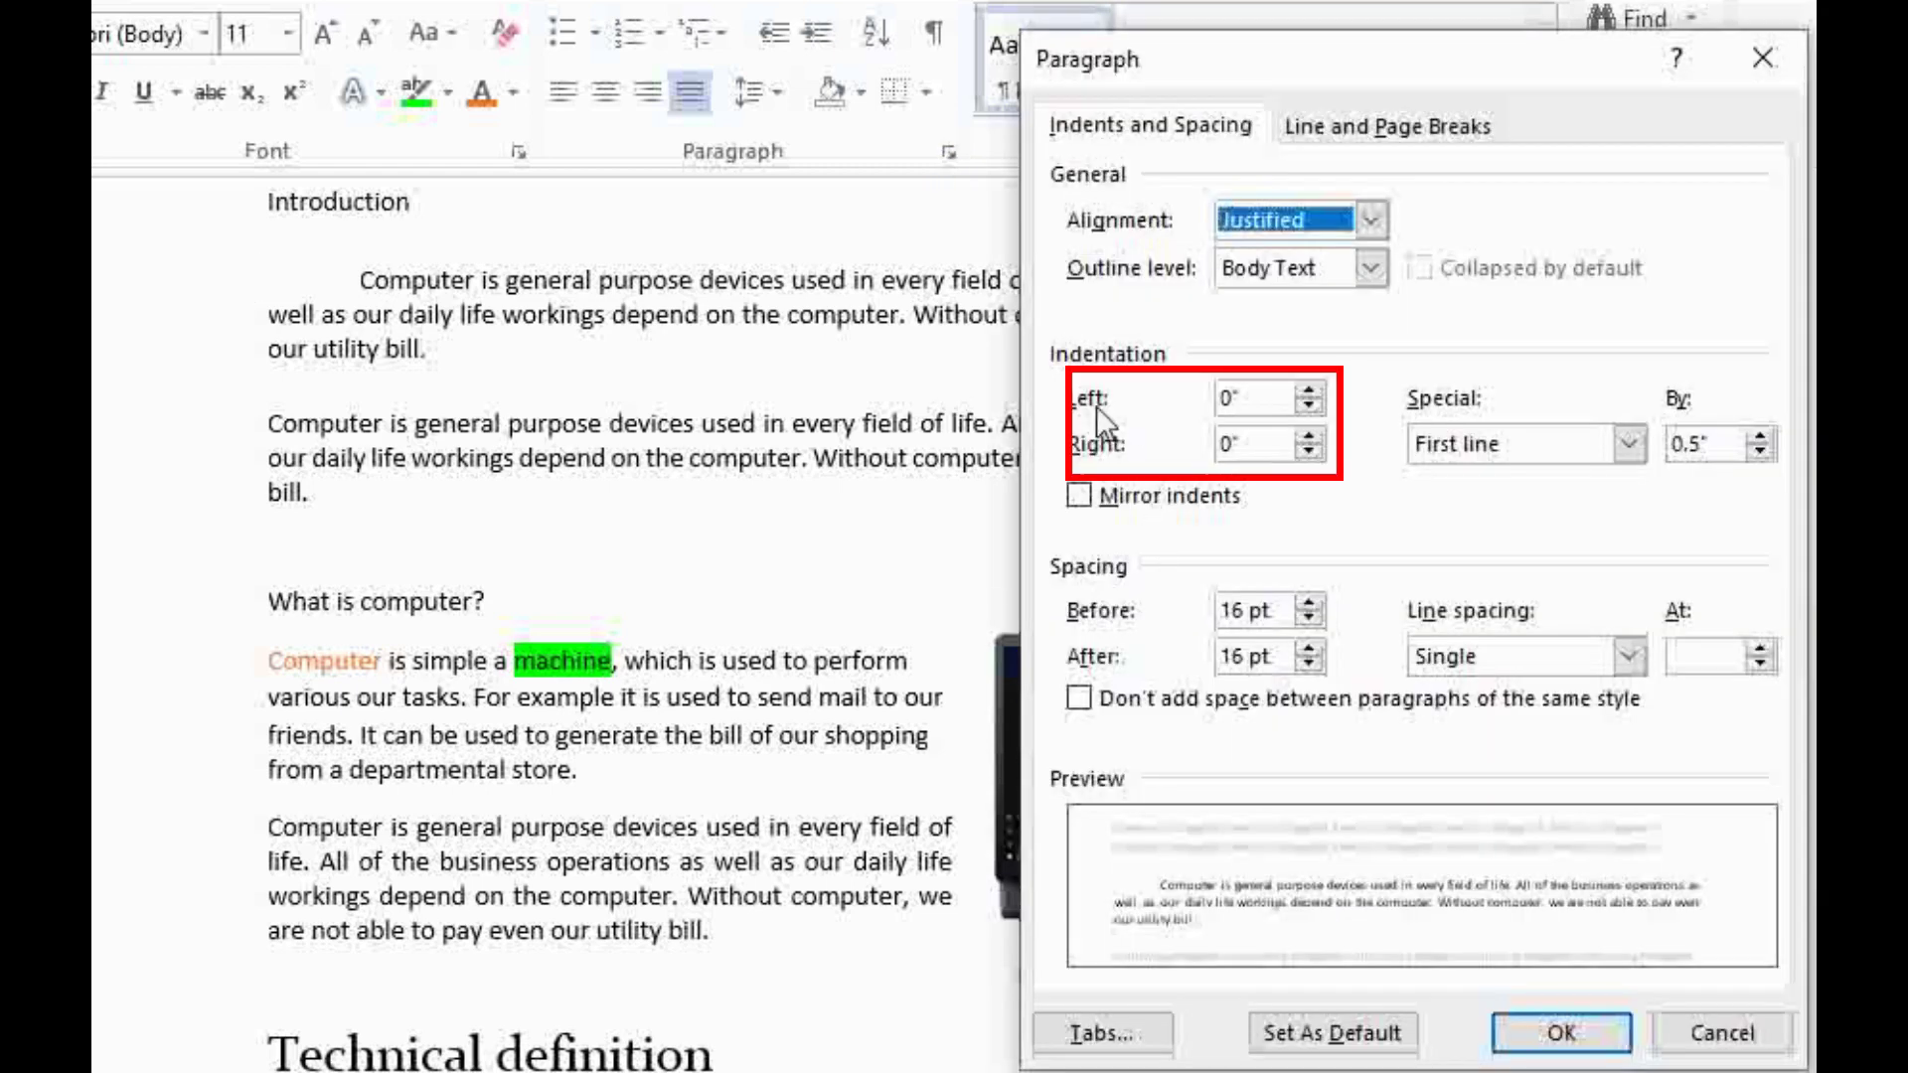
left_click(1234, 399)
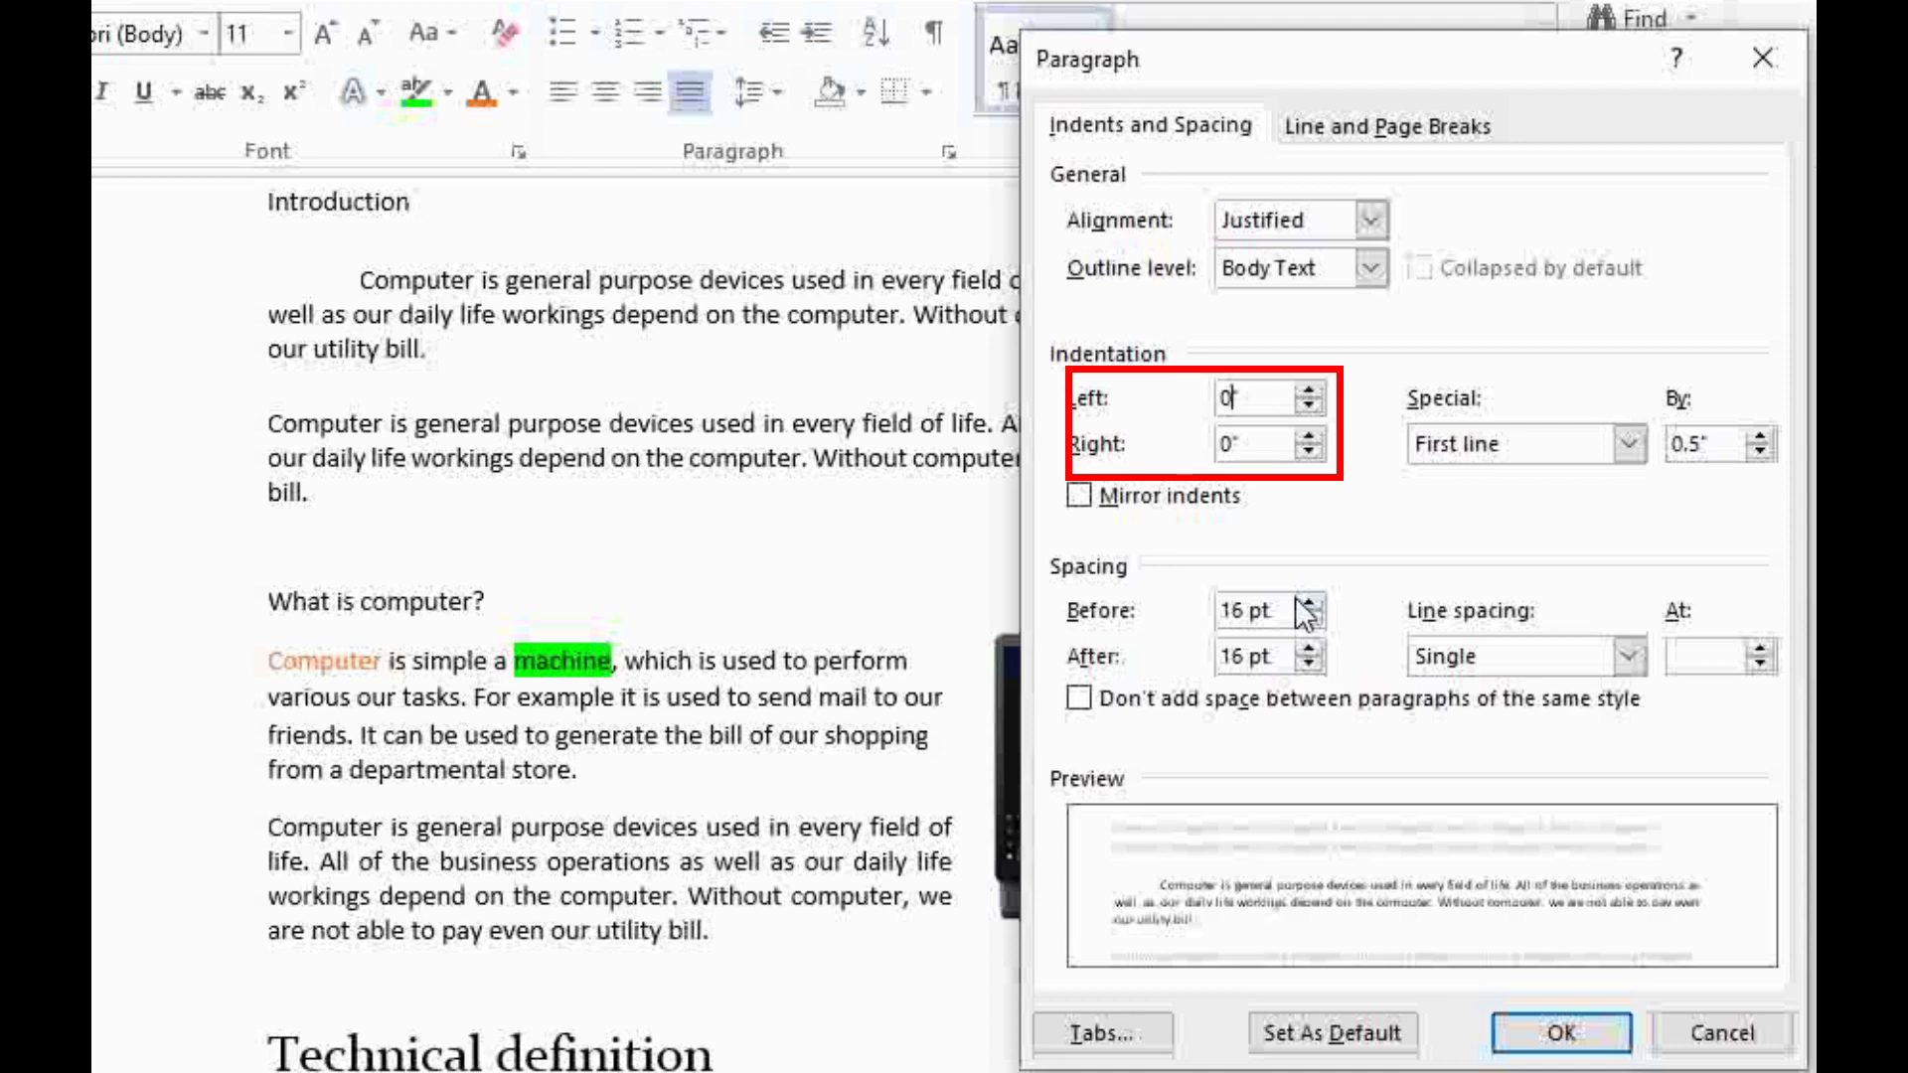
type(".5")
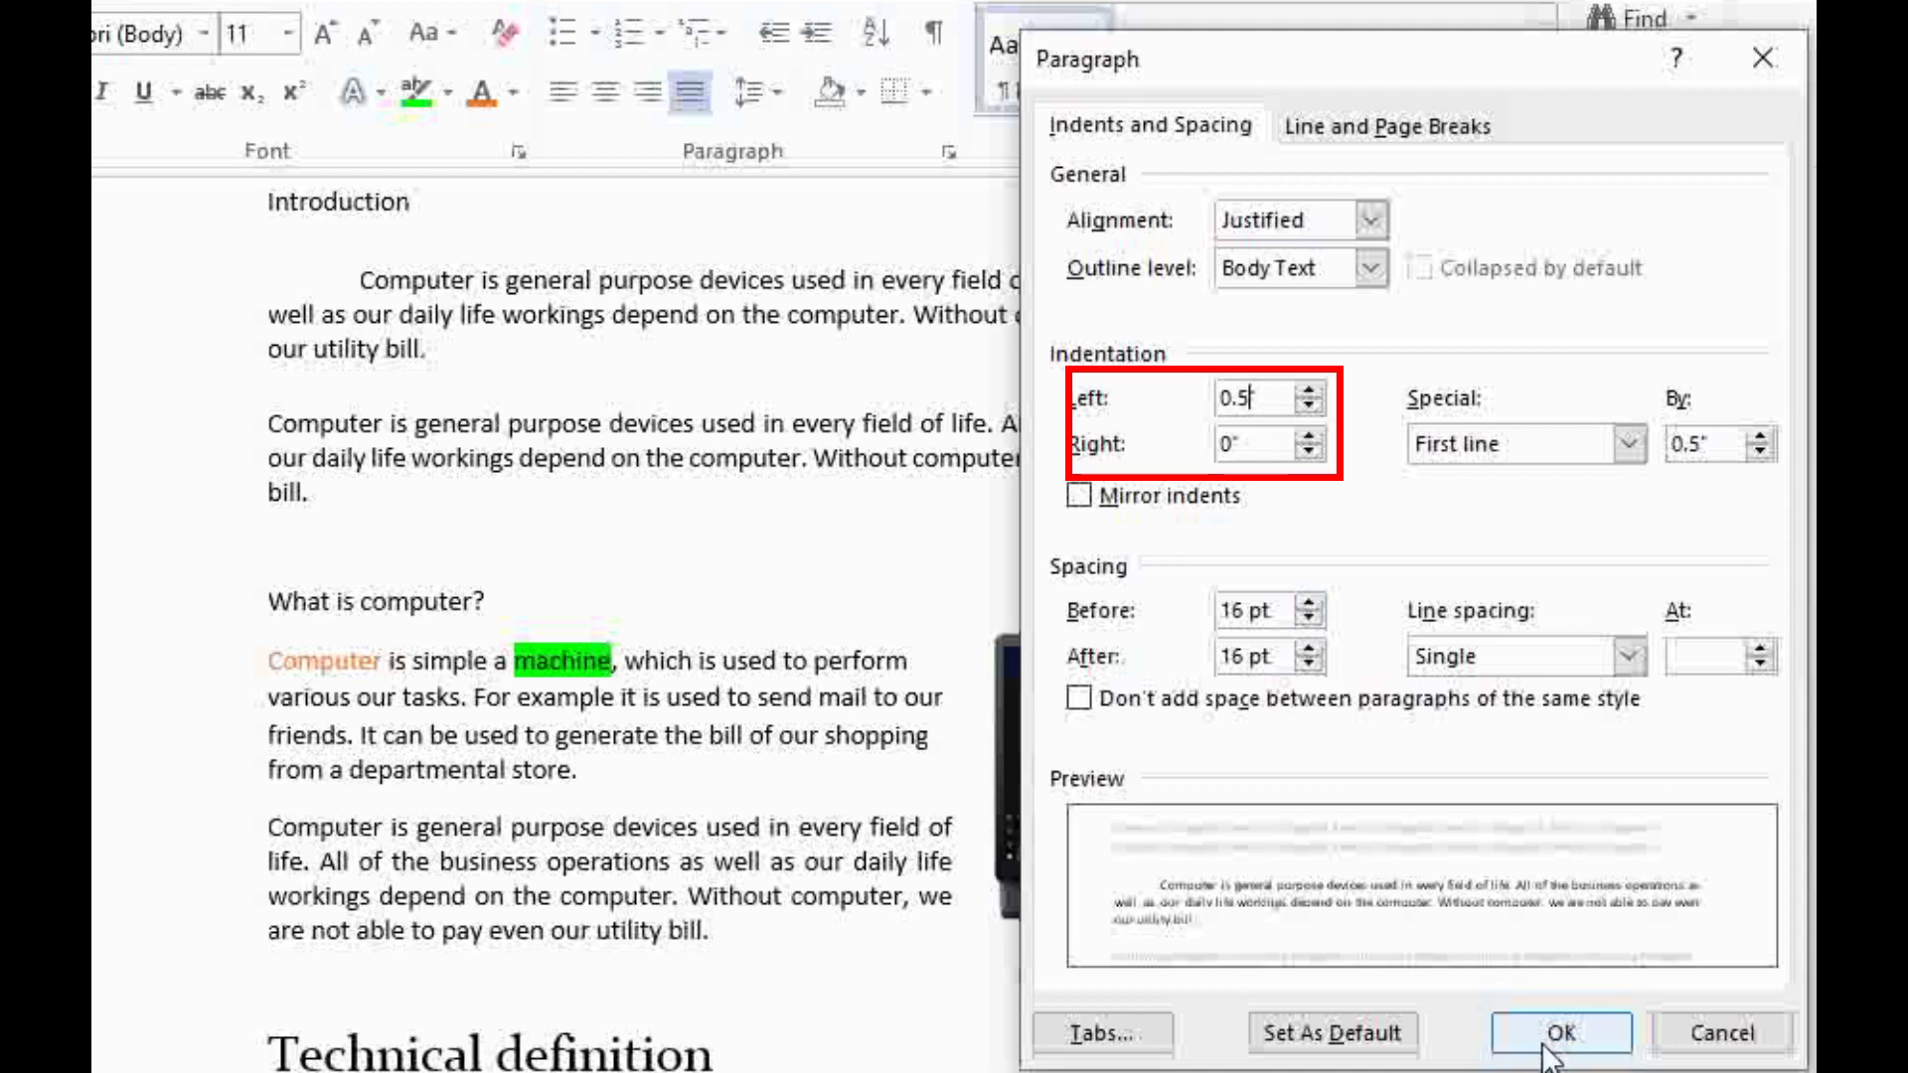
left_click(1547, 1036)
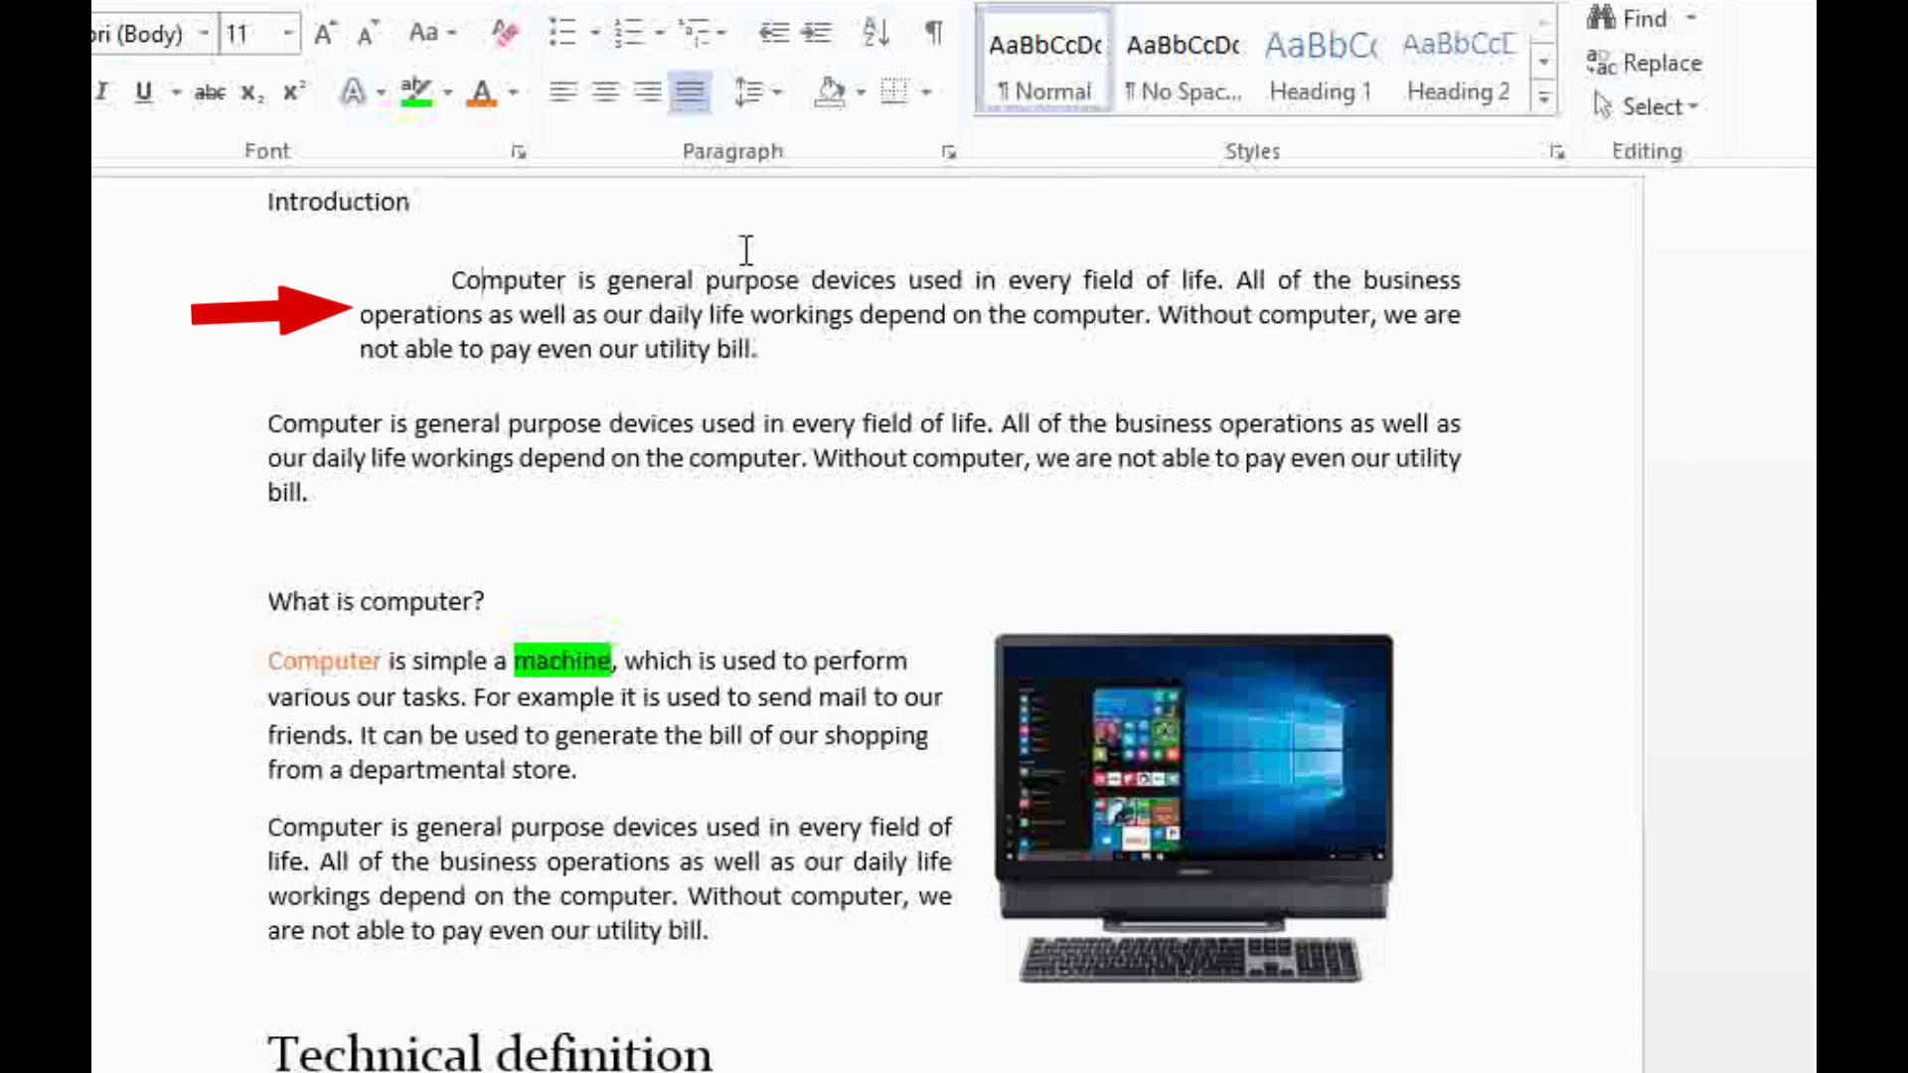
Step: Set the right indentation of the first paragraph under "Introduction" to 0.5" and apply it
left_click(948, 154)
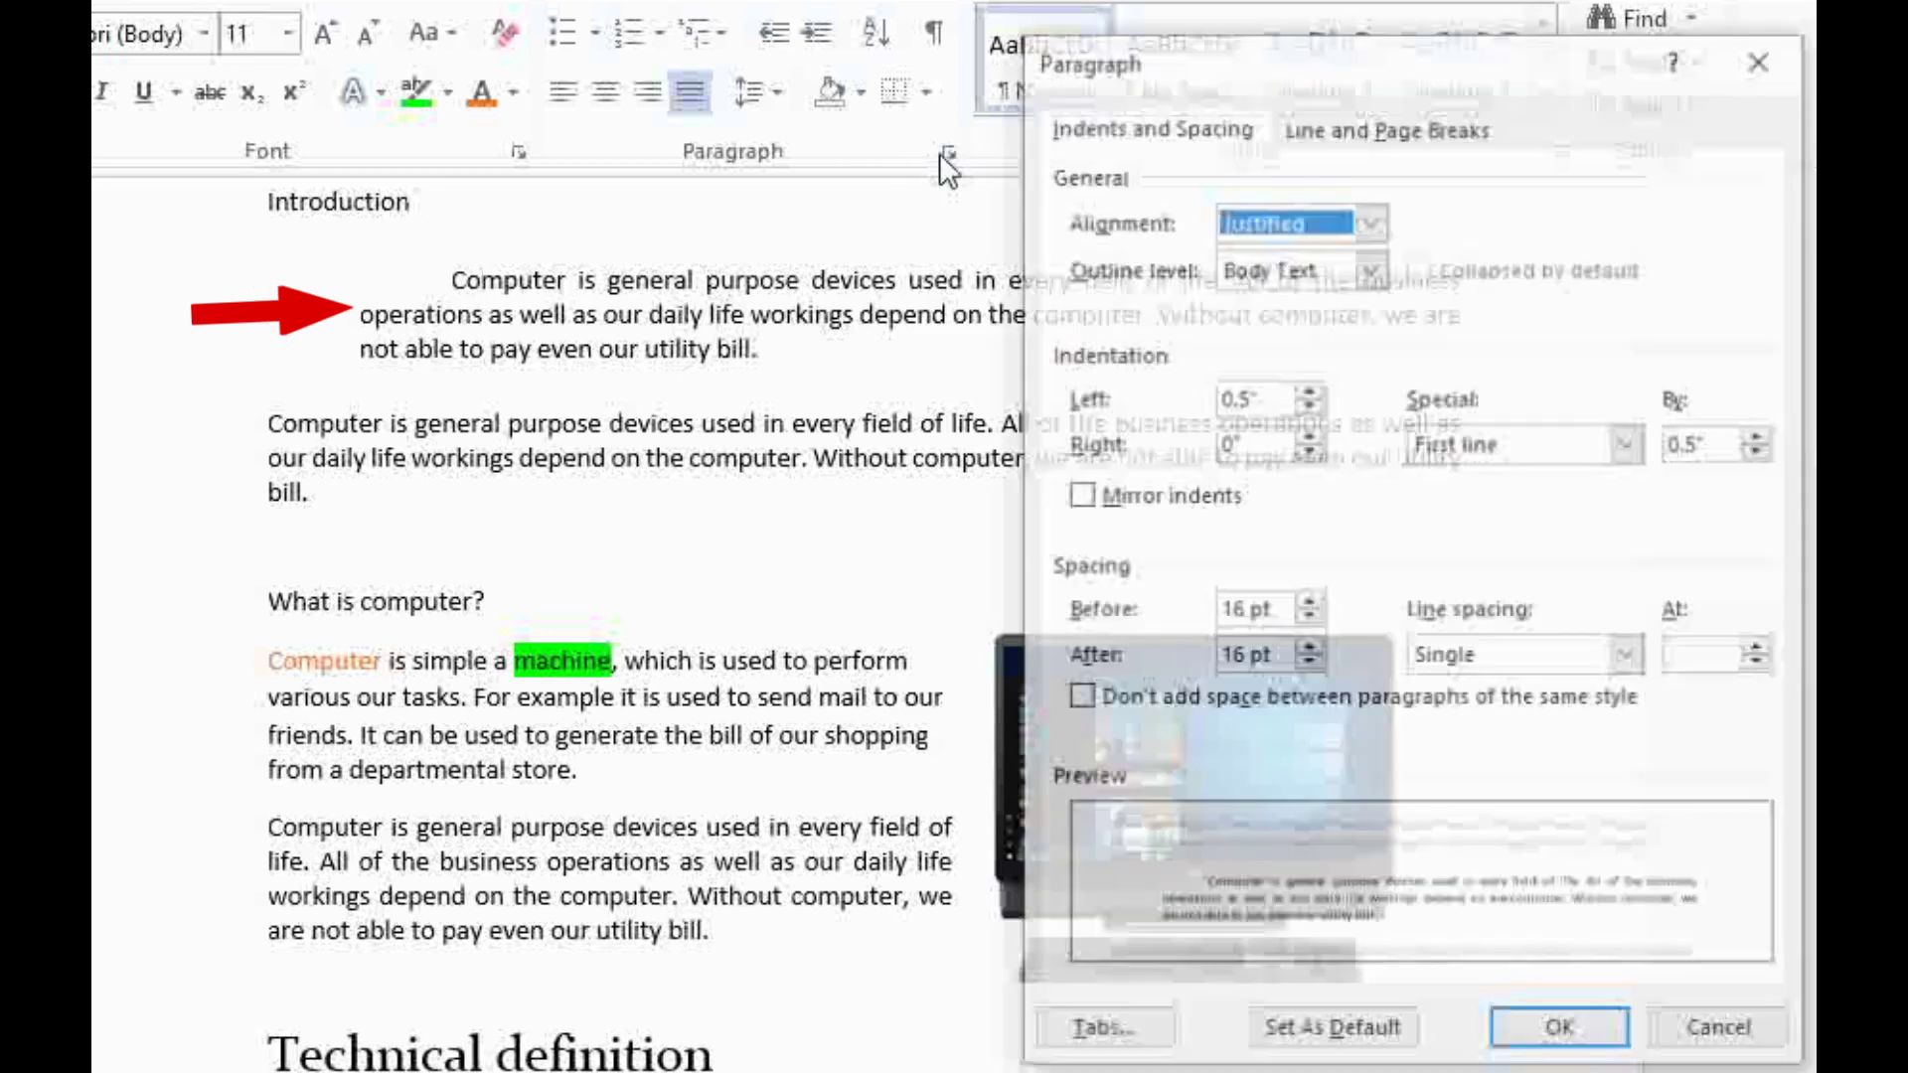
left_click(1242, 444)
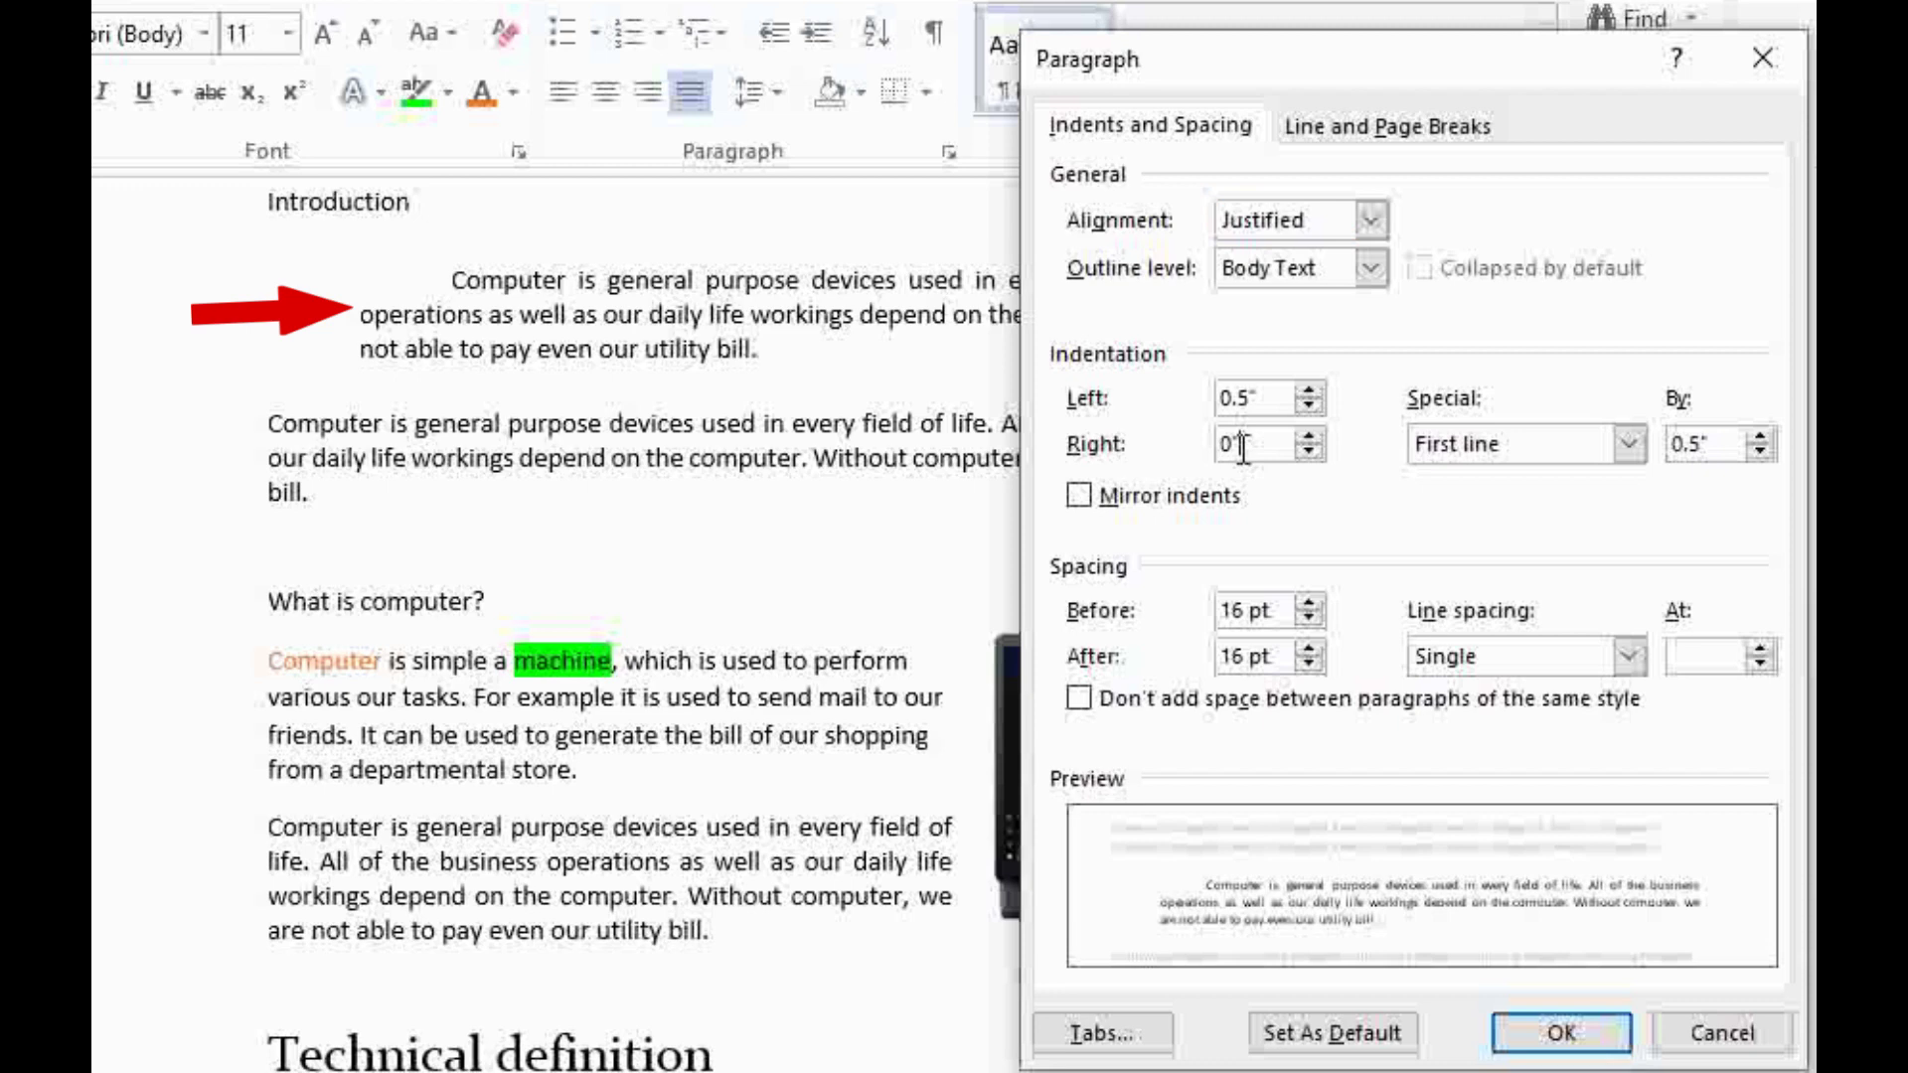
type(".")
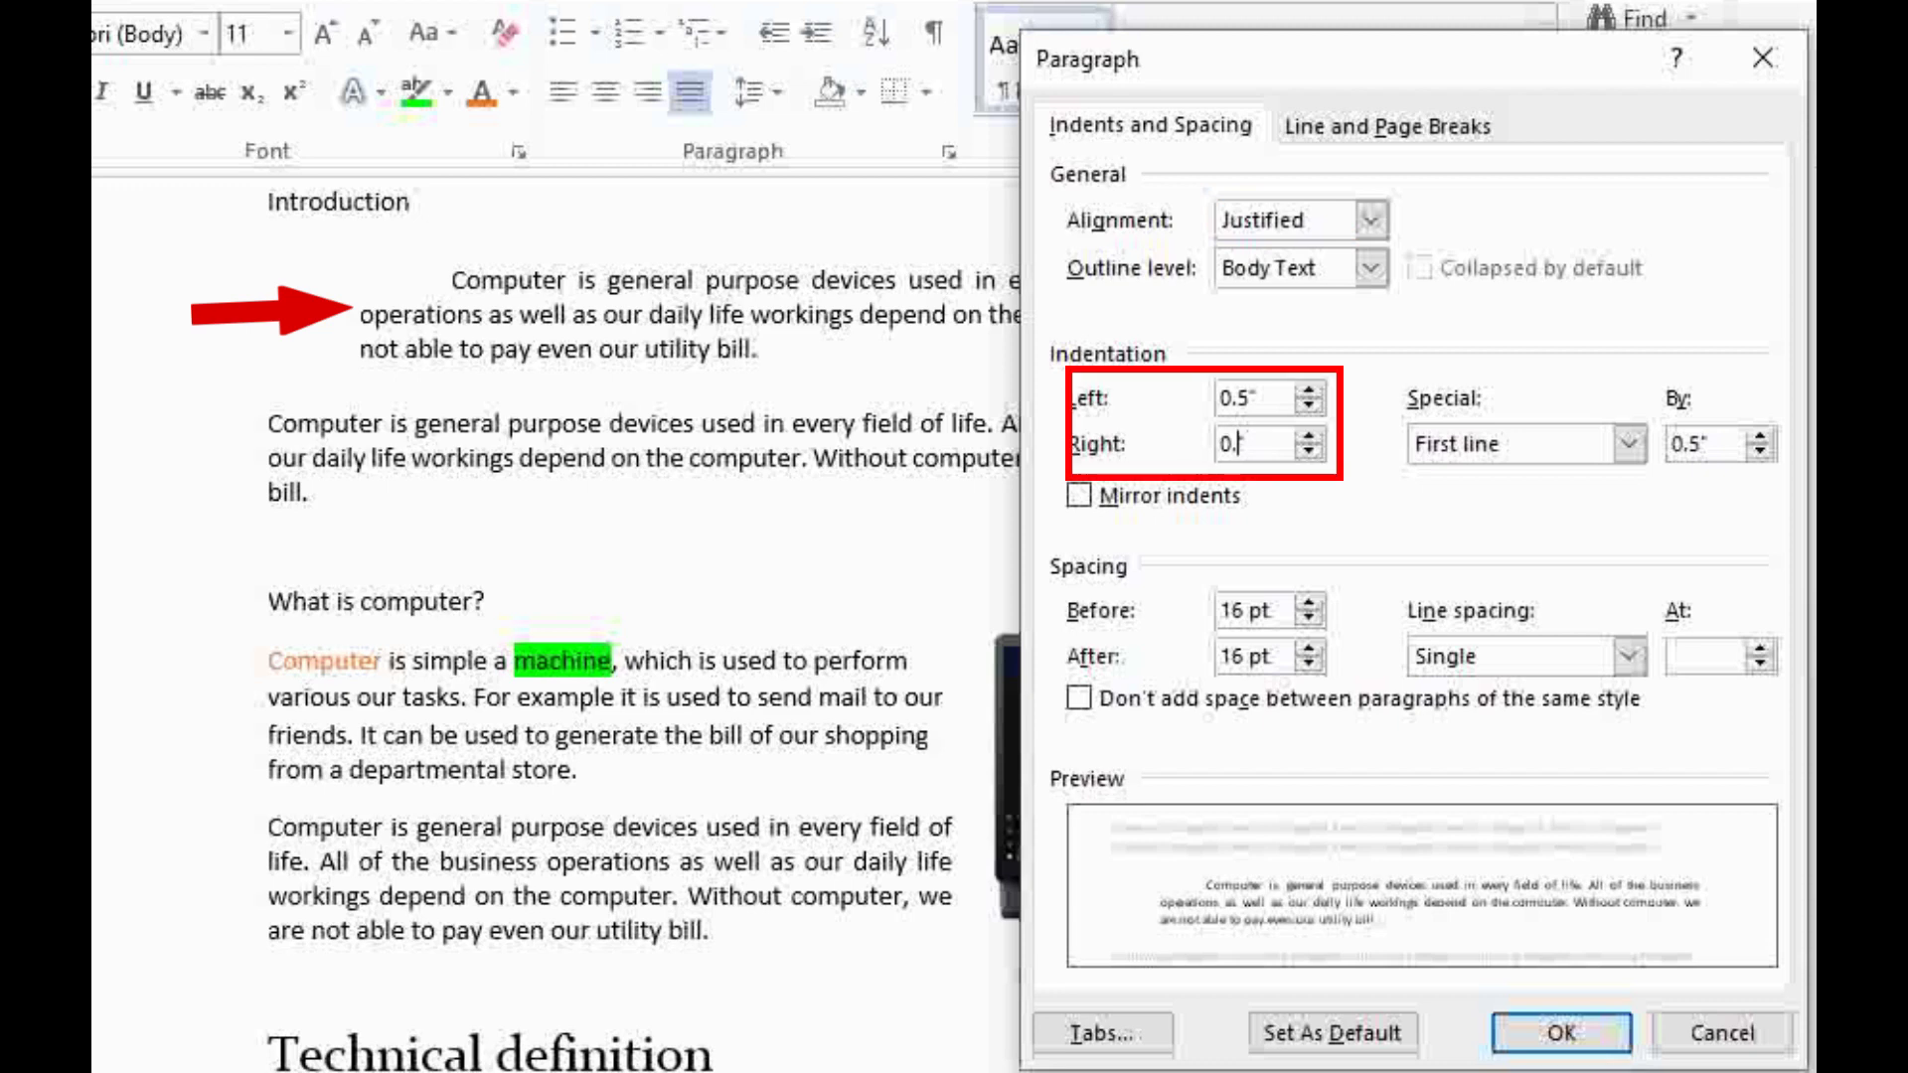
type("5")
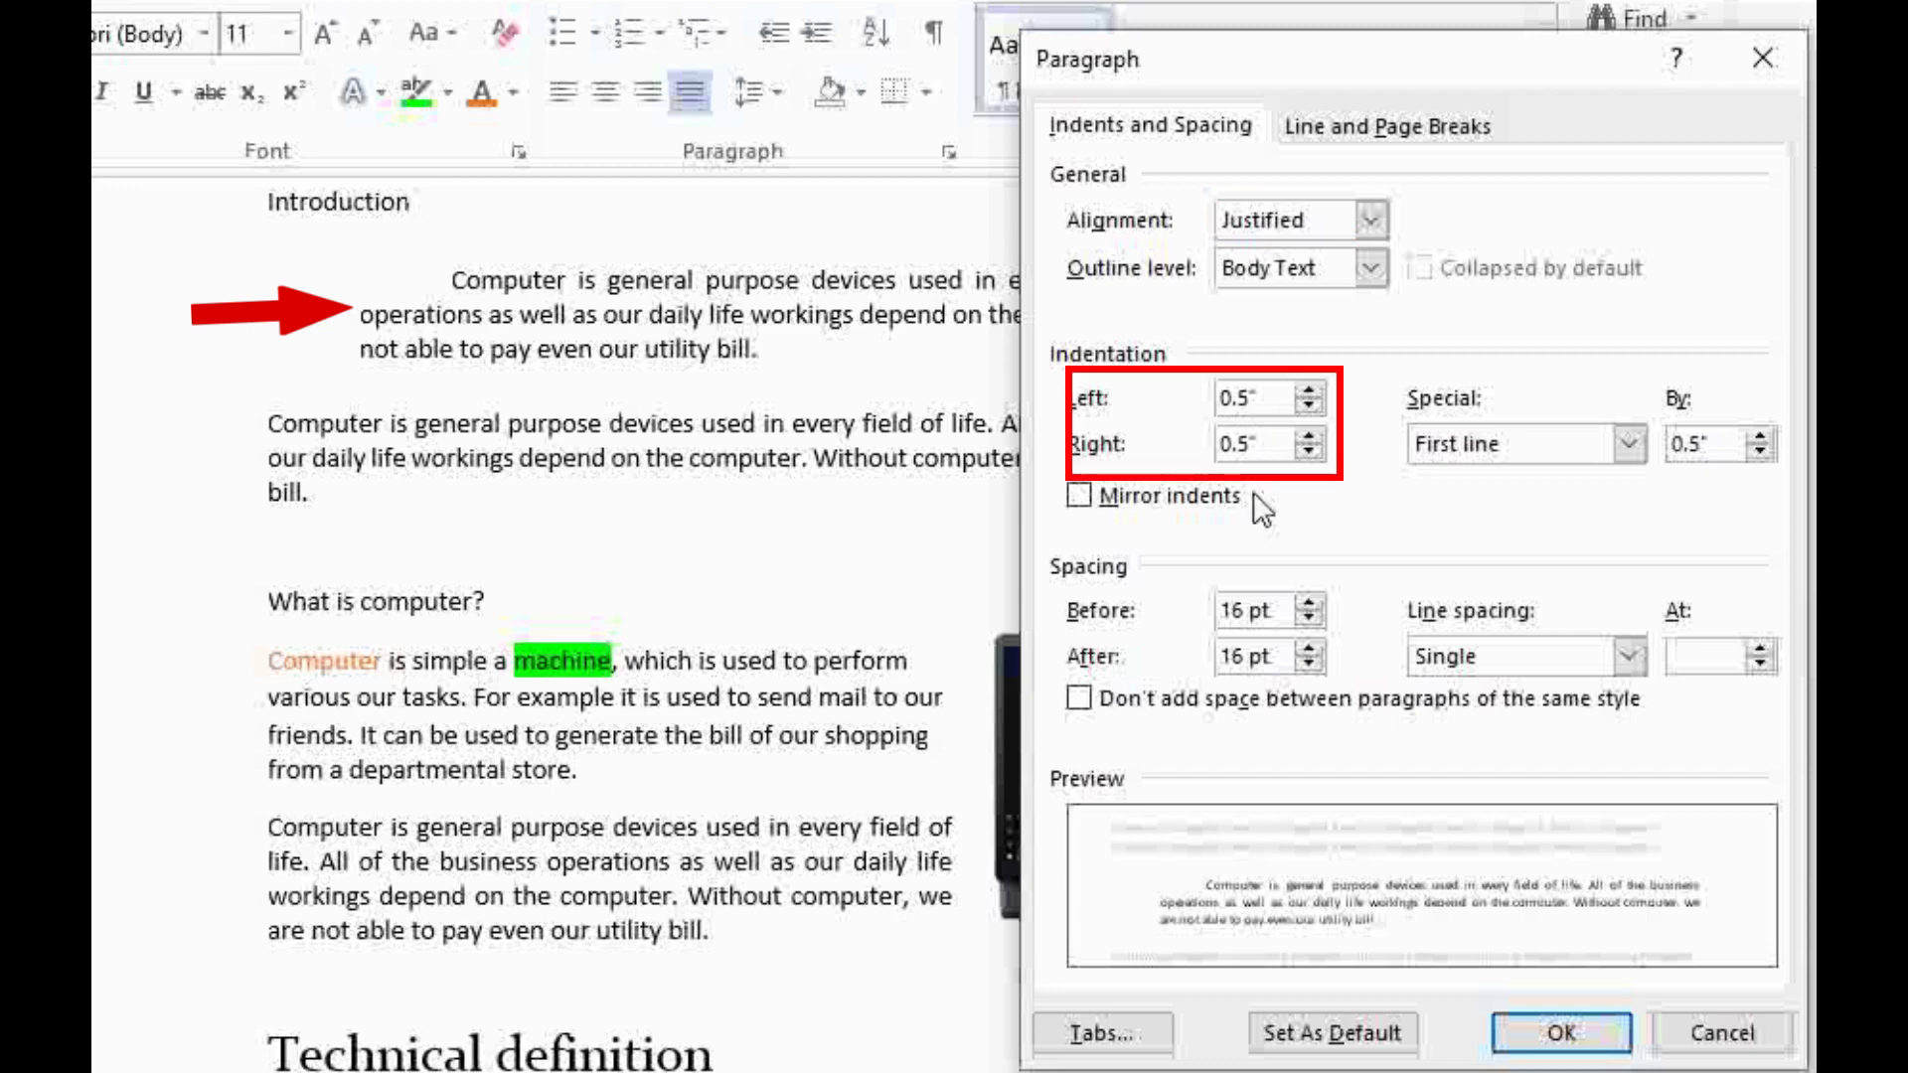
left_click(1553, 1046)
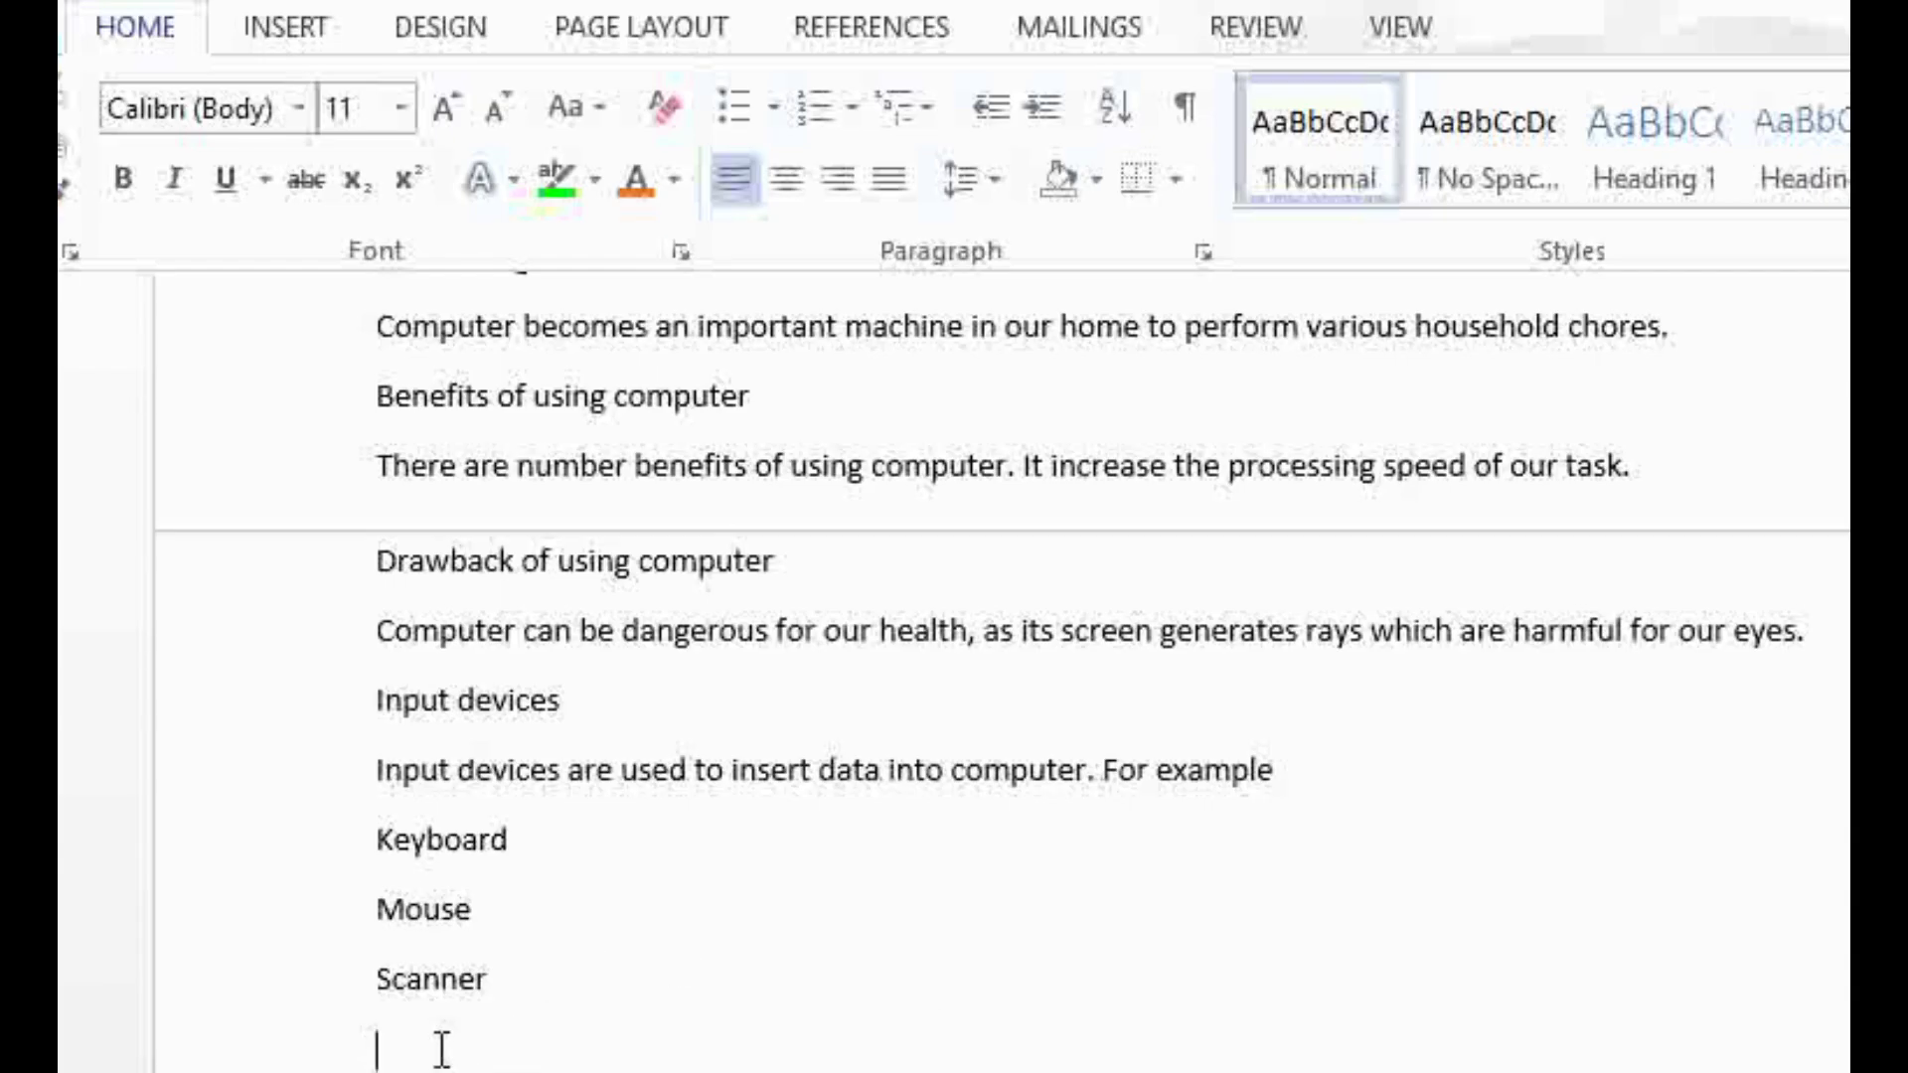
Step: Format the Keyboard, Mouse and Scanner lines under "Input devices" as a bulleted list with check mark bullets
double_click(385, 840)
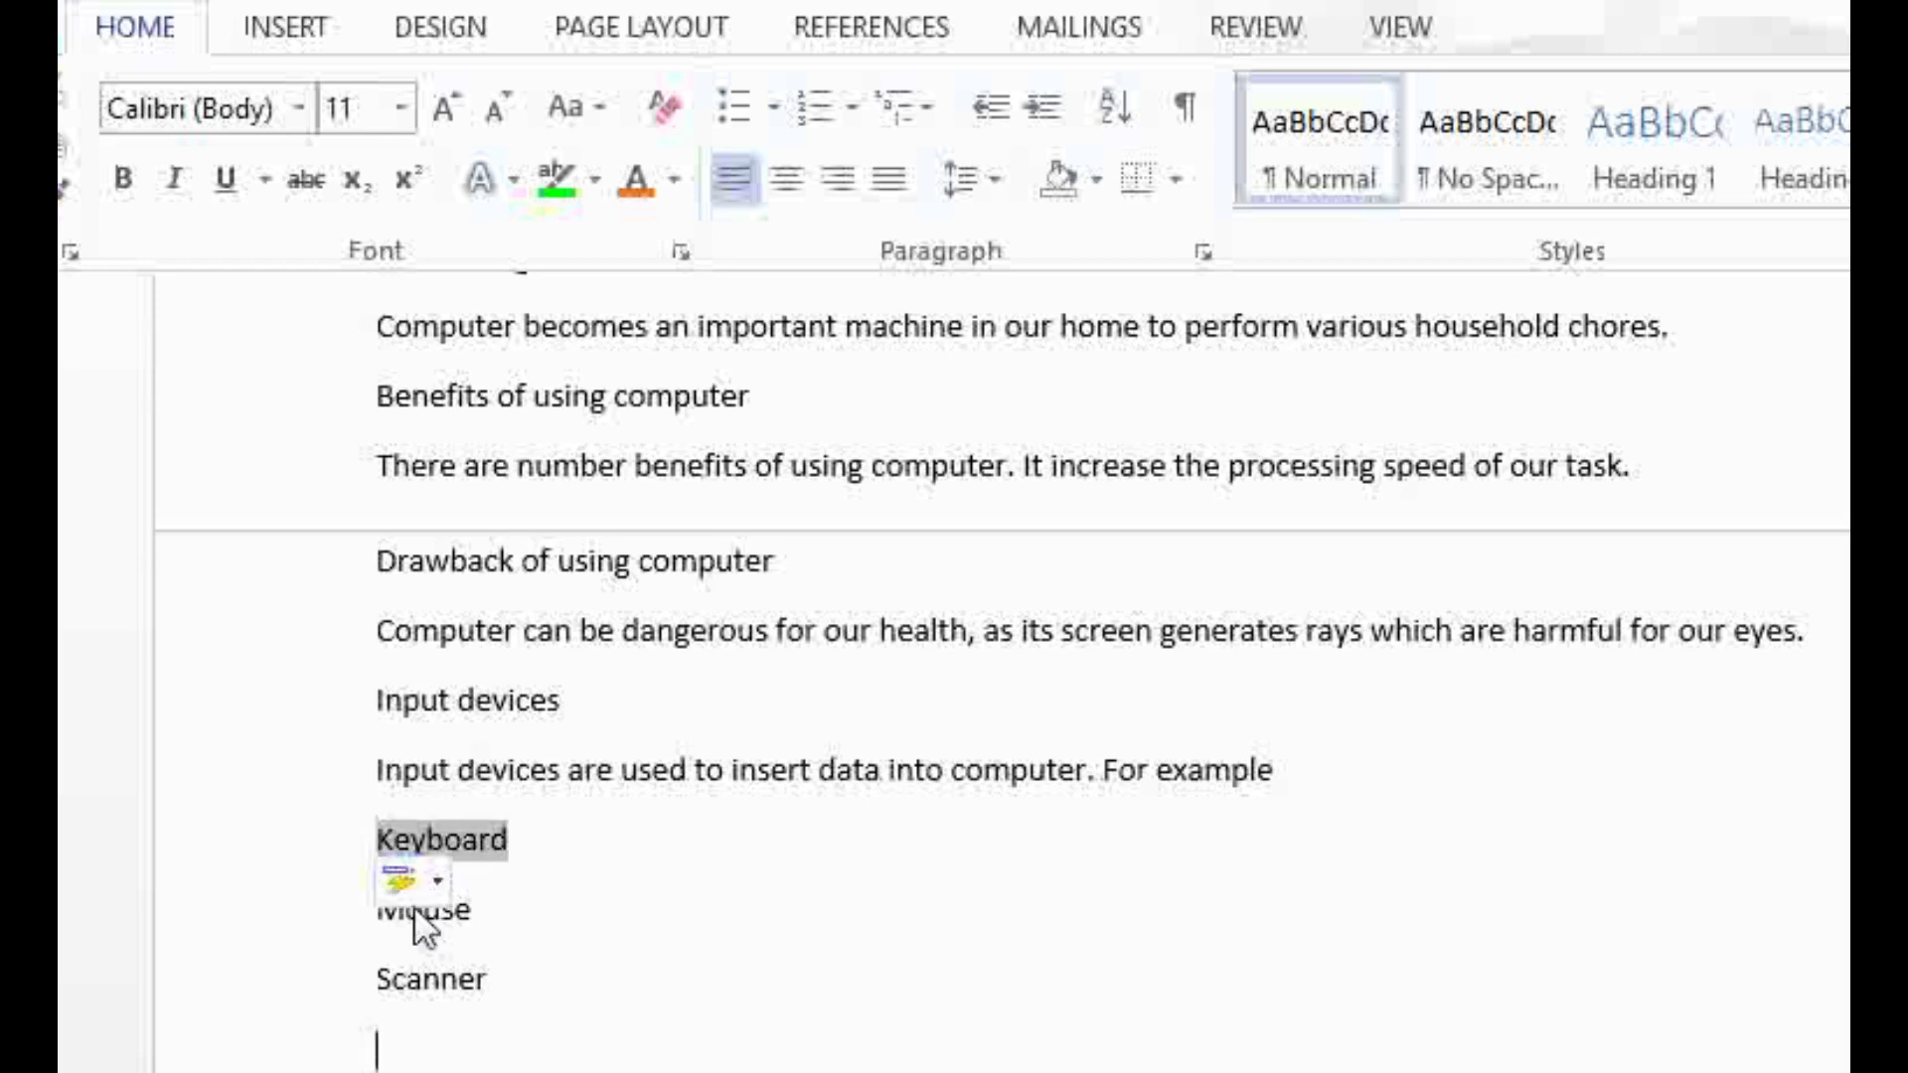
left_click(411, 912)
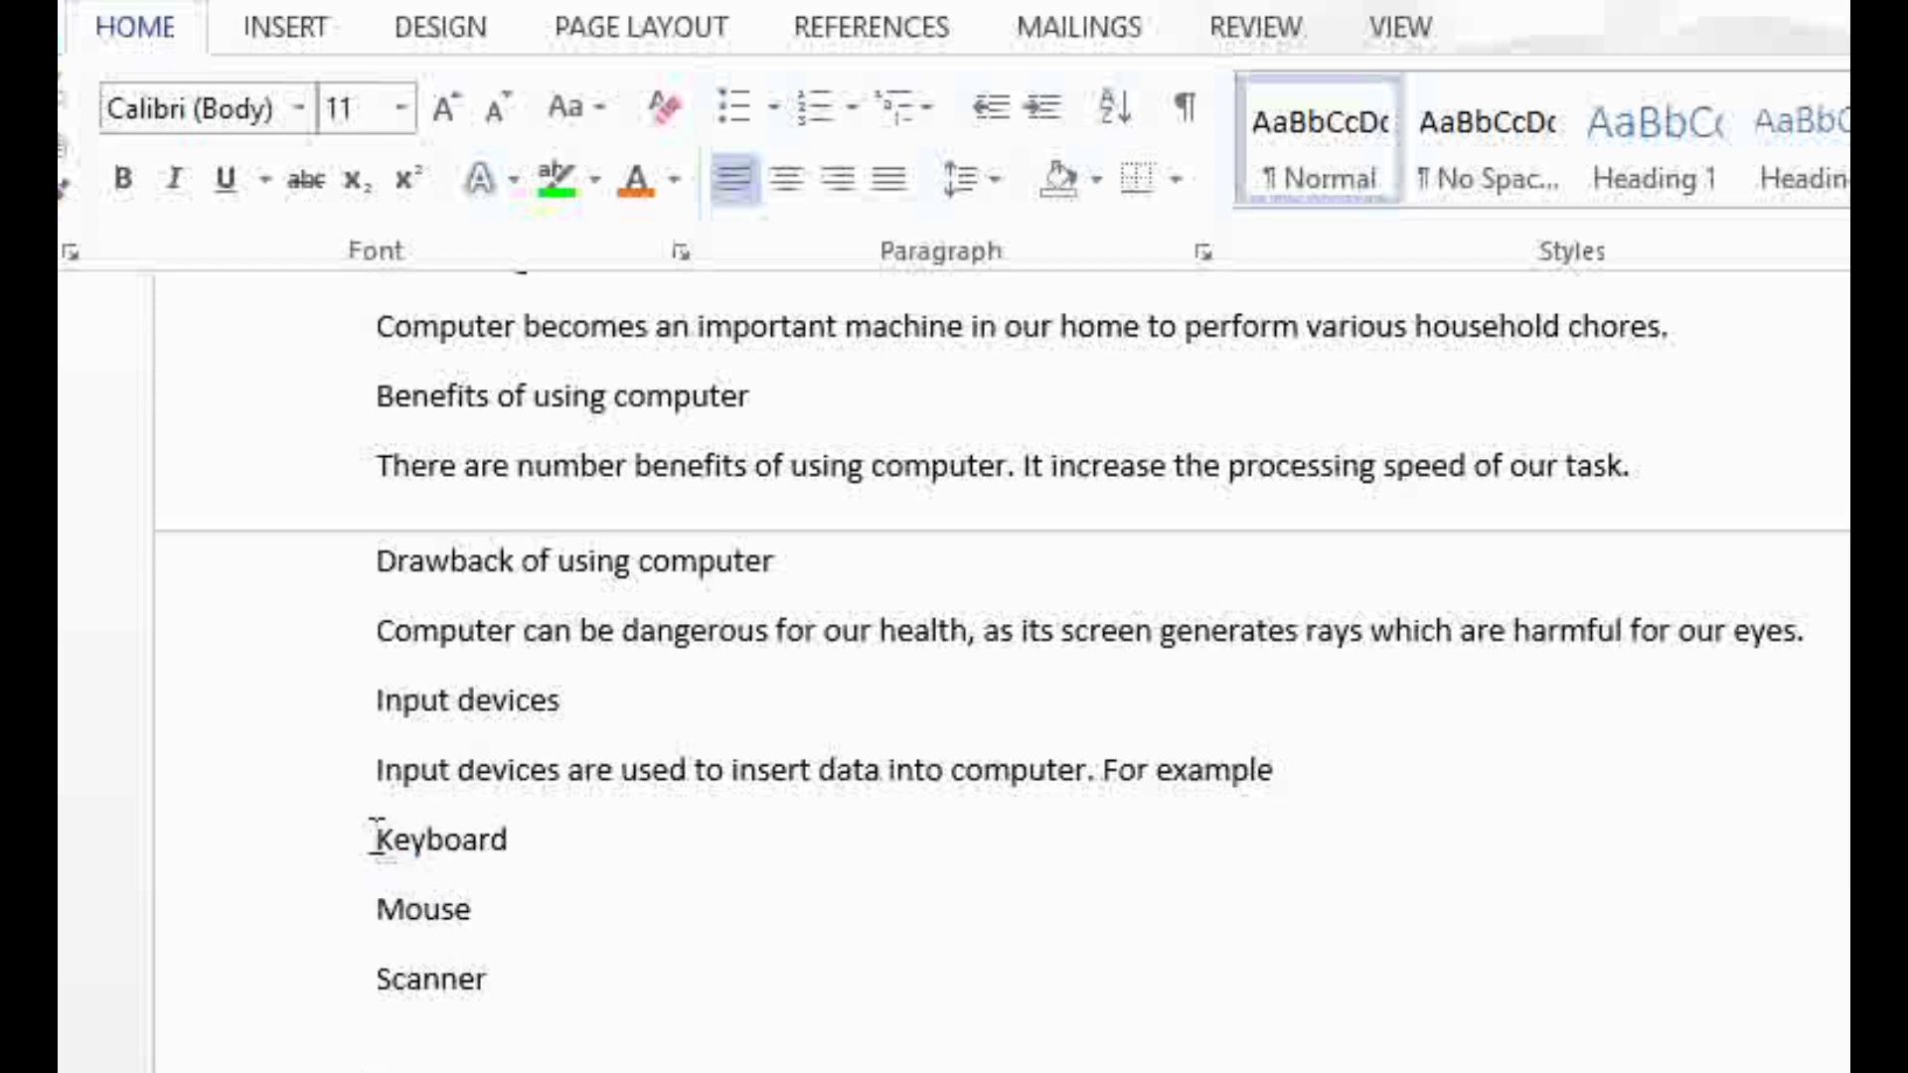
left_click_drag(375, 839, 554, 977)
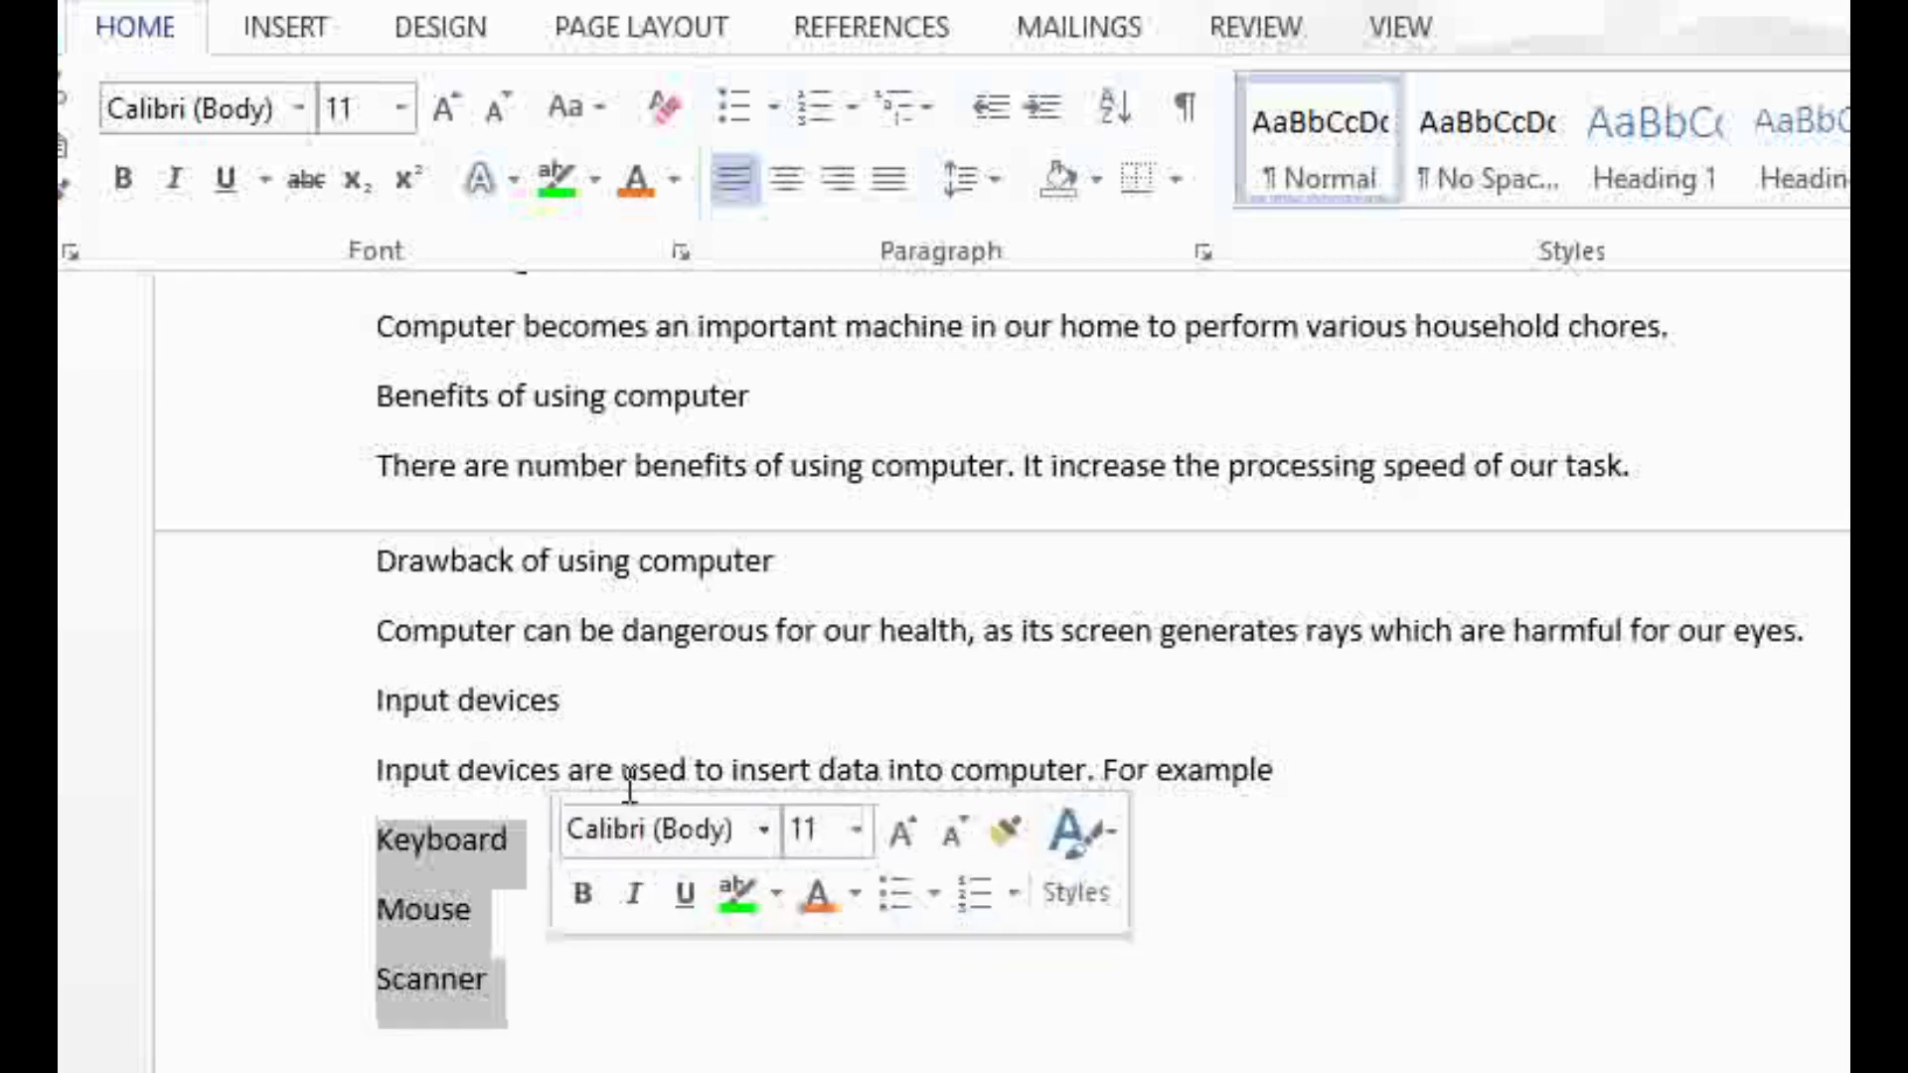
left_click(735, 107)
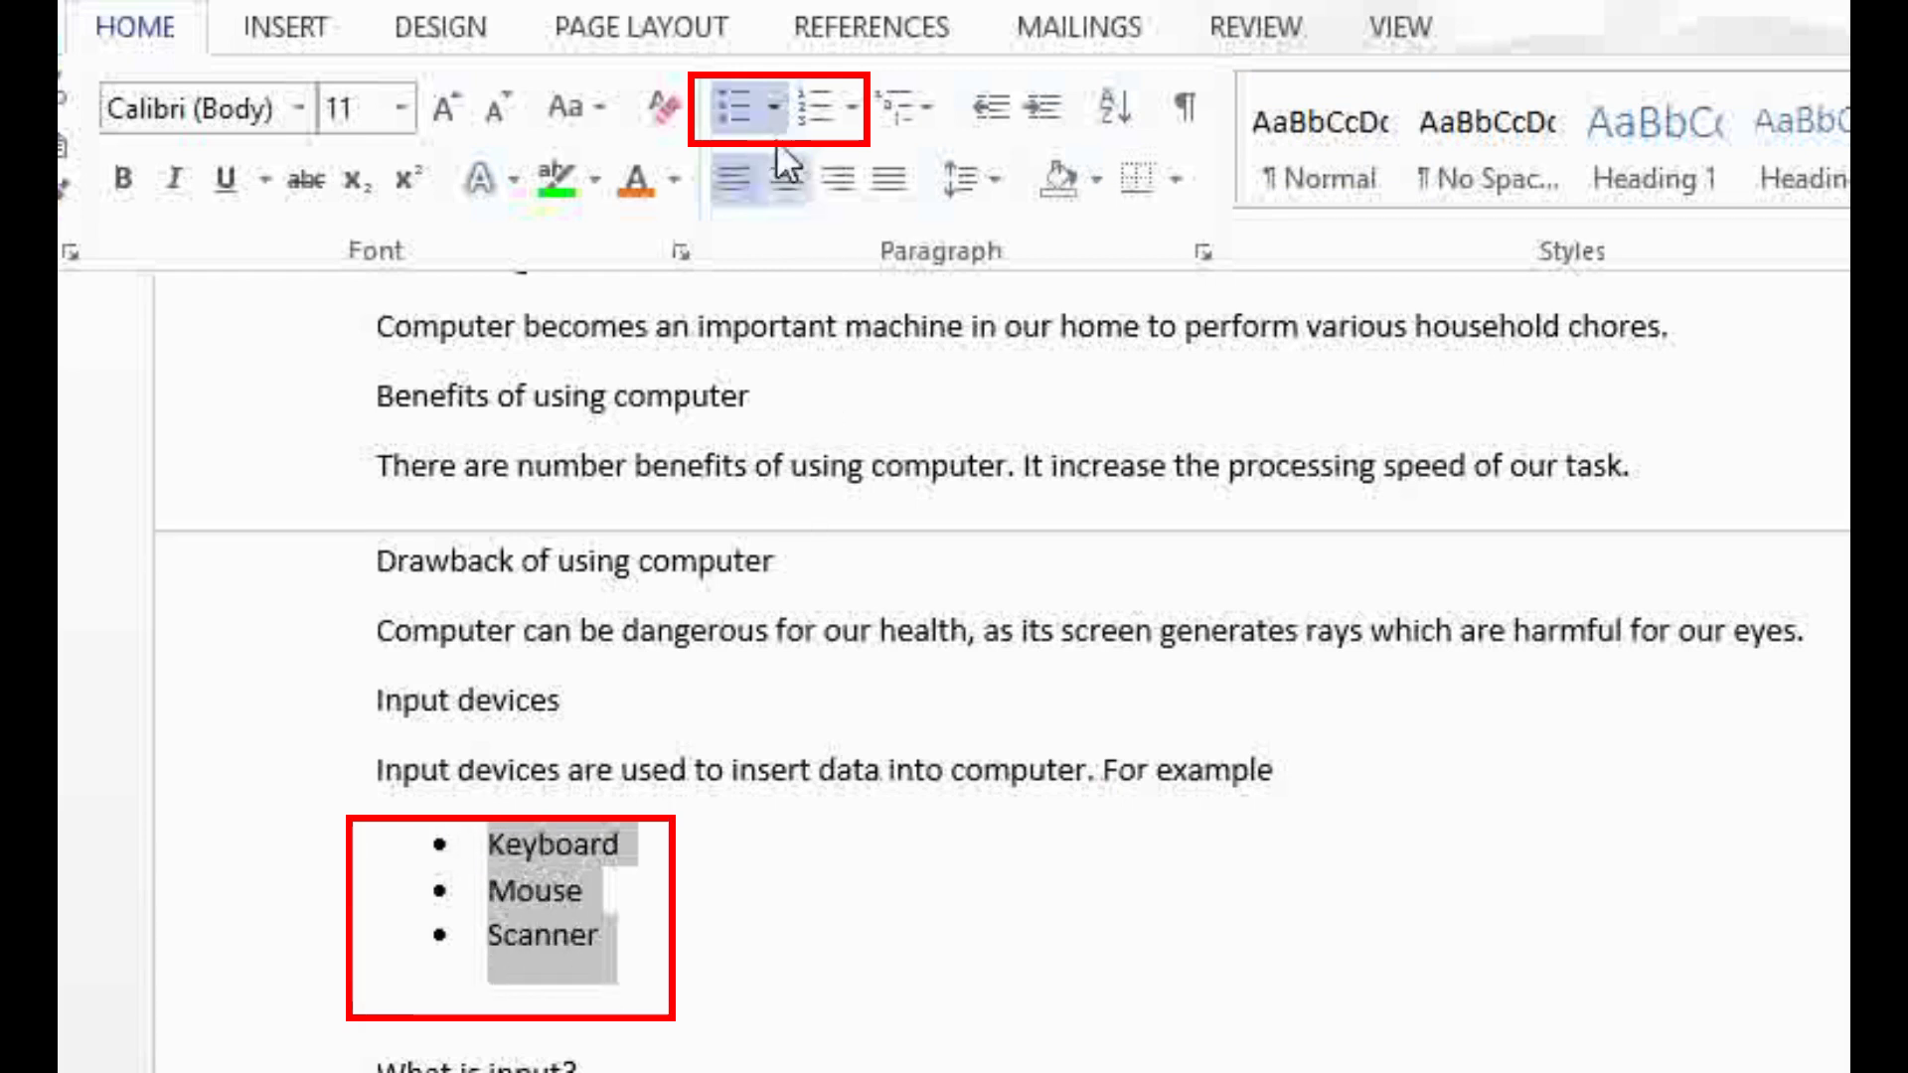
left_click(774, 110)
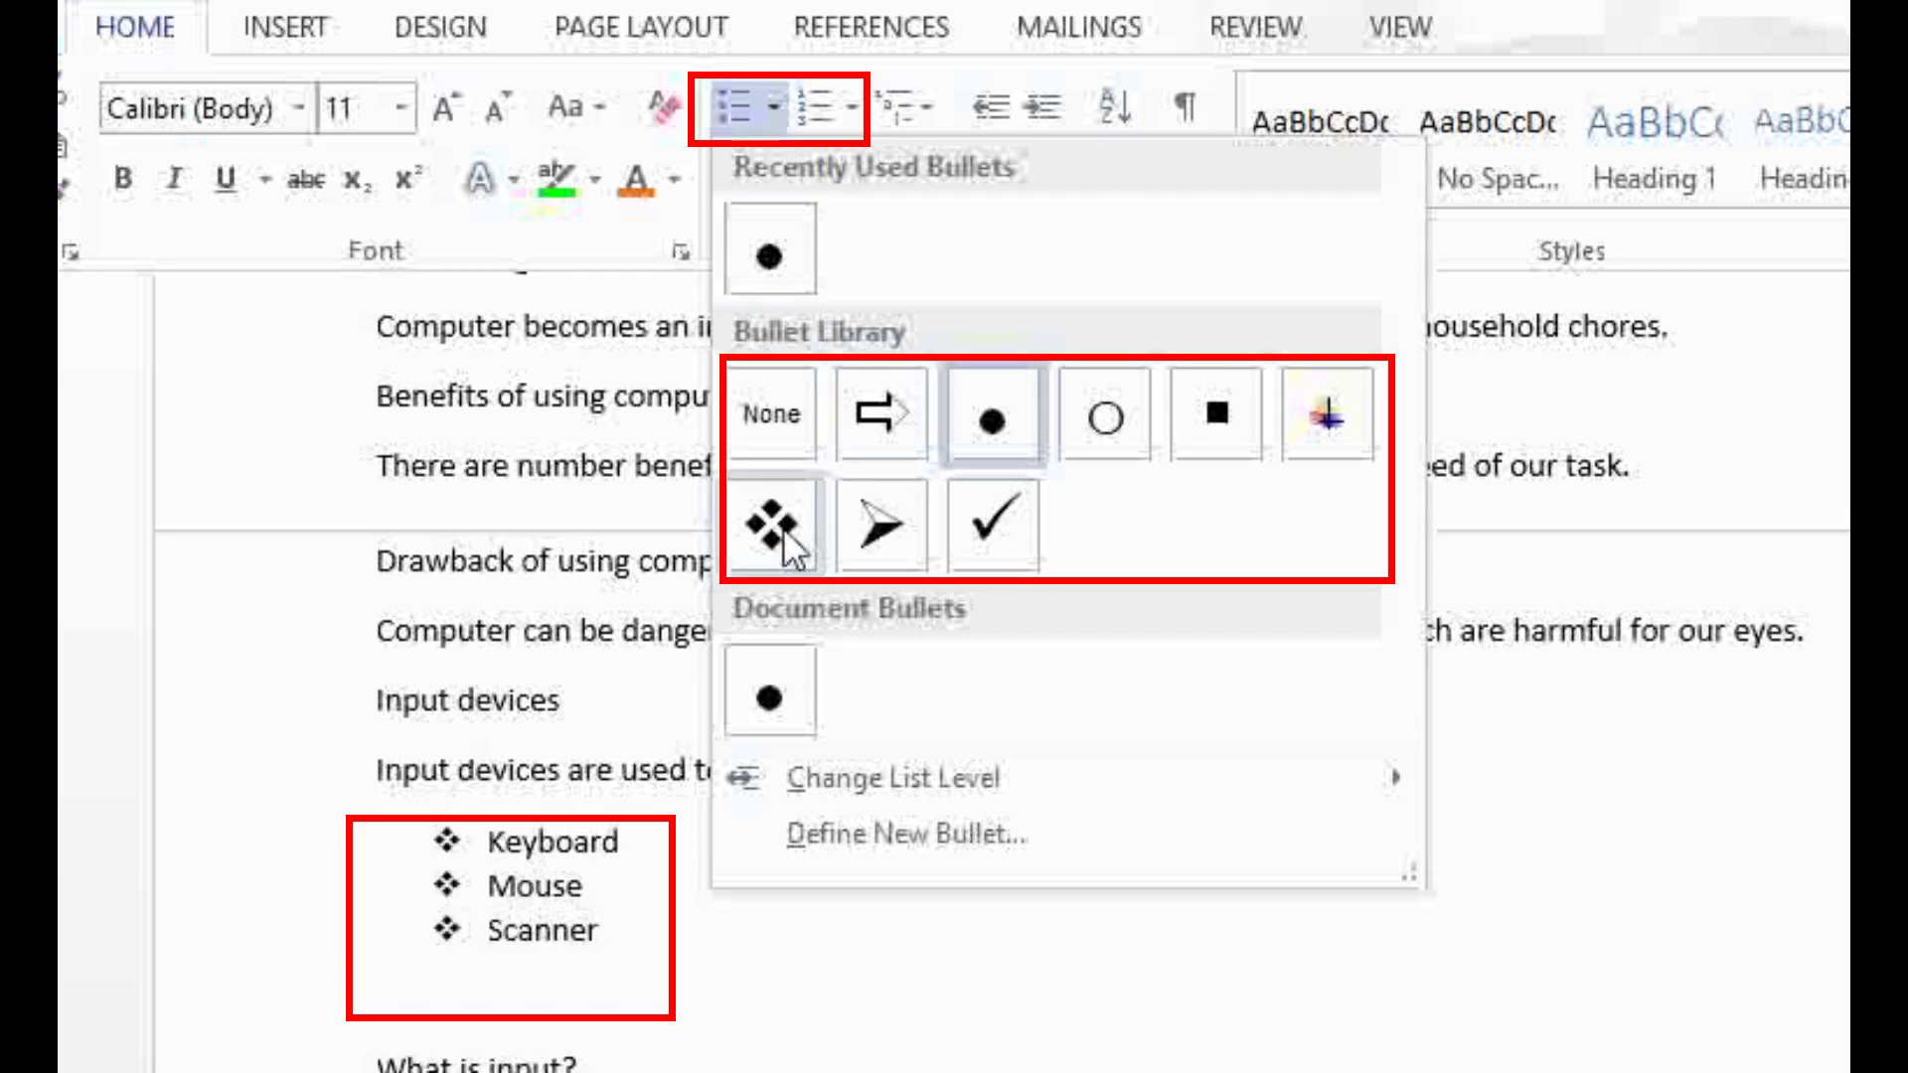
left_click(992, 540)
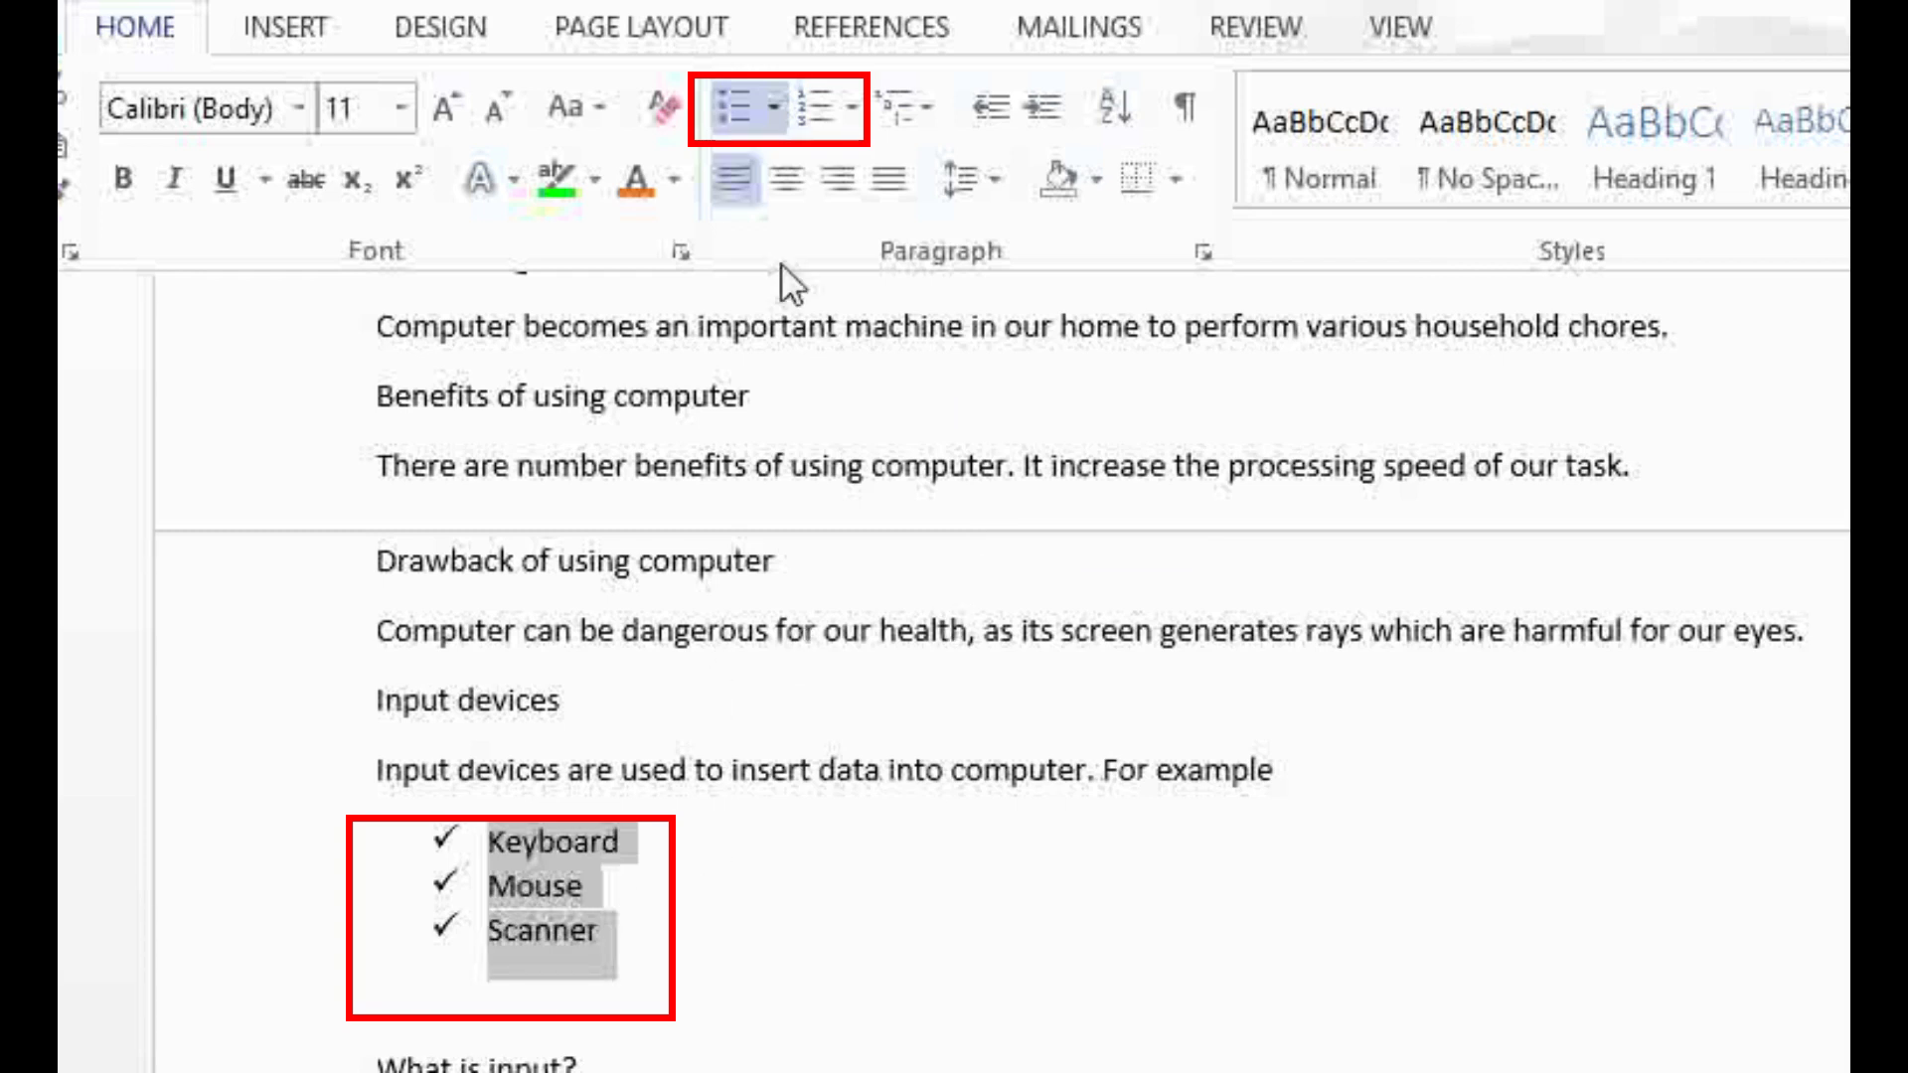
Step: Convert the Keyboard, Mouse and Scanner list into a numbered list using the a., b., c. format
left_click(813, 120)
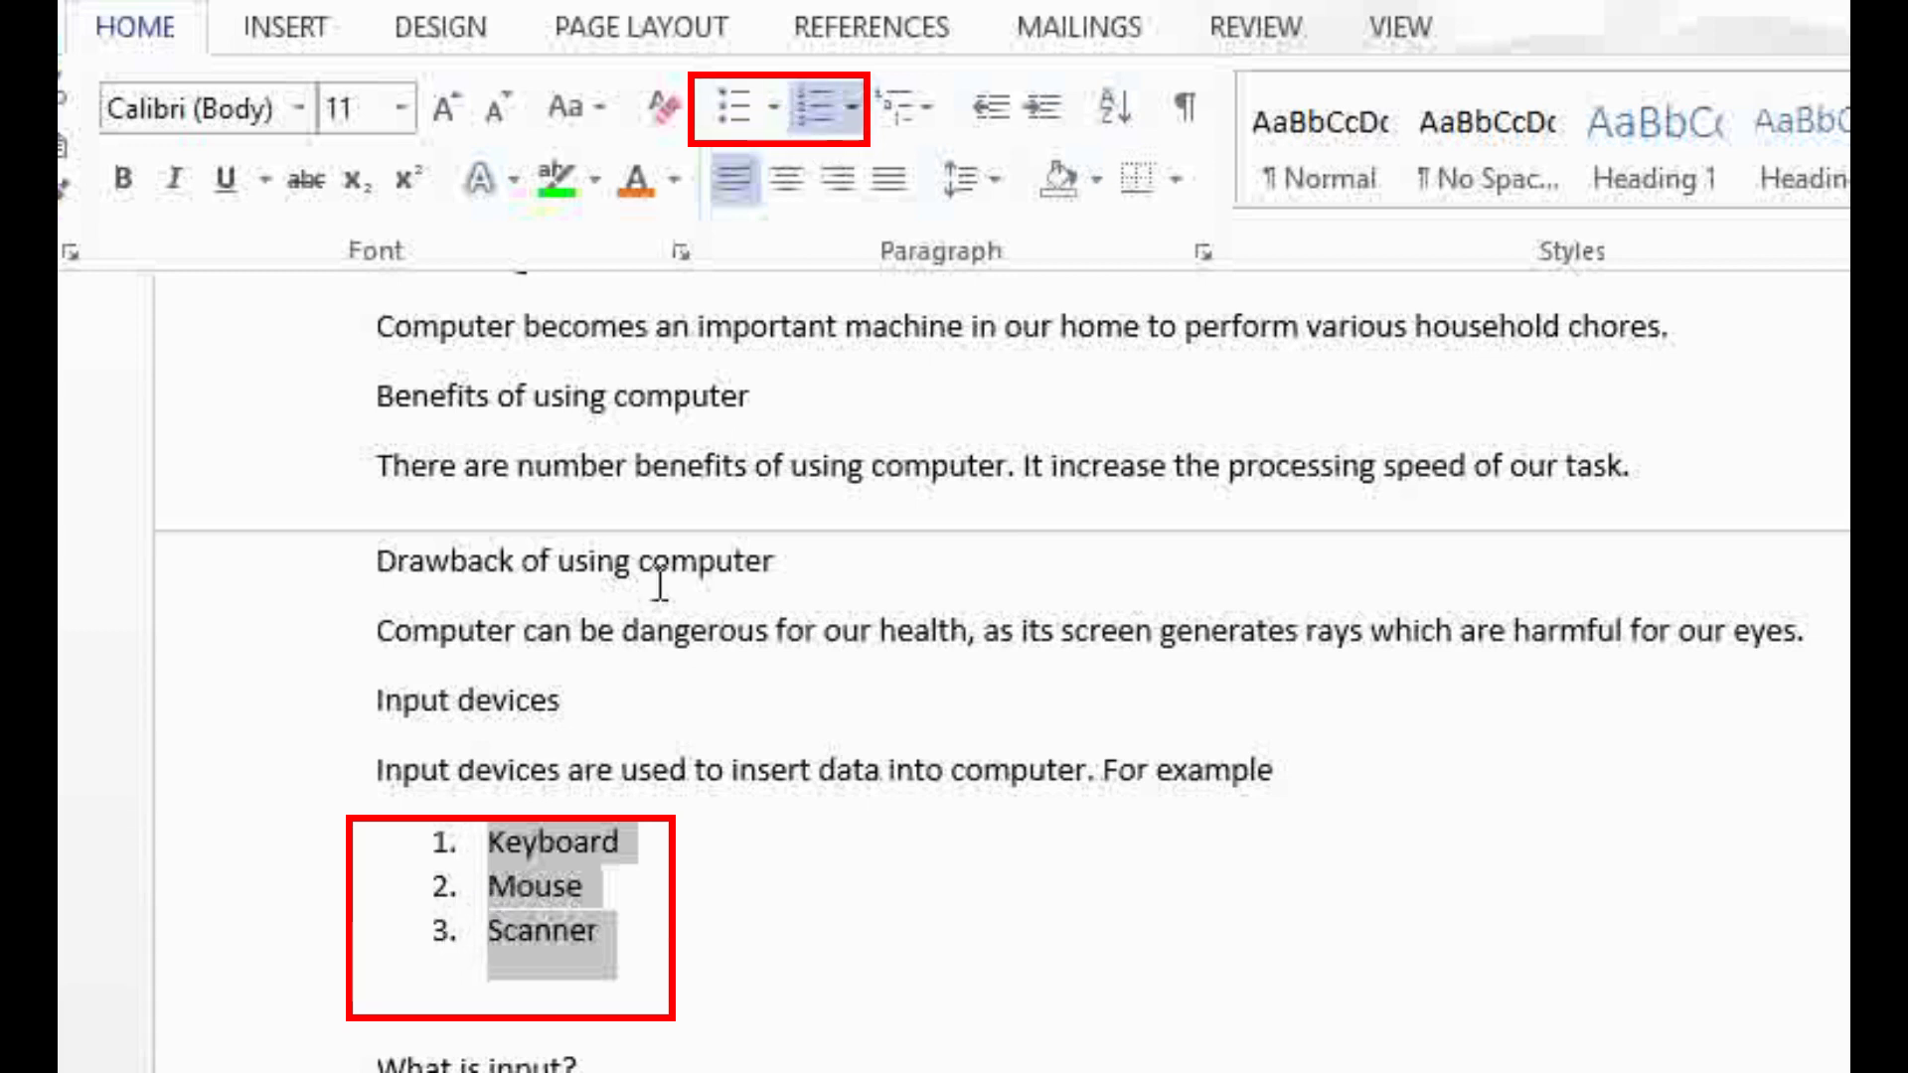
left_click(852, 109)
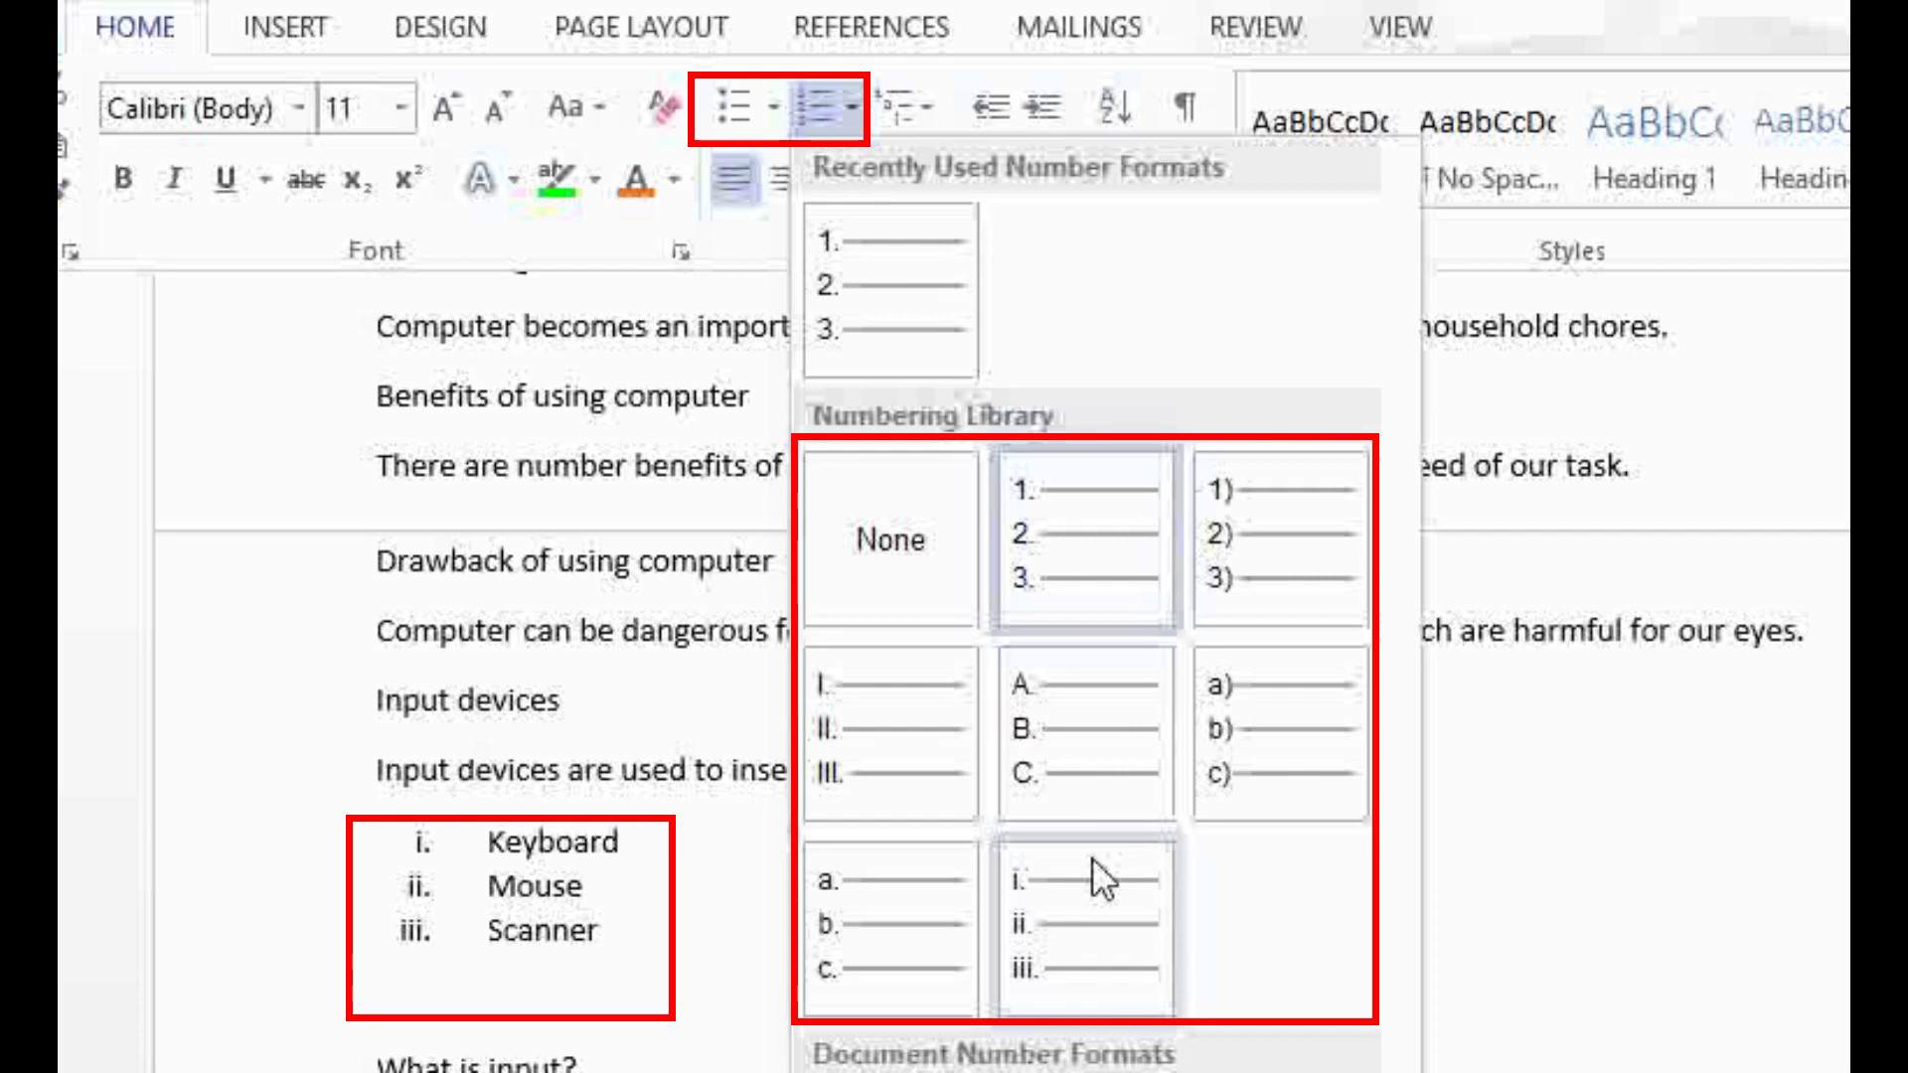
left_click(892, 902)
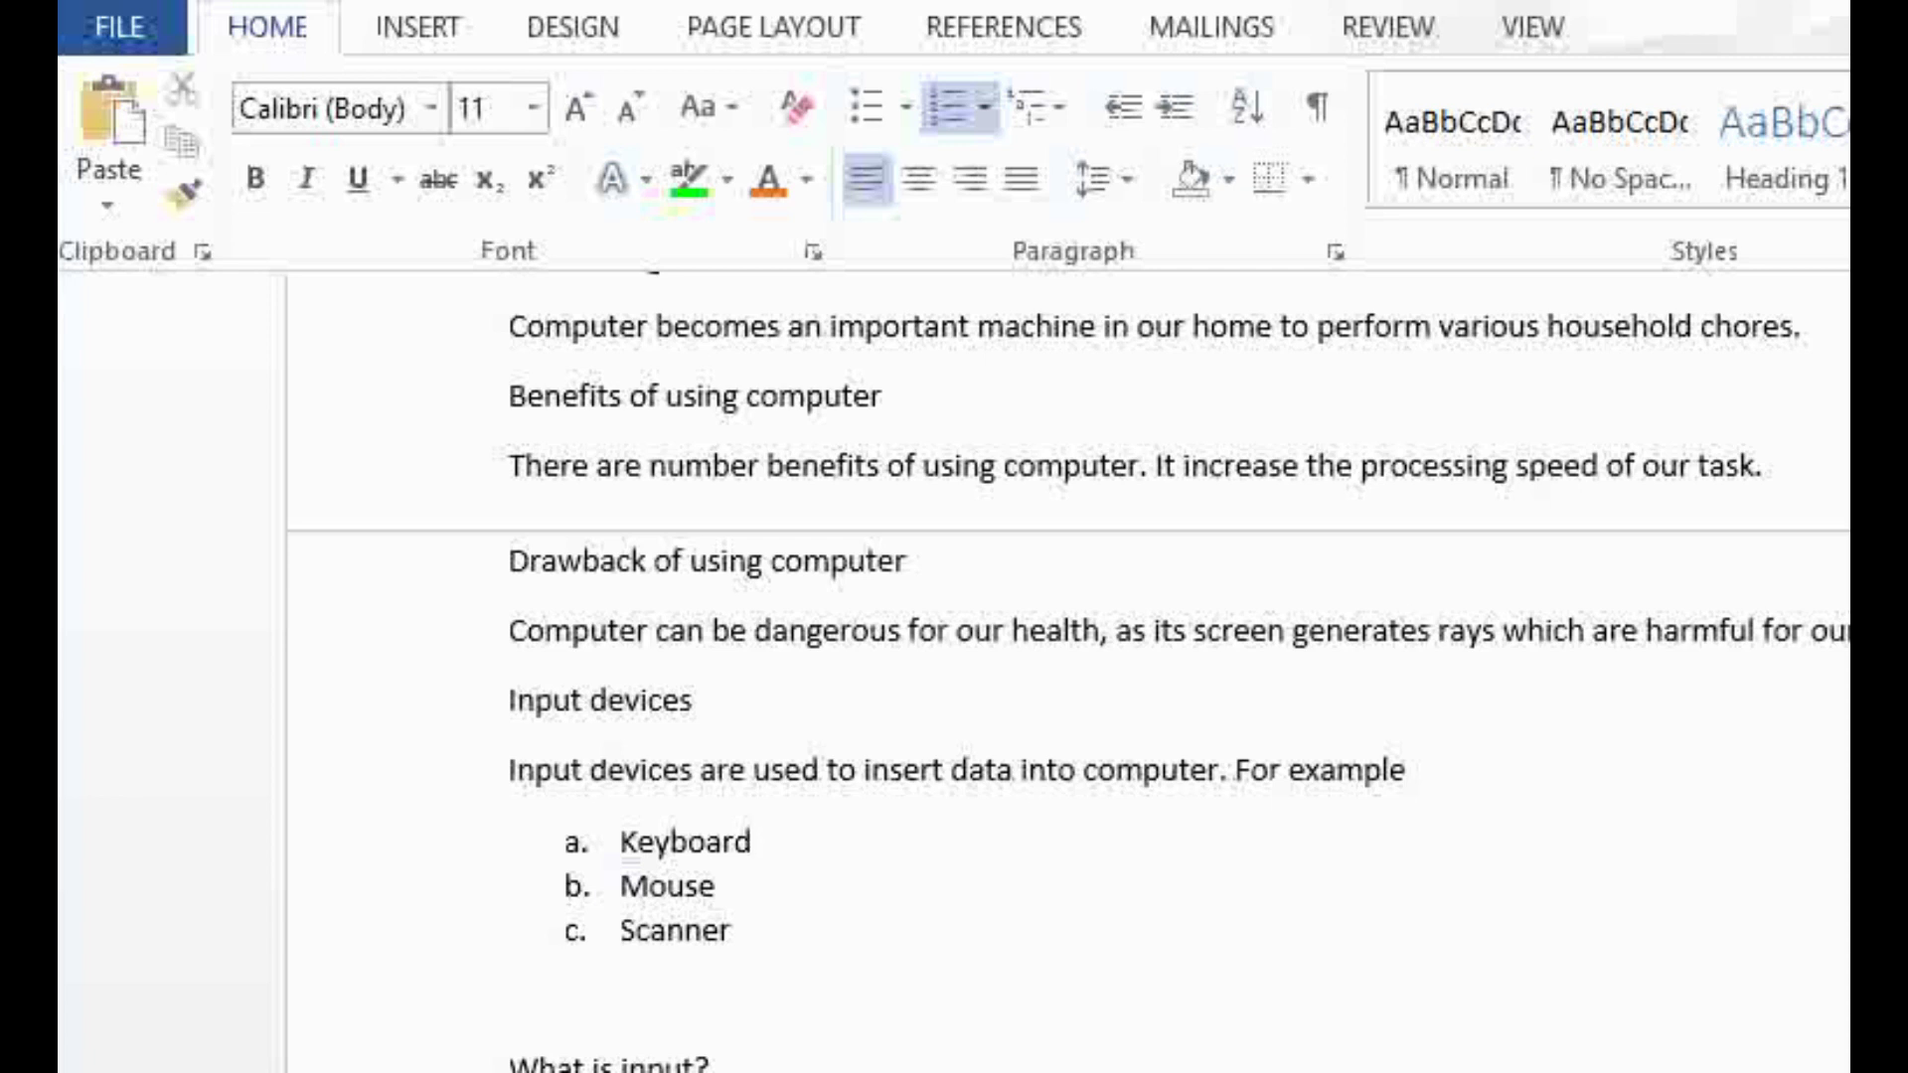
Step: Insert a table with five columns and three rows below the line "Input is a way to provide data to computer."
left_click(511, 1000)
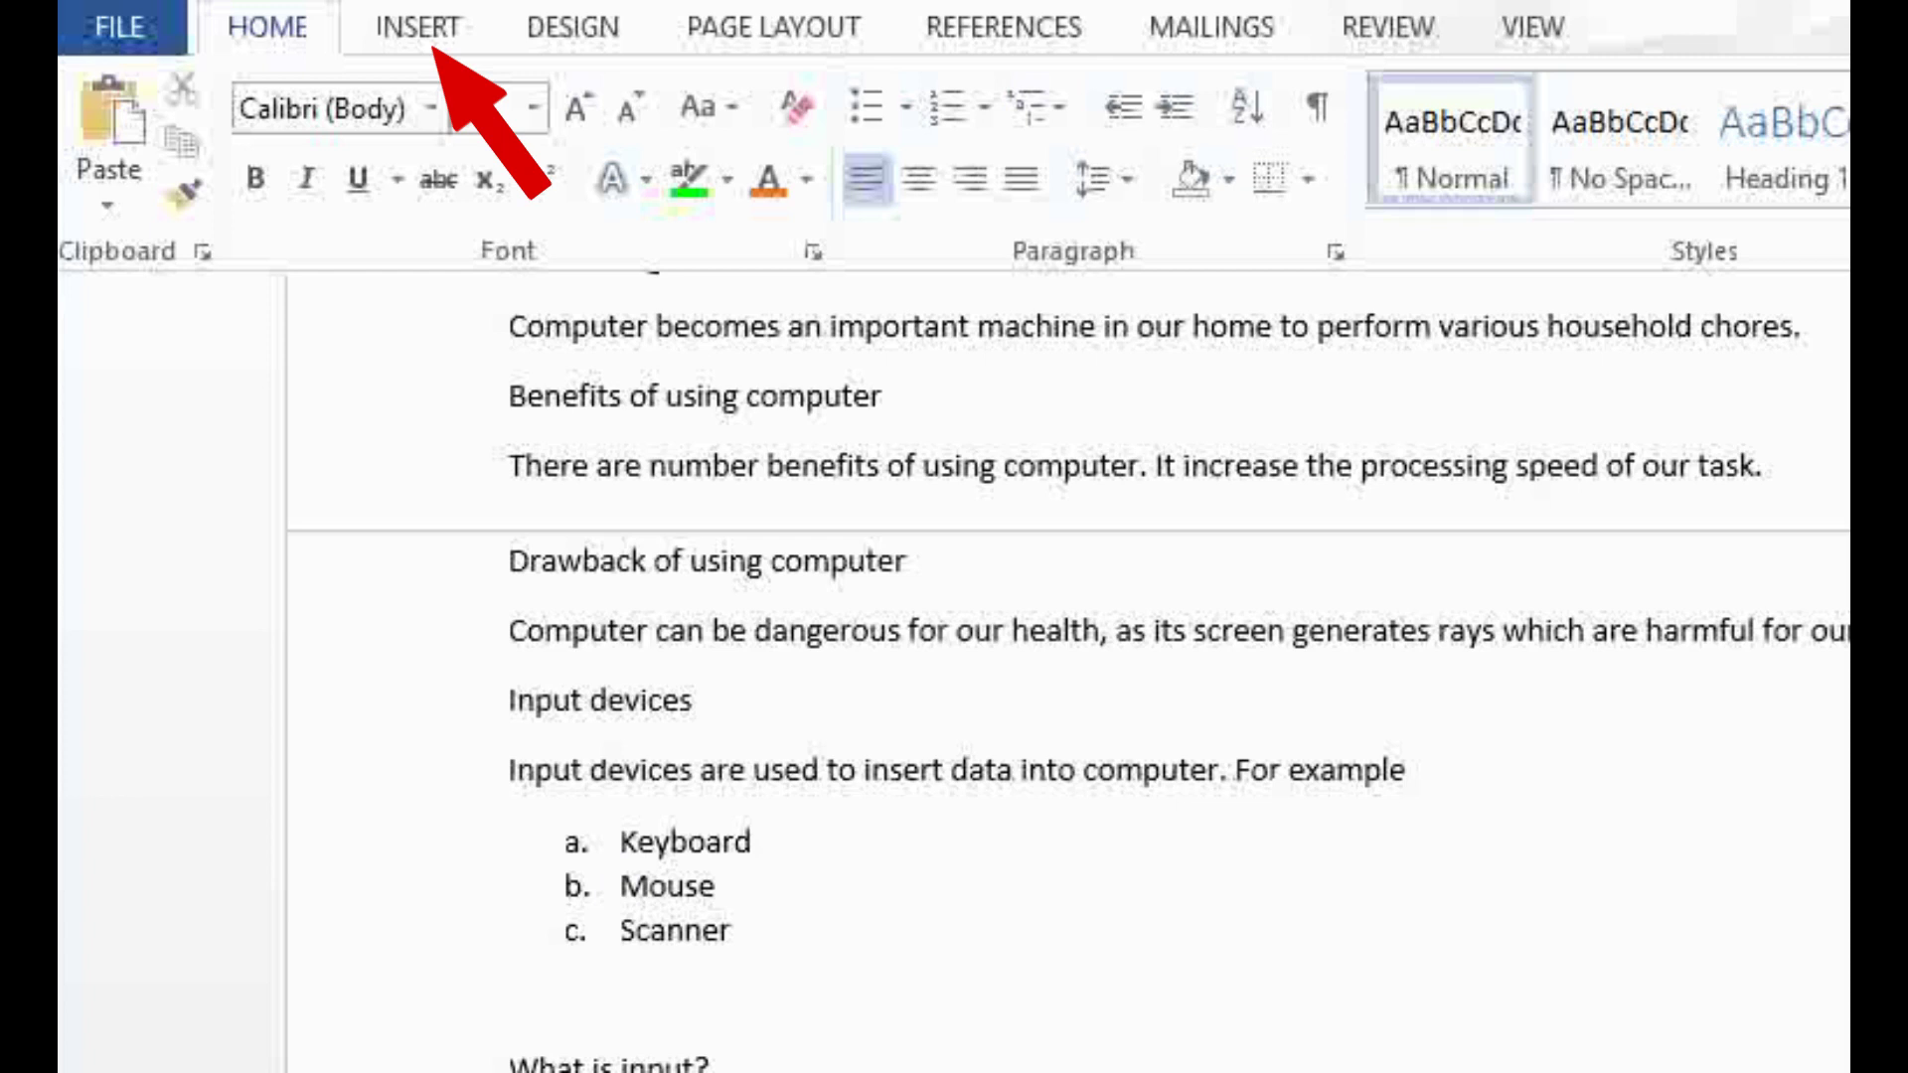
left_click(415, 30)
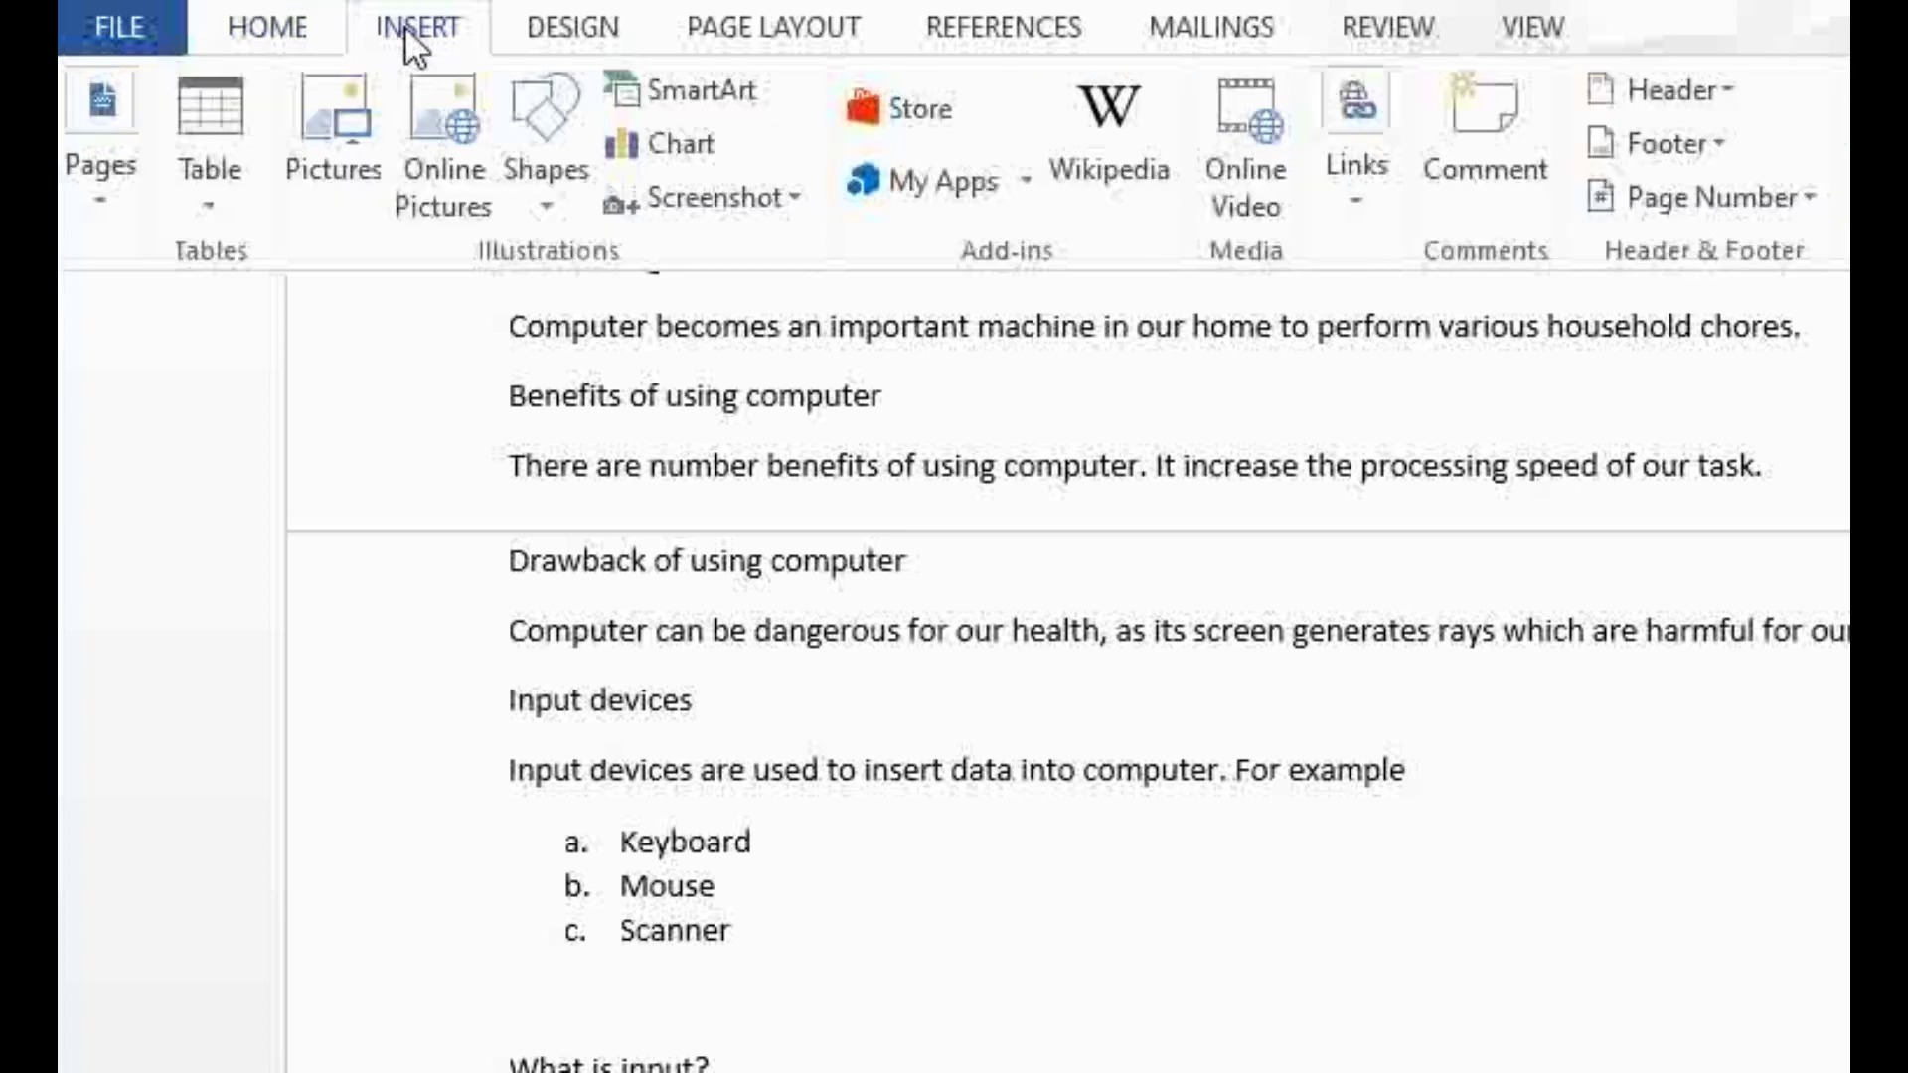
left_click(229, 190)
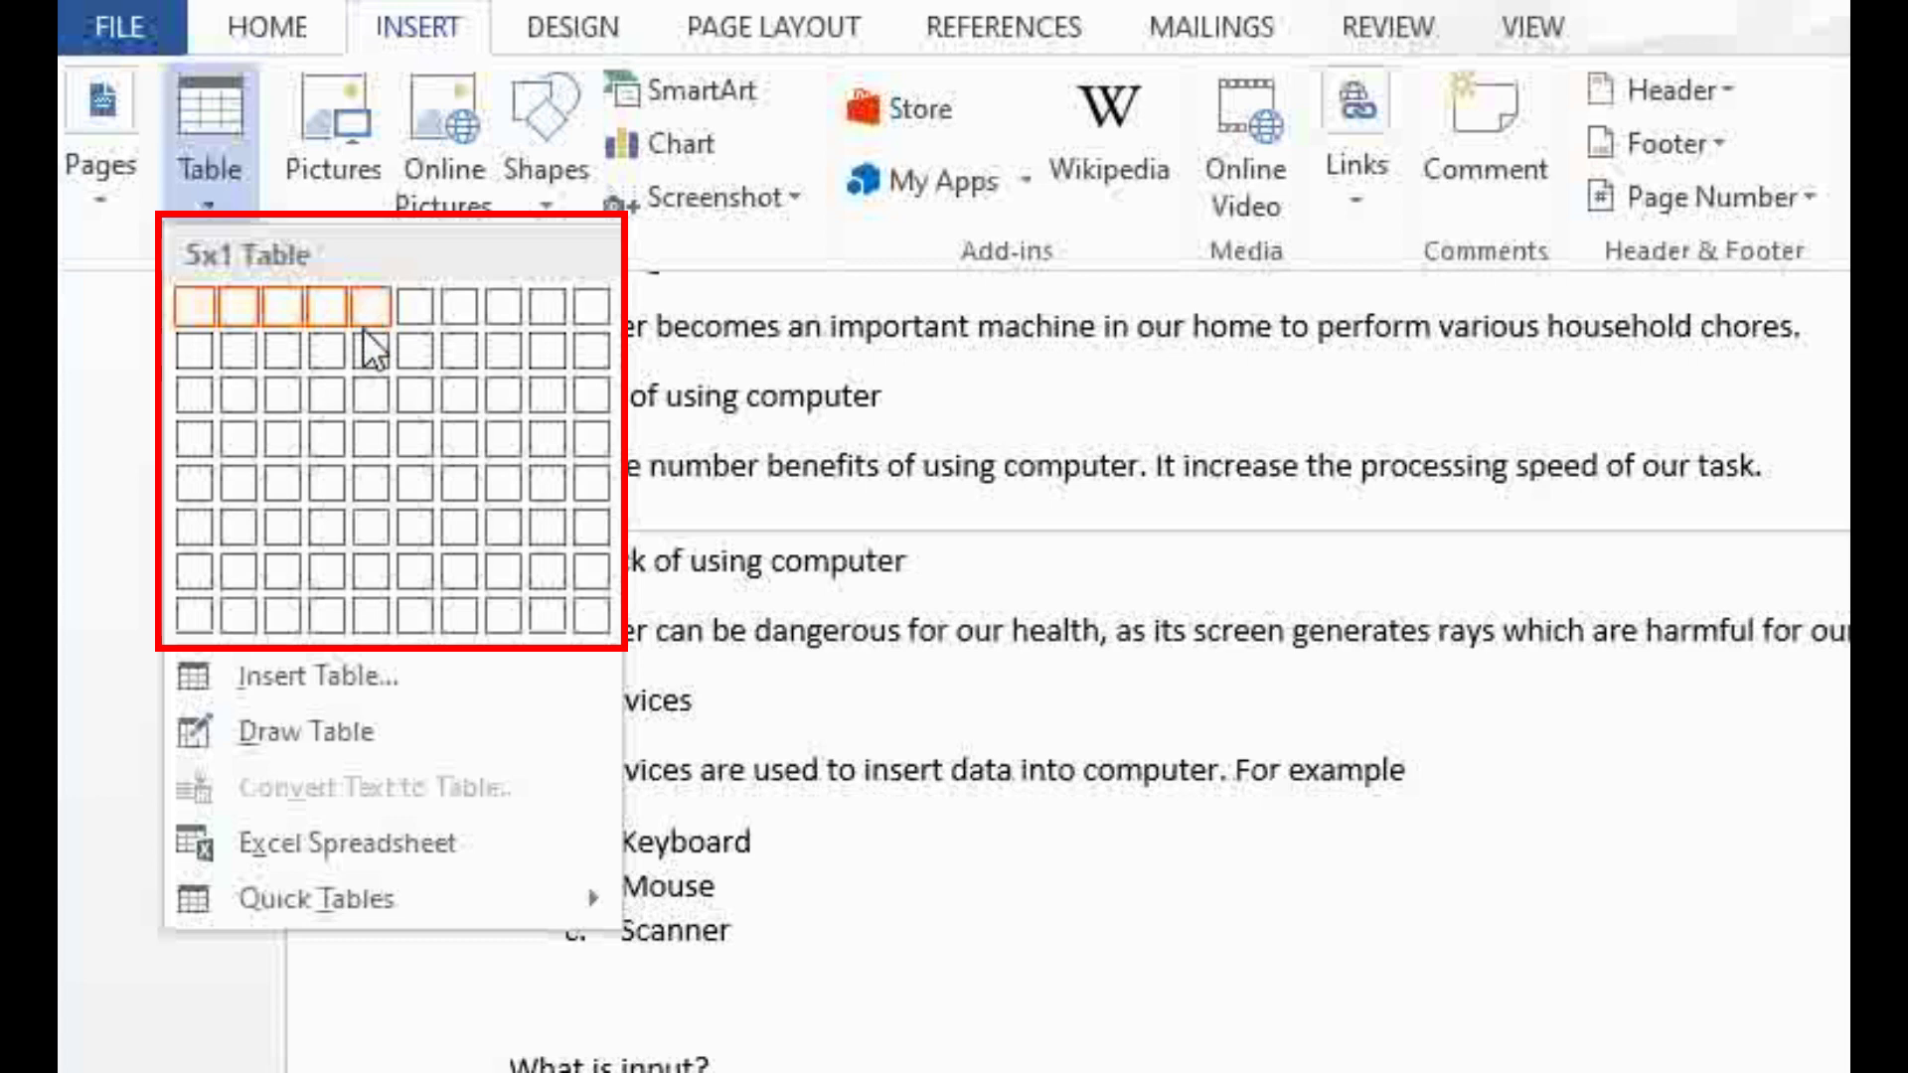
left_click(362, 391)
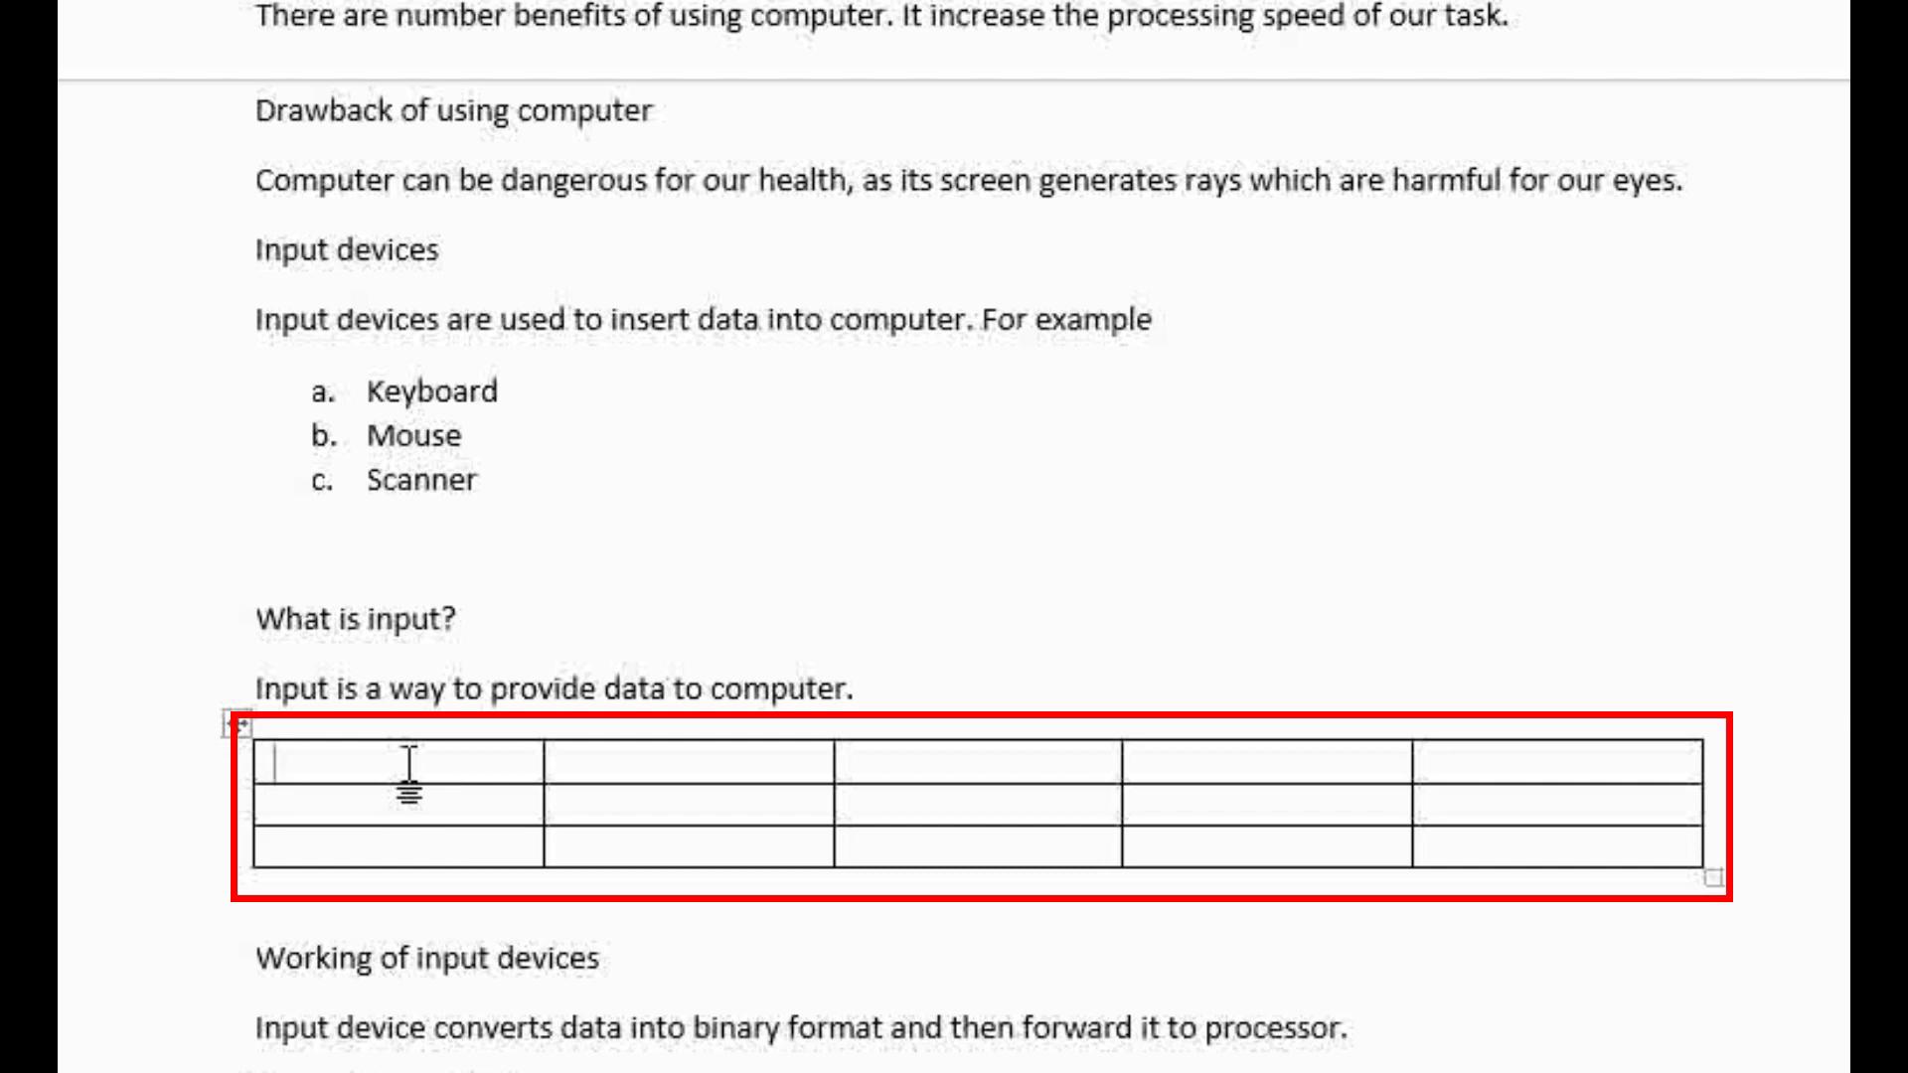
Step: Fill the table's first row with the headings Device, Type, Price, Speed and Picture
type("Device")
key("Tab")
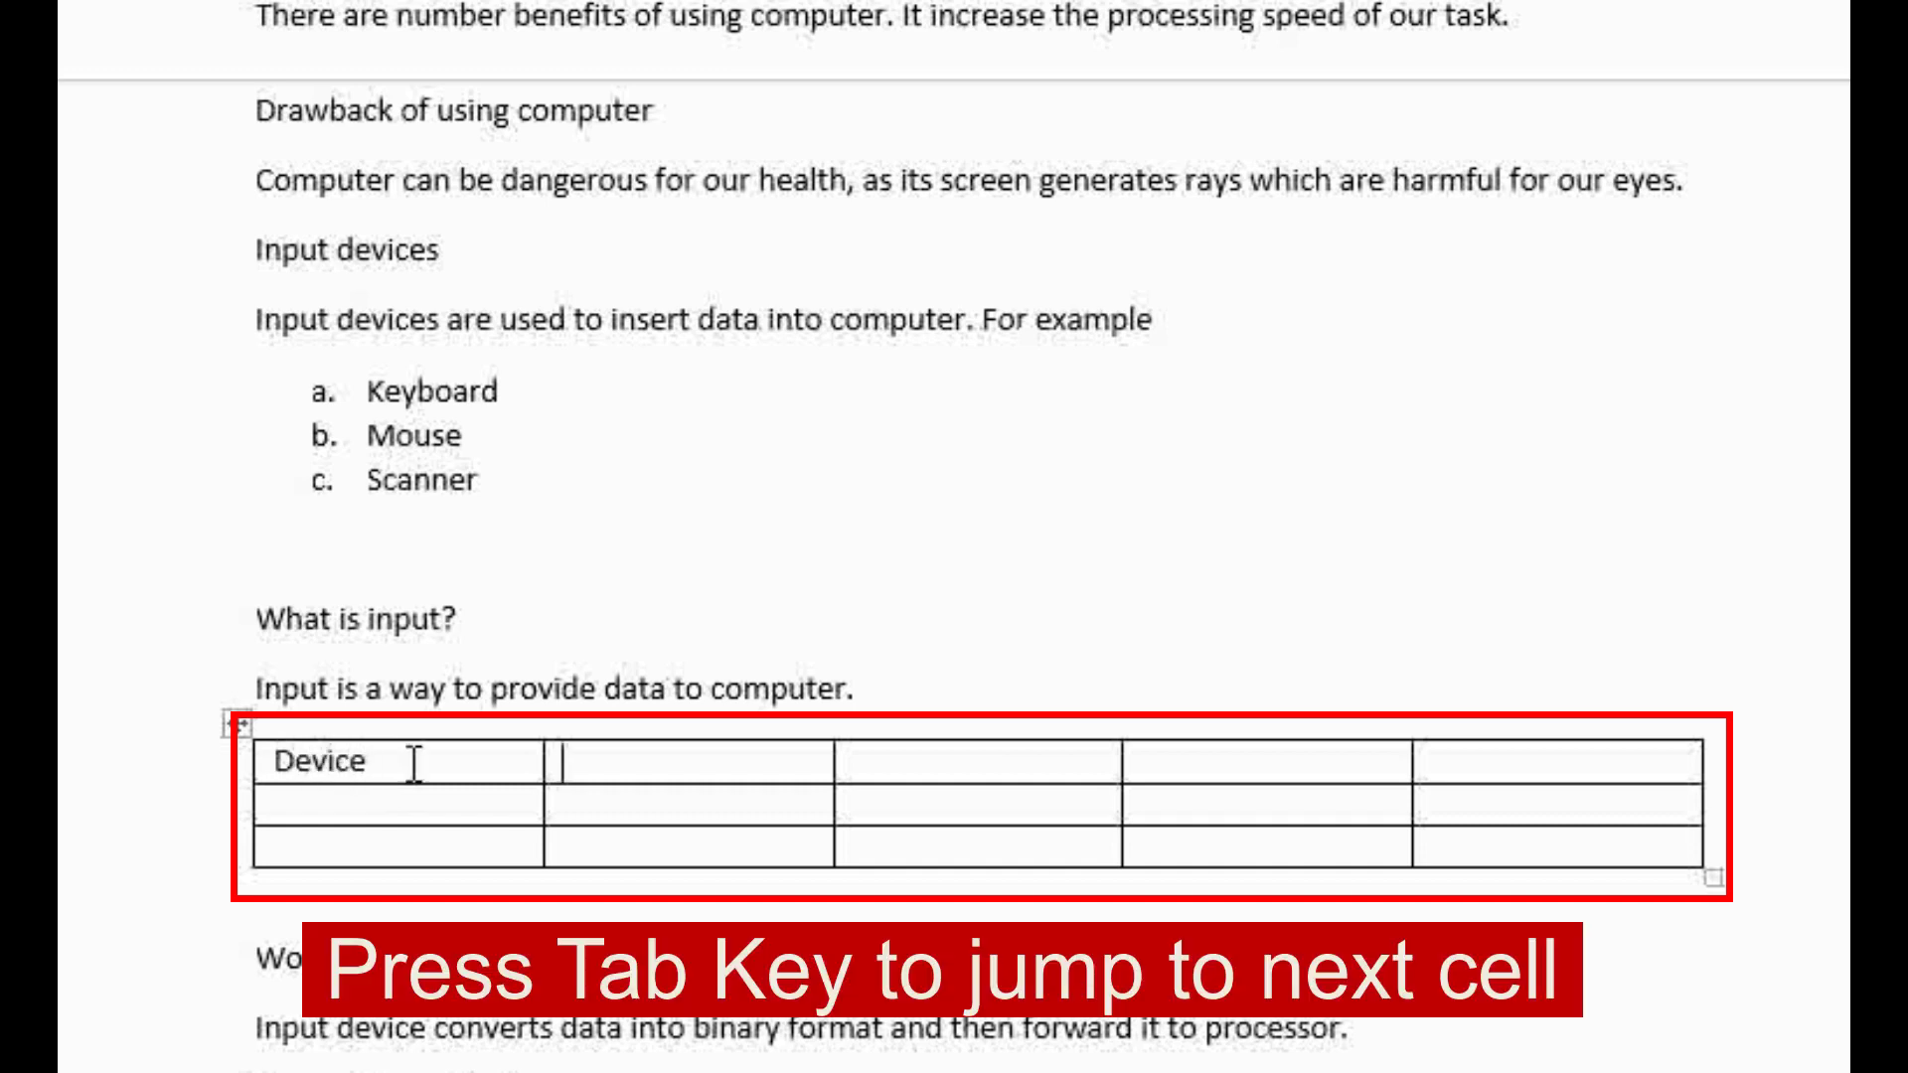
type("Type")
key("Tab")
type("Price")
key("Tab")
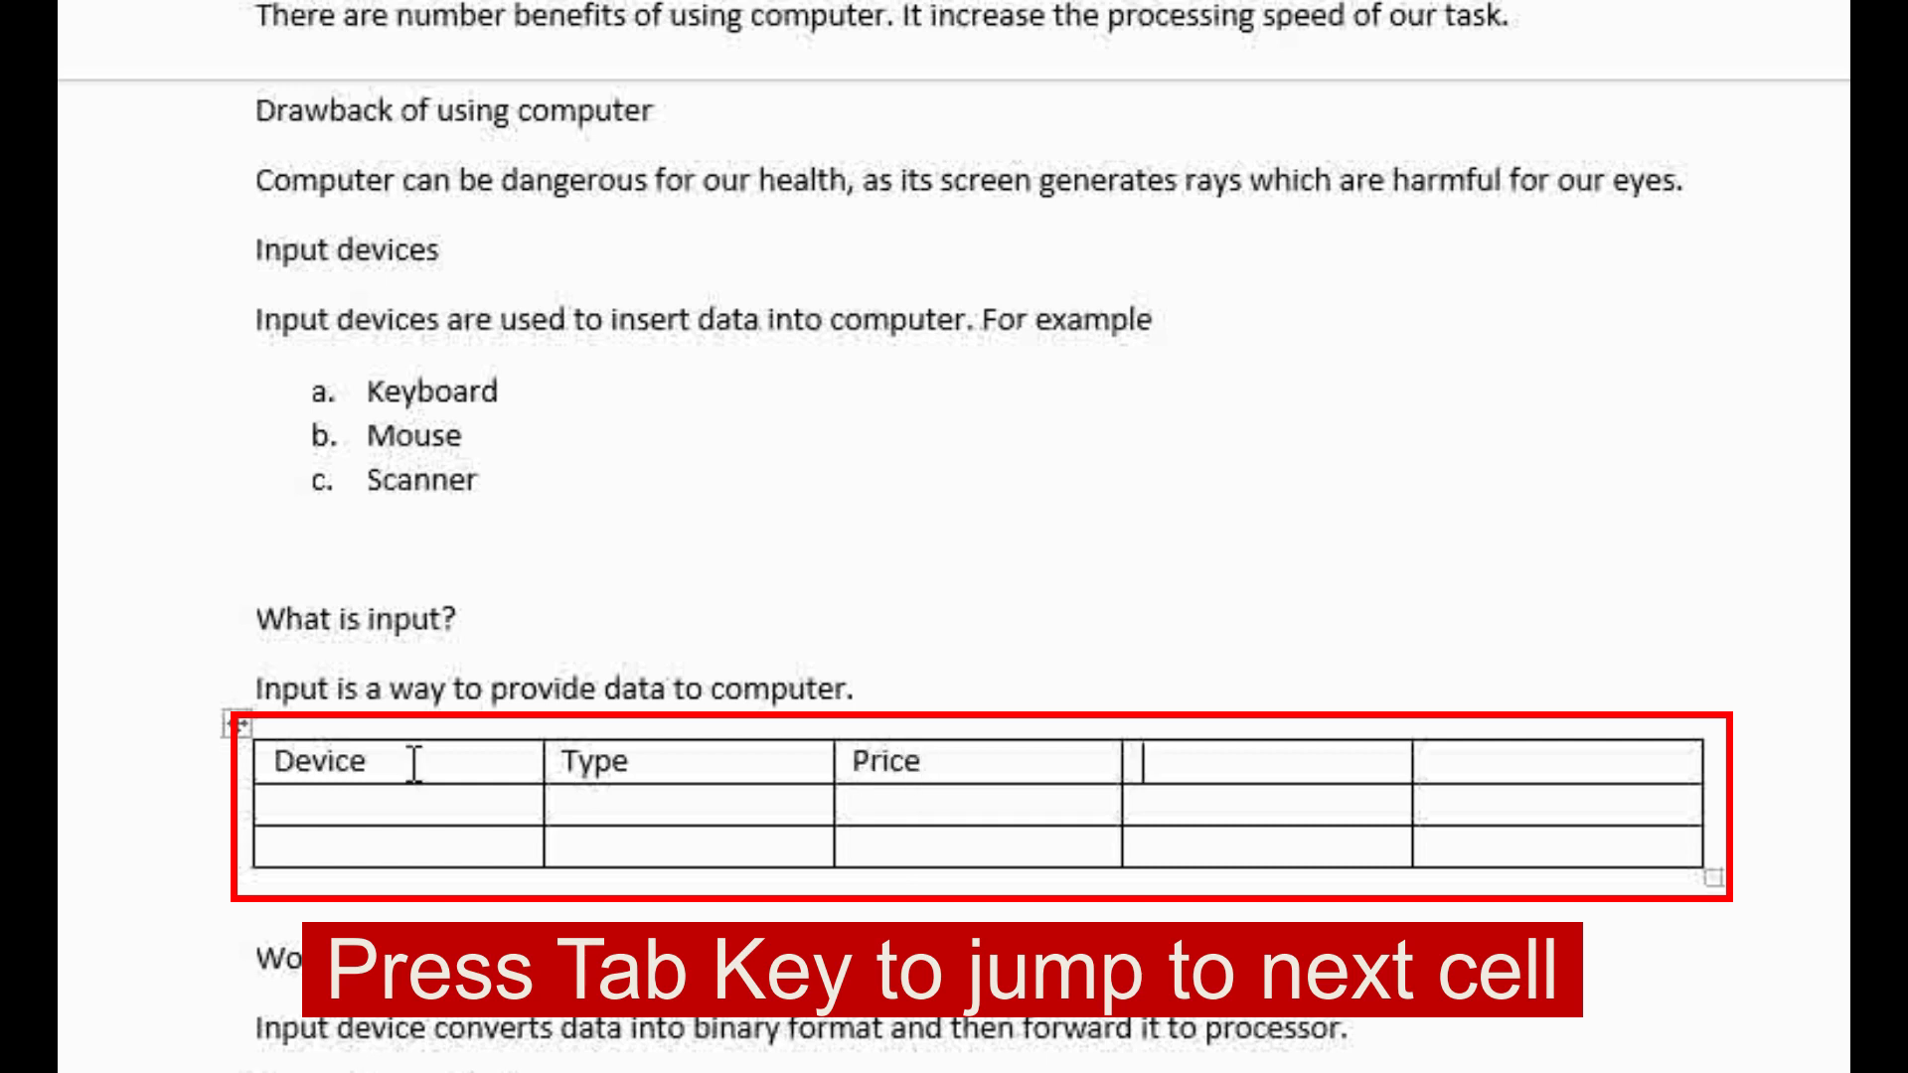
type("Spee")
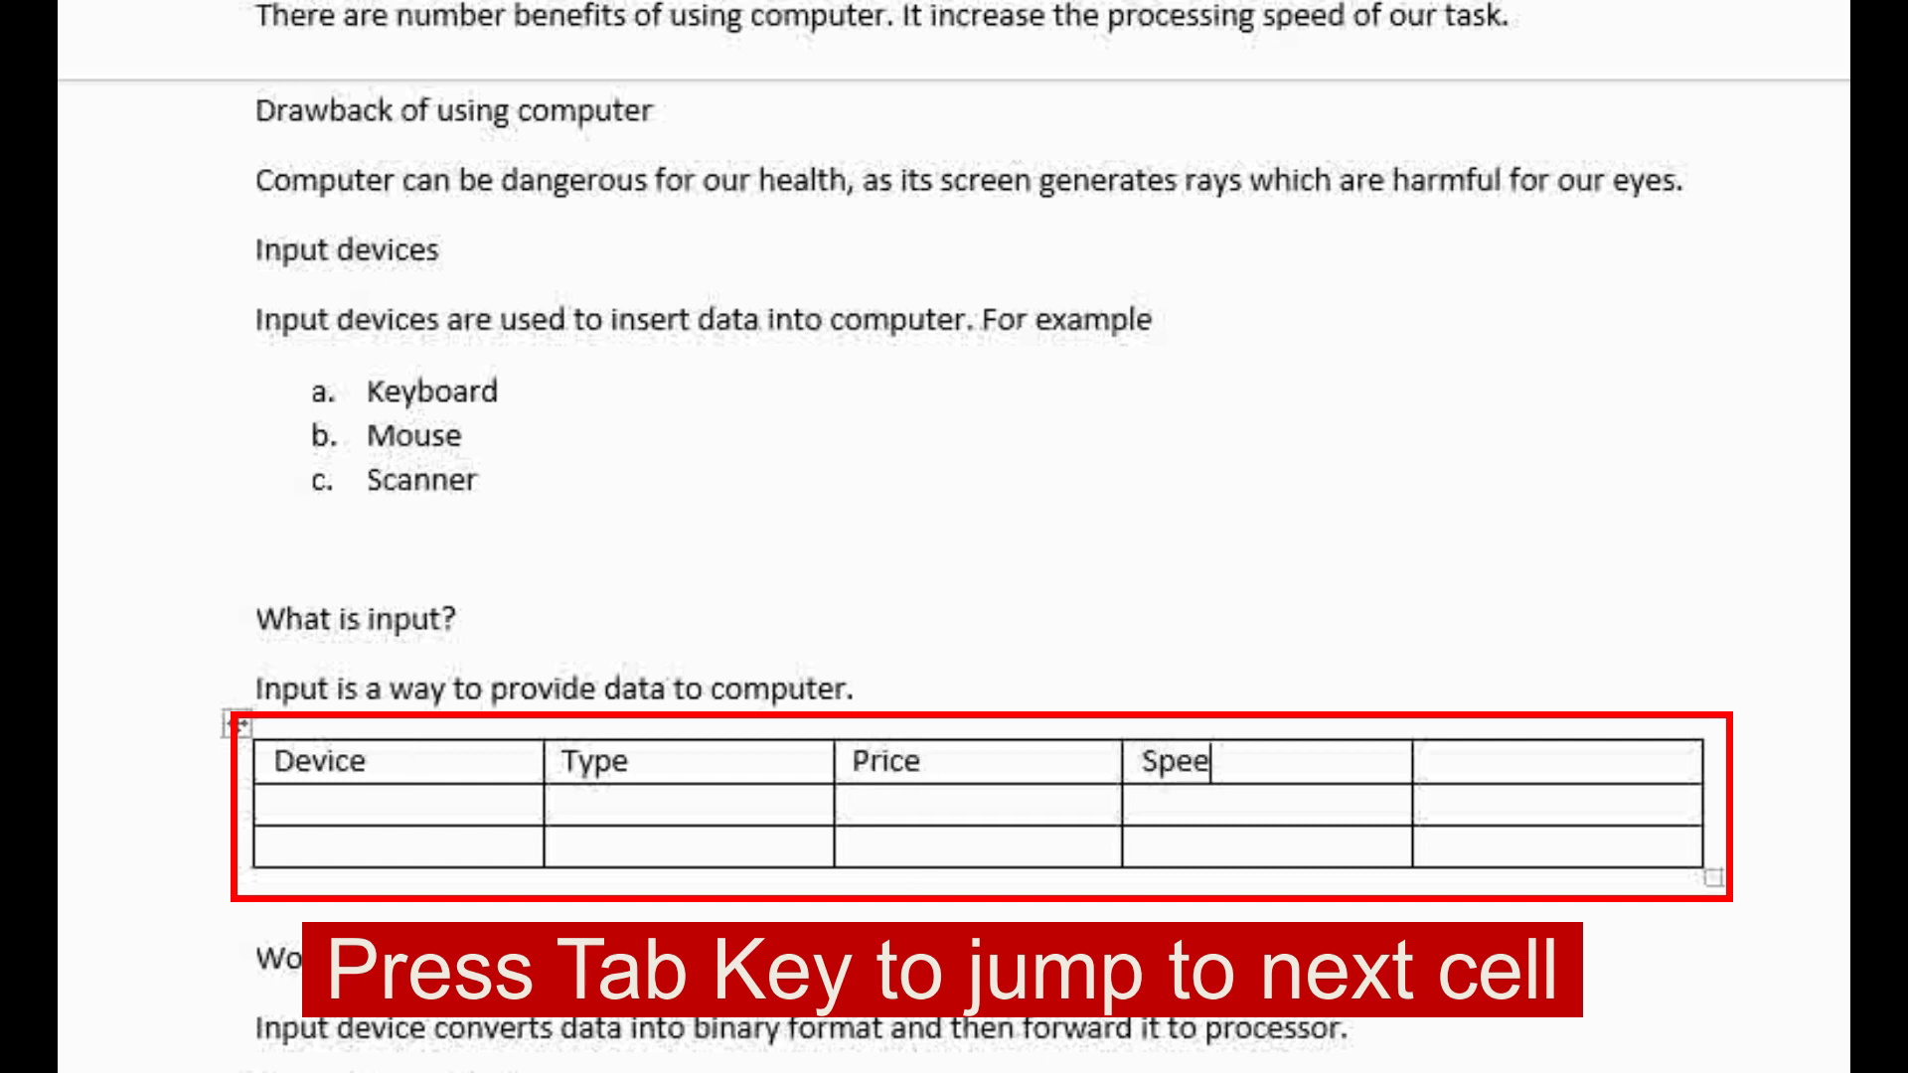
type("d")
key("Tab")
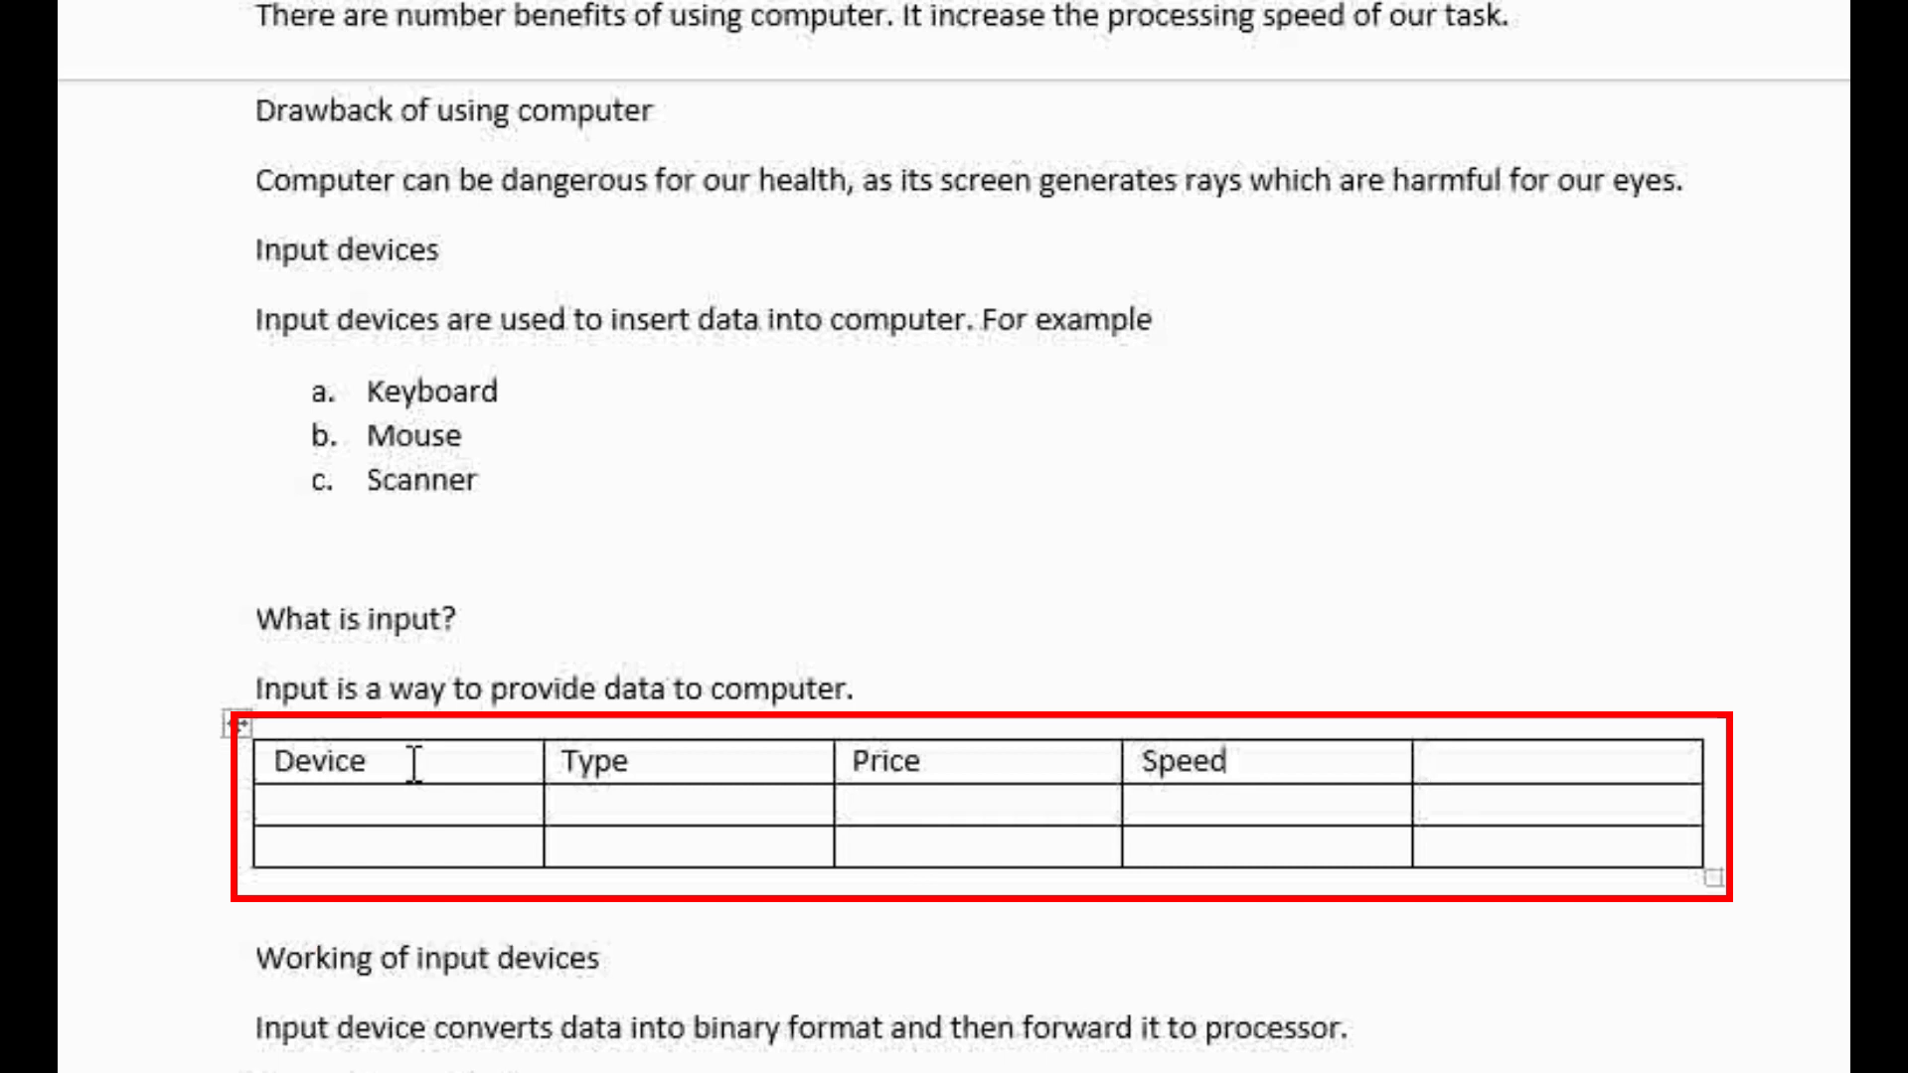
type("Picture")
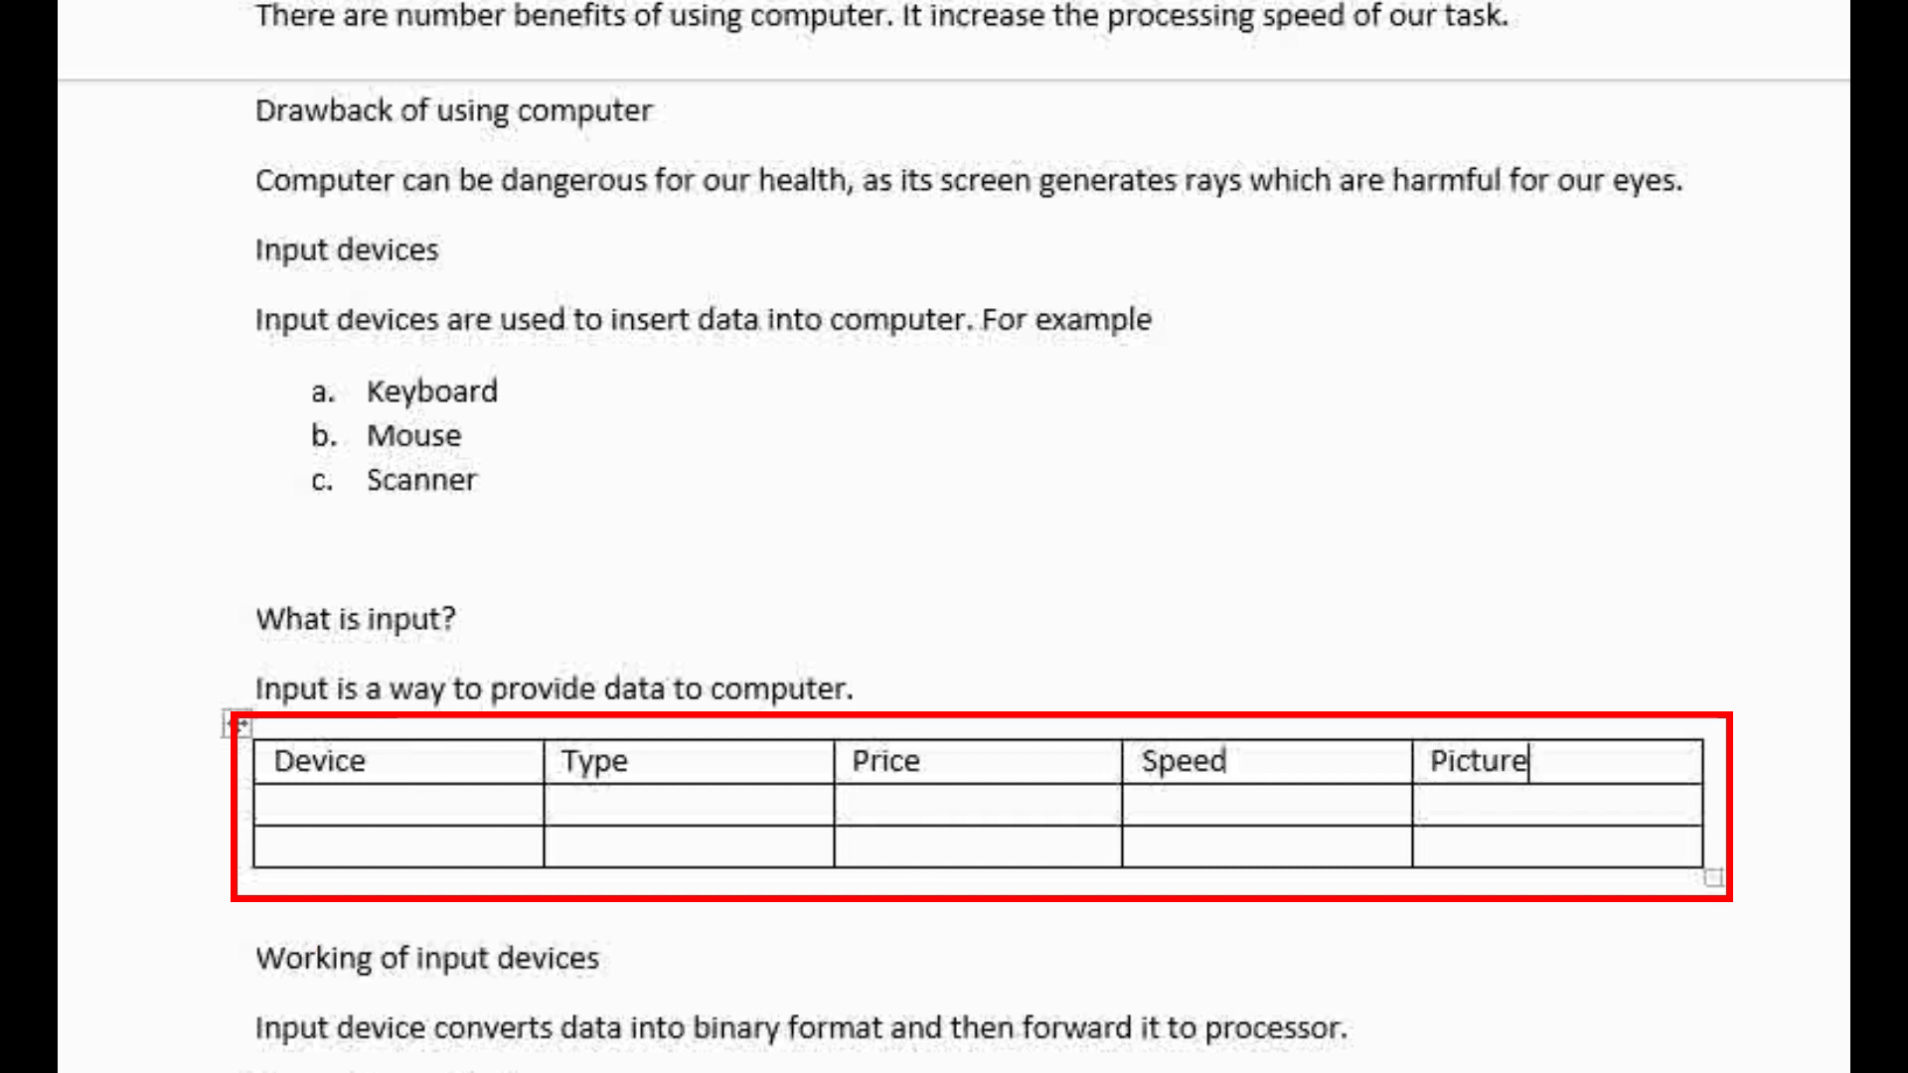
Step: Fill the table's second row with Keyboard, 101 keys, 250 and Normal under Device, Type, Price and Speed
left_click(318, 810)
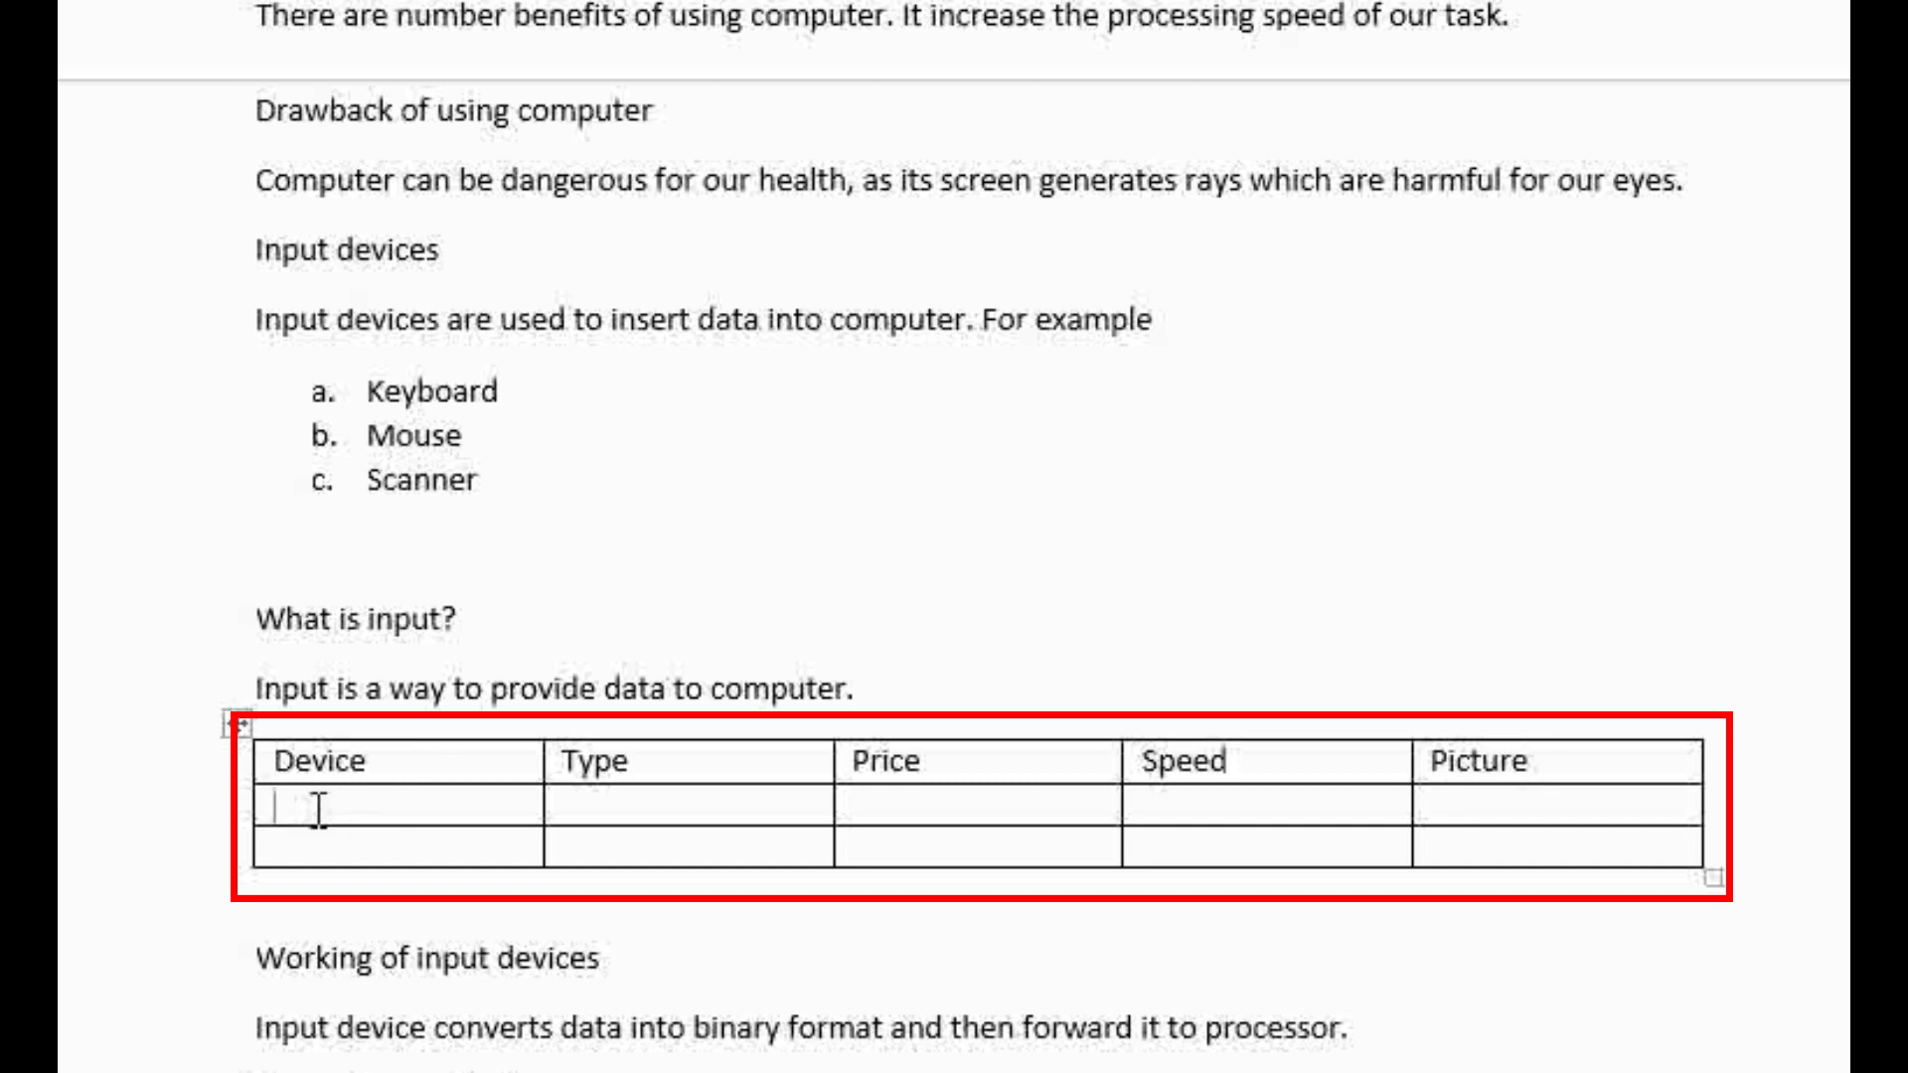
type("Keyboard")
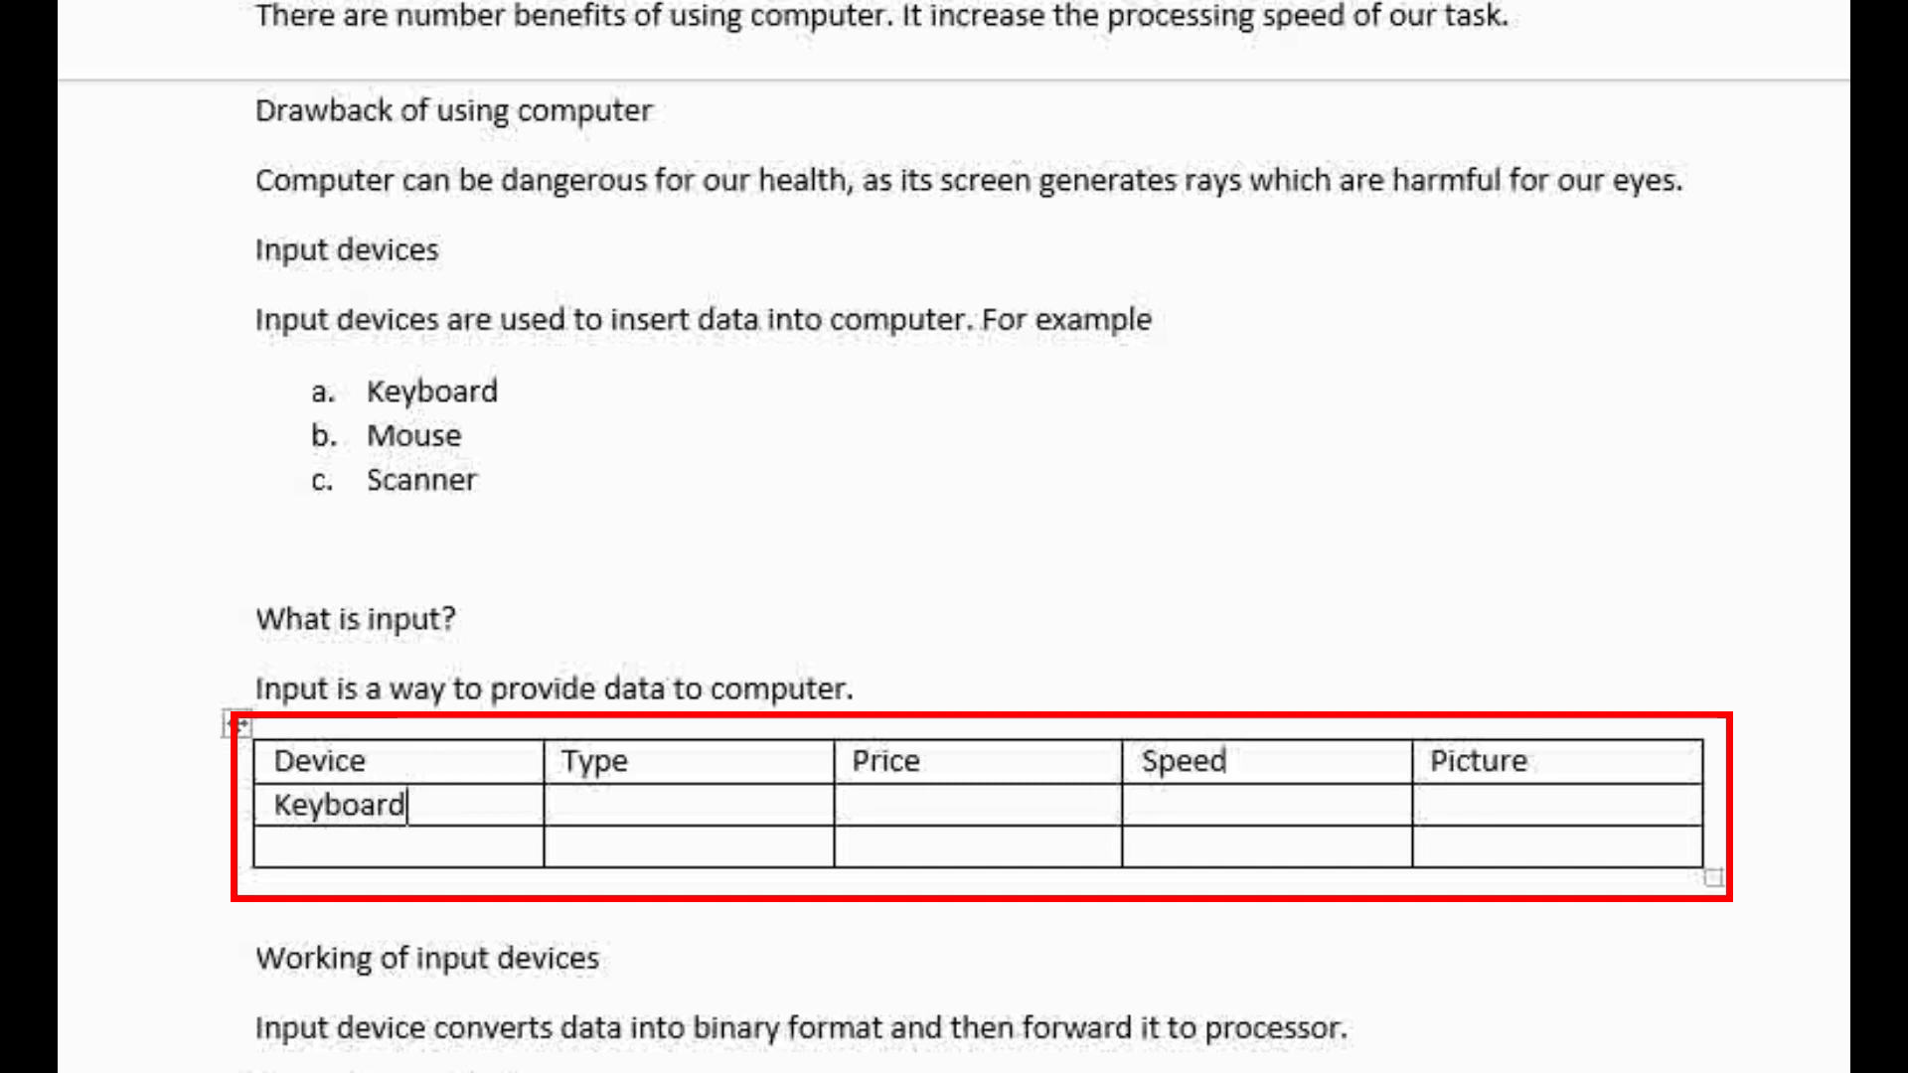
key("Tab")
type("101 k")
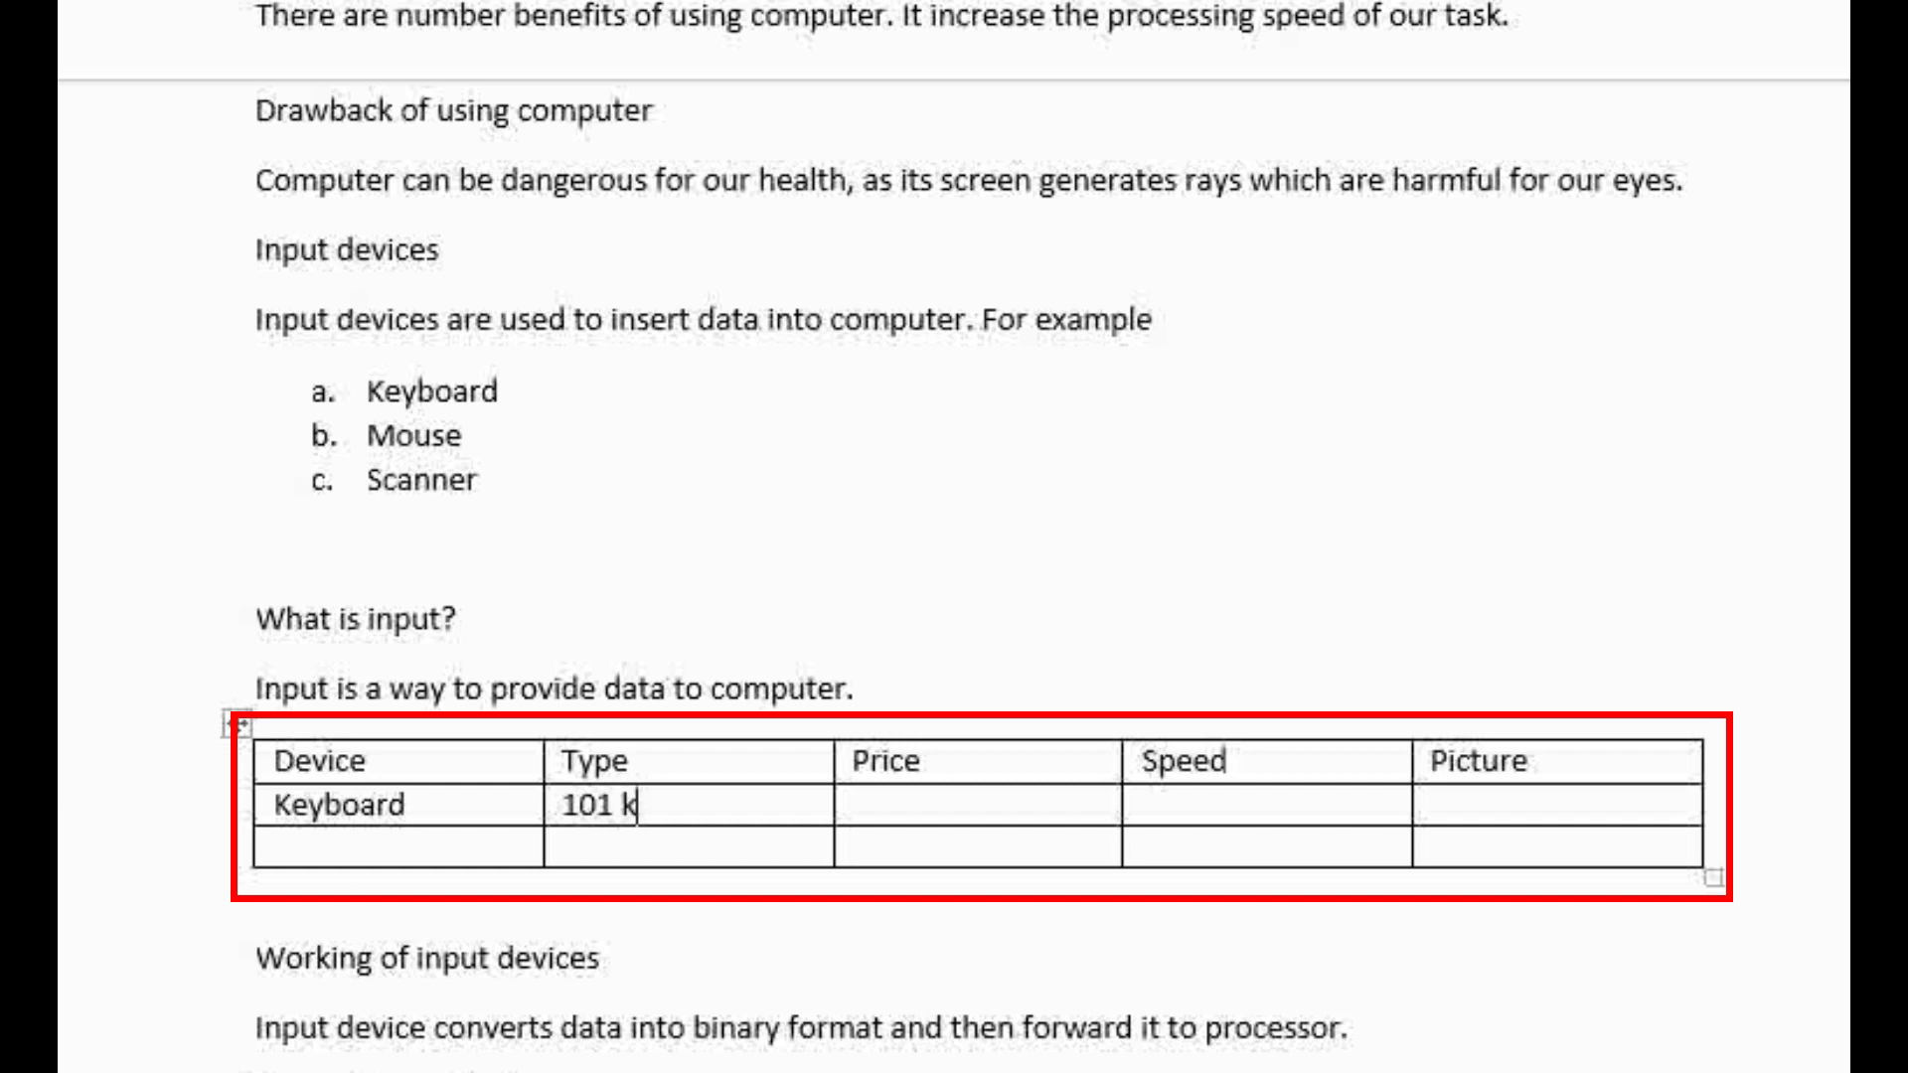
type("eys")
key("Tab")
type("250")
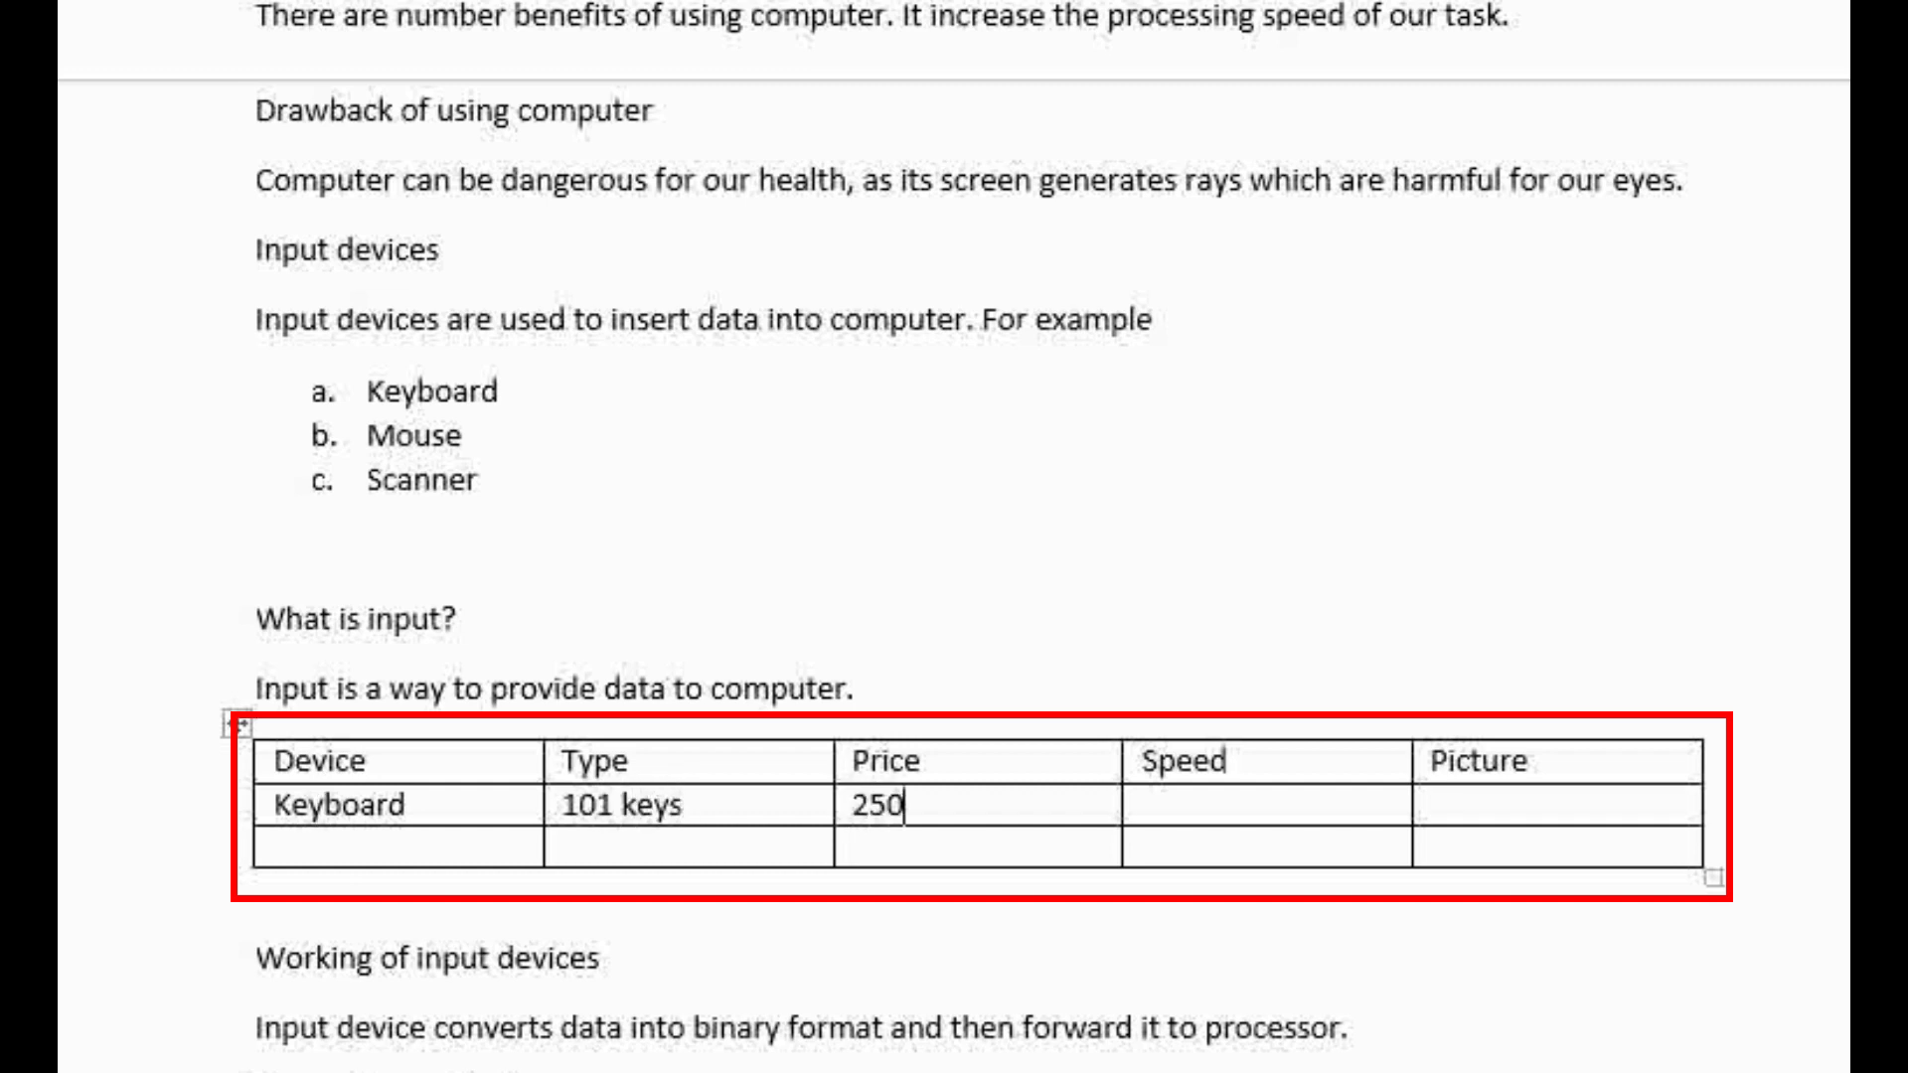
key("Tab")
type("Normal")
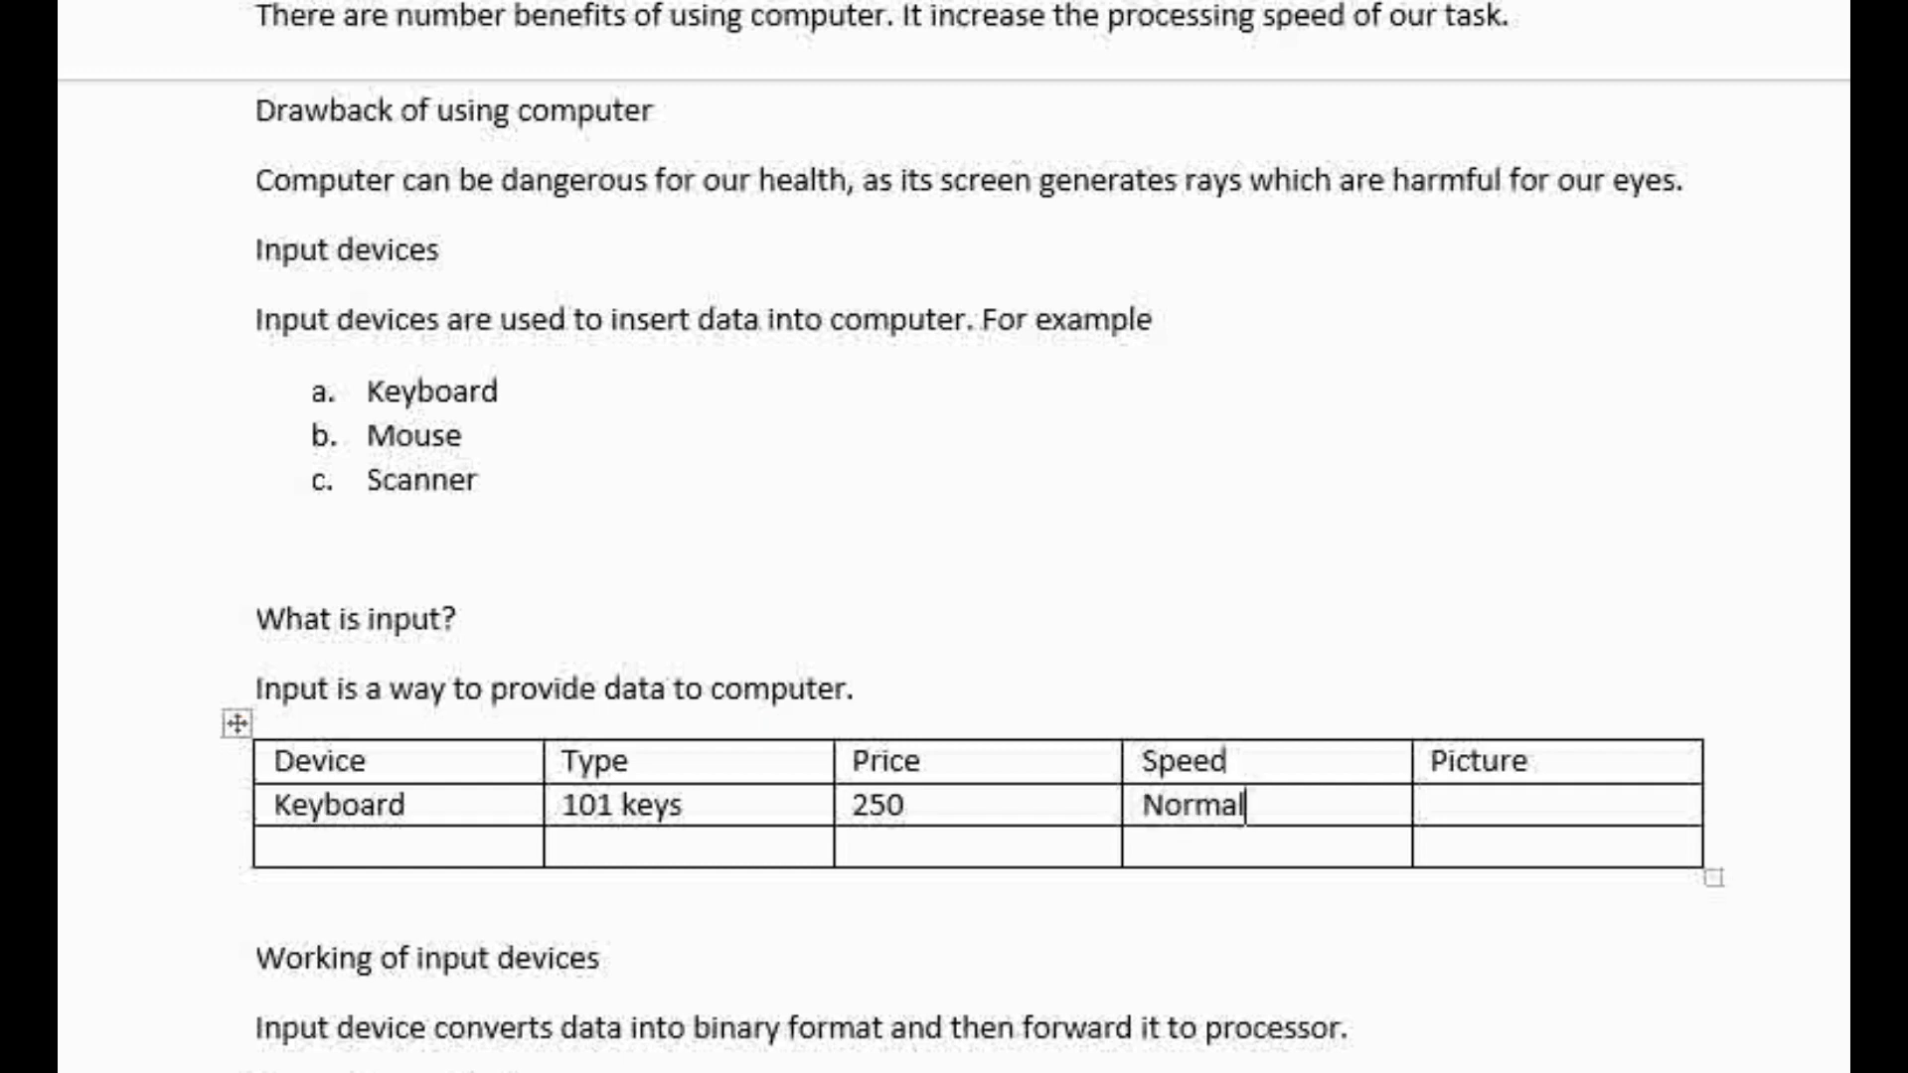
key("Tab")
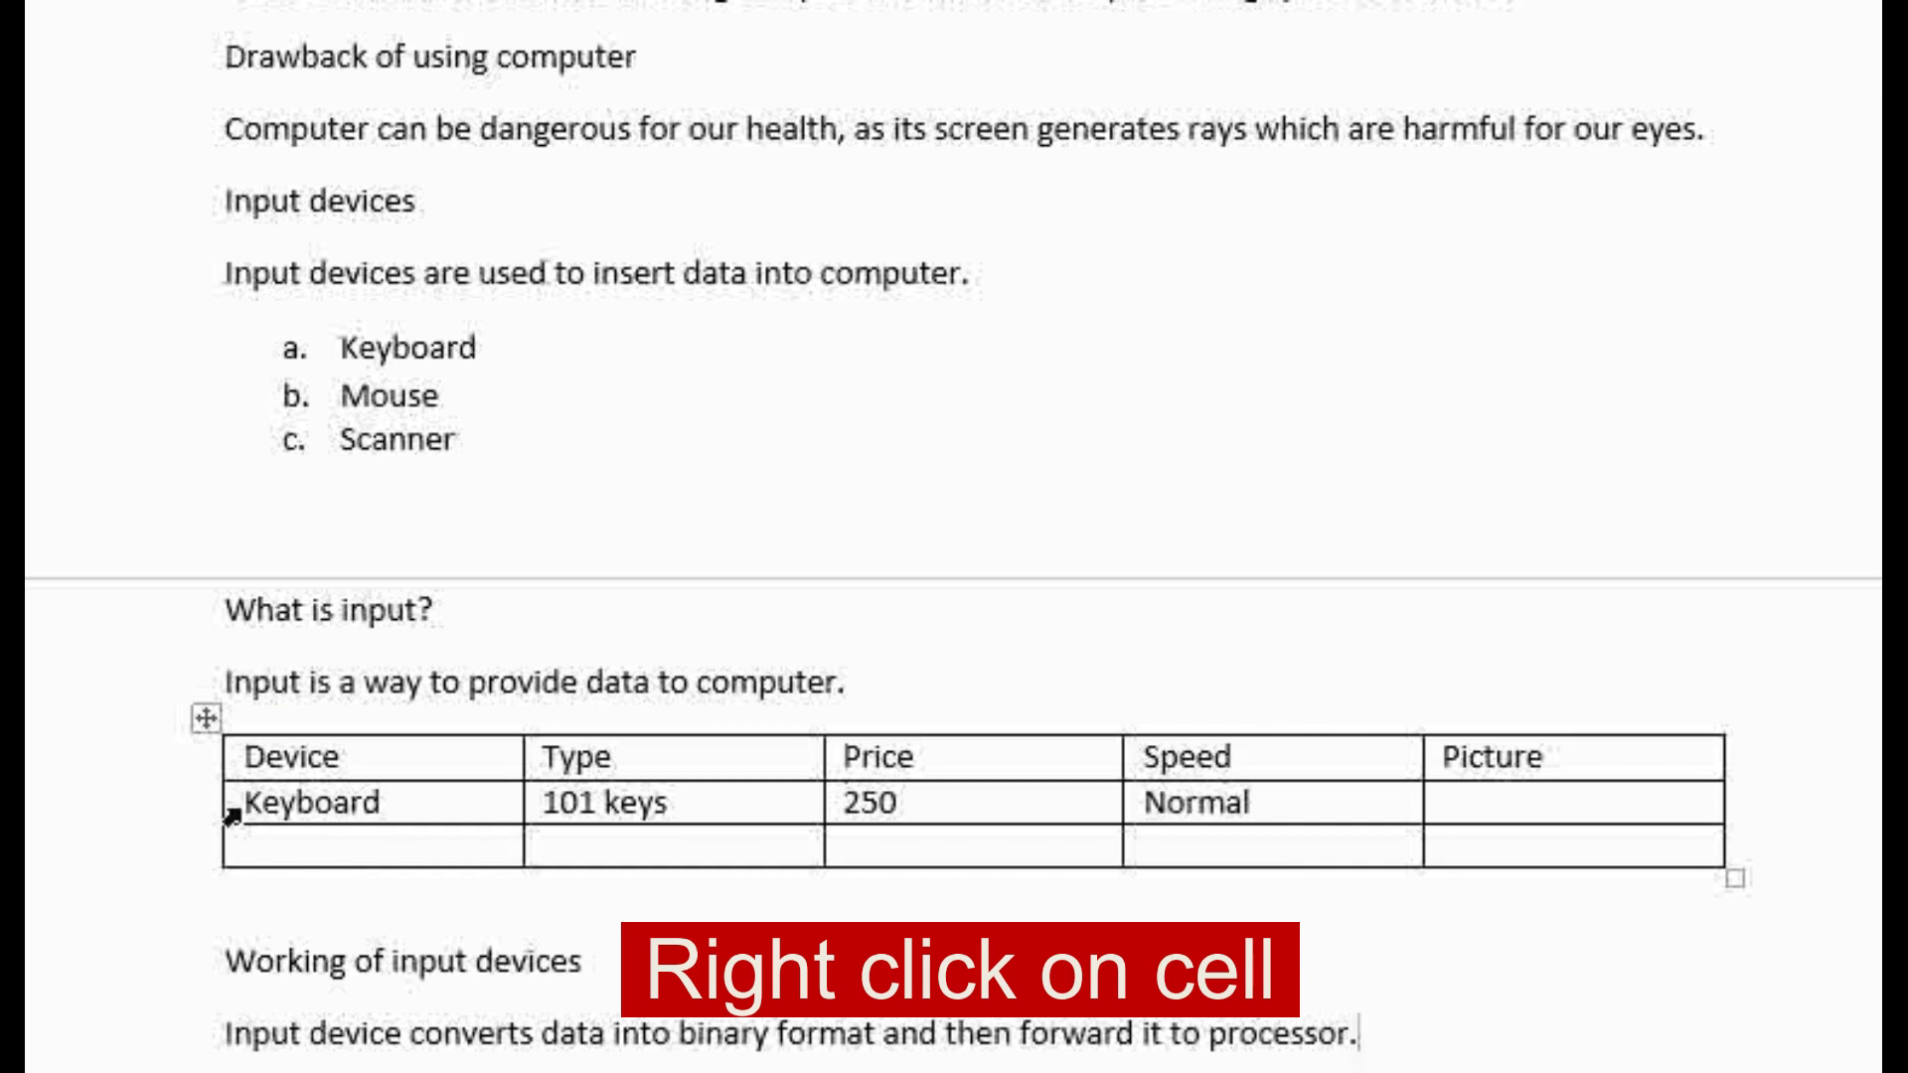
Step: Insert an empty table row above the Keyboard row
right_click(302, 807)
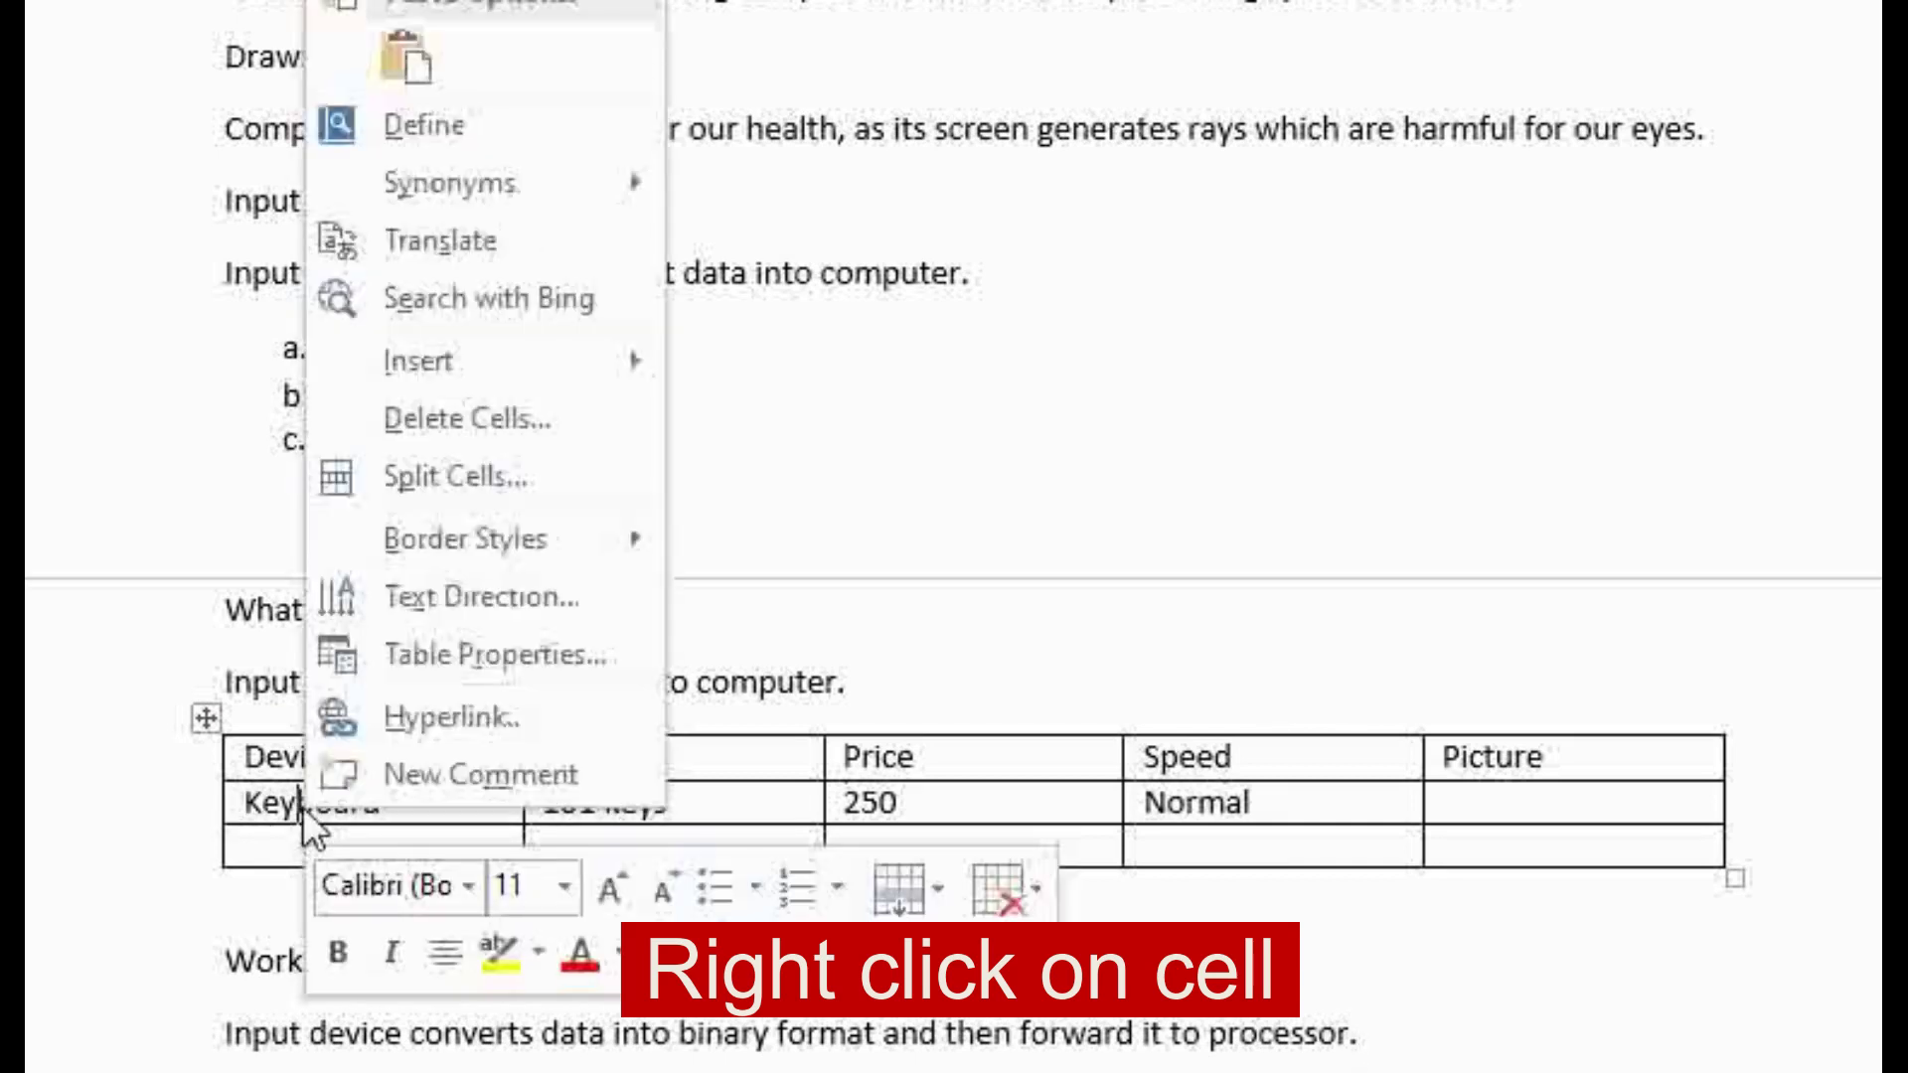
mouse_move(562, 367)
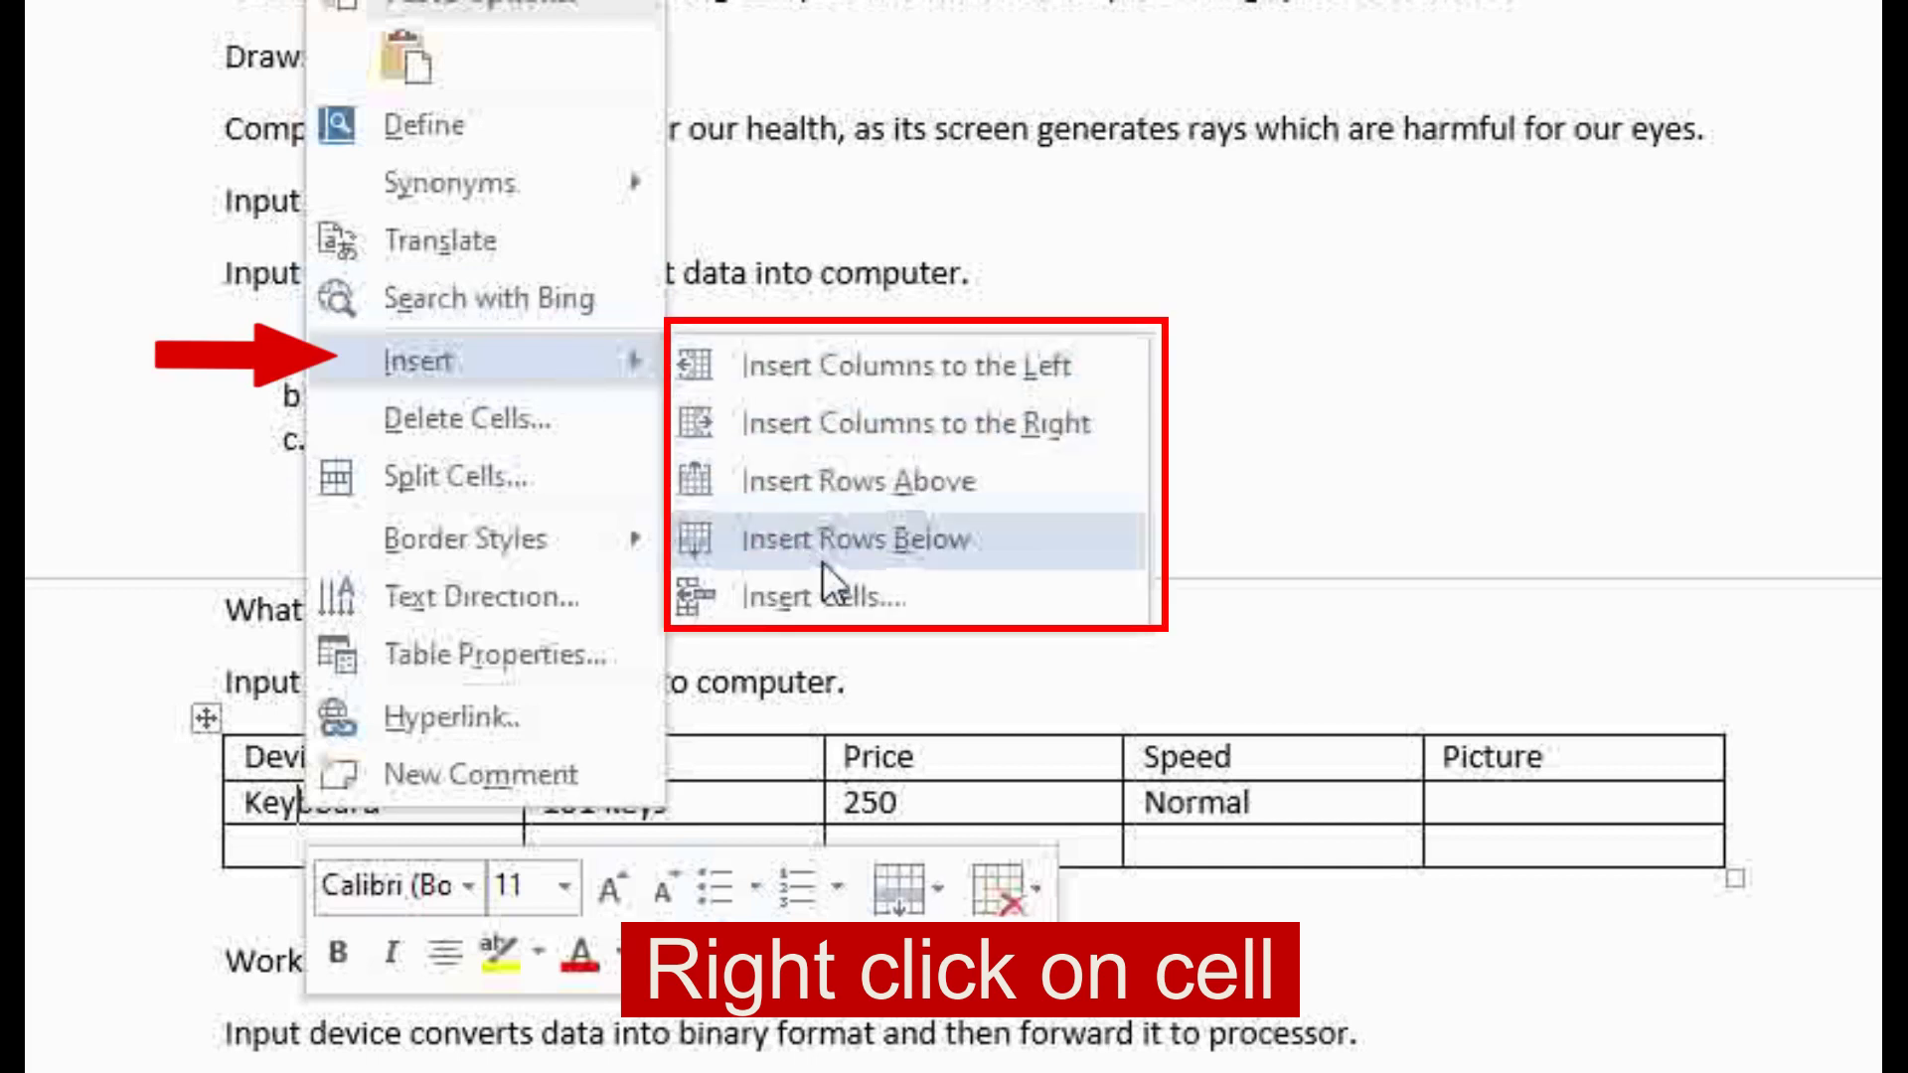
left_click(855, 481)
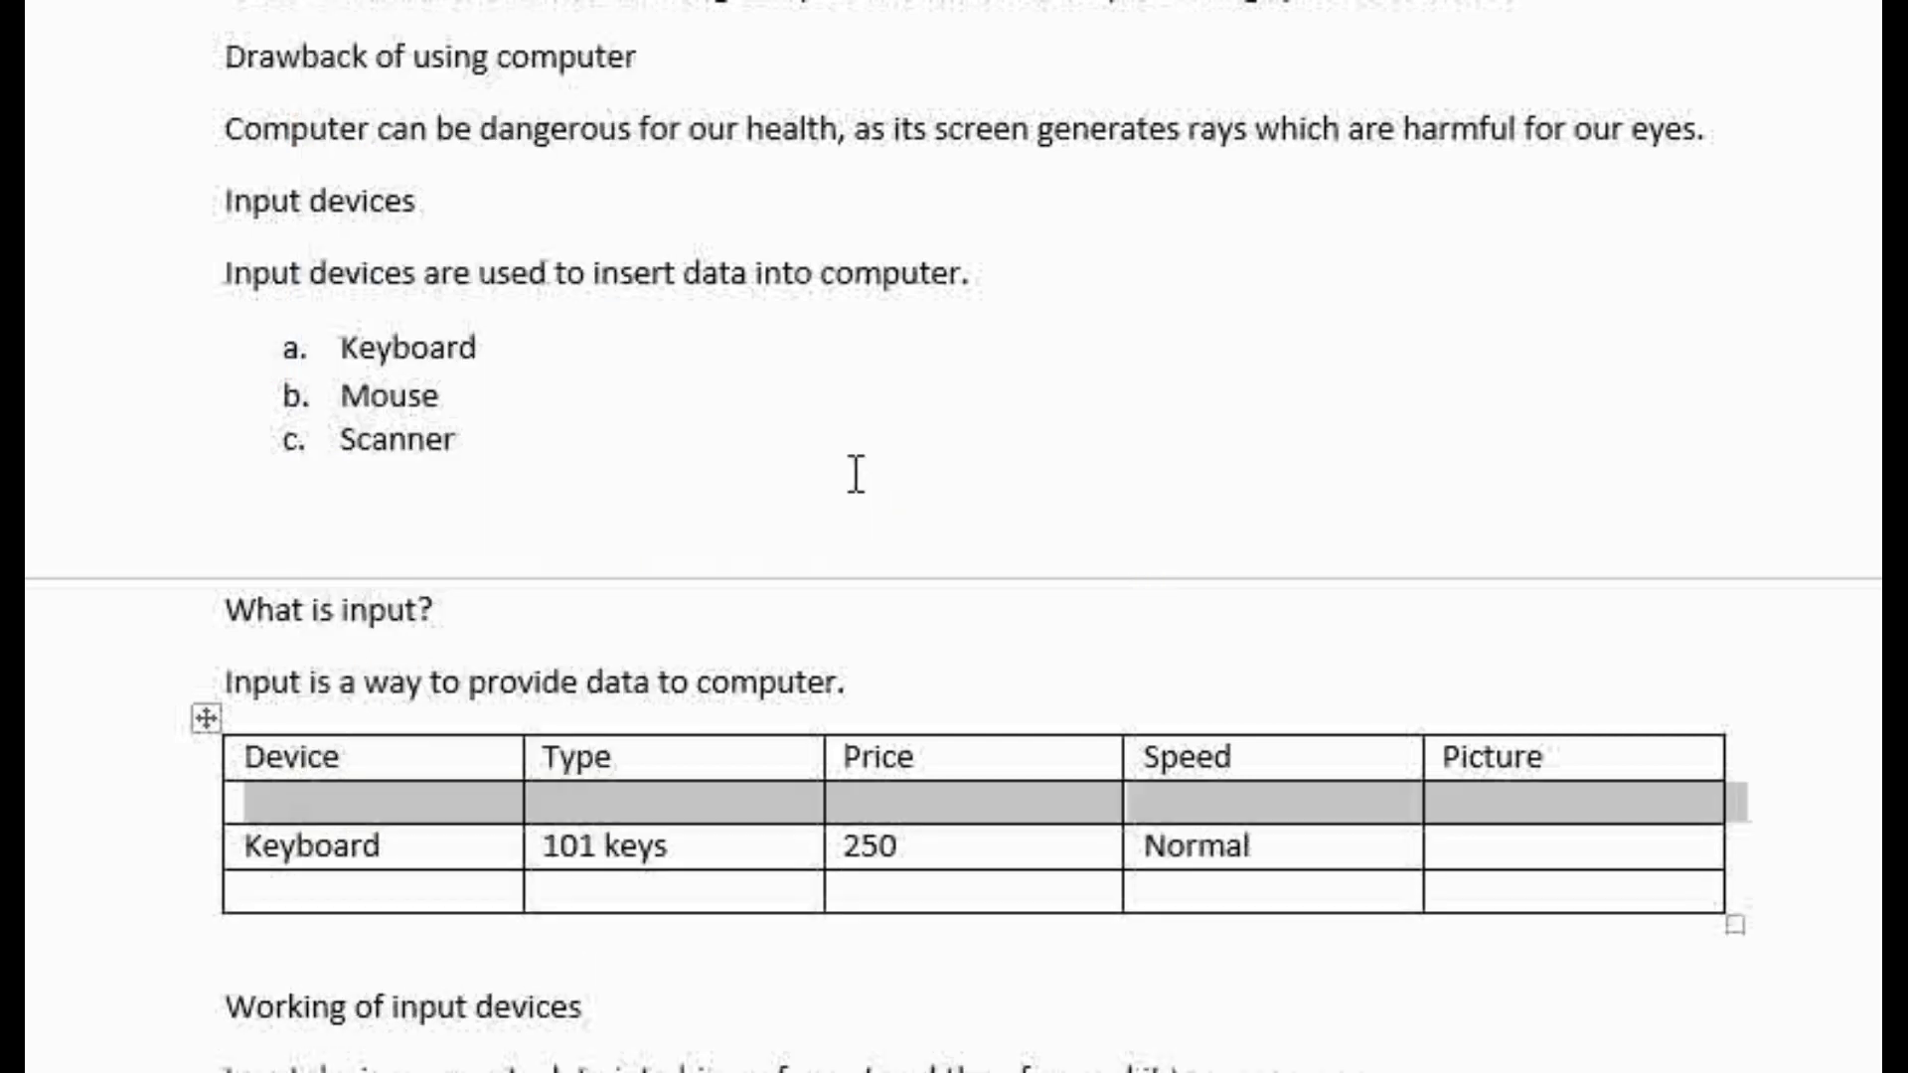
left_click(415, 820)
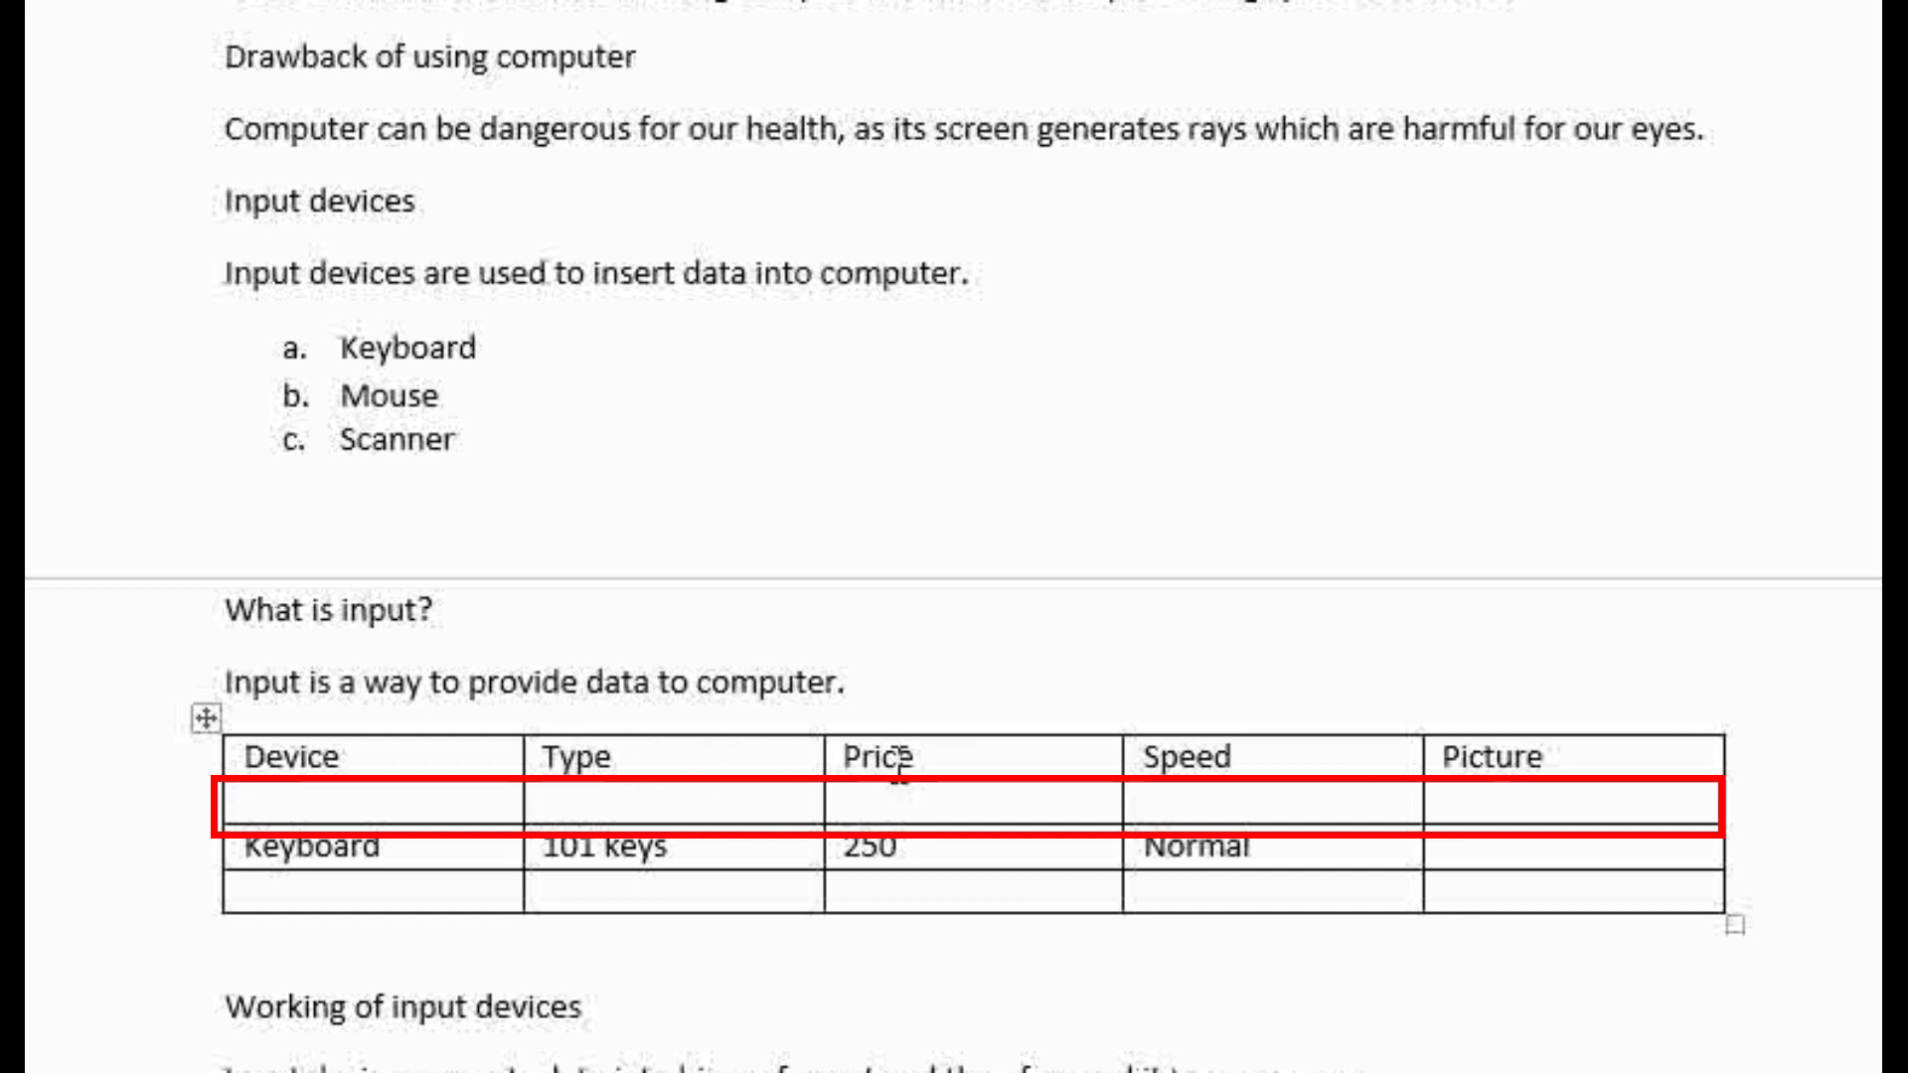
Step: Insert an empty table column between the Device and Type columns
left_click(796, 761)
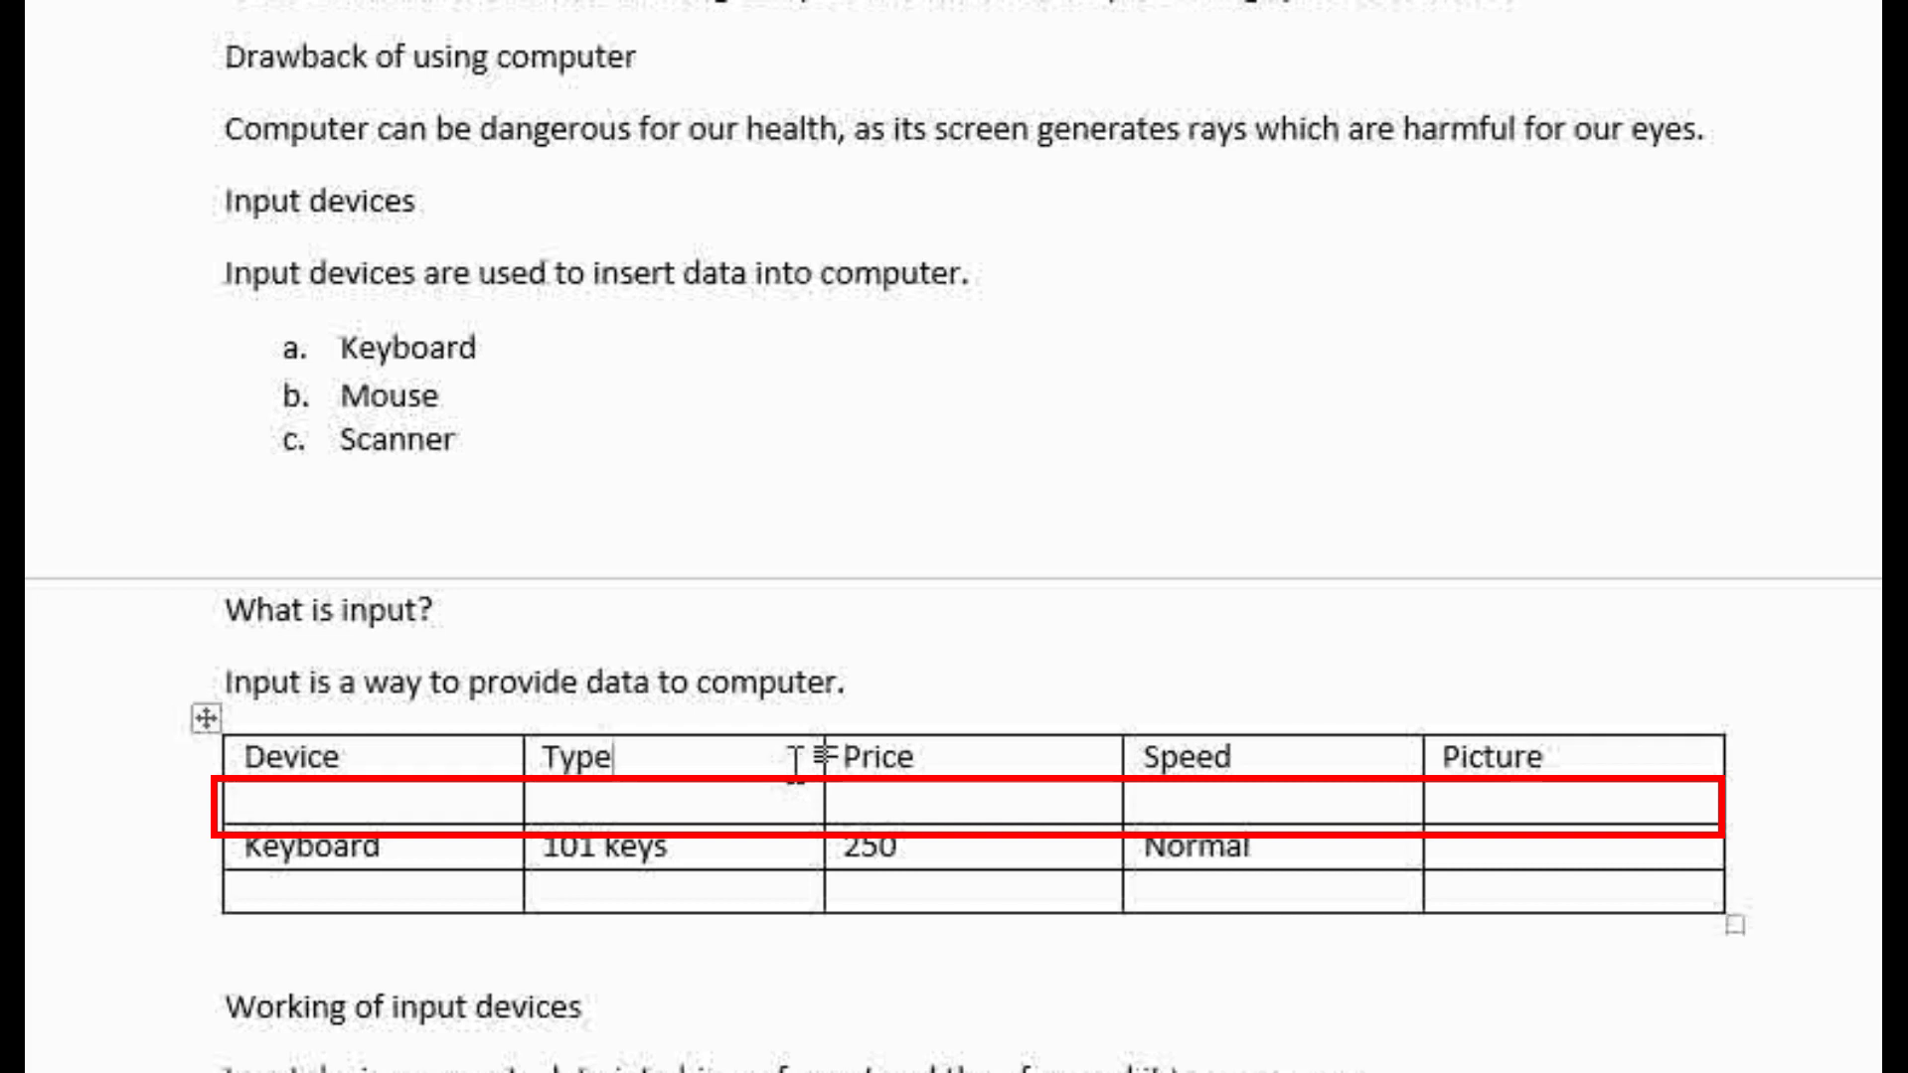
right_click(601, 777)
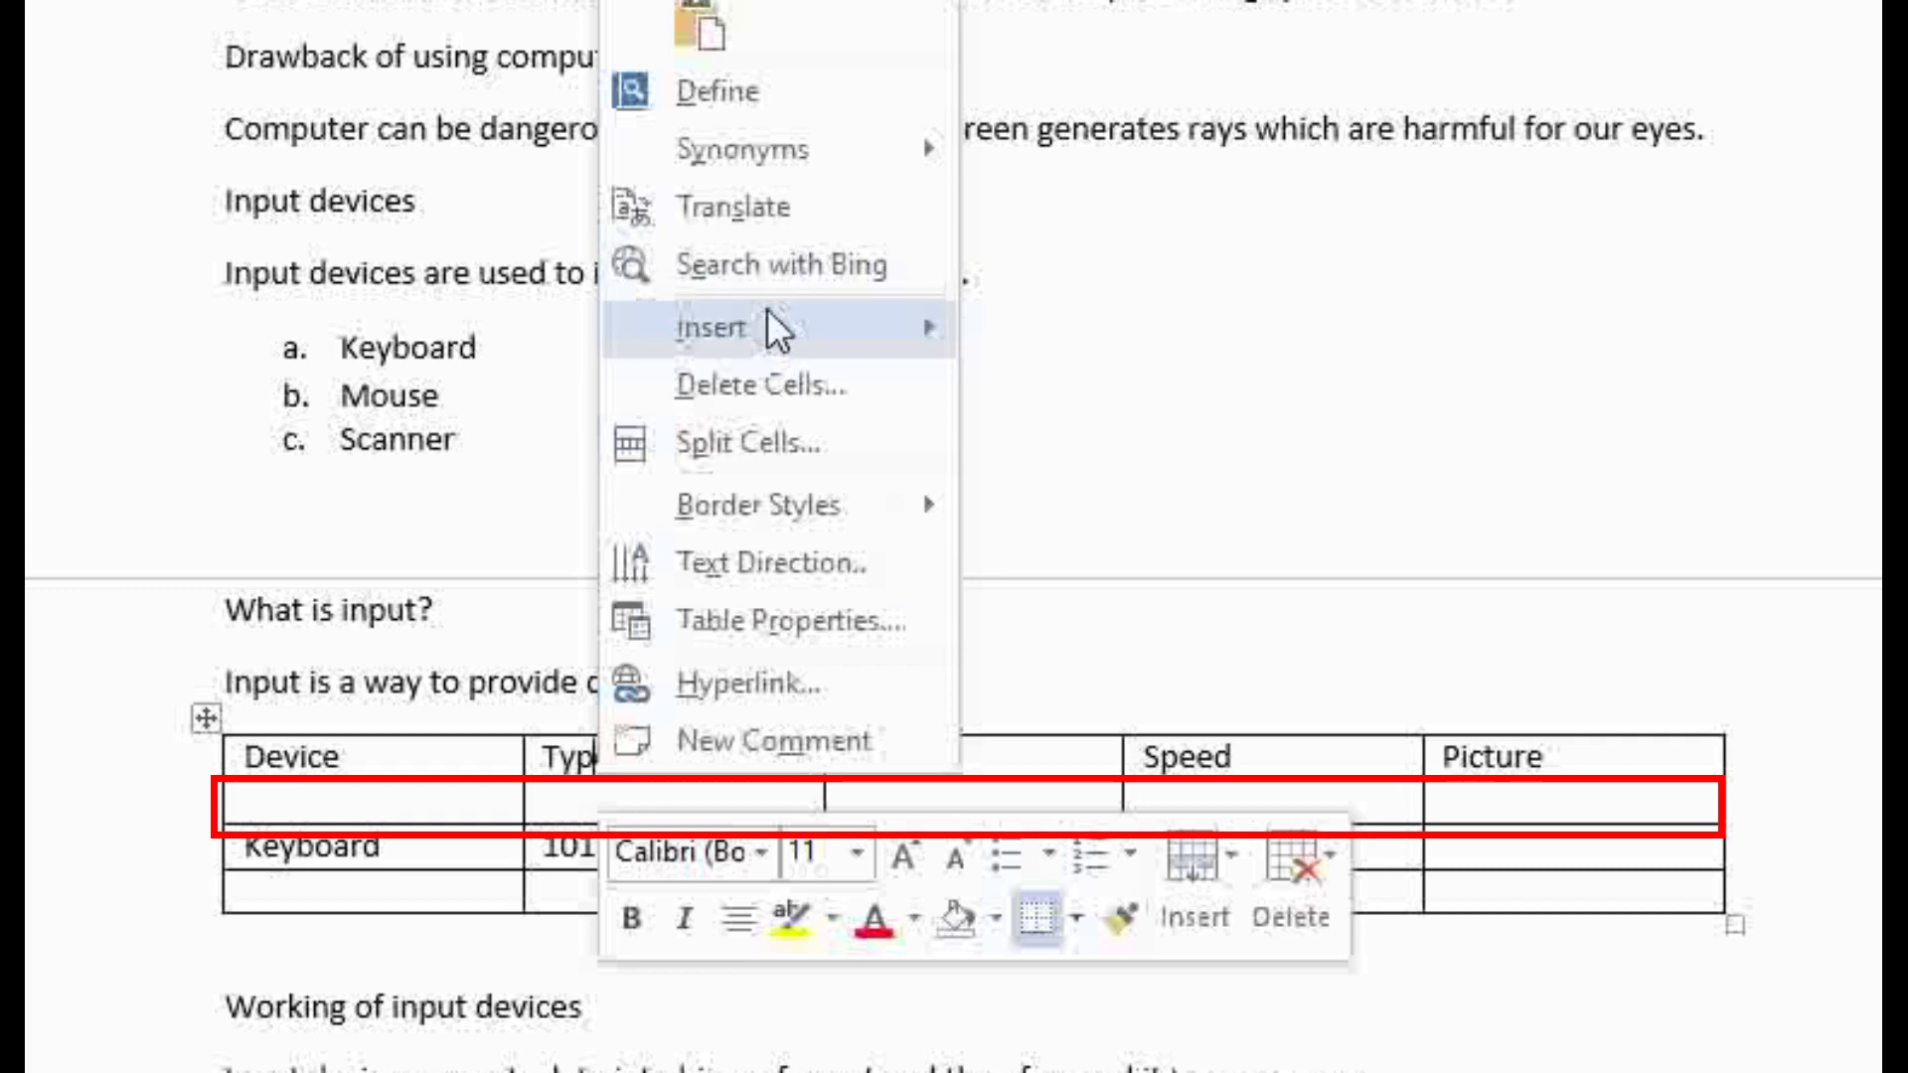
mouse_move(776, 328)
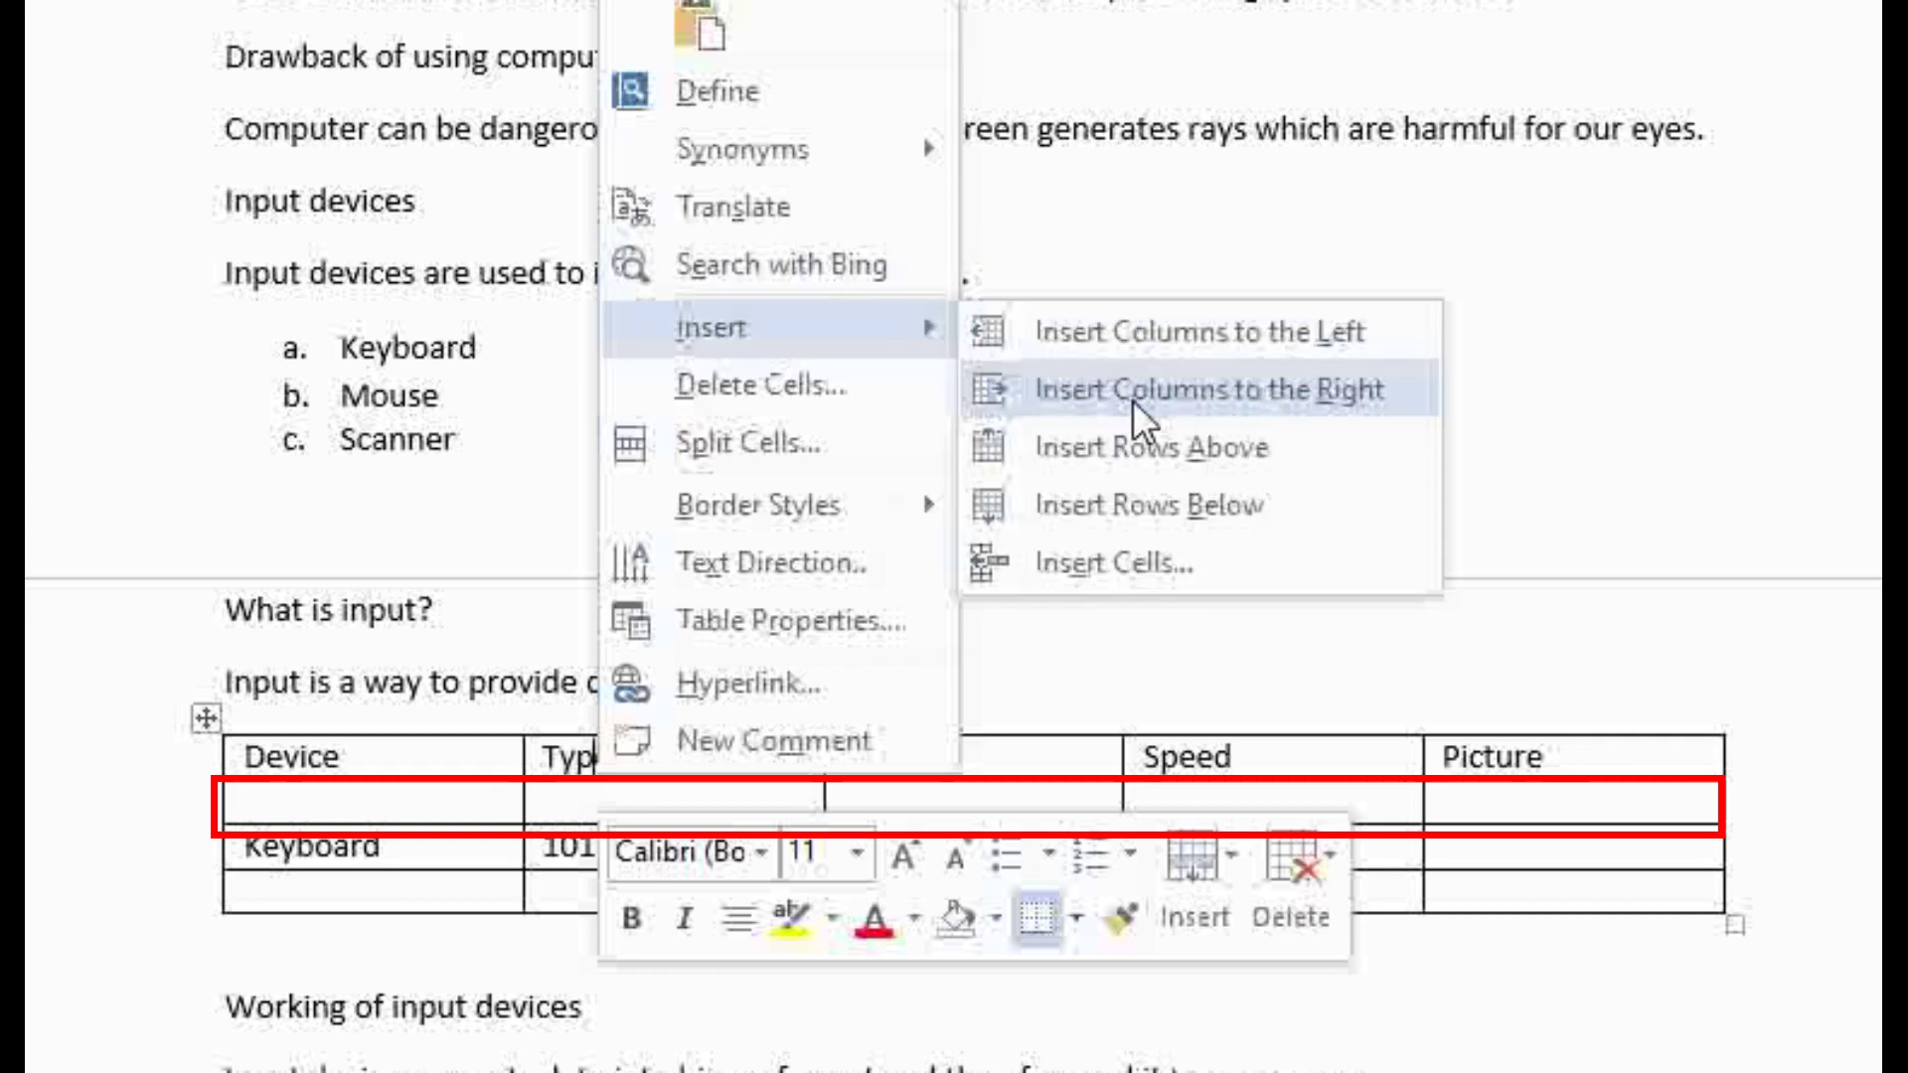
left_click(1133, 335)
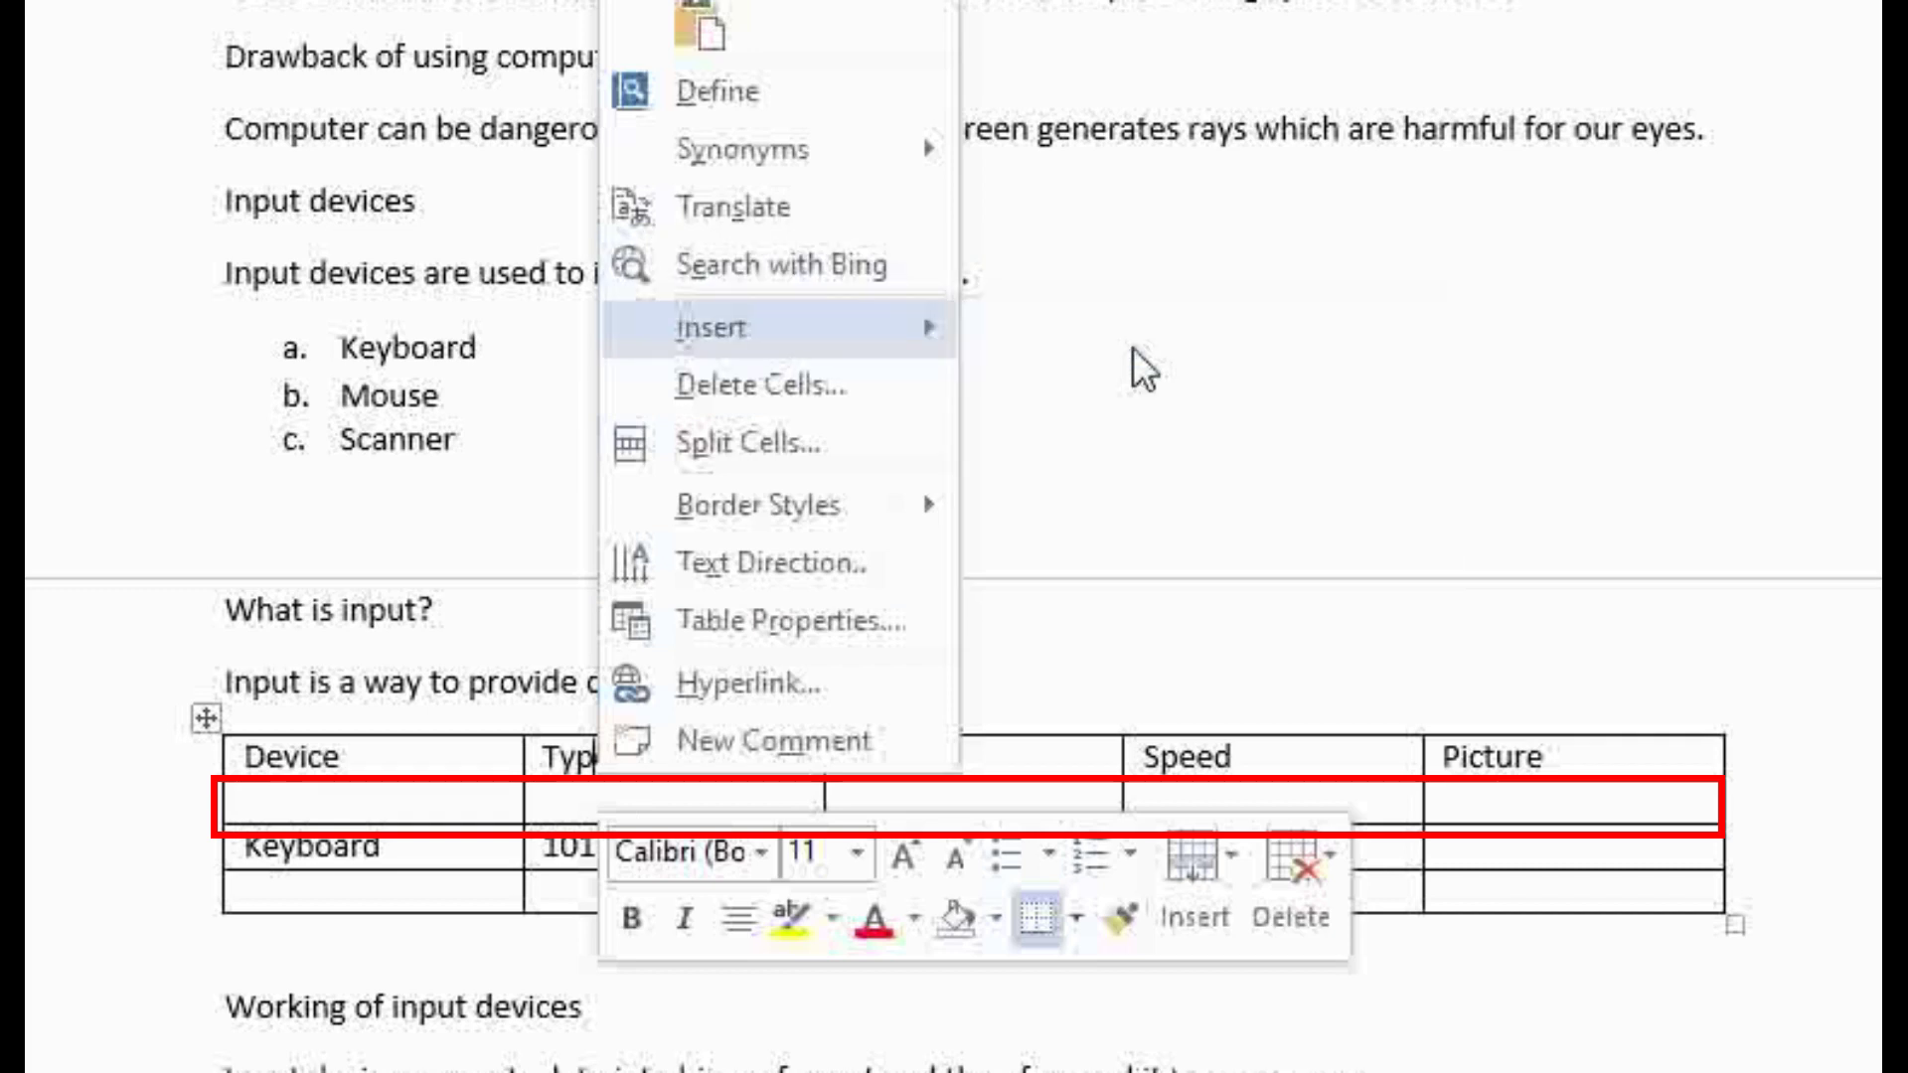
left_click(610, 756)
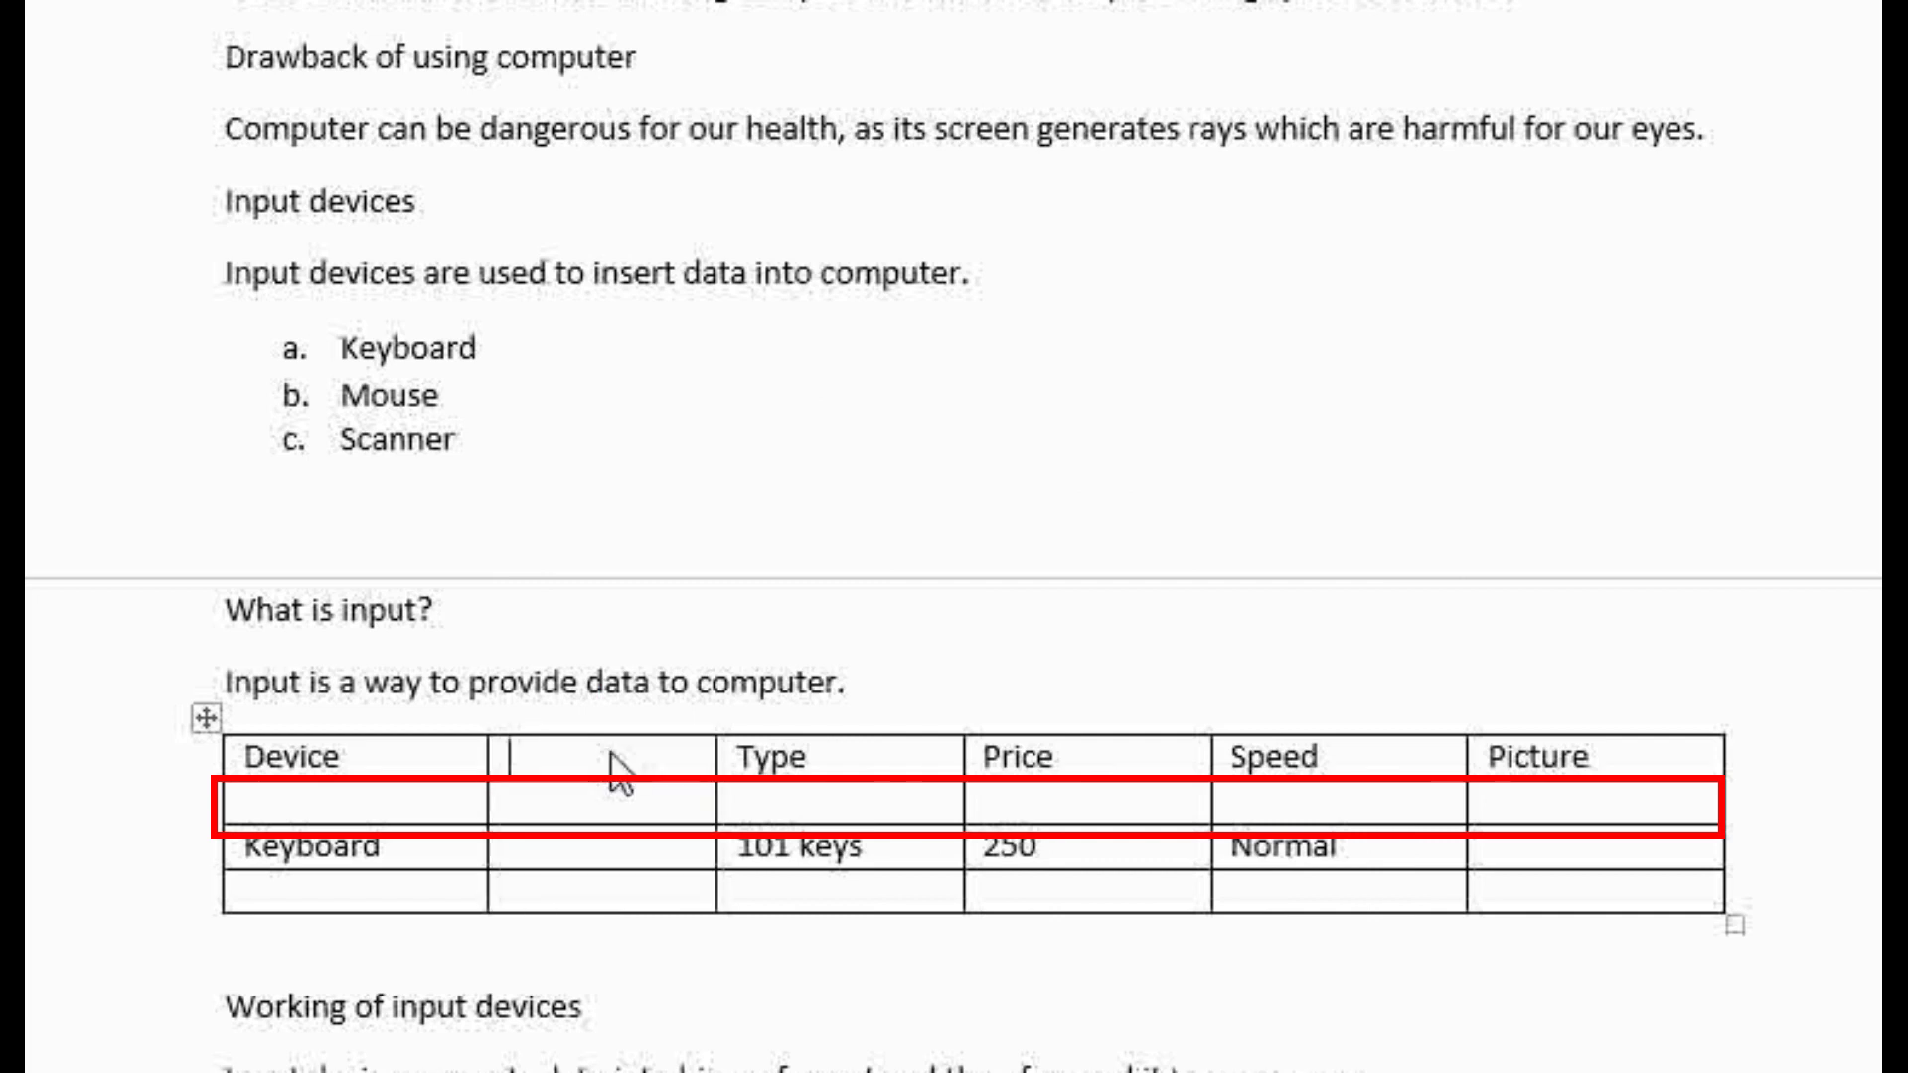
Step: Head the empty column with Category and enter Advance for it in the Keyboard row
type("Category")
left_click(547, 857)
type("Advan")
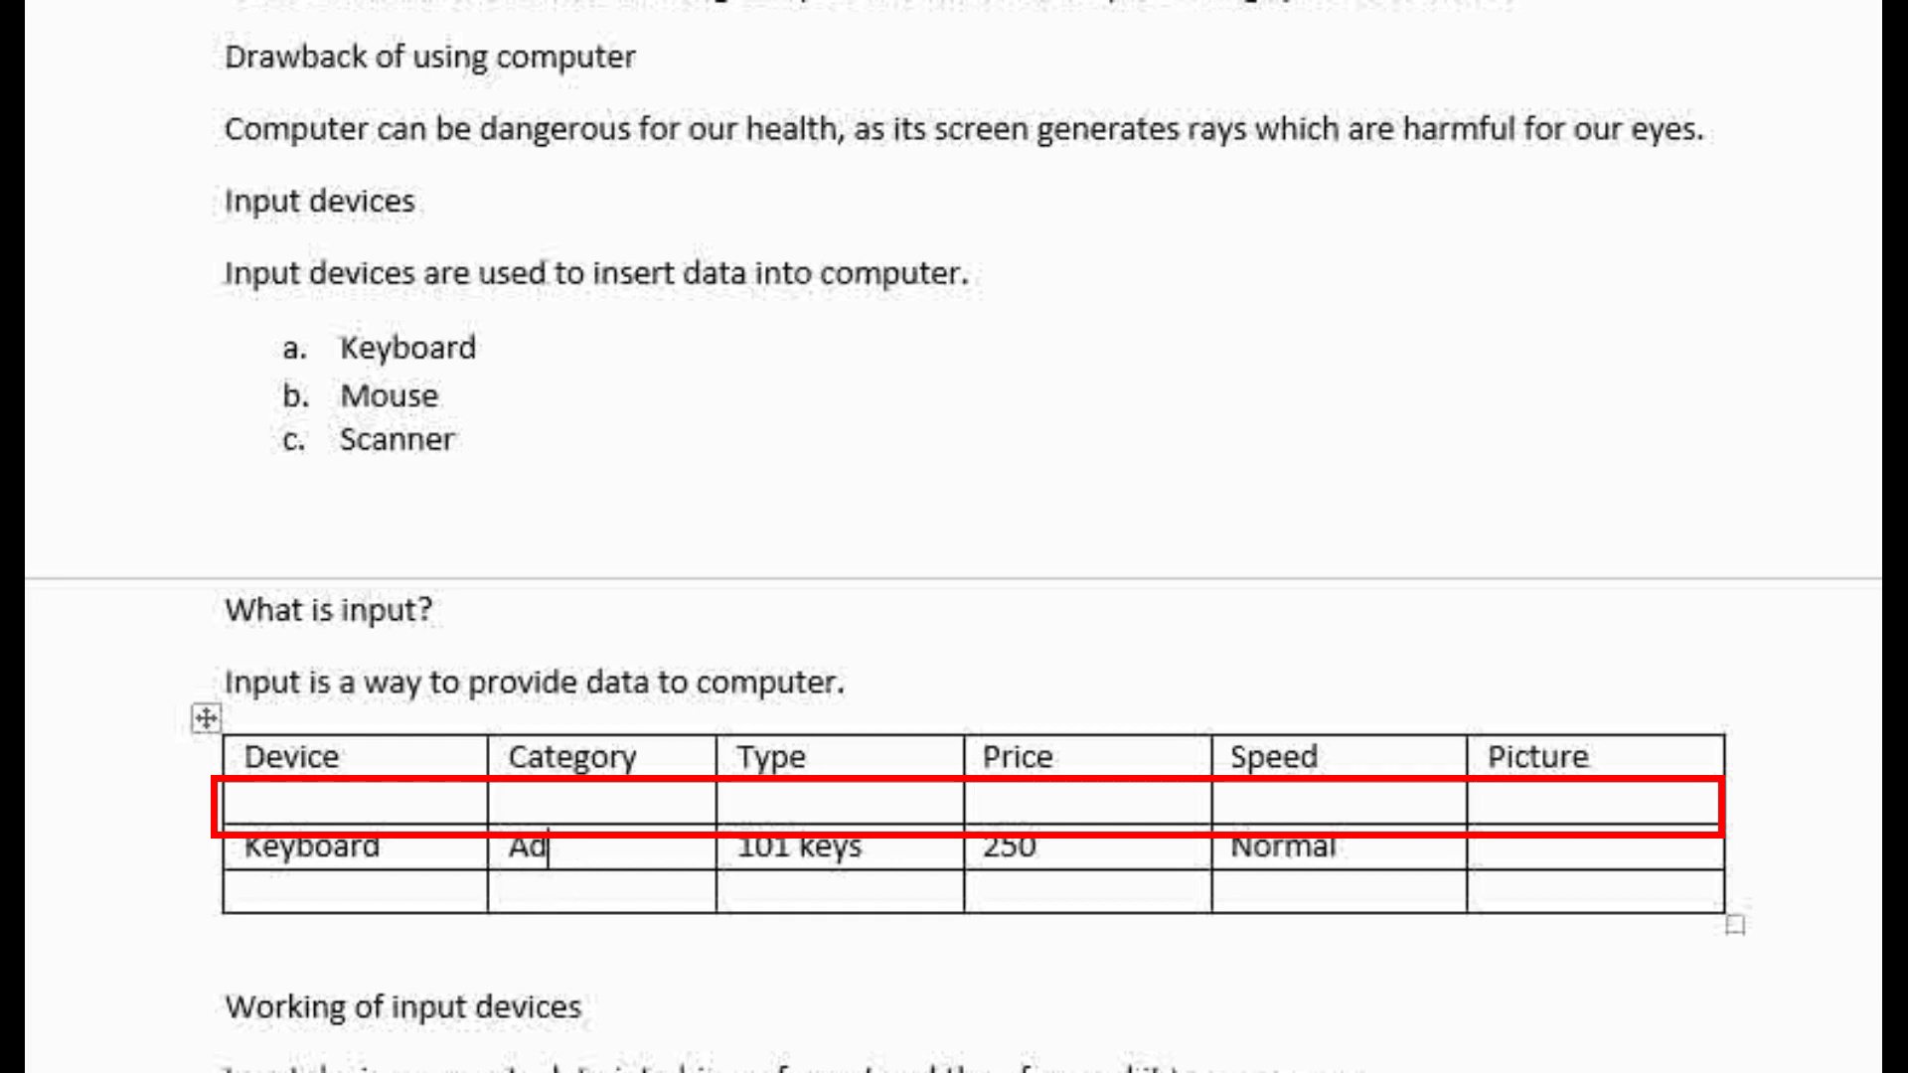
type("ce")
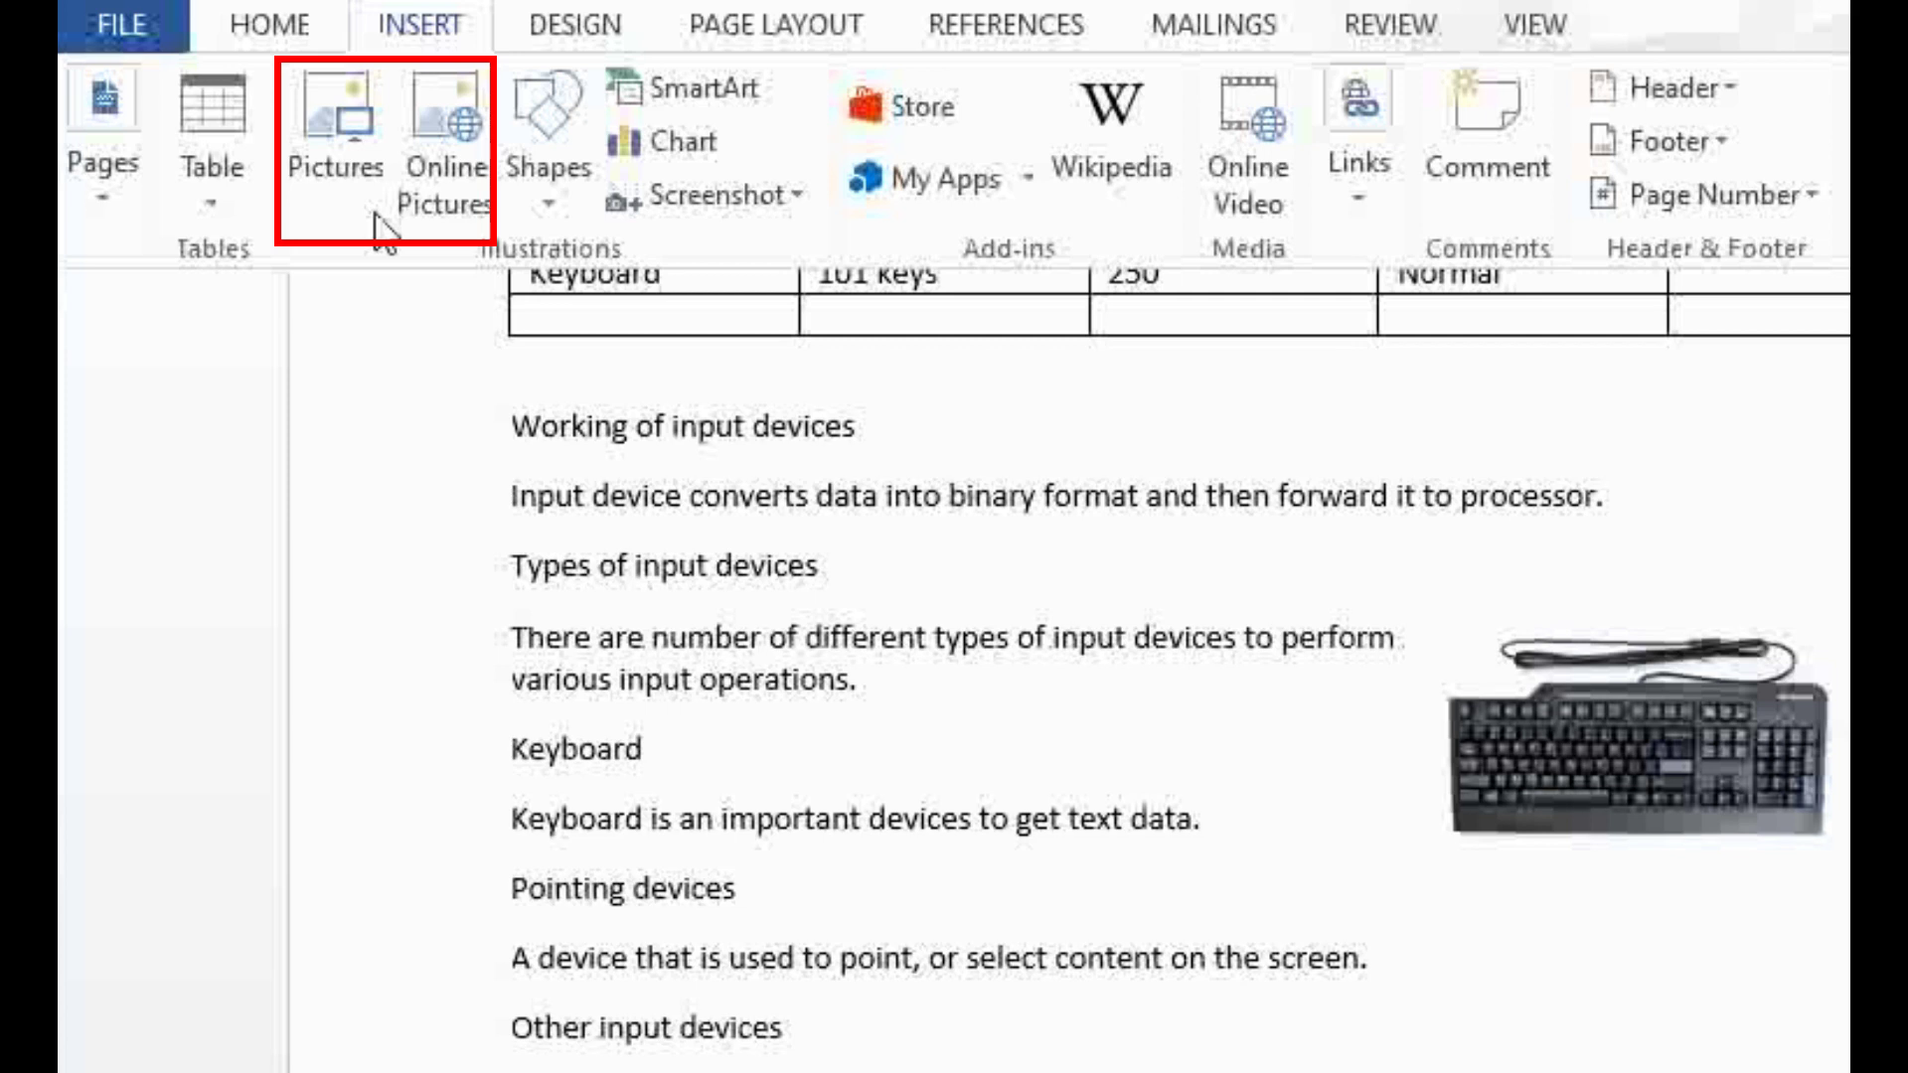
Step: Search online pictures for "mouse", insert the black computer mouse image below the Pointing devices text, and shrink it
left_click(340, 135)
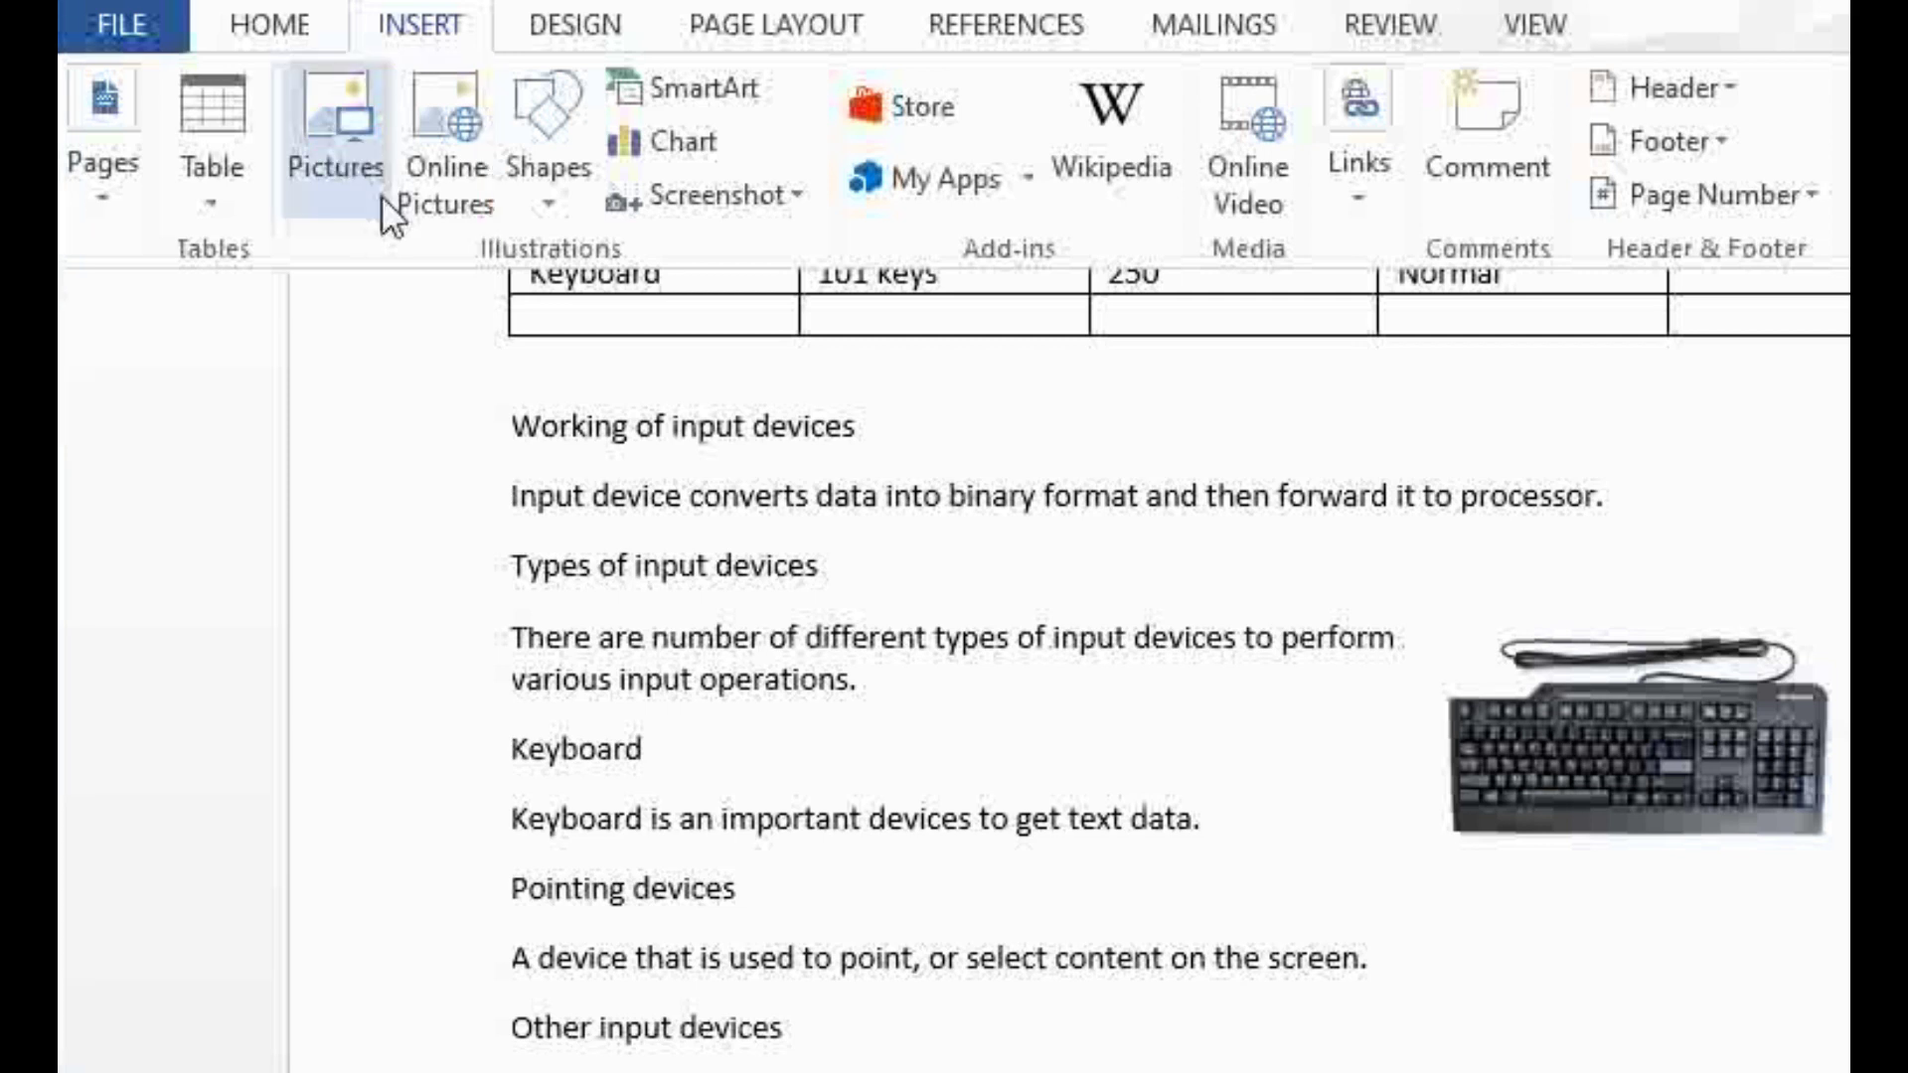
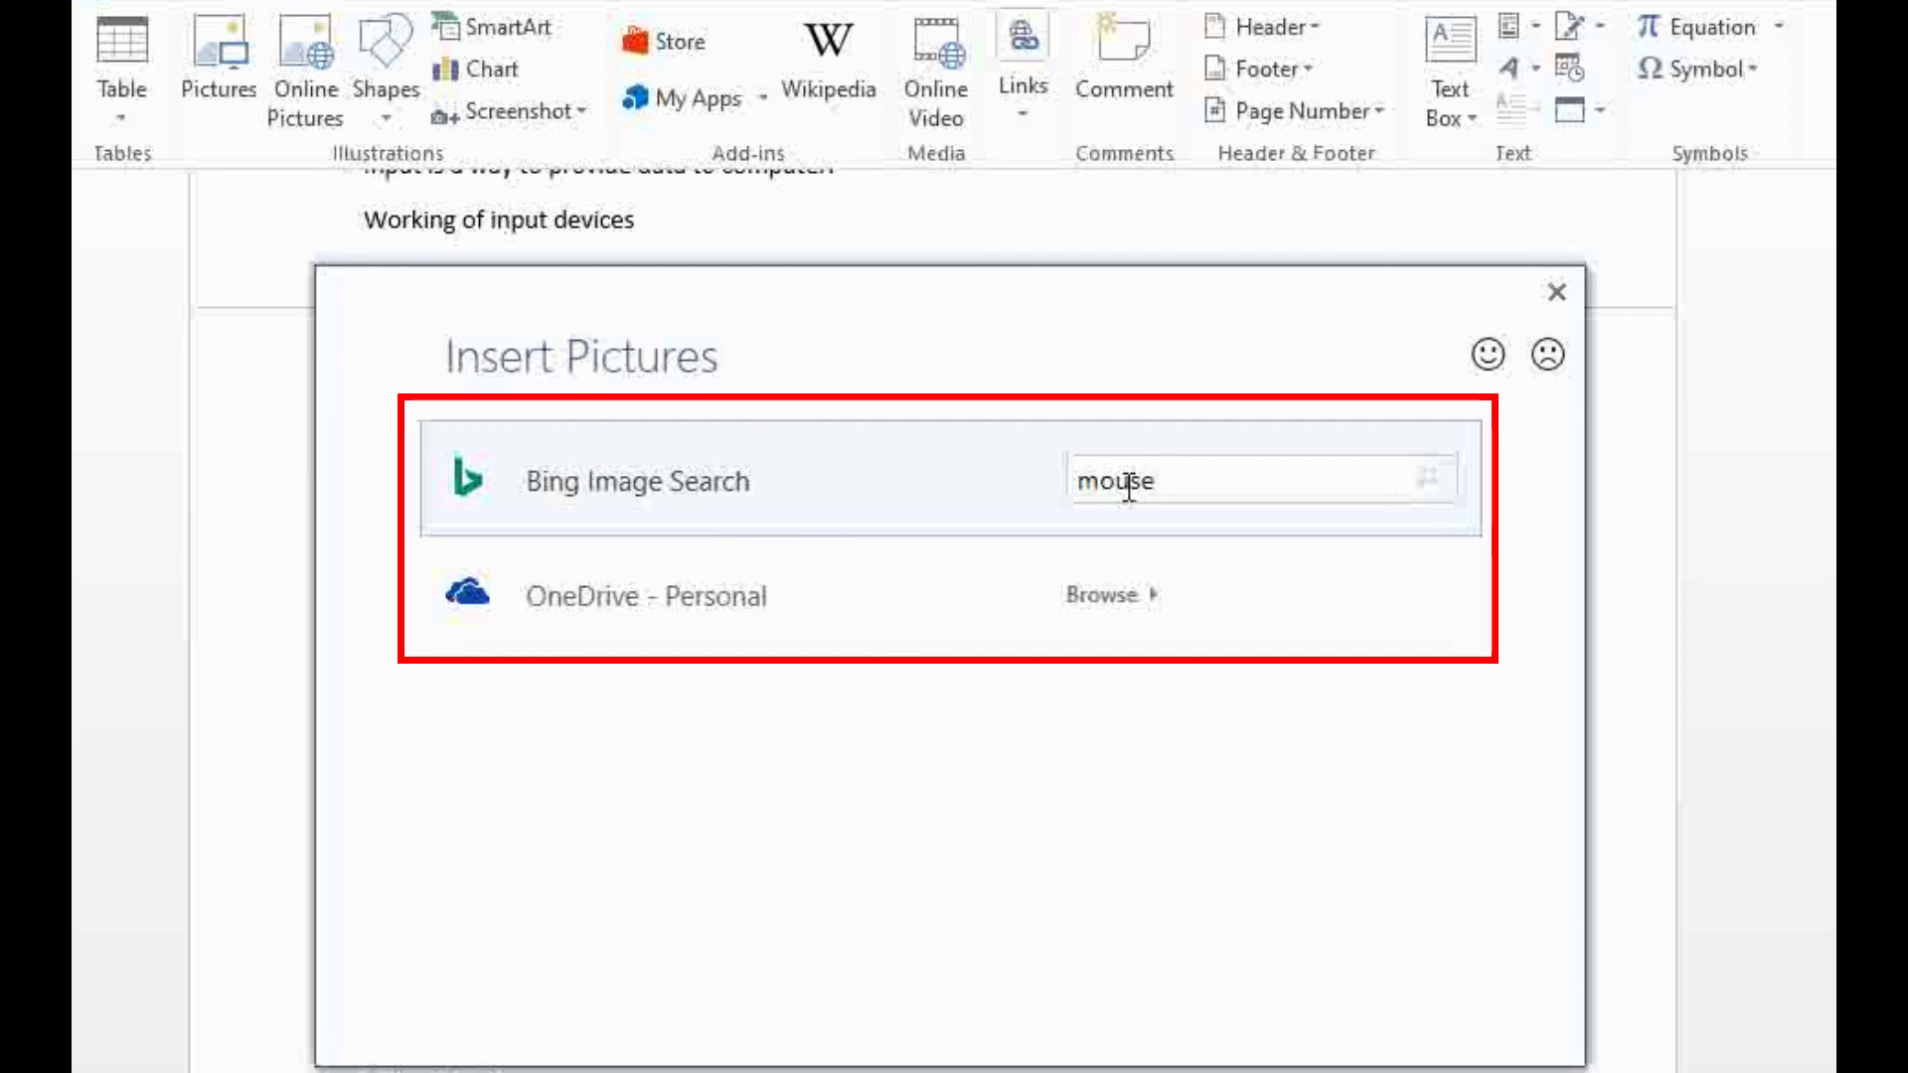
key("Return")
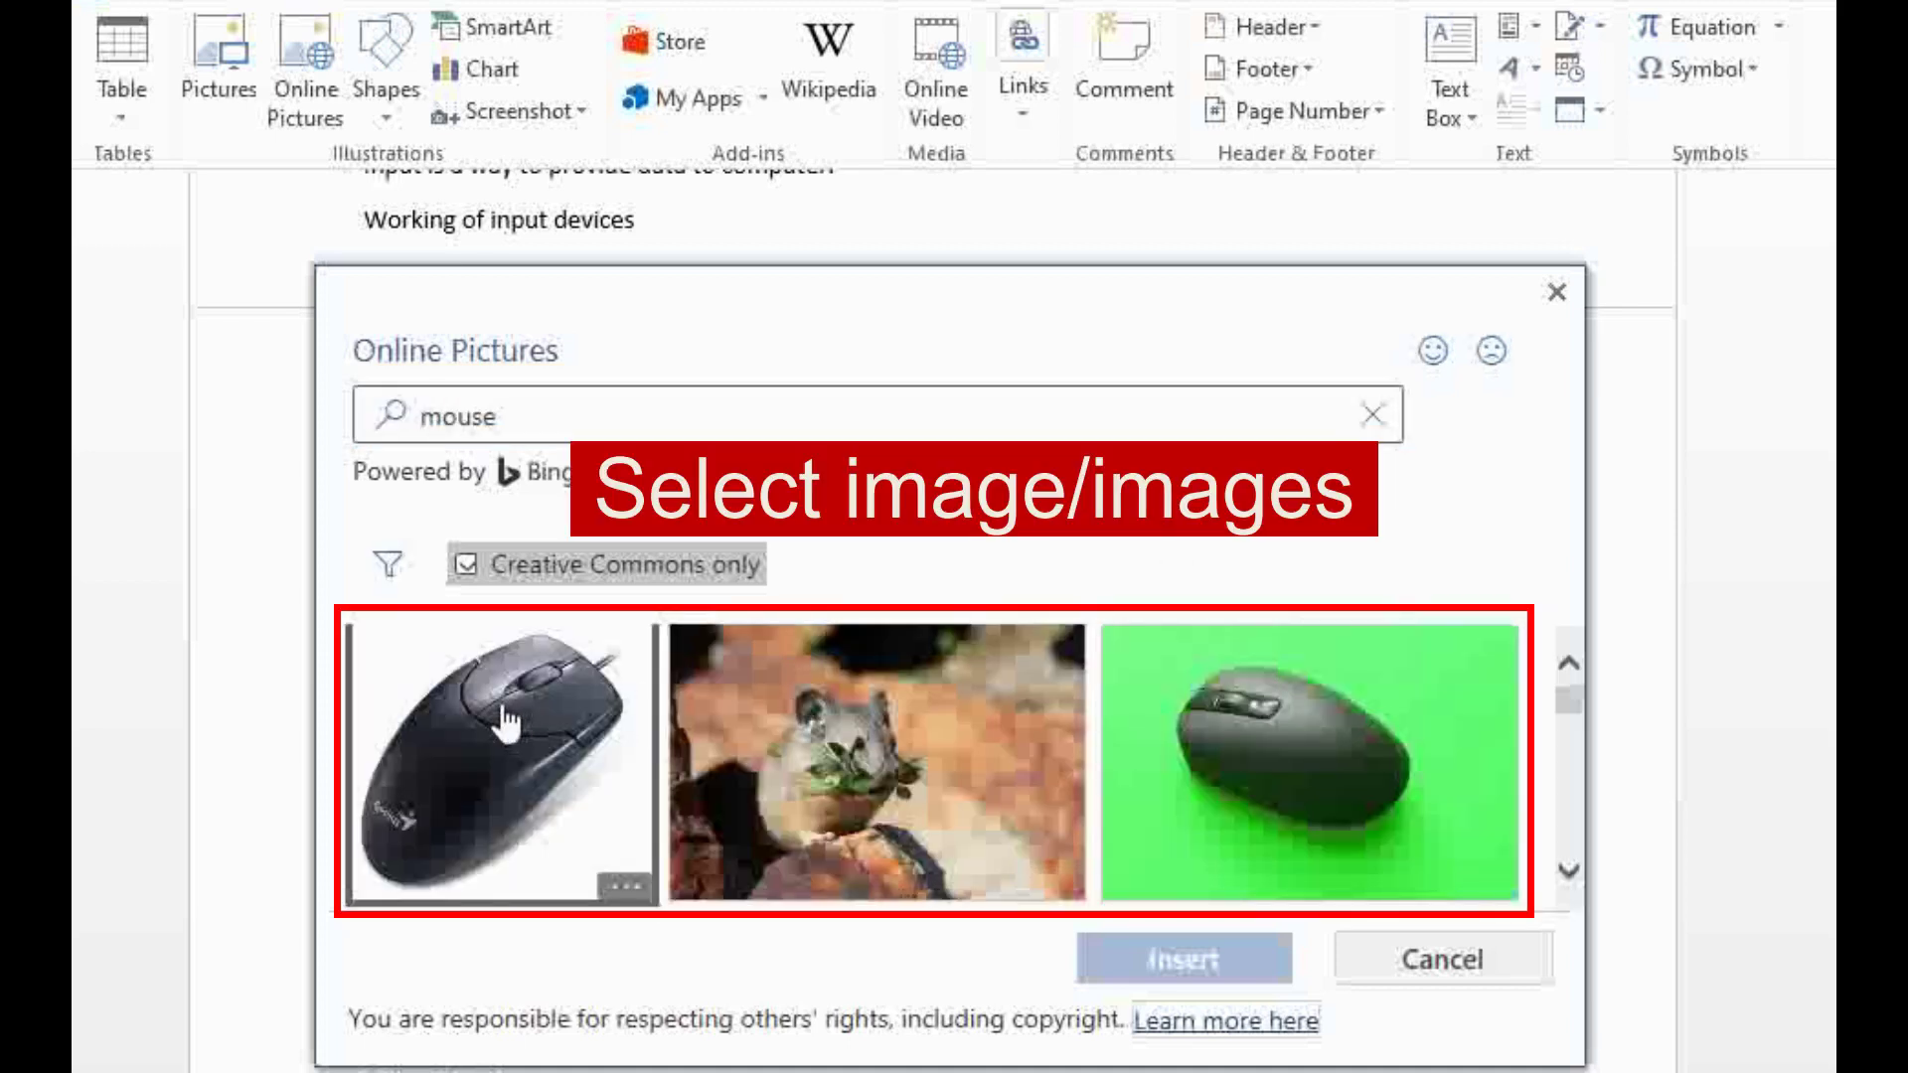
left_click(517, 745)
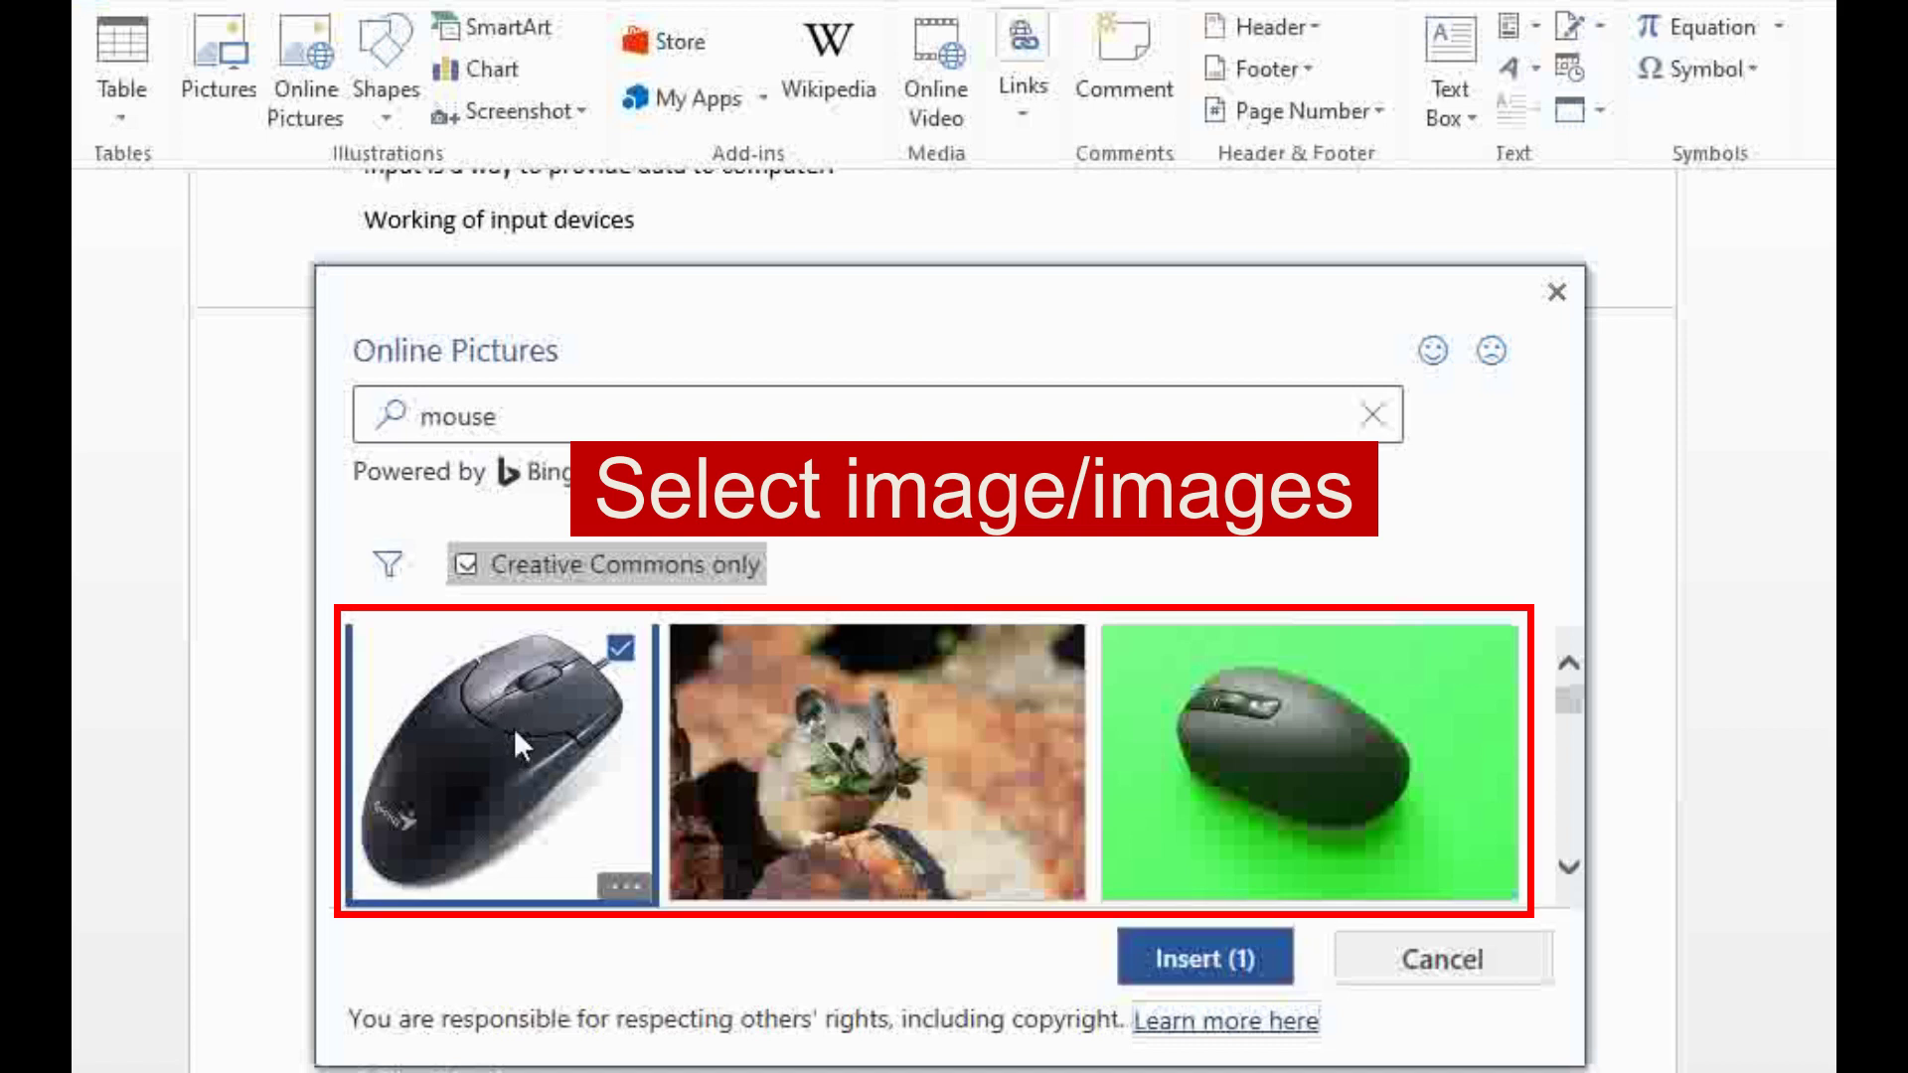
left_click(1188, 961)
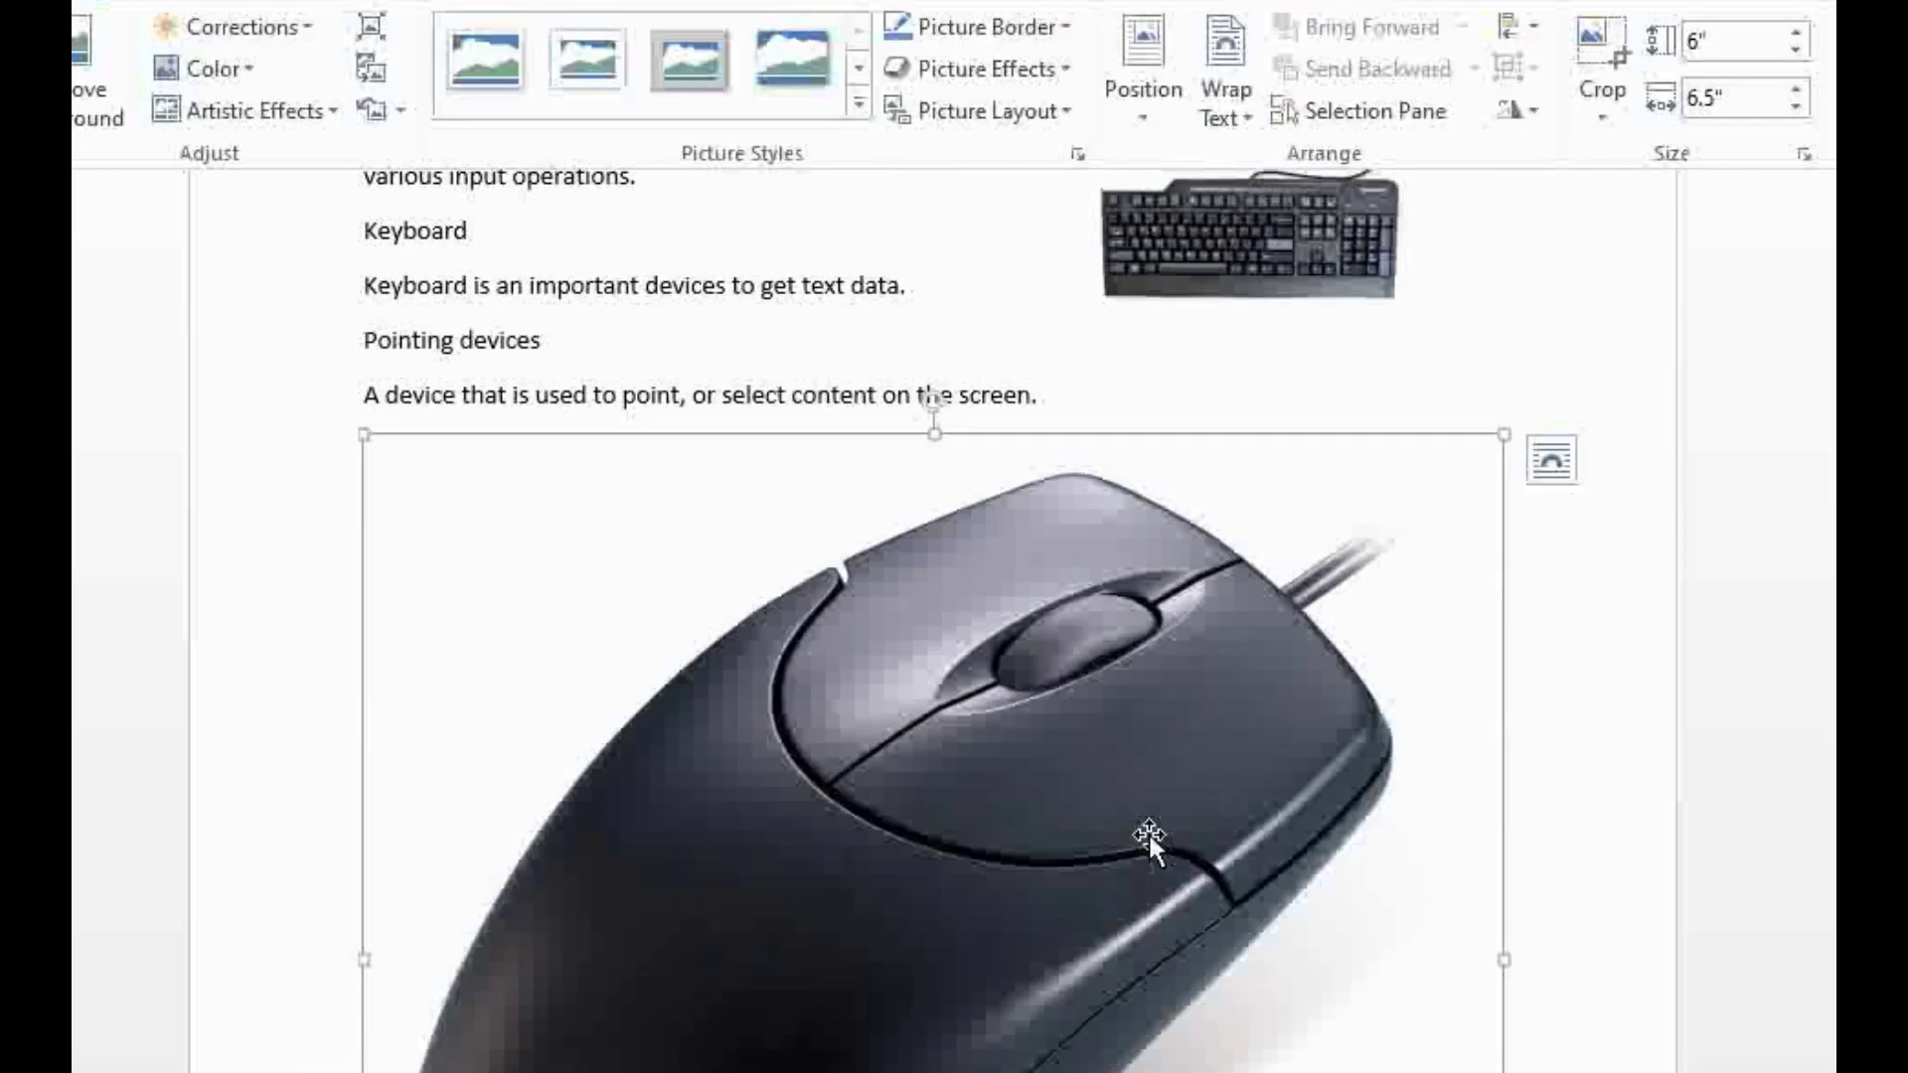
left_click_drag(1503, 435, 701, 940)
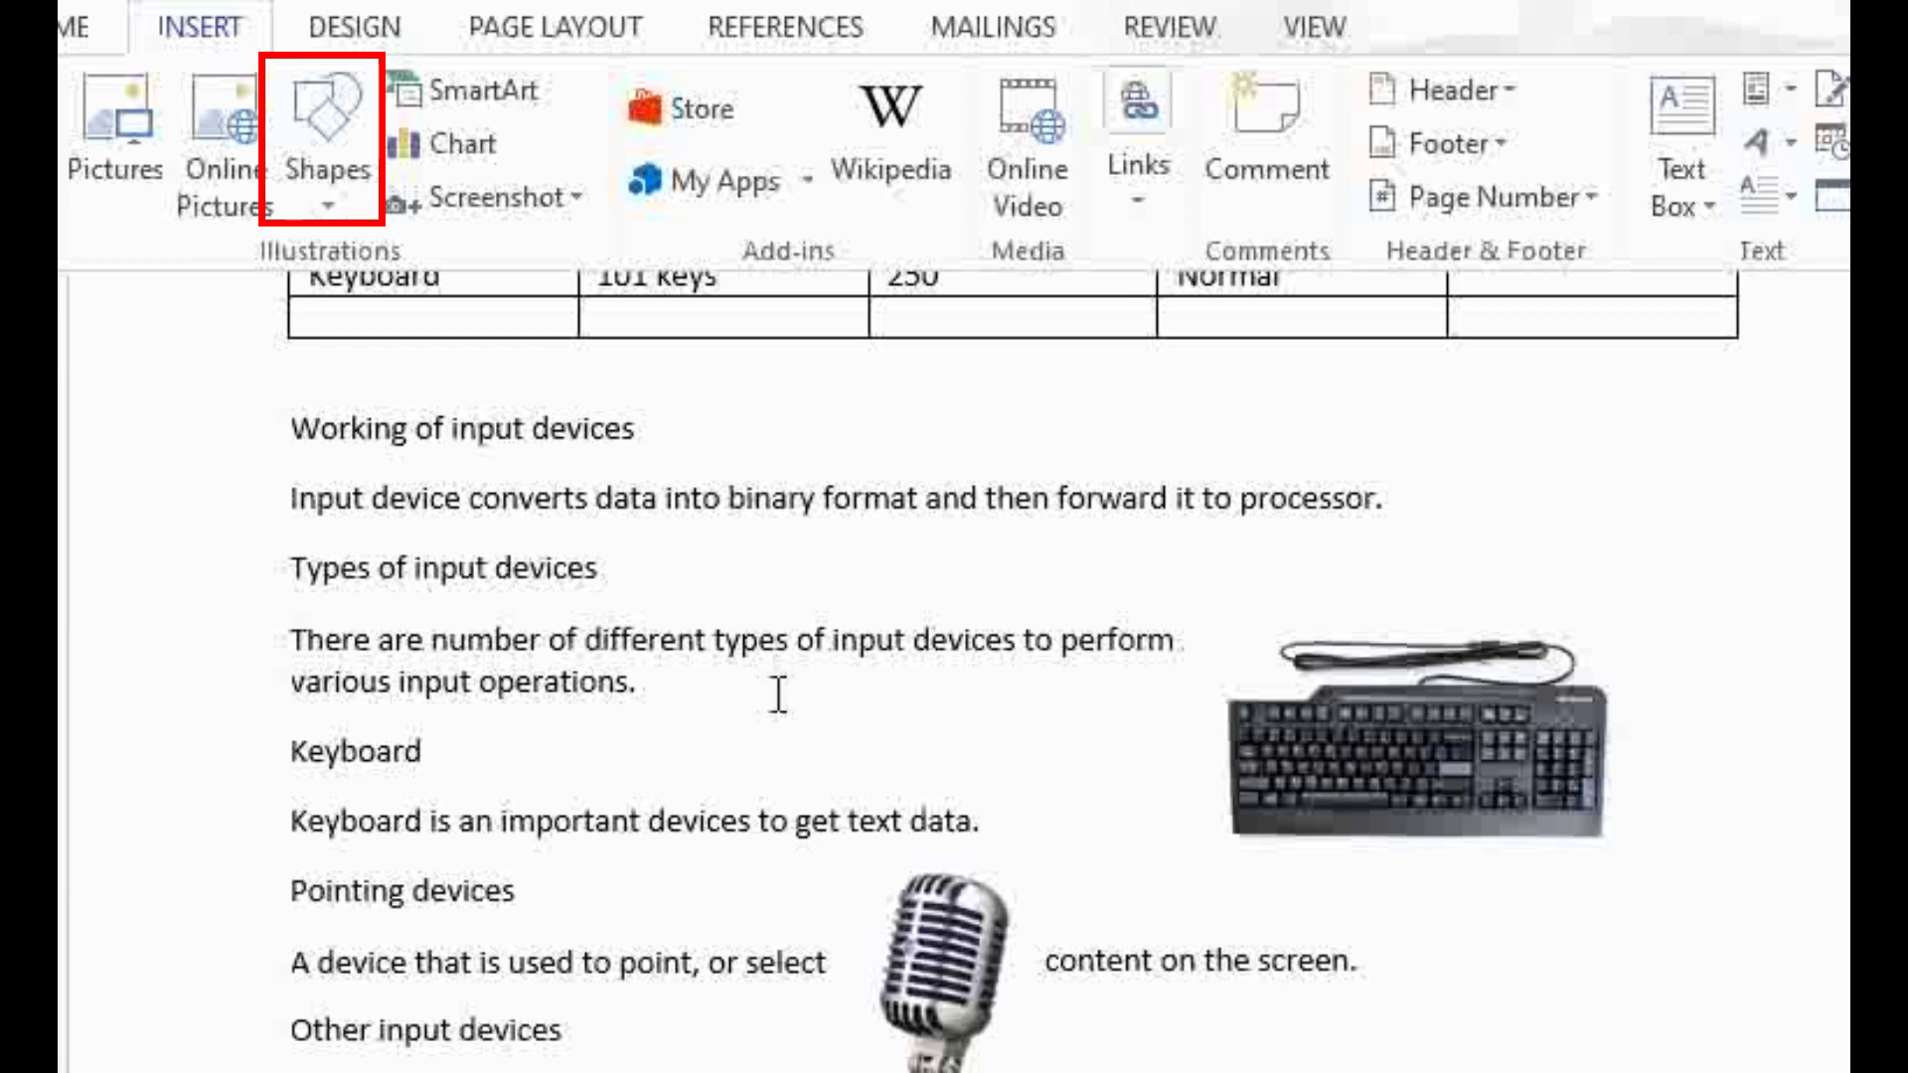
Step: Draw a wide rectangle shape beside the Other input devices heading and give it a solid blue preset shape style
left_click(331, 170)
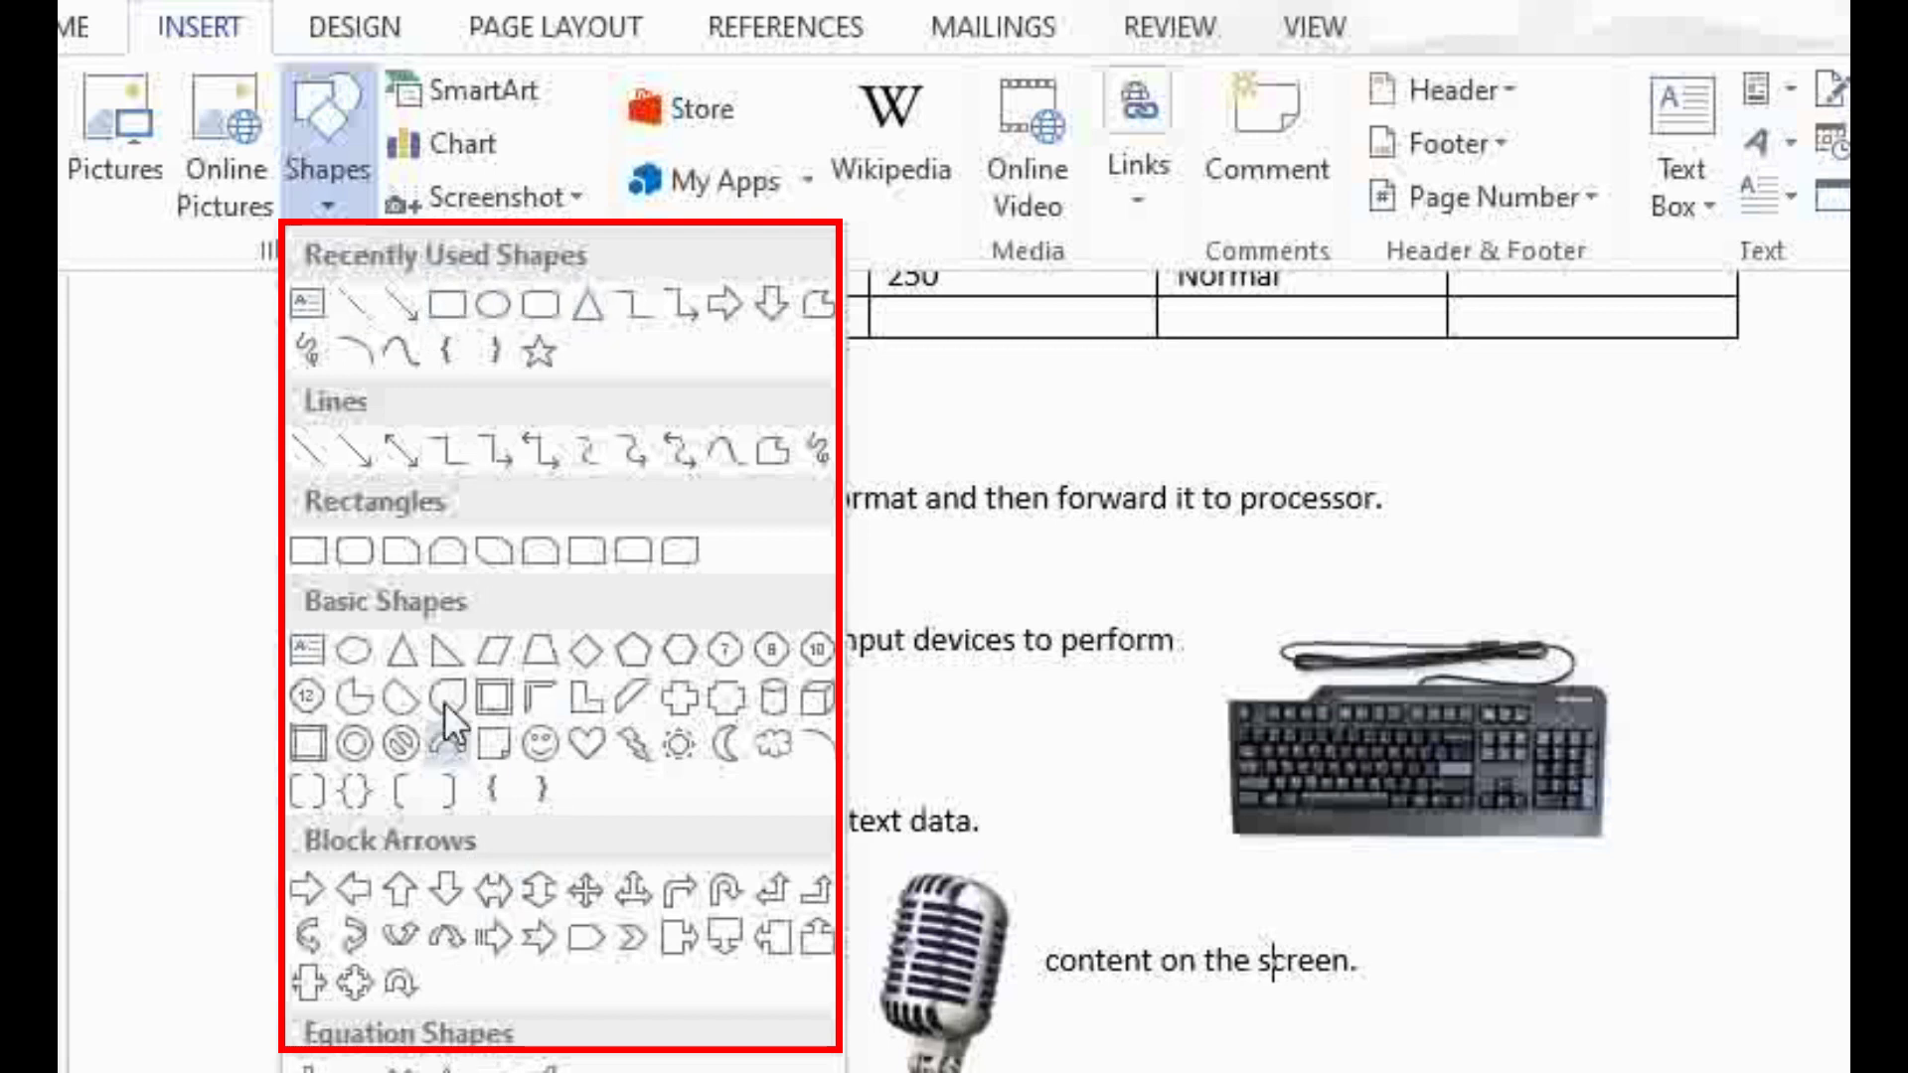
left_click(453, 295)
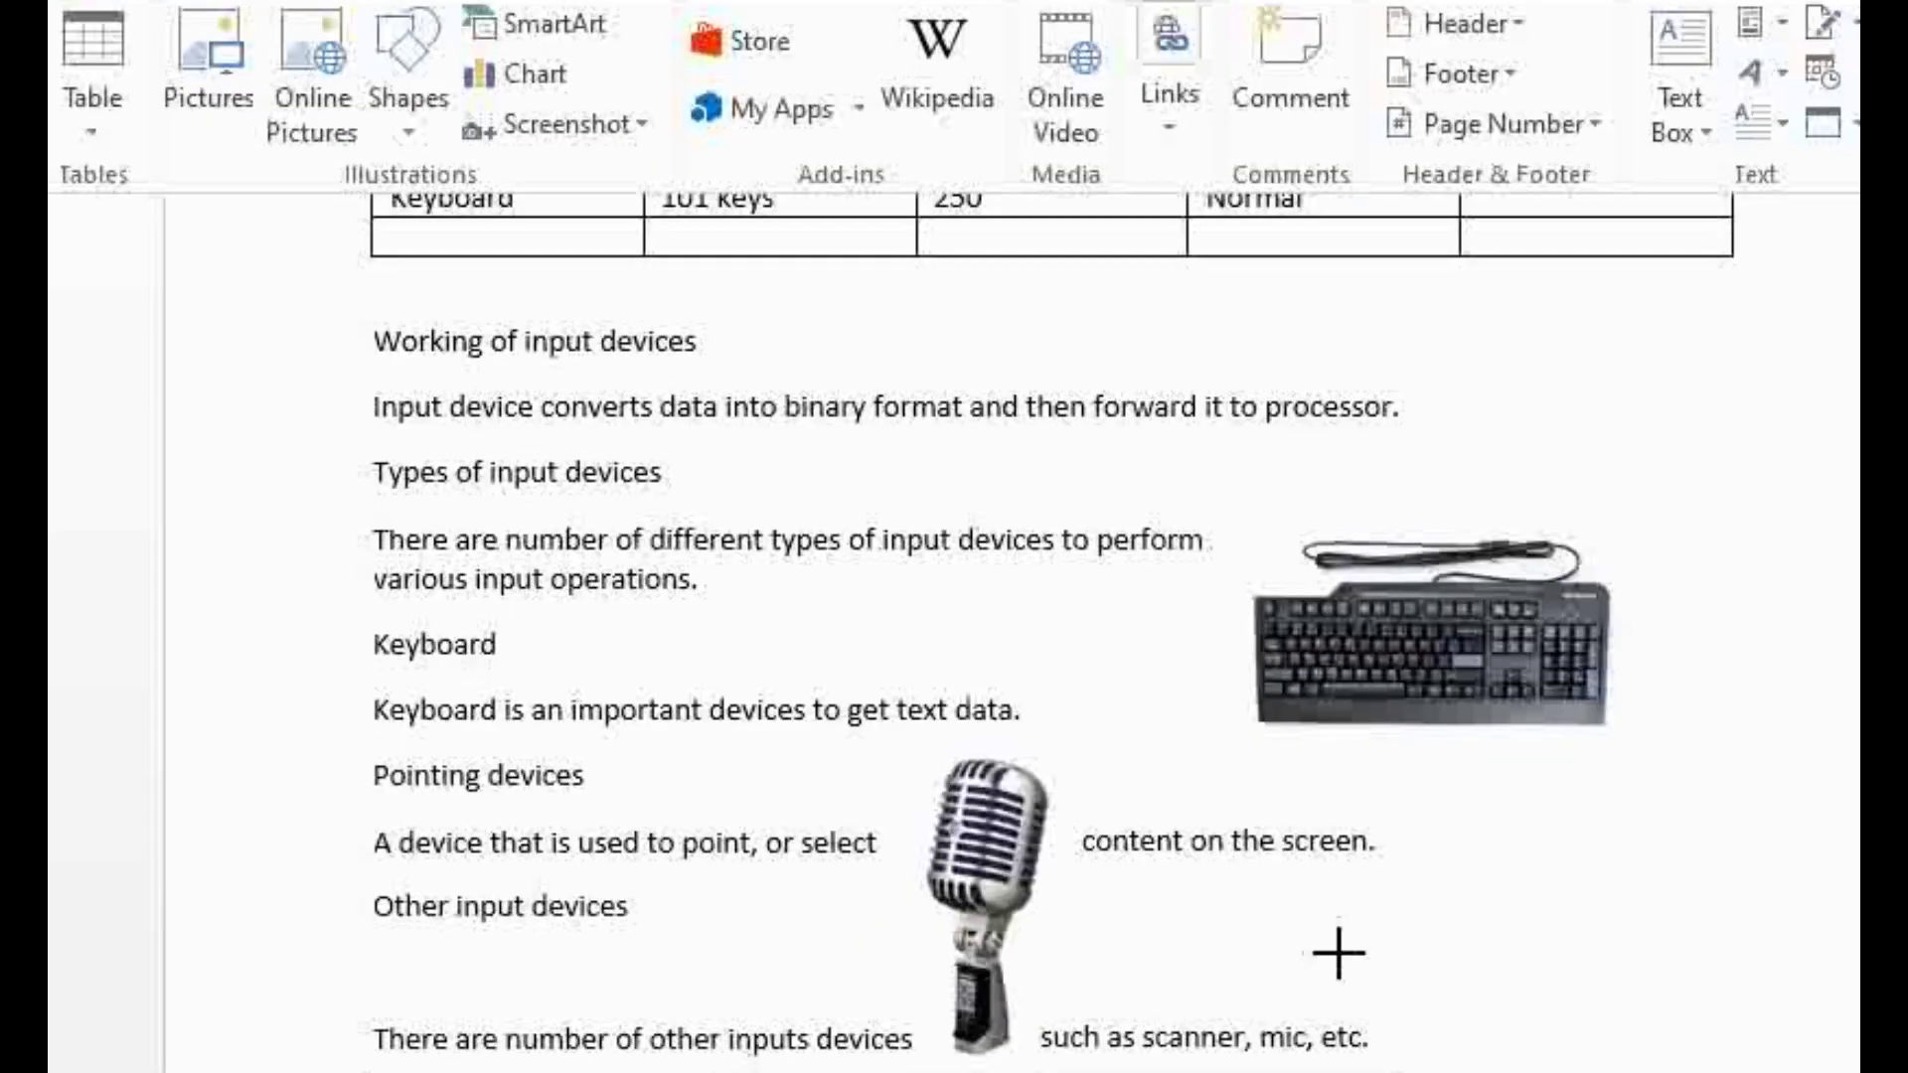
mouse_move(1381, 906)
left_mouse_down()
mouse_move(1398, 975)
mouse_move(1620, 1069)
mouse_move(1734, 1022)
left_mouse_up()
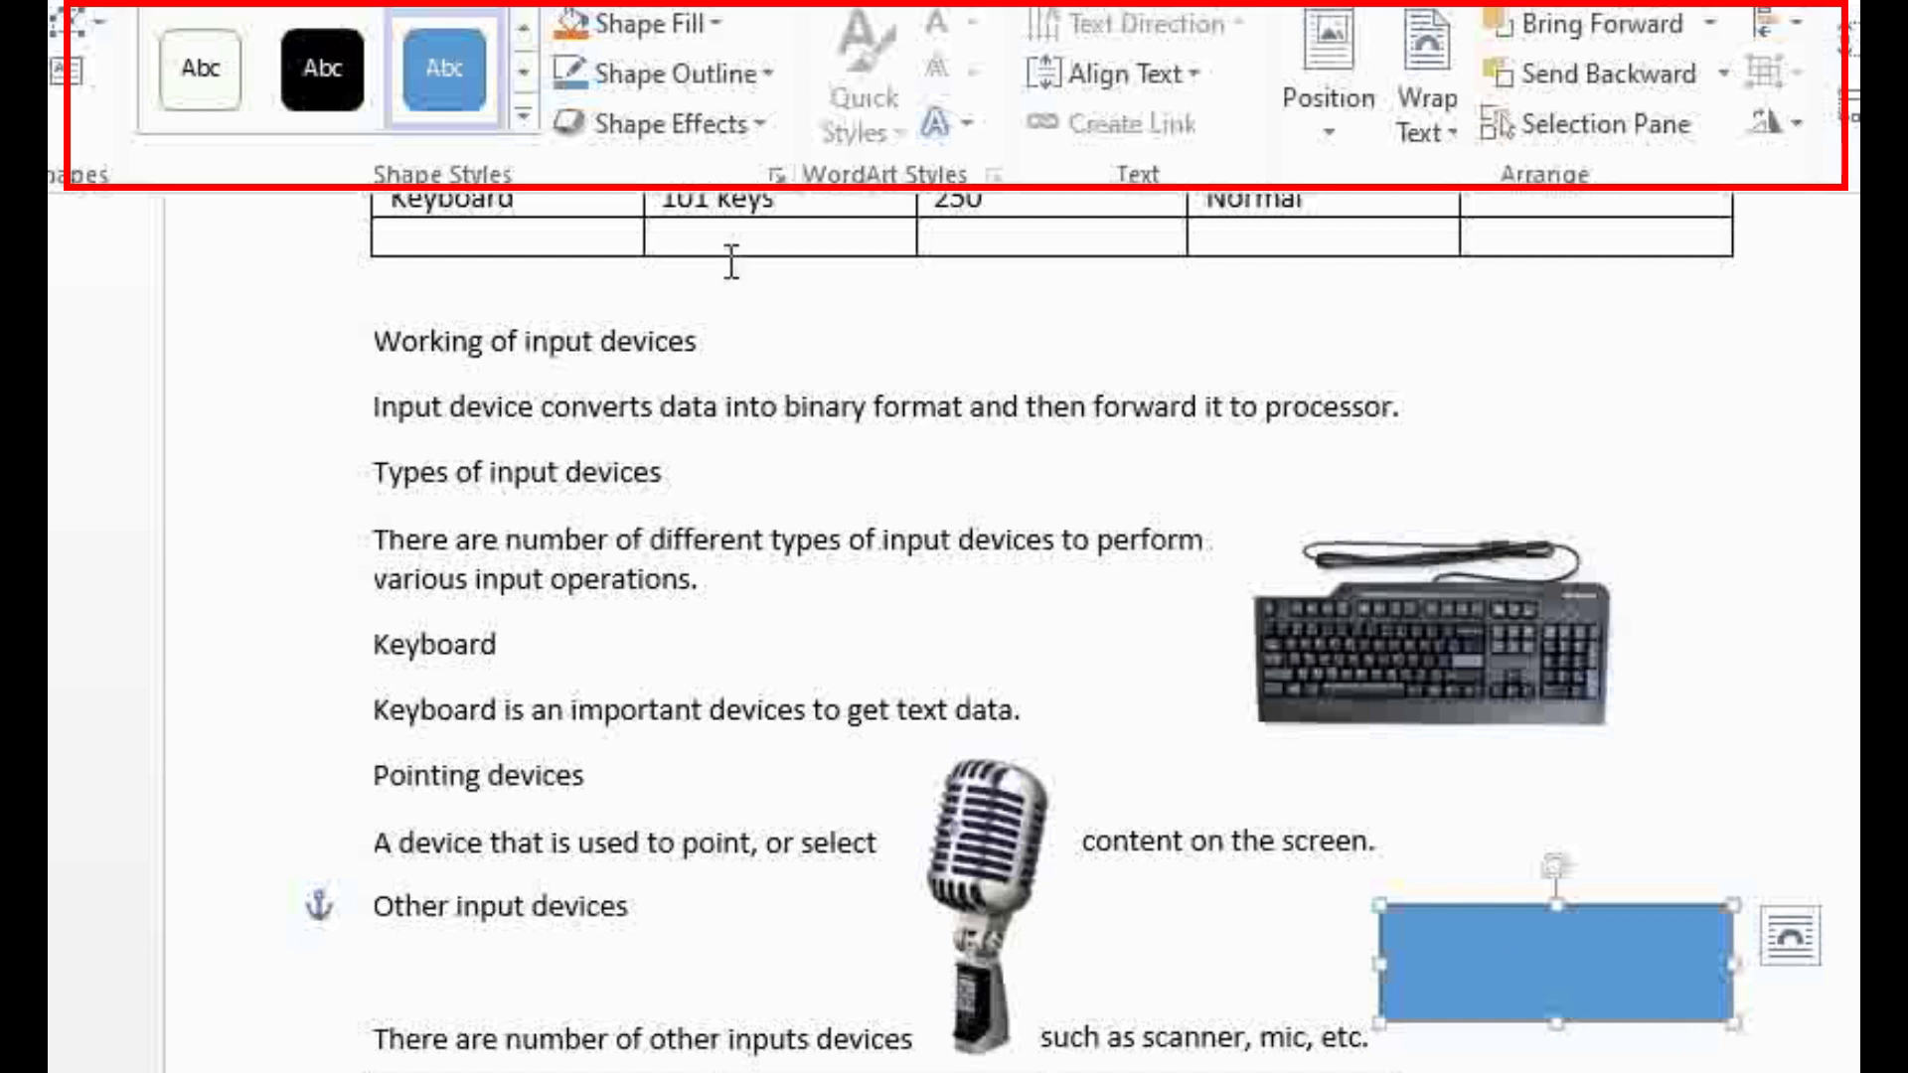
left_click(529, 125)
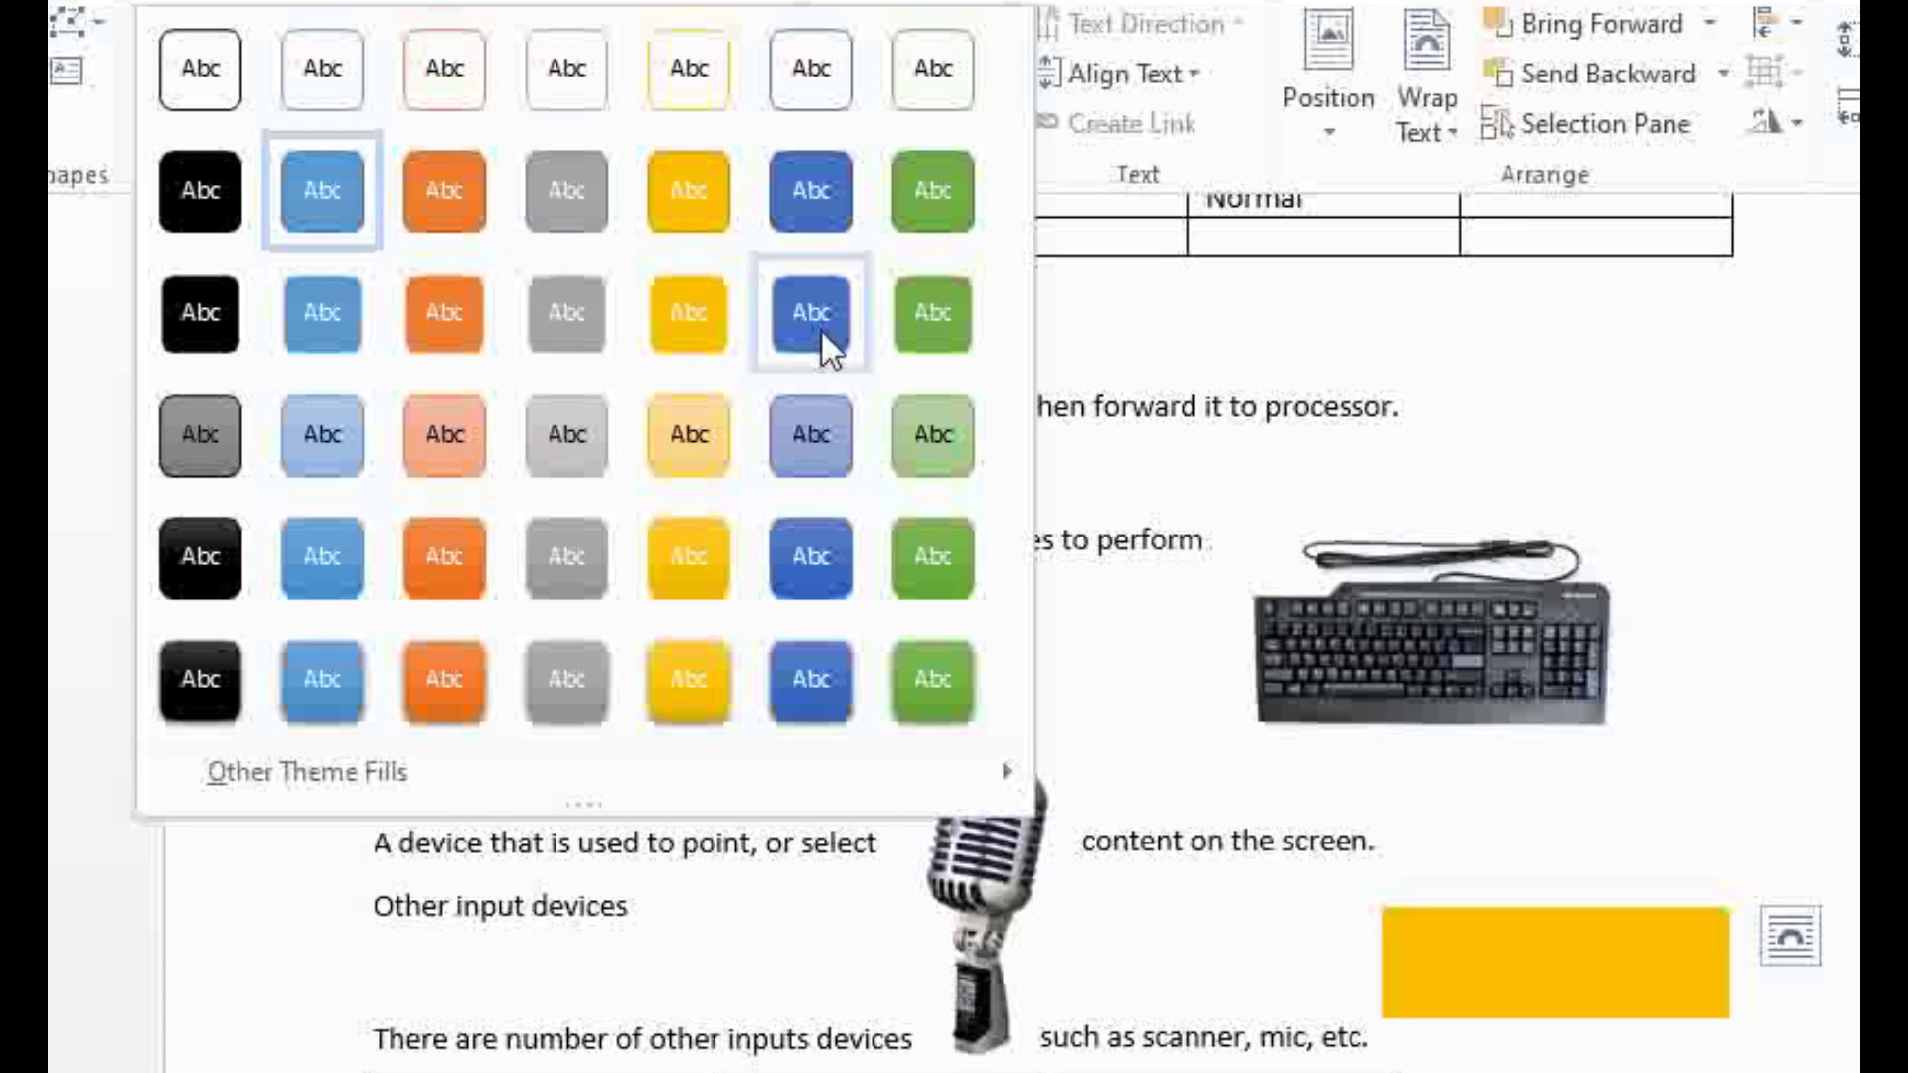
key("Escape")
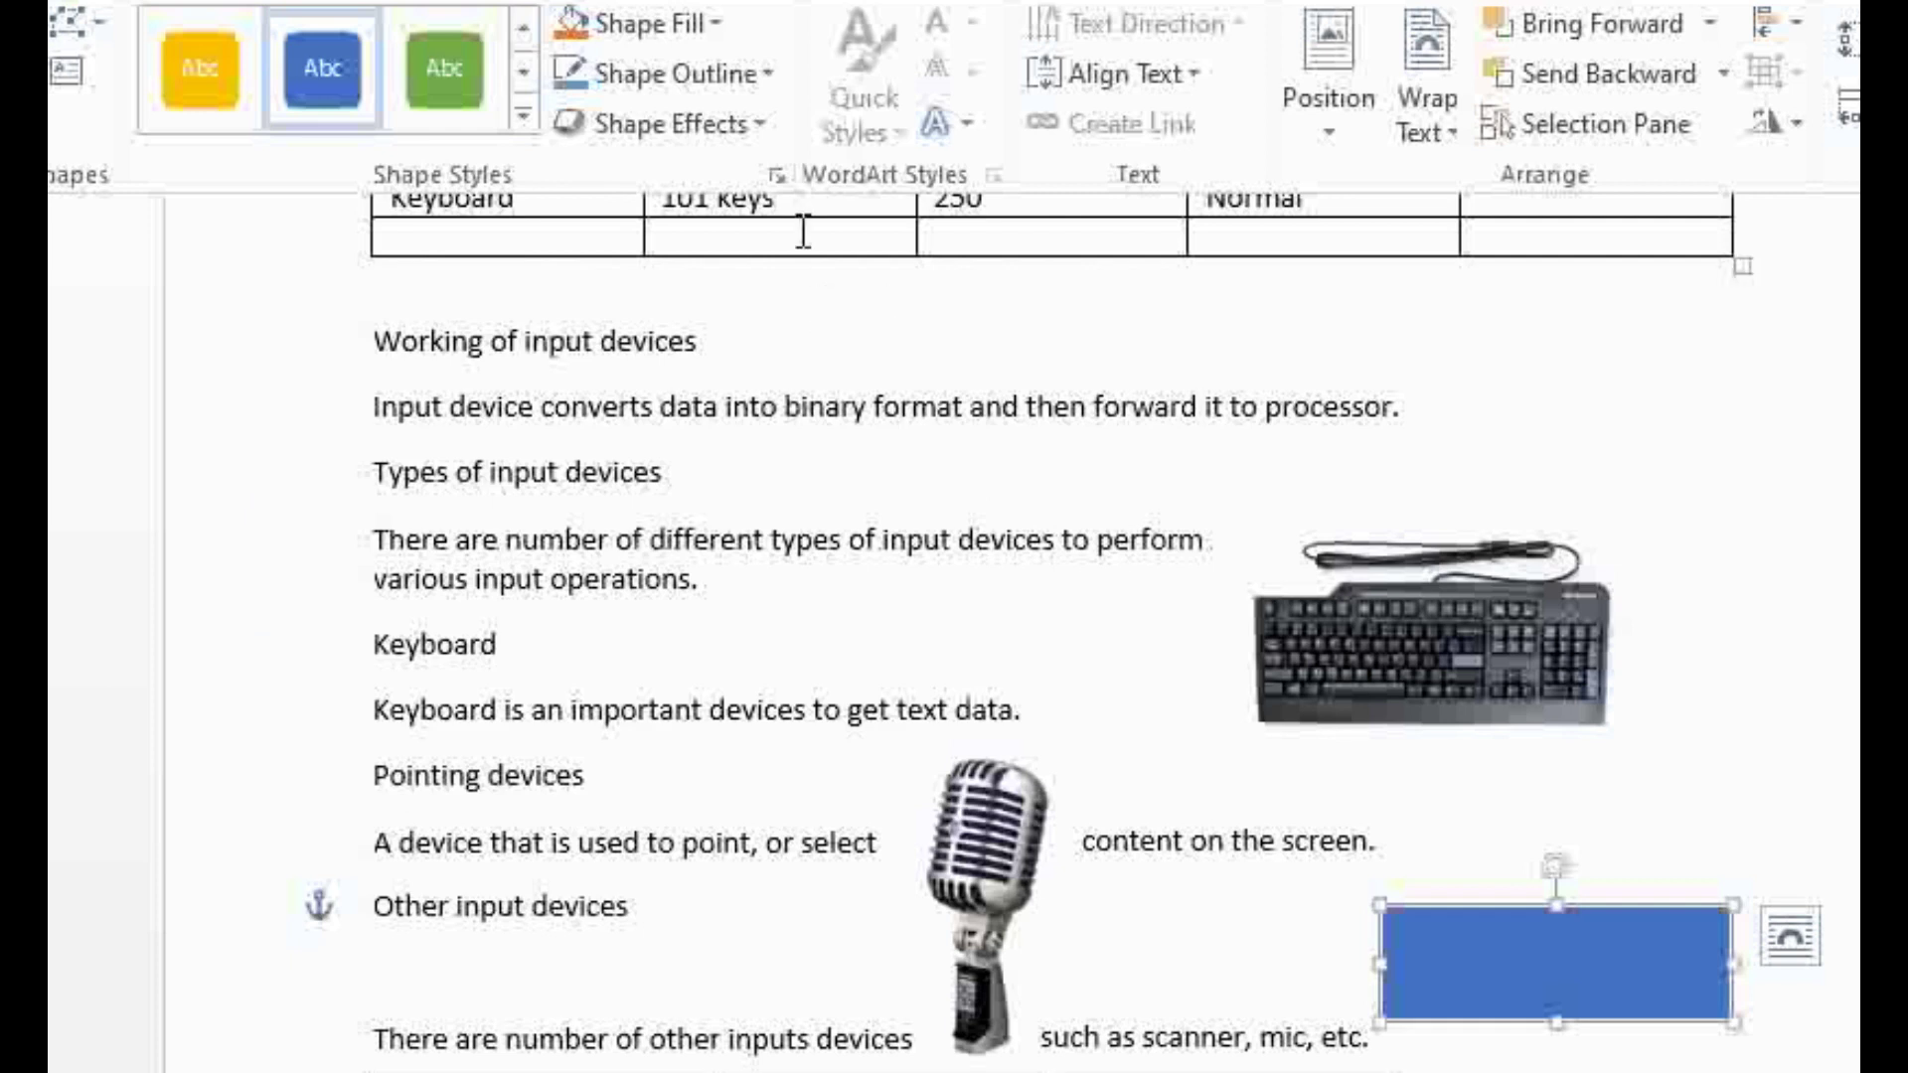
Step: Set the rectangle's fill to light gold and its outline to orange
left_click(721, 26)
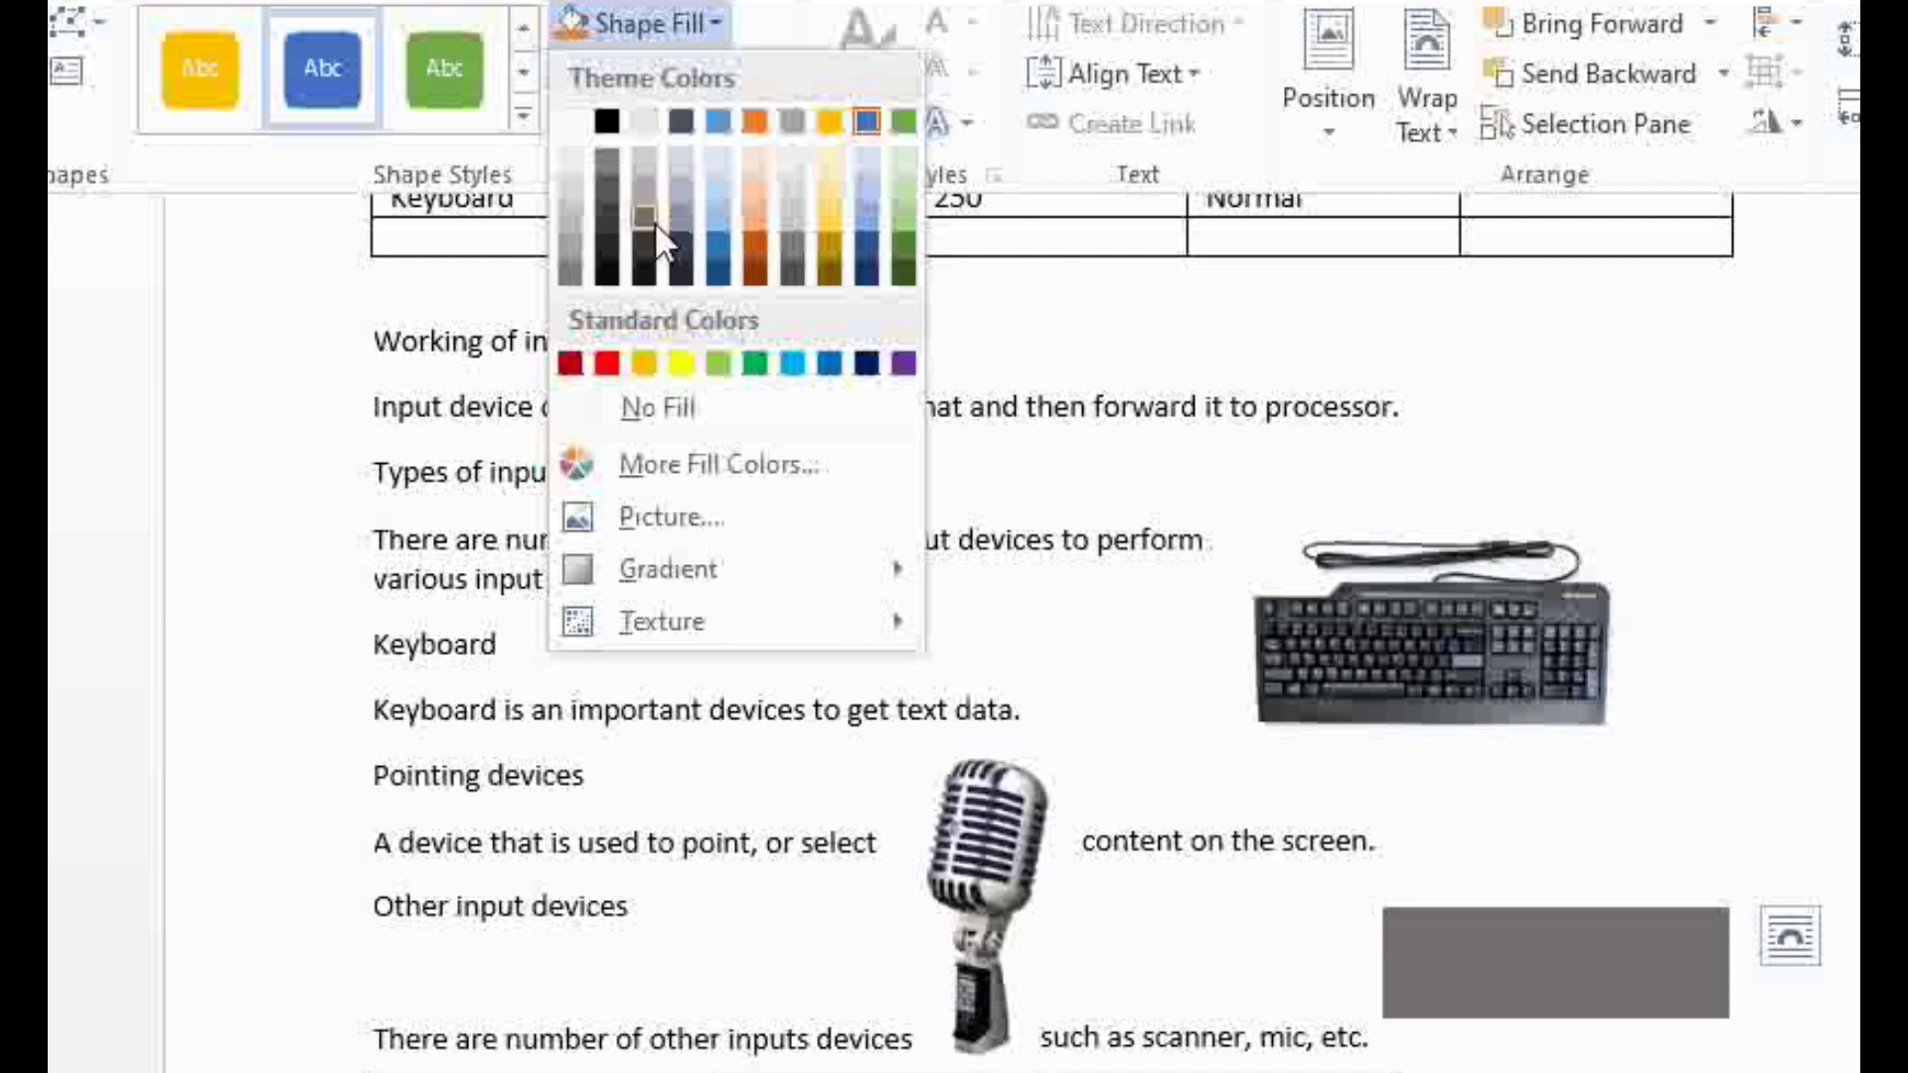
left_click(831, 193)
left_click(779, 79)
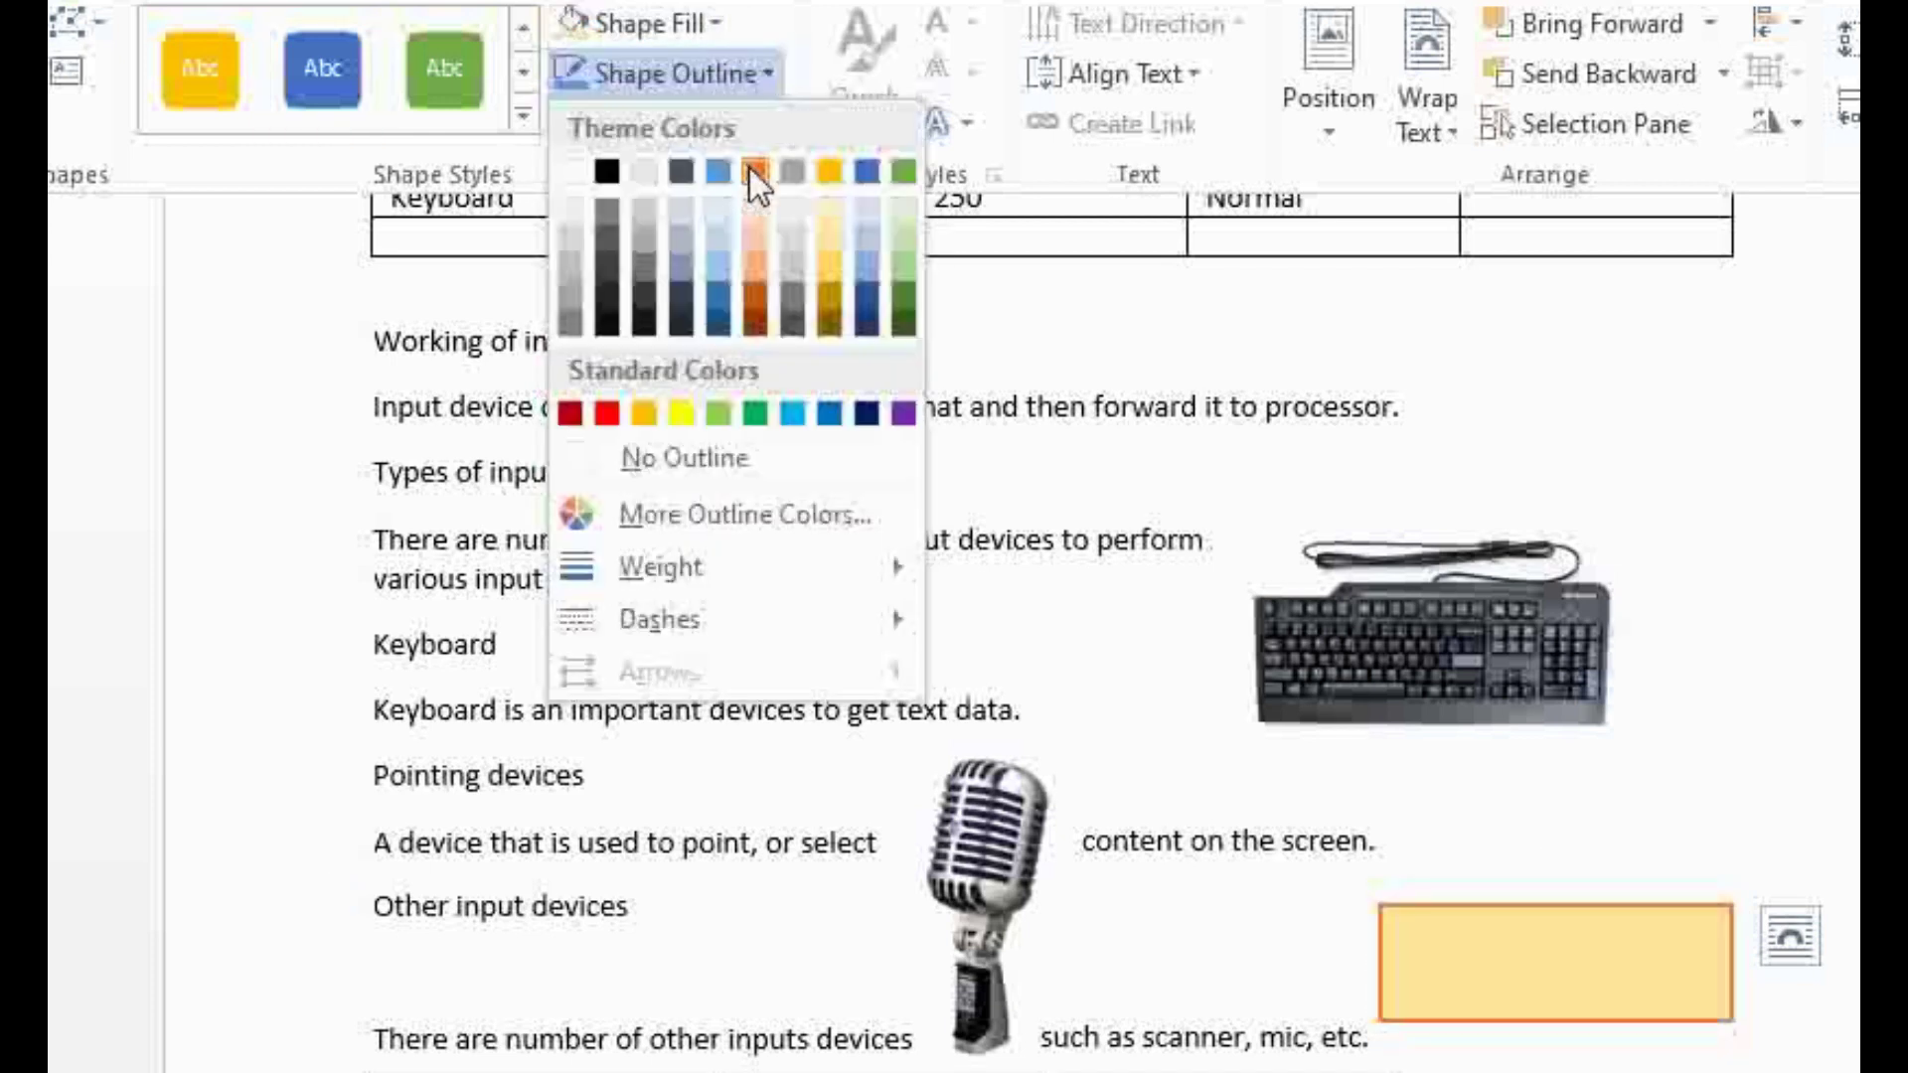
left_click(755, 171)
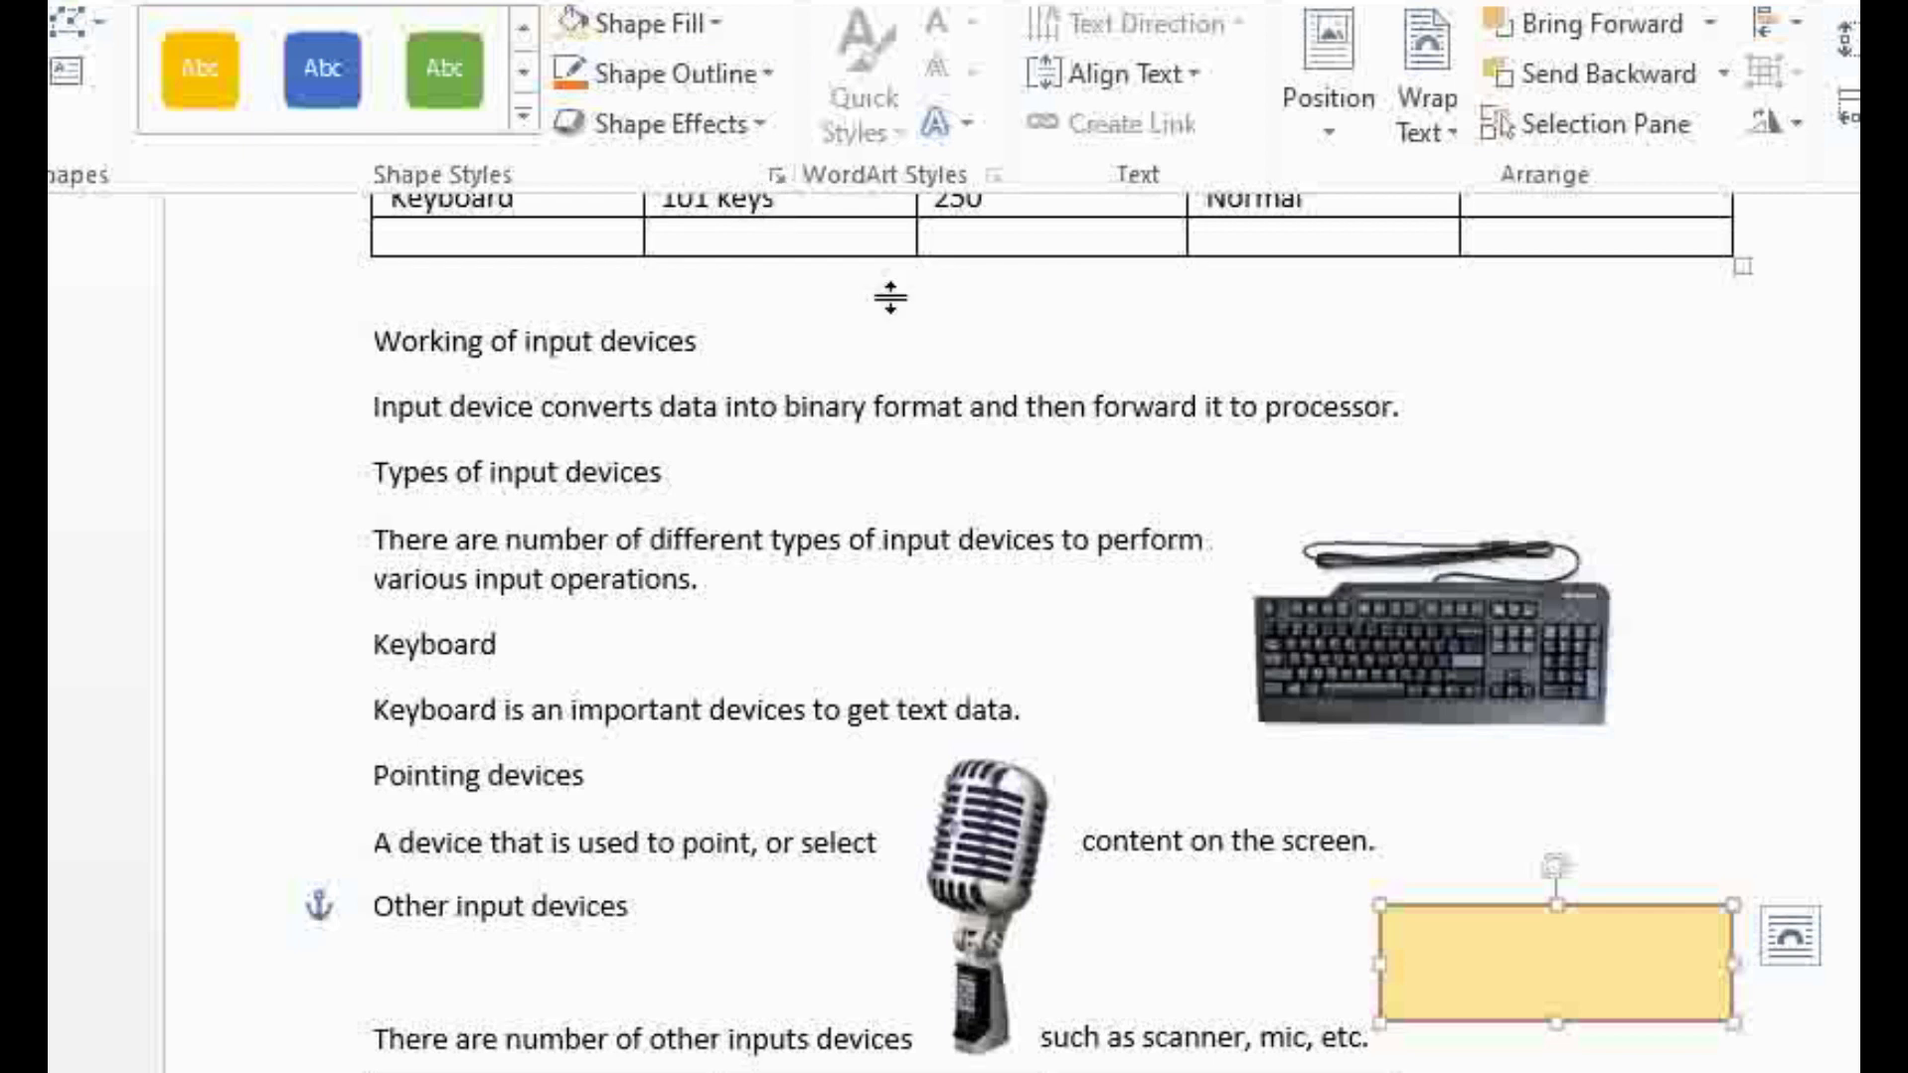
Step: Add the text "Computer" inside the gold rectangle
right_click(1532, 956)
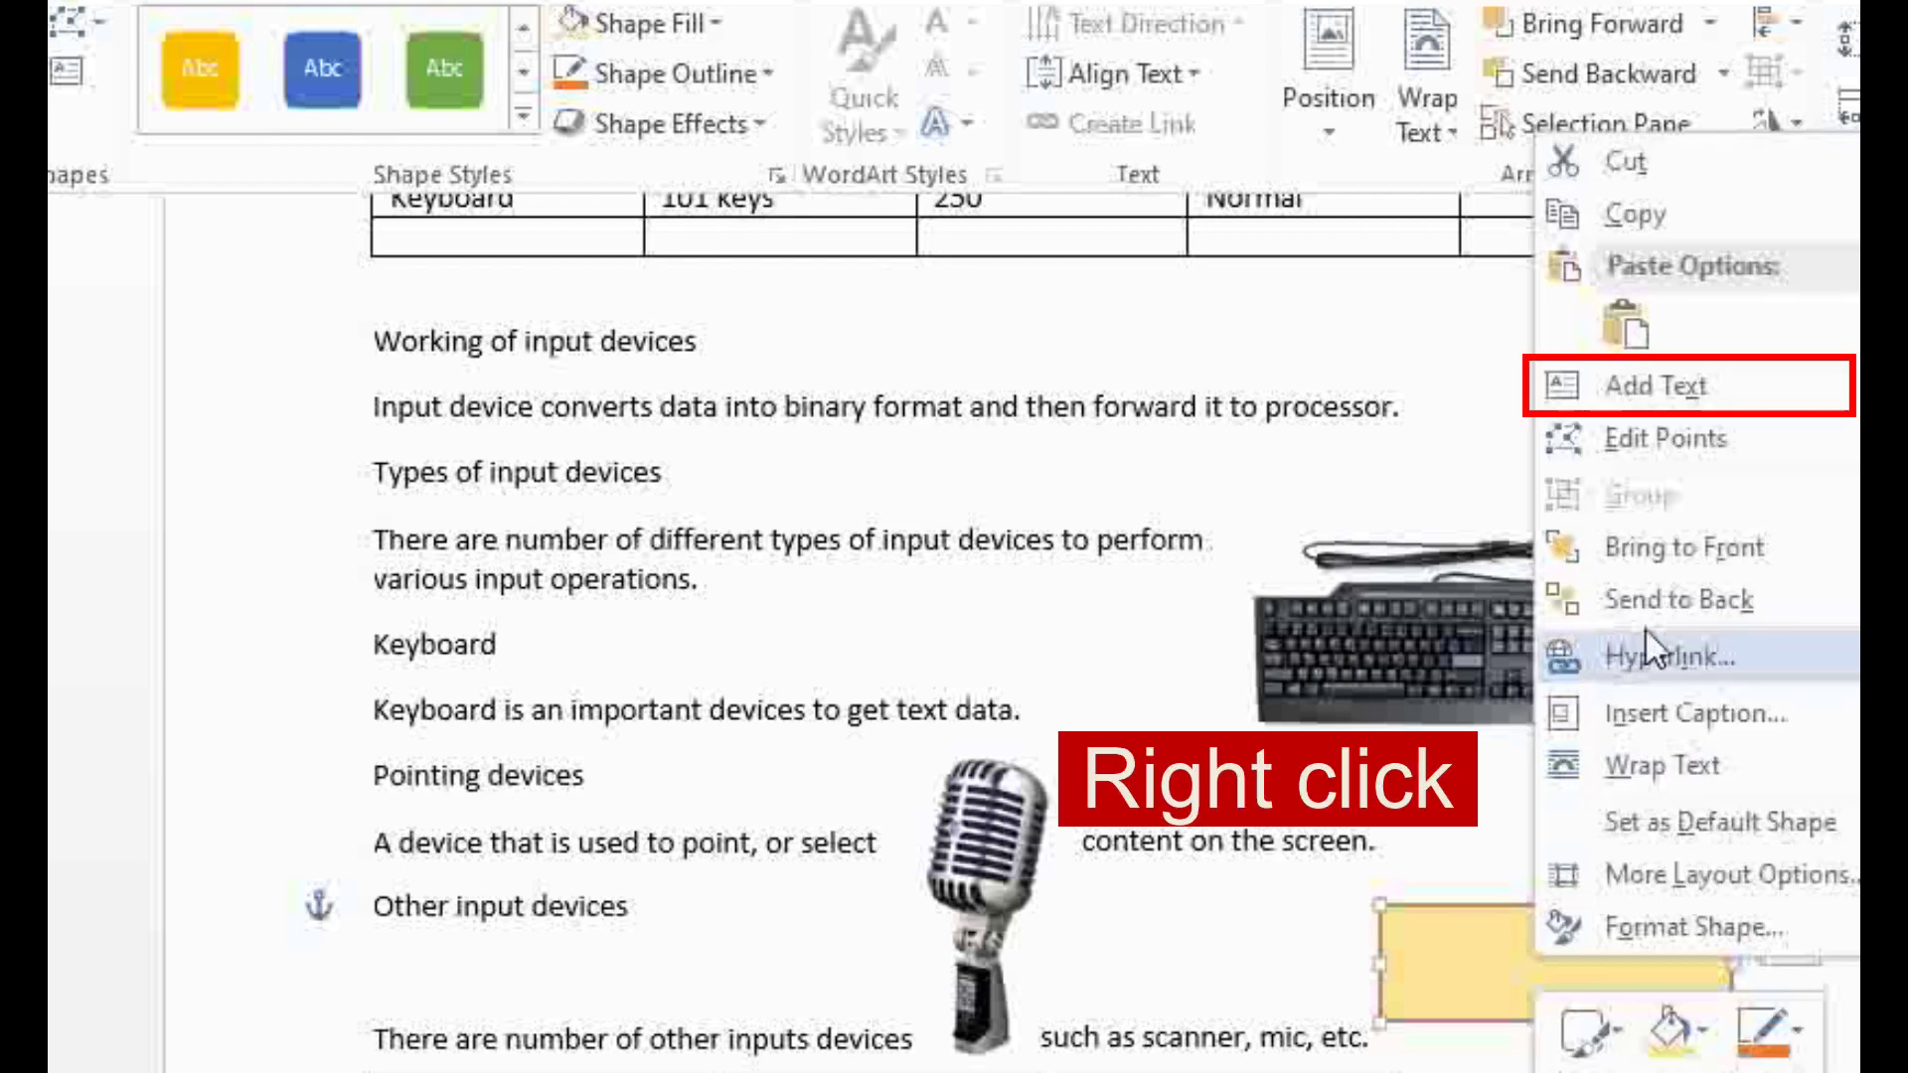
left_click(1644, 386)
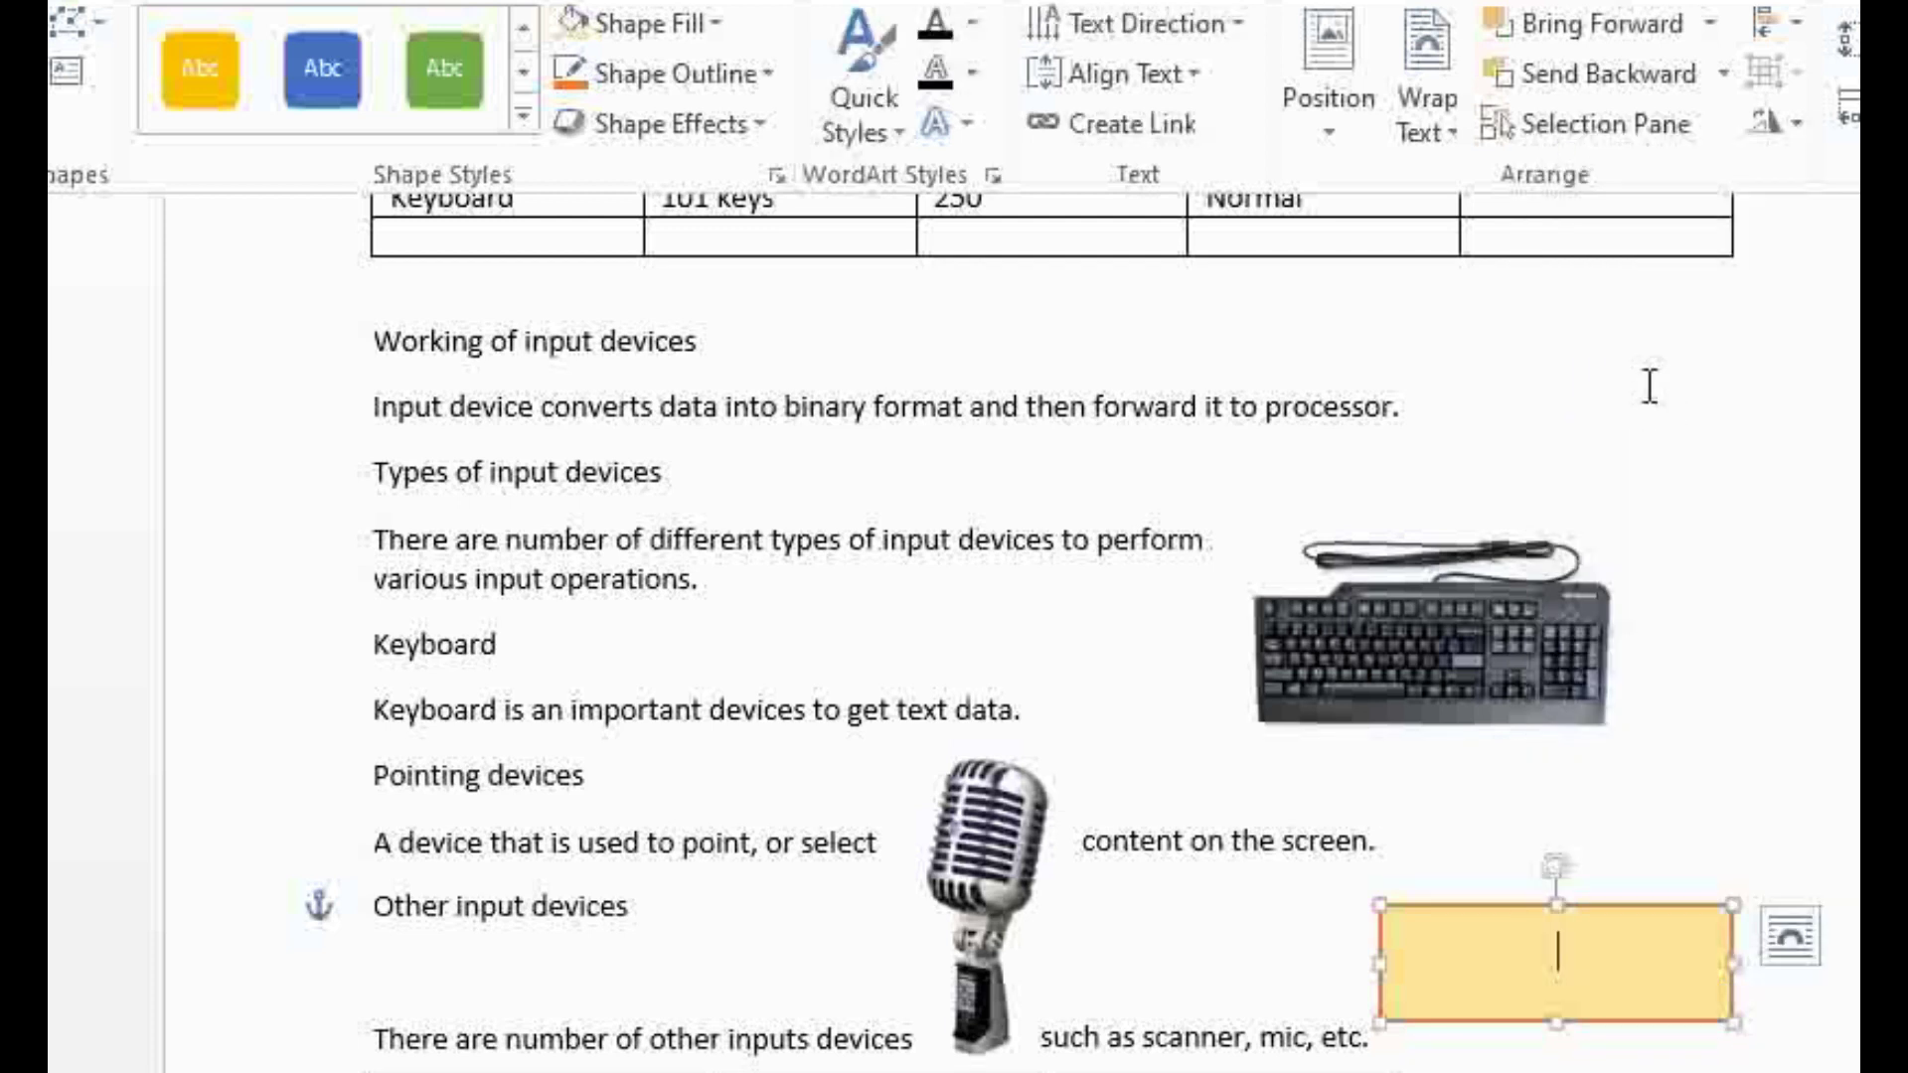
type("Dummy t")
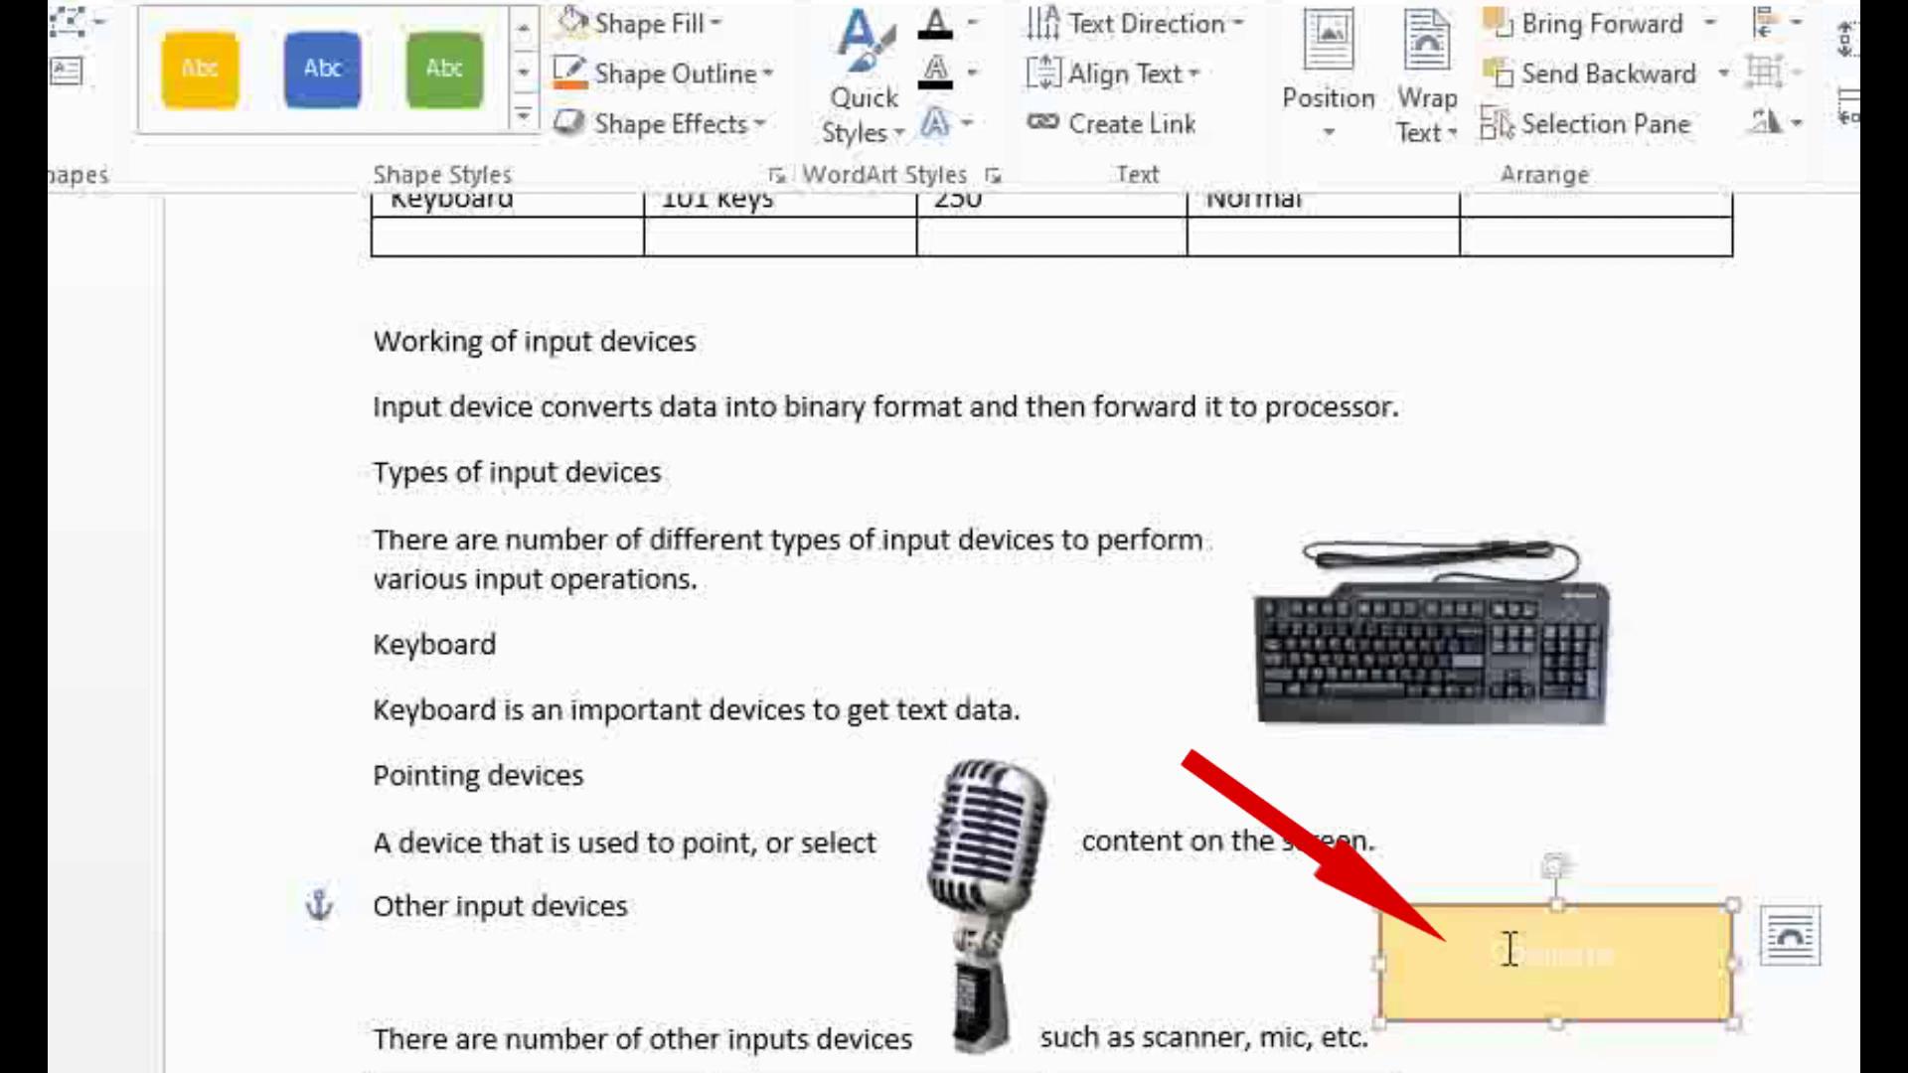
Step: Set the rectangle's text "Computer" to a black fill and font size 18
left_click_drag(1490, 956, 1630, 972)
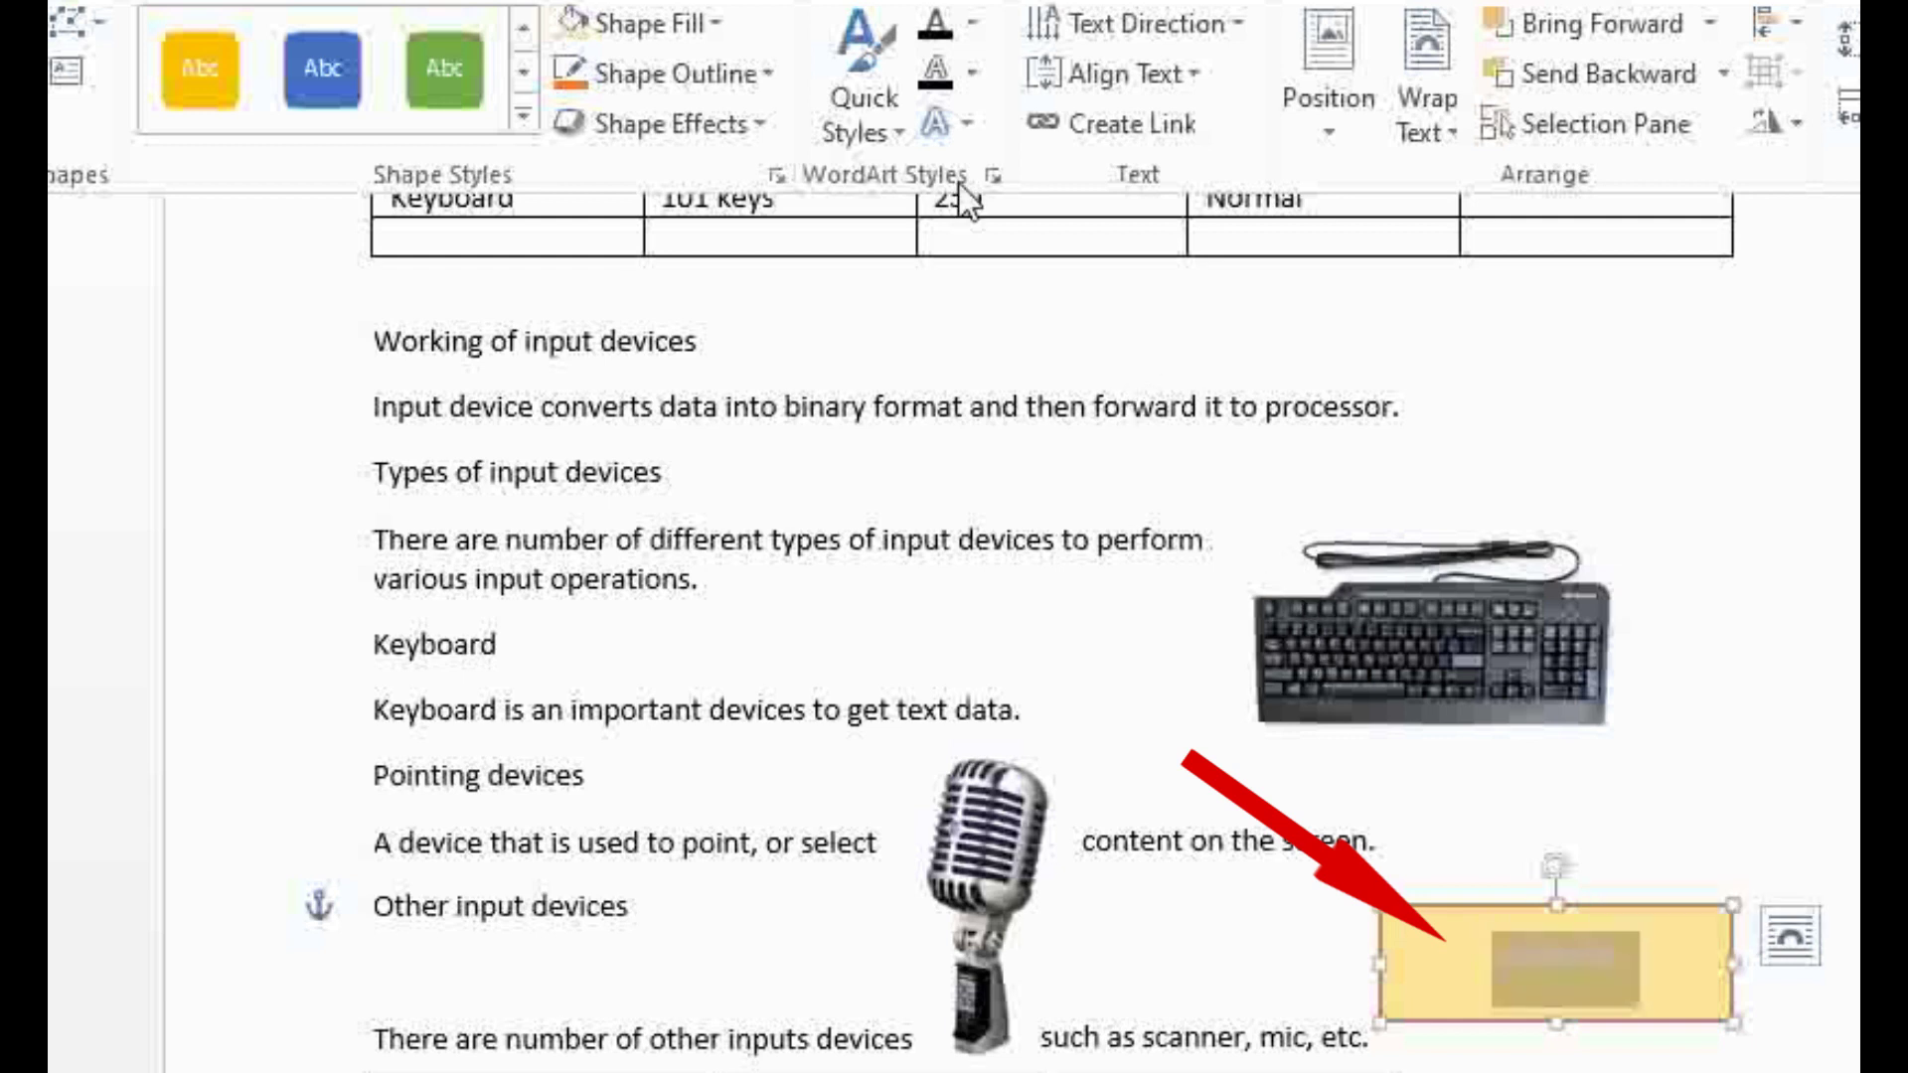
left_click(974, 24)
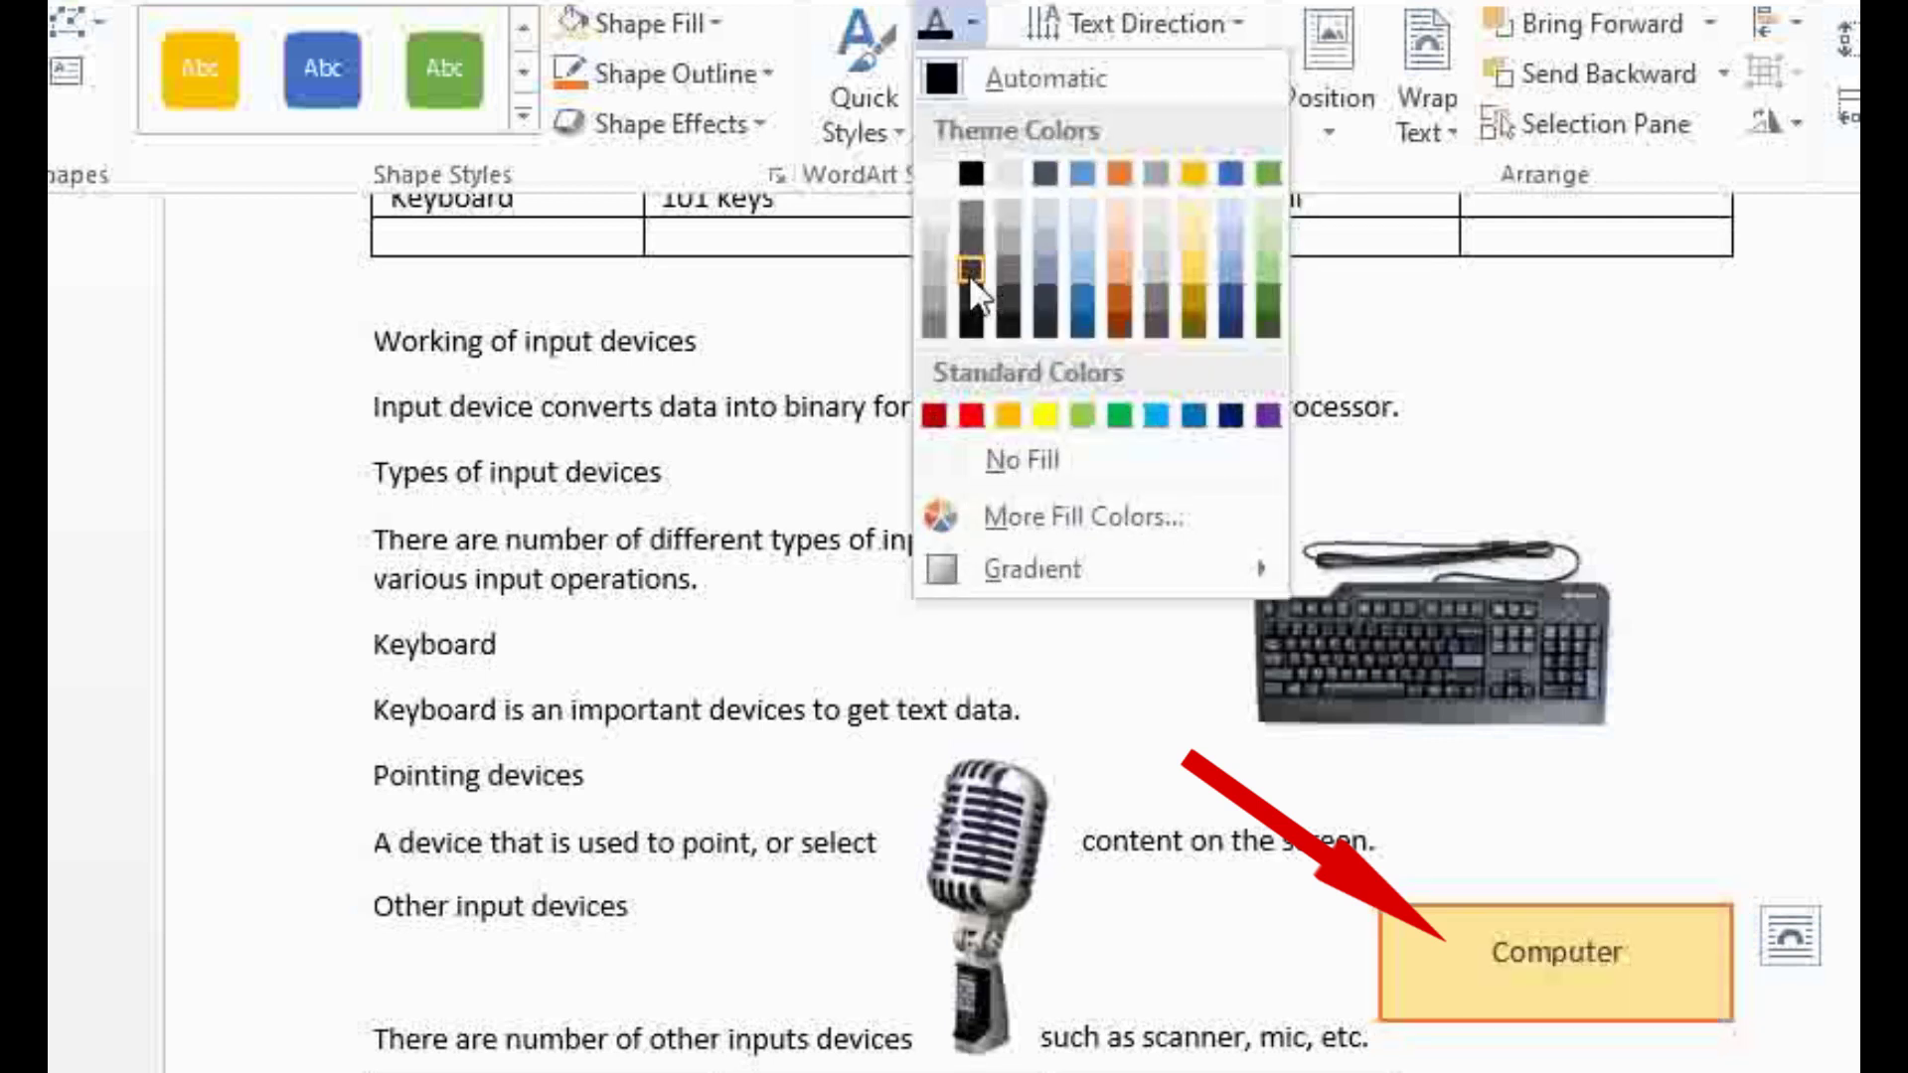
left_click(974, 173)
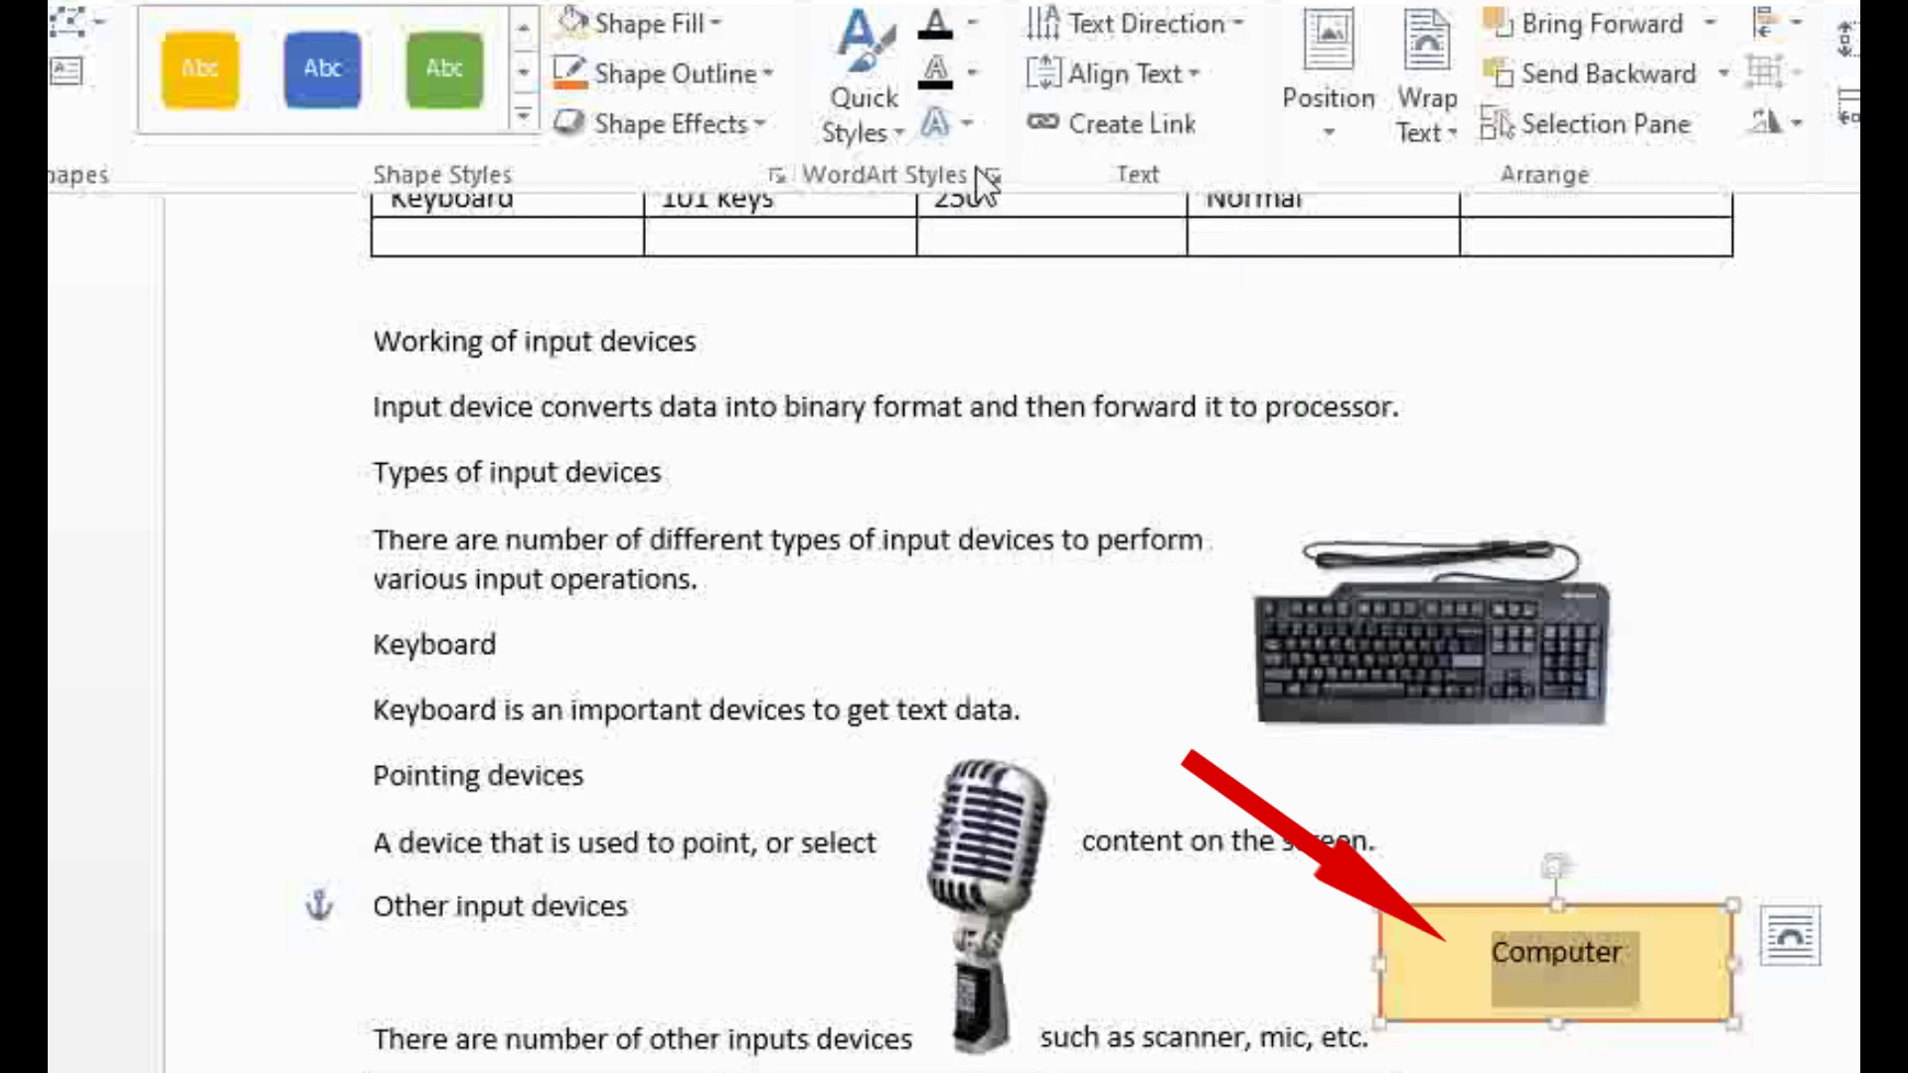
left_click(151, 3)
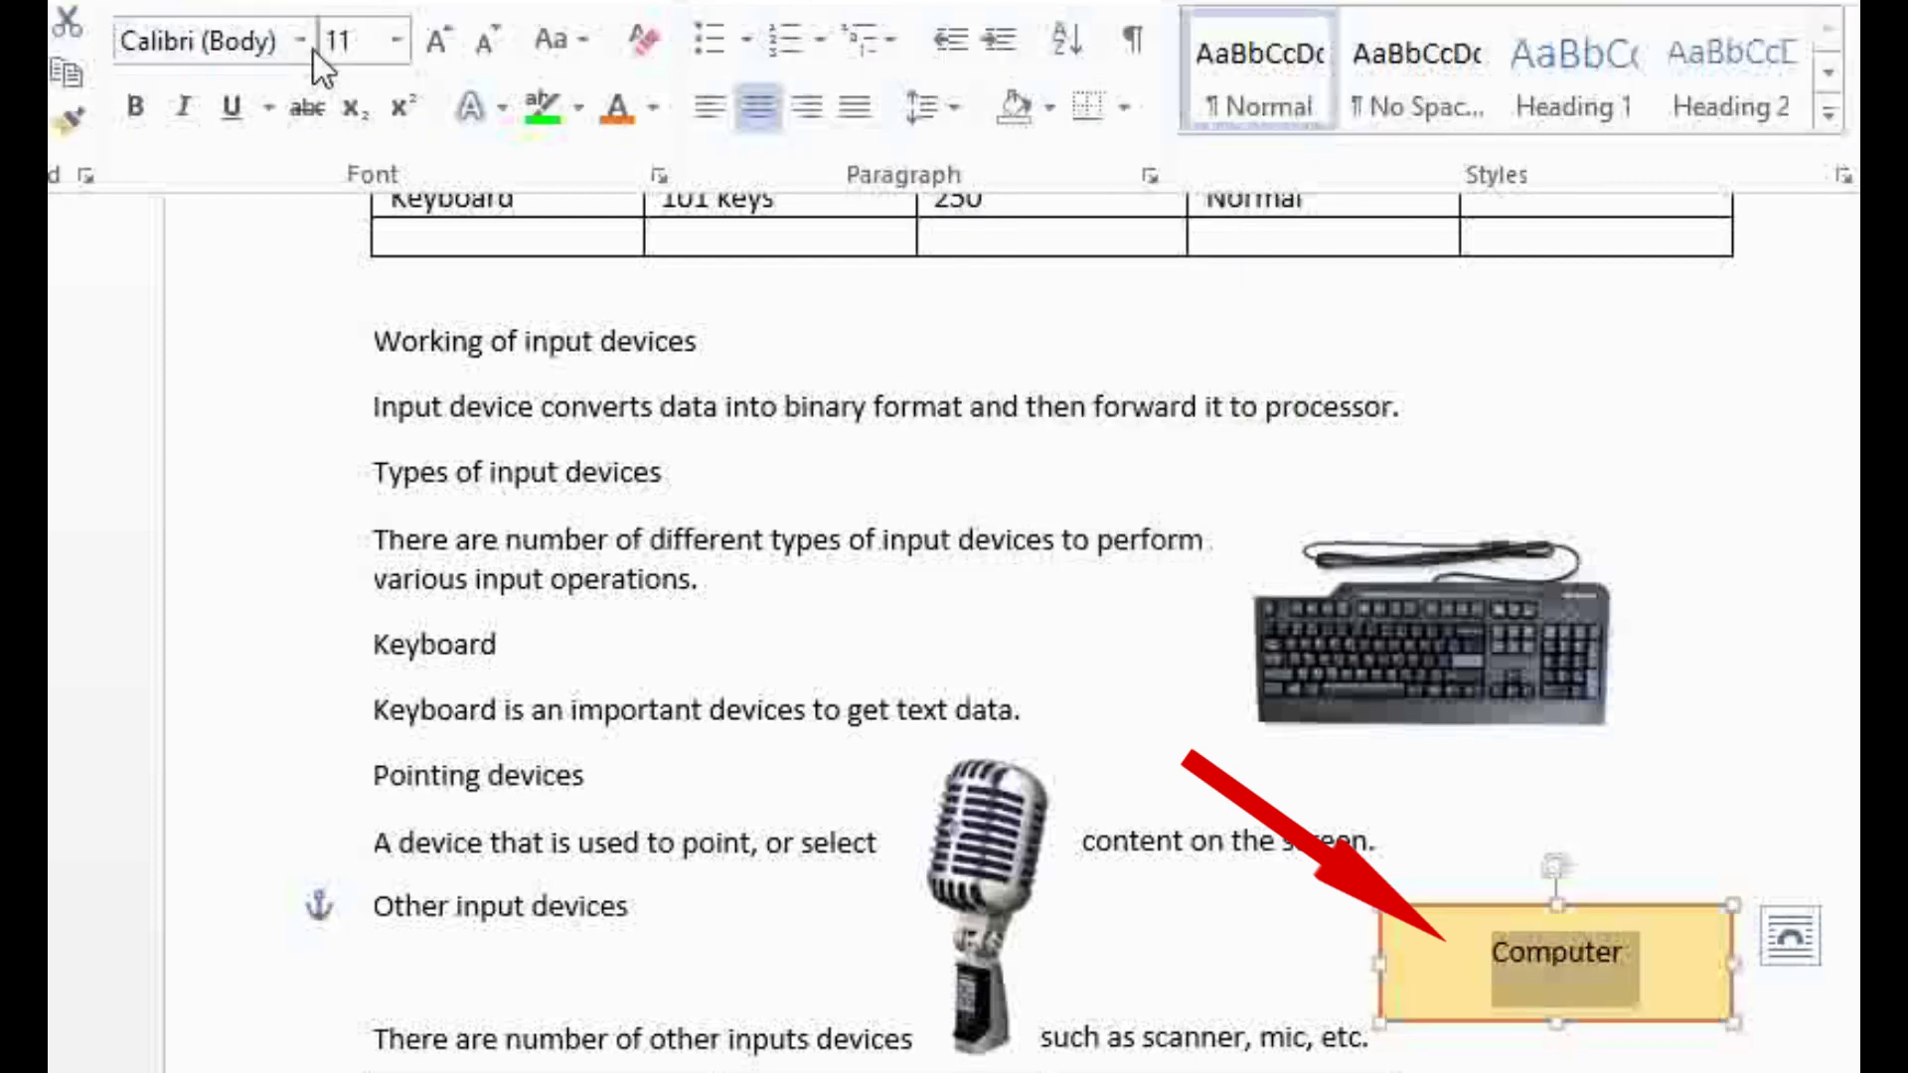
left_click(396, 44)
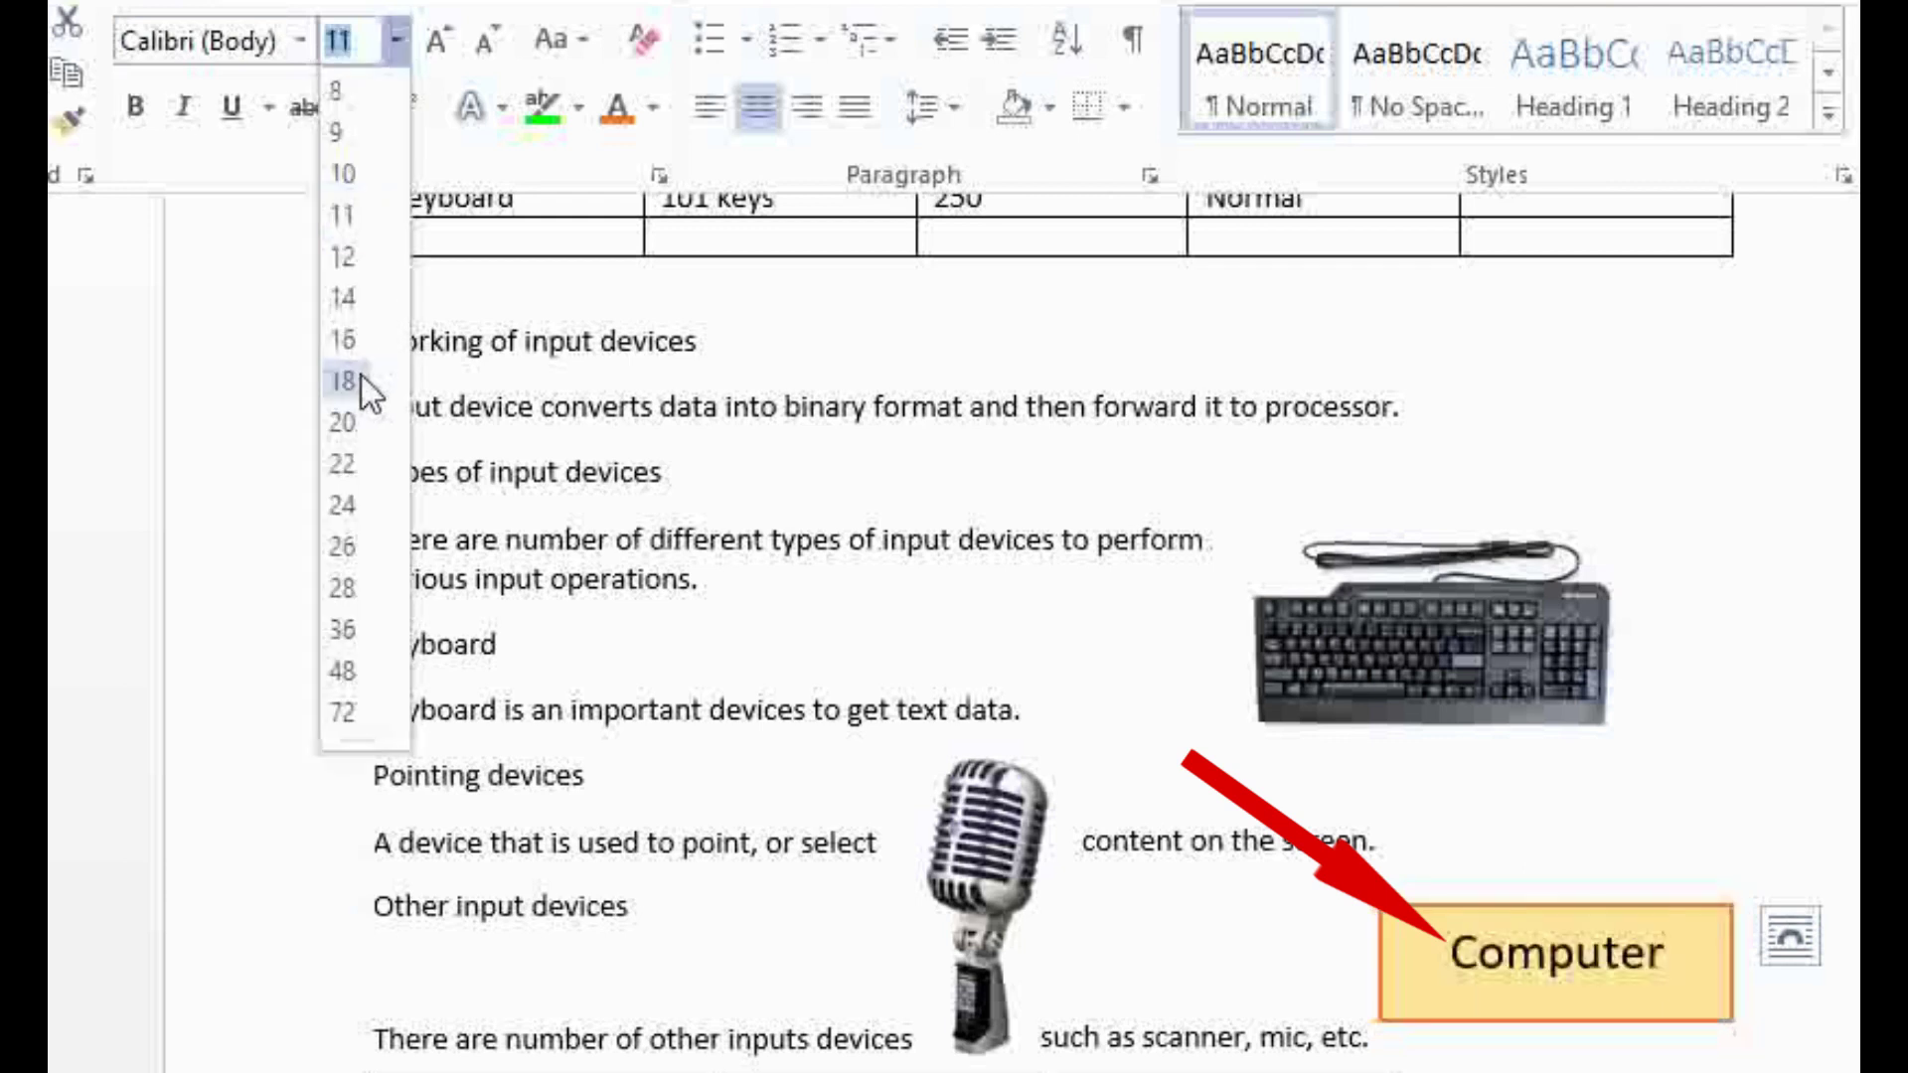
left_click(362, 380)
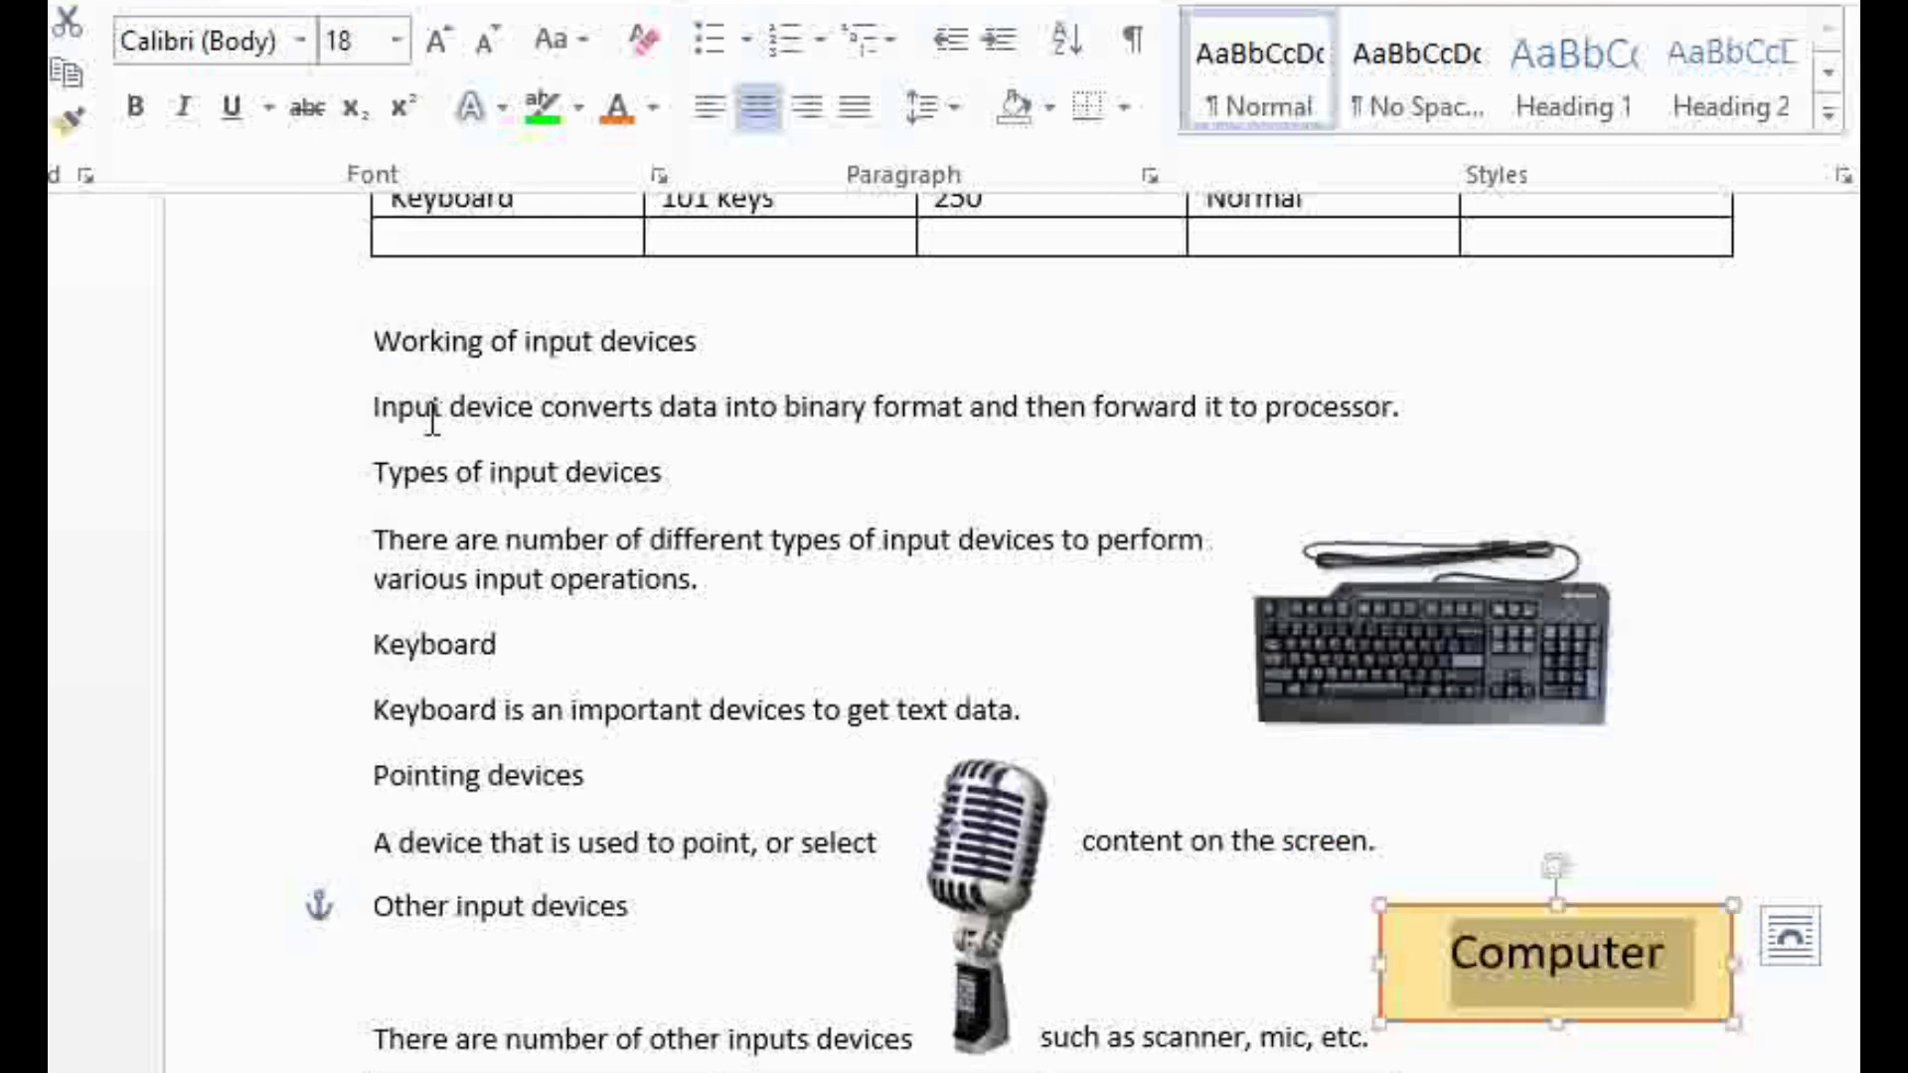
left_click(1224, 992)
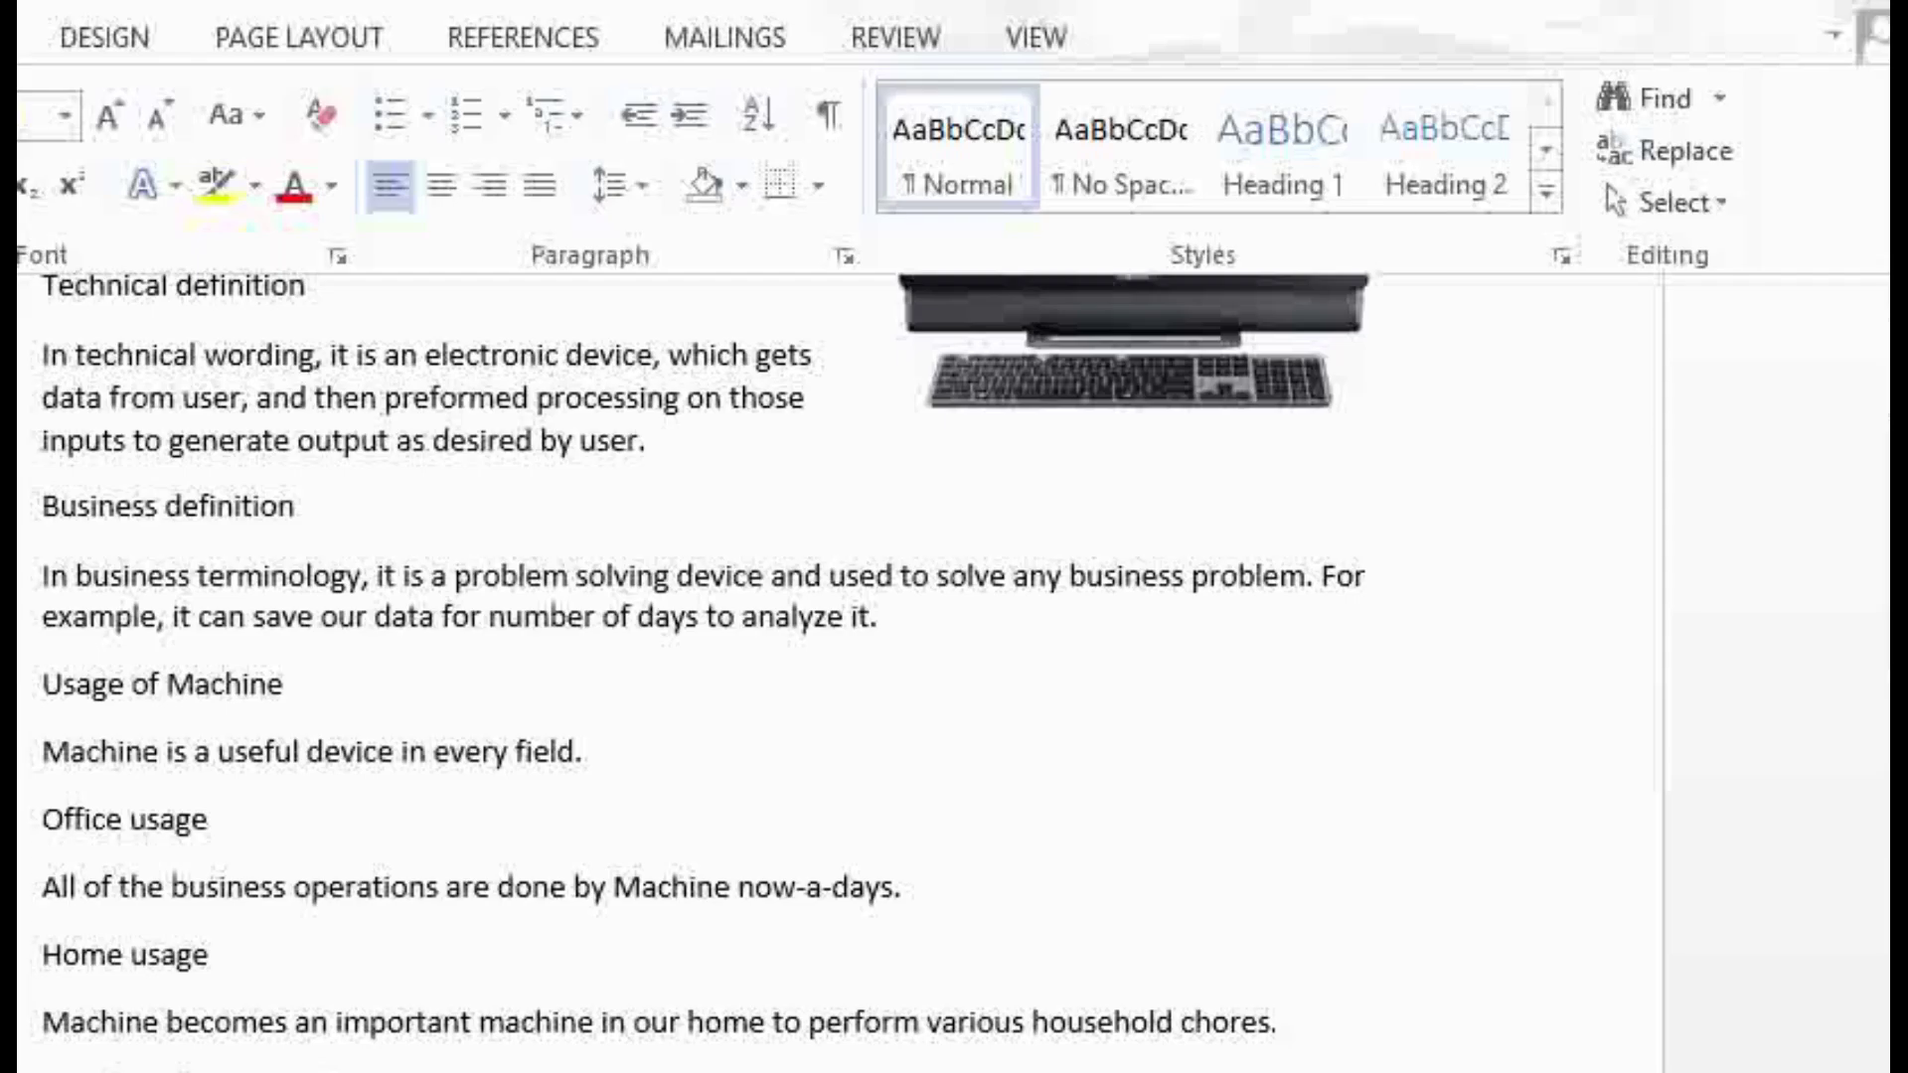
Step: Insert a Simple Text Box containing "Super Computer" and place it beside the Business definition paragraph
key("alt+n")
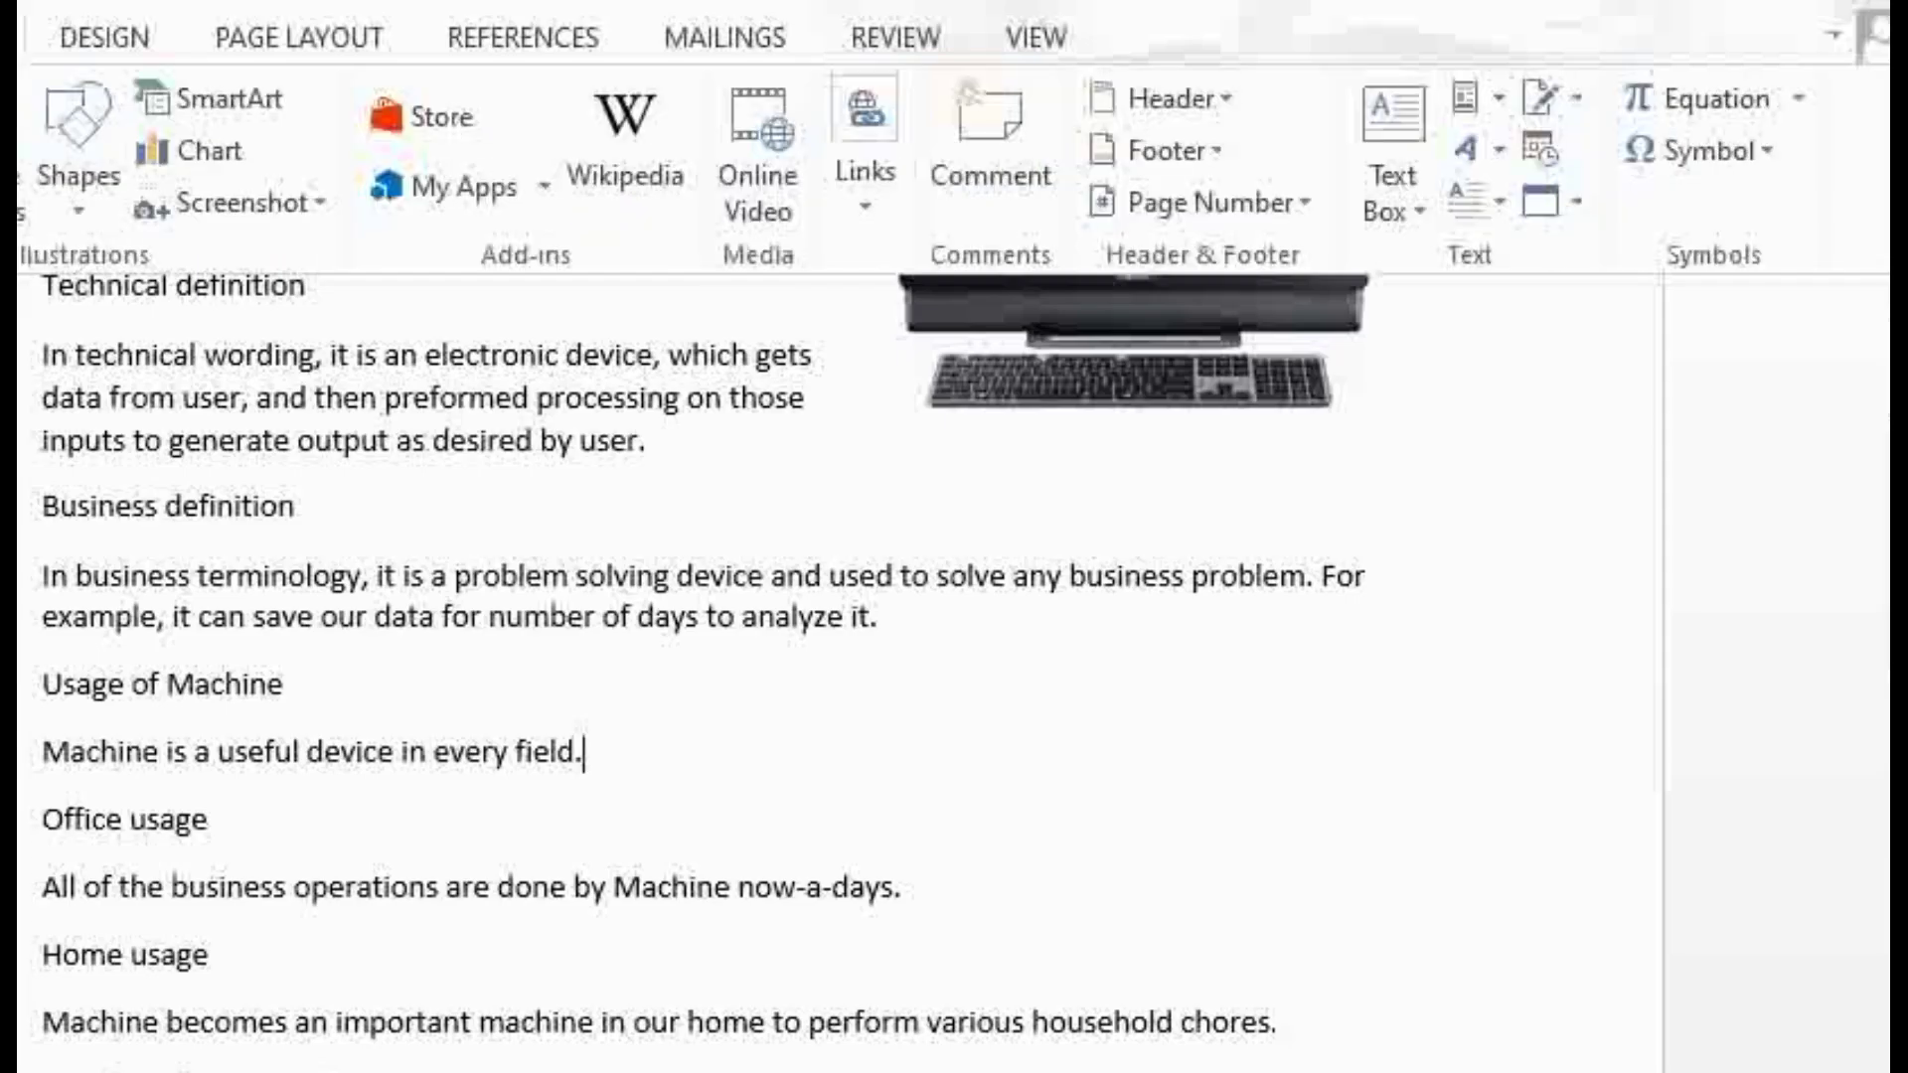
left_click(1393, 121)
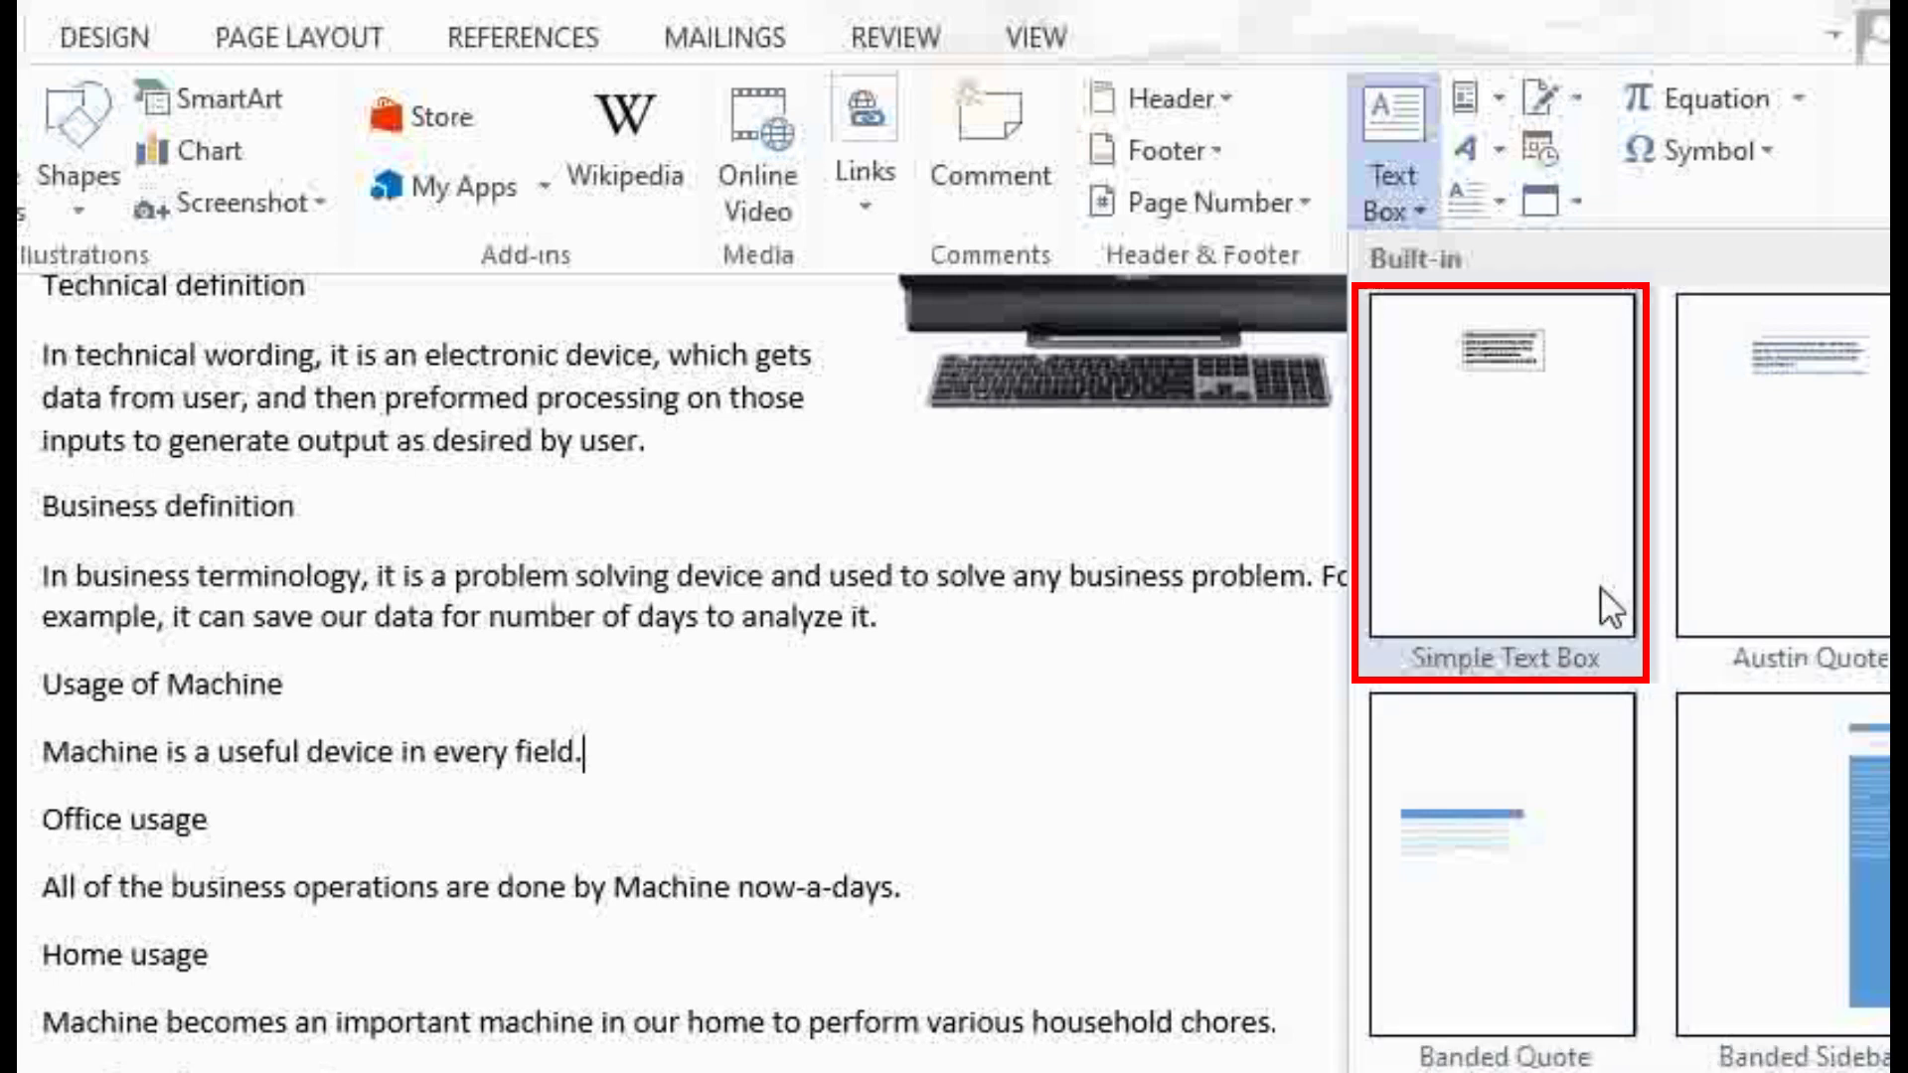
left_click(1552, 512)
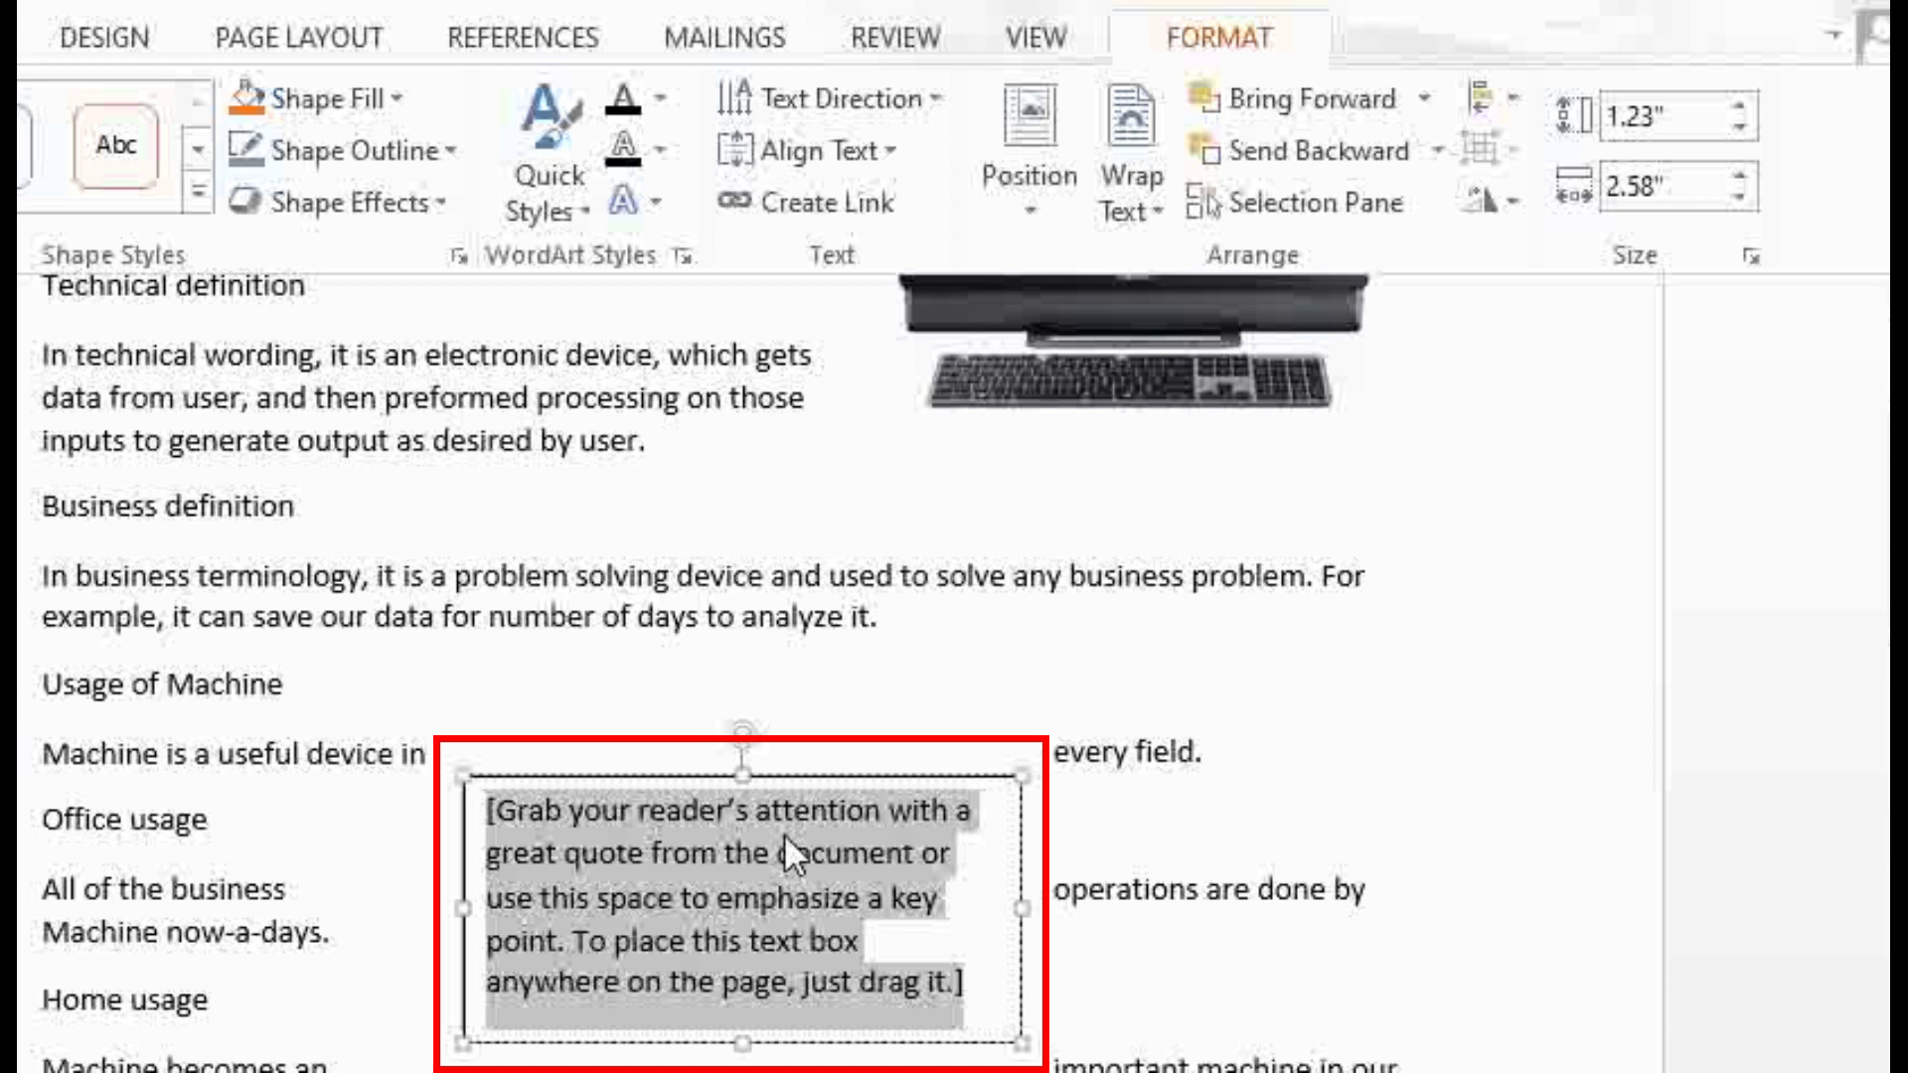
type("Sup")
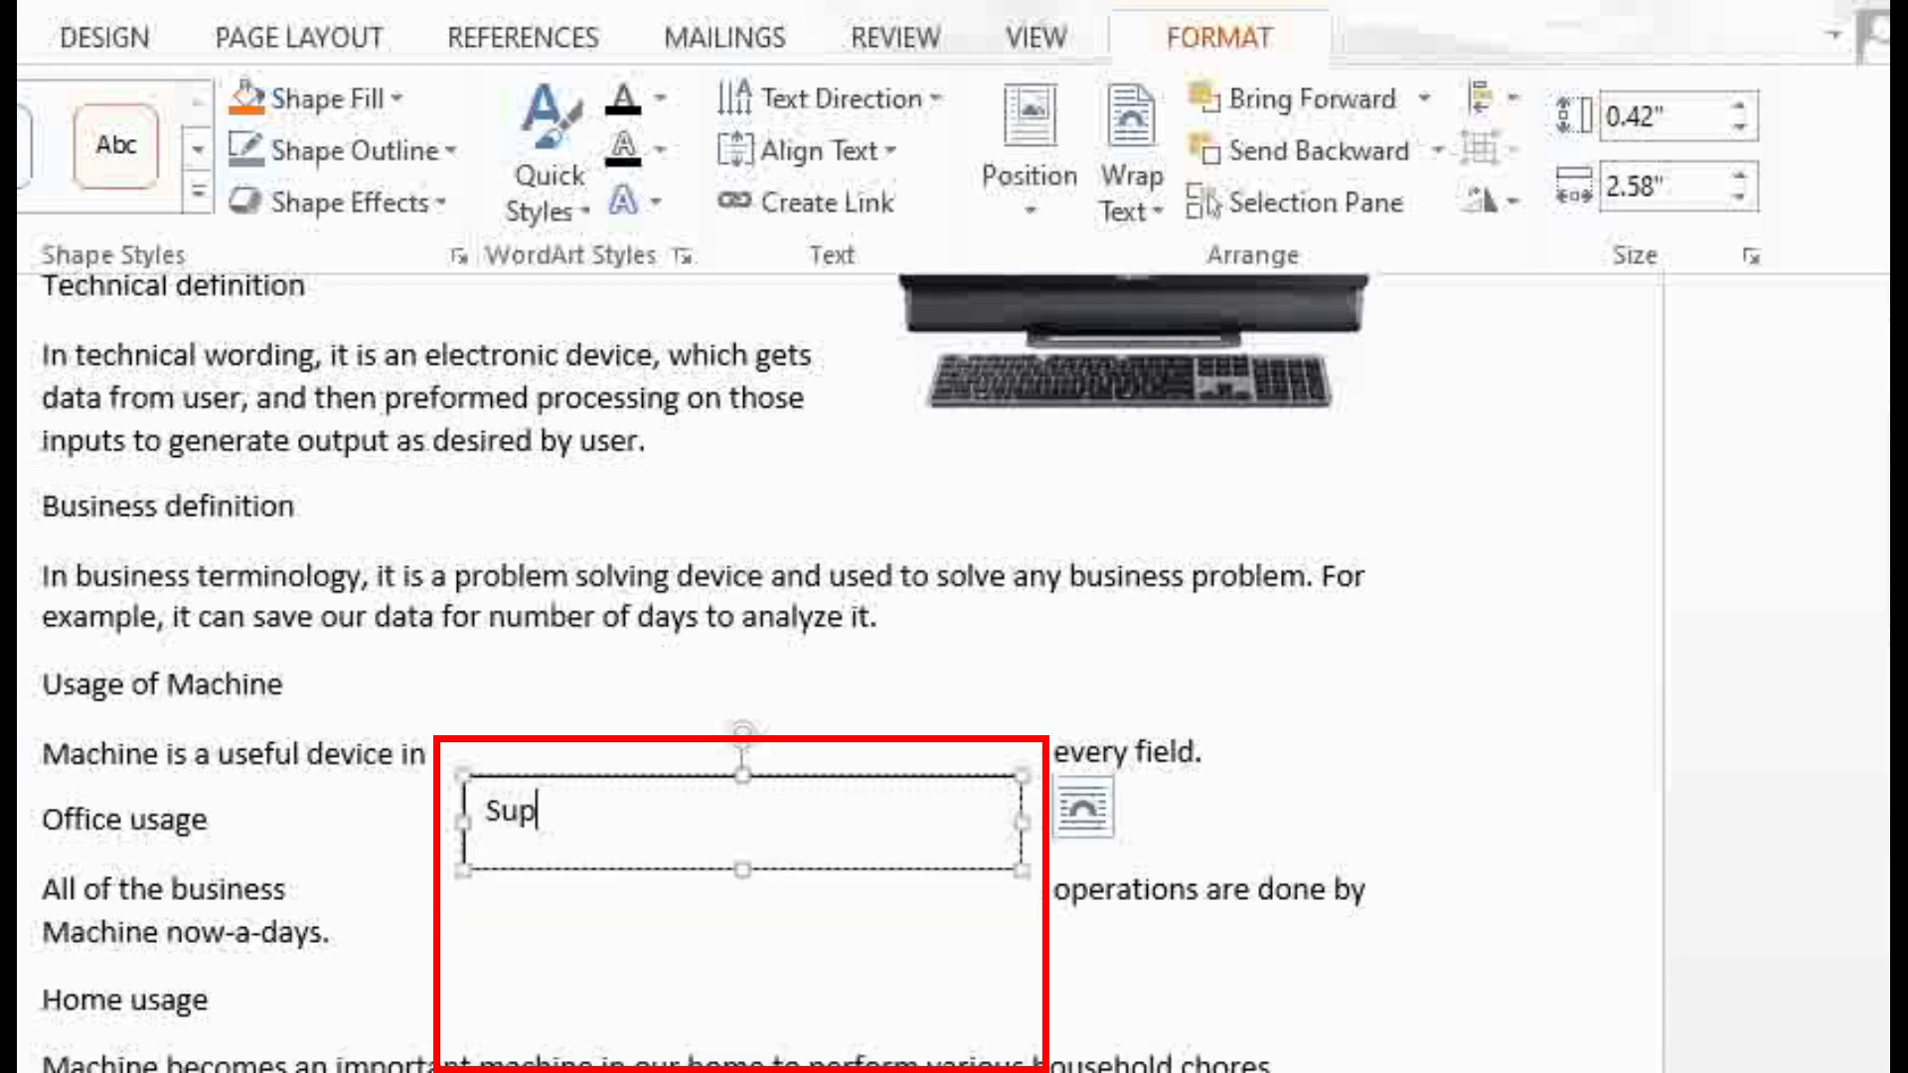
type("er Com")
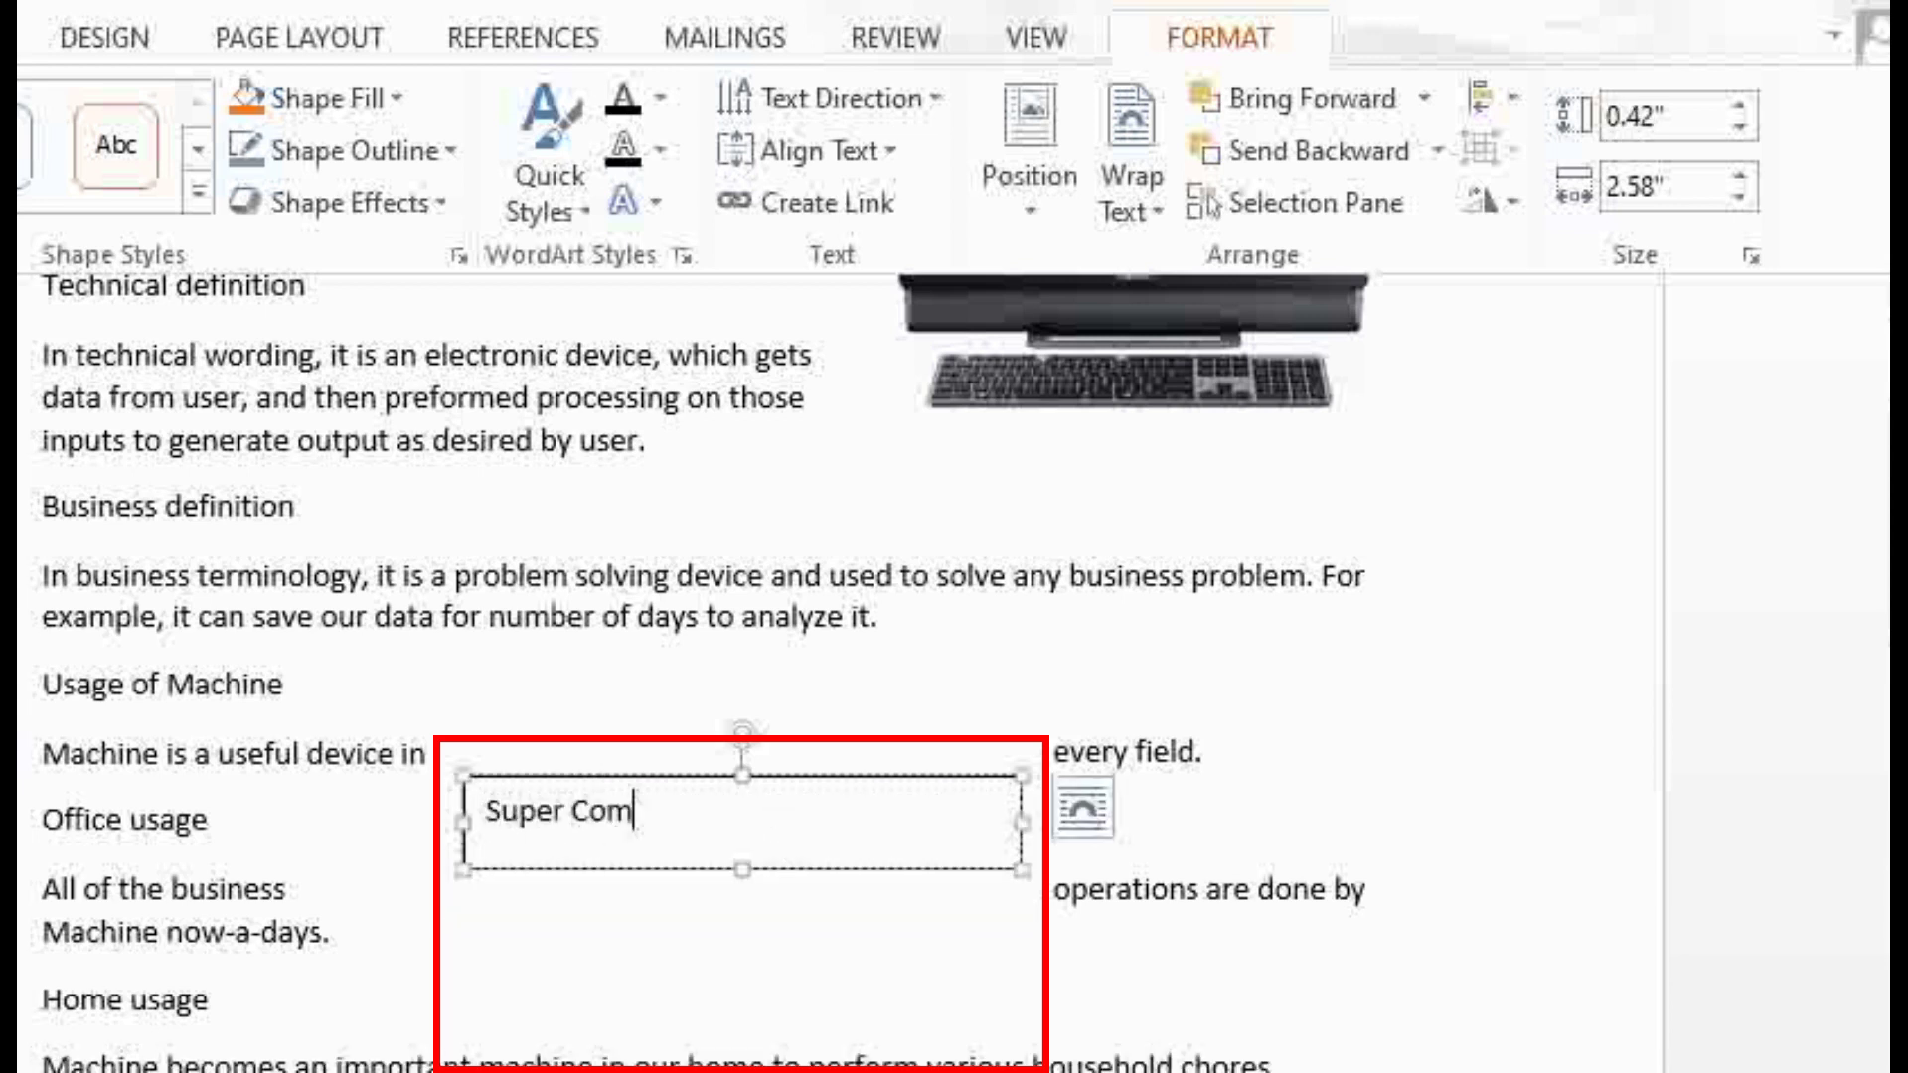
type("puter")
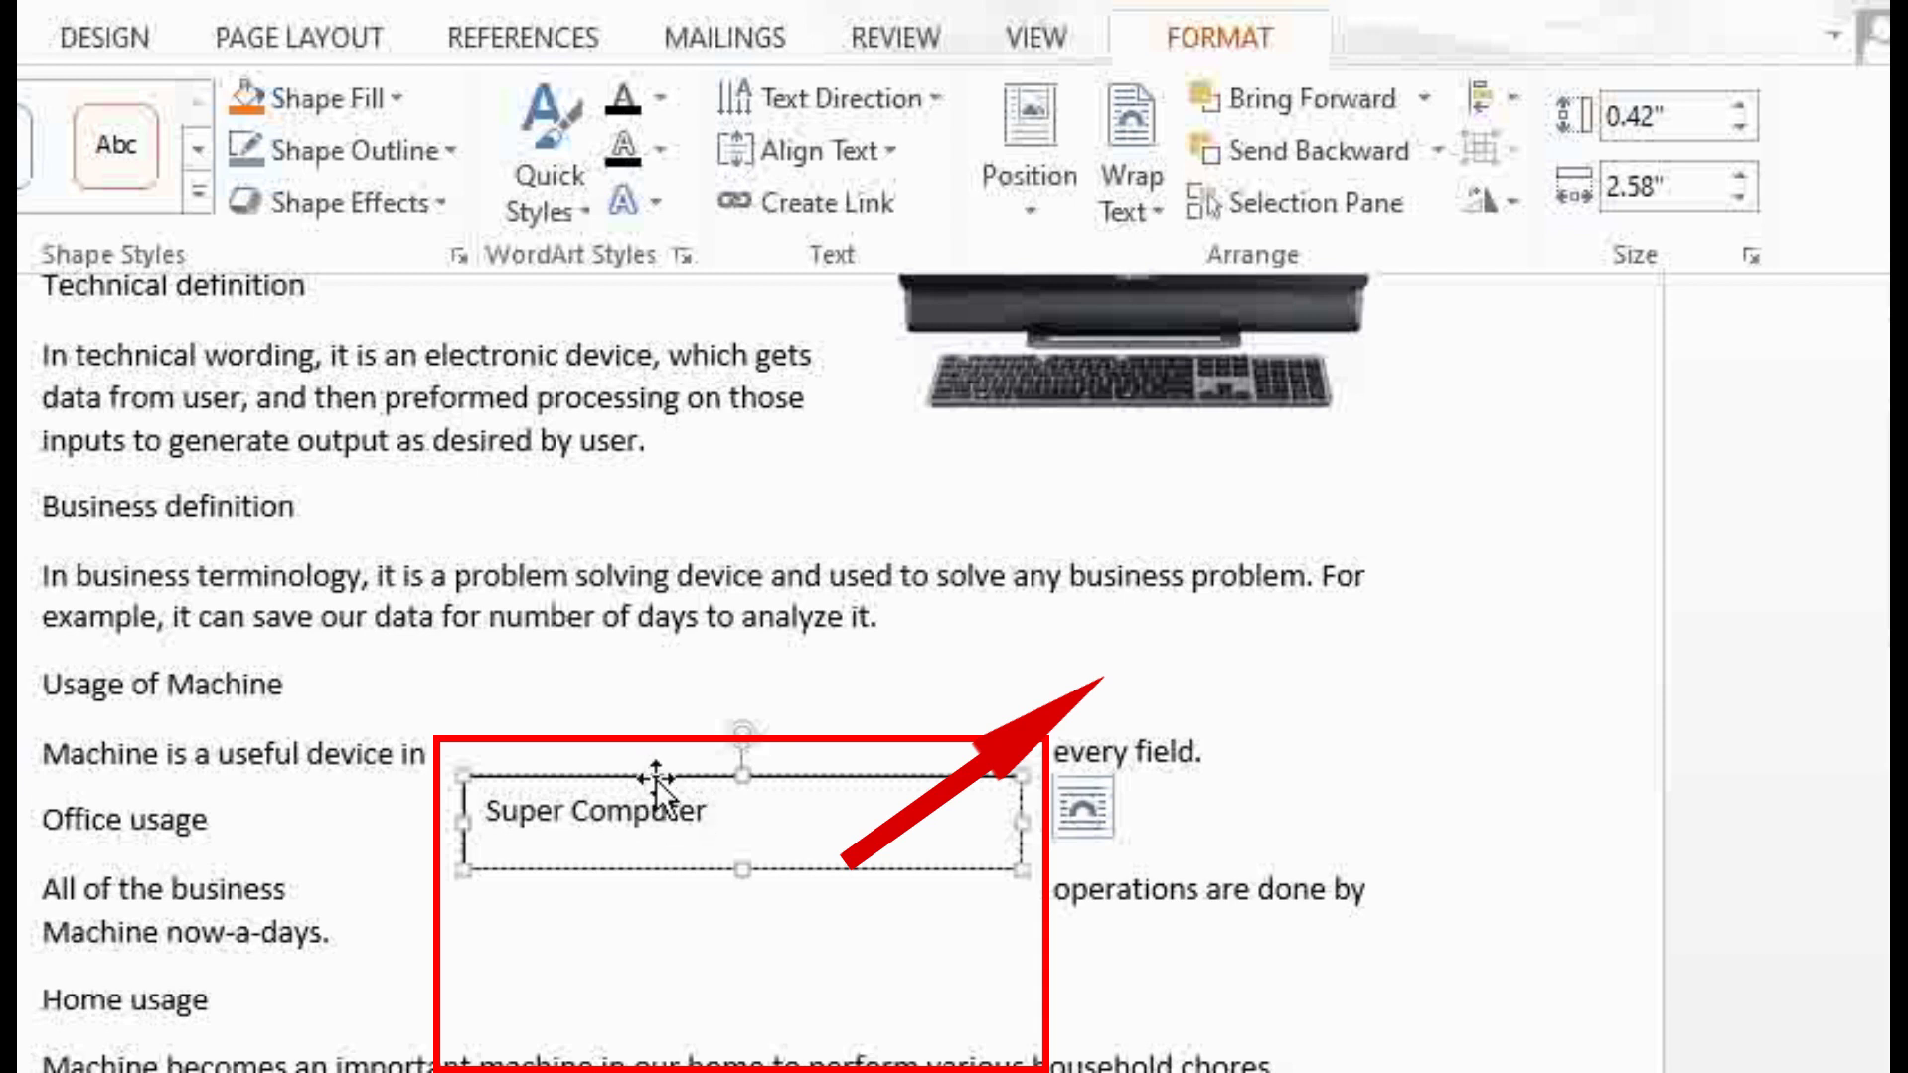
left_click_drag(654, 778, 811, 774)
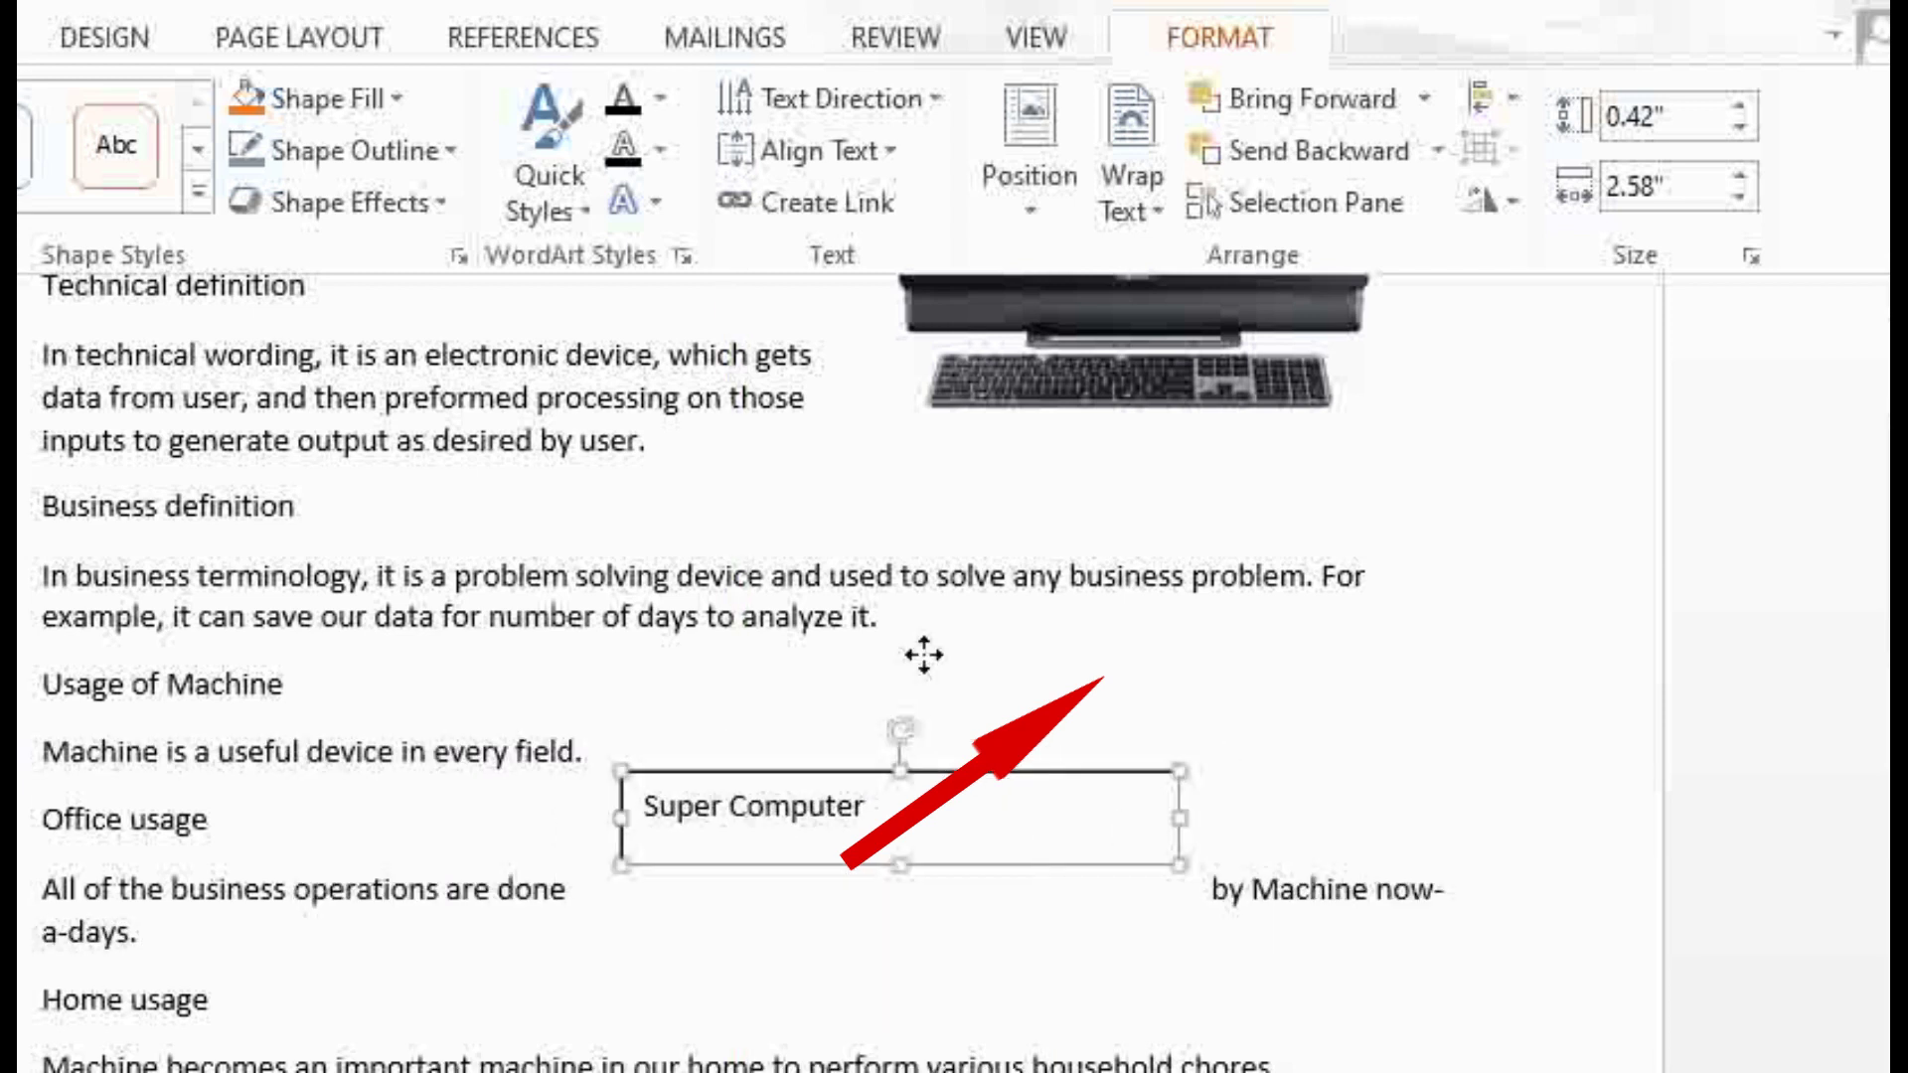
left_click_drag(924, 655, 1035, 580)
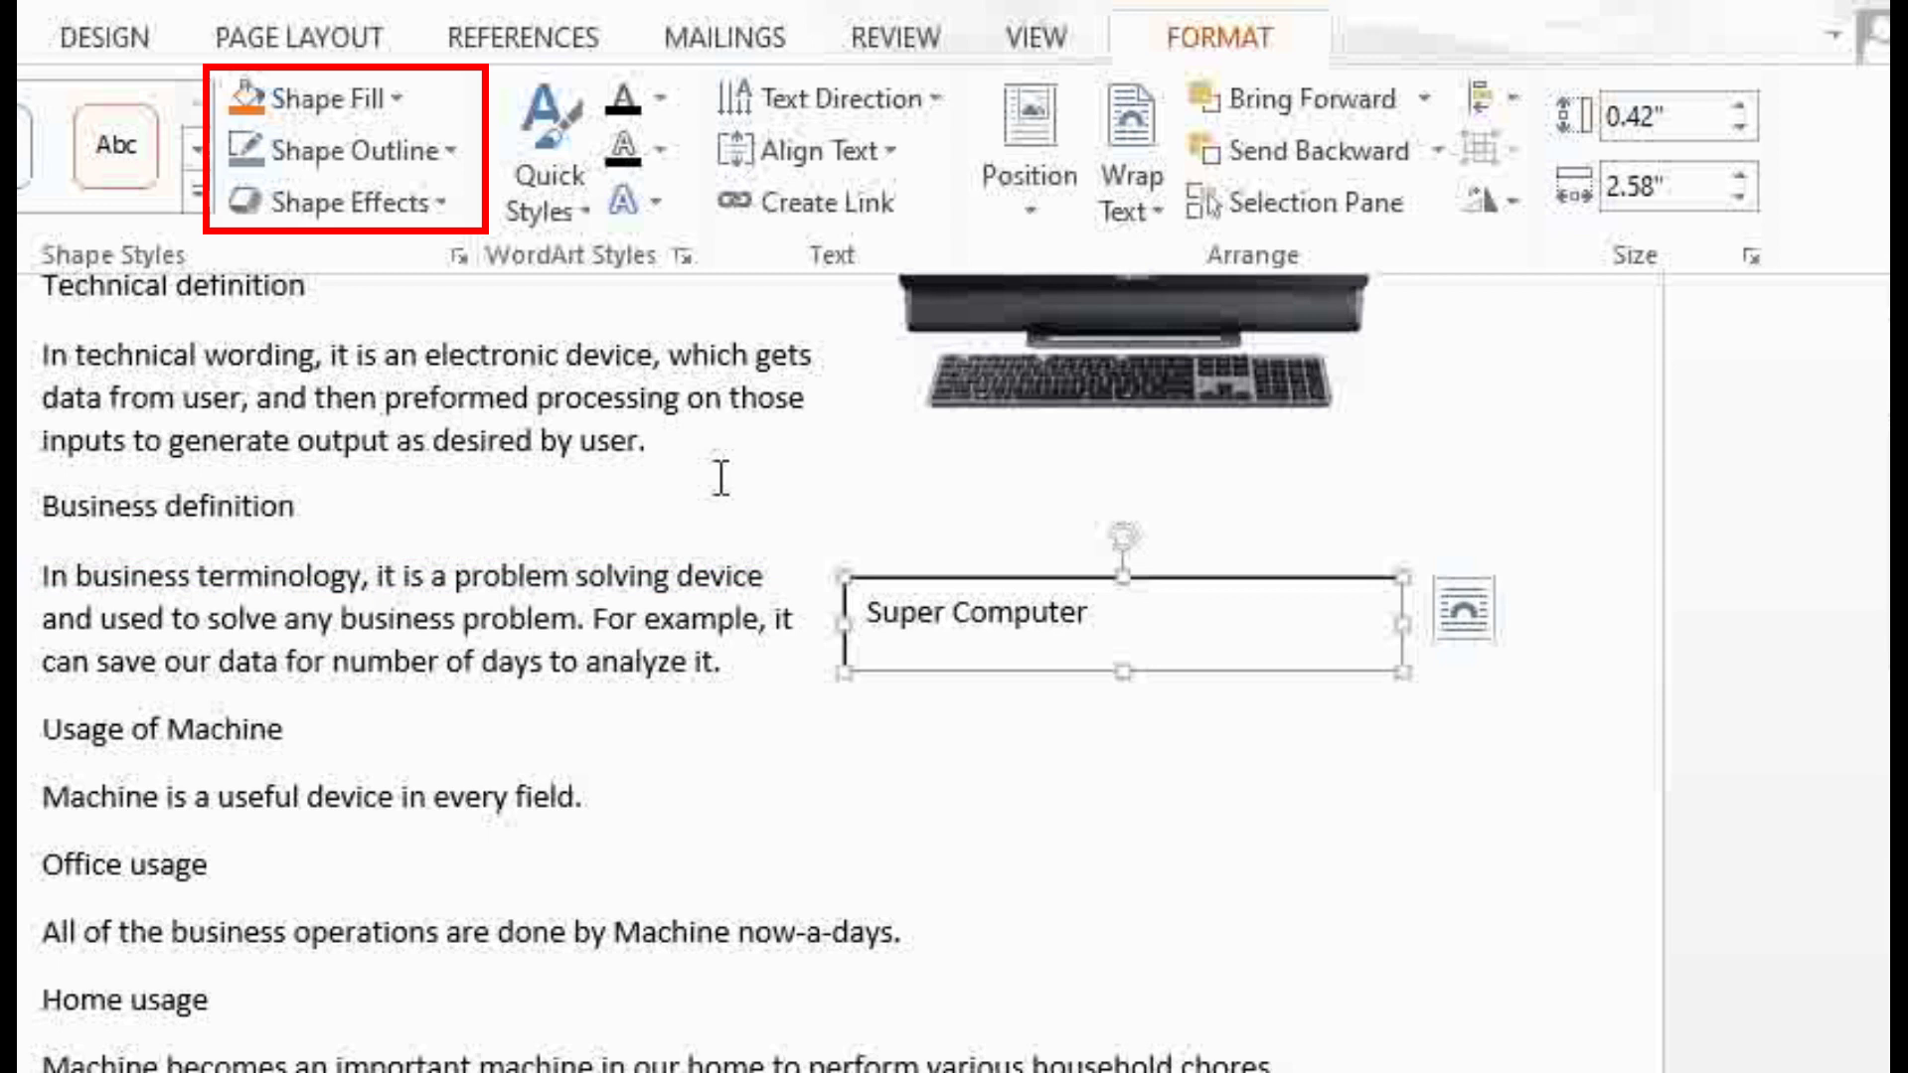
Step: Fill the "Super Computer" text box with yellow and move it down to the Usage of Machine heading at the page's left margin
left_click(403, 100)
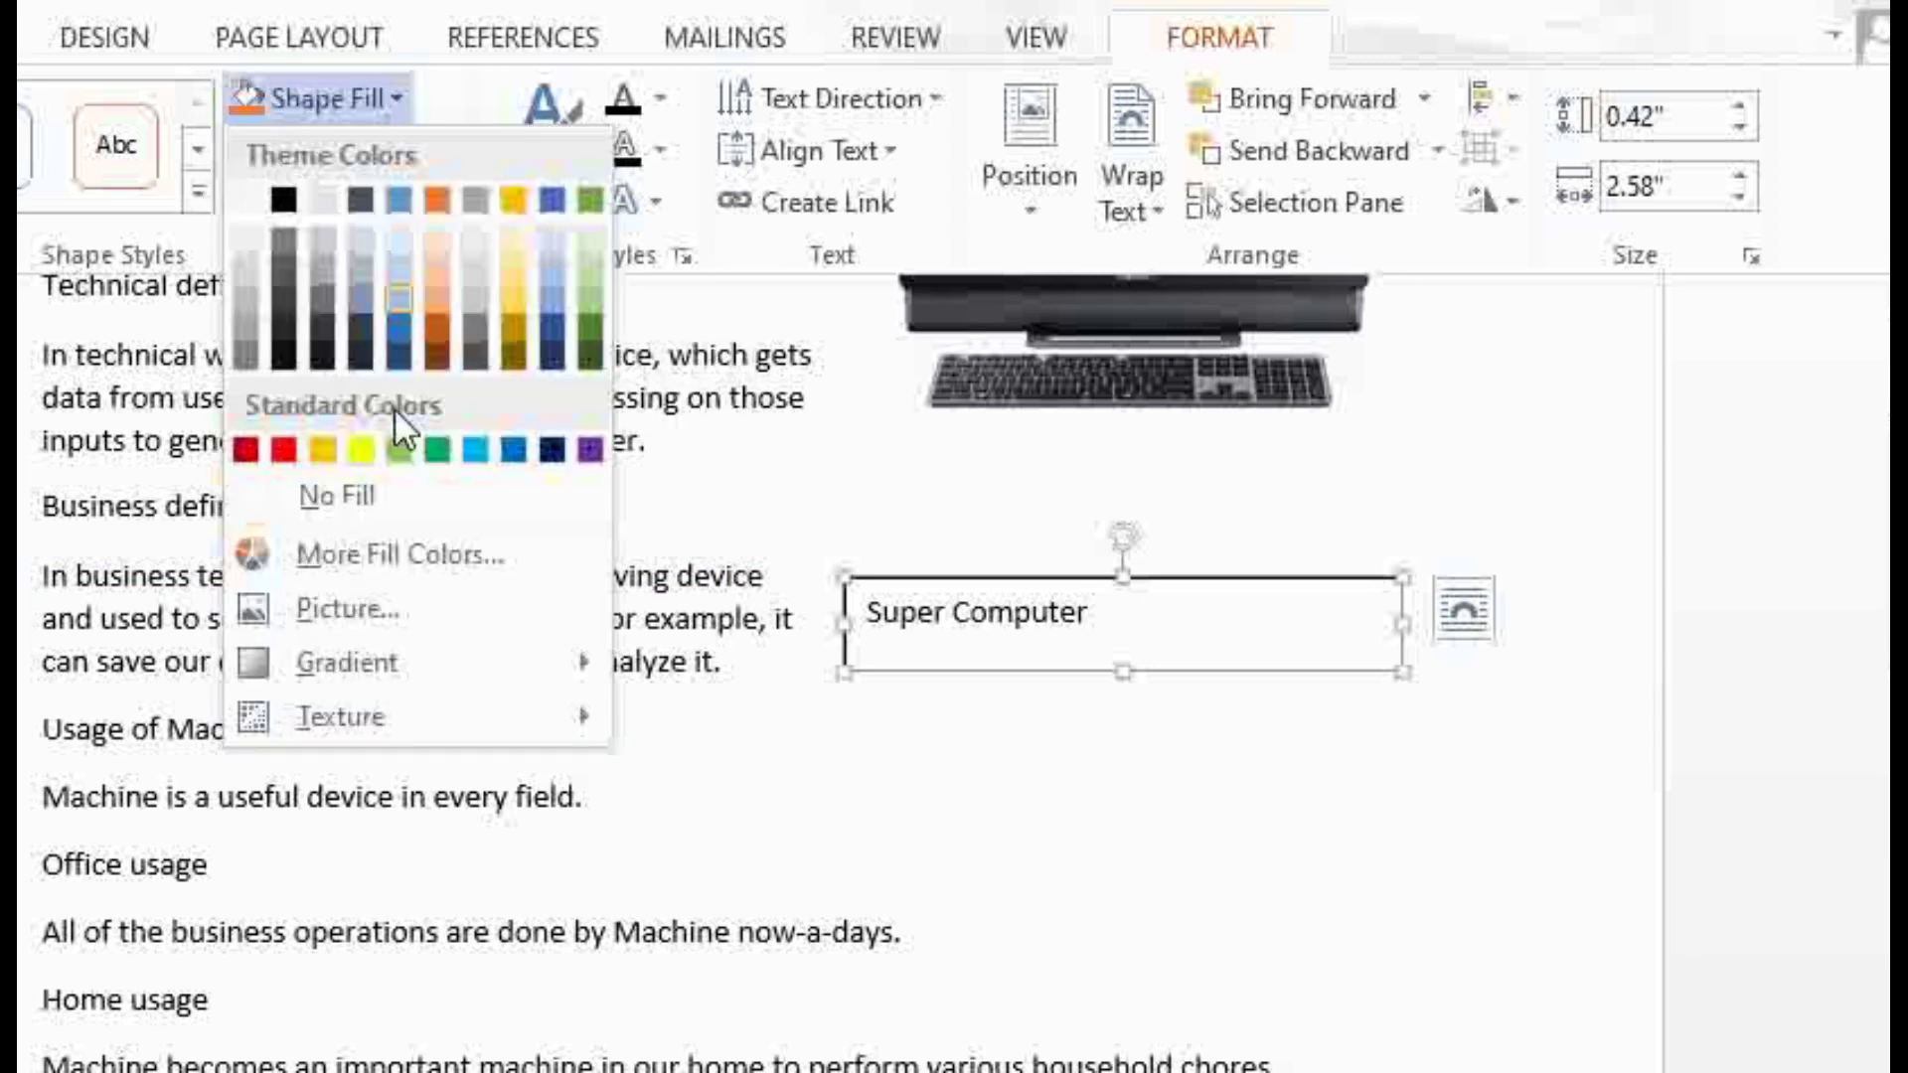
left_click(360, 450)
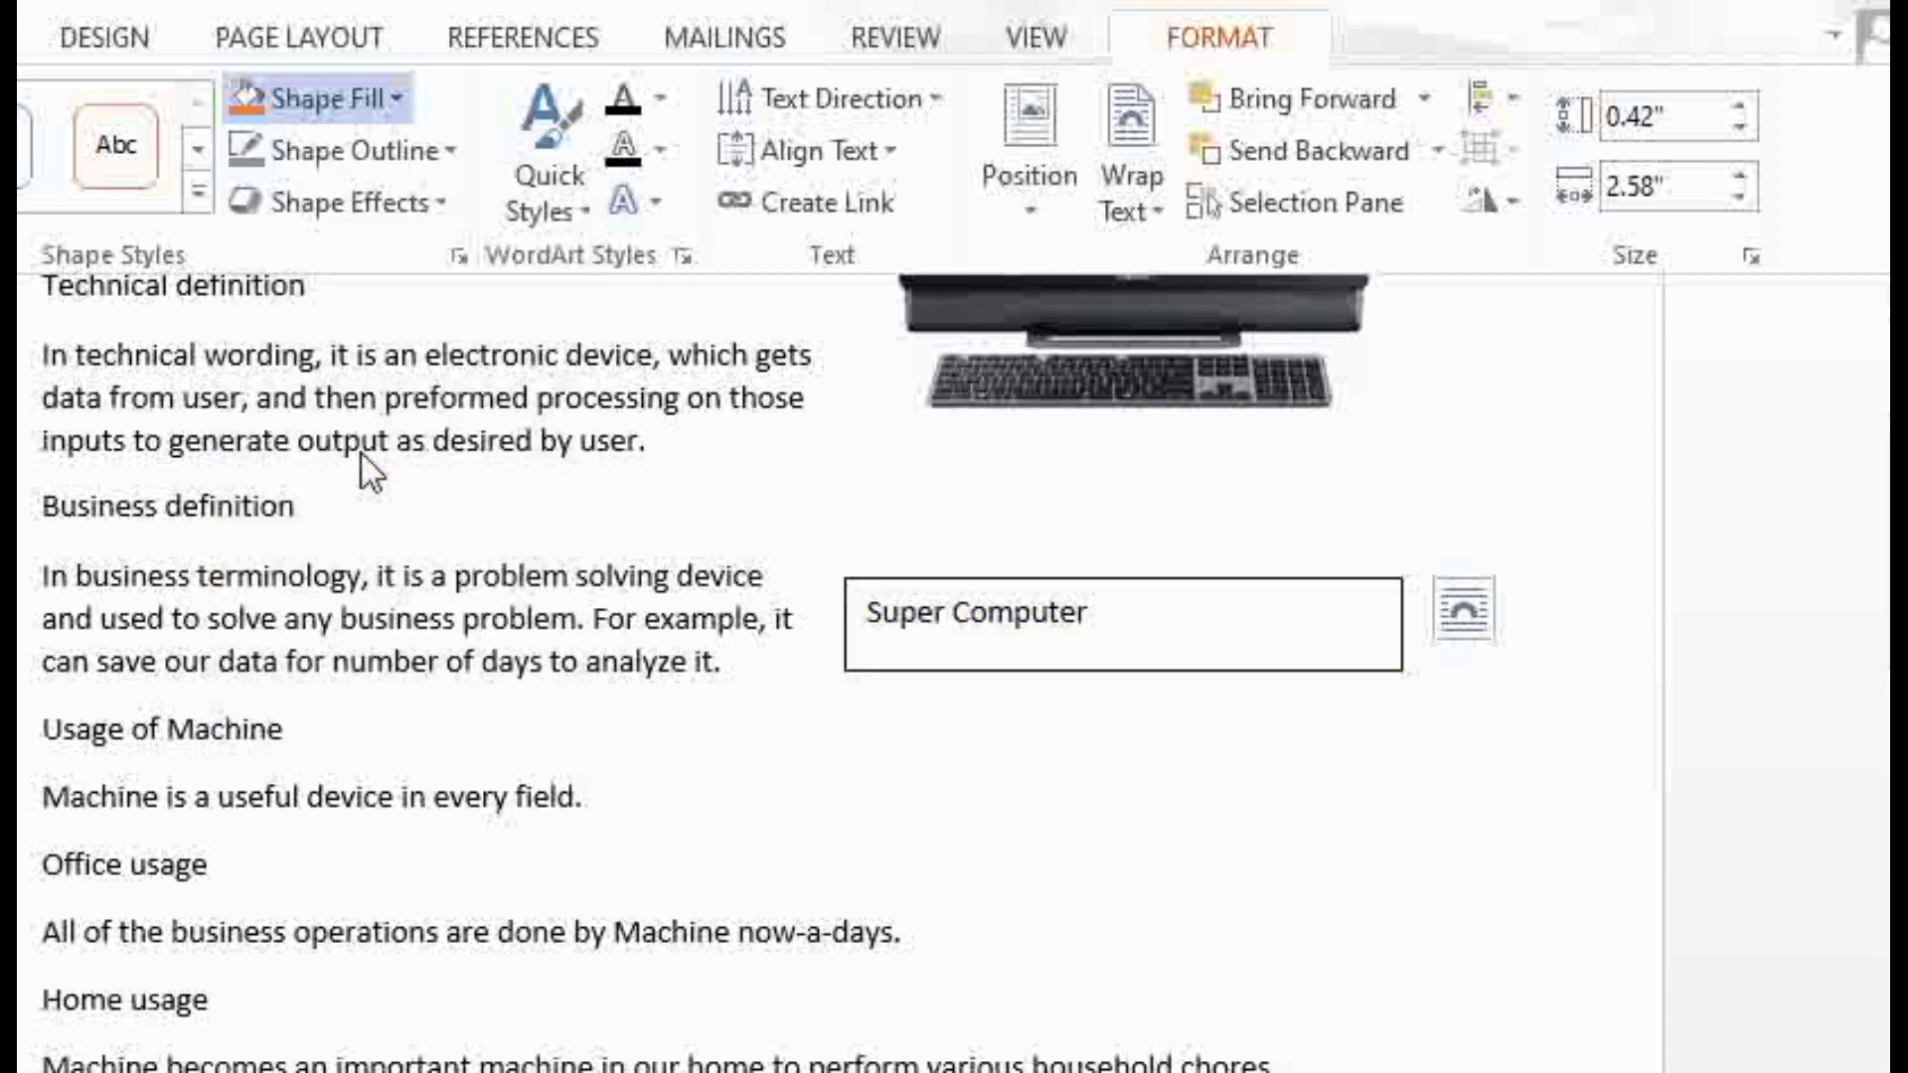
left_click(913, 721)
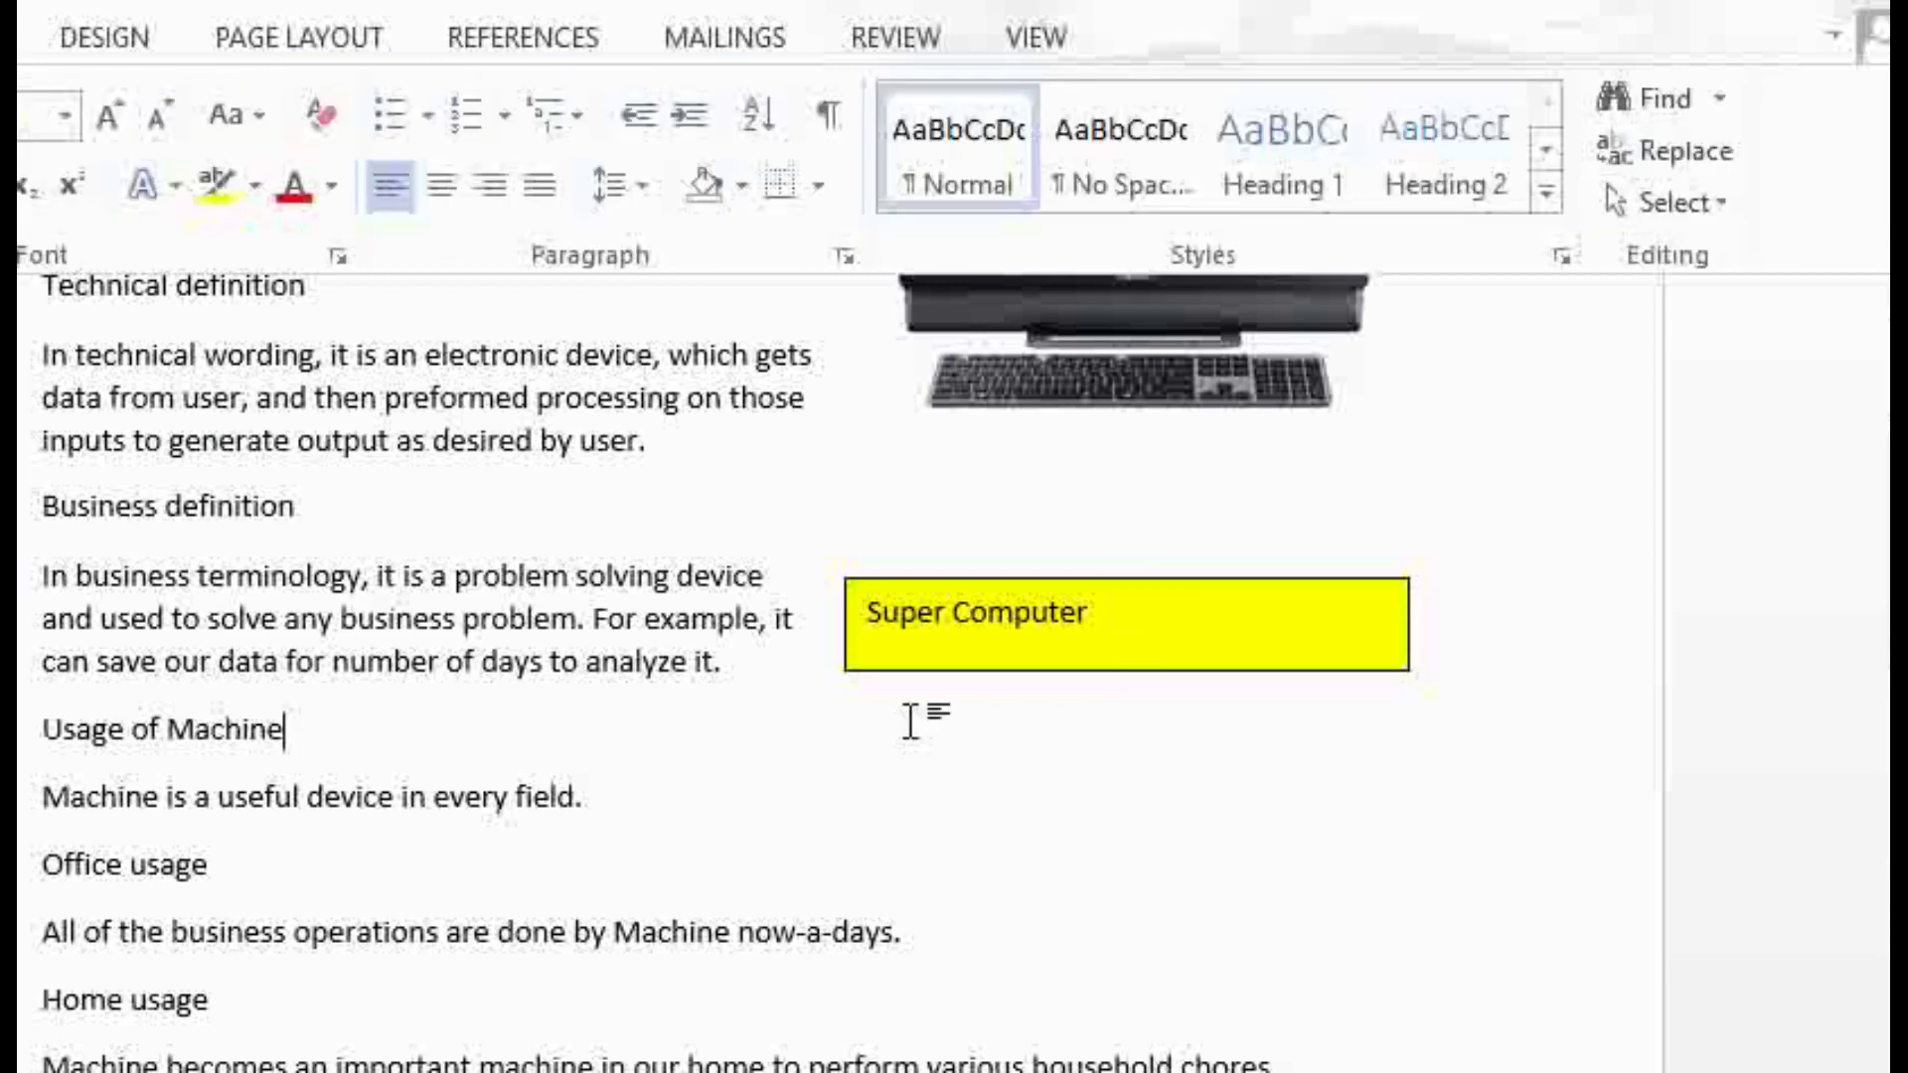
left_click(934, 583)
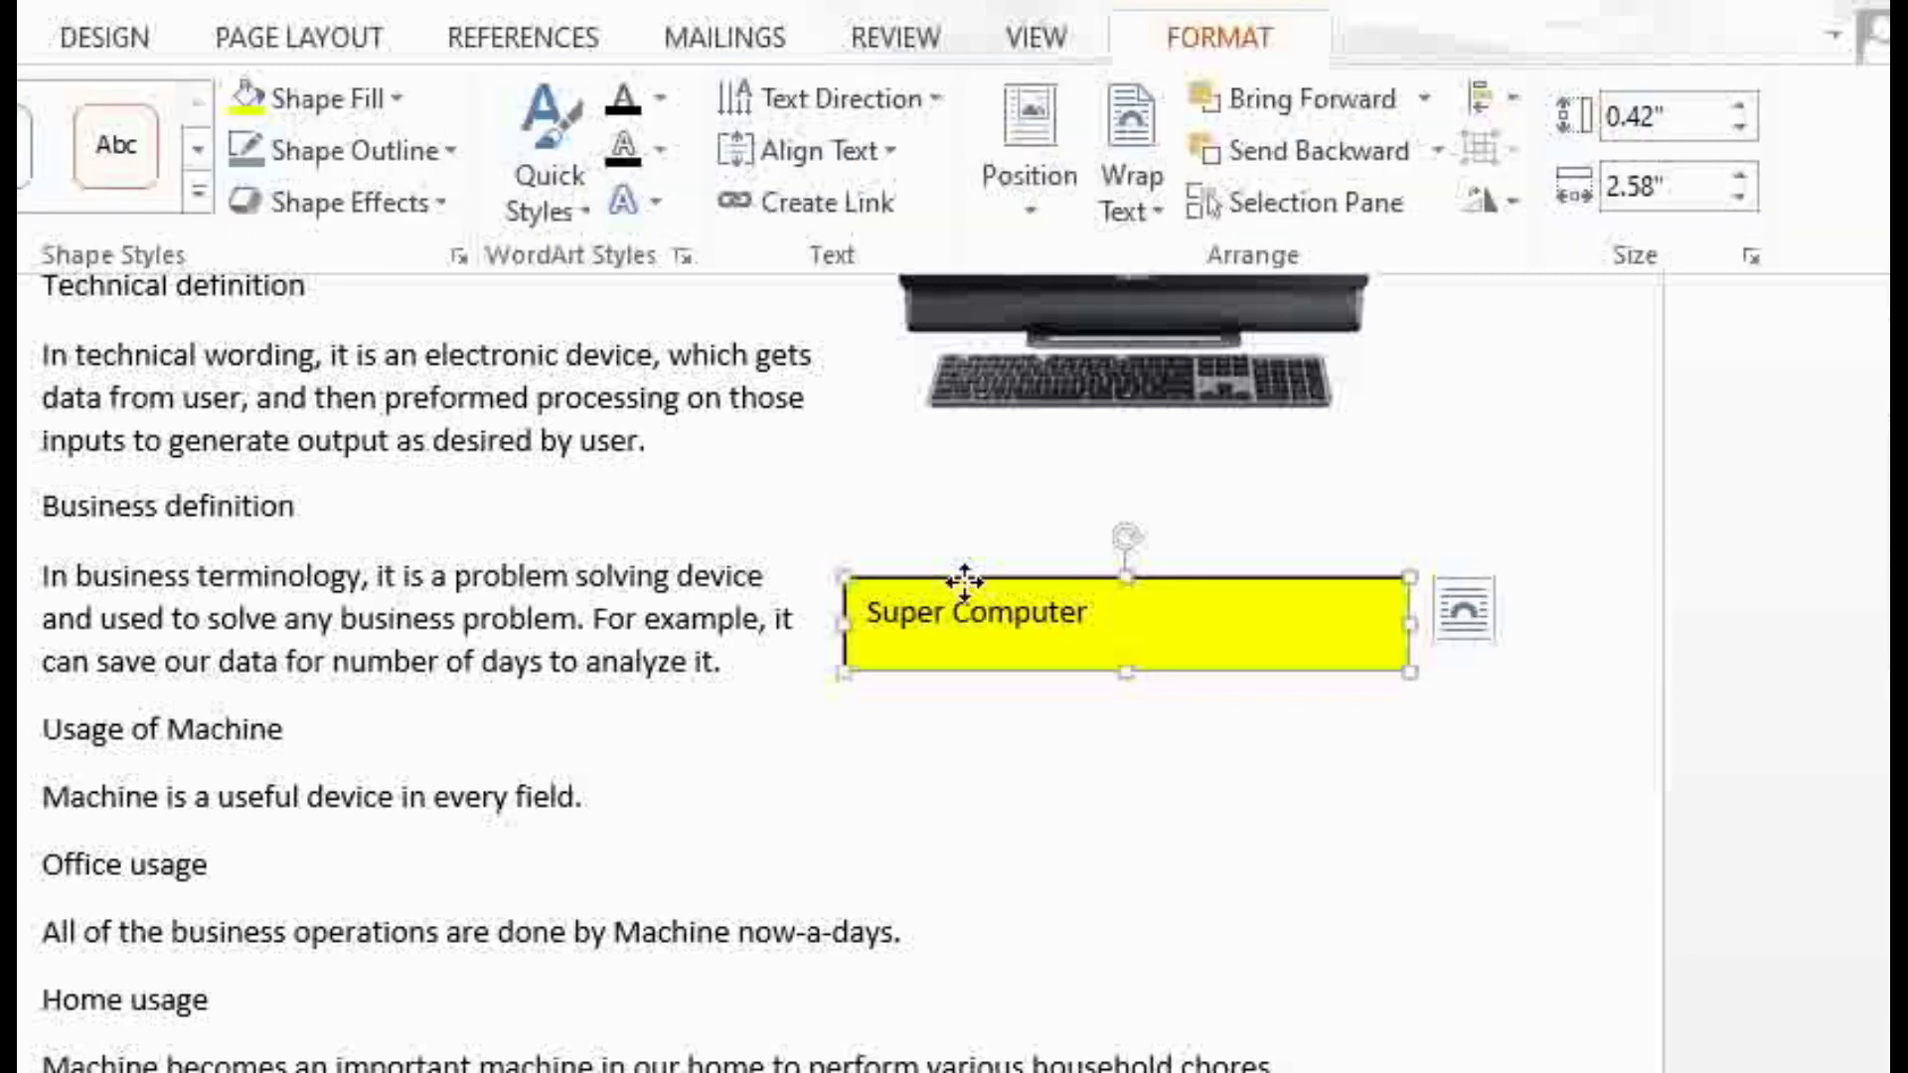
left_click_drag(964, 581, 127, 690)
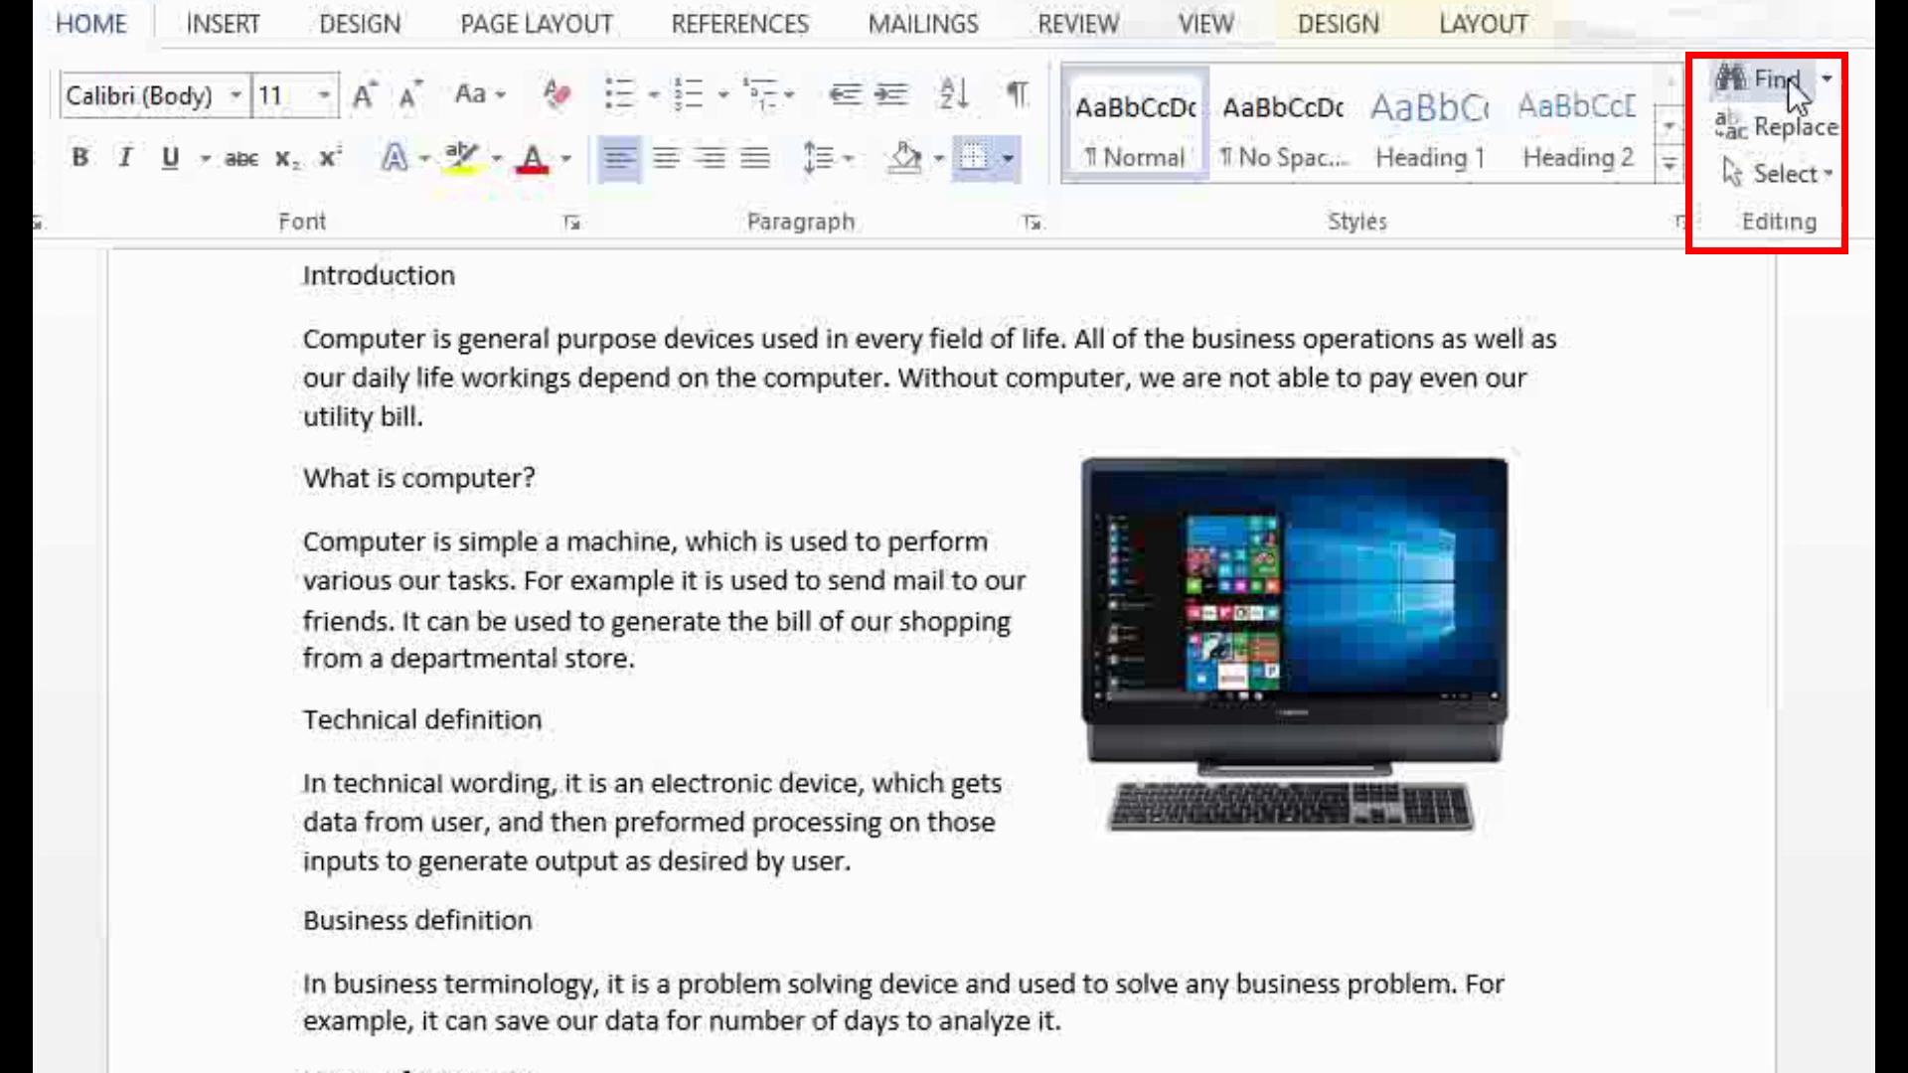
Step: Search the document for "computer" and go to the match in the "What is computer?" heading
left_click(1787, 80)
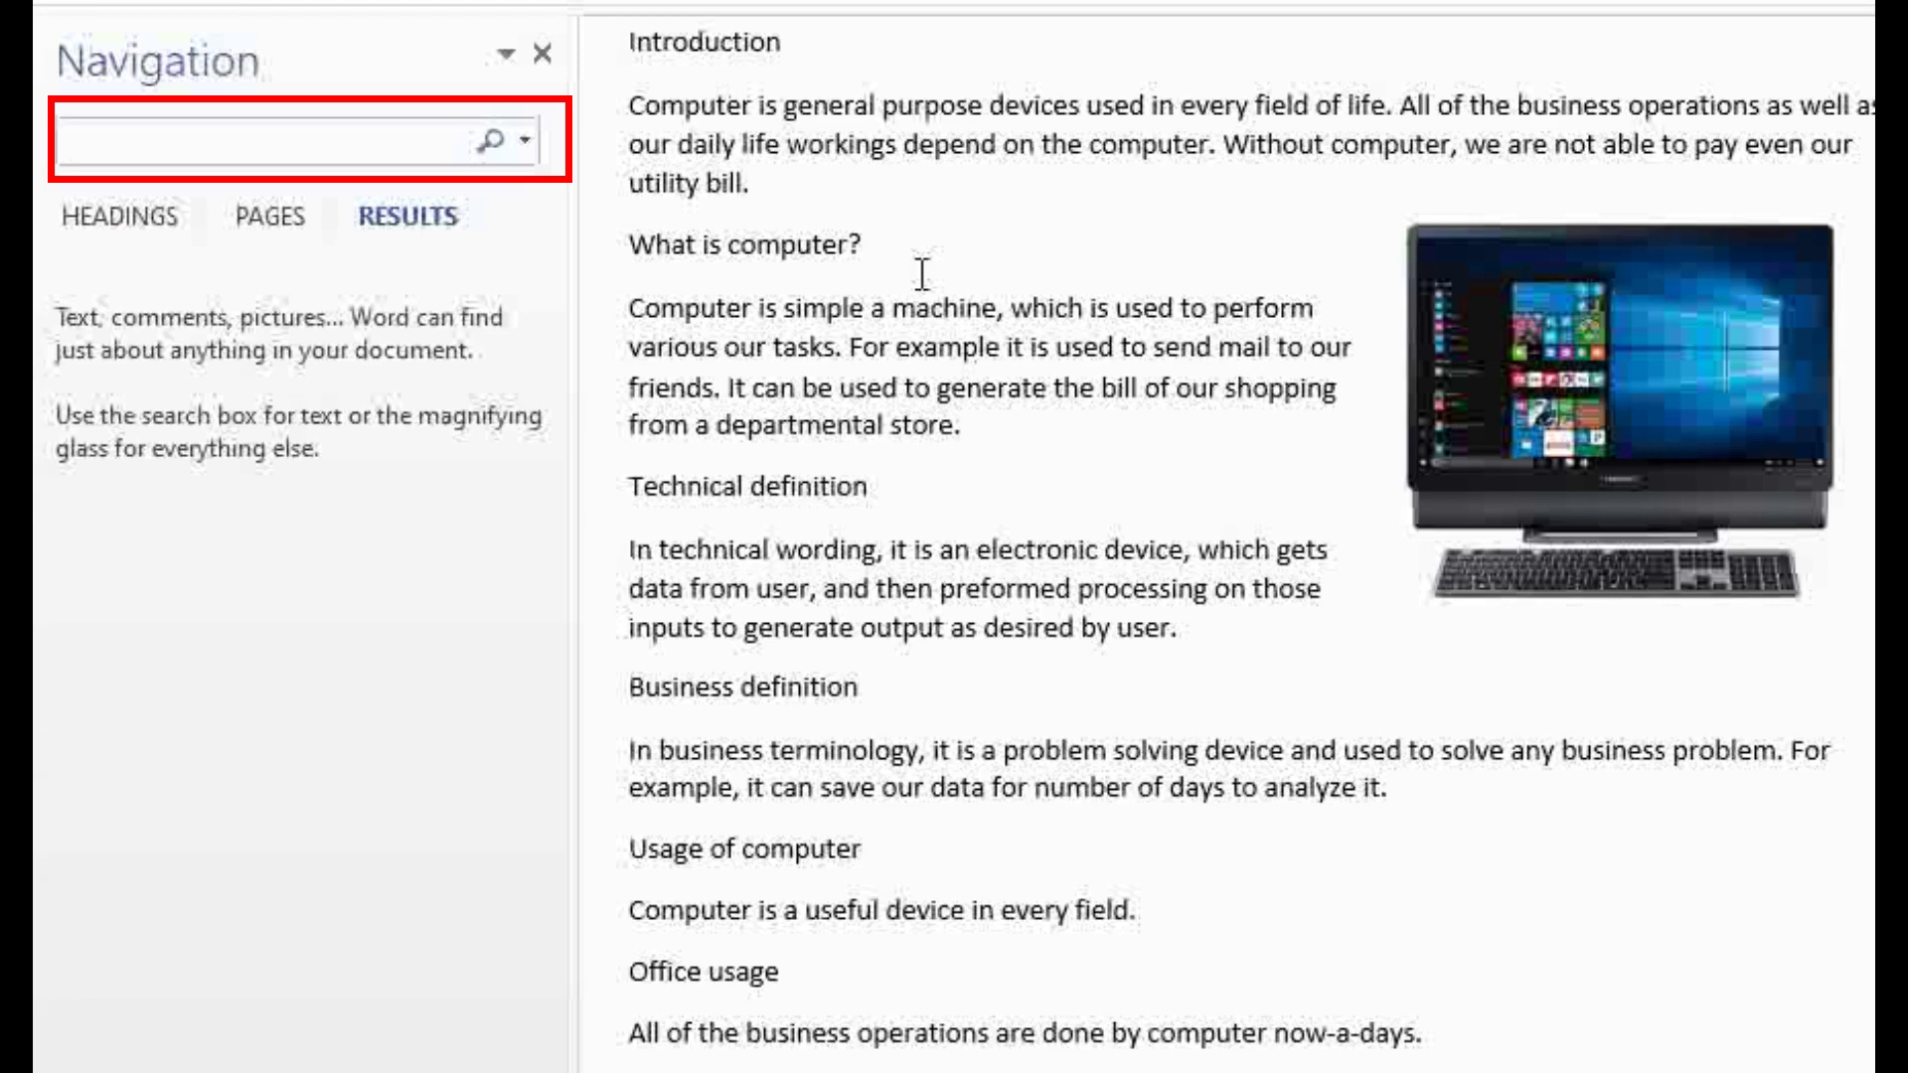
type("computer")
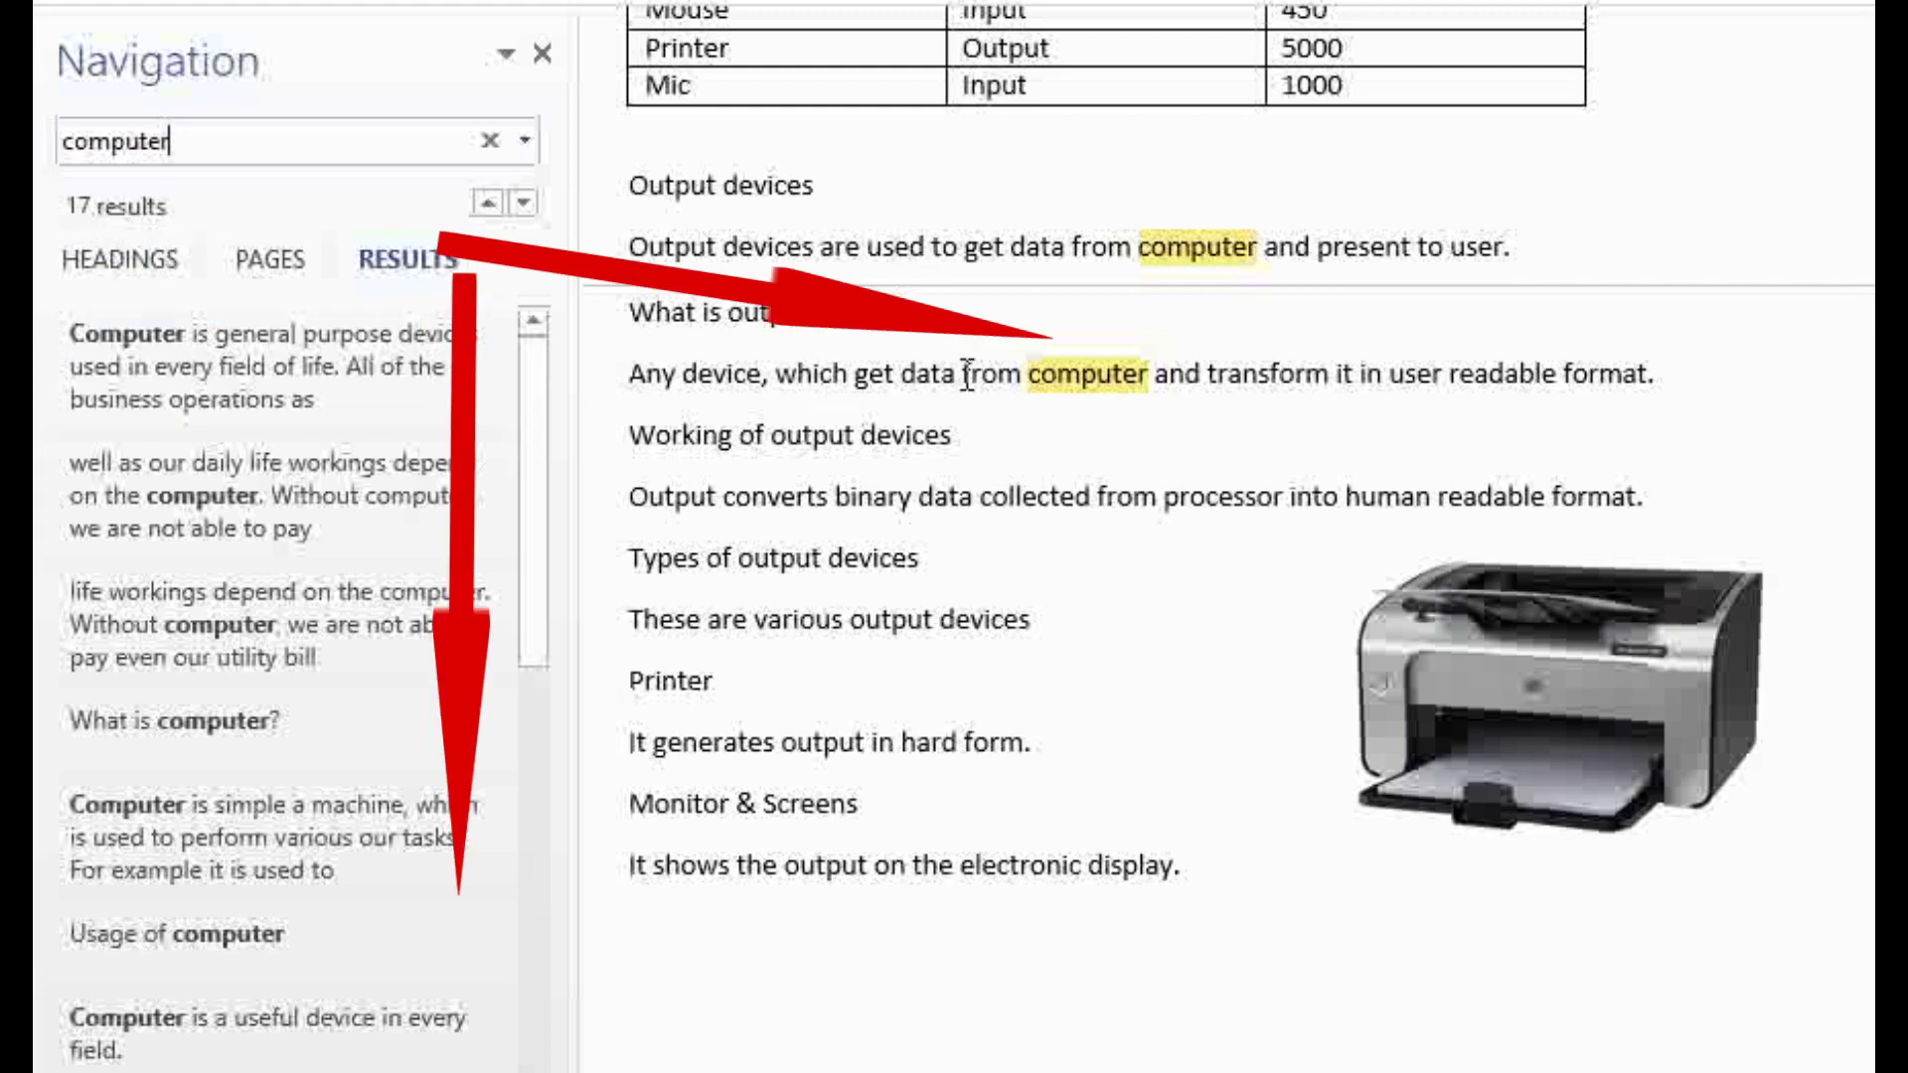
left_click(322, 480)
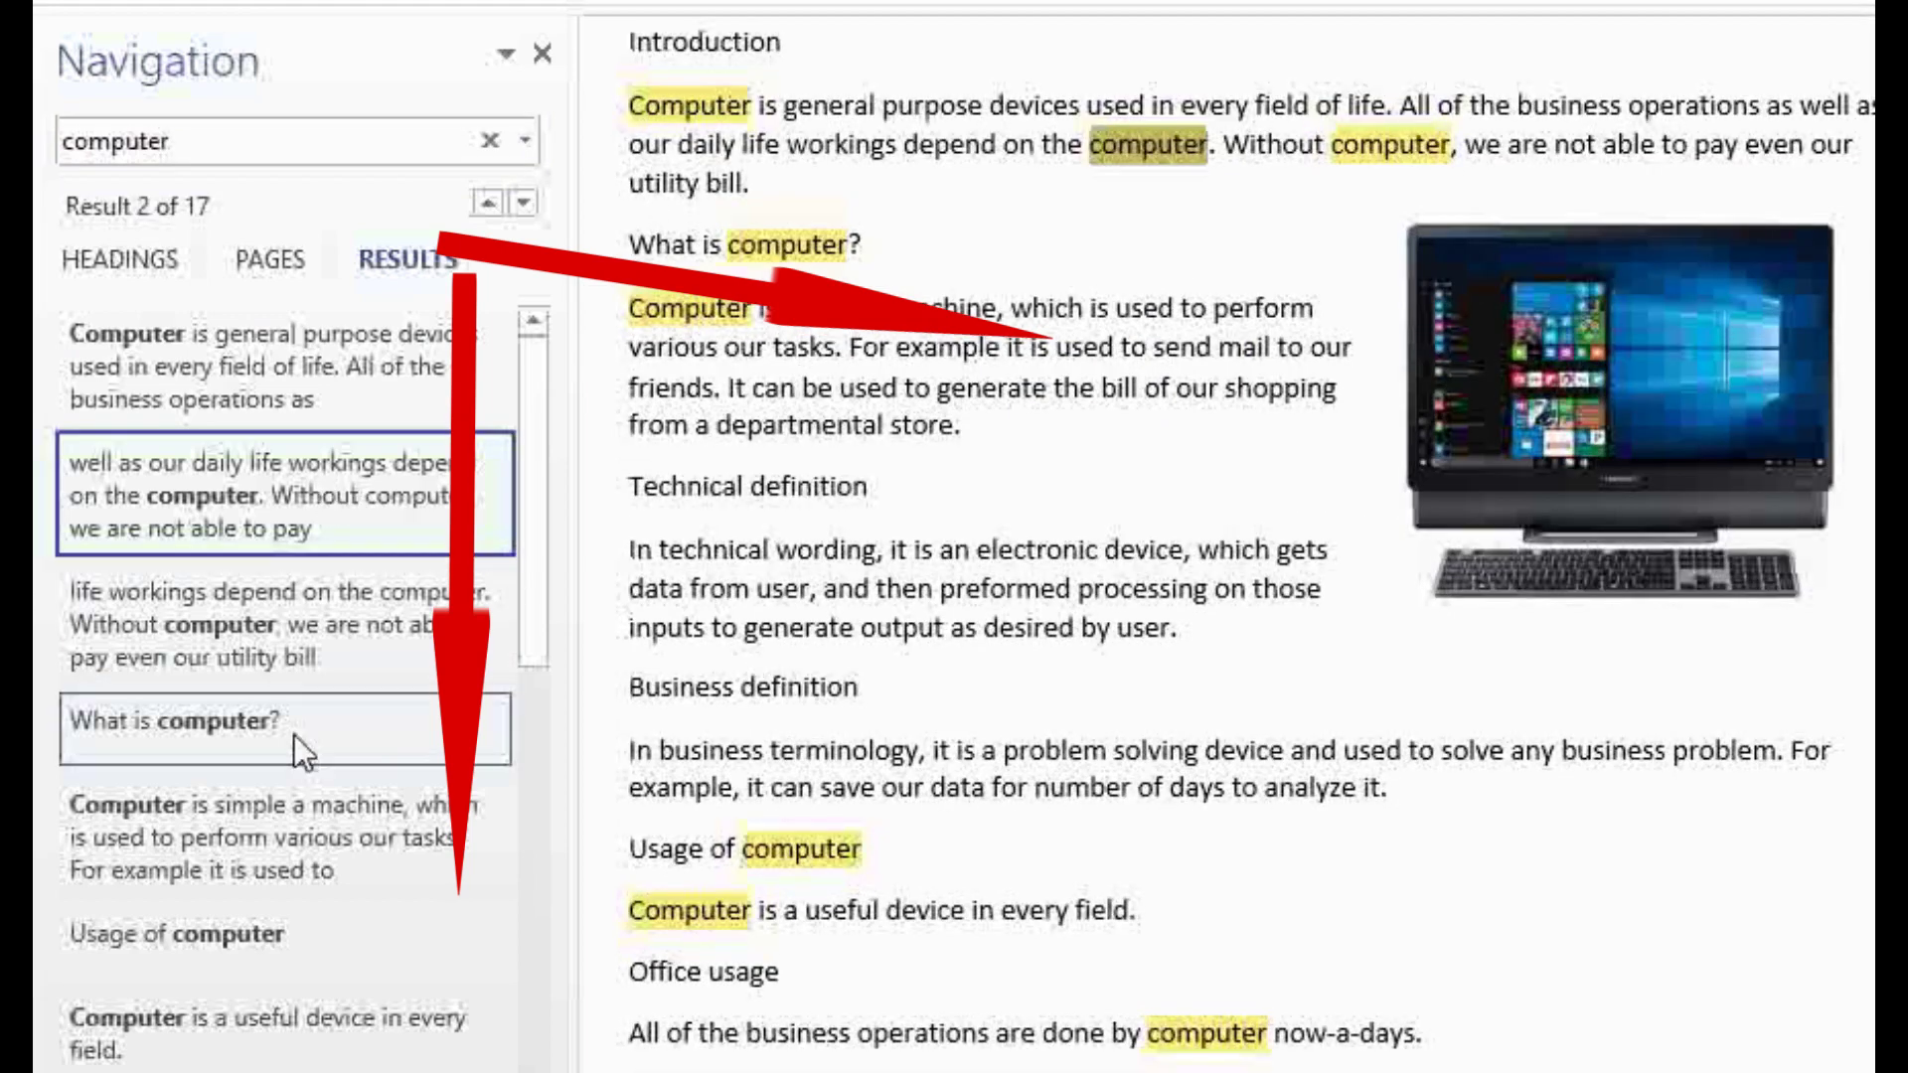
left_click(296, 720)
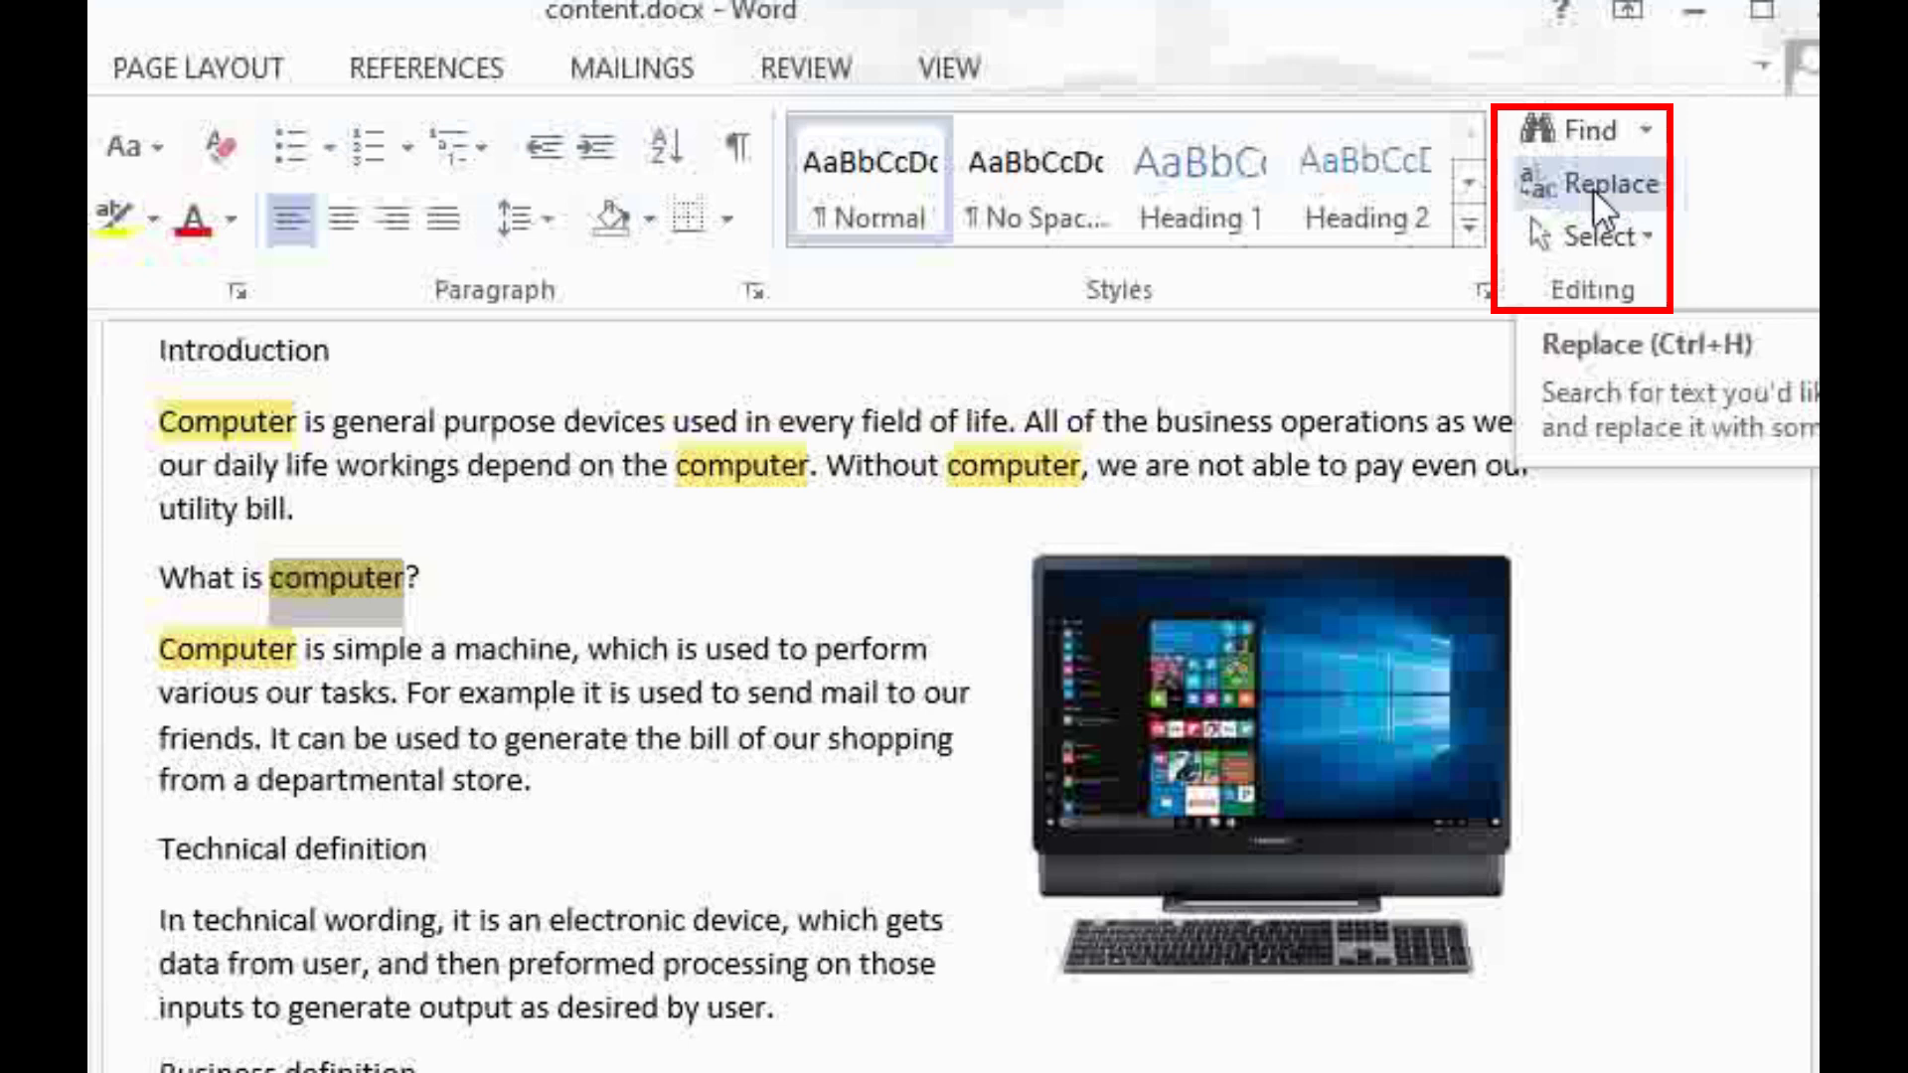
Step: Replace the single word "computer" in the "What is computer?" heading with "Machine" using Find and Replace
left_click(1594, 187)
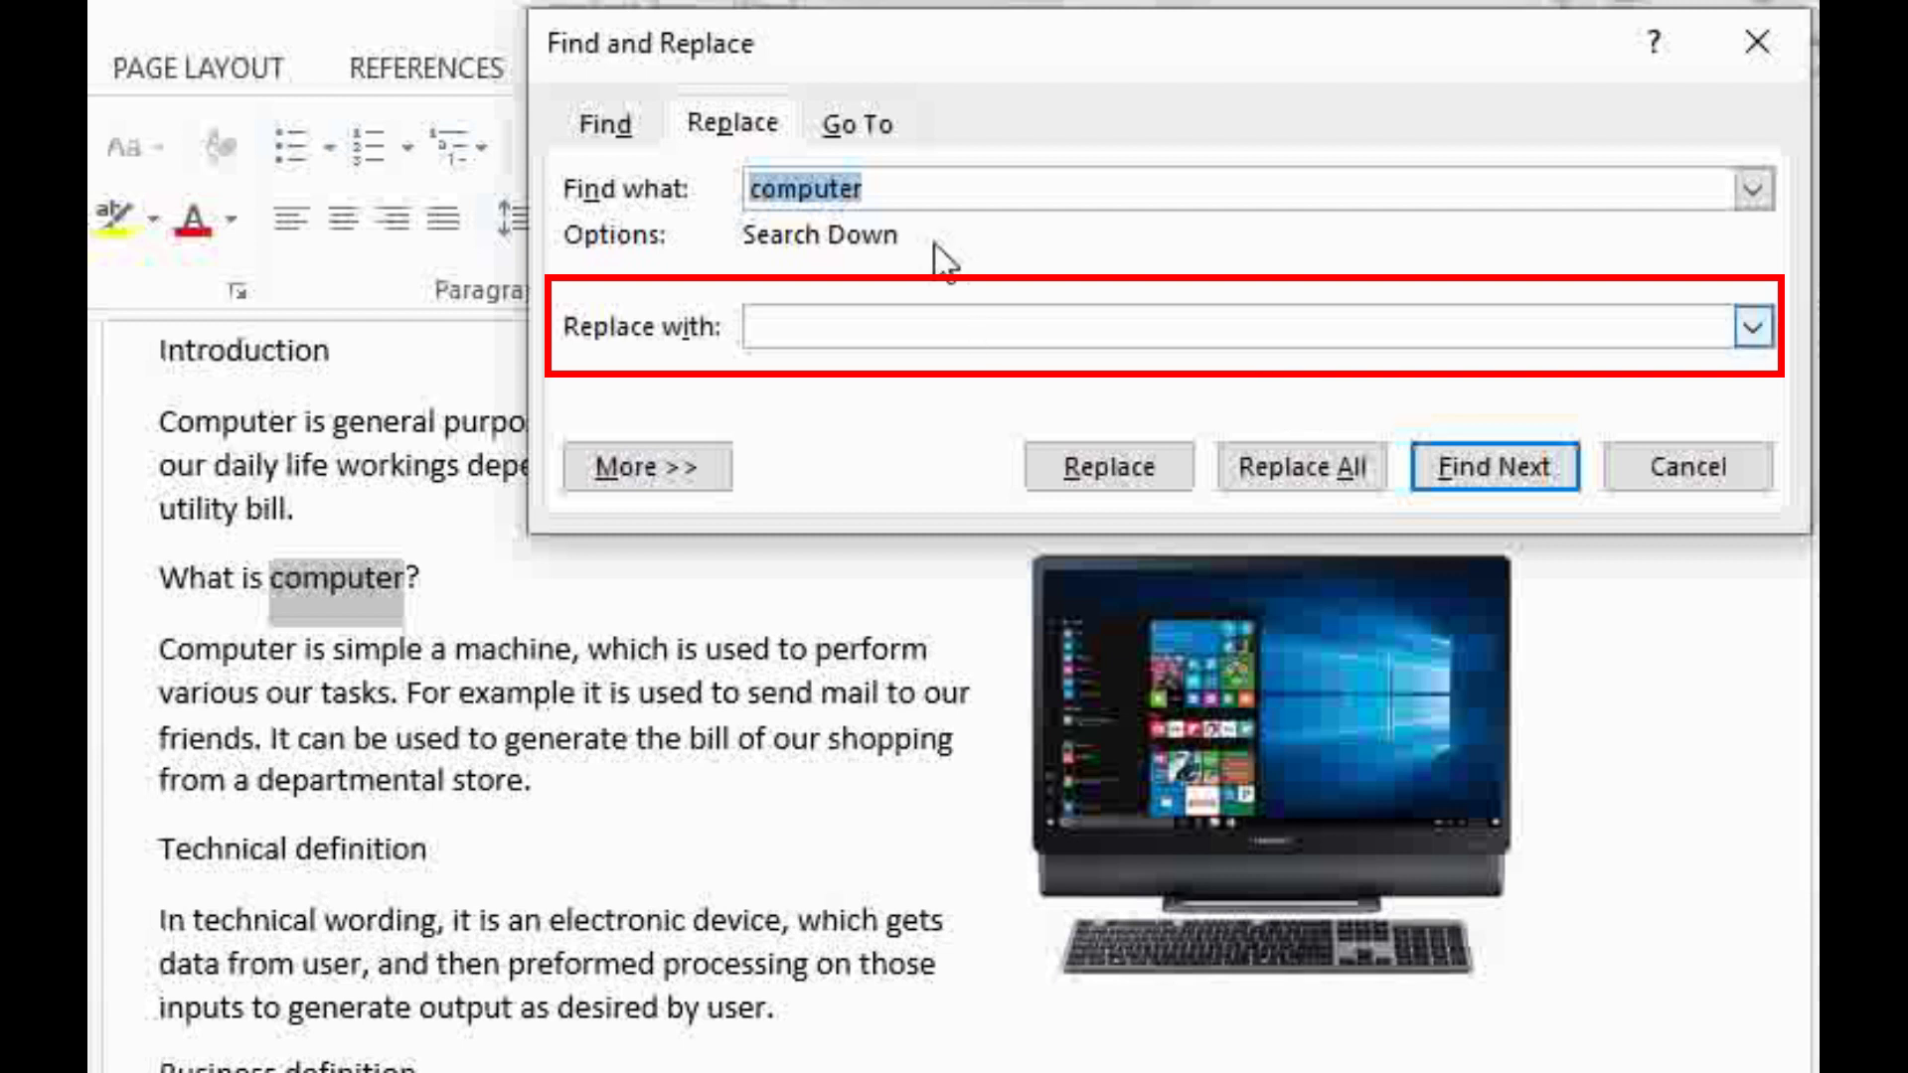
left_click(927, 191)
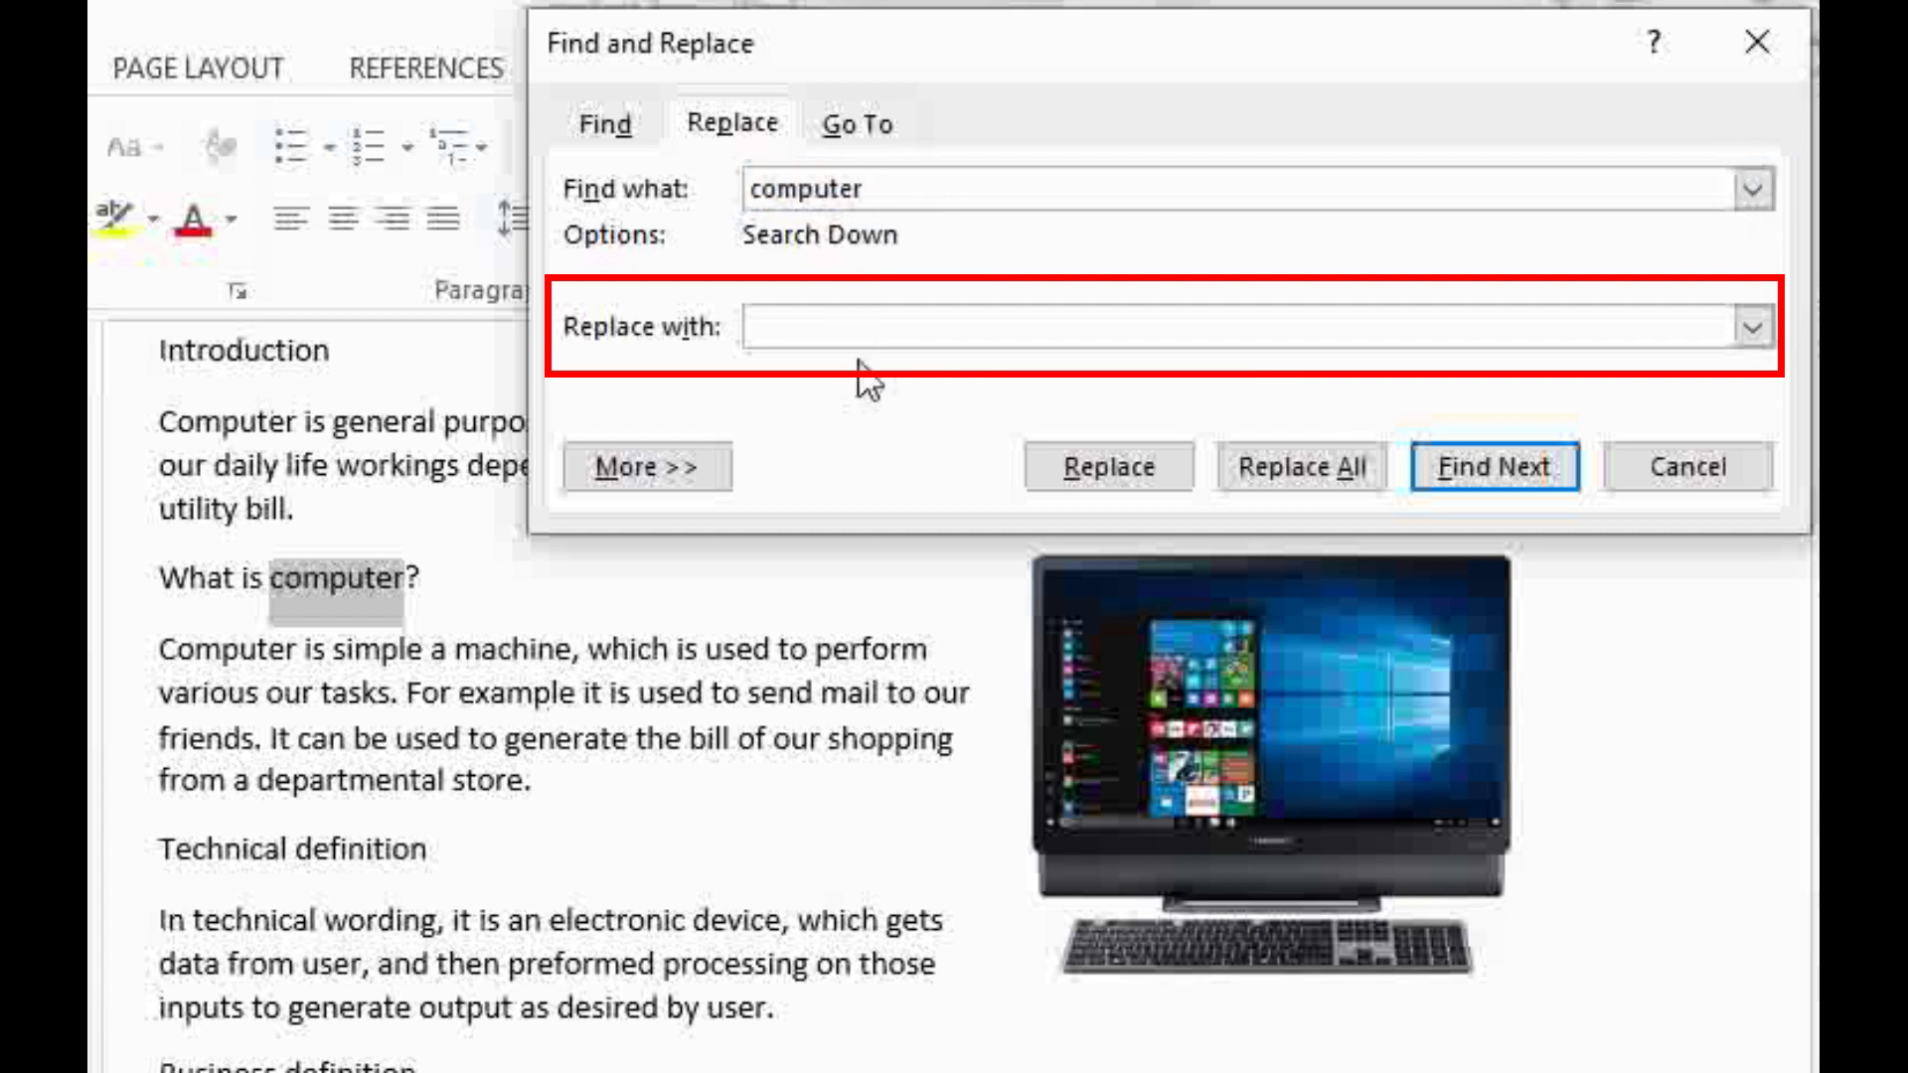
left_click(835, 328)
type("Machine")
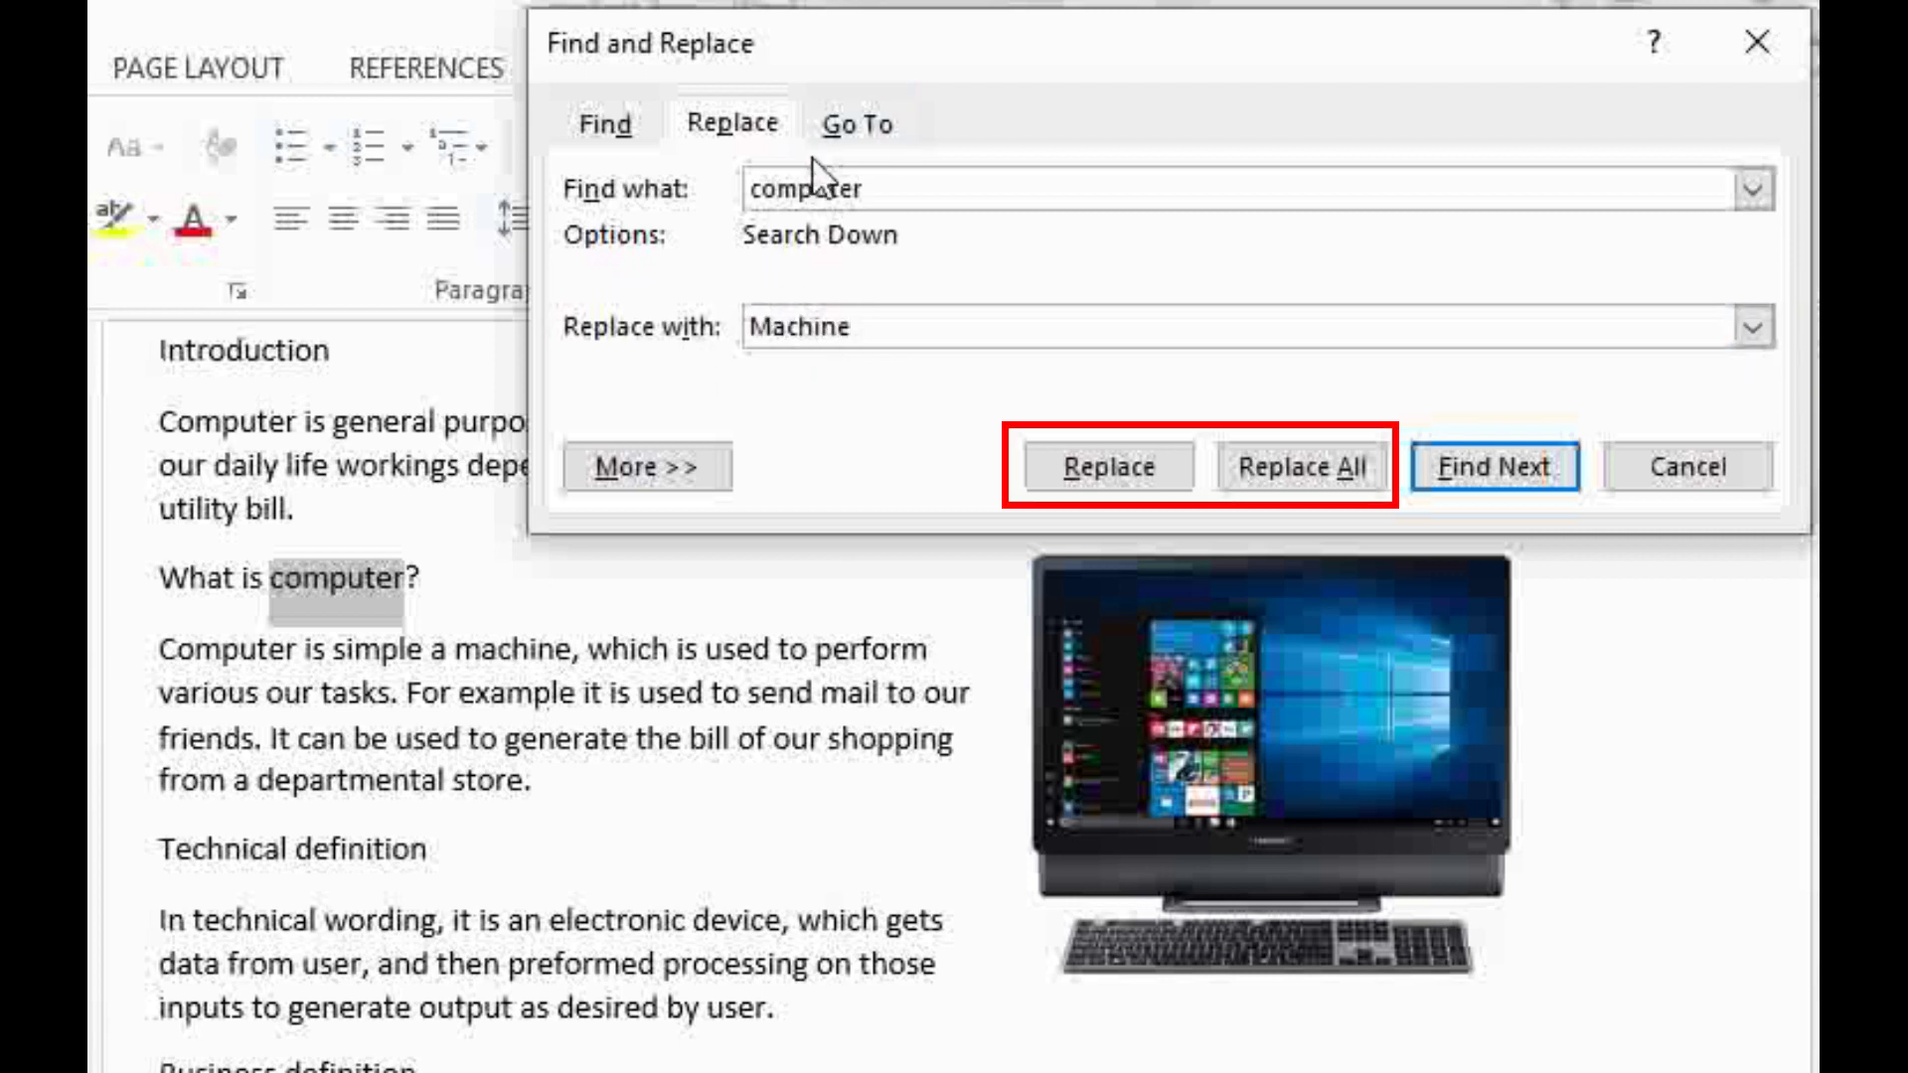
left_click(1151, 485)
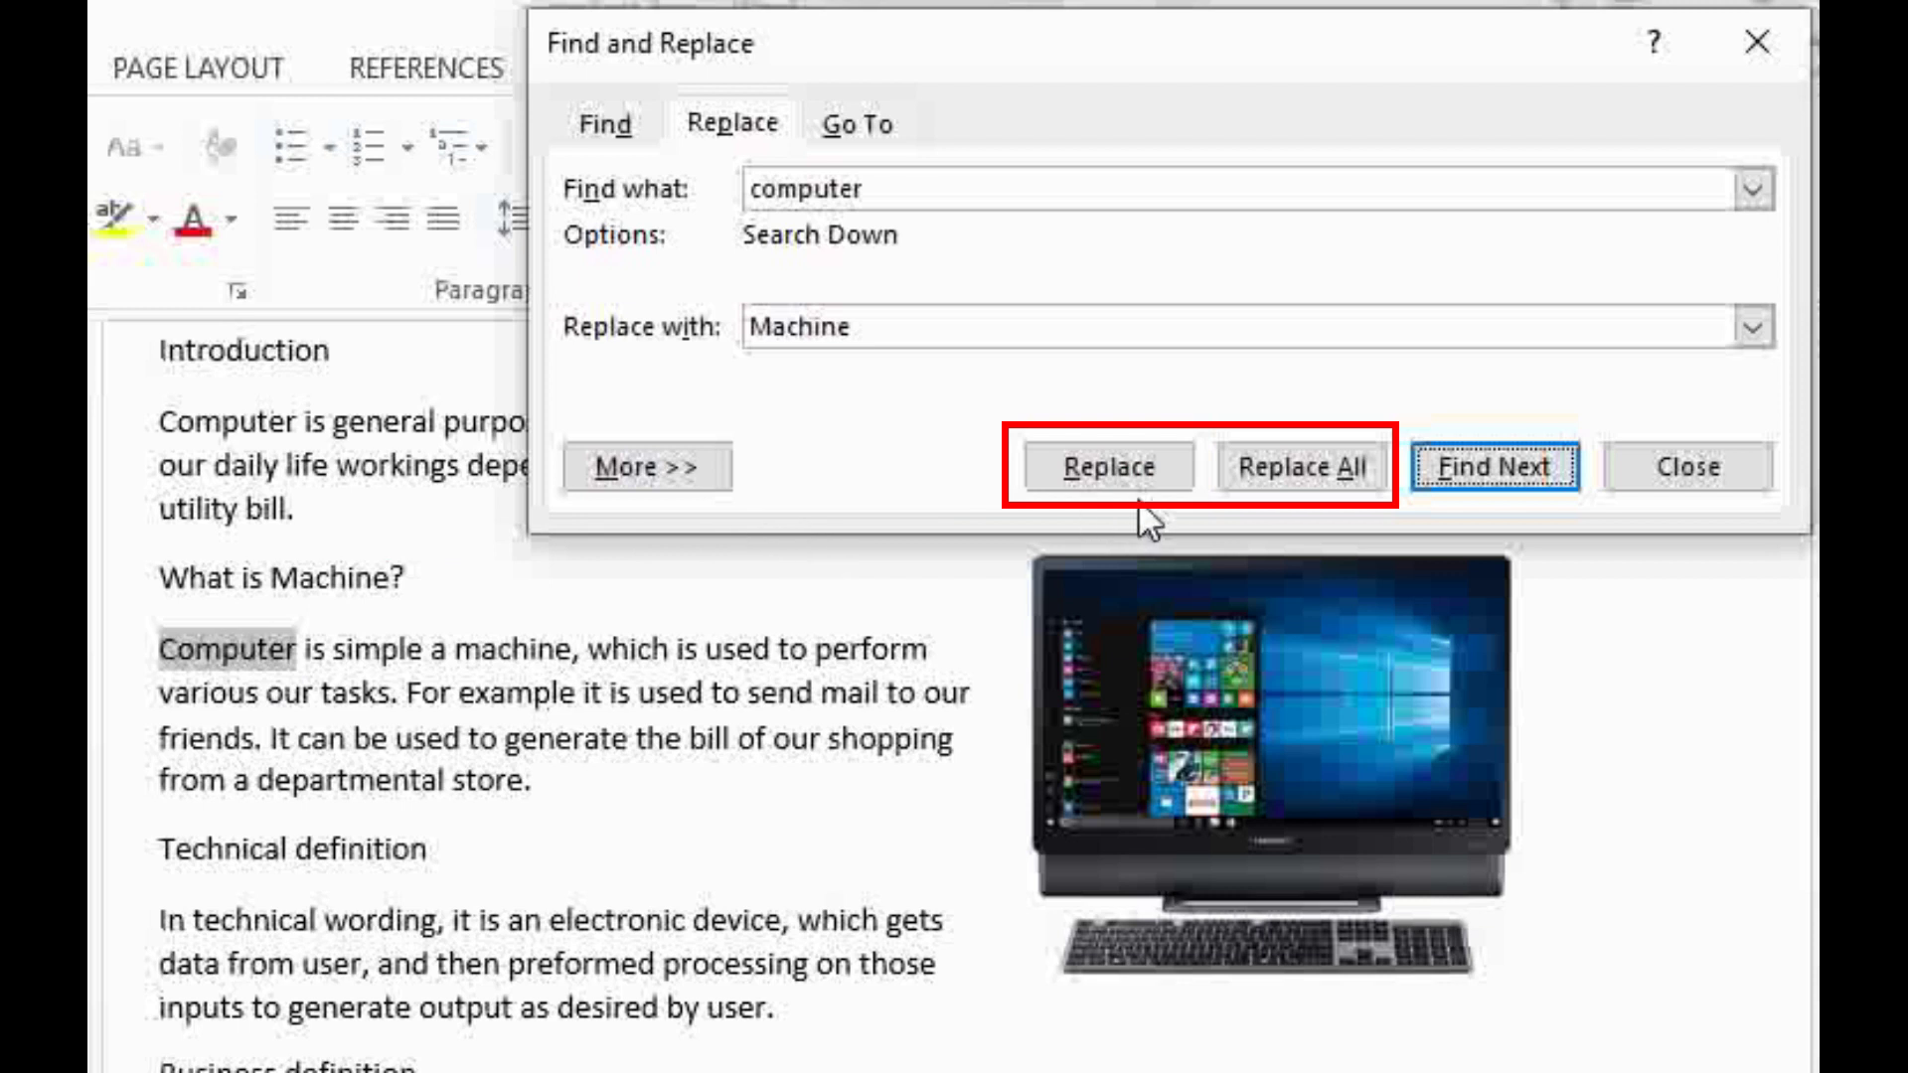
Step: Replace all remaining occurrences of "computer" with "Machine", continuing from the document's beginning, and close Find and Replace
left_click(1324, 471)
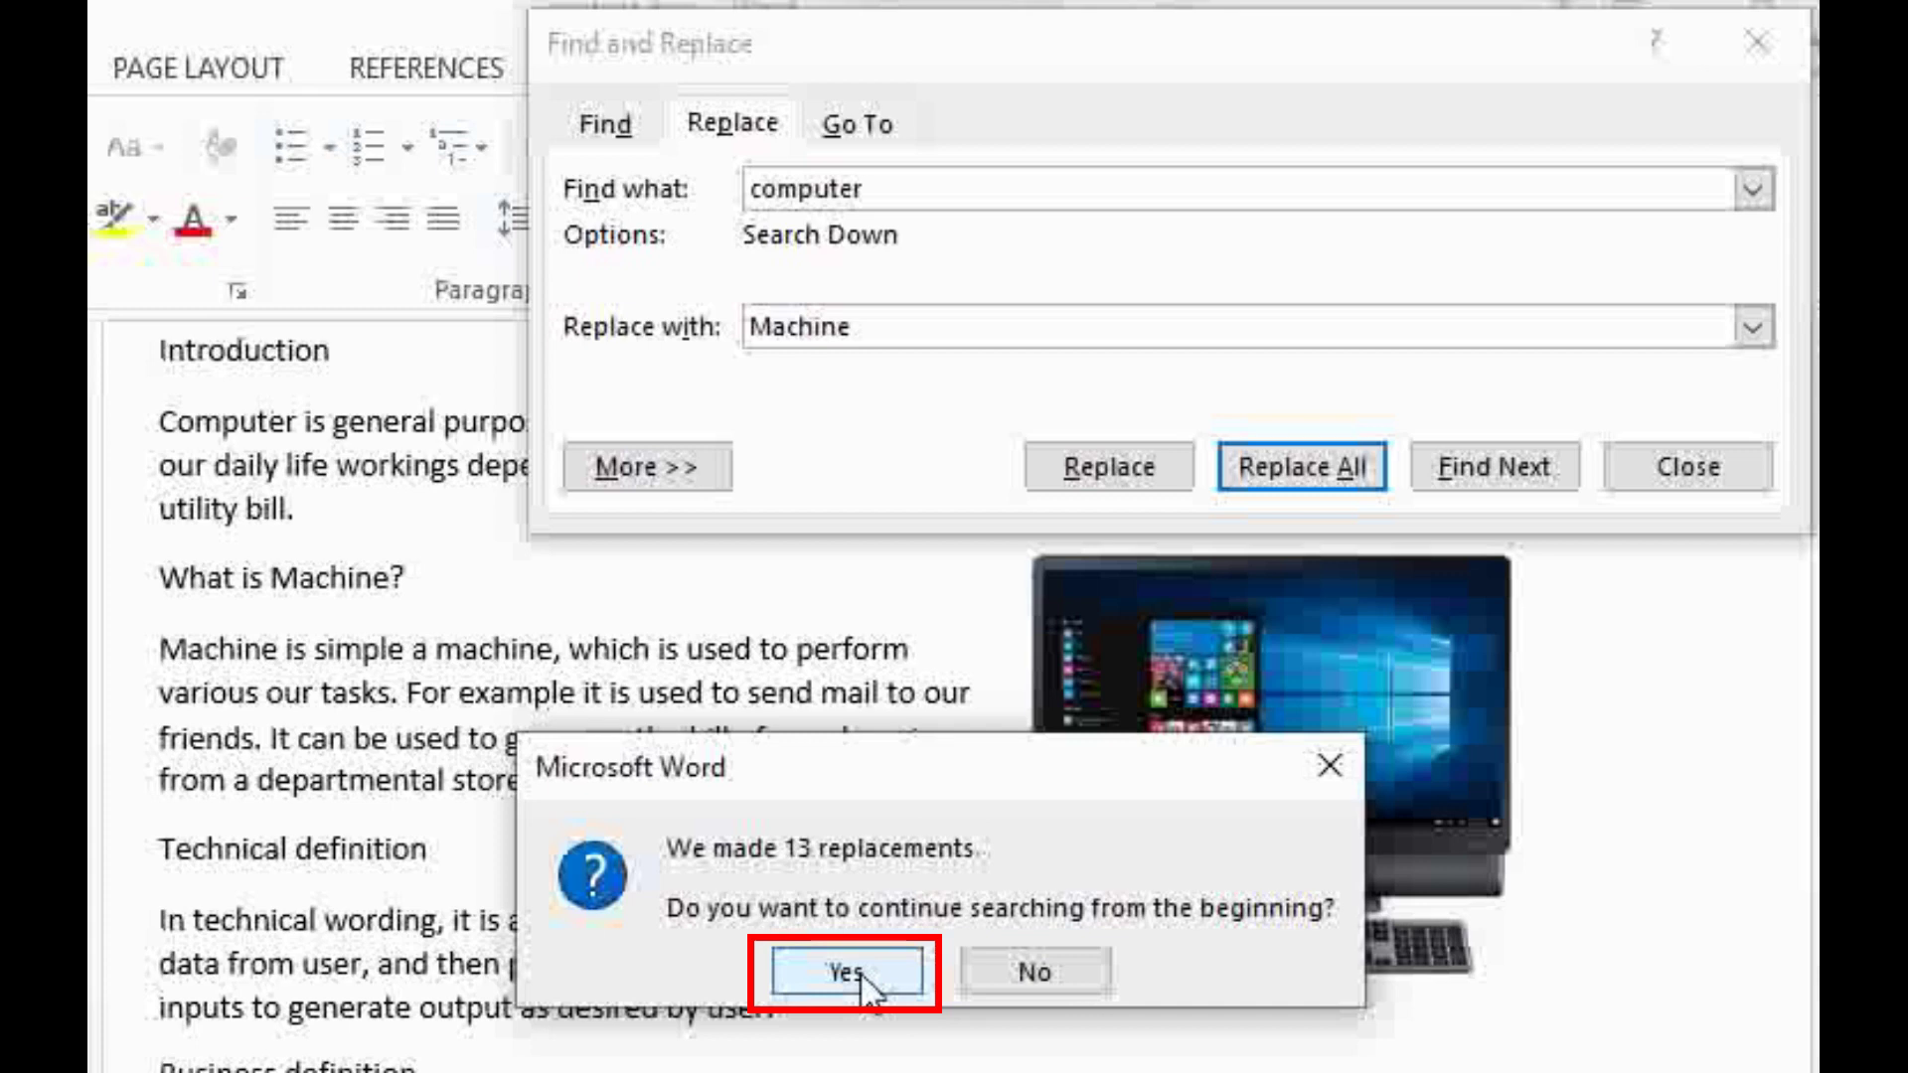
left_click(861, 974)
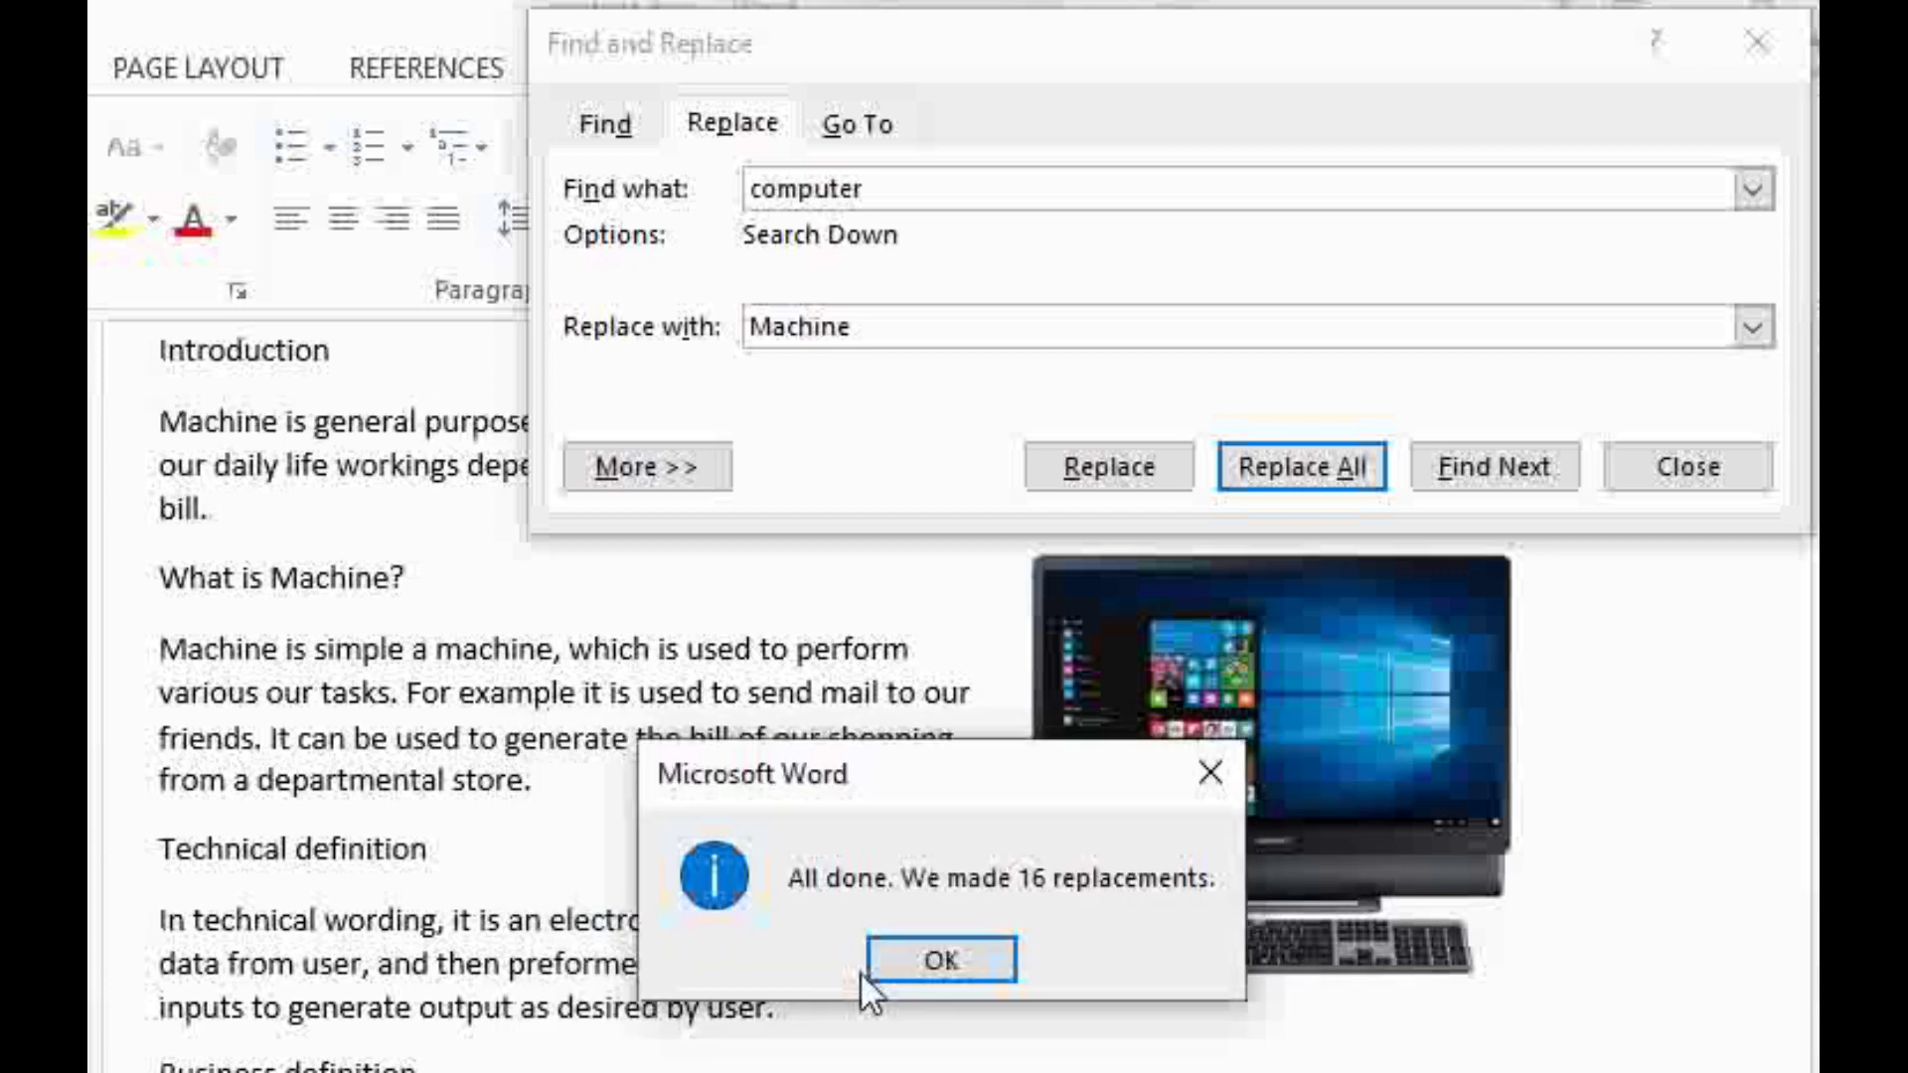
left_click(922, 961)
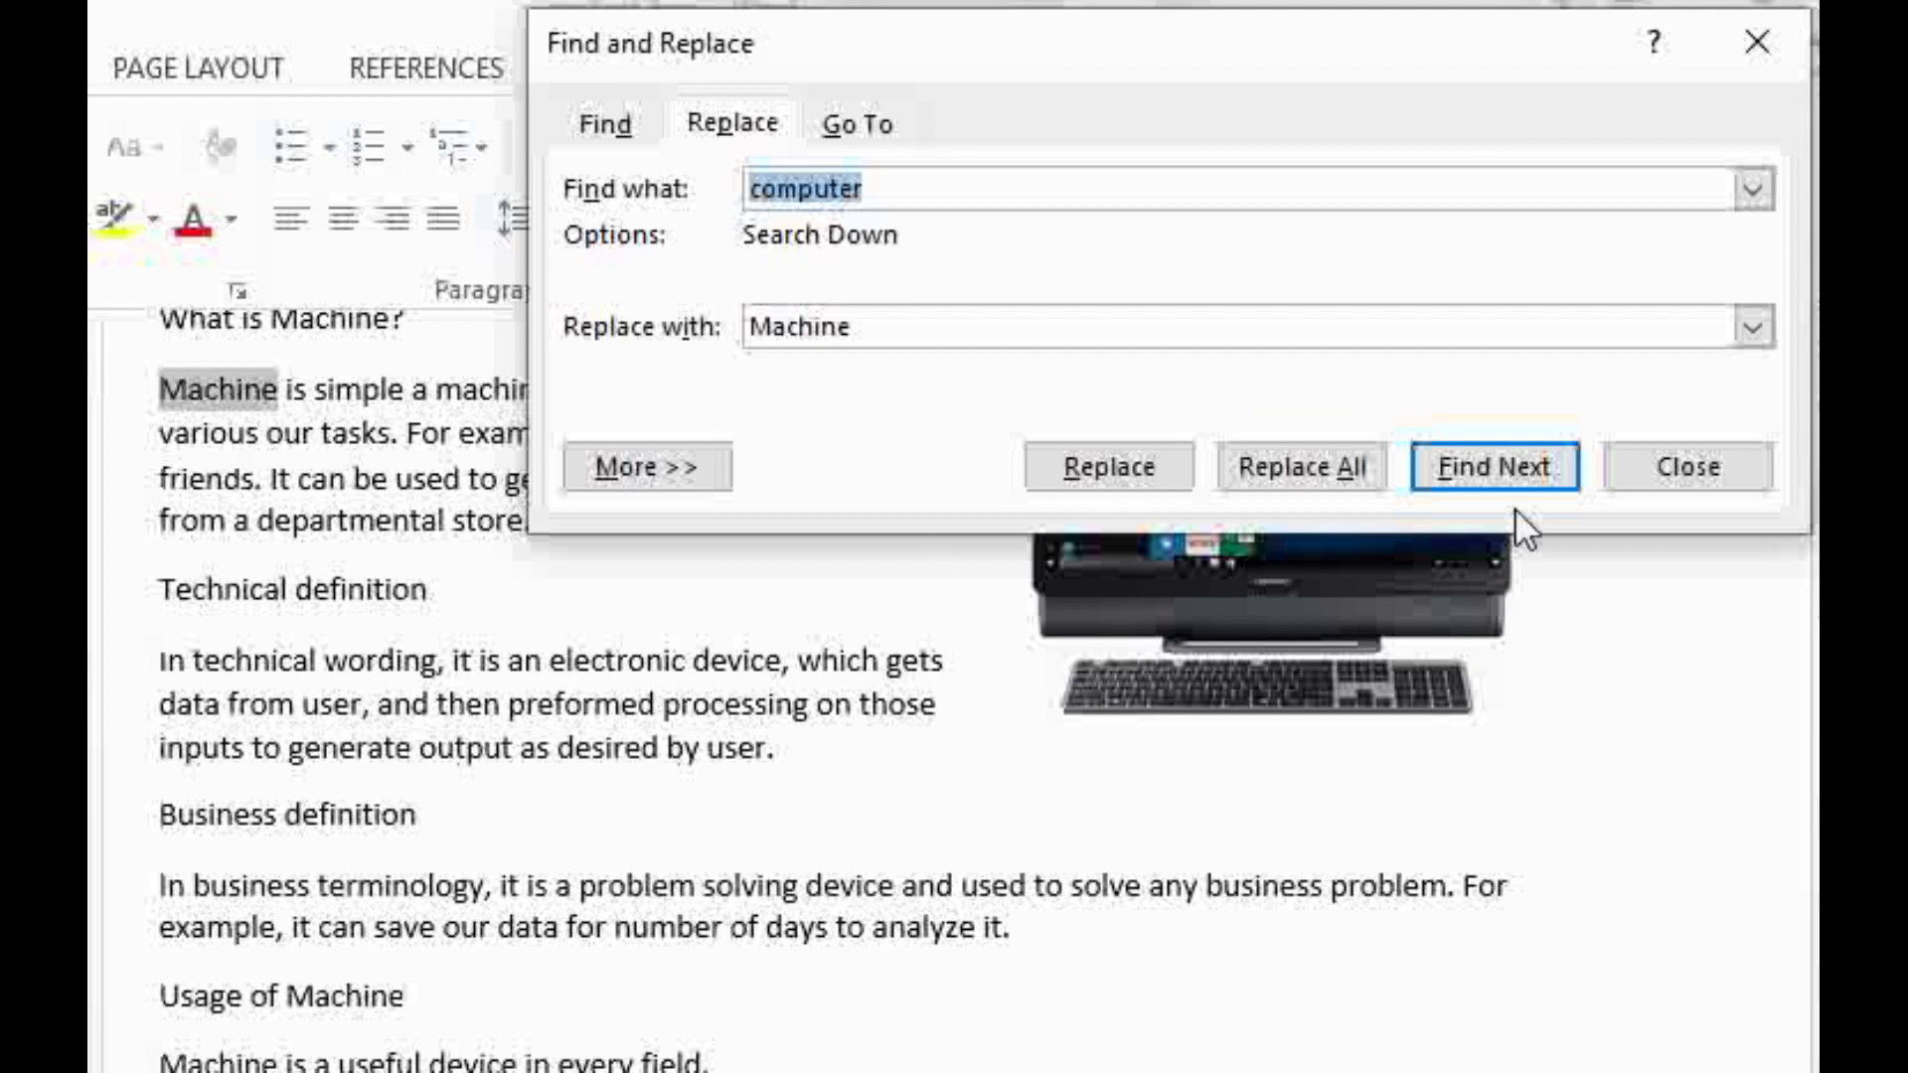
left_click(1654, 473)
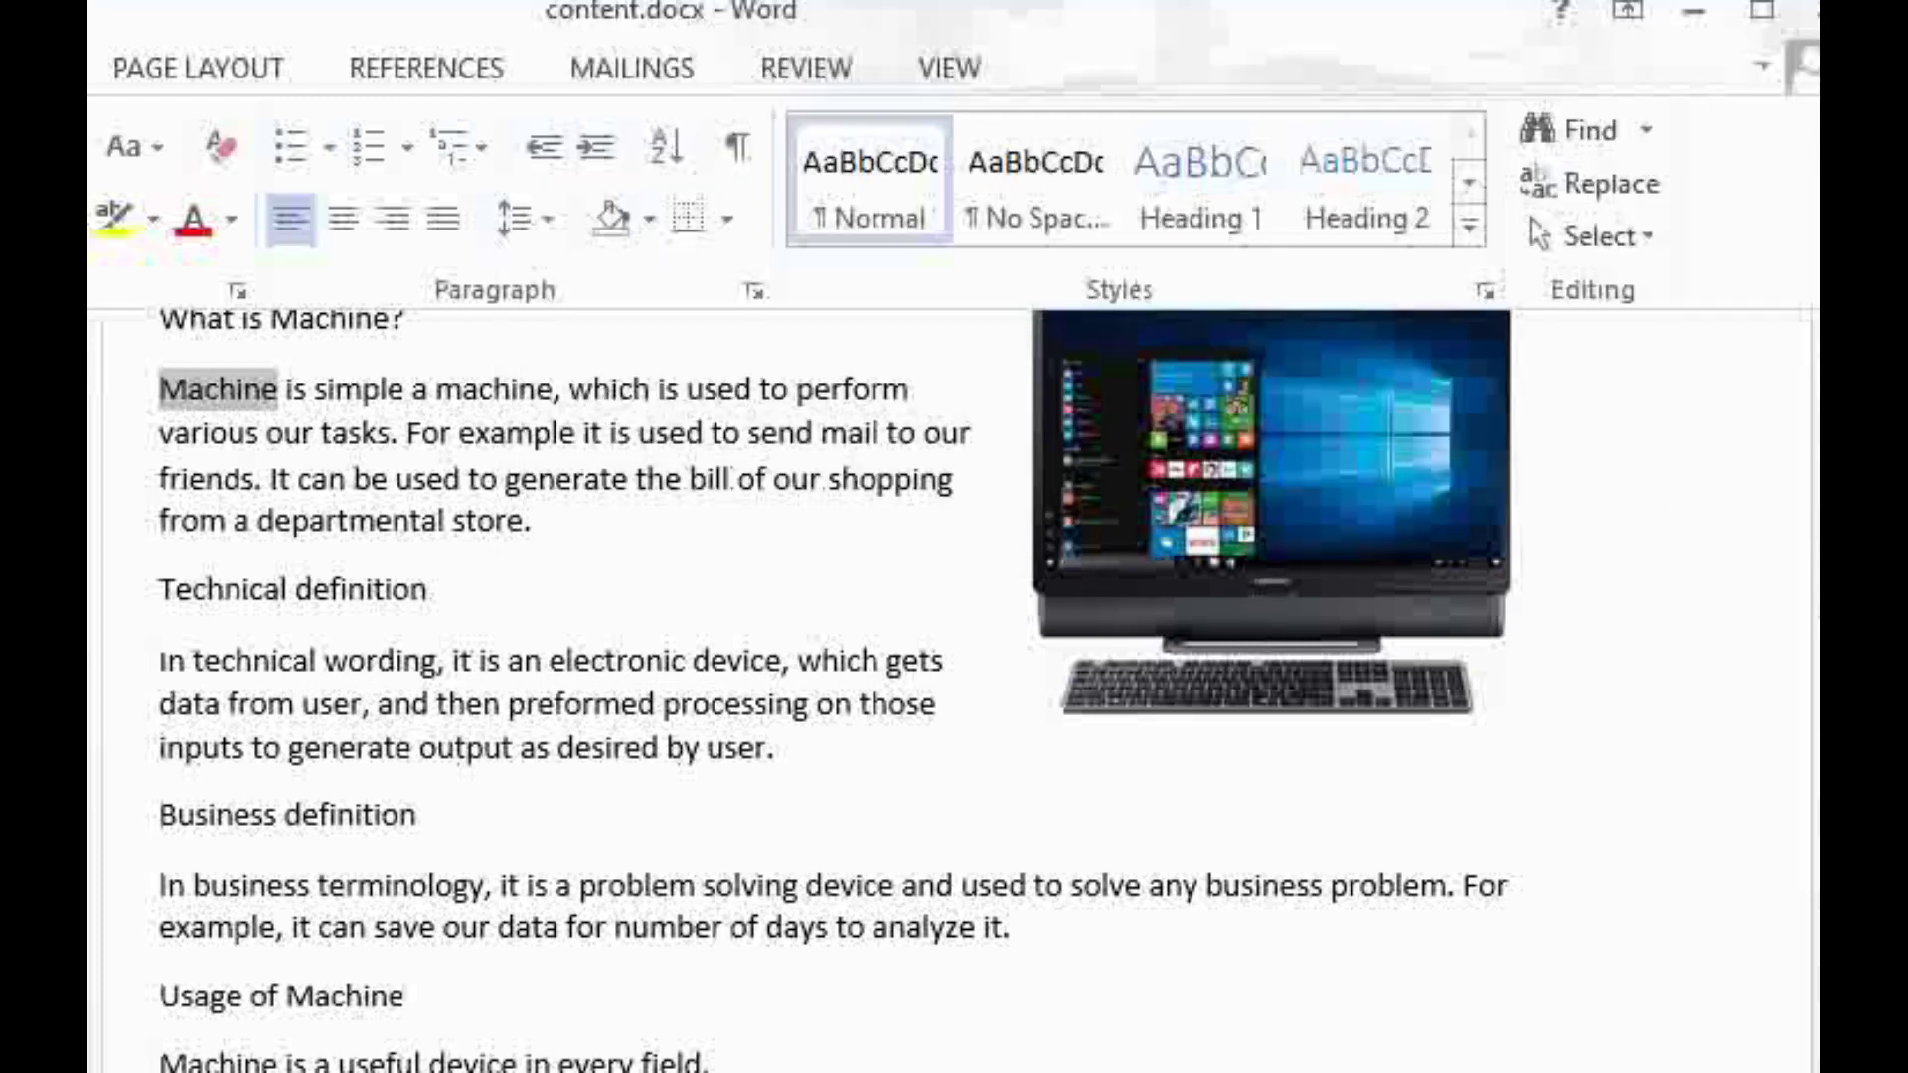
scroll(954, 685, "up", 3)
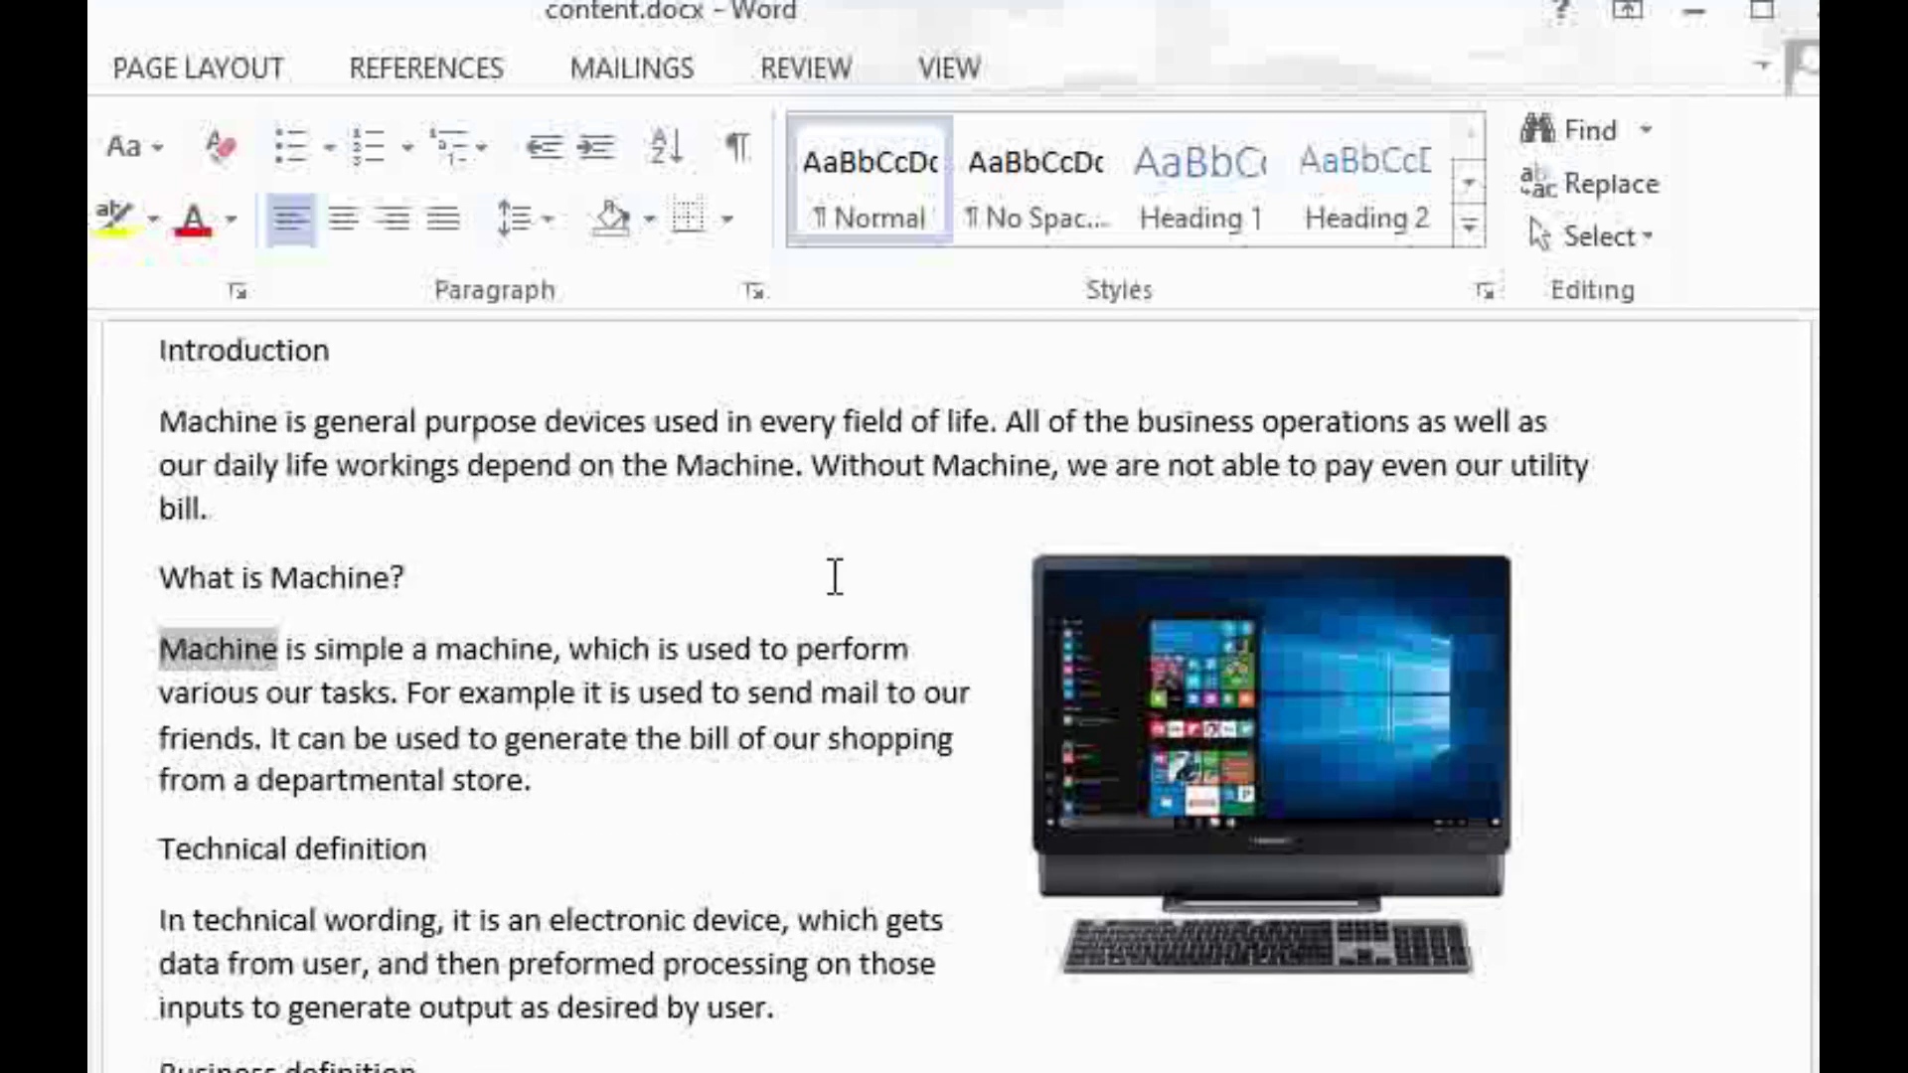